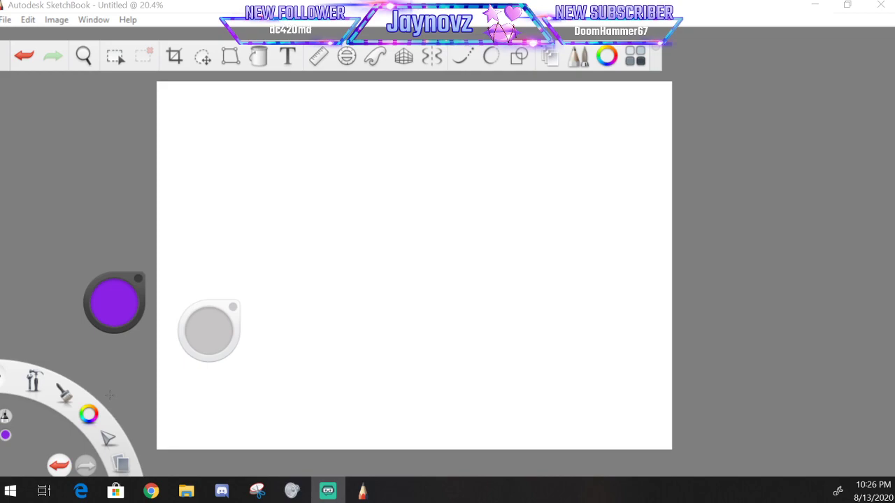
# Flood fill the blank canvas and several patches of the white strip along its right edge with purple
pyautogui.press('f')
pyautogui.click(374, 241)
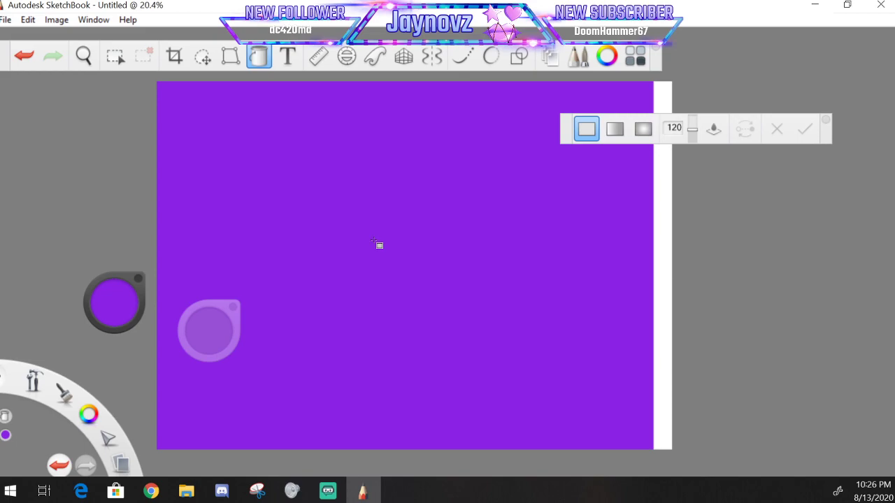
pyautogui.click(663, 329)
pyautogui.click(662, 292)
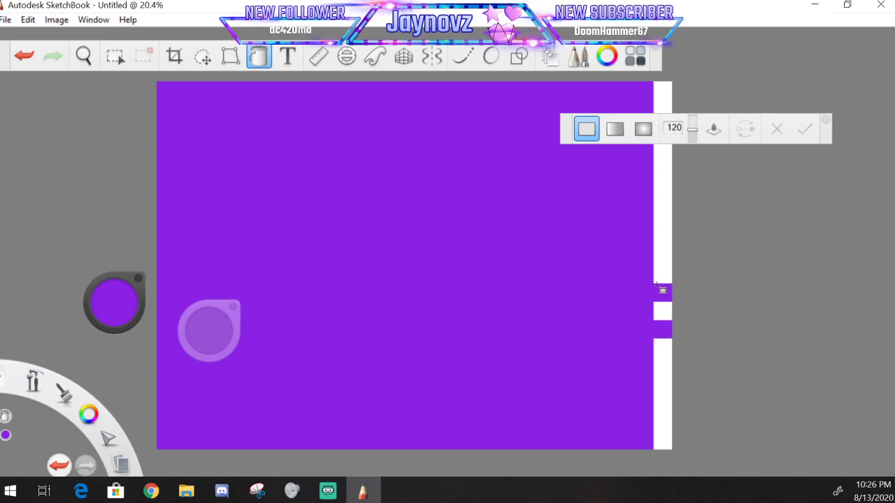
pyautogui.click(657, 272)
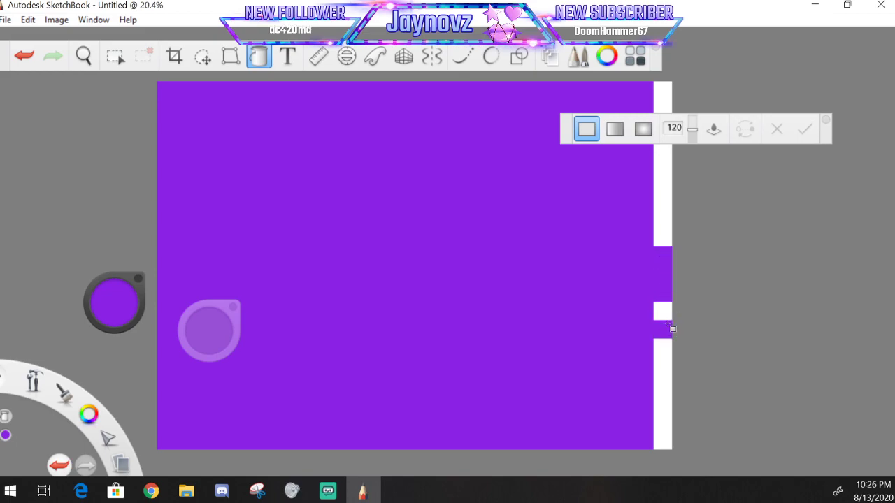
pyautogui.click(670, 351)
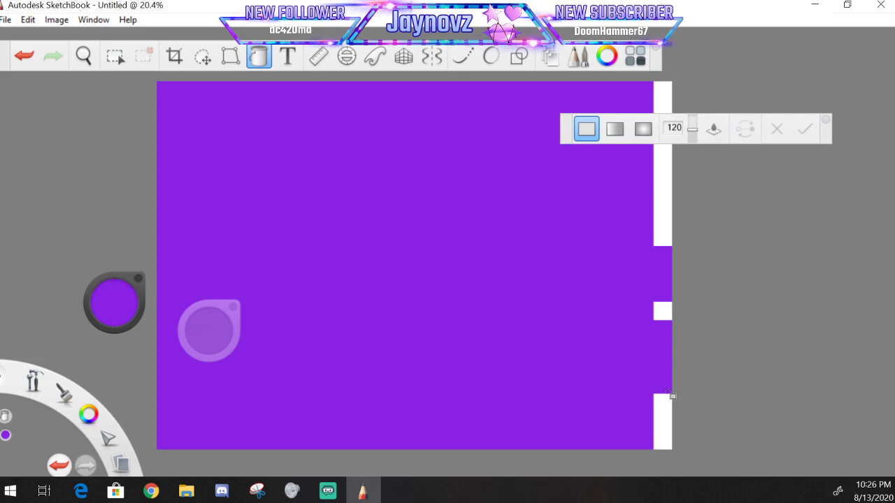
pyautogui.click(664, 223)
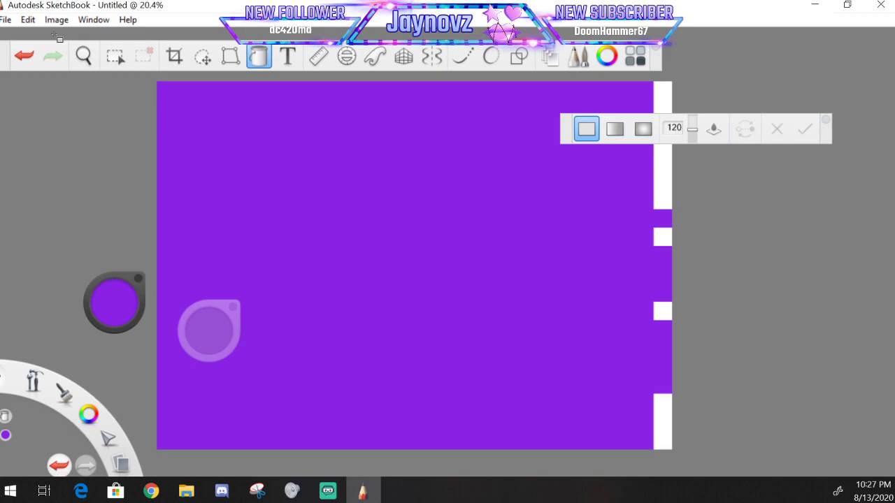
pyautogui.click(259, 59)
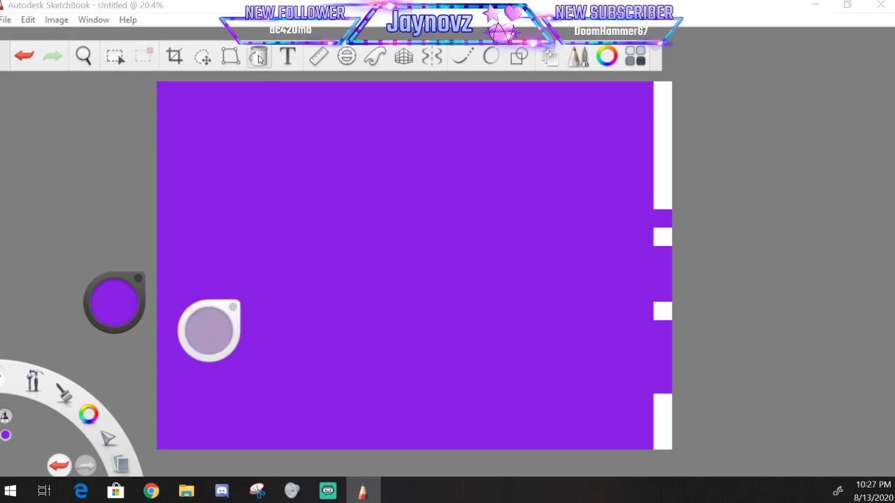
# Check the canvas's pixel dimensions, document size and resolution in Image Size without changing them
pyautogui.click(30, 20)
pyautogui.click(51, 36)
pyautogui.click(30, 20)
pyautogui.click(73, 36)
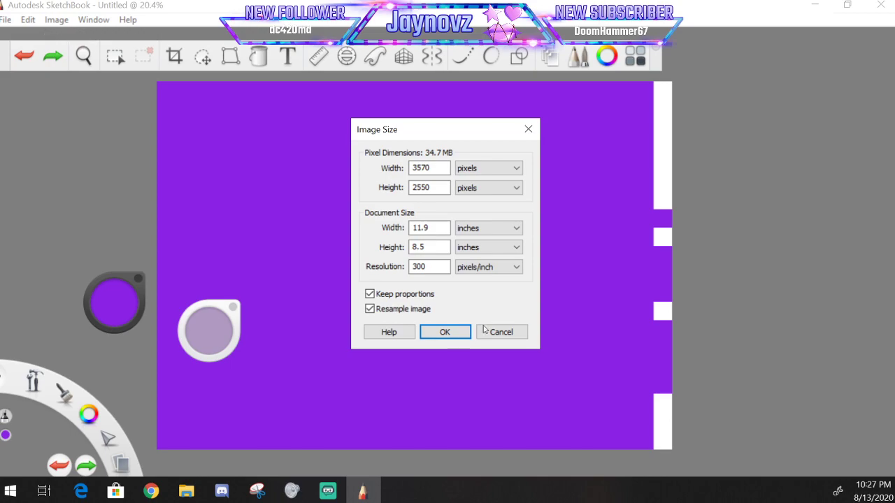
pyautogui.click(499, 329)
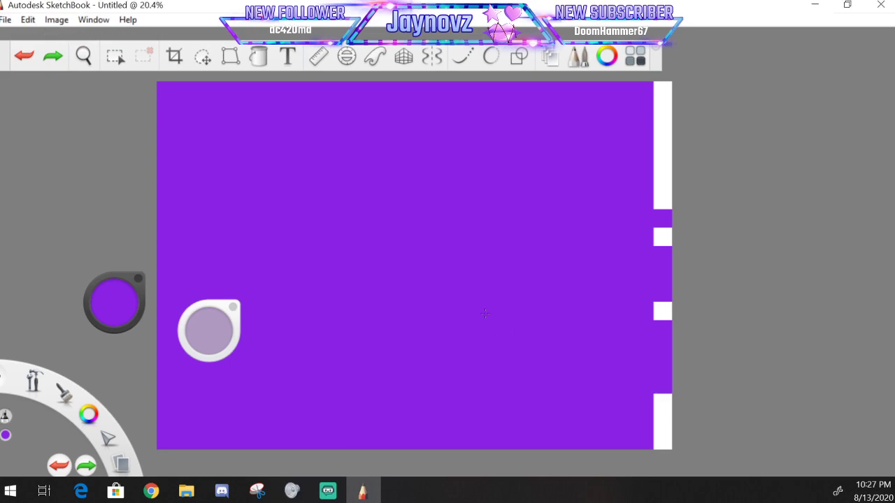
# Show the Copic Library beside the canvas and pick BV11 Soft Violet as the colour
pyautogui.click(631, 58)
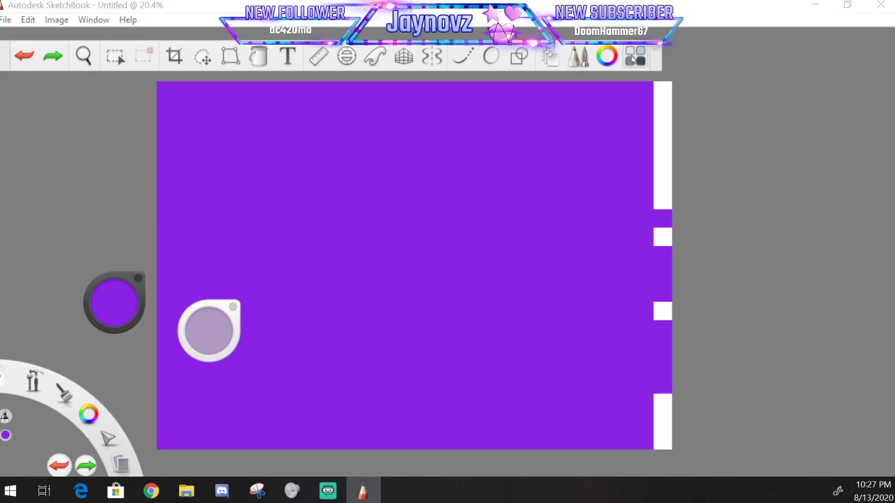
pyautogui.click(632, 59)
pyautogui.moveTo(457, 1); pyautogui.dragTo(739, 1)
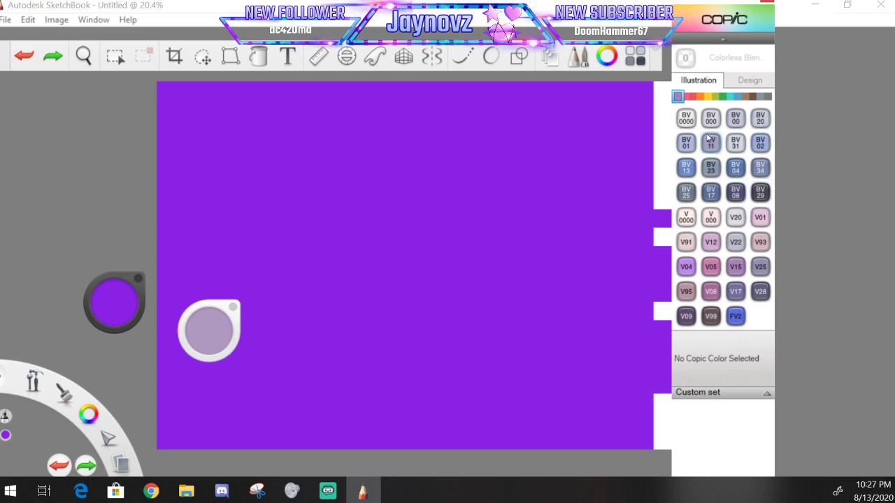
pyautogui.click(710, 143)
# Flood fill the main canvas area and several patches of its right-edge strip with BV11 Soft Violet
pyautogui.click(259, 56)
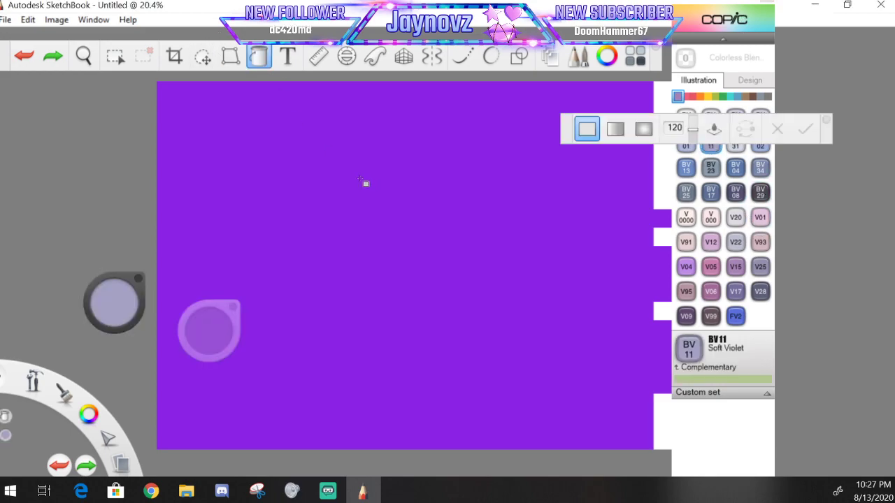
pyautogui.click(366, 182)
pyautogui.click(661, 278)
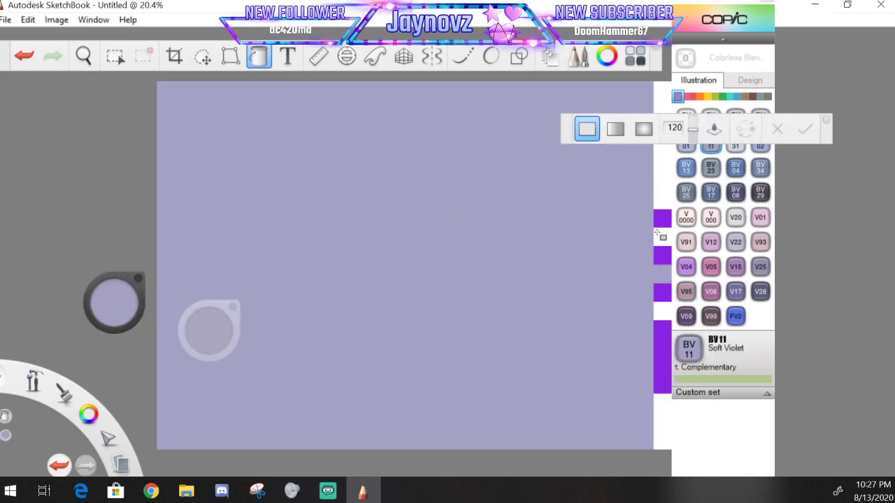
pyautogui.click(662, 221)
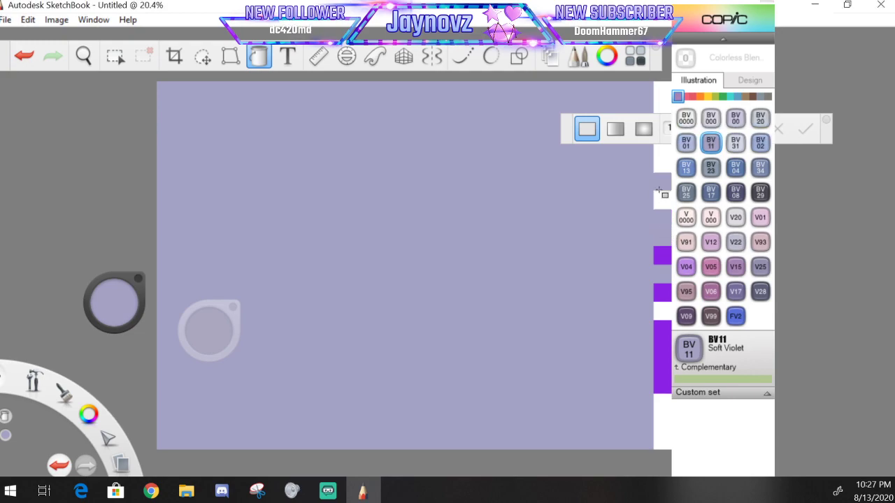
pyautogui.click(83, 56)
pyautogui.moveTo(391, 277); pyautogui.dragTo(274, 303)
pyautogui.click(257, 56)
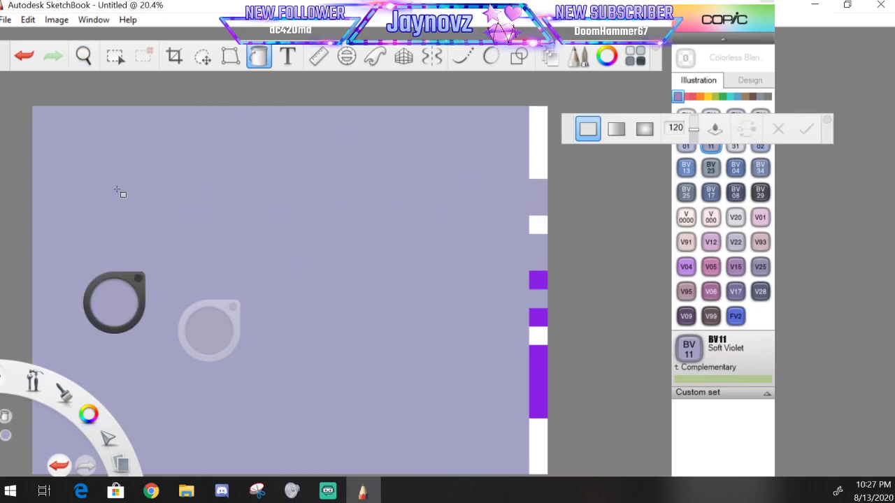
# Try to show the Brush Palette, deactivating Flood Fill between attempts
pyautogui.click(56, 20)
pyautogui.moveTo(93, 20)
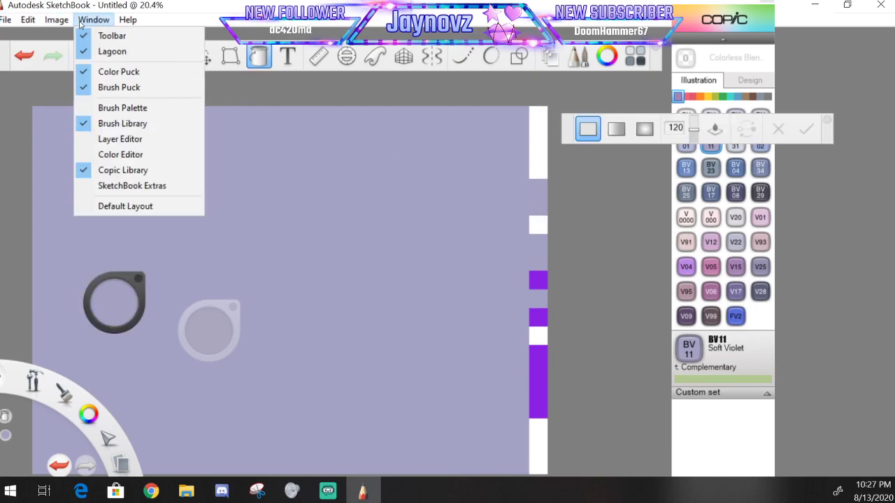
pyautogui.click(102, 110)
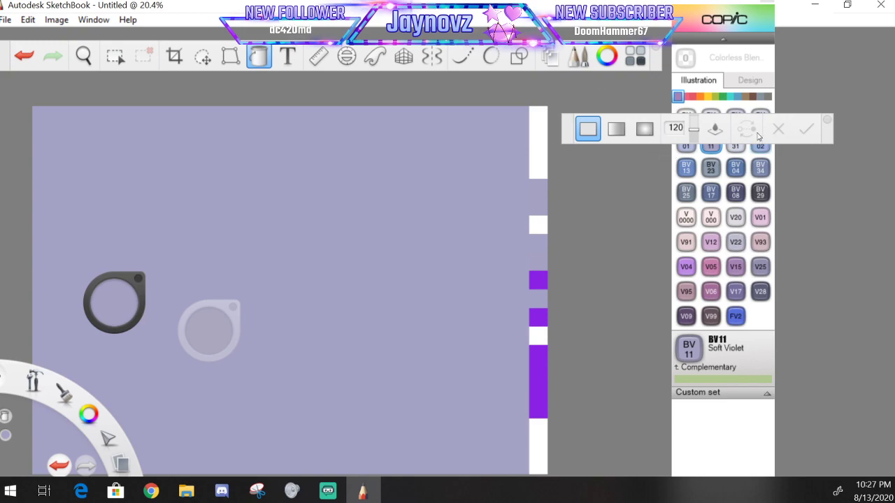
pyautogui.click(256, 56)
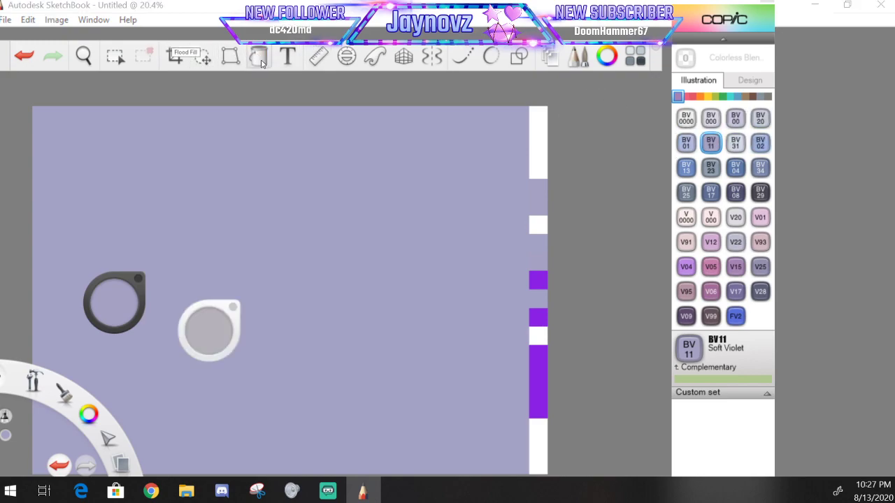
pyautogui.click(93, 20)
pyautogui.click(105, 107)
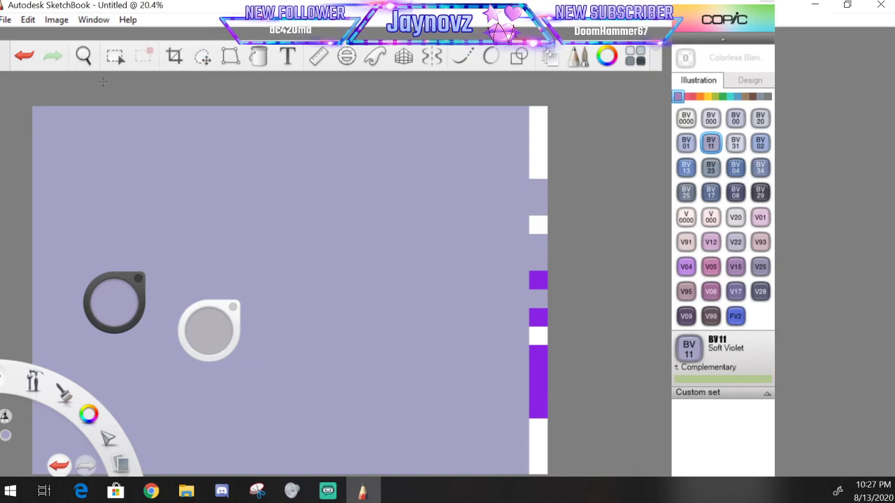
pyautogui.click(103, 21)
pyautogui.click(114, 108)
pyautogui.hotkey('alt', 'Tab')
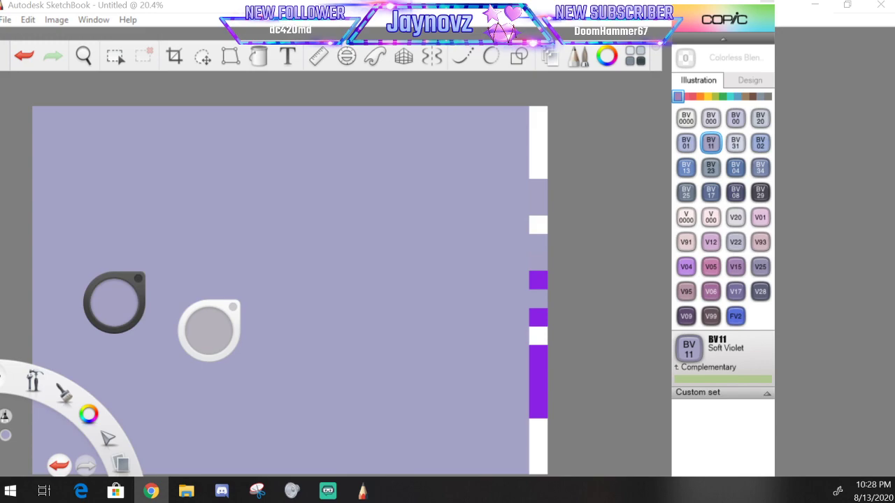
pyautogui.hotkey('alt', 'Tab')
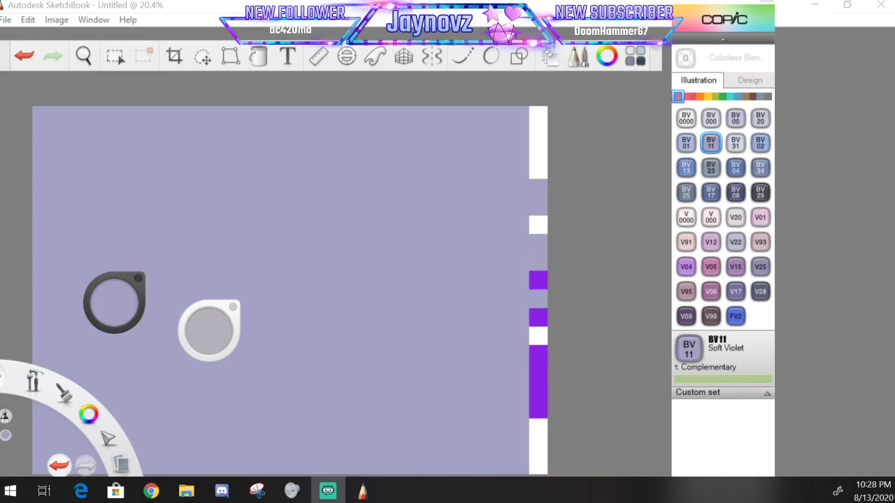
pyautogui.hotkey('alt', 'Tab')
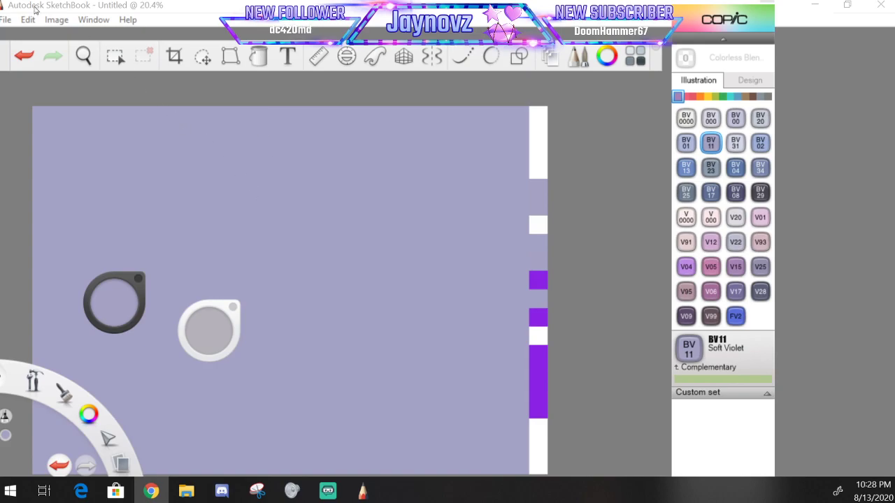
pyautogui.click(5, 20)
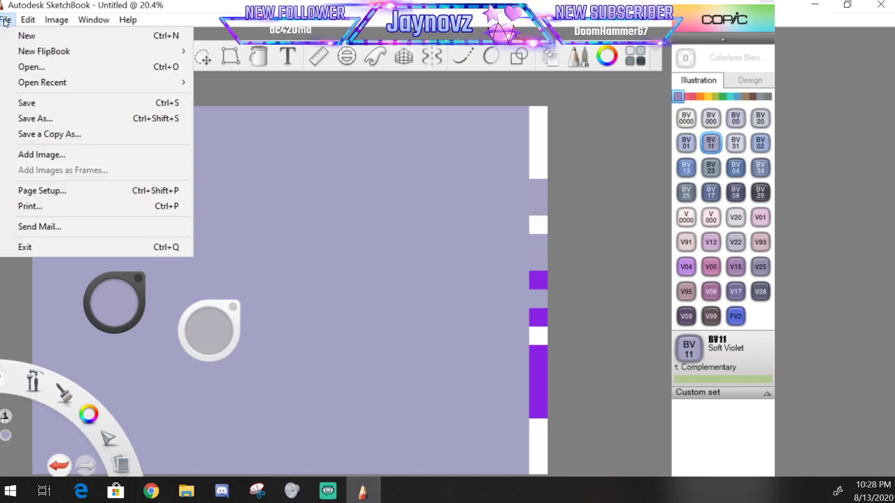
pyautogui.click(30, 67)
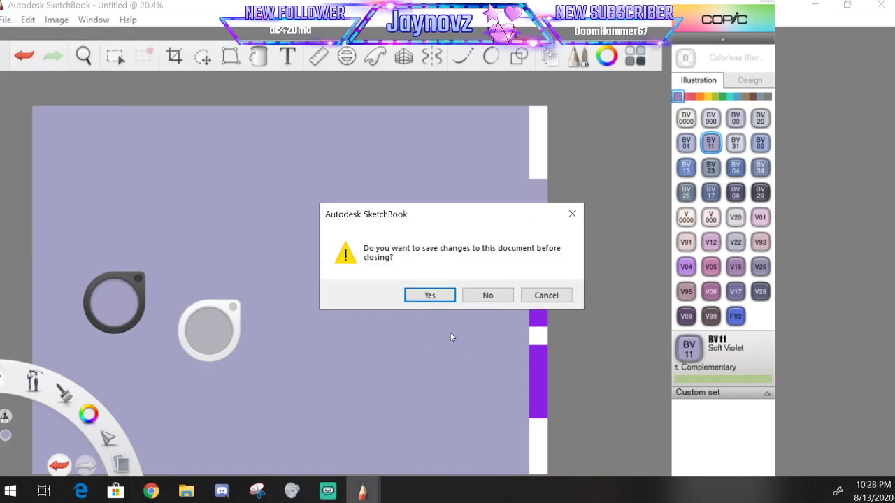
pyautogui.click(430, 295)
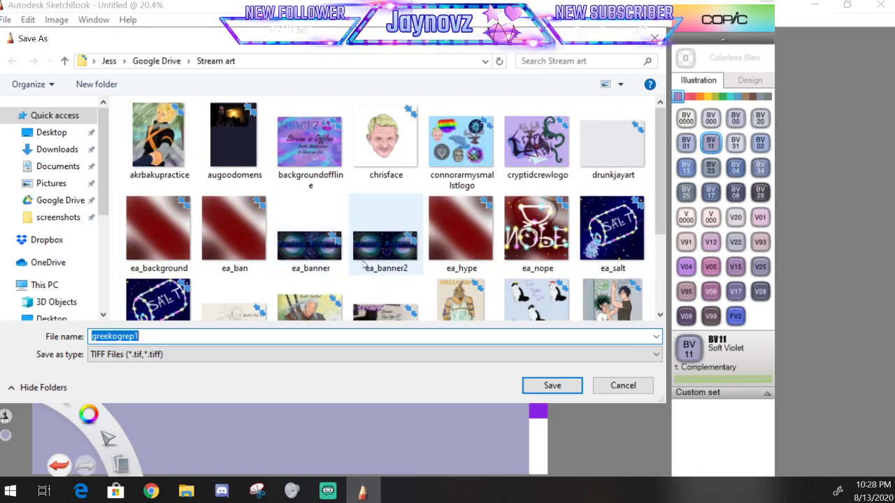
pyautogui.scroll(-1, 459, 275)
pyautogui.scroll(-2, 459, 275)
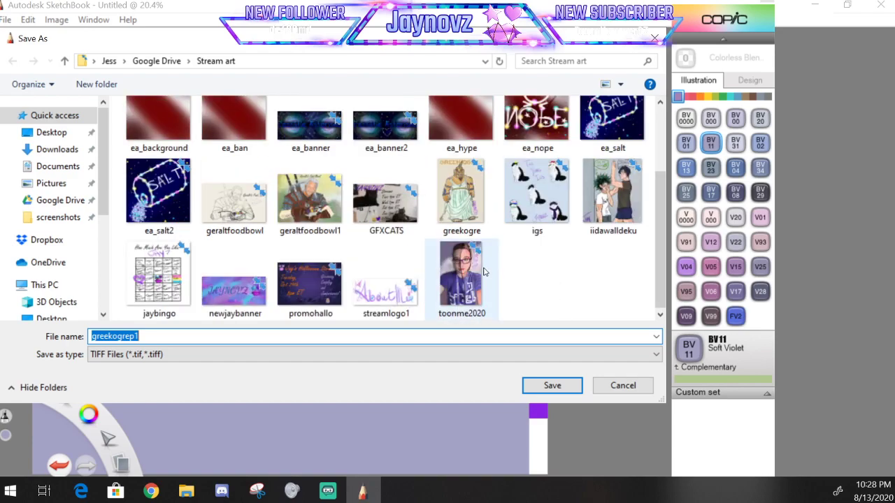
pyautogui.click(392, 290)
pyautogui.click(571, 385)
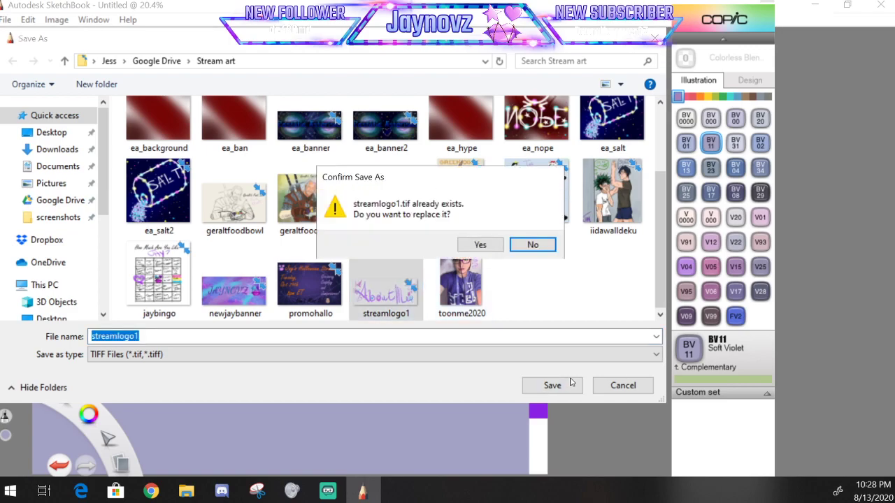
pyautogui.click(529, 246)
pyautogui.click(618, 386)
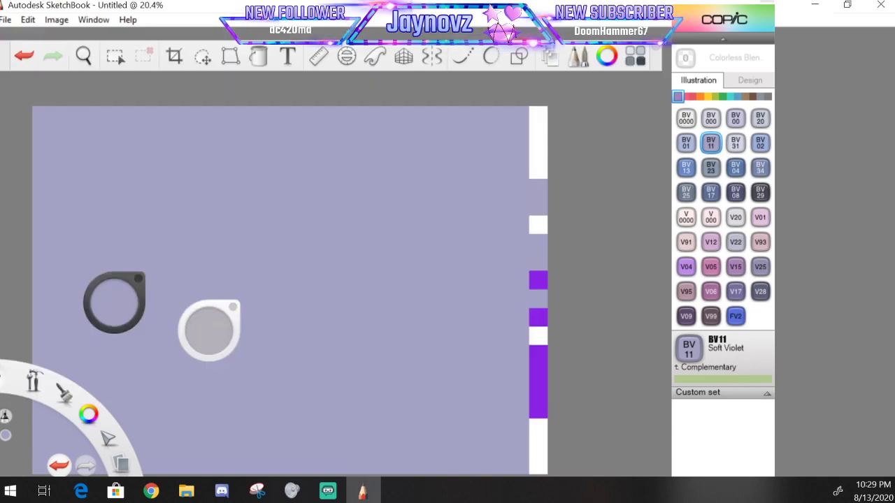
# Open the existing streamlogo1 image from the Stream art folder, discarding the changes to the untitled drawing
pyautogui.click(28, 20)
pyautogui.moveTo(6, 19)
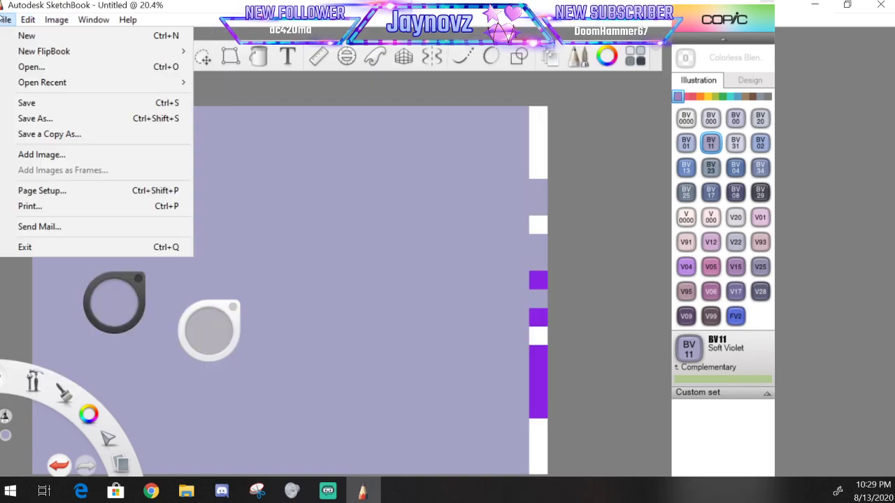
pyautogui.click(14, 67)
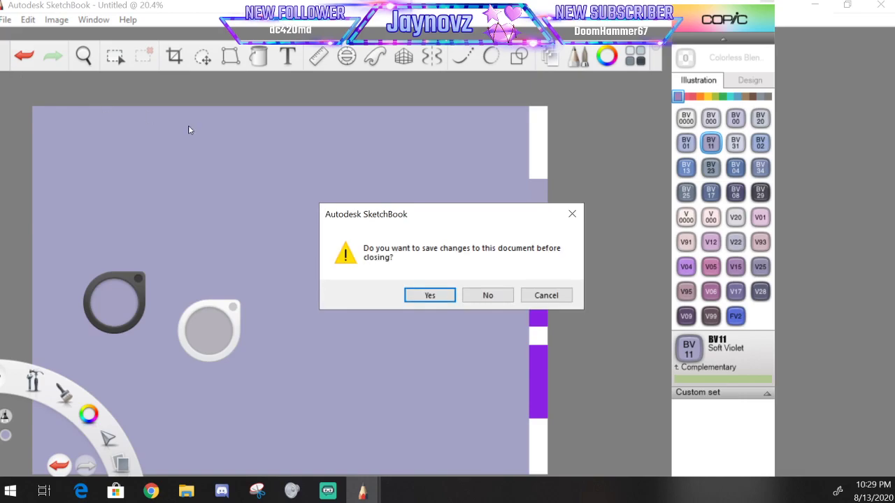
pyautogui.click(472, 300)
pyautogui.scroll(-15, 608, 319)
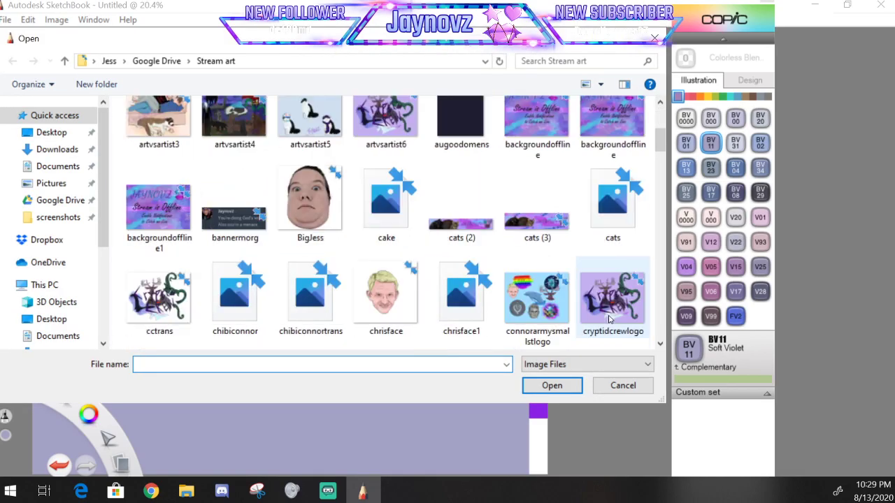
pyautogui.scroll(-10, 608, 319)
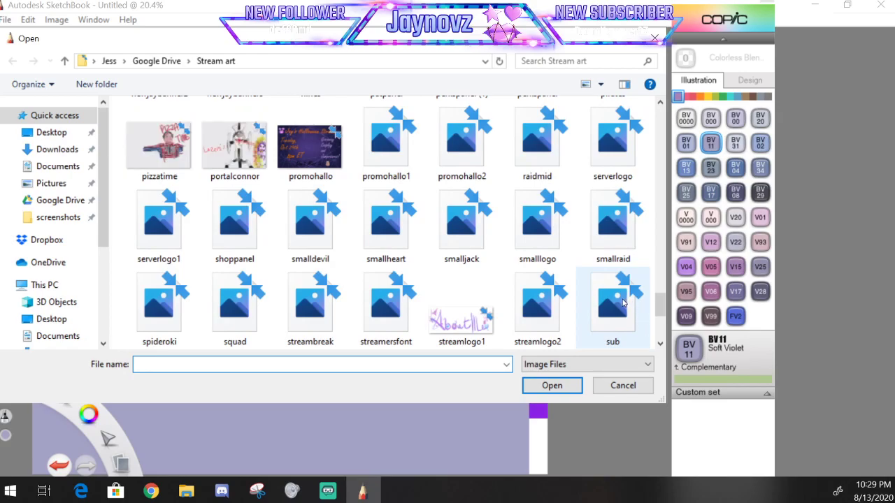
pyautogui.click(462, 311)
pyautogui.click(561, 389)
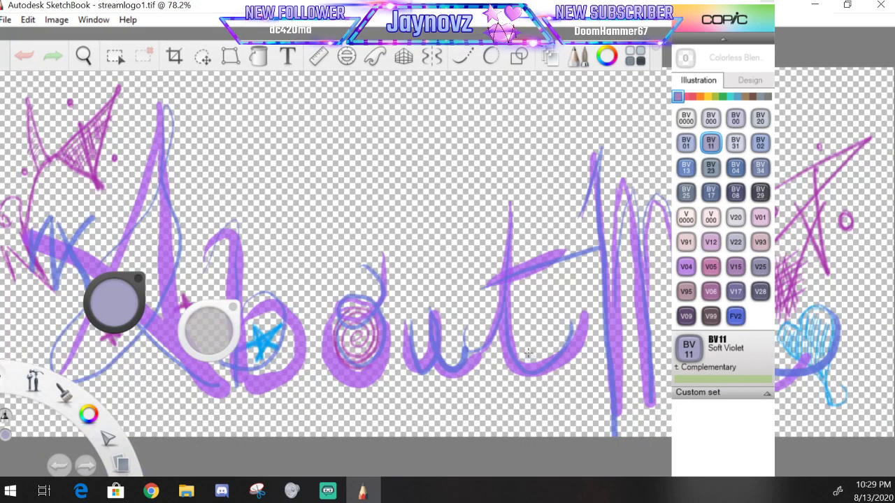
# Examine the whole About Me logo at 54.8% zoom, bringing both ends of the lettering into view
pyautogui.scroll(-3, 521, 340)
pyautogui.click(83, 56)
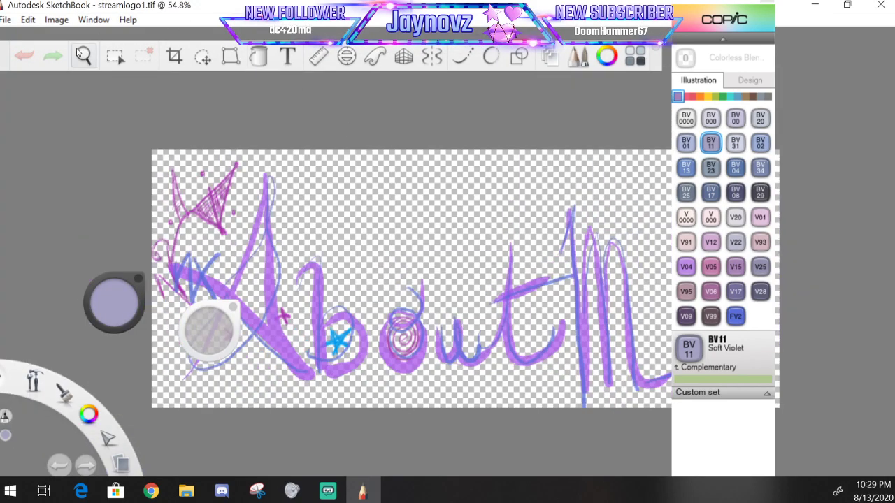
pyautogui.moveTo(371, 272); pyautogui.dragTo(313, 236)
pyautogui.scroll(-1, 374, 254)
pyautogui.scroll(1, 374, 254)
pyautogui.moveTo(429, 292)
pyautogui.mouseDown()
pyautogui.moveTo(383, 278)
pyautogui.moveTo(389, 285)
pyautogui.mouseUp()
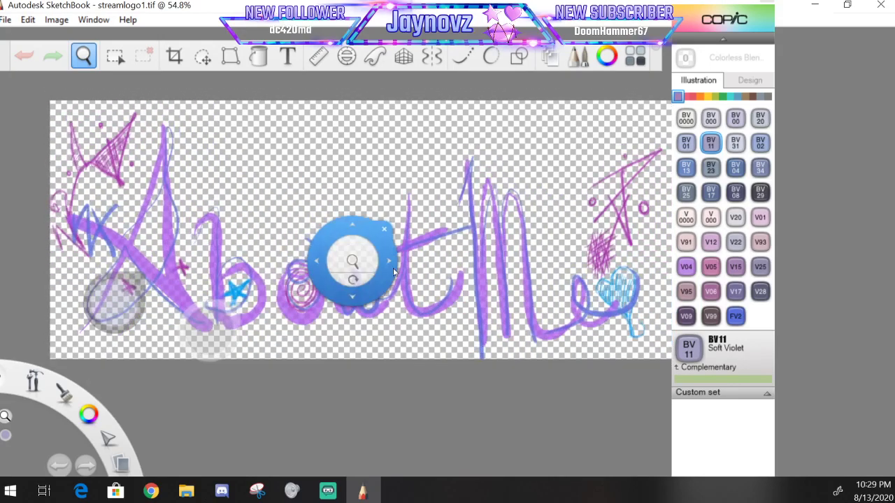
pyautogui.click(385, 232)
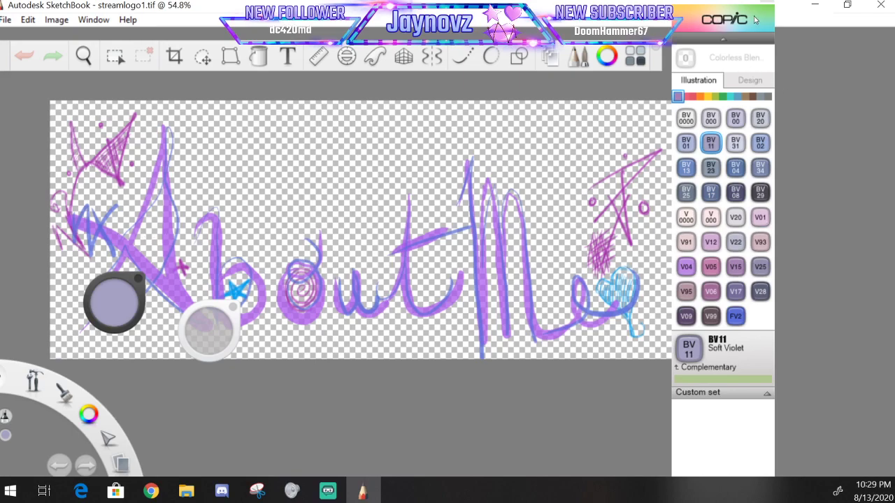
# Show the Layer Editor and rearrange it and the Copic Library so that both are accessible
pyautogui.moveTo(740, 2); pyautogui.dragTo(839, 46)
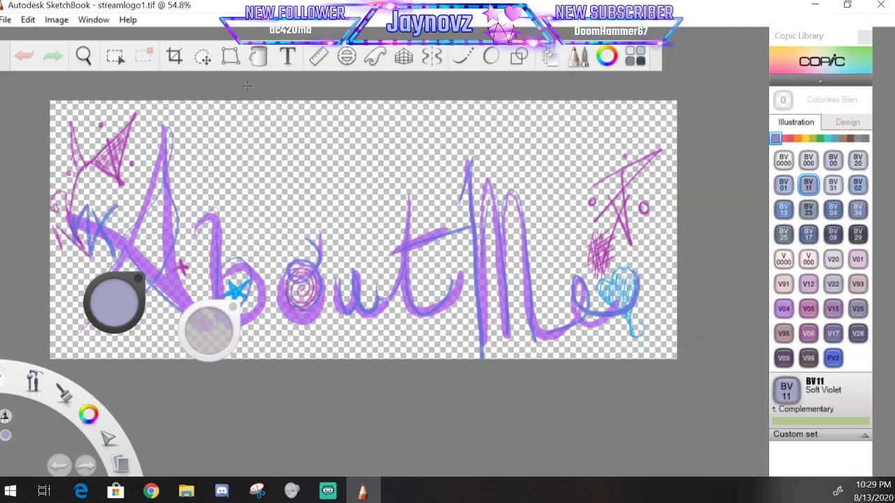
pyautogui.click(59, 19)
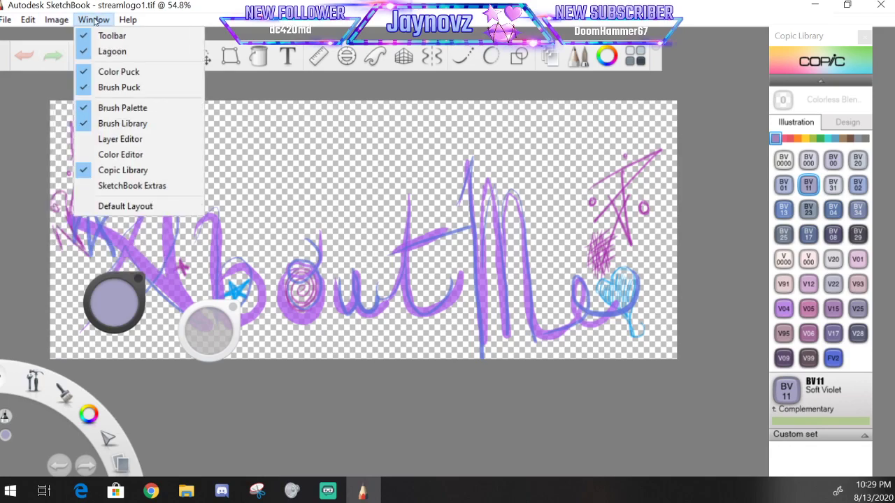
pyautogui.click(120, 138)
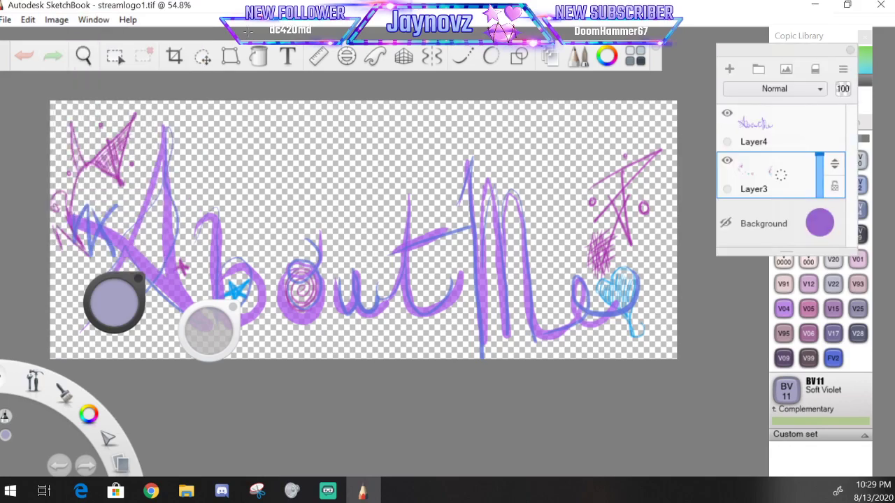
pyautogui.moveTo(793, 51); pyautogui.dragTo(676, 44)
pyautogui.moveTo(818, 39); pyautogui.dragTo(769, 41)
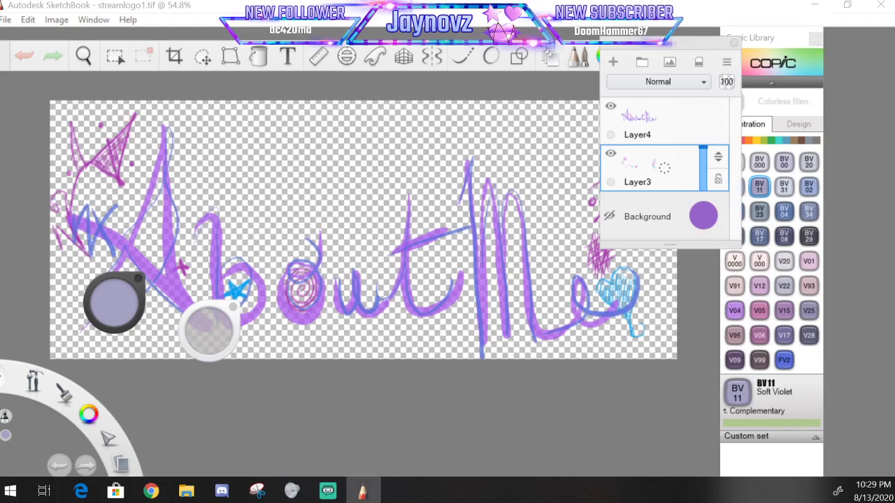
# Hide the Layer Editor, show it again and reposition it over the Copic Library
pyautogui.click(30, 23)
pyautogui.moveTo(93, 23)
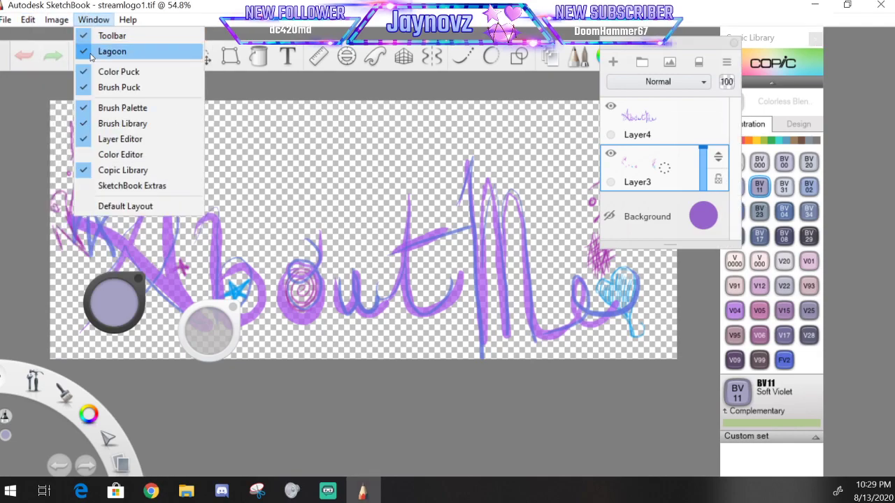
pyautogui.click(105, 140)
pyautogui.click(98, 21)
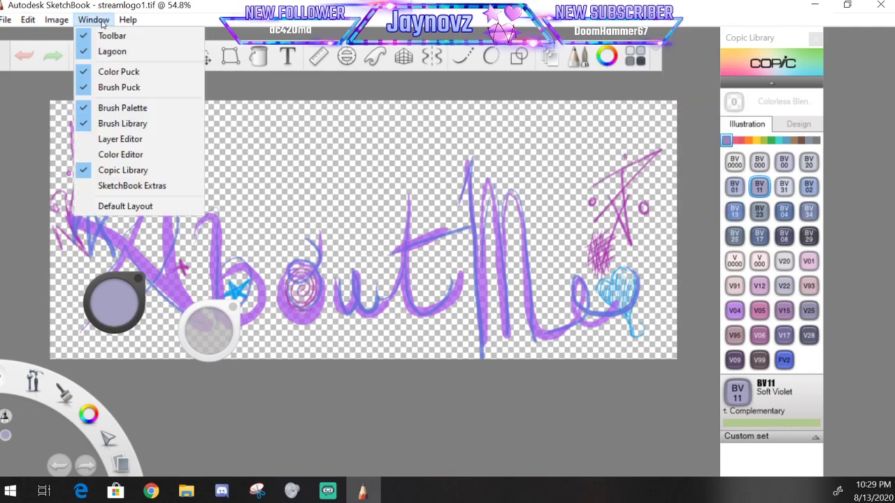
pyautogui.click(101, 139)
pyautogui.moveTo(673, 47); pyautogui.dragTo(780, 88)
# Toggle the Background layer's visibility and try purple and pale lavender as the background colour
pyautogui.click(712, 255)
pyautogui.click(713, 254)
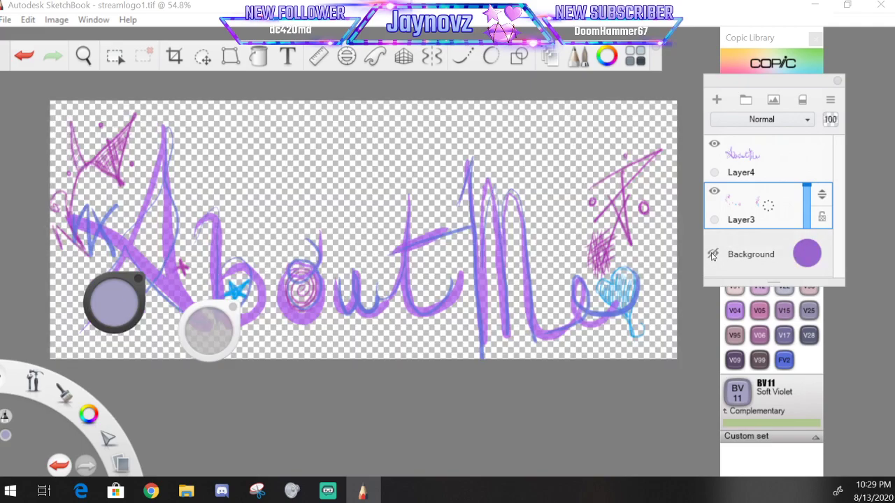
pyautogui.click(808, 258)
pyautogui.click(825, 285)
pyautogui.moveTo(819, 274)
pyautogui.mouseDown()
pyautogui.moveTo(803, 251)
pyautogui.moveTo(815, 256)
pyautogui.mouseUp()
pyautogui.click(808, 256)
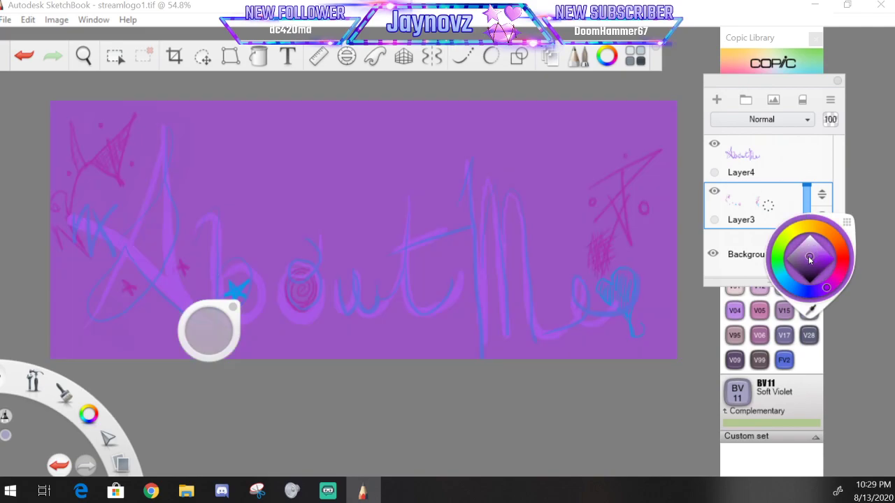
pyautogui.click(812, 251)
pyautogui.click(810, 244)
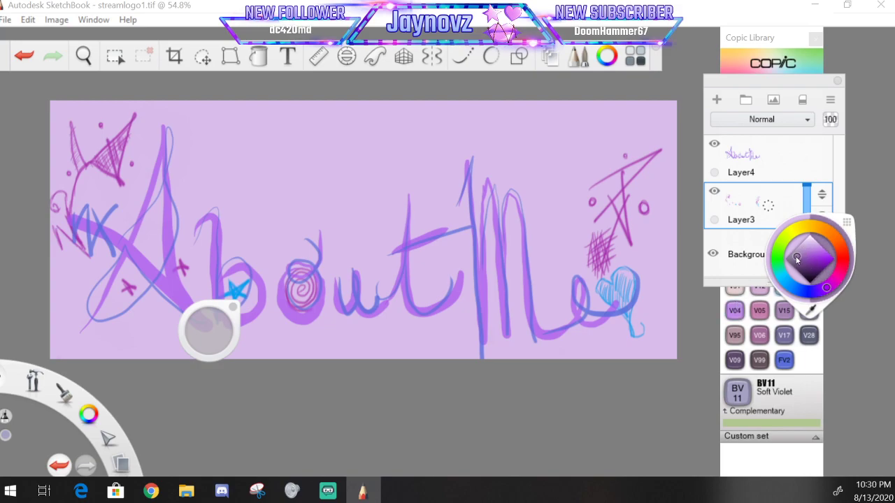
# Darken the canvas background step by step to a near-black purple behind the About Me lettering
pyautogui.click(796, 259)
pyautogui.moveTo(789, 257); pyautogui.dragTo(796, 265)
pyautogui.click(797, 266)
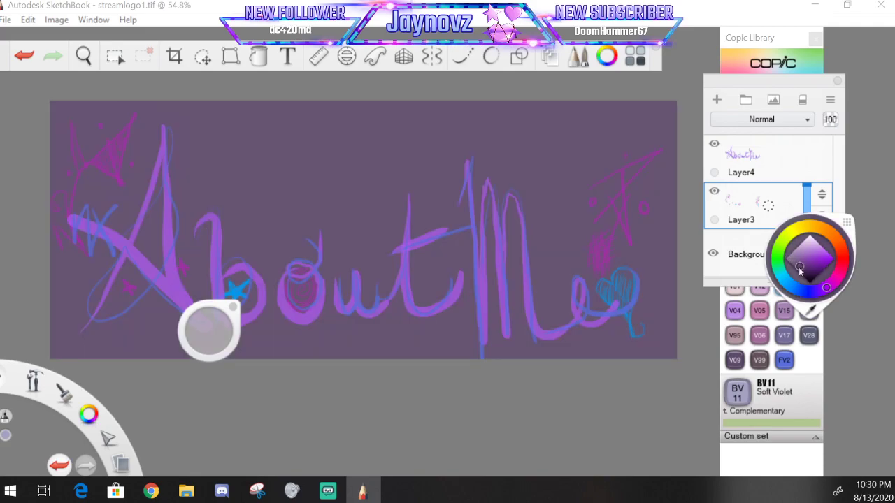
pyautogui.click(801, 271)
pyautogui.click(802, 273)
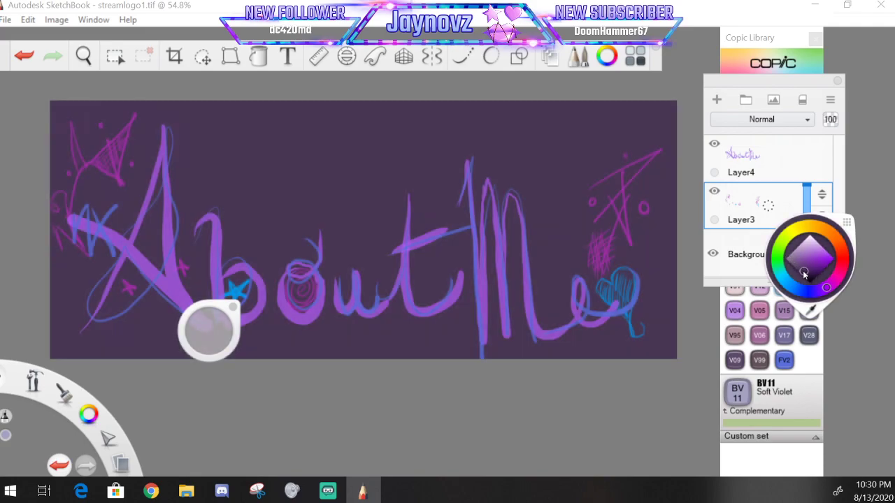
pyautogui.click(804, 275)
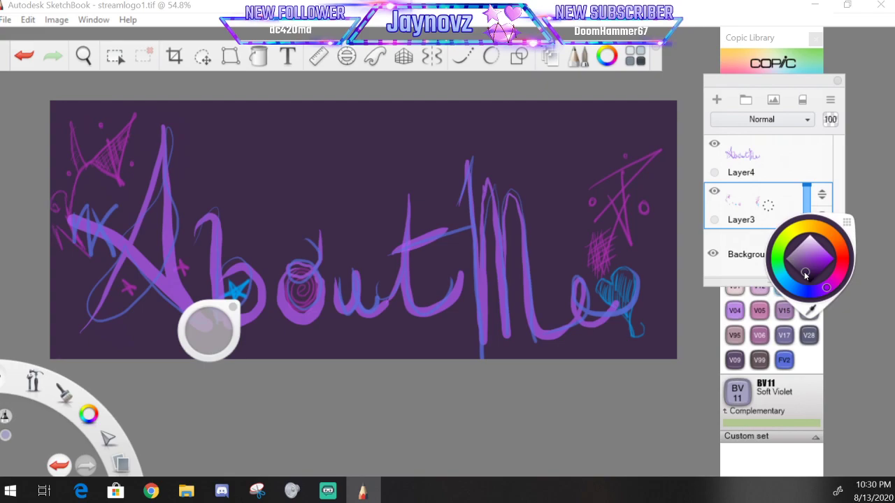
pyautogui.click(805, 278)
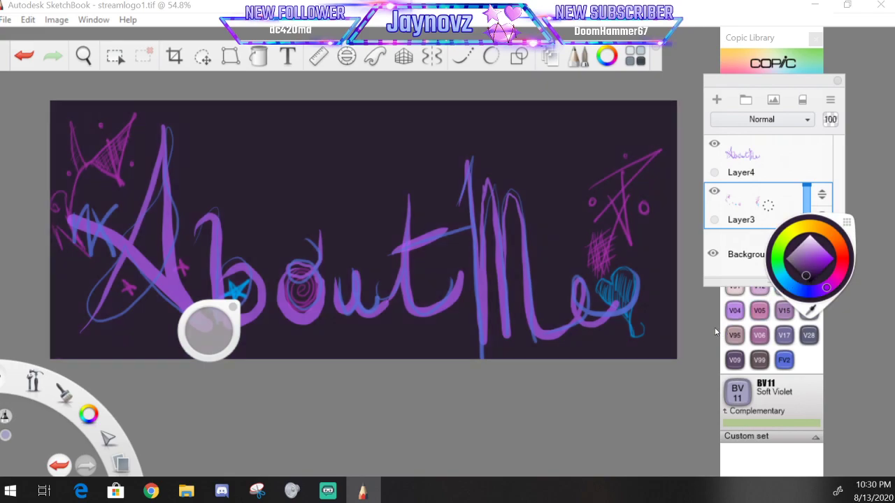
pyautogui.click(659, 377)
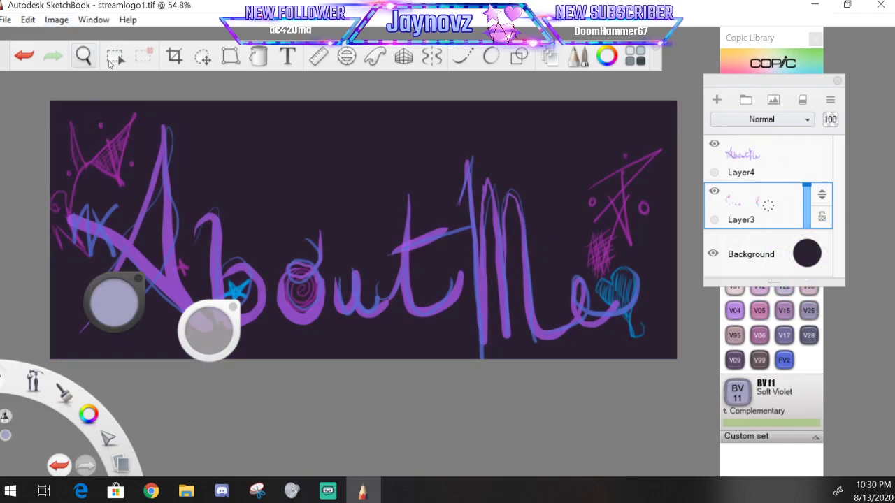
# Shift the toolbar clear of the artwork, test a brush stroke over the letter M on Layer3 and undo it
pyautogui.moveTo(658, 66); pyautogui.dragTo(688, 54)
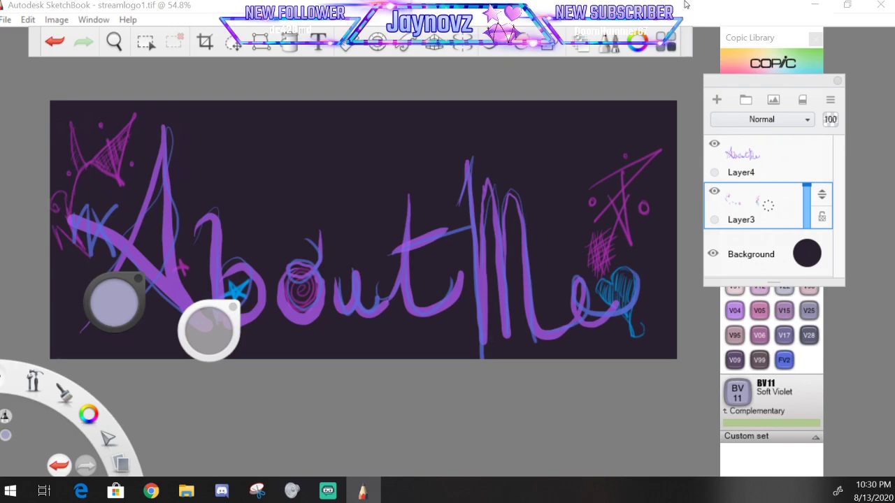
pyautogui.scroll(5, 447, 216)
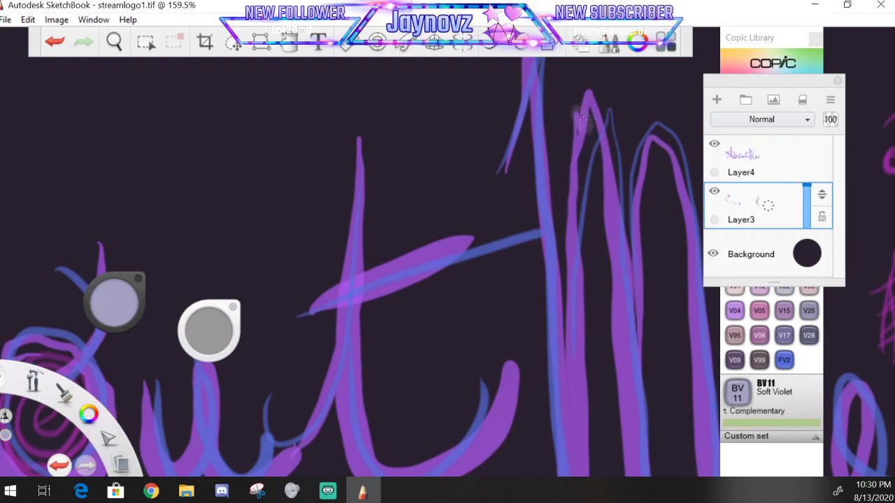
pyautogui.moveTo(530, 290); pyautogui.dragTo(584, 72)
pyautogui.click(55, 42)
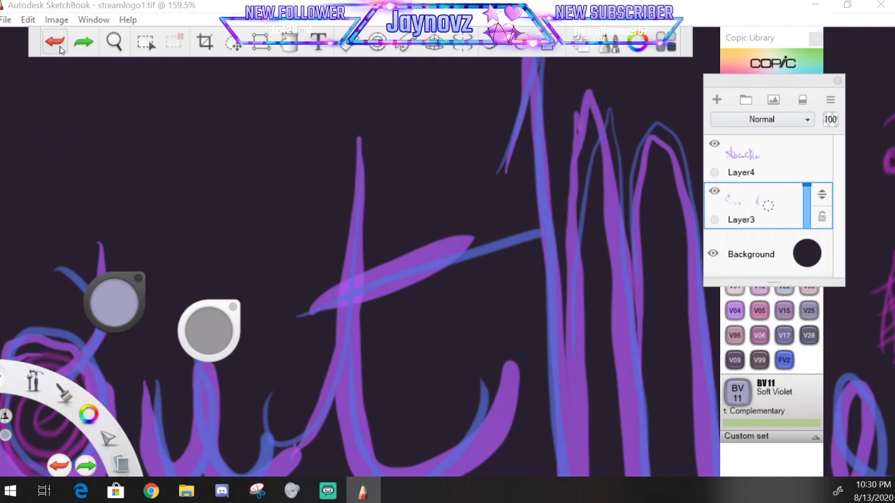
# Move the Layer Editor off the Copic Library and show the Color Editor, placing it at the canvas edge
pyautogui.moveTo(782, 82); pyautogui.dragTo(616, 70)
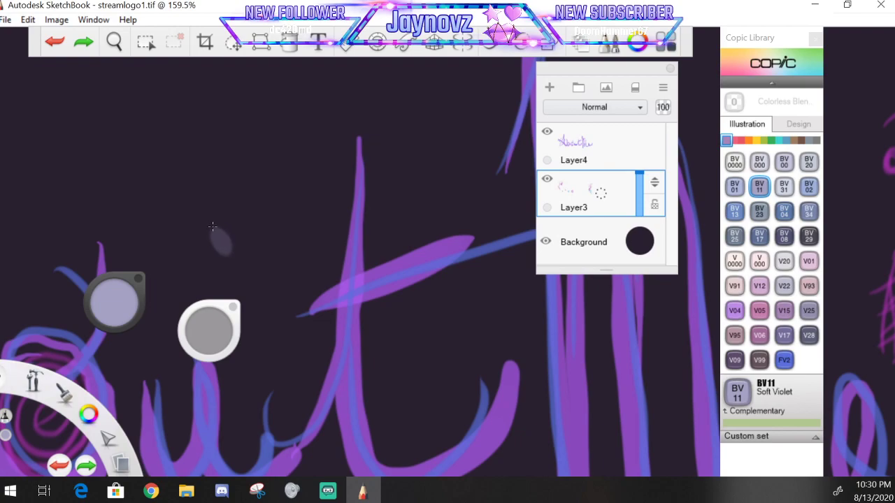
pyautogui.click(94, 19)
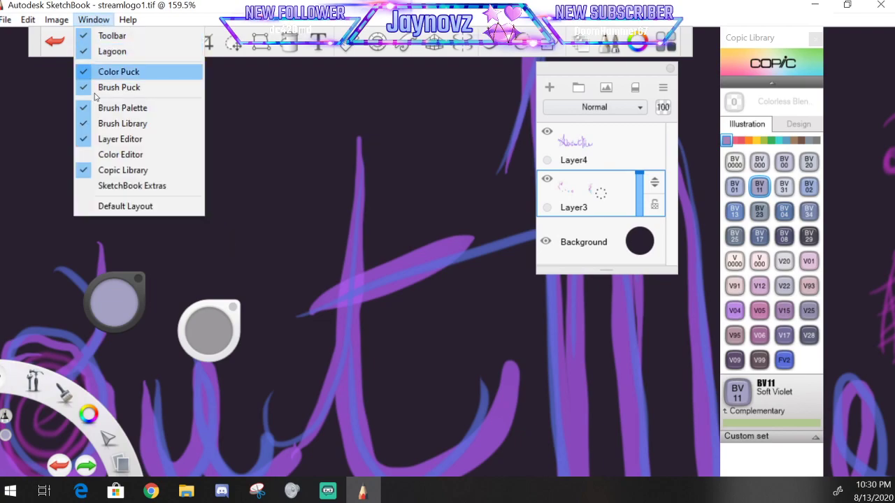
pyautogui.click(107, 157)
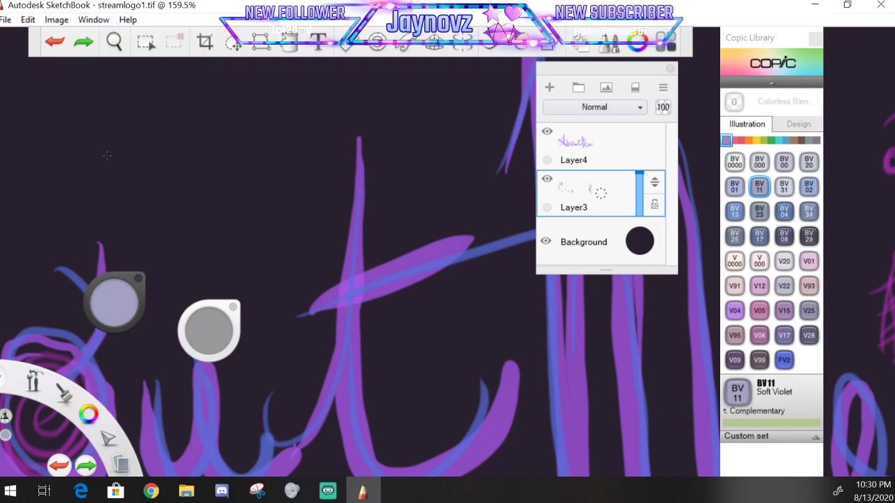
pyautogui.moveTo(299, 147); pyautogui.dragTo(116, 156)
# Toggle the Brush Palette off and on to try to bring it into view
pyautogui.click(94, 20)
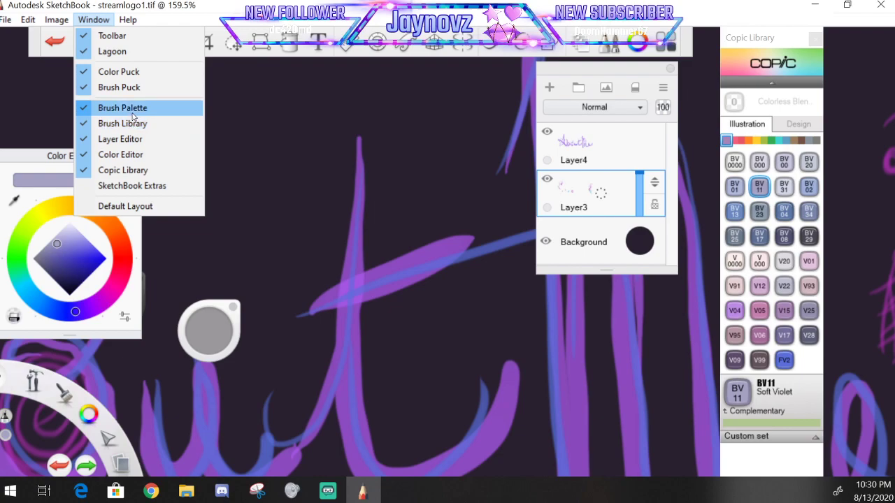
pyautogui.click(133, 116)
pyautogui.click(93, 20)
pyautogui.click(103, 110)
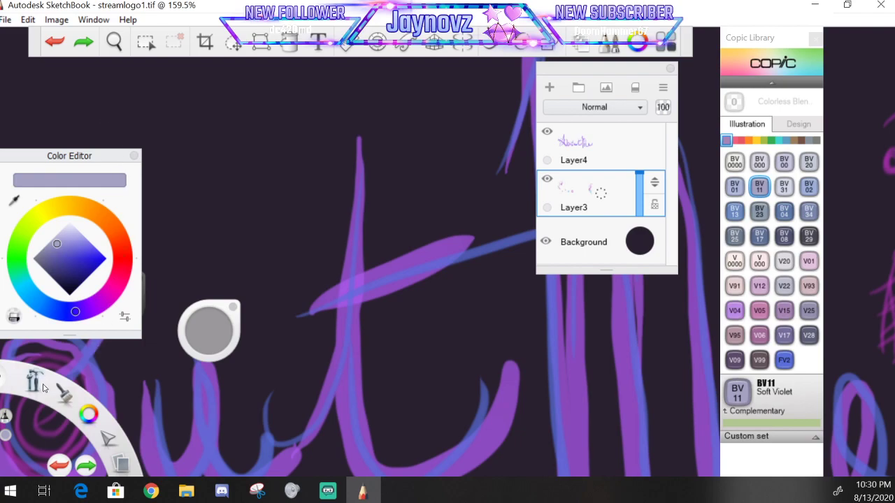
# Toggle the Brush Library repeatedly to try to bring it into view
pyautogui.click(94, 20)
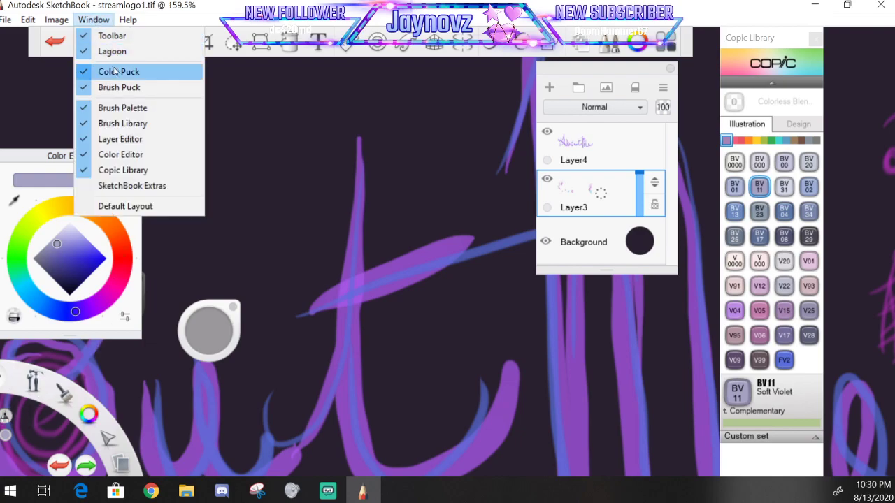
pyautogui.click(120, 123)
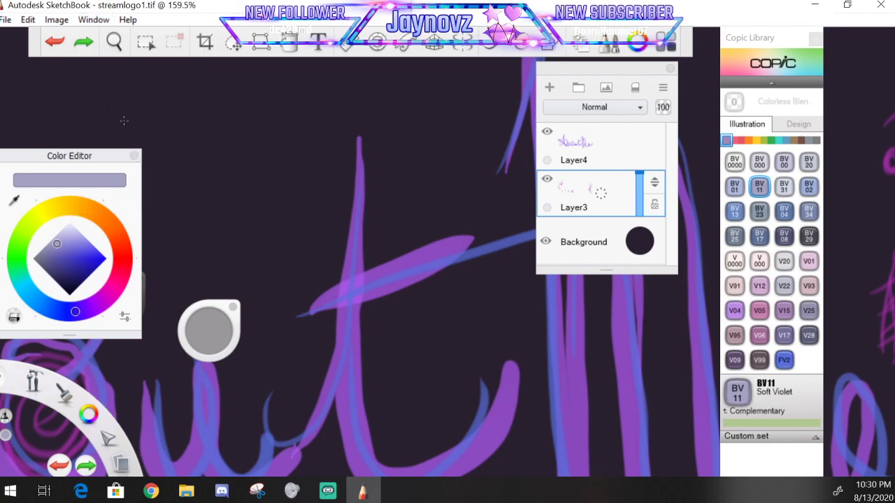
pyautogui.click(94, 19)
pyautogui.click(118, 123)
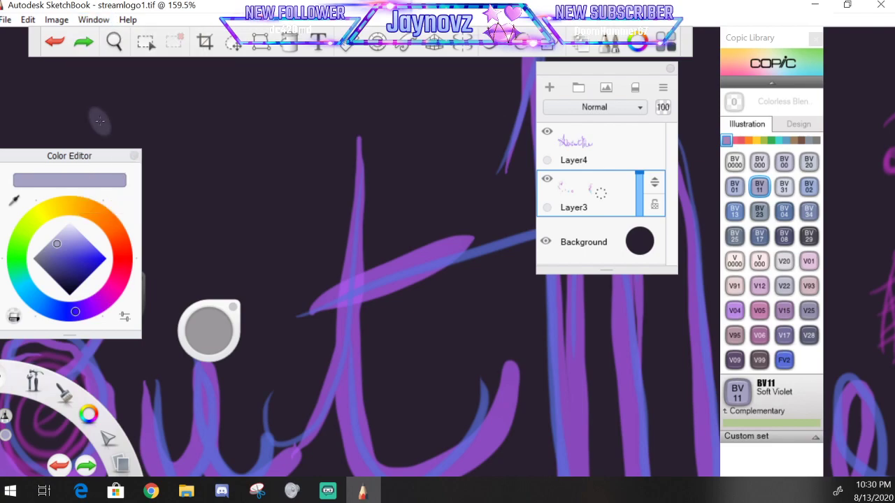
pyautogui.click(93, 20)
pyautogui.click(111, 123)
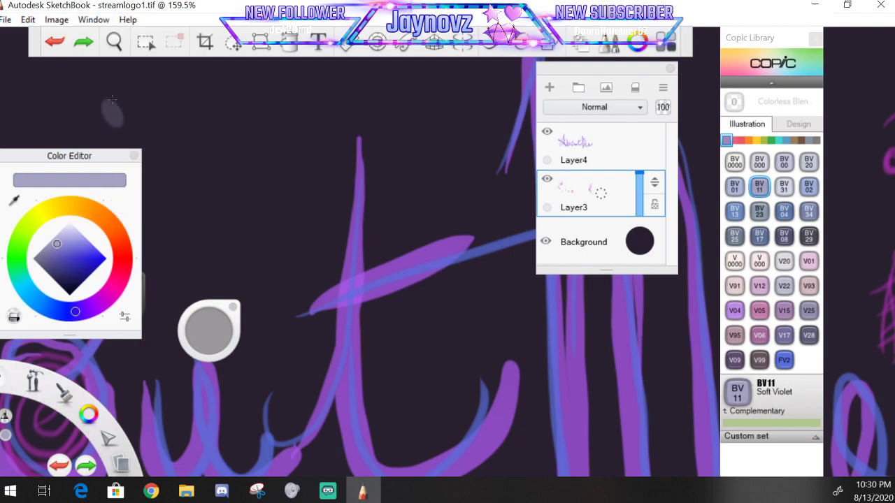
pyautogui.click(95, 19)
pyautogui.click(118, 122)
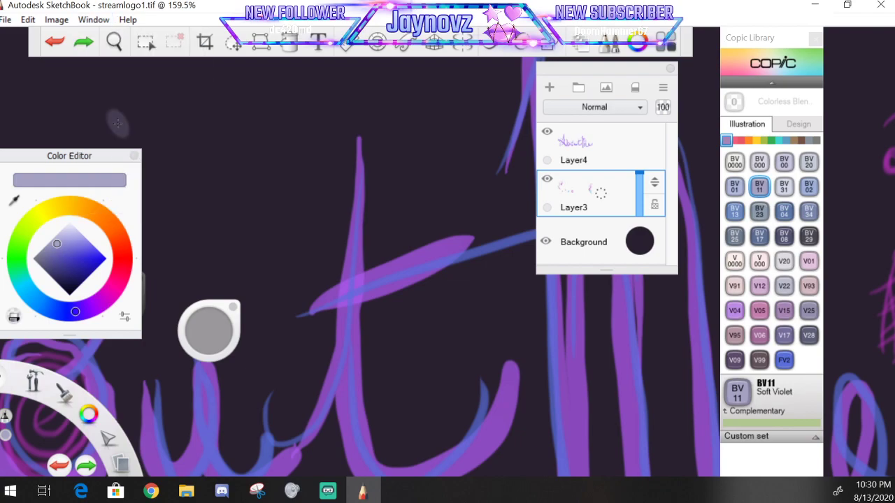
# Move the Copic Library and Layer Editor away from the lettering and close the Color Editor
pyautogui.moveTo(777, 40); pyautogui.dragTo(821, 75)
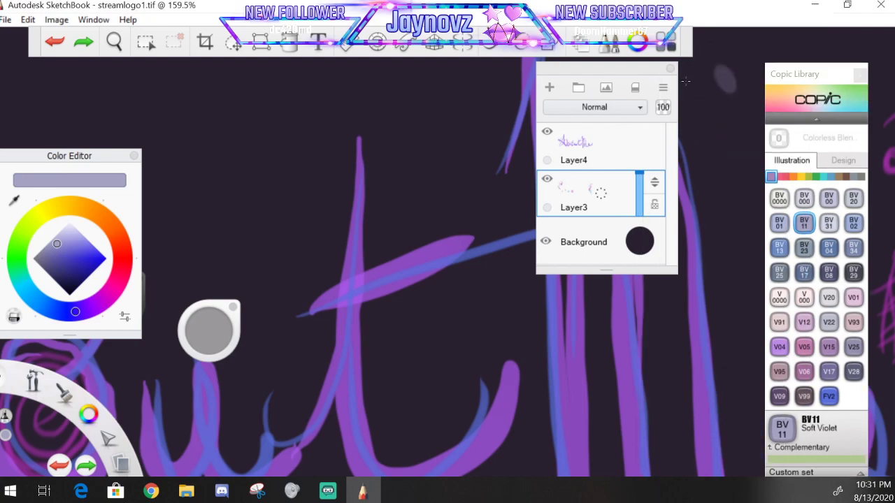
pyautogui.moveTo(618, 74); pyautogui.dragTo(773, 87)
pyautogui.moveTo(85, 156); pyautogui.dragTo(218, 125)
pyautogui.click(268, 125)
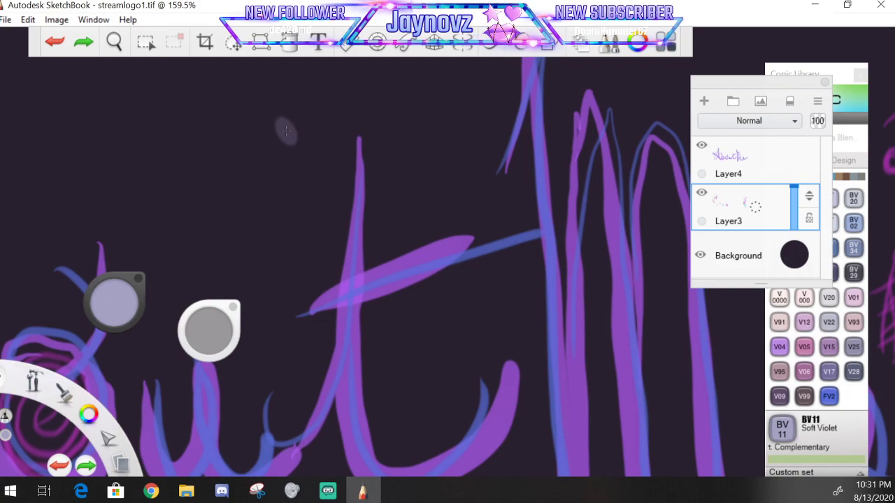
# Switch the Brush Library off and on once more to try to make it appear
pyautogui.click(81, 23)
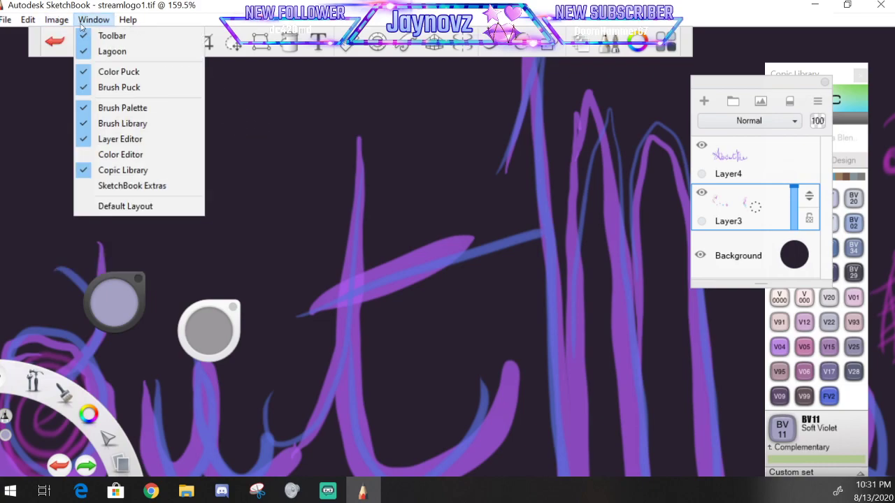
pyautogui.click(122, 123)
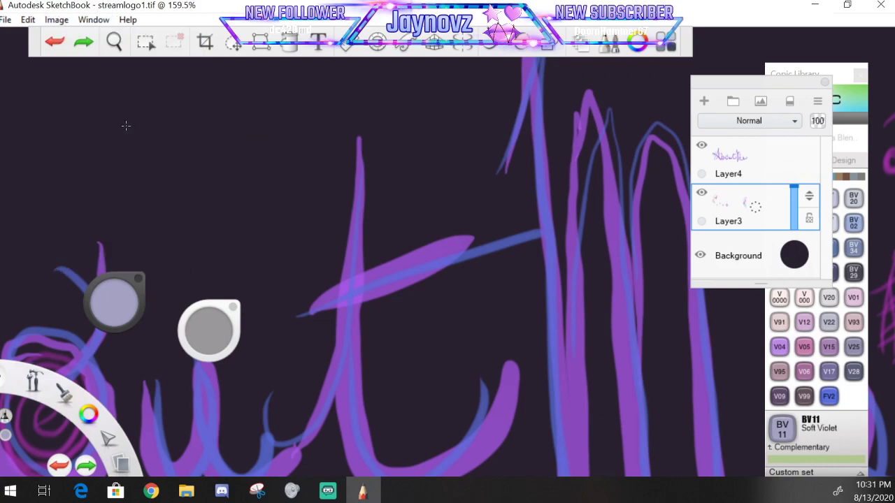
pyautogui.click(93, 21)
pyautogui.click(103, 123)
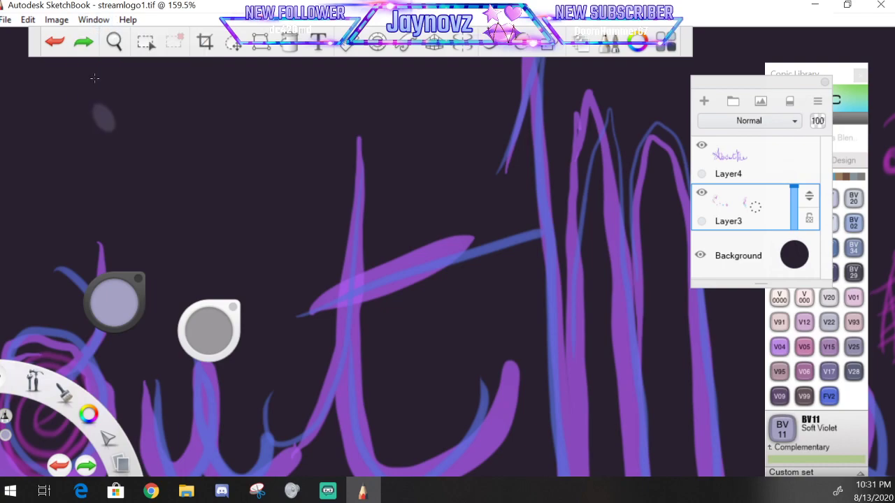
# Close SketchBook, discarding the changes to streamlogo1, and bring up the list of installed programs
pyautogui.click(880, 4)
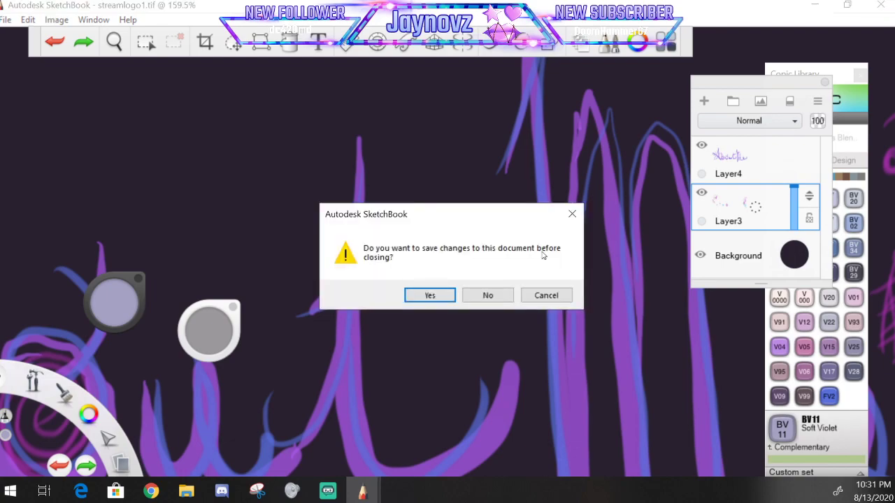
pyautogui.click(490, 296)
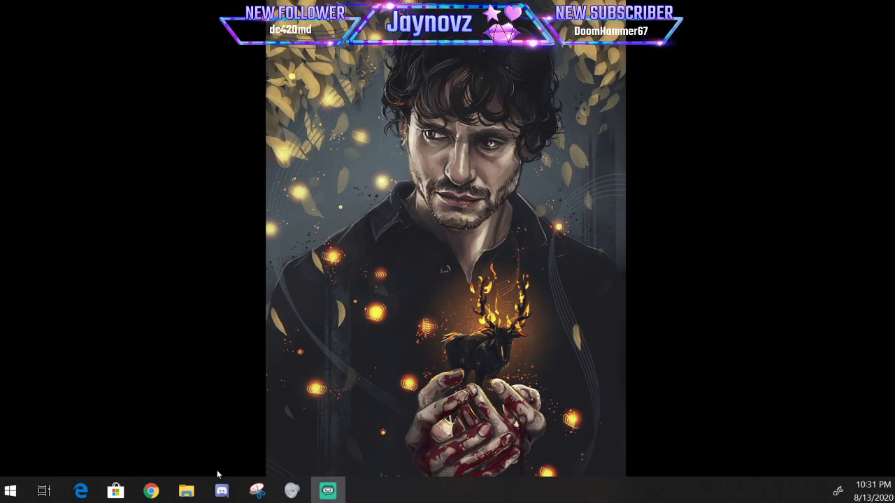
pyautogui.click(10, 491)
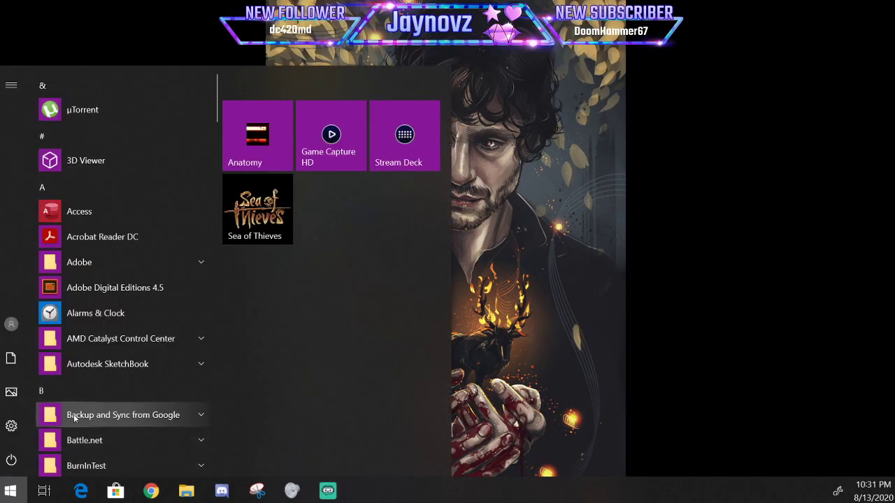
# Launch SketchBook again and move the Layer Editor so its controls are clear of the Copic Library
pyautogui.write('sk')
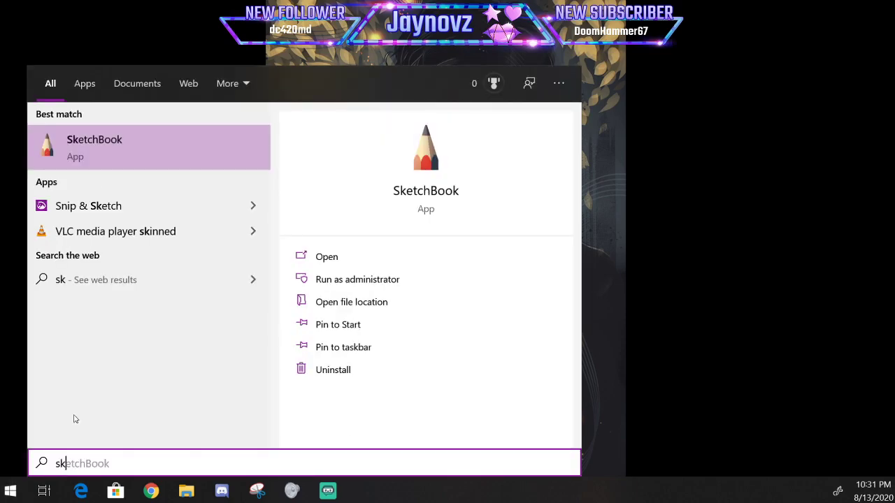
pyautogui.click(189, 159)
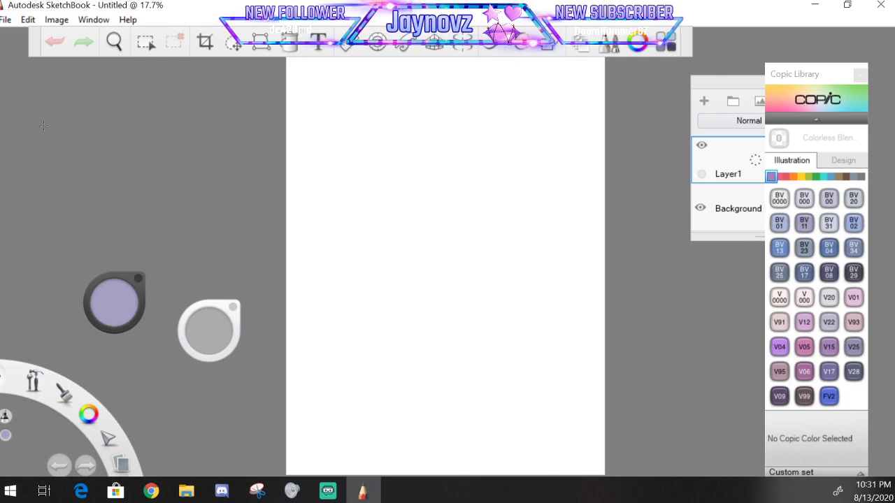
pyautogui.moveTo(729, 90); pyautogui.dragTo(675, 86)
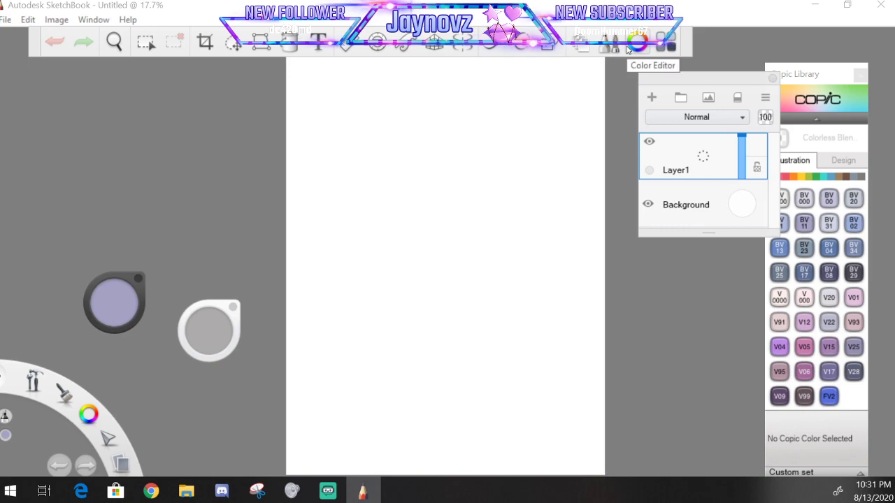
# Toggle the Layer Editor off and on, and switch the brush panels repeatedly to try to bring them into view
pyautogui.click(581, 47)
pyautogui.click(581, 48)
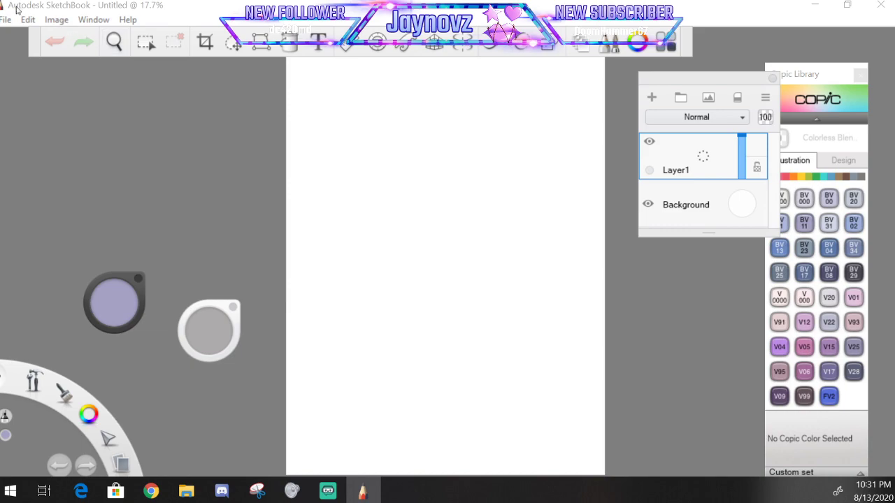
pyautogui.click(89, 19)
pyautogui.click(119, 123)
pyautogui.click(93, 20)
pyautogui.click(122, 115)
pyautogui.click(94, 19)
pyautogui.click(115, 120)
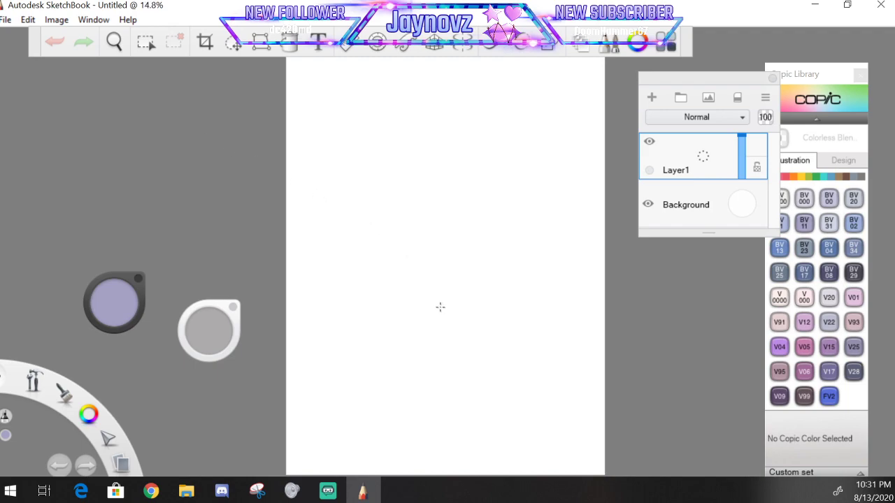
# Try to uncover the missing brush panels by minimizing, restoring and moving the SketchBook window, and maximize it again
pyautogui.scroll(-1, 440, 305)
pyautogui.click(813, 4)
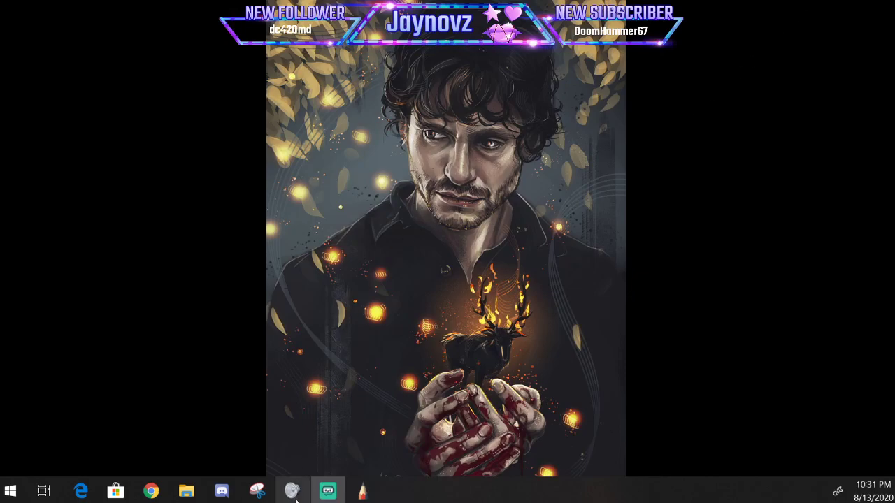
pyautogui.click(361, 492)
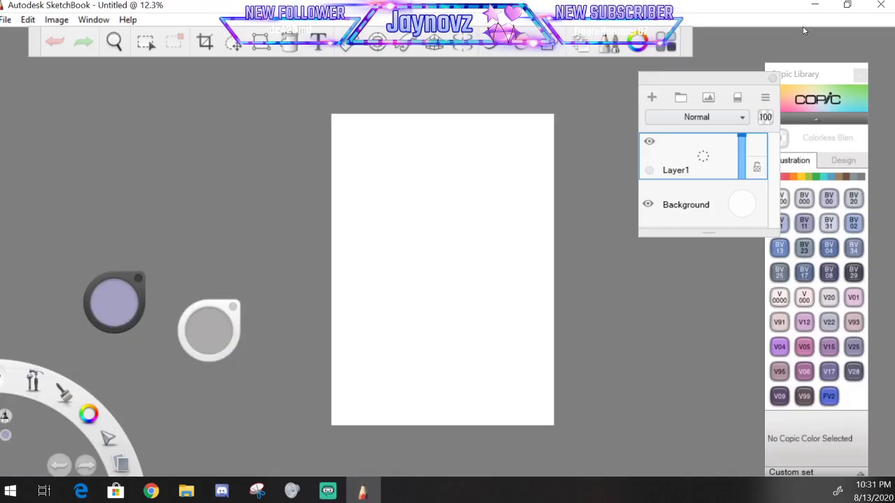
pyautogui.click(843, 9)
pyautogui.moveTo(775, 8); pyautogui.dragTo(699, 80)
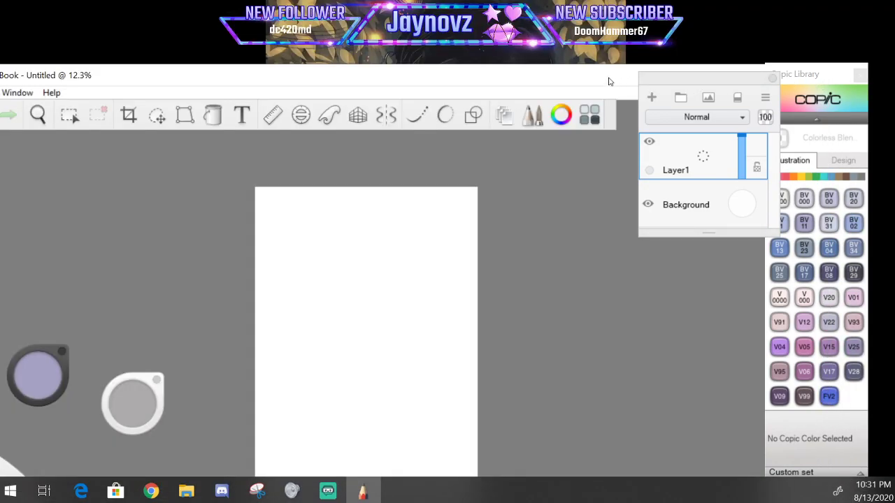
pyautogui.moveTo(611, 80); pyautogui.dragTo(691, 20)
pyautogui.doubleClick(660, 29)
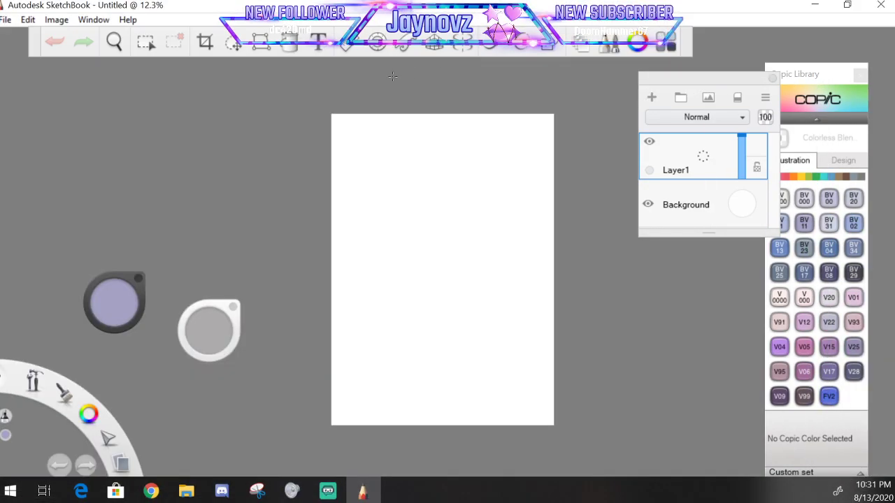
# Make a test mark on Layer1 of the untitled page and switch to the streaming software
pyautogui.scroll(-2, 195, 231)
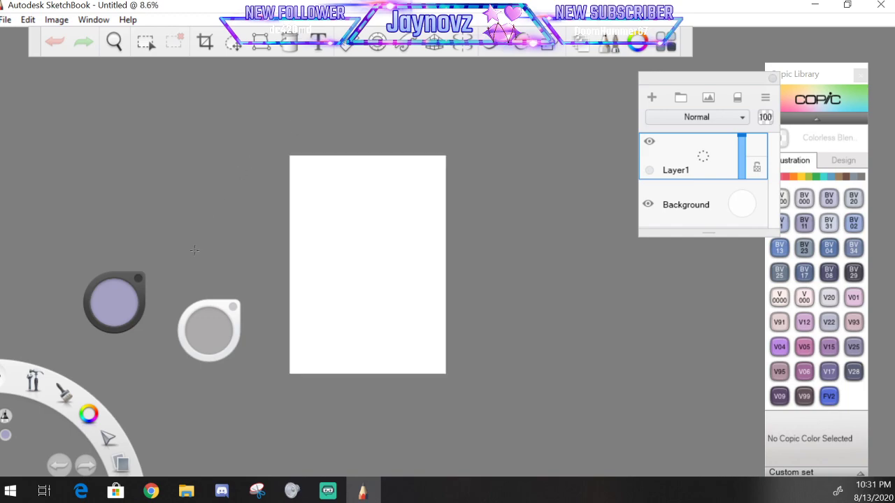
pyautogui.click(330, 384)
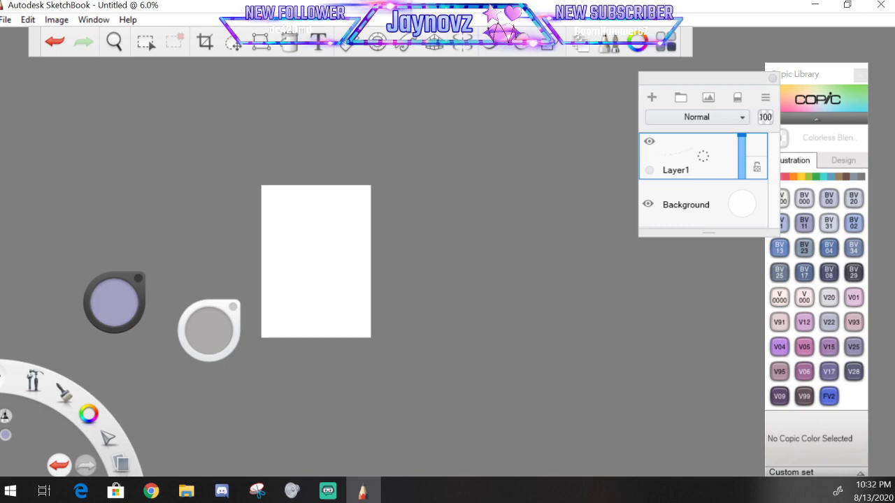
pyautogui.hotkey('alt', 'Tab')
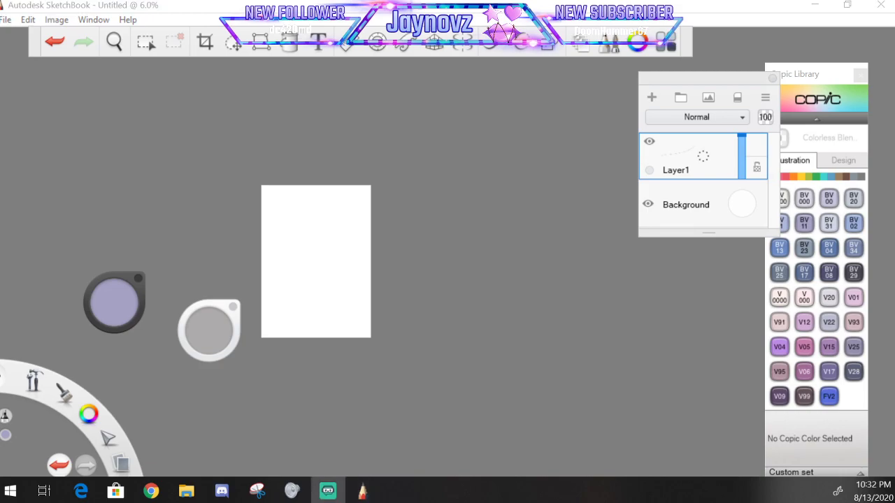
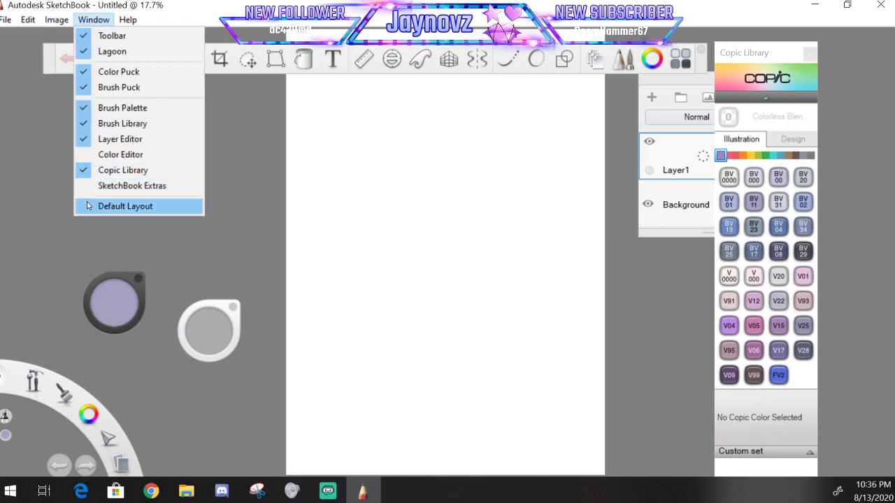
# Reset the panels to the default layout, and replace the Brush Palette with the Brush Library
pyautogui.click(88, 206)
pyautogui.moveTo(15, 143)
pyautogui.mouseDown()
pyautogui.moveTo(146, 154)
pyautogui.moveTo(36, 88)
pyautogui.mouseUp()
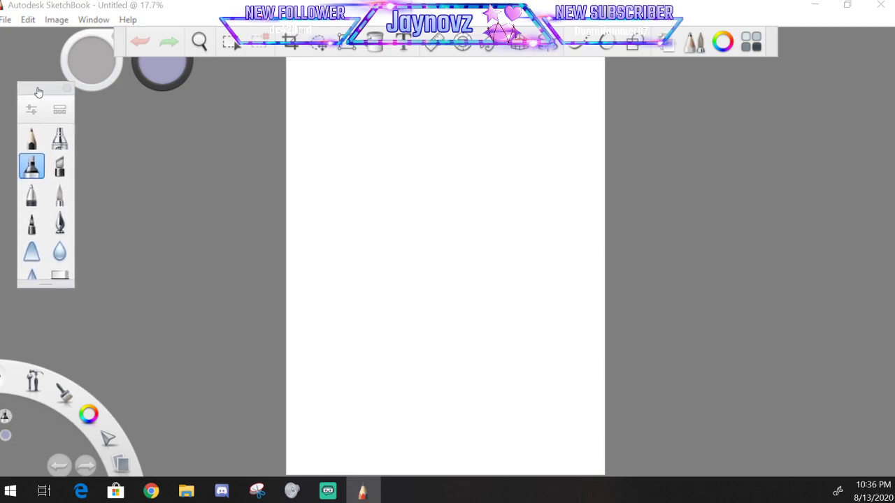
pyautogui.click(93, 19)
pyautogui.click(122, 123)
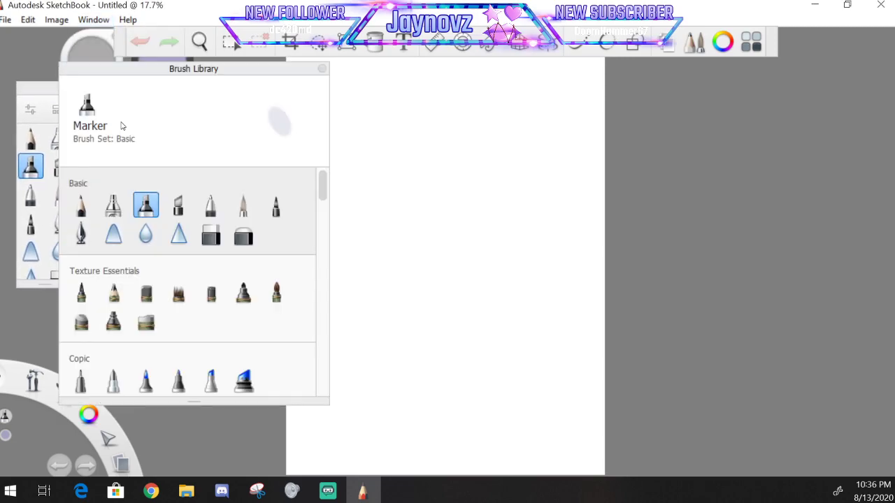
pyautogui.moveTo(50, 90); pyautogui.dragTo(44, 102)
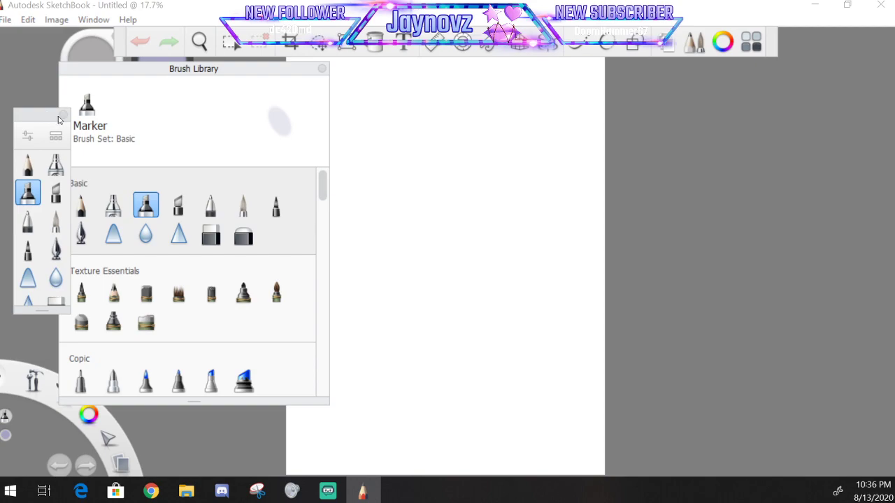
pyautogui.click(61, 98)
# Show the Layer Editor and Copic Library and arrange them beside the canvas with the Layer Editor in front
pyautogui.click(93, 20)
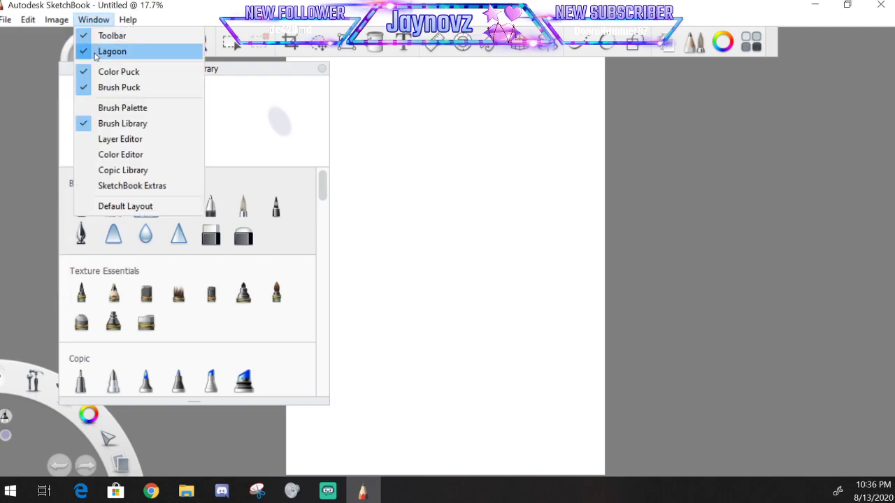
pyautogui.click(98, 139)
pyautogui.click(102, 23)
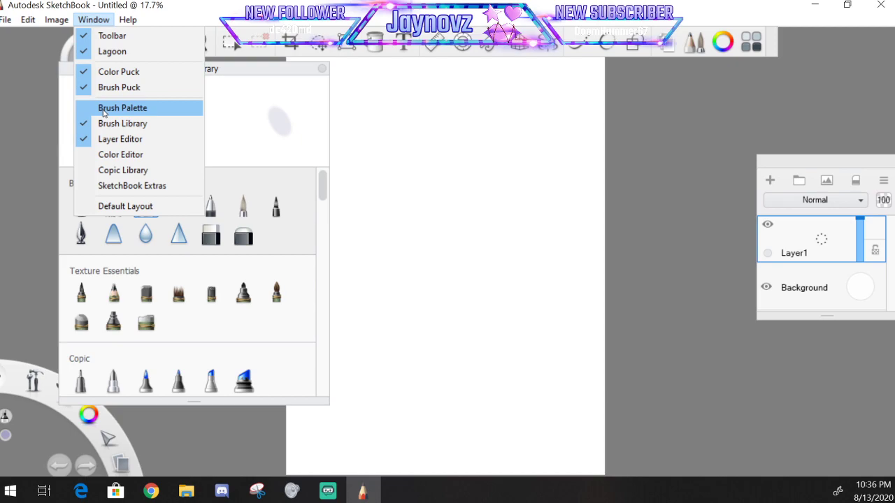
pyautogui.click(112, 170)
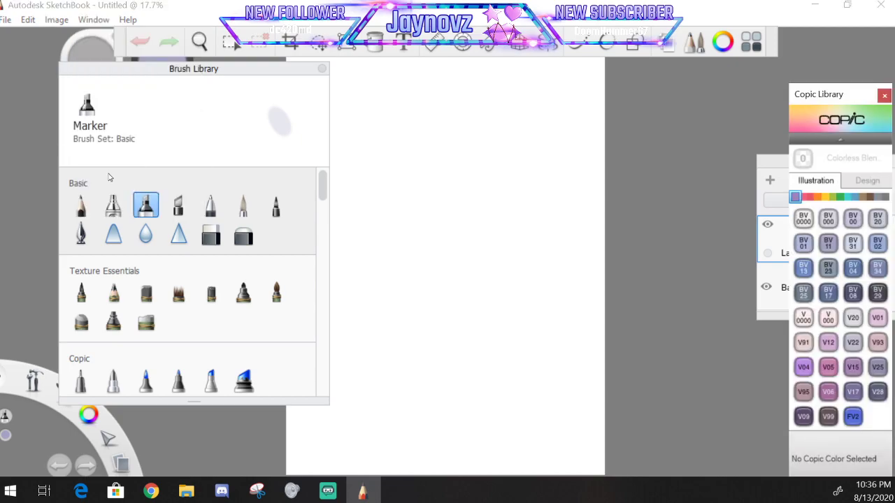
pyautogui.moveTo(838, 95); pyautogui.dragTo(708, 36)
pyautogui.moveTo(833, 153); pyautogui.dragTo(813, 85)
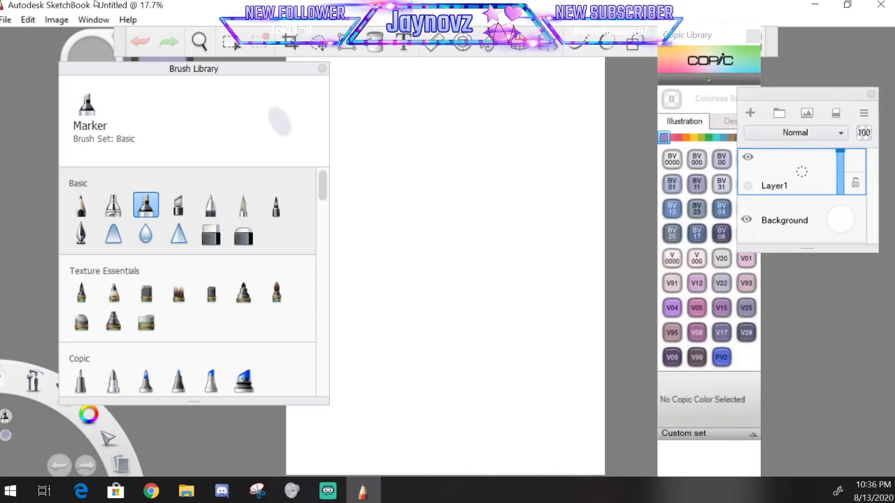
# Place the Brush Library beside the canvas and move the brush and color pucks out from behind it
pyautogui.click(83, 21)
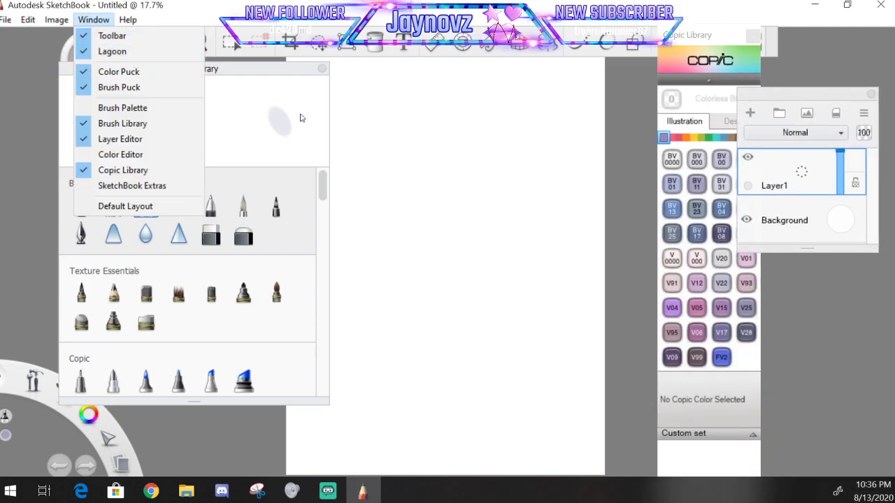
pyautogui.click(280, 84)
pyautogui.moveTo(222, 65)
pyautogui.mouseDown()
pyautogui.moveTo(243, 147)
pyautogui.moveTo(229, 130)
pyautogui.mouseUp()
pyautogui.moveTo(101, 33)
pyautogui.mouseDown()
pyautogui.moveTo(66, 49)
pyautogui.moveTo(74, 54)
pyautogui.mouseUp()
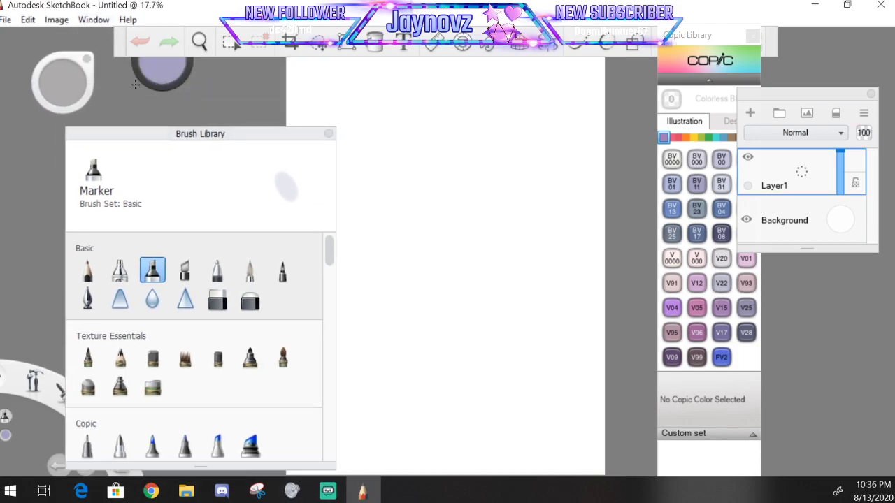
pyautogui.moveTo(167, 142); pyautogui.dragTo(113, 103)
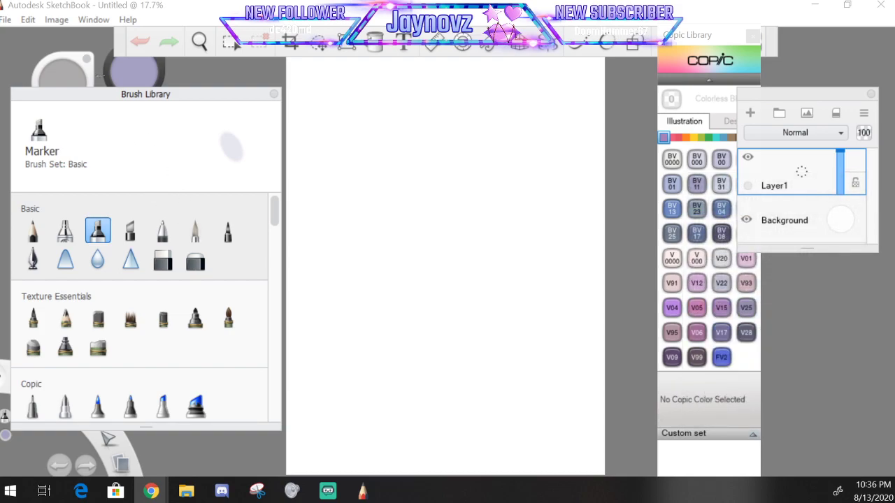
# Open the streamlogo1 image from the Stream art folder
pyautogui.click(9, 19)
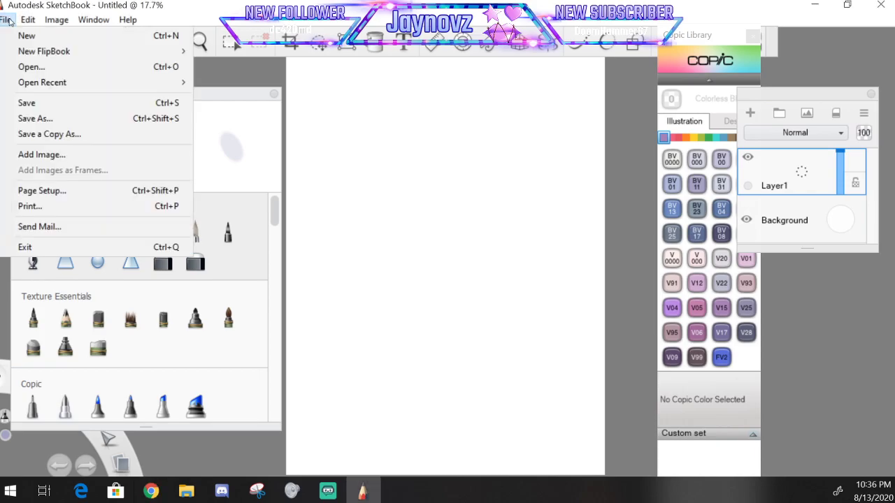
pyautogui.click(29, 67)
pyautogui.scroll(-20, 292, 236)
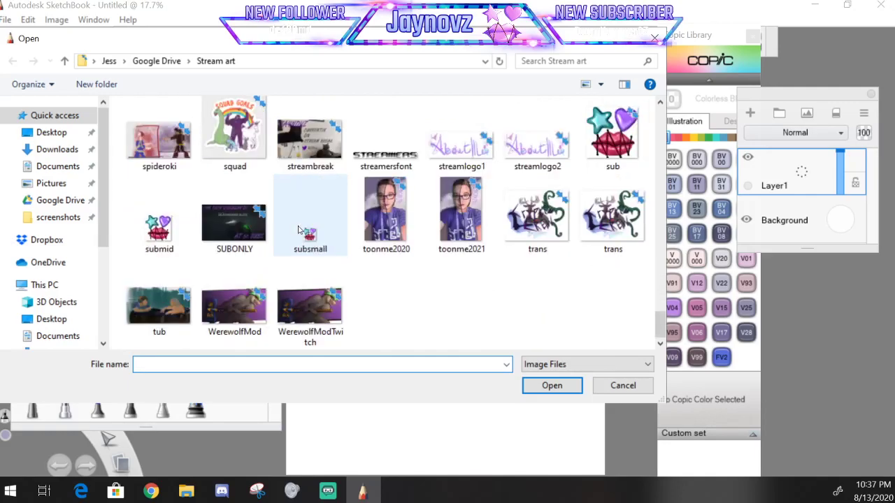
pyautogui.scroll(3, 364, 255)
pyautogui.scroll(-3, 453, 292)
pyautogui.click(461, 171)
pyautogui.click(552, 385)
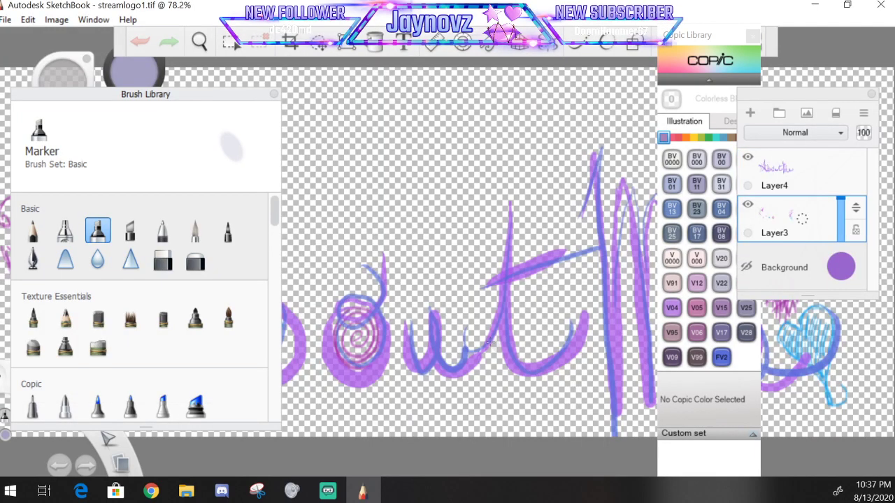
# Show the Background layer and set its color to dark gray
pyautogui.click(745, 267)
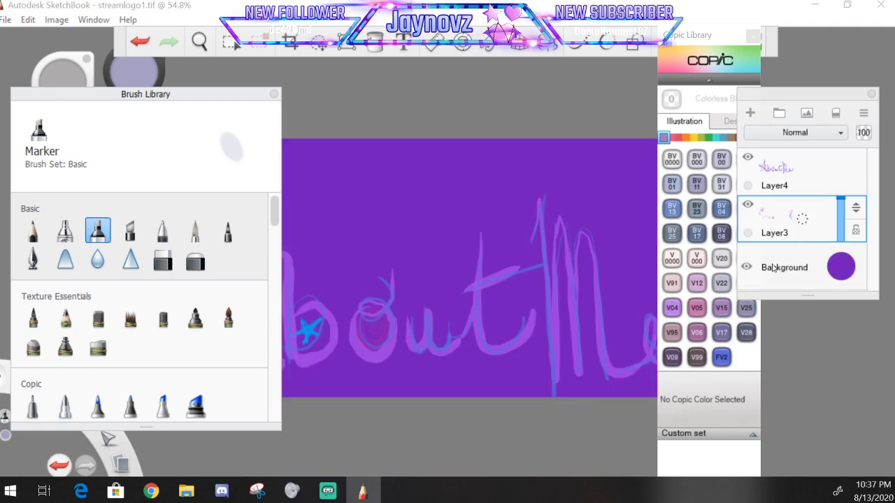
pyautogui.click(851, 276)
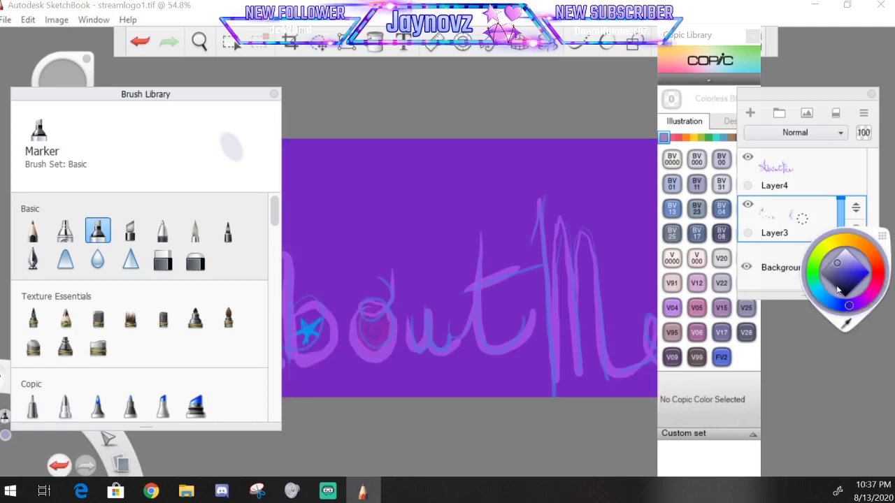
pyautogui.click(836, 287)
pyautogui.click(838, 290)
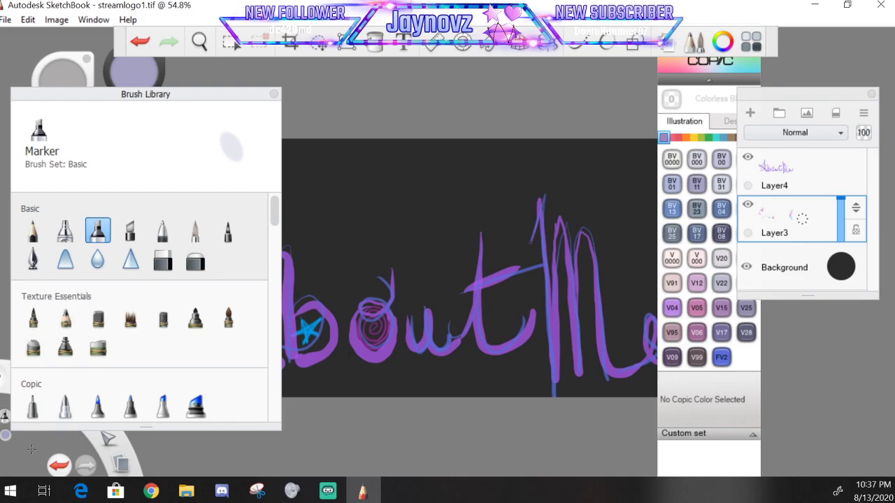
# Hide the title bar and lagoon, and shift the Brush Library off the start of the About Me lettering
pyautogui.moveTo(2, 378); pyautogui.dragTo(30, 361)
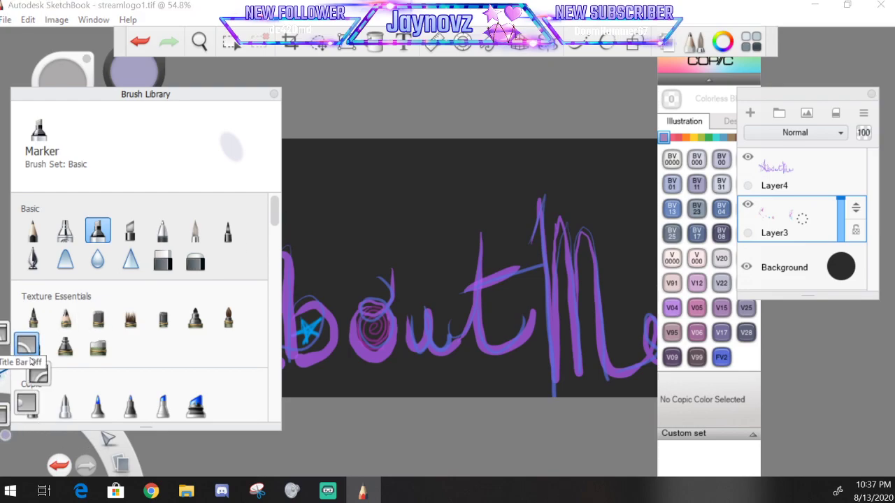
pyautogui.click(28, 404)
pyautogui.moveTo(236, 96)
pyautogui.mouseDown()
pyautogui.moveTo(210, 51)
pyautogui.moveTo(244, 61)
pyautogui.moveTo(248, 265)
pyautogui.moveTo(342, 144)
pyautogui.moveTo(245, 17)
pyautogui.moveTo(190, 3)
pyautogui.moveTo(87, 5)
pyautogui.mouseUp()
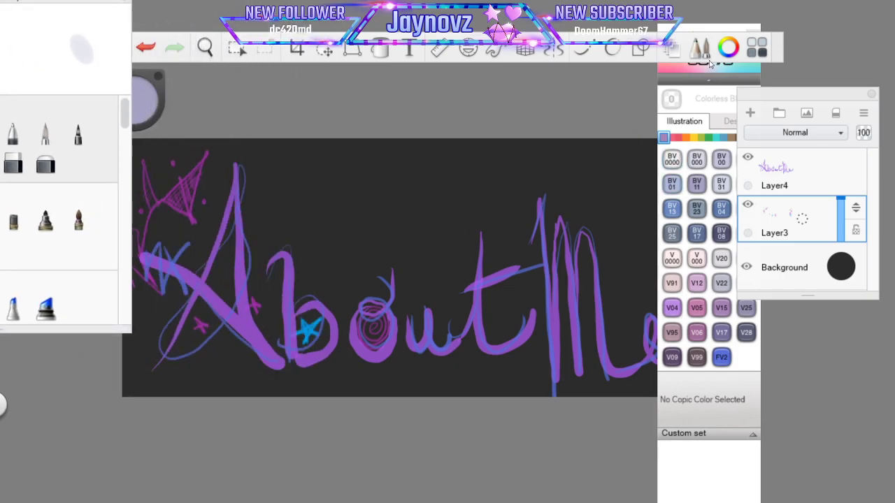
# Move the Layer Editor and Copic Library clear of the lettering and bring the whole Brush Library back on screen
pyautogui.moveTo(775, 55)
pyautogui.mouseDown()
pyautogui.moveTo(779, 42)
pyautogui.moveTo(781, 54)
pyautogui.mouseUp()
pyautogui.moveTo(835, 106); pyautogui.dragTo(853, 67)
pyautogui.moveTo(707, 33); pyautogui.dragTo(794, 70)
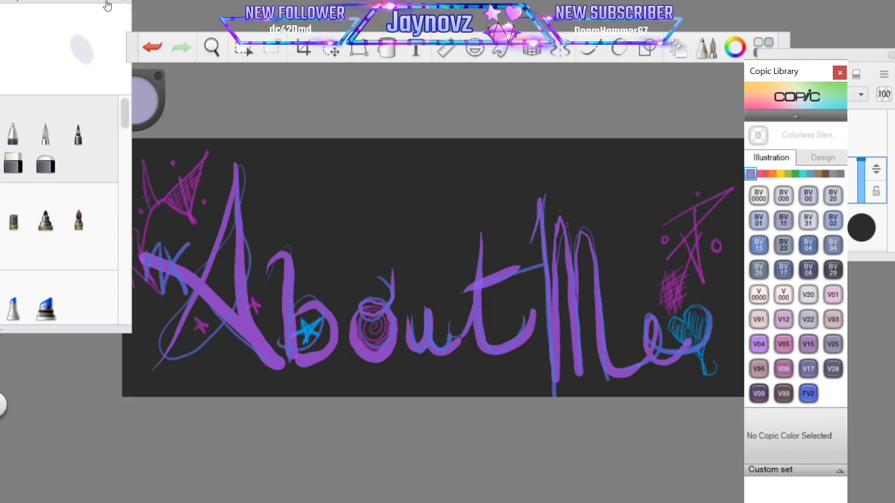
pyautogui.moveTo(94, 3)
pyautogui.mouseDown()
pyautogui.moveTo(187, 90)
pyautogui.moveTo(636, 126)
pyautogui.moveTo(510, 80)
pyautogui.moveTo(347, 71)
pyautogui.moveTo(237, 43)
pyautogui.mouseUp()
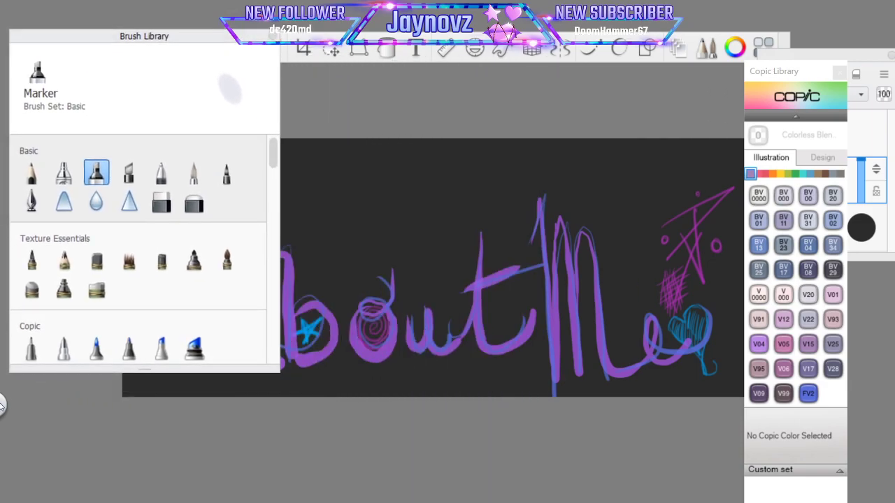
# Restore the full interface and start a new sketch, discarding the unsaved changes to streamlogo1
pyautogui.moveTo(2, 406)
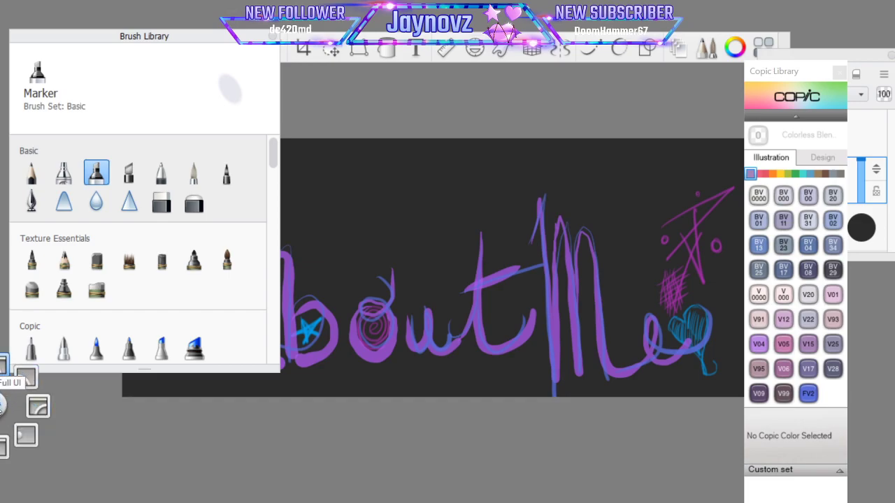
pyautogui.click(2, 366)
pyautogui.click(5, 19)
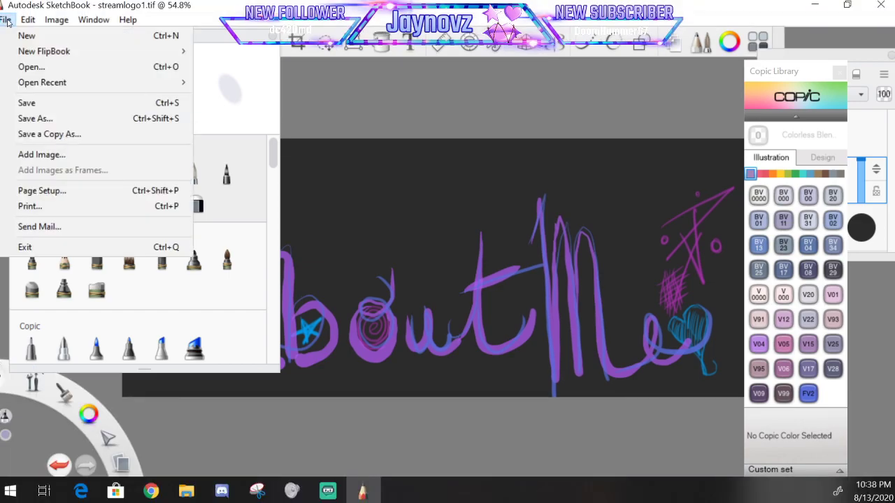
pyautogui.click(163, 36)
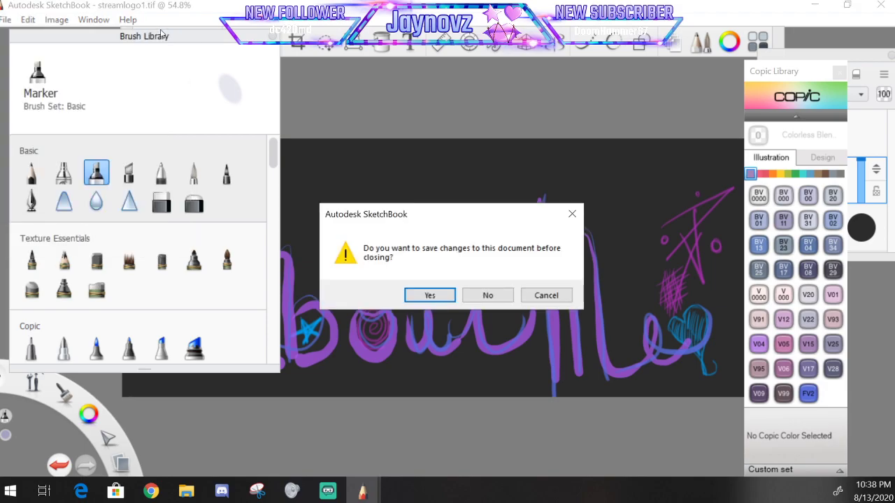
pyautogui.click(503, 297)
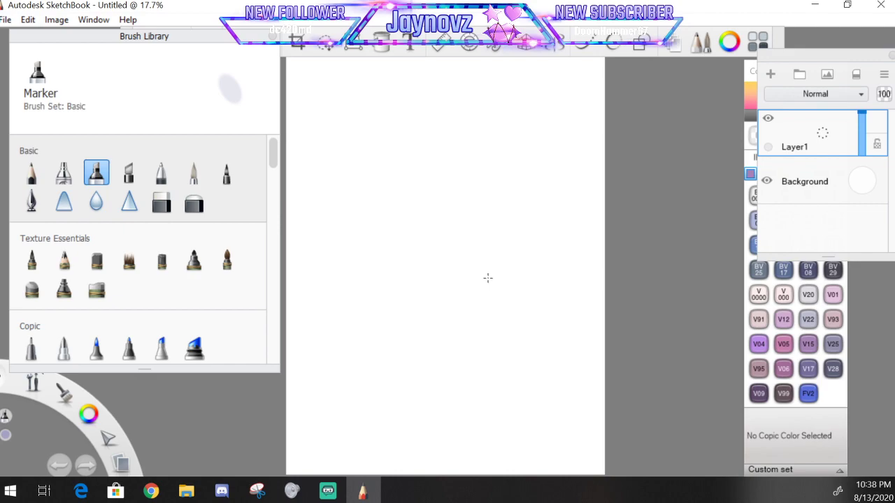
# Reopen the streamlogo1 image from the recent files
pyautogui.click(28, 20)
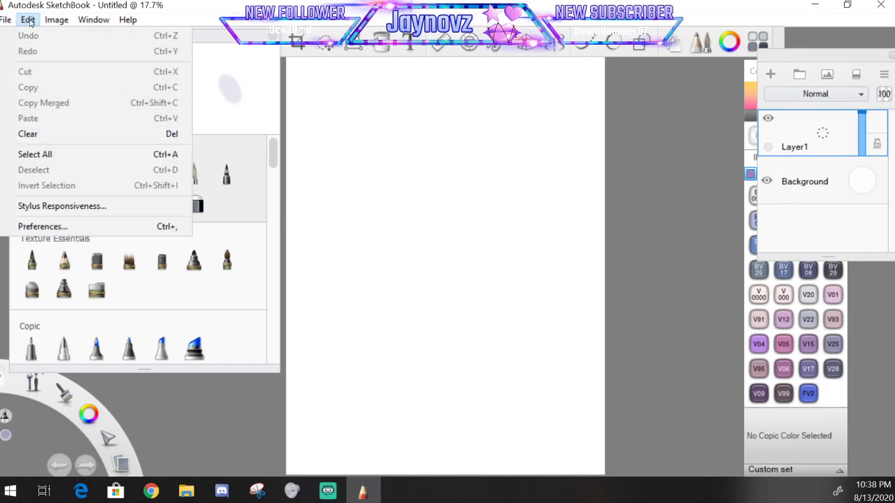
pyautogui.moveTo(5, 20)
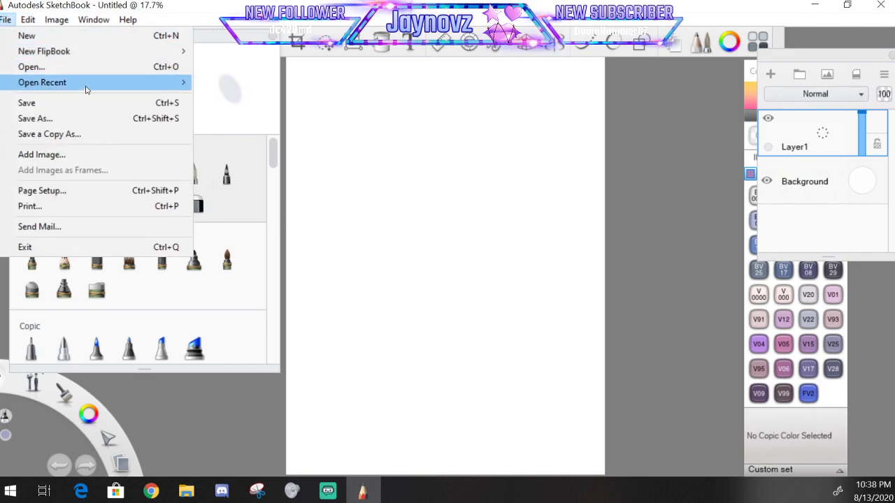
pyautogui.moveTo(86, 89)
pyautogui.click(254, 82)
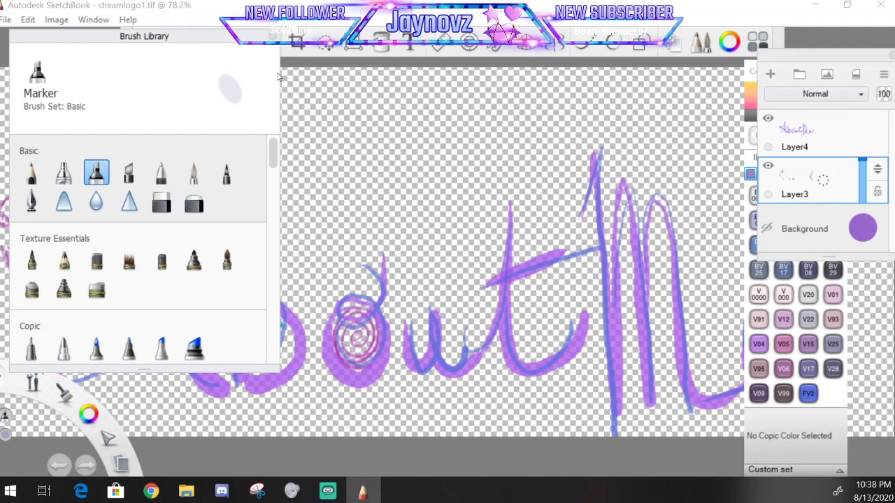
# Hide Layer3 and Layer4 and add a new empty layer above them
pyautogui.click(767, 165)
pyautogui.click(767, 118)
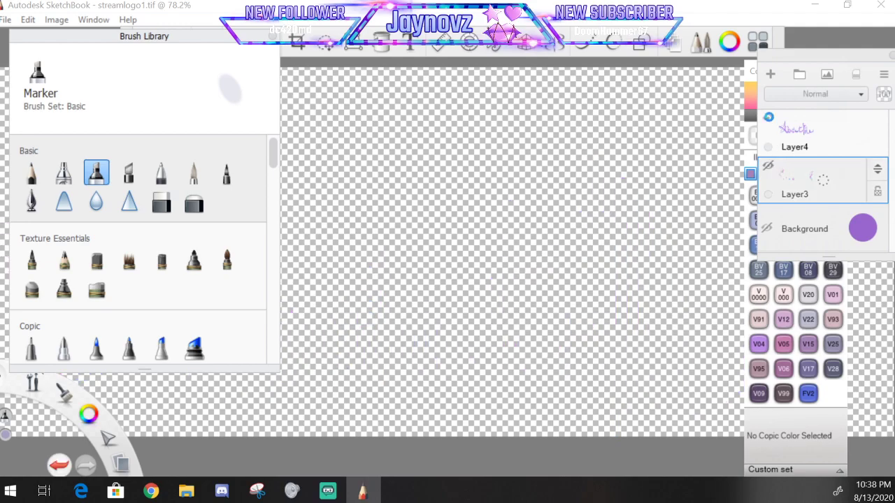
pyautogui.moveTo(823, 131); pyautogui.dragTo(817, 84)
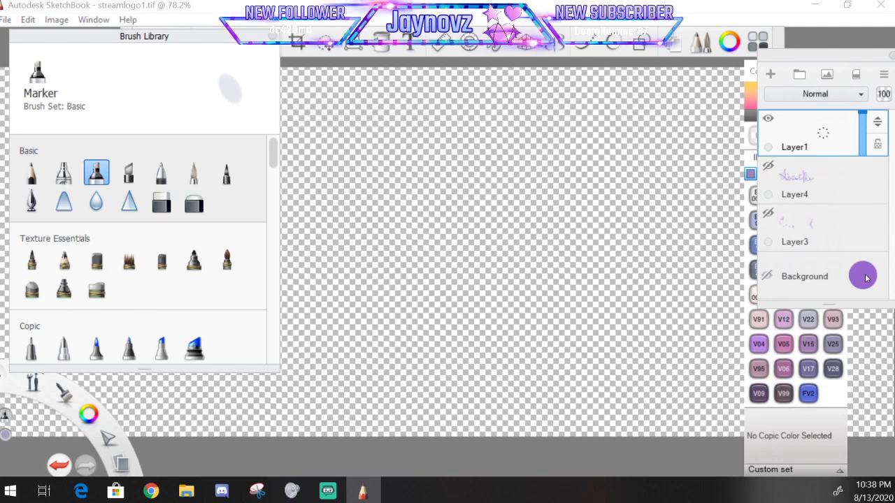
# Show the Background layer and set its color to a dark navy
pyautogui.click(766, 276)
pyautogui.click(864, 277)
pyautogui.moveTo(845, 282); pyautogui.dragTo(840, 290)
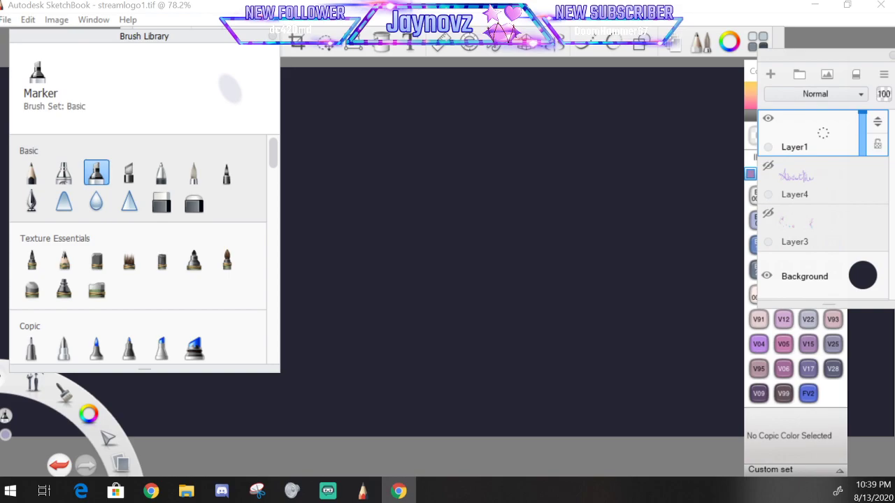
pyautogui.hotkey('alt', 'Tab')
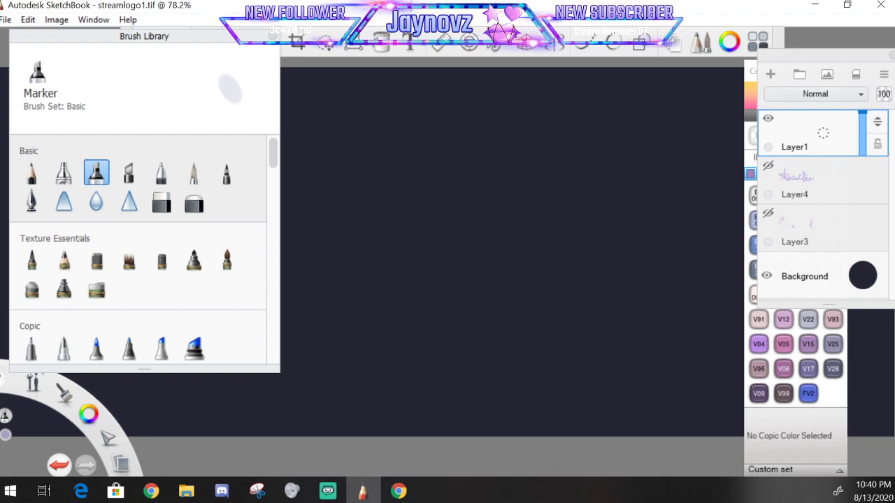
pyautogui.hotkey('alt', 'Tab')
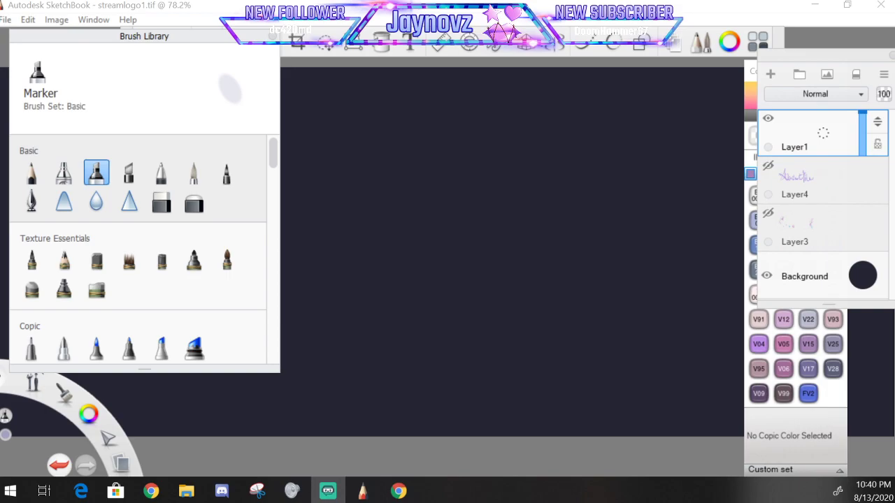
pyautogui.hotkey('alt', 'Tab')
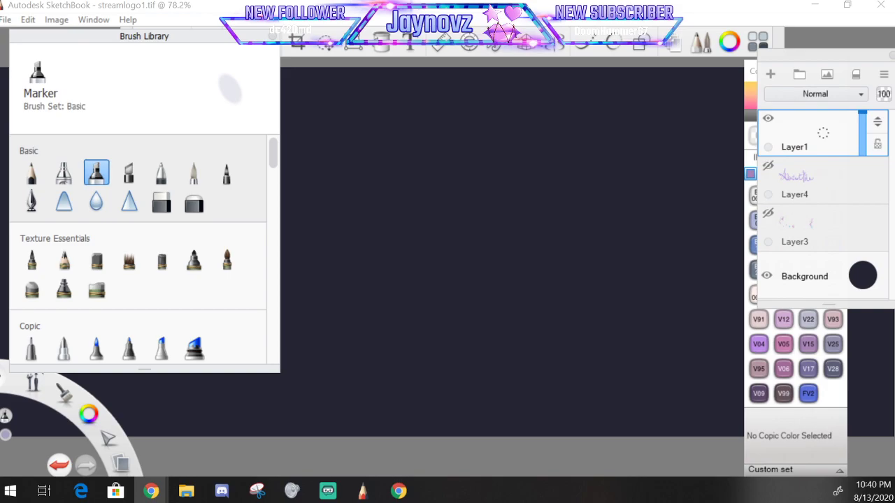
# Open the Color Editor and expand its color sliders in RGB mode
pyautogui.click(732, 41)
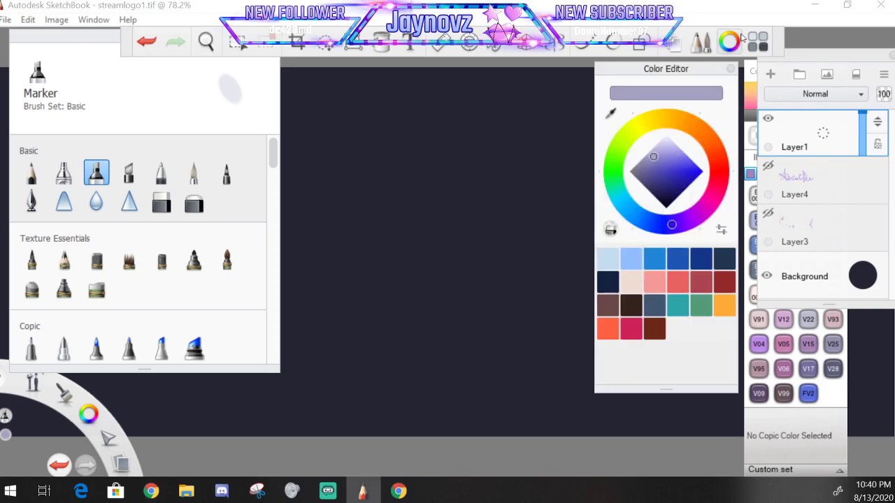
pyautogui.click(721, 229)
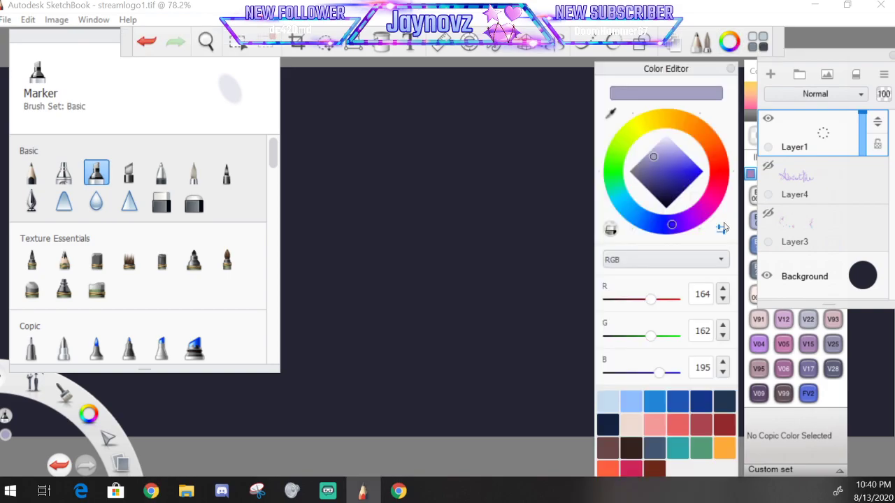
pyautogui.click(714, 261)
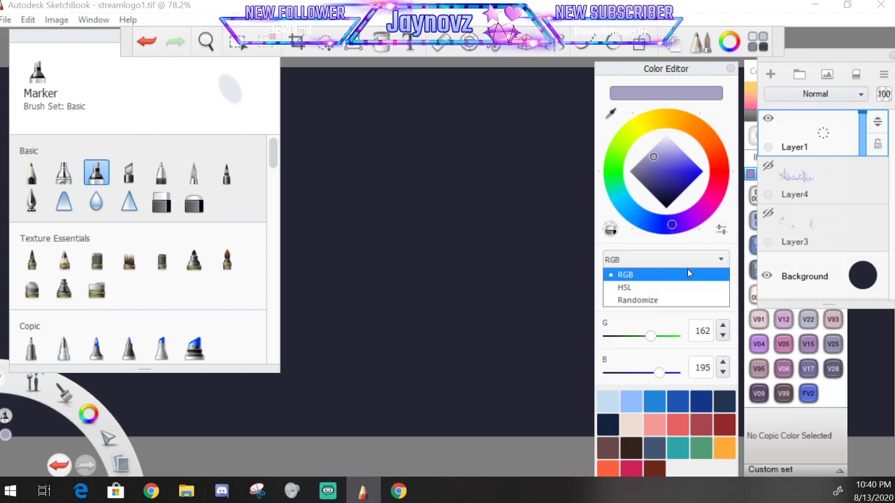
pyautogui.click(654, 289)
pyautogui.click(671, 260)
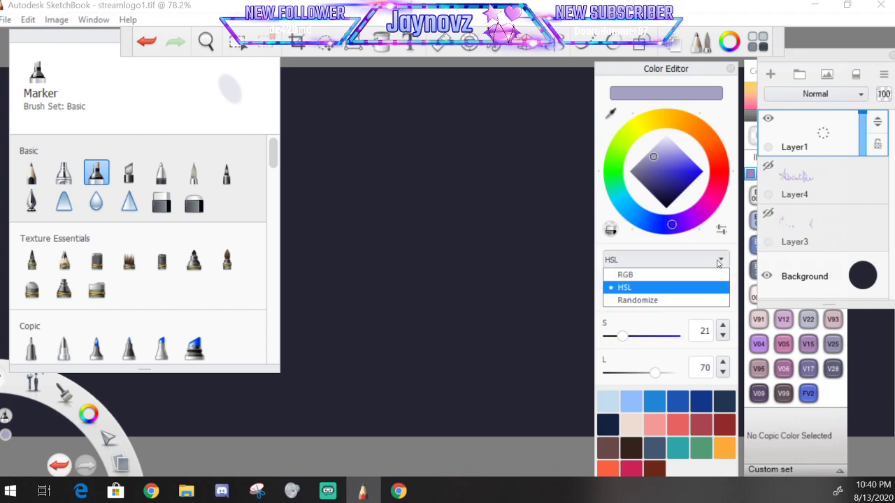
pyautogui.click(667, 277)
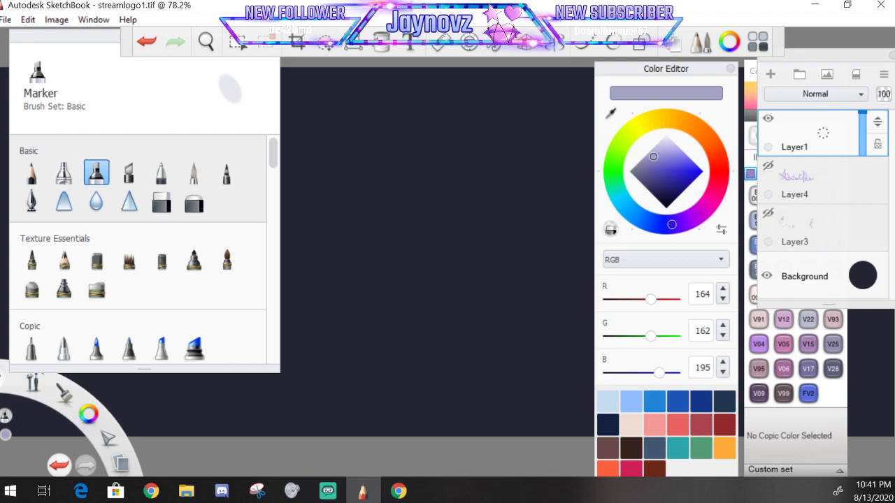
pyautogui.click(399, 491)
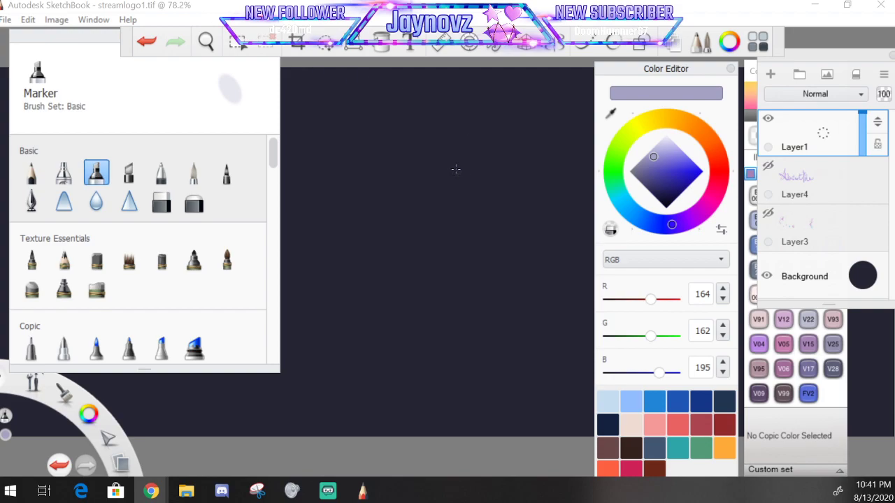
# Show Layer4 to sample the lettering's purple as the brush color, and hide the layer again
pyautogui.click(768, 165)
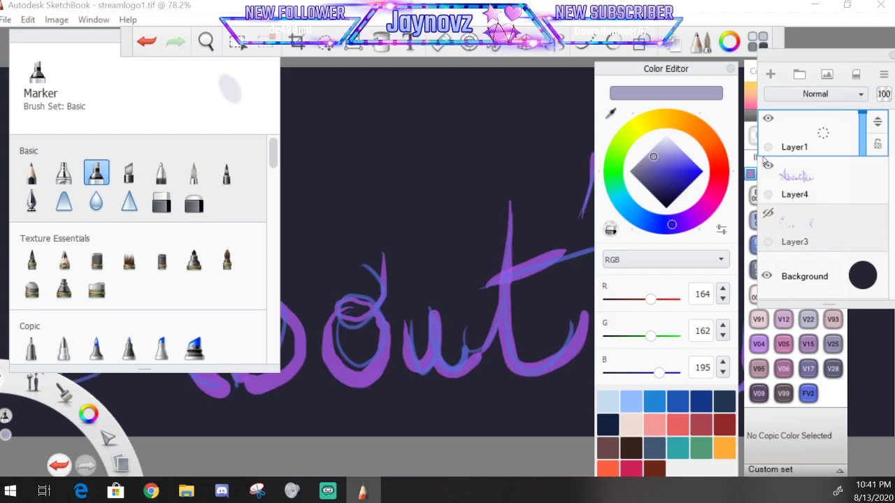
pyautogui.click(612, 112)
pyautogui.click(368, 357)
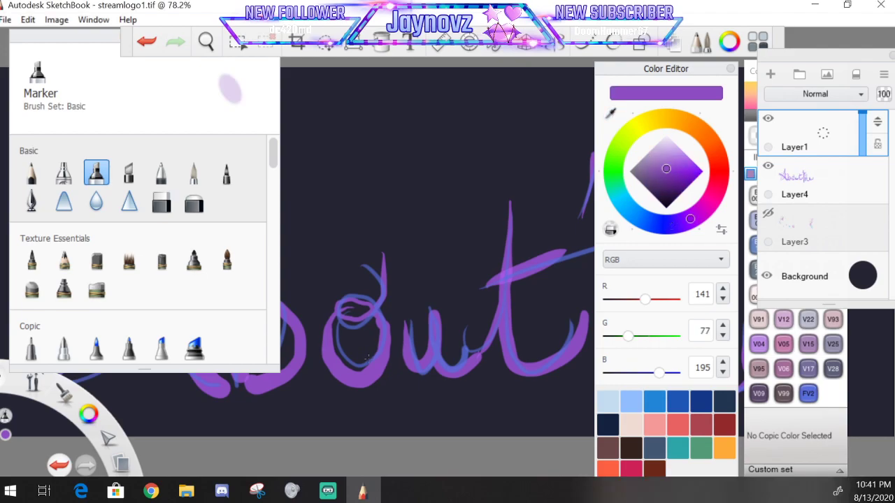
pyautogui.click(766, 168)
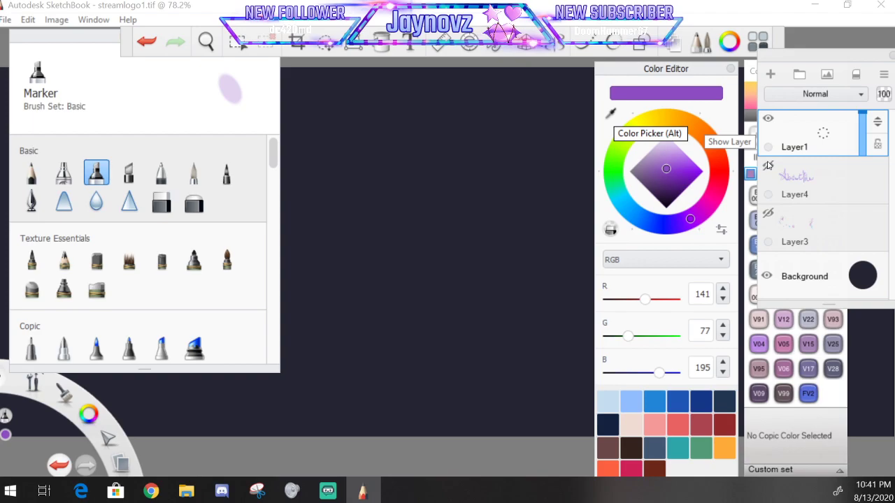
# Hide the title bar and lagoon and shrink the Brush Library, undoing the stray marker strokes on Layer1
pyautogui.moveTo(2, 377); pyautogui.dragTo(18, 405)
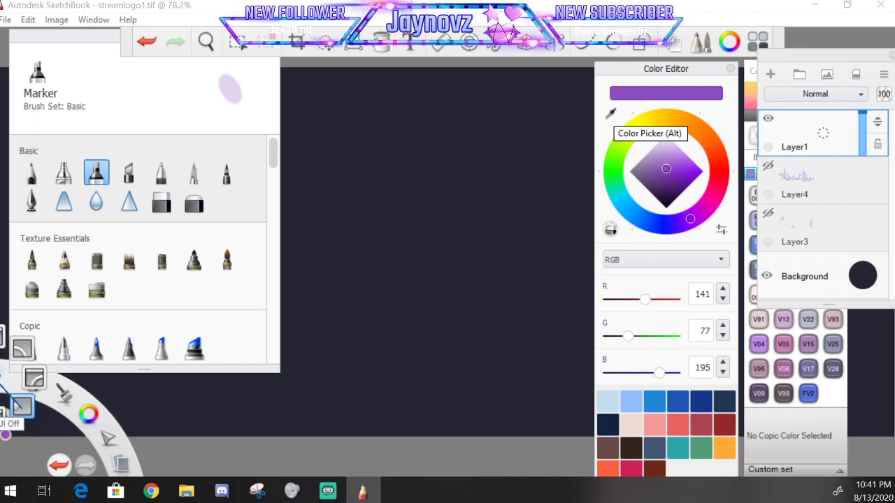
pyautogui.click(20, 407)
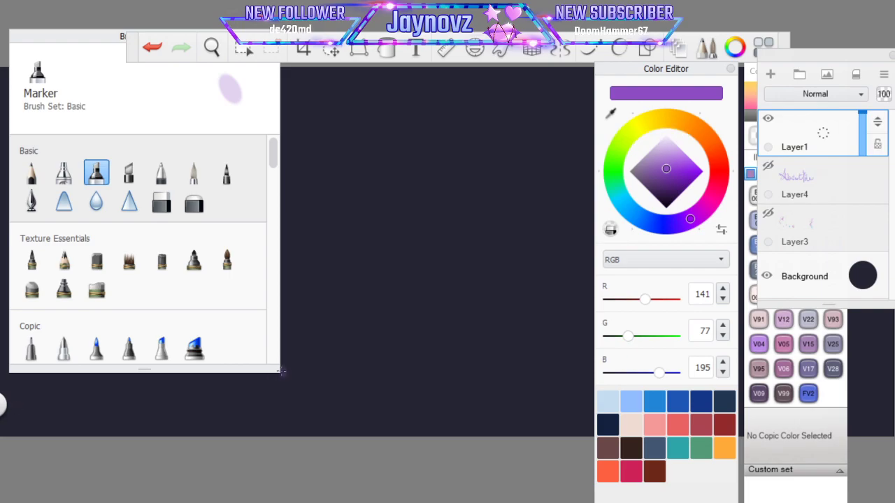
pyautogui.click(155, 49)
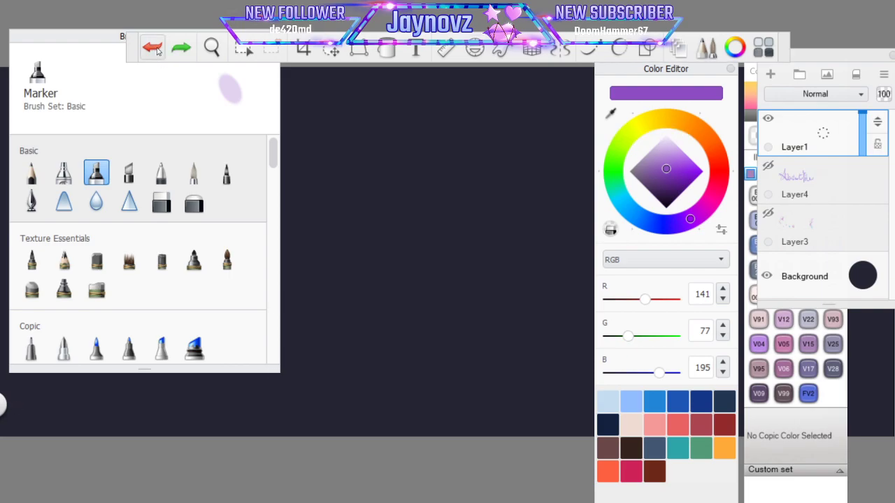
pyautogui.click(279, 374)
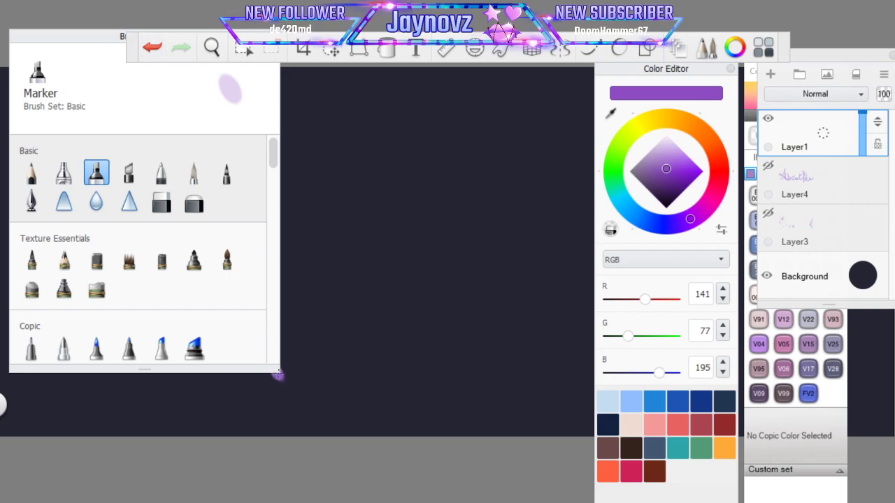
pyautogui.moveTo(279, 375)
pyautogui.mouseDown()
pyautogui.moveTo(260, 351)
pyautogui.moveTo(187, 320)
pyautogui.moveTo(156, 313)
pyautogui.moveTo(139, 341)
pyautogui.mouseUp()
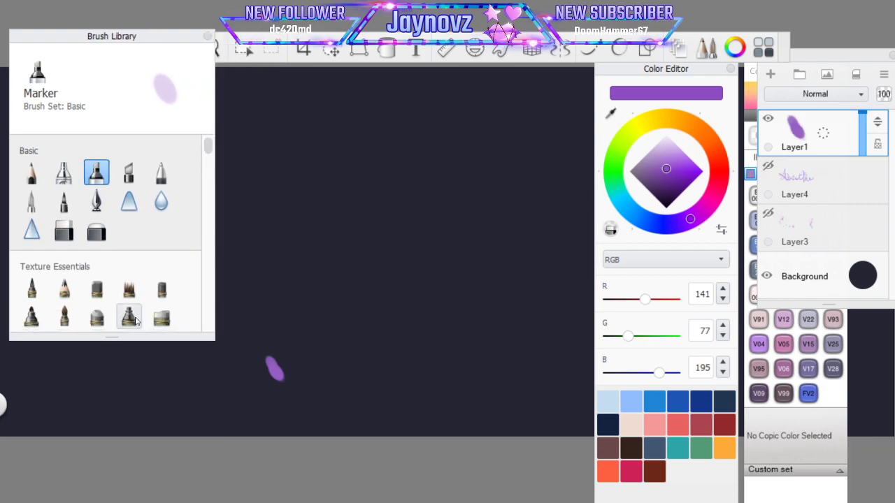
pyautogui.click(152, 47)
pyautogui.click(155, 47)
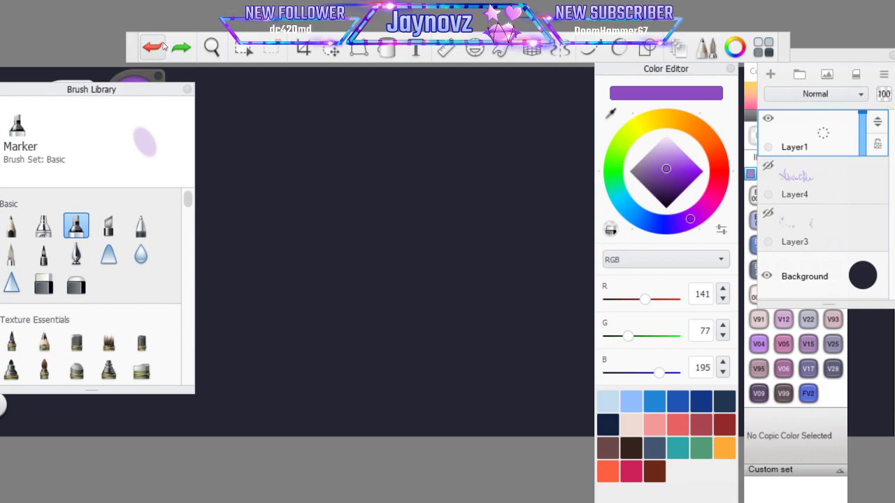
# Choose the Inking Pen from the Basic set and move the Brush Library off the canvas, over the Color Editor
pyautogui.click(75, 250)
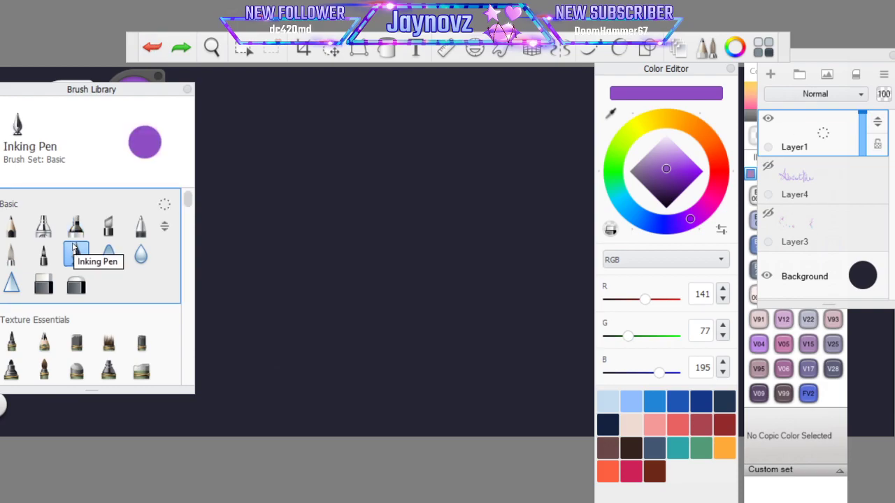
pyautogui.moveTo(156, 87)
pyautogui.mouseDown()
pyautogui.moveTo(98, 72)
pyautogui.moveTo(754, 77)
pyautogui.mouseUp()
pyautogui.click(214, 48)
pyautogui.click(258, 109)
pyautogui.moveTo(259, 136)
pyautogui.mouseDown()
pyautogui.moveTo(260, 116)
pyautogui.moveTo(266, 202)
pyautogui.mouseUp()
pyautogui.moveTo(312, 243); pyautogui.dragTo(290, 308)
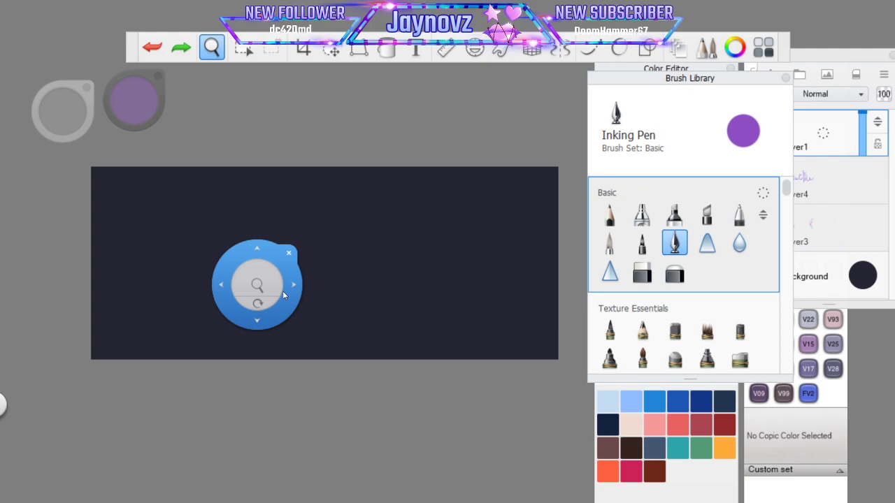
pyautogui.click(289, 251)
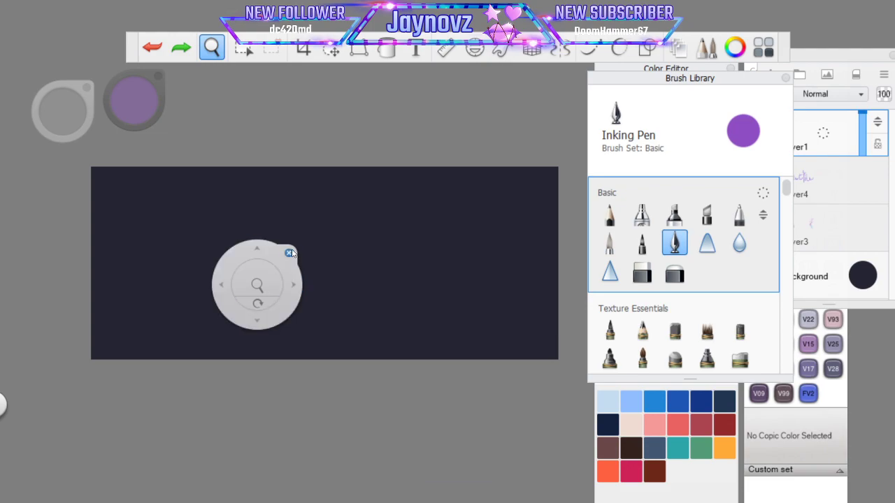
# Try drawing a purple capital A freehand with the Inking Pen on Layer1, and undo its strokes
pyautogui.moveTo(129, 336)
pyautogui.mouseDown()
pyautogui.moveTo(151, 216)
pyautogui.moveTo(225, 318)
pyautogui.mouseUp()
pyautogui.click(159, 45)
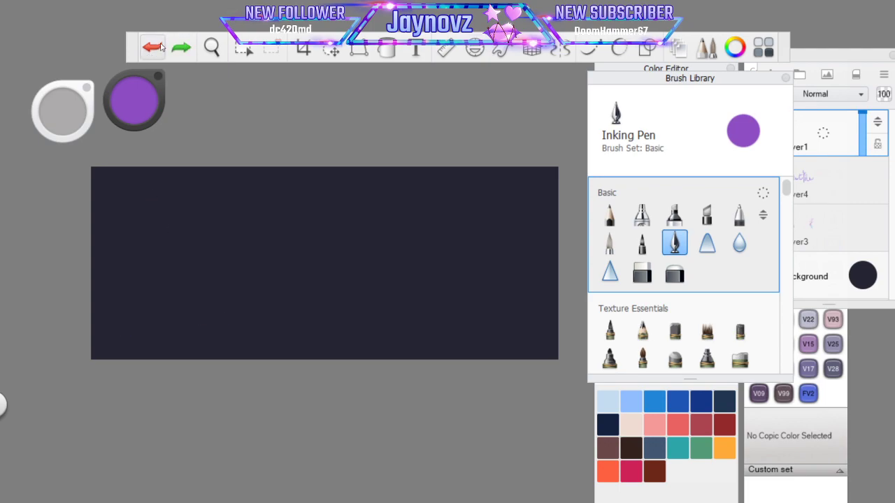
pyautogui.moveTo(65, 112); pyautogui.dragTo(333, 101)
pyautogui.moveTo(127, 340)
pyautogui.mouseDown()
pyautogui.moveTo(144, 245)
pyautogui.moveTo(189, 323)
pyautogui.moveTo(226, 336)
pyautogui.mouseUp()
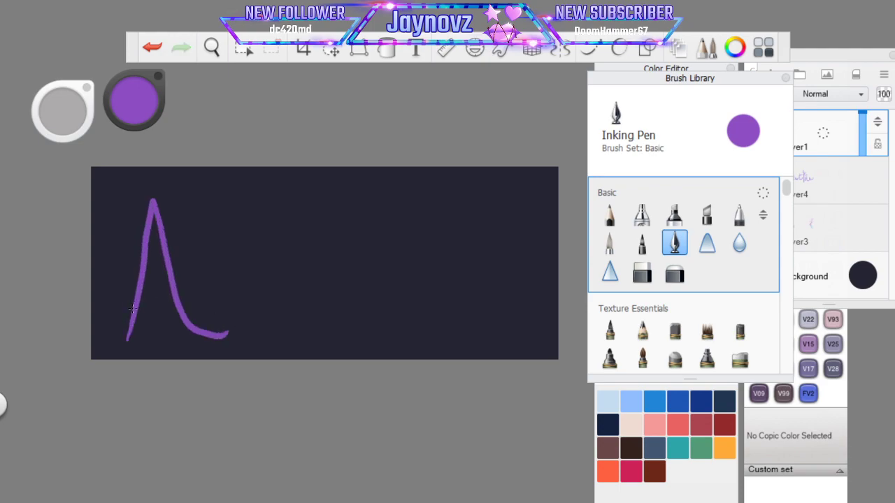
pyautogui.moveTo(140, 304); pyautogui.dragTo(189, 265)
pyautogui.click(151, 47)
pyautogui.click(153, 49)
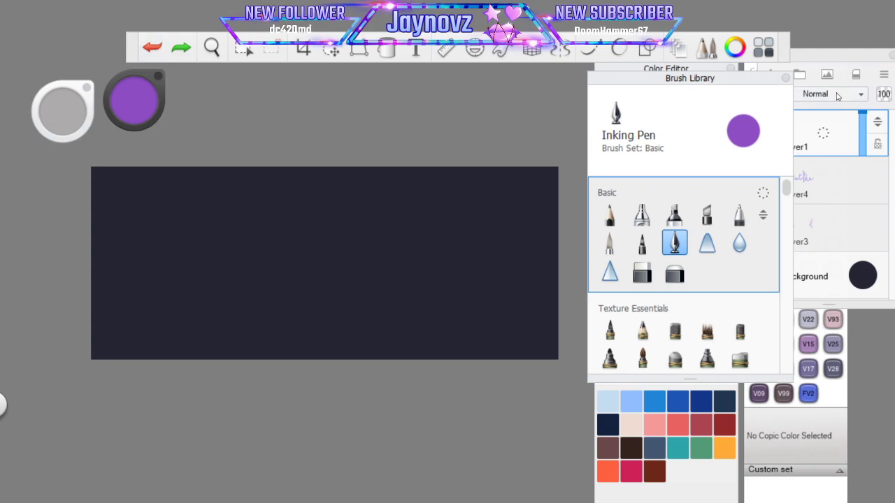
# Show Layer4 with the About Me lettering beneath the empty Layer1
pyautogui.click(768, 166)
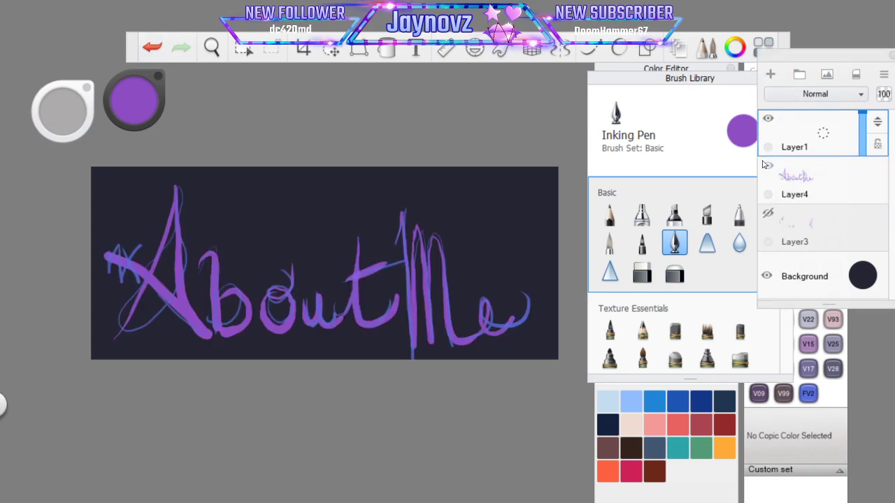
# Toggle Layer4's About Me lettering to compare it with the empty canvas, leaving Layer4 hidden
pyautogui.click(767, 166)
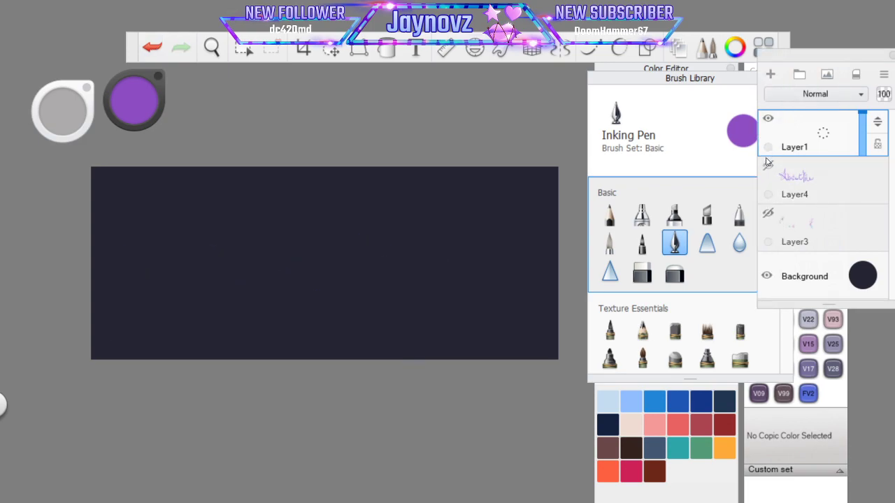
pyautogui.click(768, 166)
pyautogui.click(768, 166)
pyautogui.click(768, 167)
pyautogui.click(768, 167)
# Try a large purple capital A with the Inking Pen on Layer1, undo it and adjust the brush size
pyautogui.moveTo(144, 349)
pyautogui.mouseDown()
pyautogui.moveTo(163, 310)
pyautogui.moveTo(232, 275)
pyautogui.moveTo(161, 273)
pyautogui.moveTo(105, 313)
pyautogui.mouseUp()
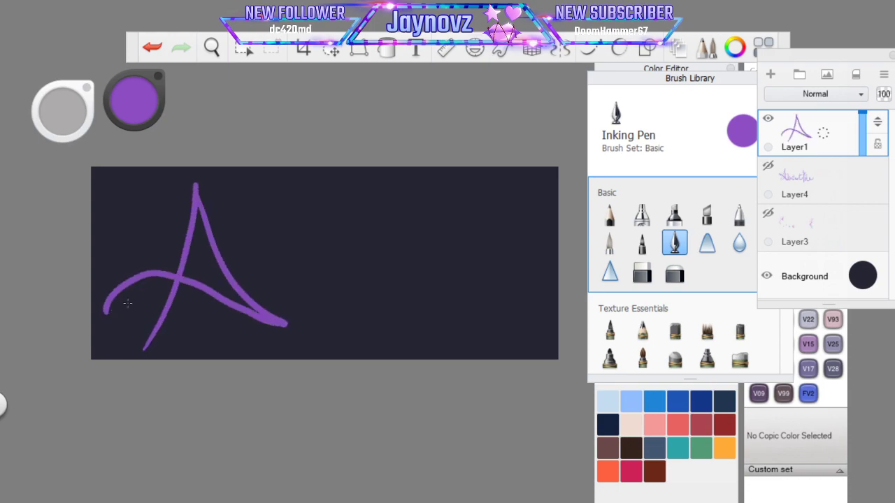
pyautogui.click(152, 47)
pyautogui.moveTo(62, 110); pyautogui.dragTo(62, 106)
pyautogui.moveTo(62, 106); pyautogui.dragTo(73, 117)
pyautogui.click(74, 117)
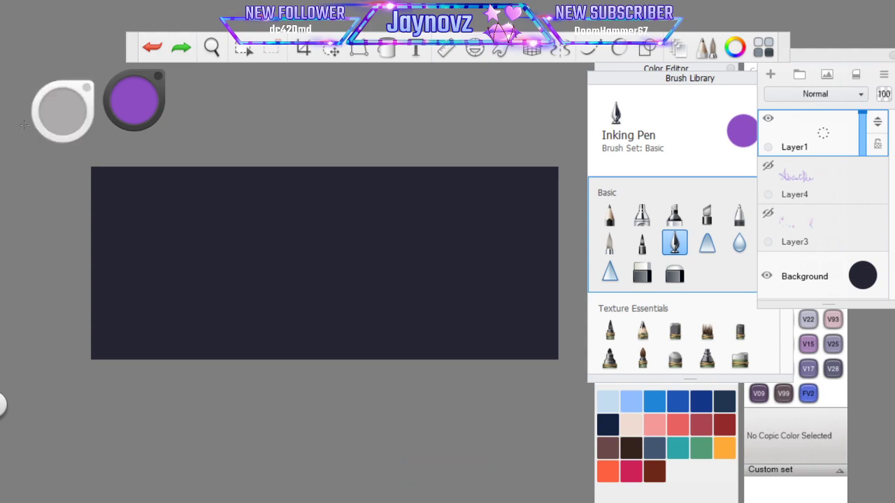
# Try lettering a purple A and b on Layer1 with the Chisel Tip Pen from the Basic set, undoing every stroke
pyautogui.click(706, 213)
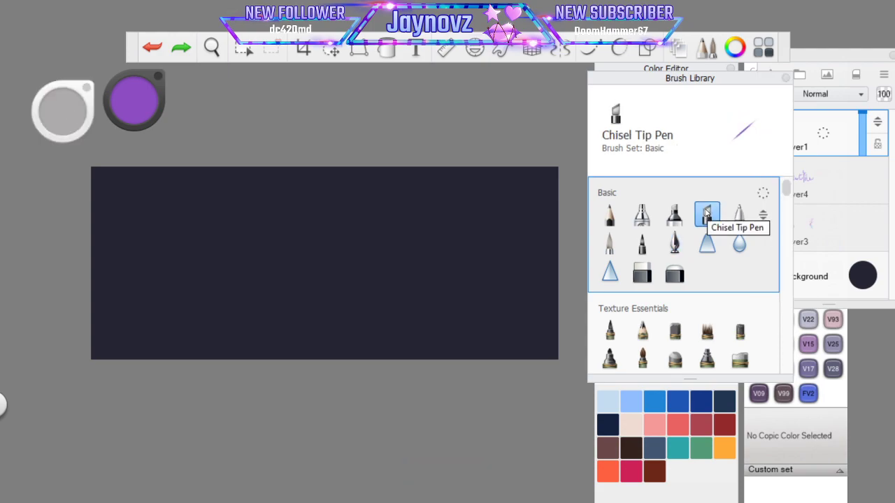
pyautogui.moveTo(133, 340)
pyautogui.mouseDown()
pyautogui.moveTo(184, 262)
pyautogui.moveTo(233, 303)
pyautogui.moveTo(297, 318)
pyautogui.mouseUp()
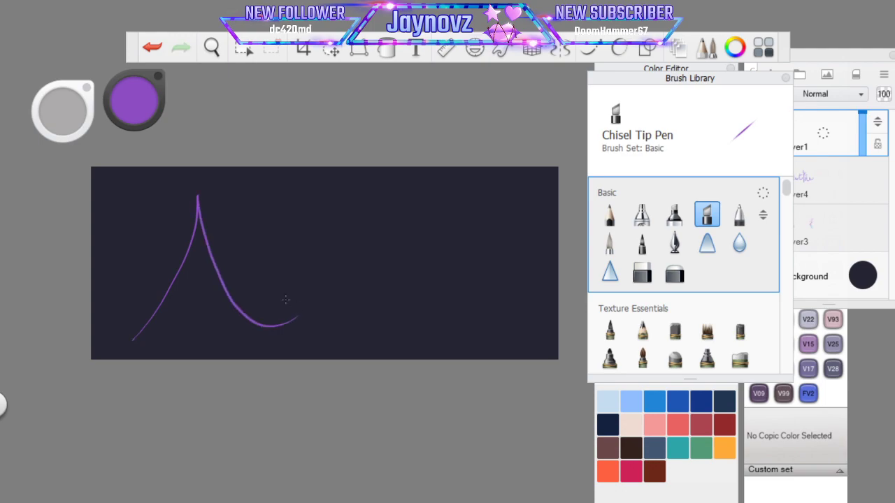
pyautogui.click(153, 50)
pyautogui.moveTo(83, 110); pyautogui.dragTo(59, 110)
pyautogui.moveTo(125, 341)
pyautogui.mouseDown()
pyautogui.moveTo(151, 302)
pyautogui.moveTo(168, 204)
pyautogui.moveTo(188, 275)
pyautogui.moveTo(266, 302)
pyautogui.mouseUp()
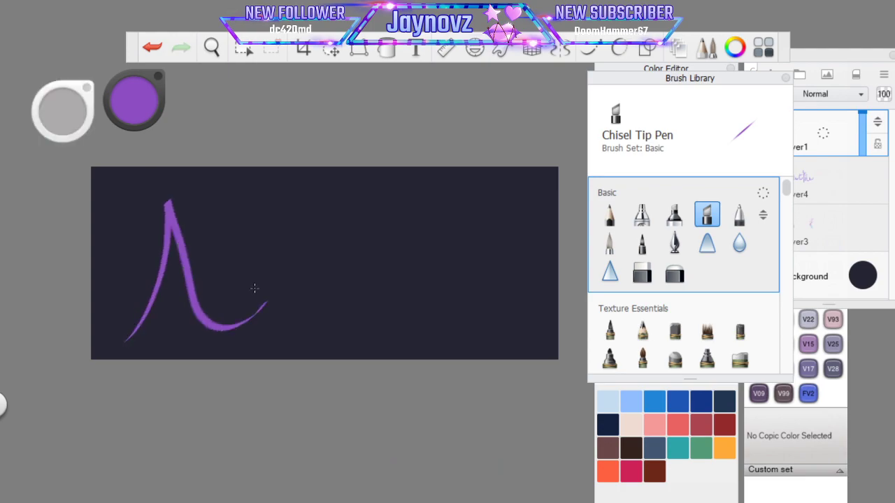
pyautogui.click(152, 48)
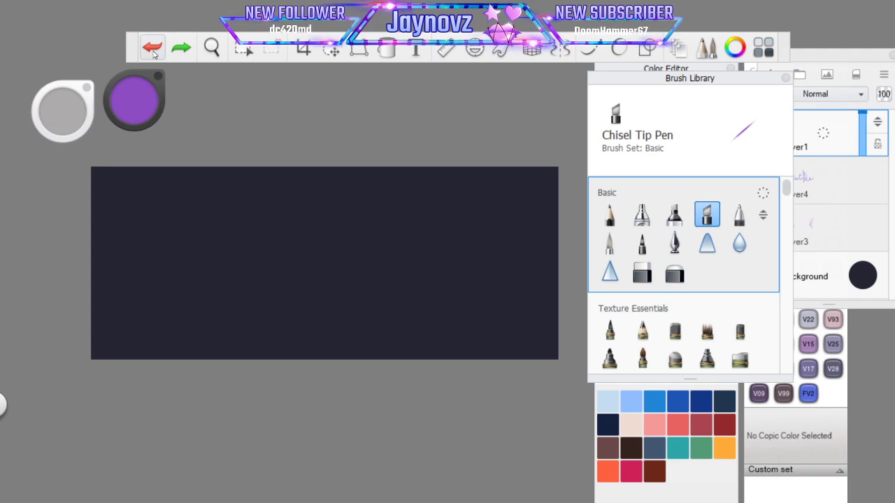
pyautogui.moveTo(118, 349)
pyautogui.mouseDown()
pyautogui.moveTo(129, 324)
pyautogui.moveTo(143, 204)
pyautogui.moveTo(168, 306)
pyautogui.moveTo(196, 334)
pyautogui.moveTo(92, 308)
pyautogui.mouseUp()
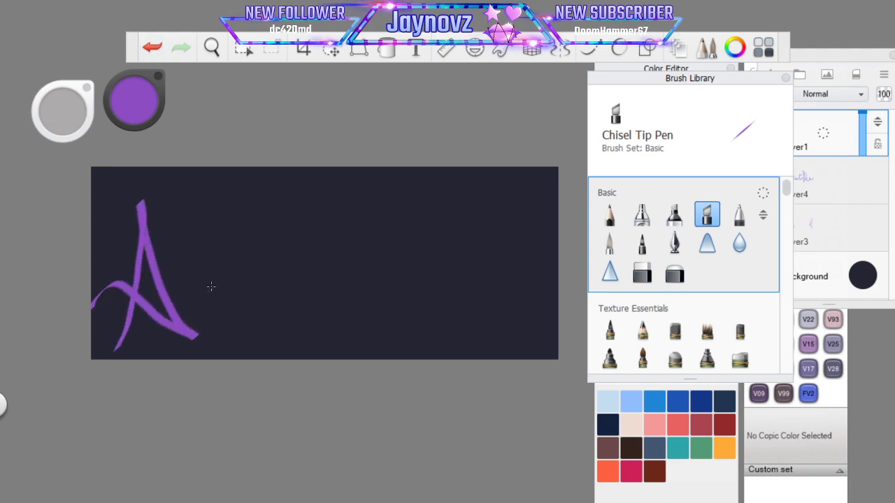
pyautogui.moveTo(197, 335)
pyautogui.mouseDown()
pyautogui.moveTo(204, 260)
pyautogui.moveTo(197, 334)
pyautogui.mouseUp()
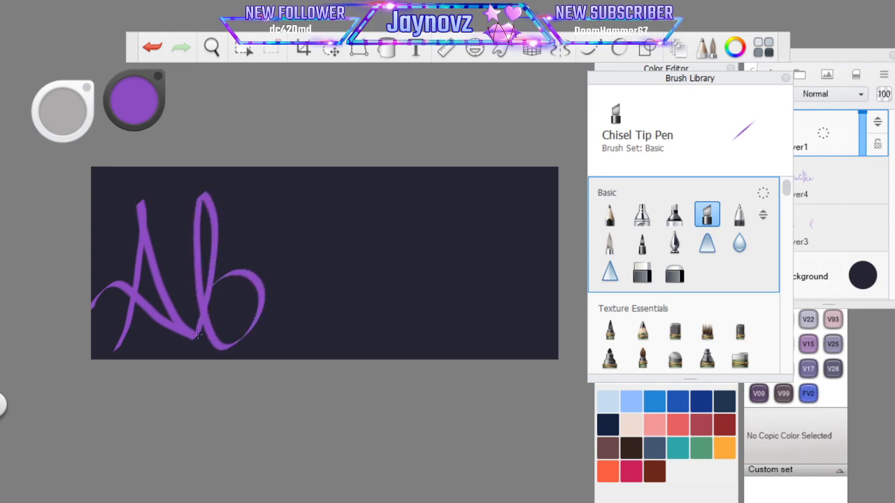
pyautogui.click(158, 49)
pyautogui.click(156, 47)
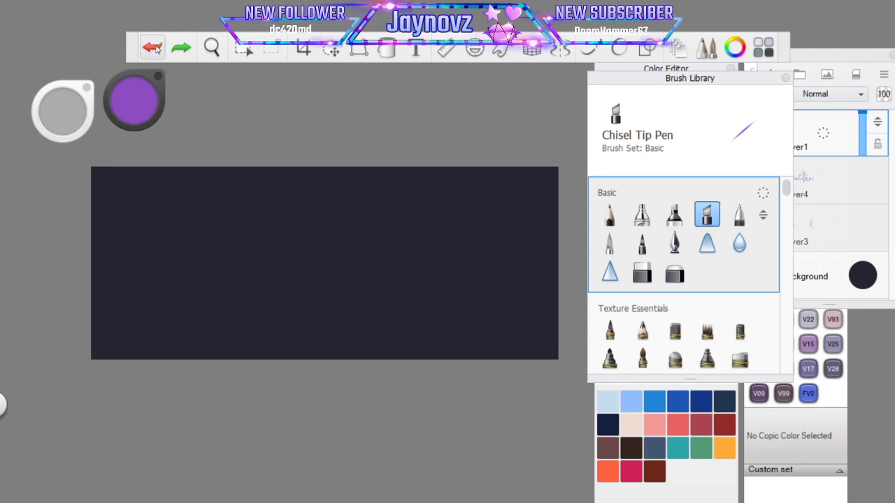
# Draw a purple capital A with the Inking Pen at the canvas's left end, and undo the trial b beside it
pyautogui.click(674, 241)
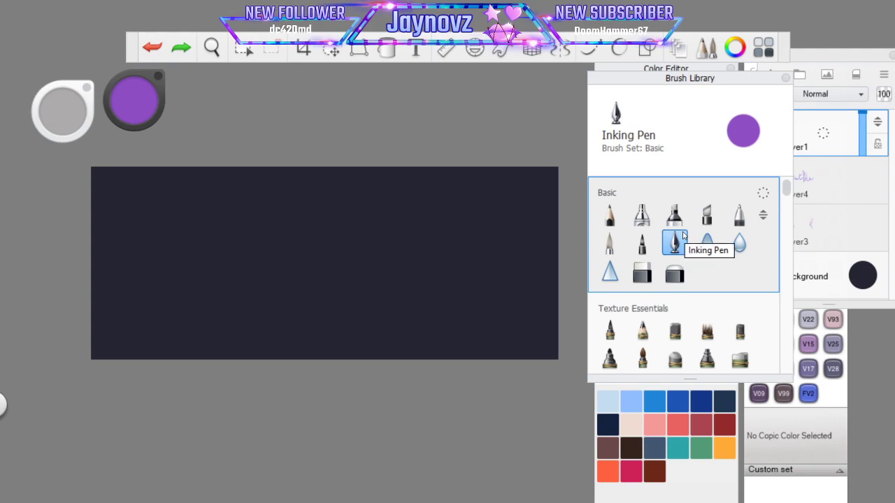
pyautogui.moveTo(123, 346)
pyautogui.mouseDown()
pyautogui.moveTo(145, 202)
pyautogui.moveTo(174, 284)
pyautogui.moveTo(221, 337)
pyautogui.moveTo(130, 278)
pyautogui.moveTo(89, 303)
pyautogui.mouseUp()
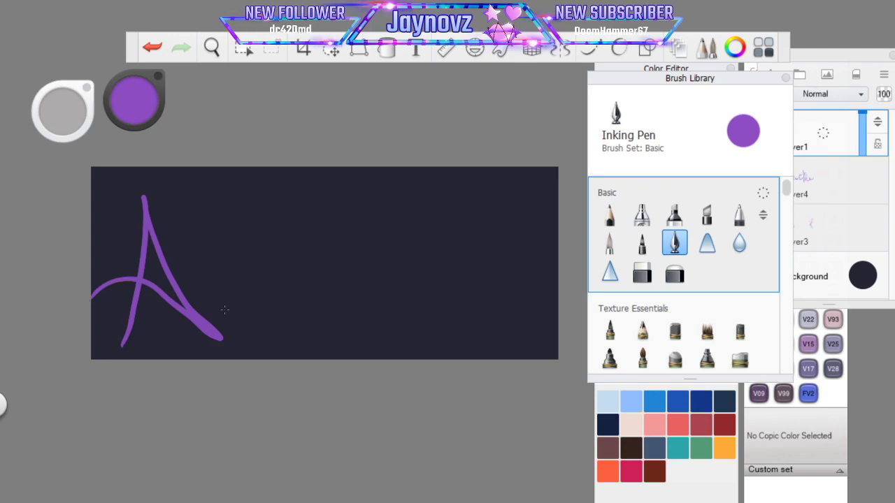
pyautogui.moveTo(215, 210); pyautogui.dragTo(246, 358)
pyautogui.moveTo(222, 300); pyautogui.dragTo(249, 355)
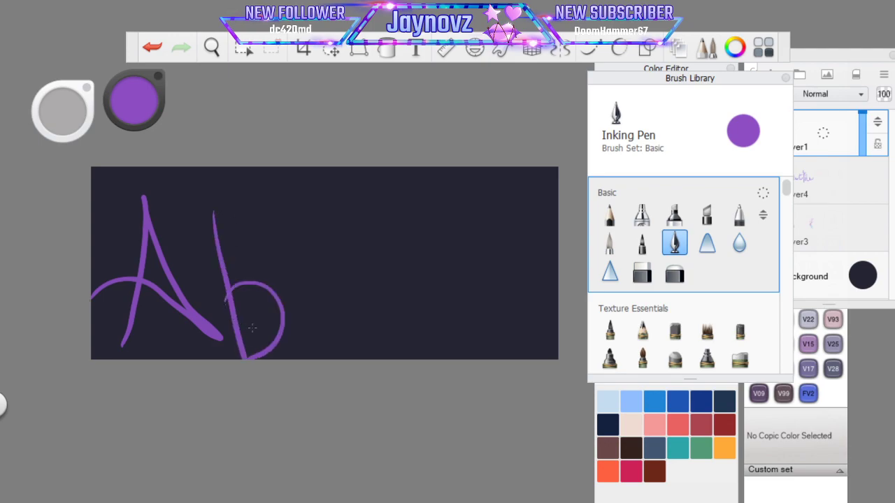
pyautogui.click(162, 48)
pyautogui.click(167, 49)
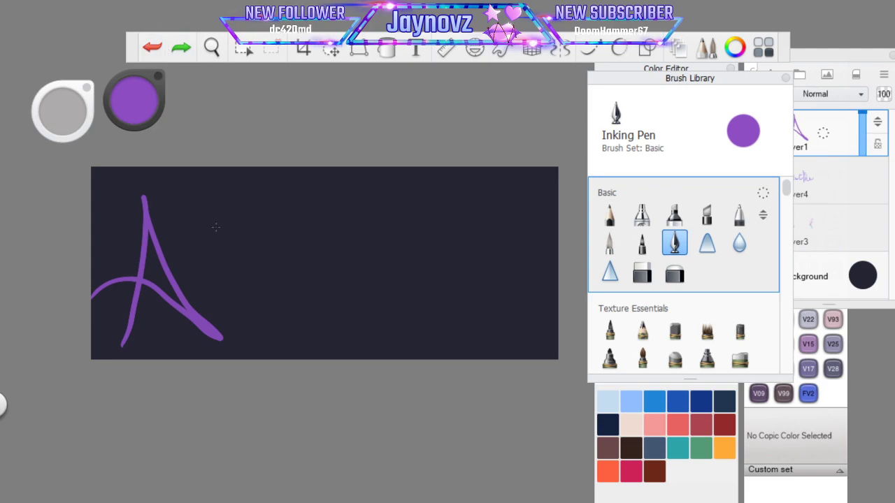
# Move the Brush Library off the Layer Editor and compare the new A with Layer4's lettering, leaving Layer4 hidden
pyautogui.moveTo(742, 79); pyautogui.dragTo(673, 78)
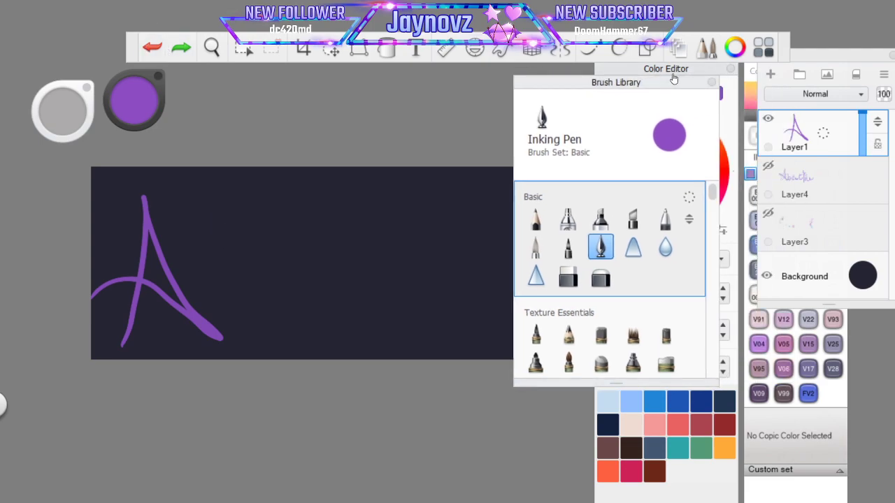
pyautogui.click(767, 165)
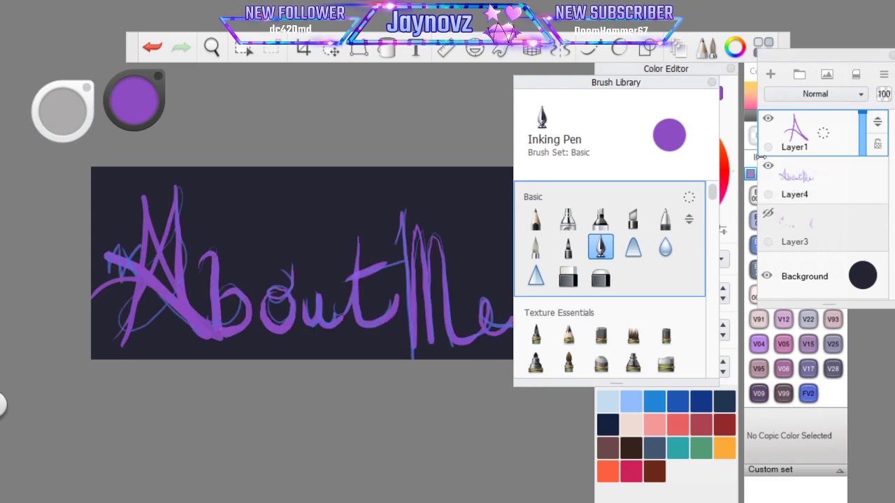
pyautogui.click(768, 165)
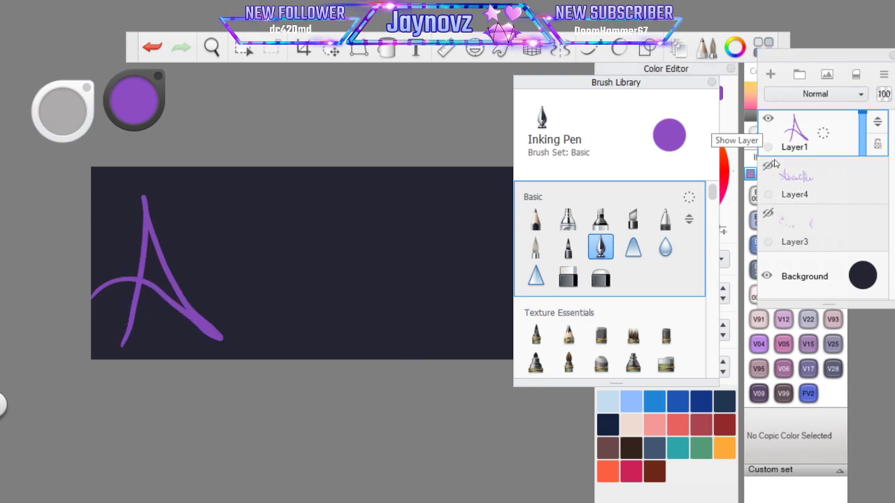
# Try drawing a lowercase b with a hooked stem and separate bowl beside the A, and undo its strokes
pyautogui.moveTo(191, 240)
pyautogui.mouseDown()
pyautogui.moveTo(224, 256)
pyautogui.moveTo(243, 338)
pyautogui.mouseUp()
pyautogui.moveTo(229, 304); pyautogui.dragTo(238, 338)
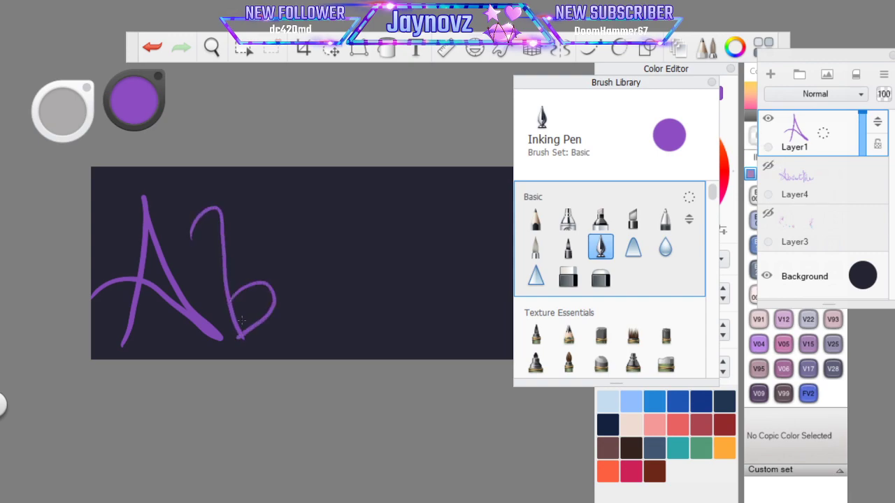
pyautogui.hotkey('ctrl', 'z')
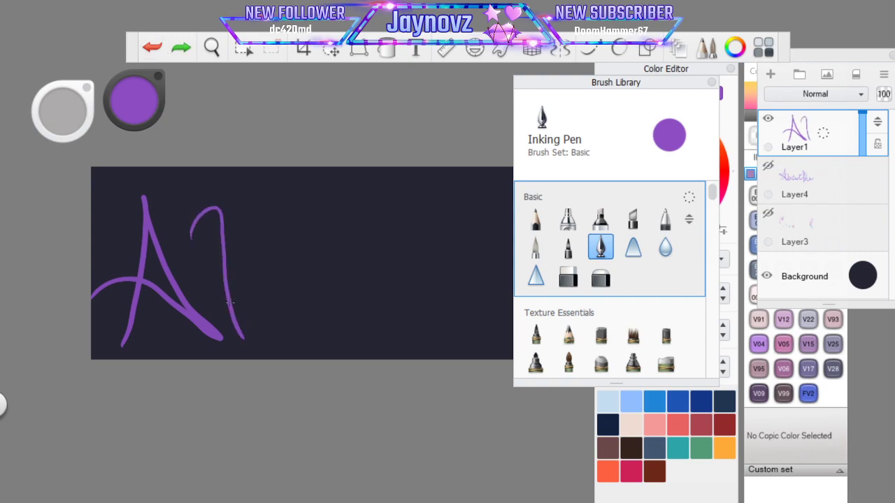
pyautogui.moveTo(230, 301); pyautogui.dragTo(263, 340)
pyautogui.hotkey('ctrl', 'z')
pyautogui.moveTo(227, 289)
pyautogui.mouseDown()
pyautogui.moveTo(278, 287)
pyautogui.moveTo(244, 332)
pyautogui.mouseUp()
pyautogui.click(153, 47)
pyautogui.click(153, 47)
pyautogui.moveTo(202, 259); pyautogui.dragTo(246, 316)
pyautogui.click(153, 48)
pyautogui.click(152, 48)
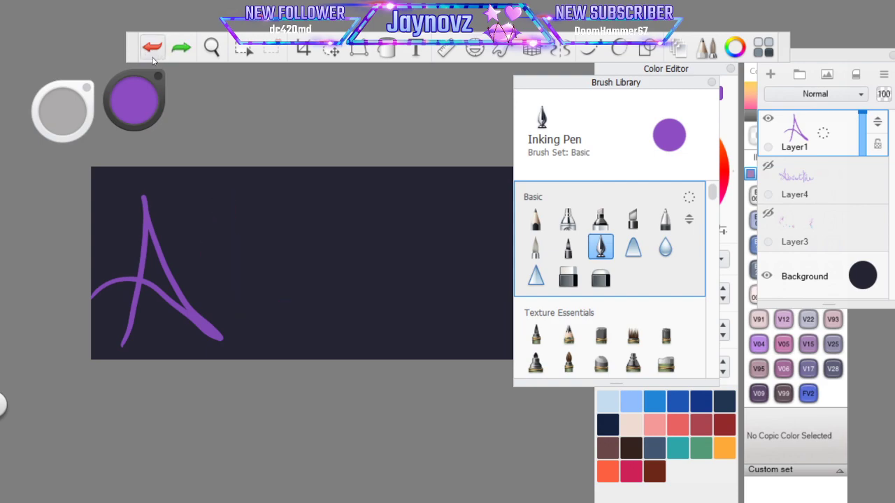
# Try a shorter b stem that curls out at its foot beside the A, undoing each version
pyautogui.moveTo(198, 251)
pyautogui.mouseDown()
pyautogui.moveTo(240, 180)
pyautogui.moveTo(246, 316)
pyautogui.mouseUp()
pyautogui.click(152, 48)
pyautogui.click(153, 47)
pyautogui.moveTo(182, 252)
pyautogui.mouseDown()
pyautogui.moveTo(207, 216)
pyautogui.moveTo(250, 316)
pyautogui.mouseUp()
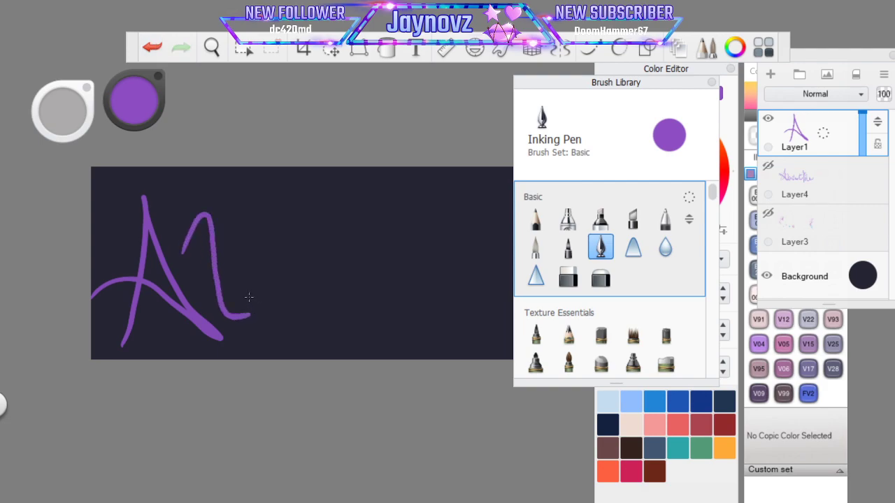
pyautogui.moveTo(221, 279); pyautogui.dragTo(236, 315)
pyautogui.hotkey('ctrl', 'z')
pyautogui.hotkey('ctrl', 'z')
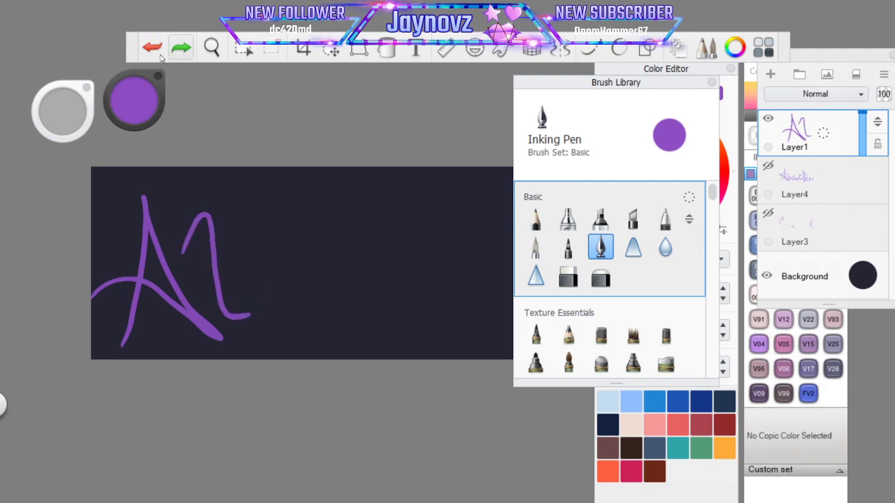
pyautogui.moveTo(187, 247)
pyautogui.mouseDown()
pyautogui.moveTo(184, 254)
pyautogui.moveTo(209, 222)
pyautogui.moveTo(258, 307)
pyautogui.mouseUp()
pyautogui.hotkey('ctrl', 'z')
pyautogui.moveTo(188, 246); pyautogui.dragTo(270, 303)
pyautogui.hotkey('ctrl', 'z')
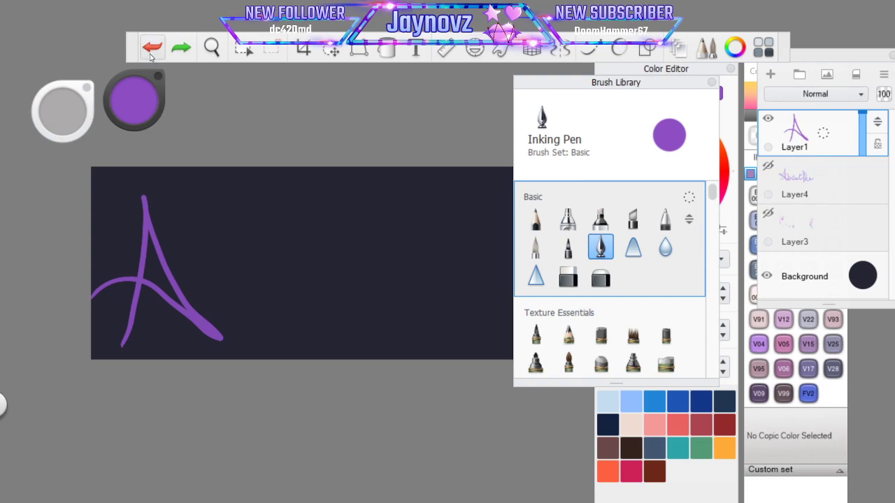
# Try the b with its round bowl drawn before its slanted stem, and undo both strokes
pyautogui.moveTo(217, 281); pyautogui.dragTo(229, 321)
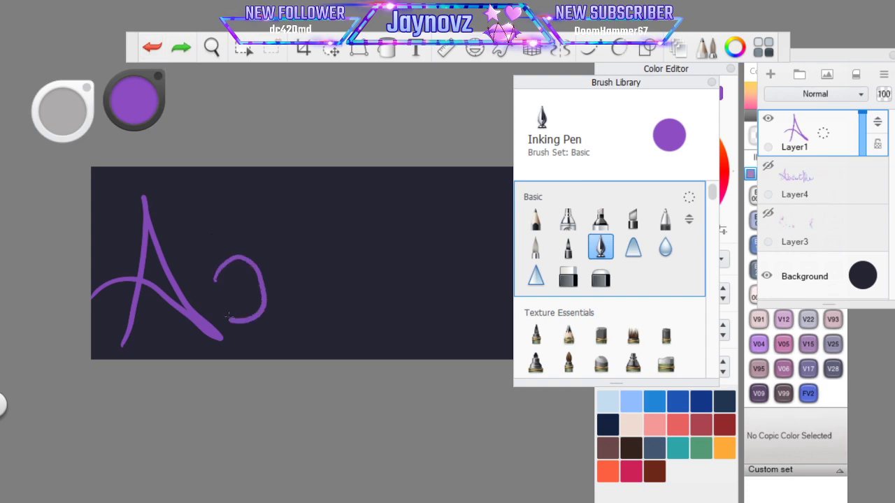
pyautogui.moveTo(178, 230)
pyautogui.mouseDown()
pyautogui.moveTo(220, 268)
pyautogui.moveTo(248, 316)
pyautogui.mouseUp()
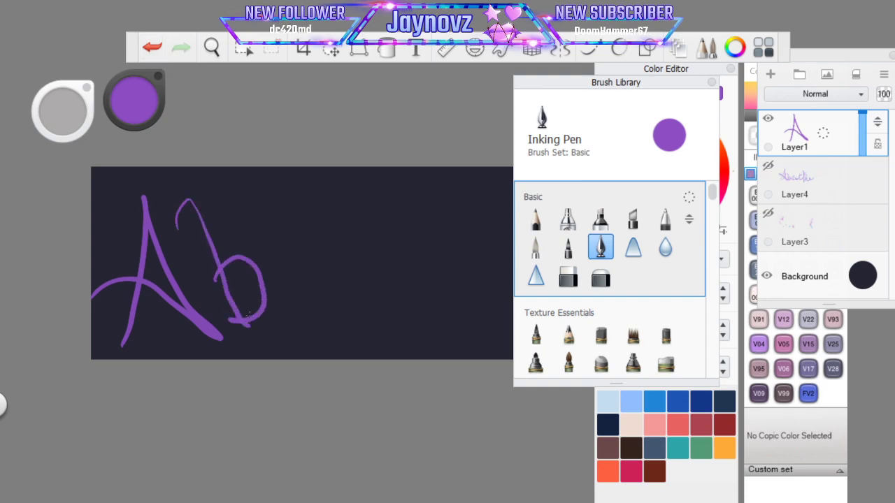
pyautogui.click(152, 48)
pyautogui.click(151, 47)
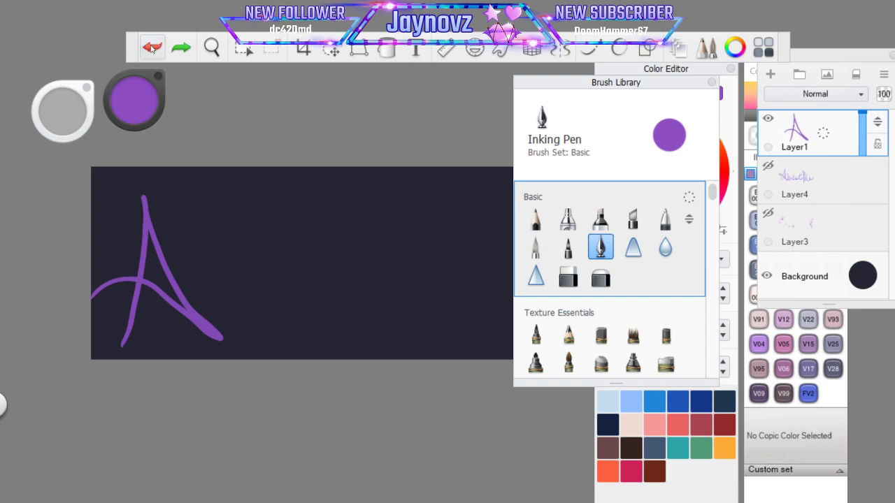
# Draw the tall hooked stem of the lowercase b beside the A, and undo the trial bowl
pyautogui.moveTo(183, 222)
pyautogui.mouseDown()
pyautogui.moveTo(196, 186)
pyautogui.moveTo(244, 334)
pyautogui.mouseUp()
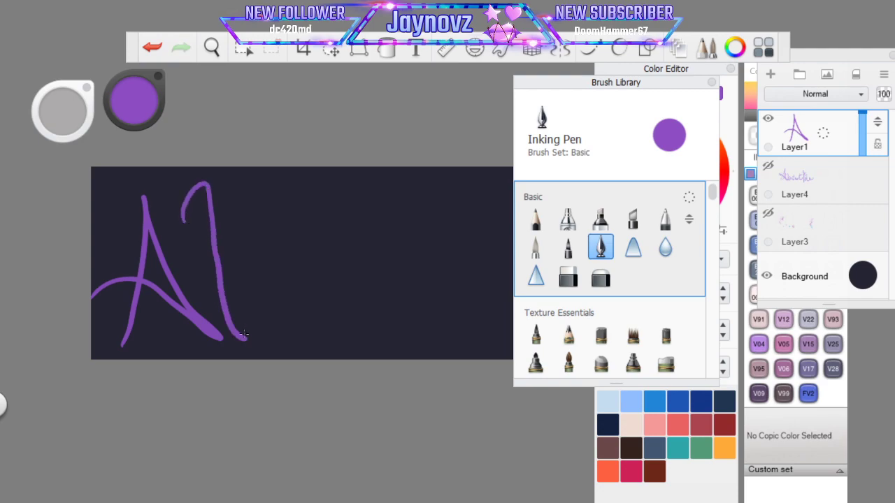
pyautogui.moveTo(221, 287)
pyautogui.mouseDown()
pyautogui.moveTo(262, 281)
pyautogui.moveTo(272, 310)
pyautogui.moveTo(242, 339)
pyautogui.mouseUp()
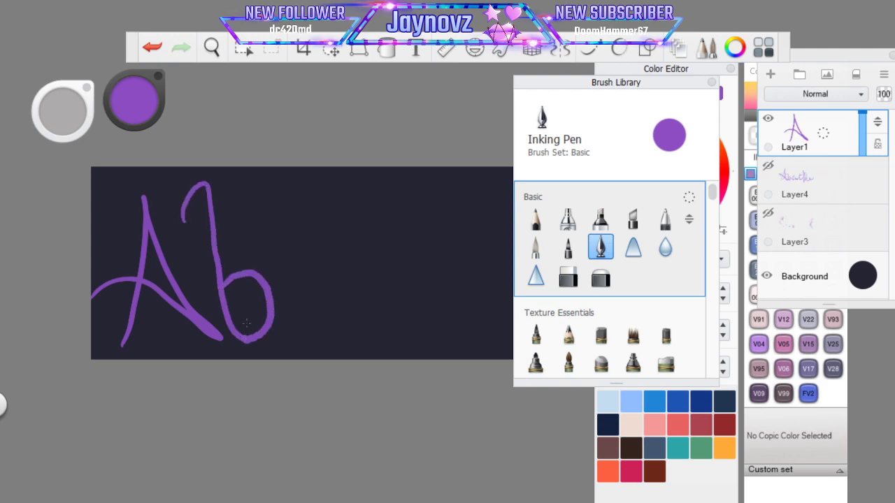
pyautogui.click(149, 48)
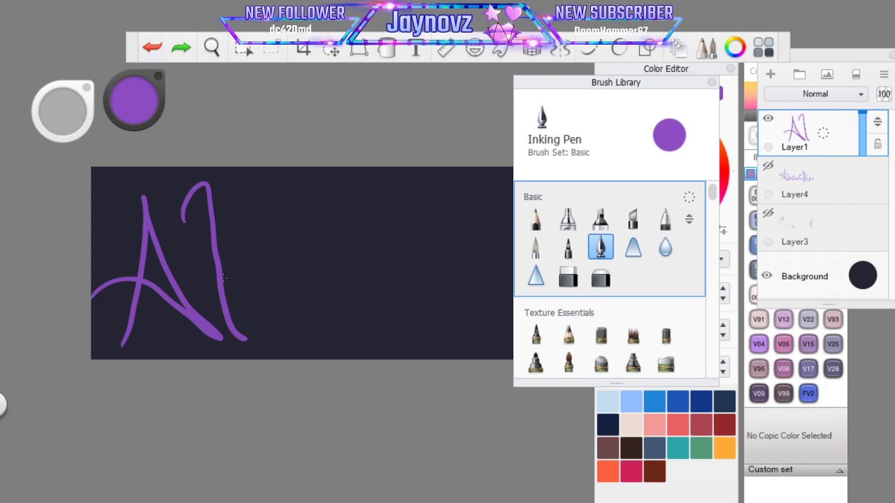
# Try several round bowl shapes against the b's hooked stem, undoing each one
pyautogui.moveTo(222, 290)
pyautogui.mouseDown()
pyautogui.moveTo(278, 287)
pyautogui.moveTo(238, 338)
pyautogui.mouseUp()
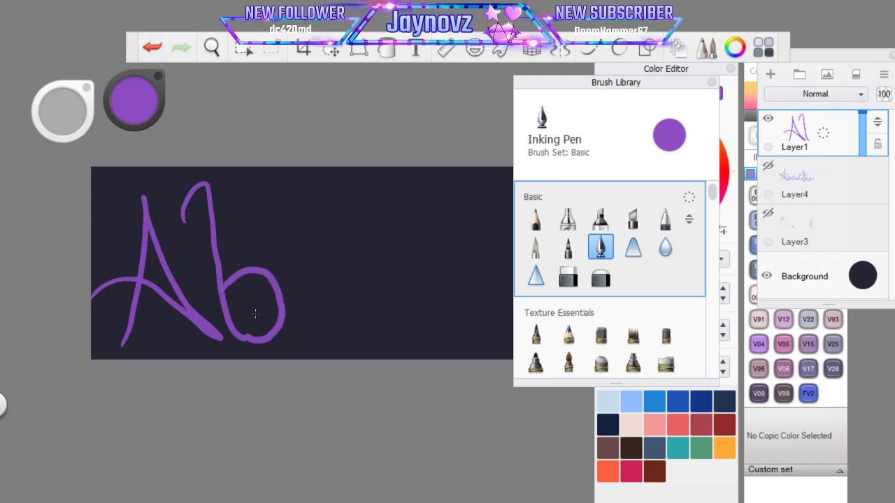
pyautogui.click(151, 47)
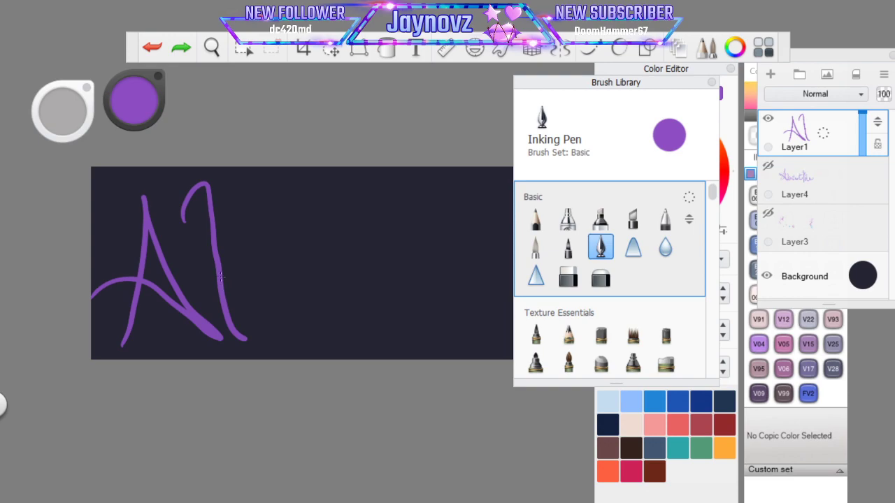
pyautogui.moveTo(224, 283)
pyautogui.mouseDown()
pyautogui.moveTo(256, 282)
pyautogui.moveTo(253, 330)
pyautogui.mouseUp()
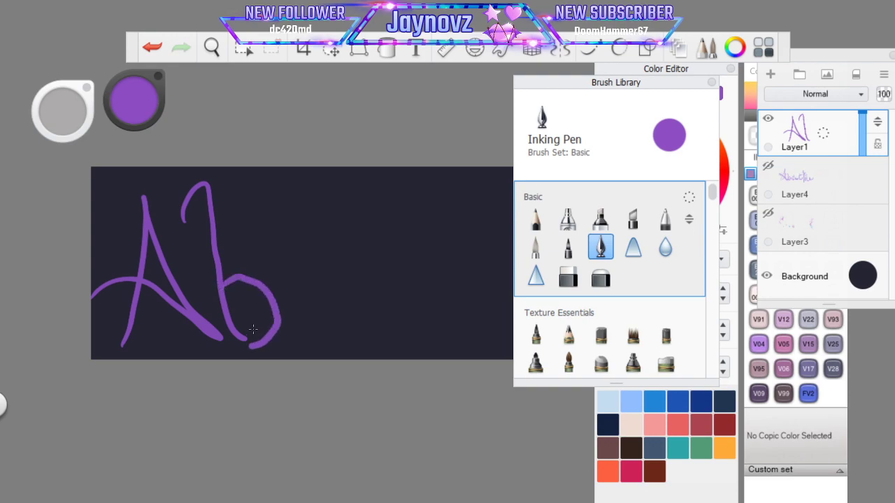
pyautogui.click(151, 47)
pyautogui.moveTo(224, 284)
pyautogui.mouseDown()
pyautogui.moveTo(261, 287)
pyautogui.moveTo(253, 330)
pyautogui.mouseUp()
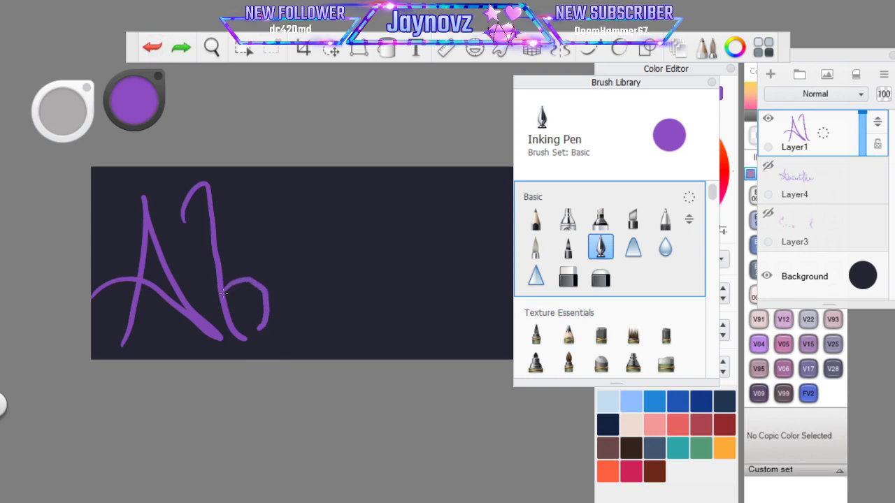
pyautogui.hotkey('ctrl', 'z')
pyautogui.moveTo(244, 338)
pyautogui.mouseDown()
pyautogui.moveTo(271, 313)
pyautogui.moveTo(254, 281)
pyautogui.moveTo(234, 299)
pyautogui.mouseUp()
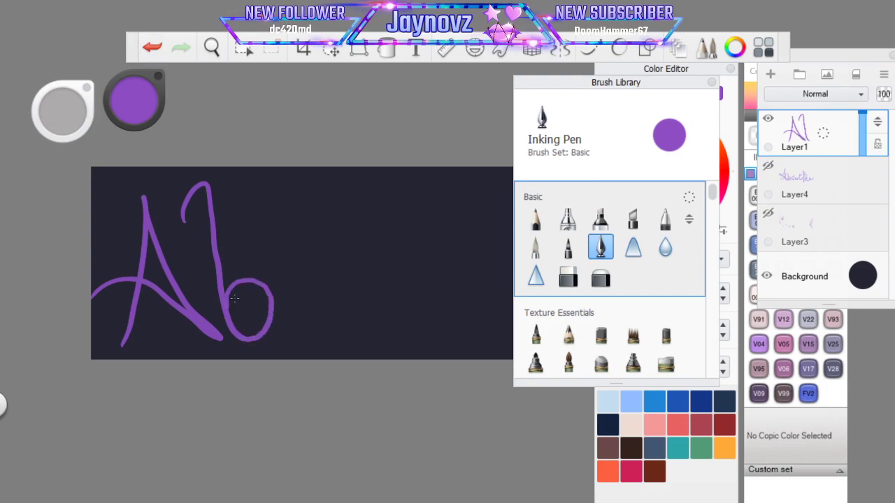
pyautogui.click(151, 47)
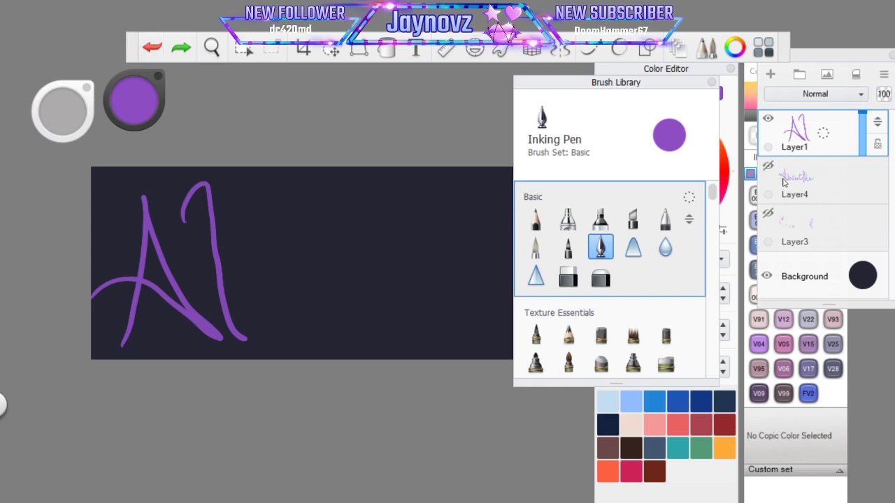
# Briefly show Layer4 for comparison and try Inking Pen strokes to the right of the b stem, undoing them
pyautogui.click(766, 165)
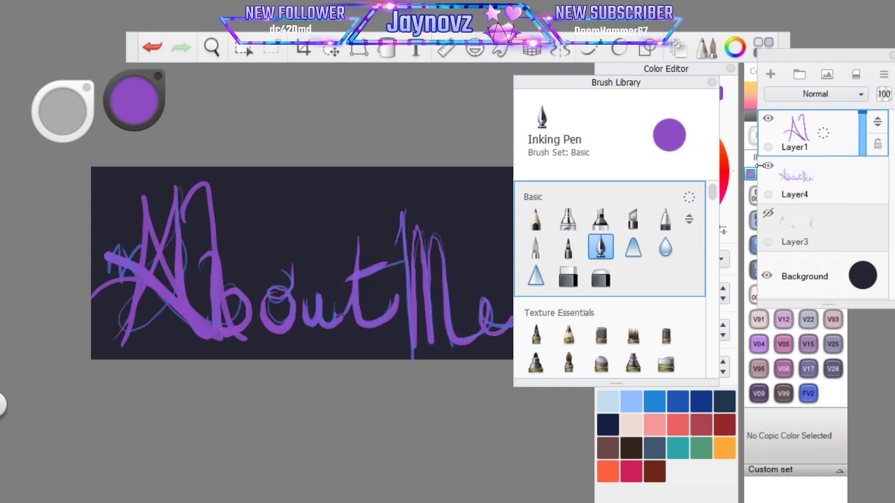
pyautogui.click(768, 165)
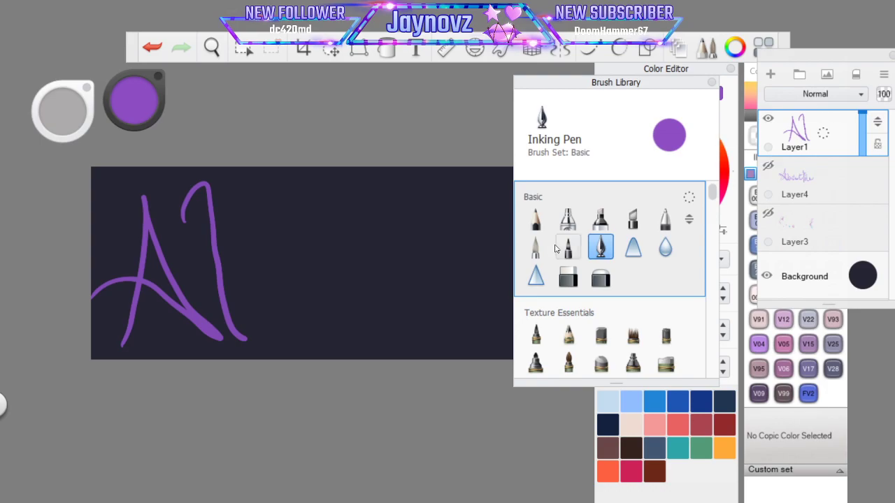
pyautogui.moveTo(378, 329)
pyautogui.mouseDown()
pyautogui.moveTo(404, 260)
pyautogui.moveTo(437, 293)
pyautogui.mouseUp()
pyautogui.click(161, 47)
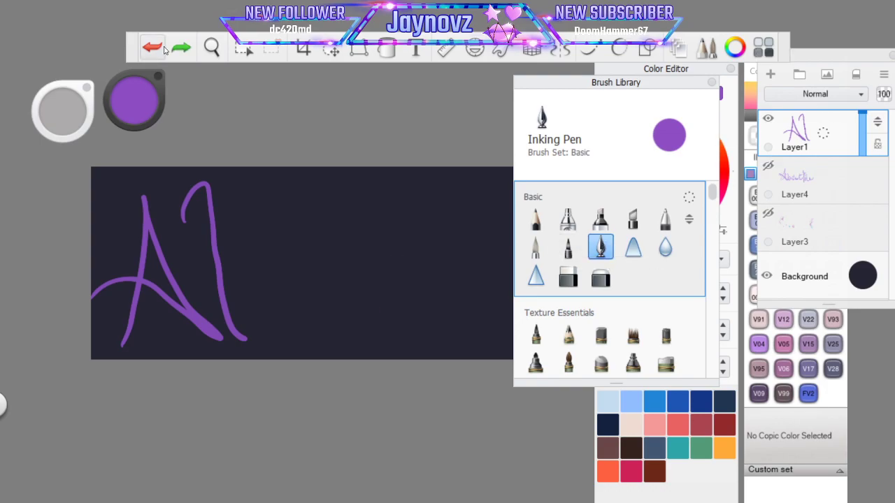
pyautogui.moveTo(368, 211); pyautogui.dragTo(419, 279)
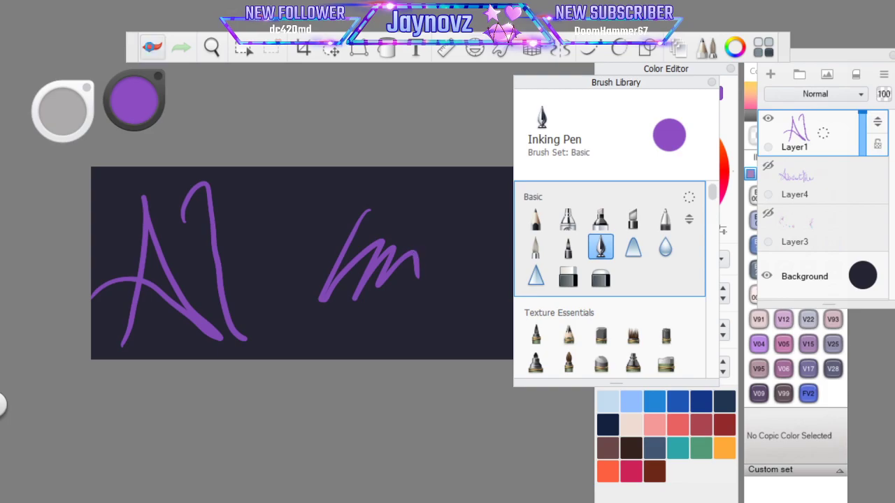
pyautogui.click(152, 48)
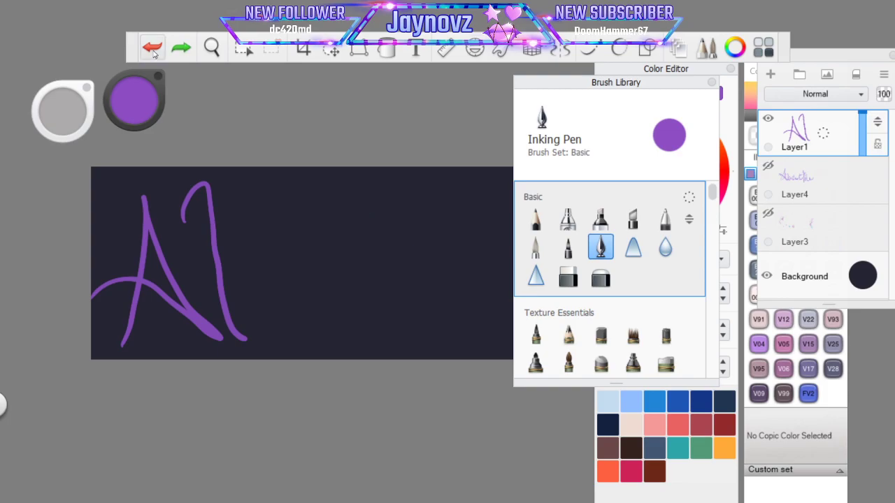
# Try the basic Marker with a looping test stroke on the empty part of the canvas, and undo it
pyautogui.click(599, 219)
pyautogui.moveTo(325, 339)
pyautogui.mouseDown()
pyautogui.moveTo(351, 221)
pyautogui.moveTo(398, 293)
pyautogui.mouseUp()
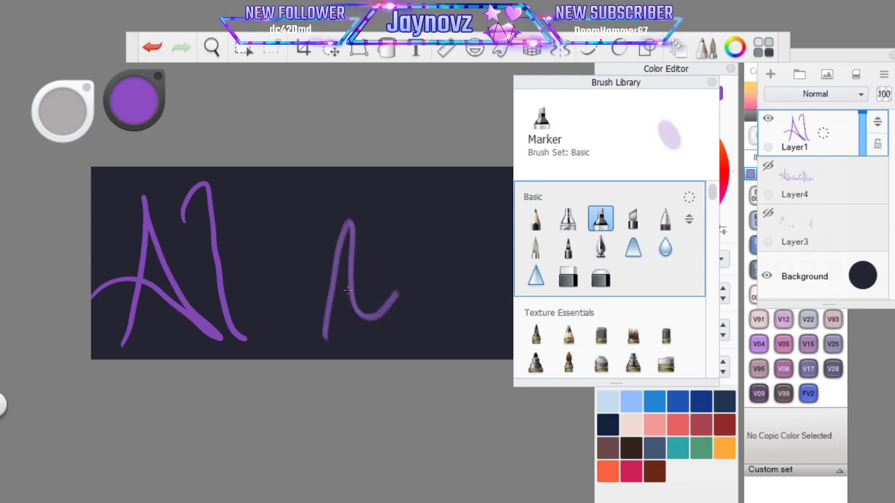
pyautogui.click(154, 52)
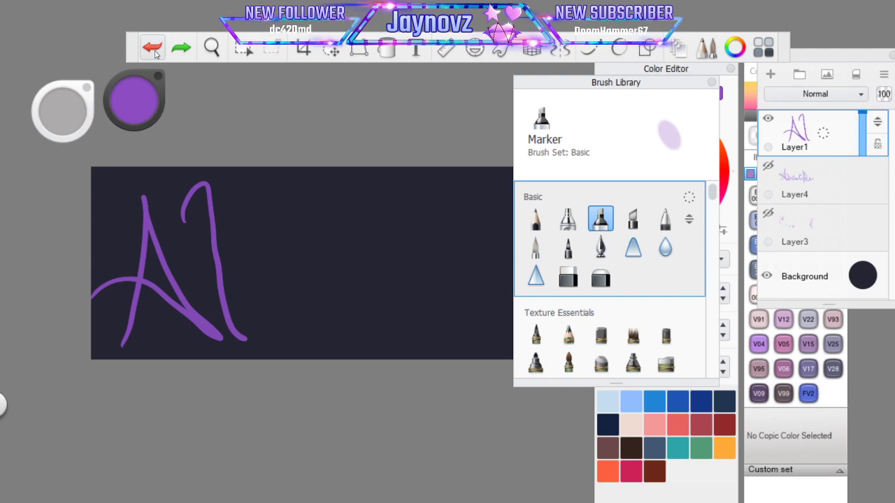
# Try the Copic Extra Broad brush with test strokes beside the b stem, undoing them all
pyautogui.click(568, 219)
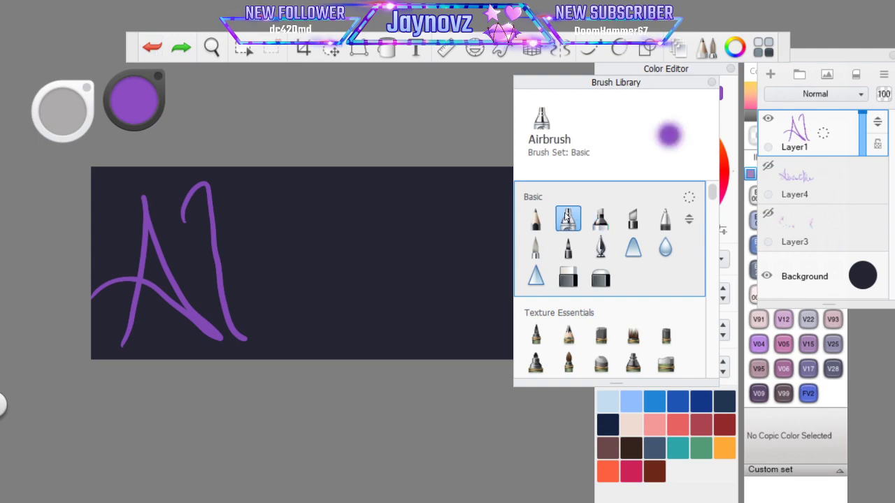
pyautogui.scroll(-2, 718, 211)
pyautogui.scroll(-2, 718, 212)
pyautogui.click(536, 241)
pyautogui.moveTo(283, 214)
pyautogui.mouseDown()
pyautogui.moveTo(284, 244)
pyautogui.moveTo(362, 307)
pyautogui.mouseUp()
pyautogui.moveTo(290, 294); pyautogui.dragTo(339, 266)
pyautogui.click(165, 45)
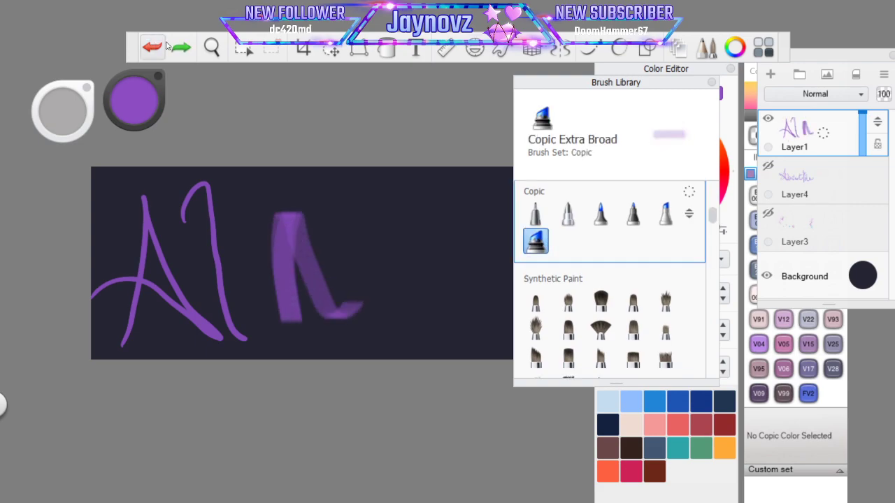
pyautogui.click(152, 48)
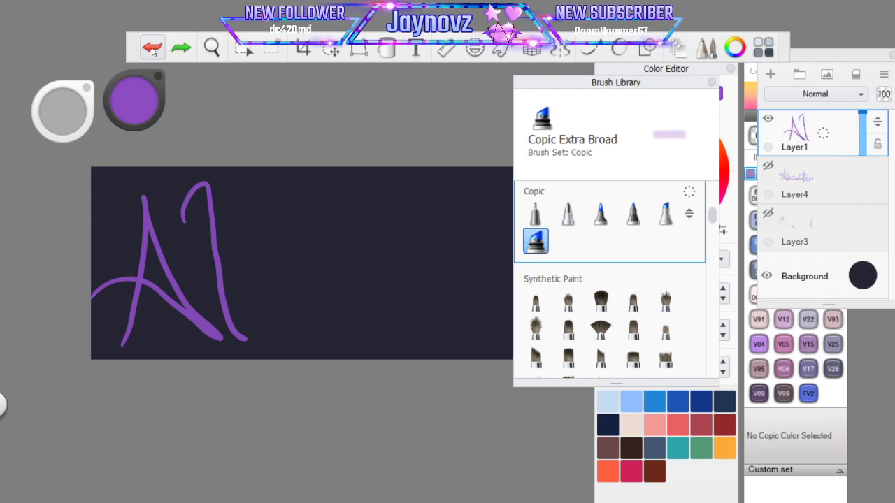
# Try the Traditional set's Marker Large brush with a test stroke beside the lettering, and undo it
pyautogui.scroll(-5, 702, 237)
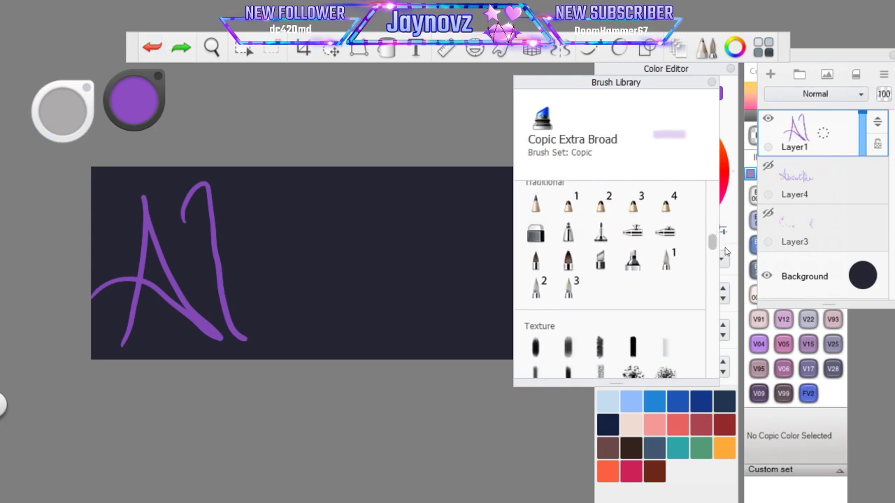
pyautogui.click(600, 318)
pyautogui.click(636, 316)
pyautogui.moveTo(308, 250)
pyautogui.mouseDown()
pyautogui.moveTo(317, 336)
pyautogui.moveTo(408, 267)
pyautogui.mouseUp()
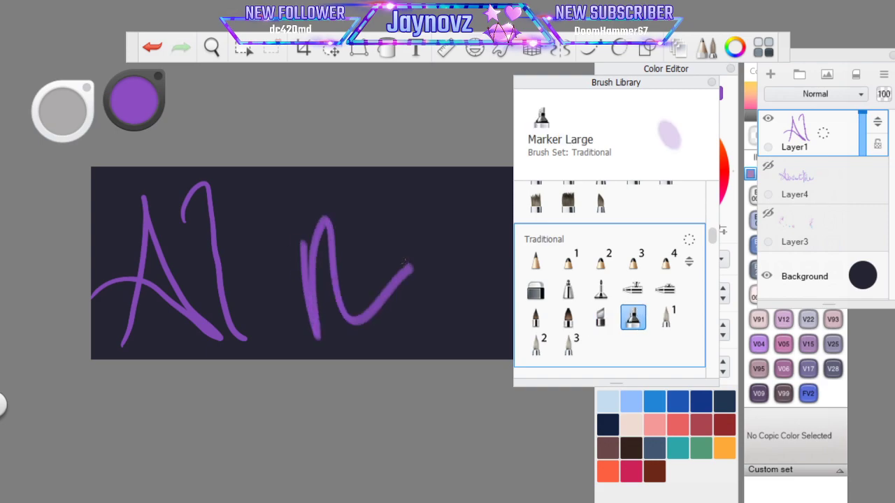
pyautogui.click(154, 55)
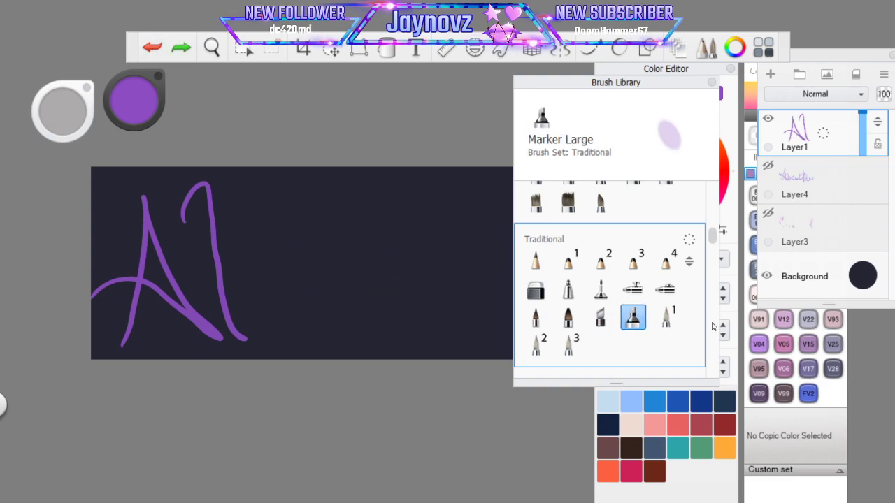
# Look through the other brush sets and reselect the Inking Pen from the Basic set
pyautogui.scroll(-4, 714, 241)
pyautogui.scroll(1, 718, 246)
pyautogui.scroll(4, 718, 246)
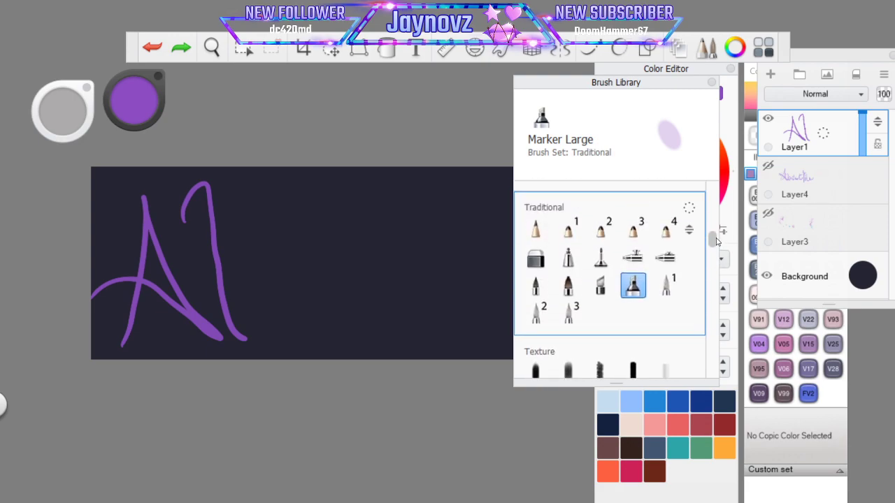
pyautogui.scroll(2, 714, 225)
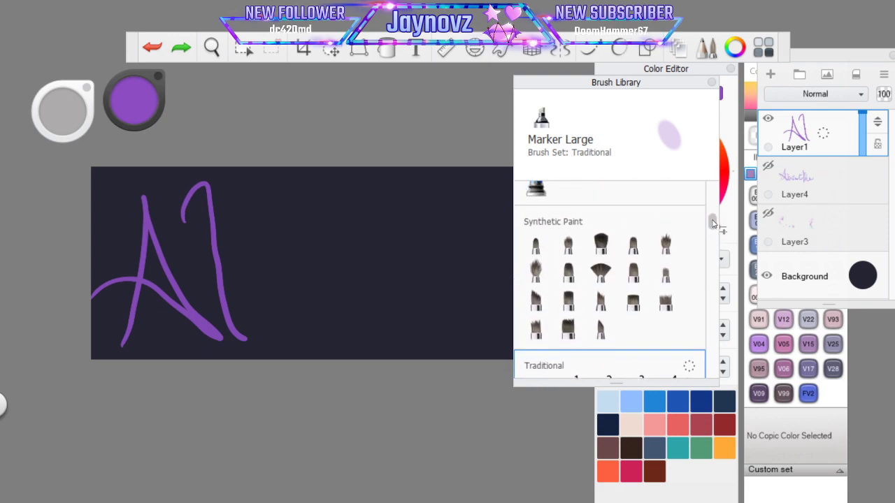
pyautogui.scroll(1, 713, 221)
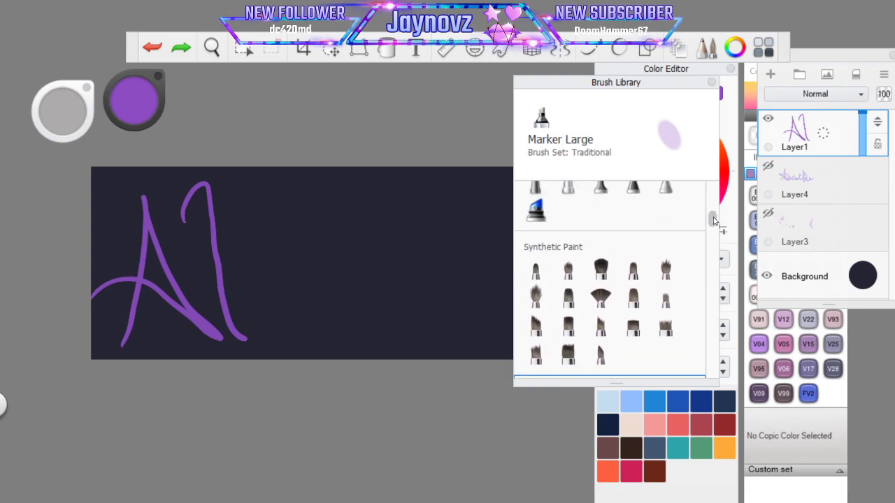
pyautogui.scroll(5, 714, 221)
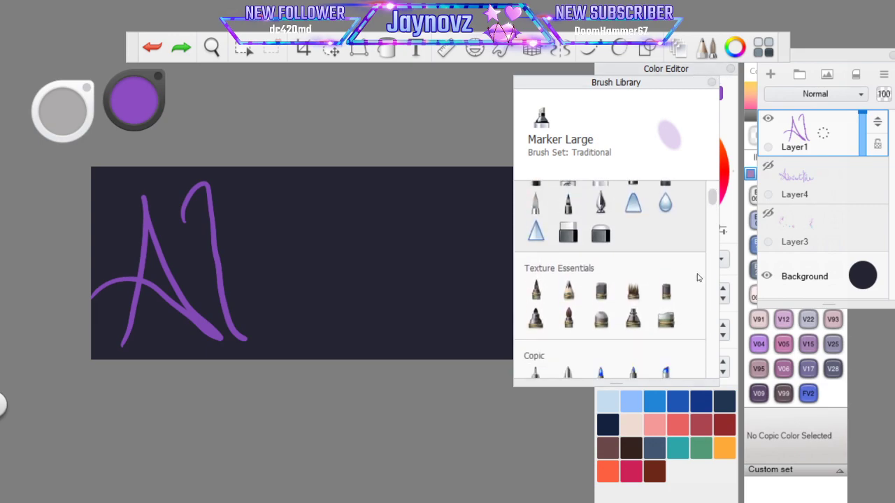
pyautogui.scroll(2, 714, 195)
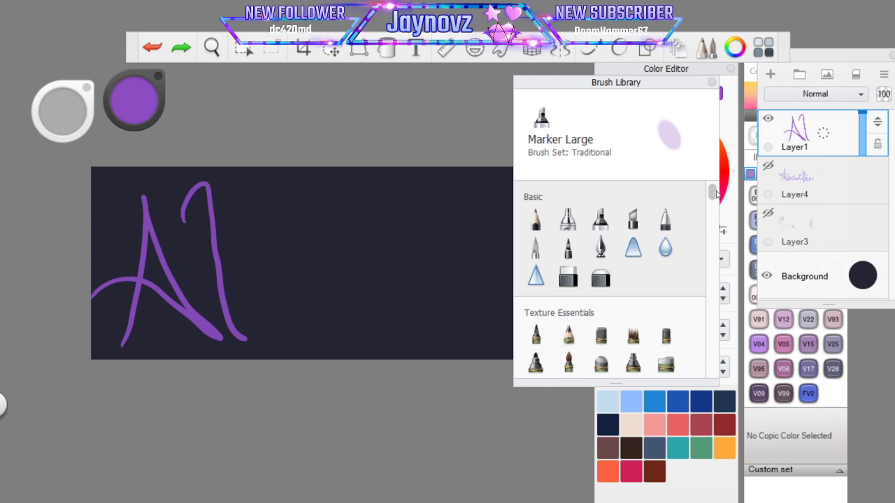
pyautogui.click(599, 246)
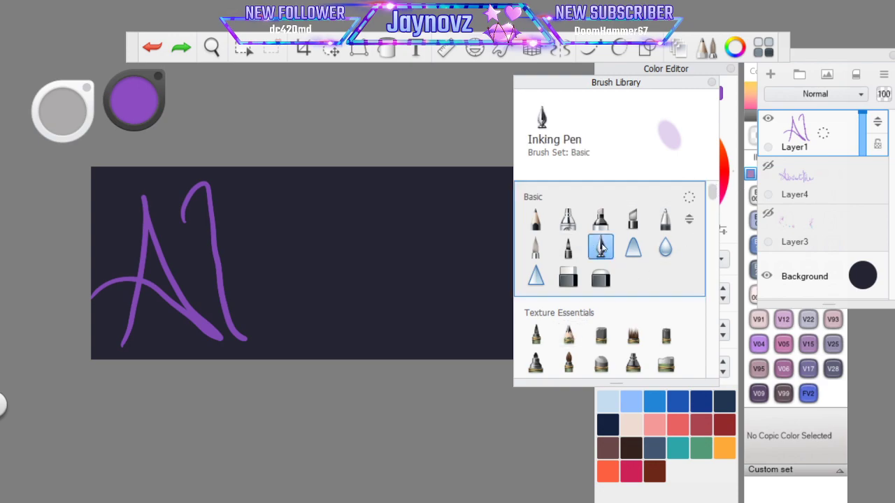
# Erase the inked A and the hooked b stem from Layer1, keeping Layer4 hidden
pyautogui.click(151, 46)
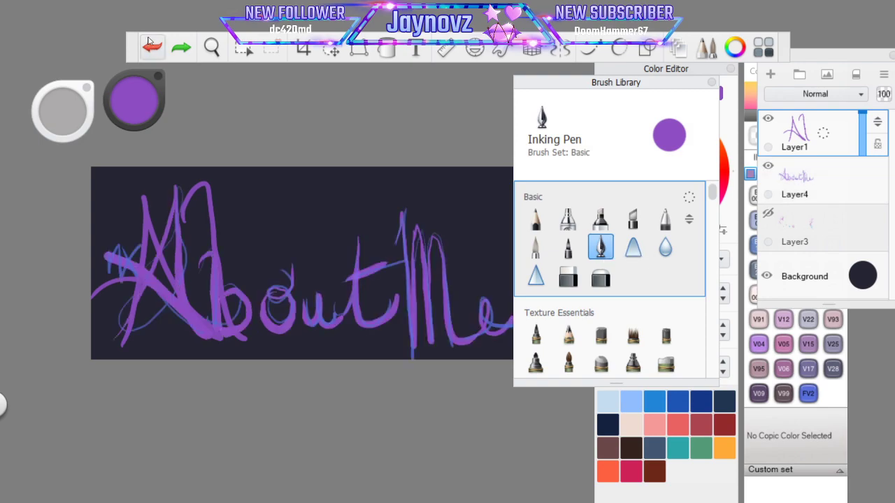
pyautogui.click(151, 46)
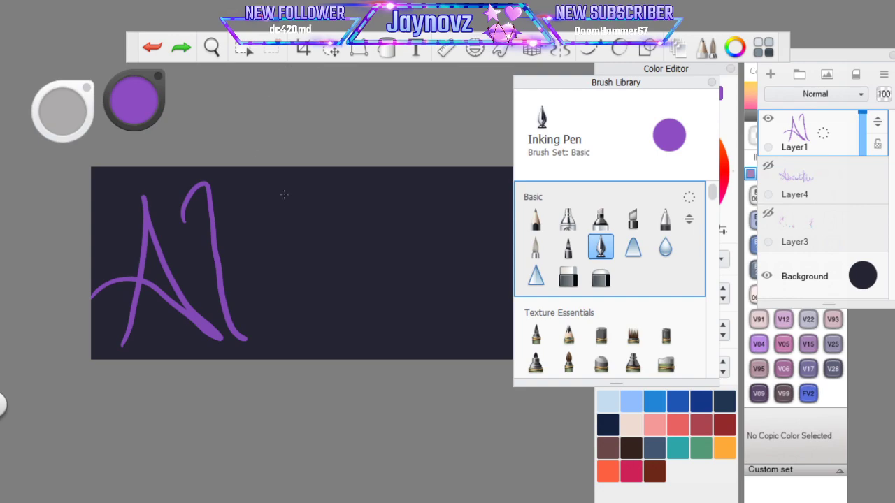
pyautogui.moveTo(160, 210)
pyautogui.mouseDown()
pyautogui.moveTo(105, 288)
pyautogui.moveTo(131, 343)
pyautogui.mouseUp()
pyautogui.moveTo(159, 241); pyautogui.dragTo(165, 297)
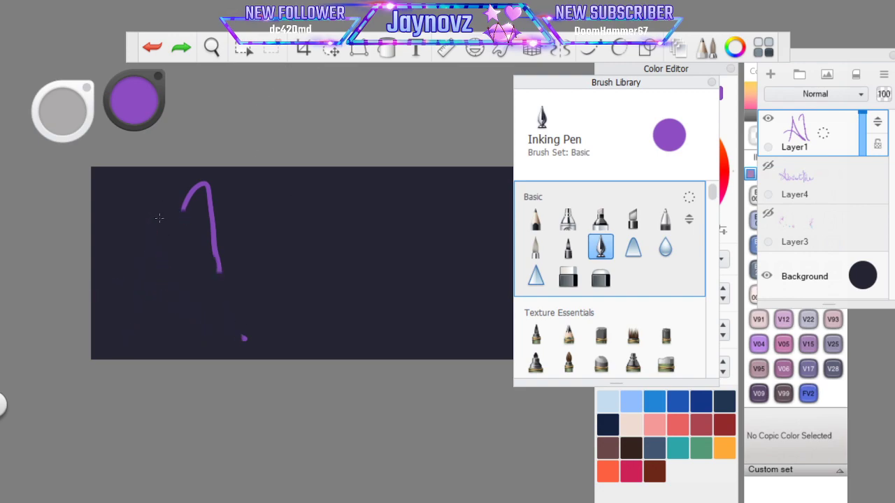
pyautogui.click(164, 248)
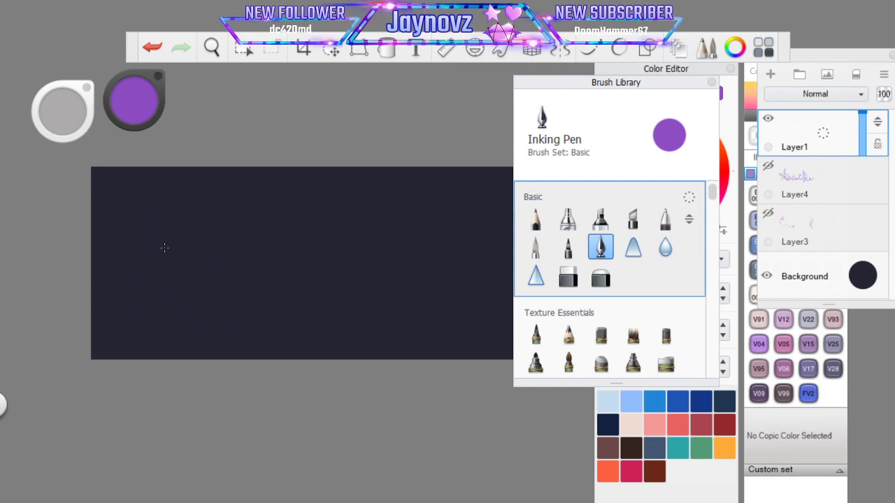
# Draw a thin, tall A with a curved crossbar on Layer1 using the basic Pencil, undoing the first attempt
pyautogui.click(541, 220)
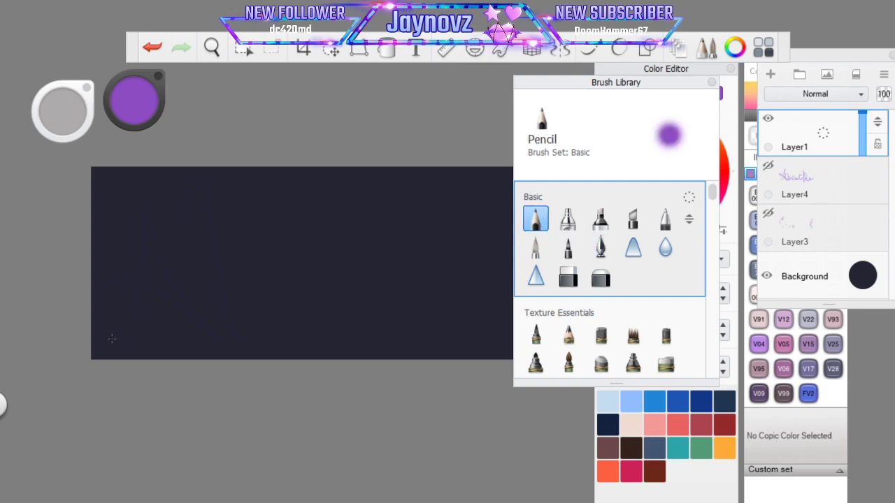
pyautogui.moveTo(117, 346)
pyautogui.mouseDown()
pyautogui.moveTo(144, 270)
pyautogui.moveTo(174, 346)
pyautogui.moveTo(163, 295)
pyautogui.mouseUp()
pyautogui.click(152, 46)
pyautogui.moveTo(120, 350)
pyautogui.mouseDown()
pyautogui.moveTo(158, 180)
pyautogui.moveTo(197, 334)
pyautogui.mouseUp()
pyautogui.moveTo(184, 307)
pyautogui.mouseDown()
pyautogui.moveTo(152, 275)
pyautogui.moveTo(94, 286)
pyautogui.mouseUp()
# Try several thin pencil versions of the b beside the A, undoing each one
pyautogui.moveTo(200, 215); pyautogui.dragTo(224, 309)
pyautogui.click(151, 48)
pyautogui.moveTo(192, 248); pyautogui.dragTo(203, 295)
pyautogui.click(151, 47)
pyautogui.click(152, 47)
pyautogui.moveTo(205, 250)
pyautogui.mouseDown()
pyautogui.moveTo(205, 275)
pyautogui.moveTo(222, 329)
pyautogui.mouseUp()
pyautogui.click(158, 51)
pyautogui.moveTo(185, 248); pyautogui.dragTo(224, 335)
pyautogui.moveTo(219, 298)
pyautogui.mouseDown()
pyautogui.moveTo(242, 288)
pyautogui.moveTo(252, 326)
pyautogui.mouseUp()
pyautogui.click(153, 48)
pyautogui.click(153, 48)
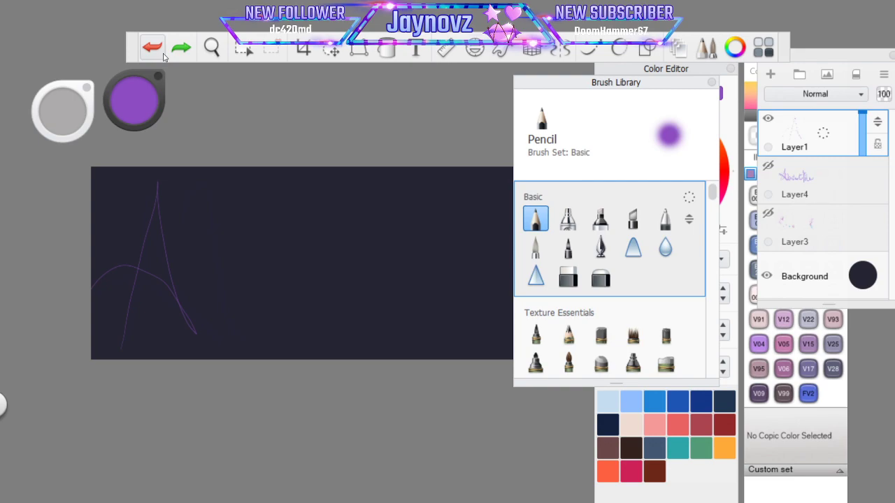
# Start a new text layer and enter About Me as its text
pyautogui.click(415, 47)
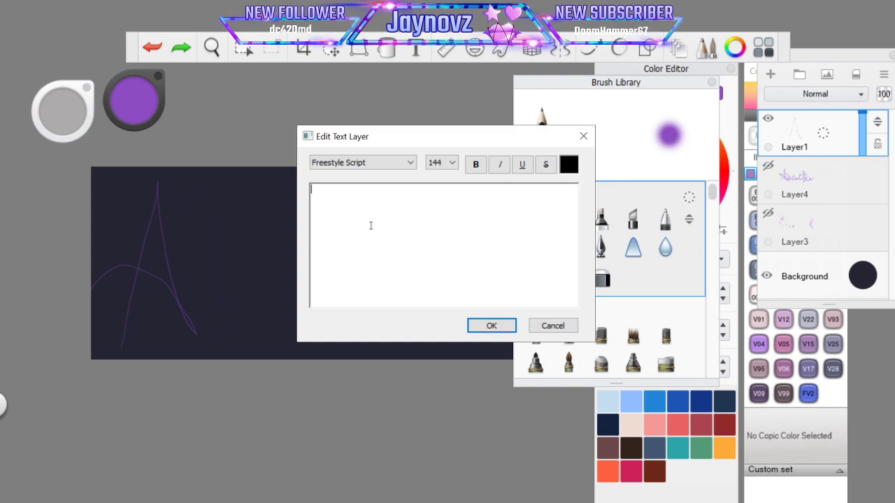
pyautogui.write('AB')
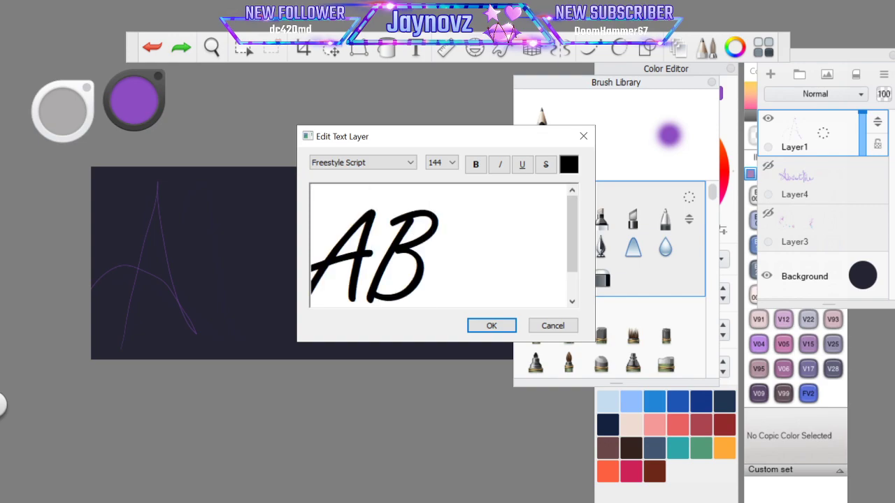
pyautogui.press('BackSpace')
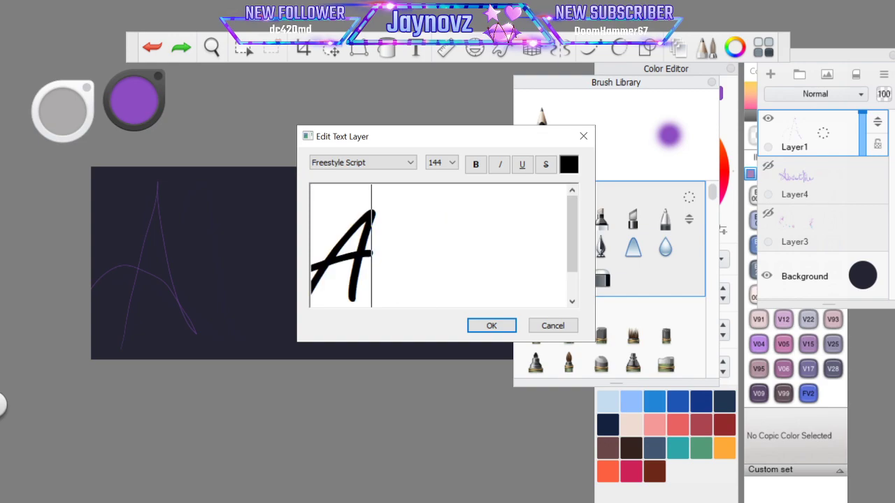
pyautogui.write('bout')
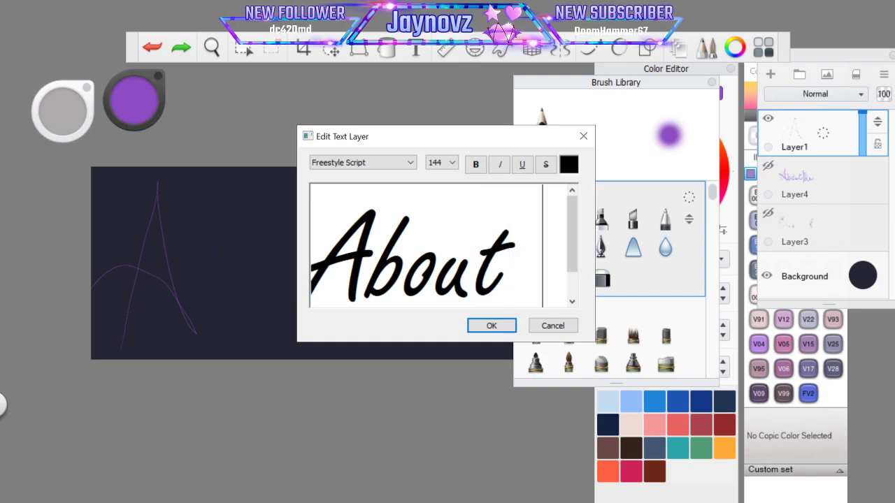
pyautogui.write(' Me')
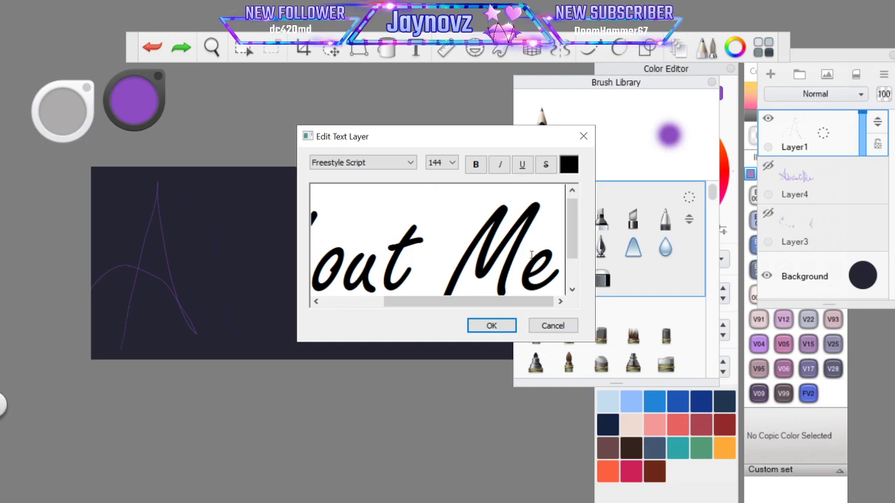
# Create the text layer at size 288 and position the lettering across the canvas
pyautogui.click(447, 165)
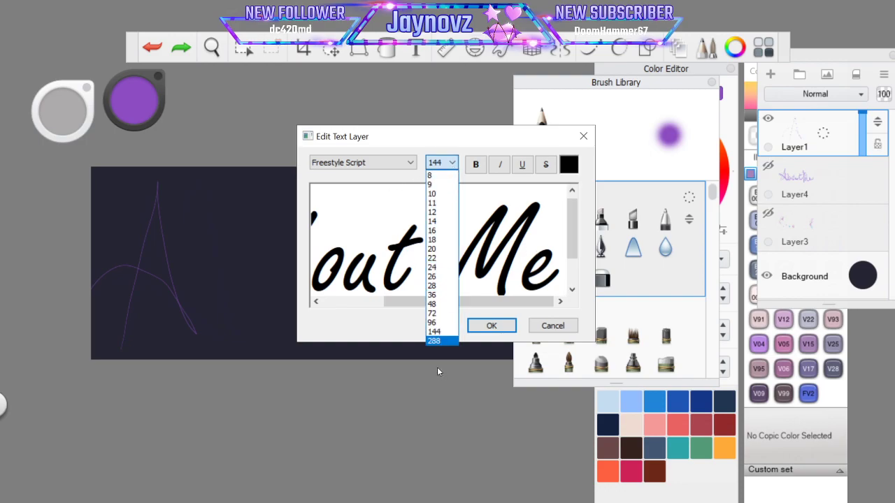
pyautogui.click(433, 341)
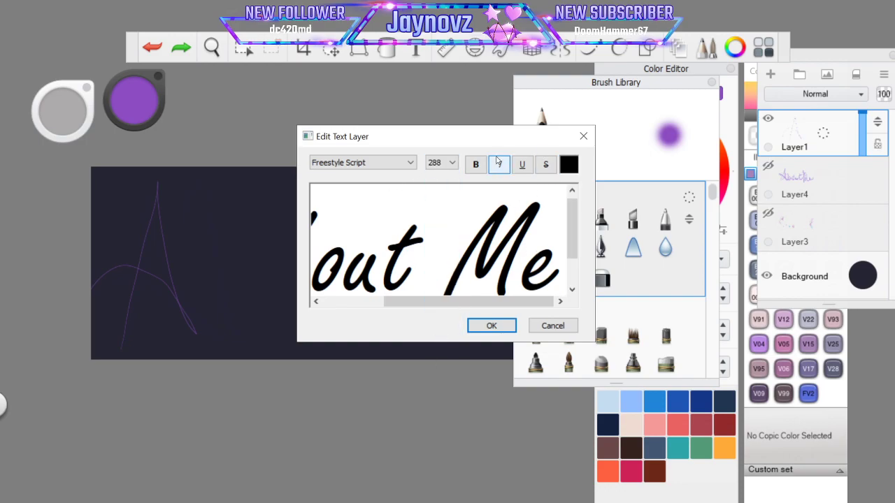
pyautogui.click(573, 168)
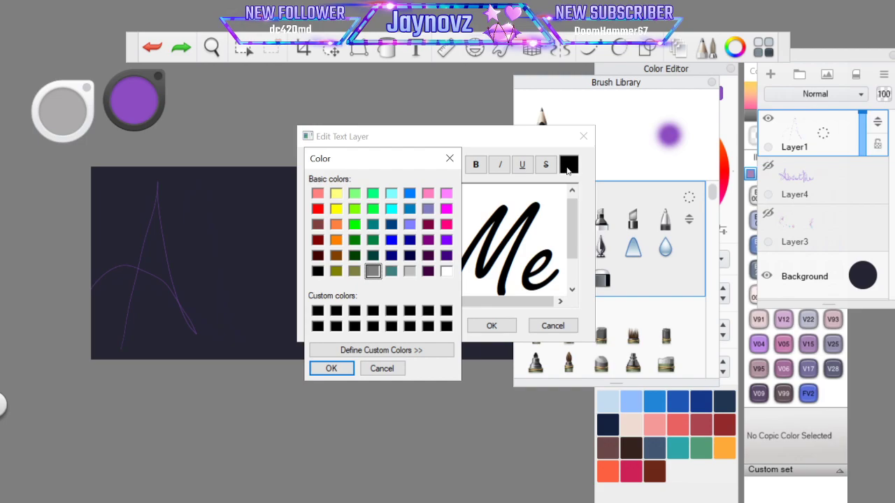
pyautogui.click(331, 369)
pyautogui.click(491, 325)
pyautogui.moveTo(348, 282); pyautogui.dragTo(524, 342)
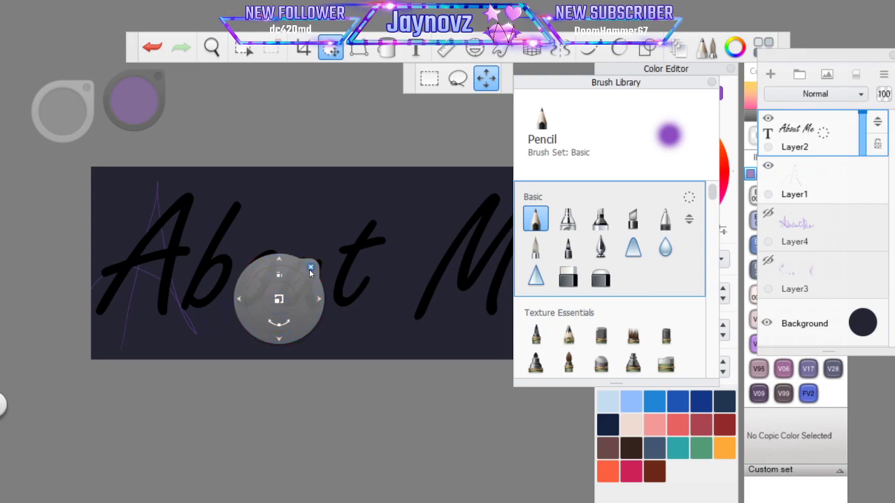
pyautogui.click(310, 269)
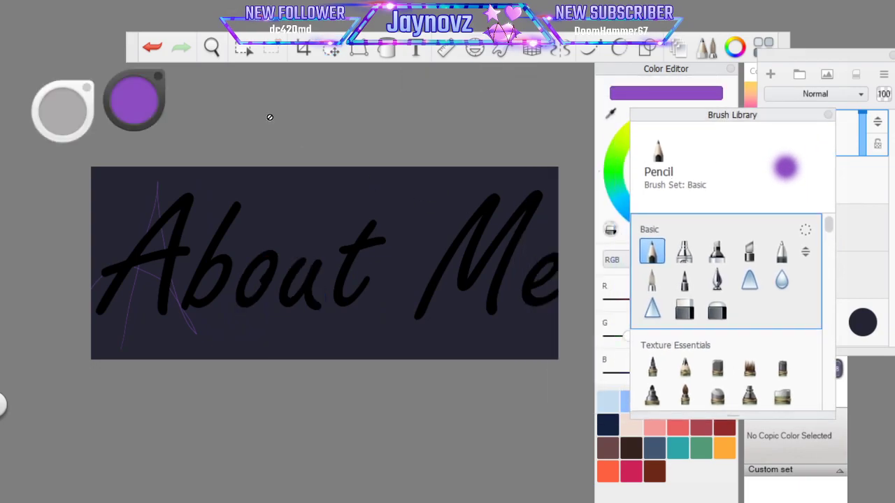
# Undo the enlargement of the About Me lettering and recolour its text layer bright violet
pyautogui.click(152, 47)
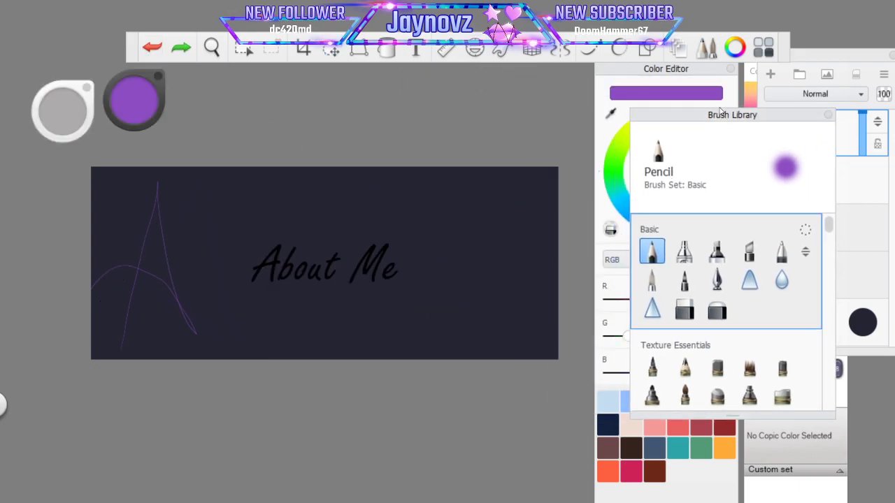
pyautogui.click(814, 134)
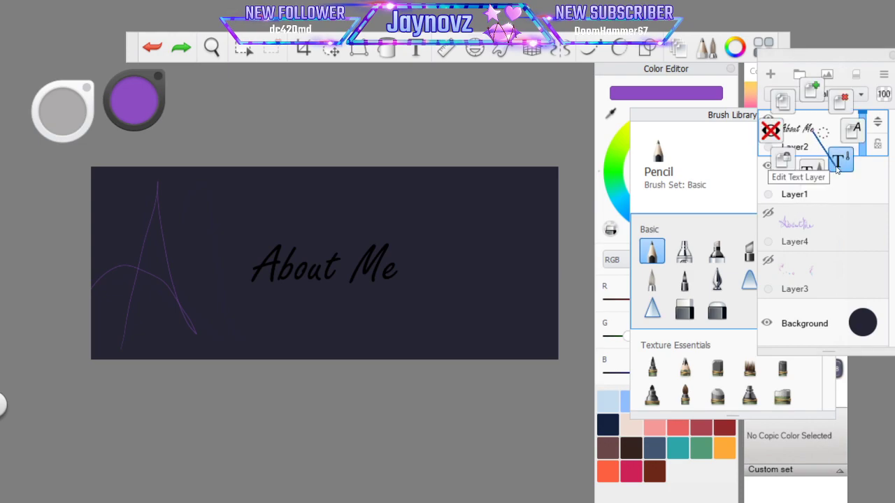
pyautogui.click(836, 164)
pyautogui.click(569, 163)
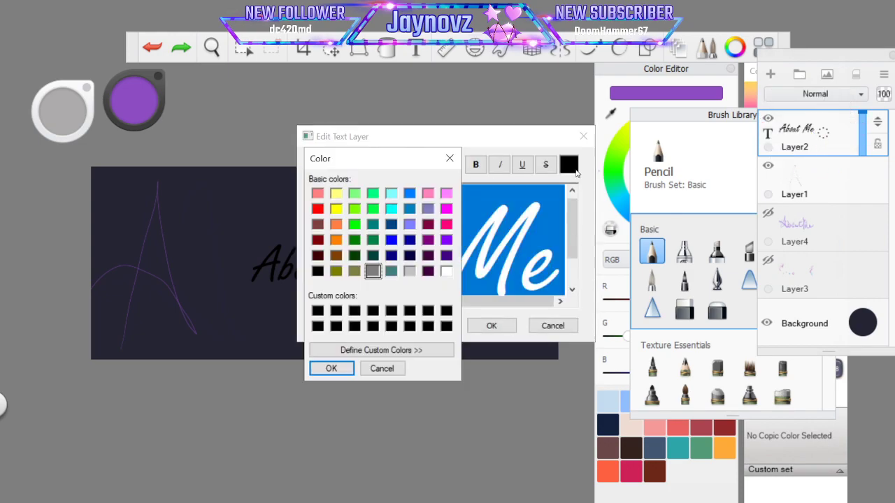
pyautogui.click(446, 240)
pyautogui.click(332, 368)
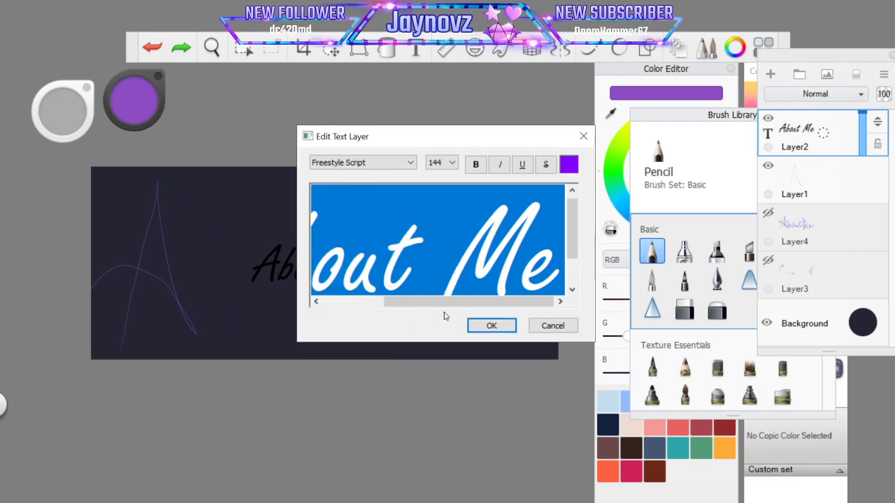
pyautogui.click(491, 325)
# Scale and position the violet About Me lettering so it spans the canvas width
pyautogui.moveTo(362, 287); pyautogui.dragTo(475, 303)
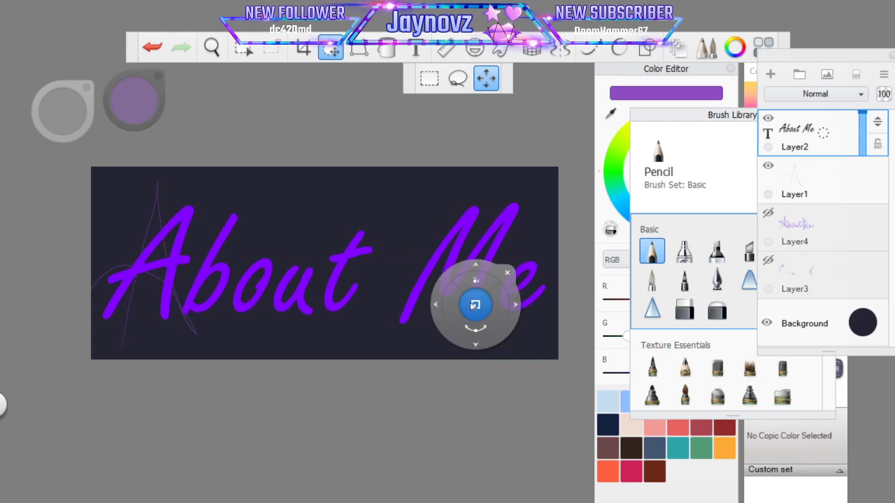
pyautogui.moveTo(489, 346); pyautogui.dragTo(491, 346)
pyautogui.click(505, 274)
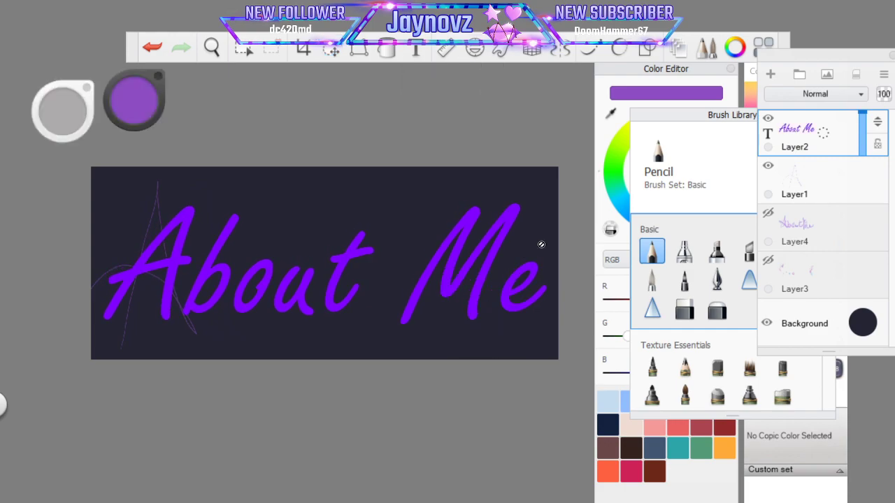
pyautogui.click(787, 181)
pyautogui.click(822, 180)
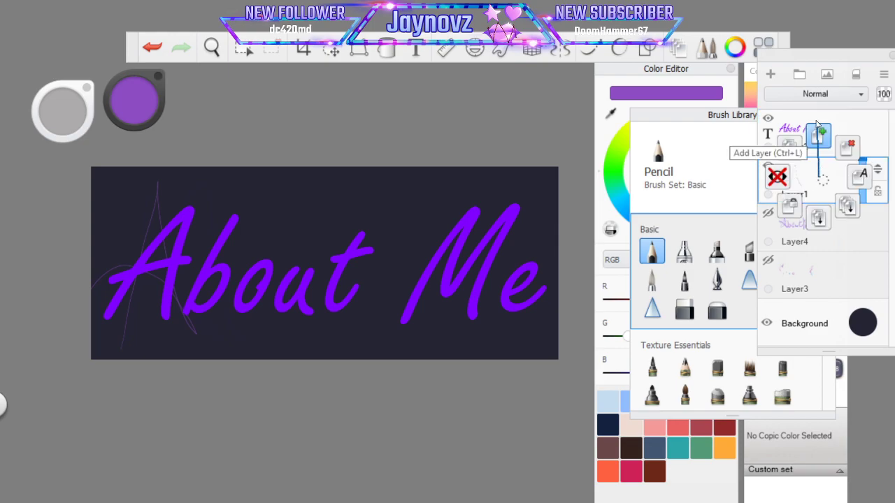
pyautogui.click(824, 142)
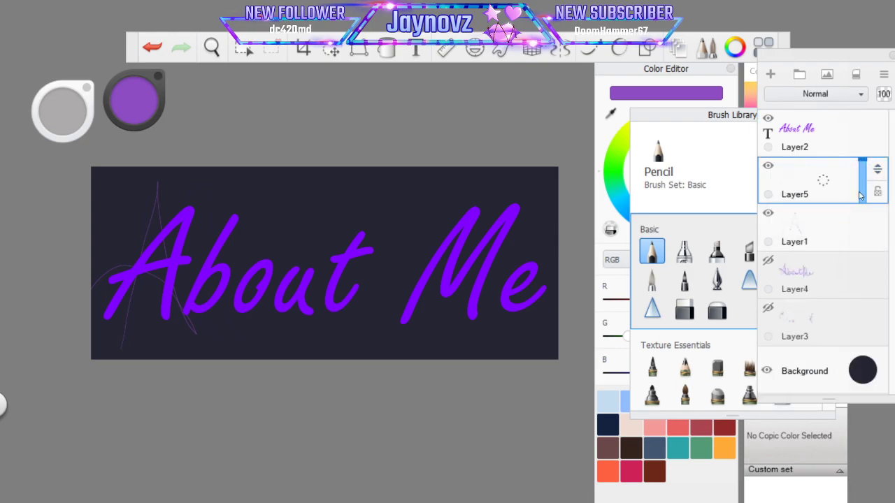
pyautogui.hotkey('ctrl', 'z')
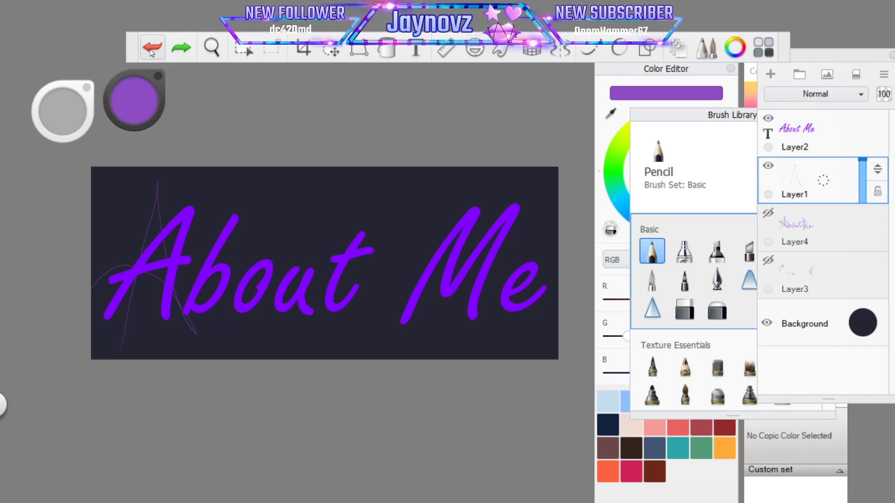
# Move Layer1 above the About Me text layer, lower the text layer's opacity to 45%, and reselect Layer1
pyautogui.moveTo(873, 174); pyautogui.dragTo(814, 125)
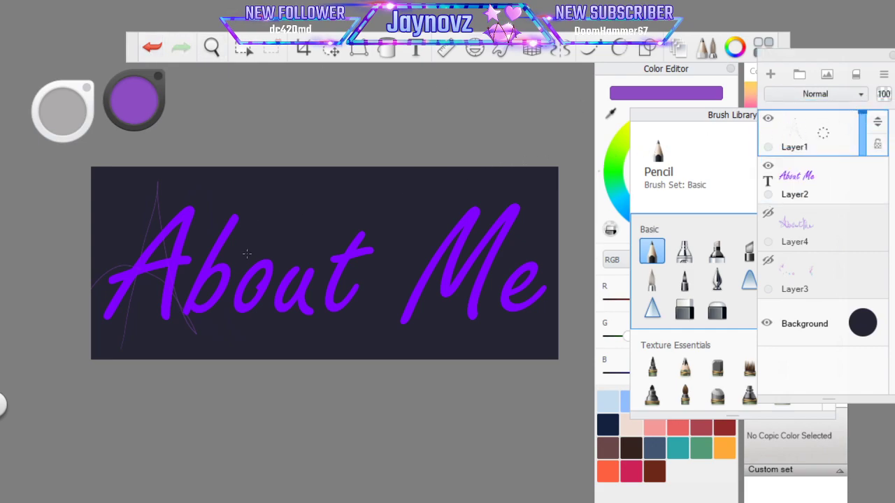
pyautogui.click(797, 178)
pyautogui.moveTo(862, 160); pyautogui.dragTo(861, 186)
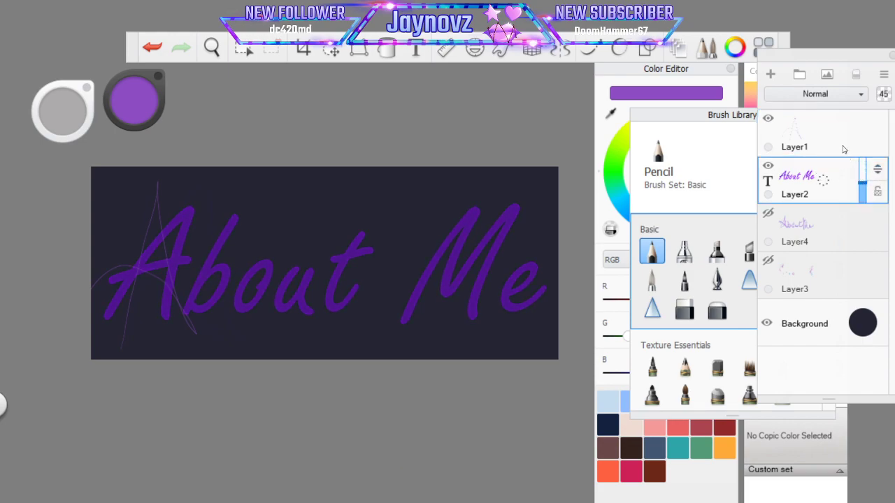
pyautogui.click(833, 137)
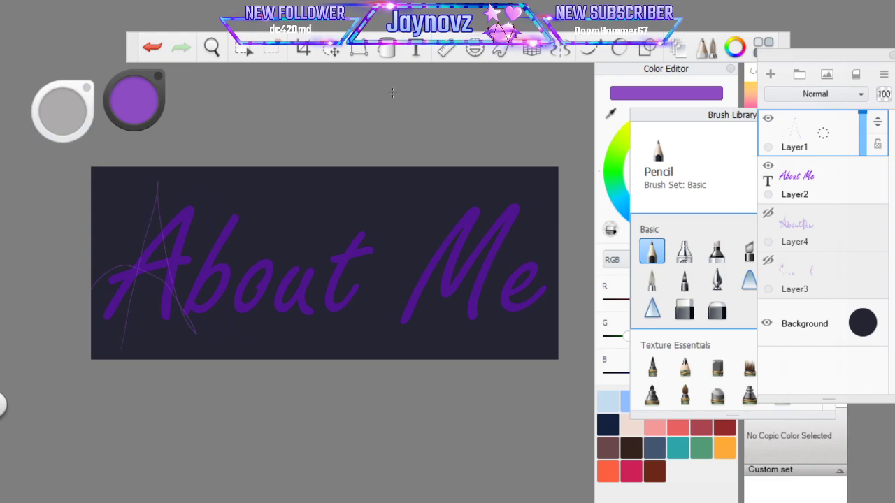
# Undo the thin pencil strokes of the A on Layer1
pyautogui.hotkey('ctrl', 'z')
pyautogui.hotkey('ctrl', 'z')
pyautogui.hotkey('ctrl', 'z')
# Switch to the basic Inking Pen and try a tall A with a curved crossbar over the lettering, undoing it
pyautogui.click(699, 117)
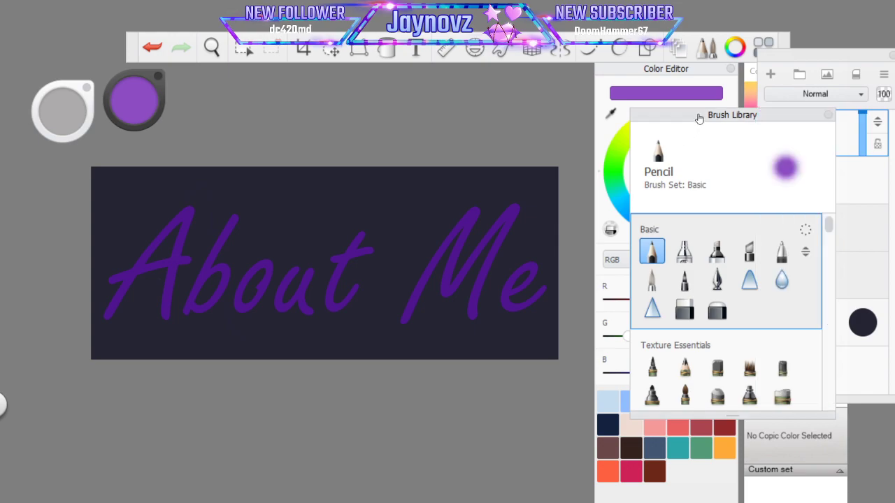
pyautogui.click(716, 280)
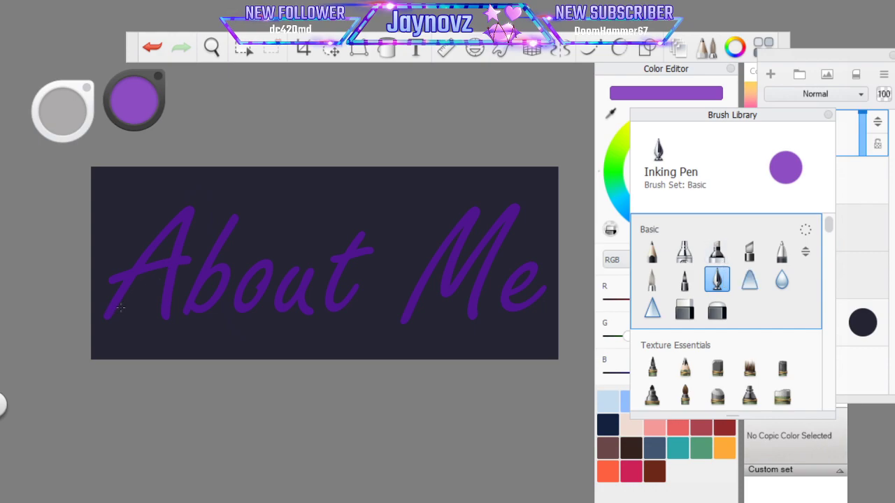
pyautogui.moveTo(103, 325)
pyautogui.mouseDown()
pyautogui.moveTo(136, 173)
pyautogui.moveTo(183, 338)
pyautogui.mouseUp()
pyautogui.moveTo(165, 309); pyautogui.dragTo(91, 267)
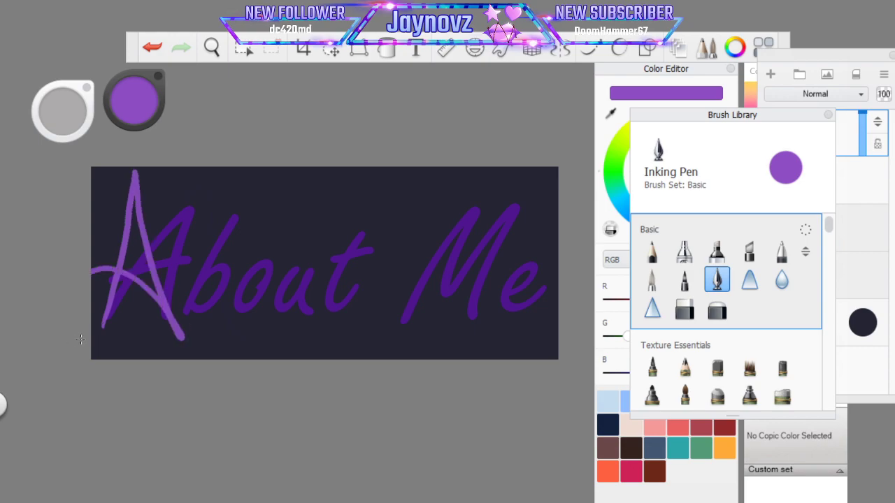
pyautogui.click(152, 47)
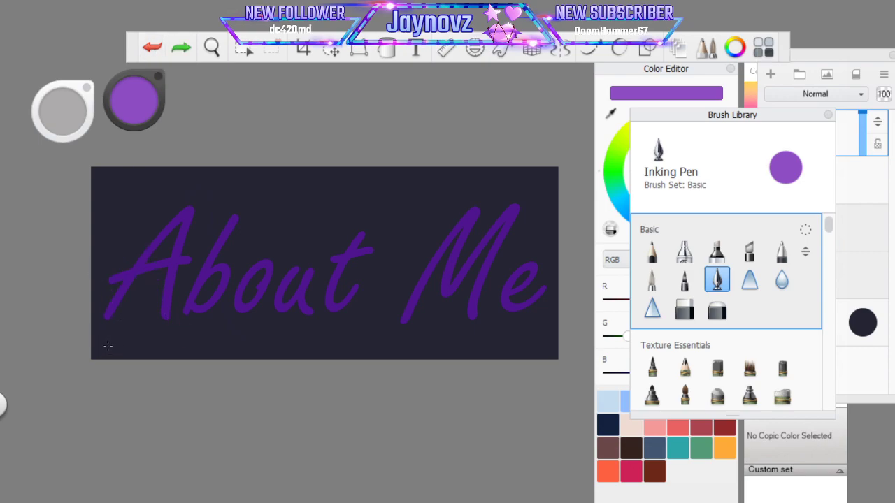
# Turn on Steady Stroke at 40 and try three inked versions of the A, undoing each one
pyautogui.click(589, 48)
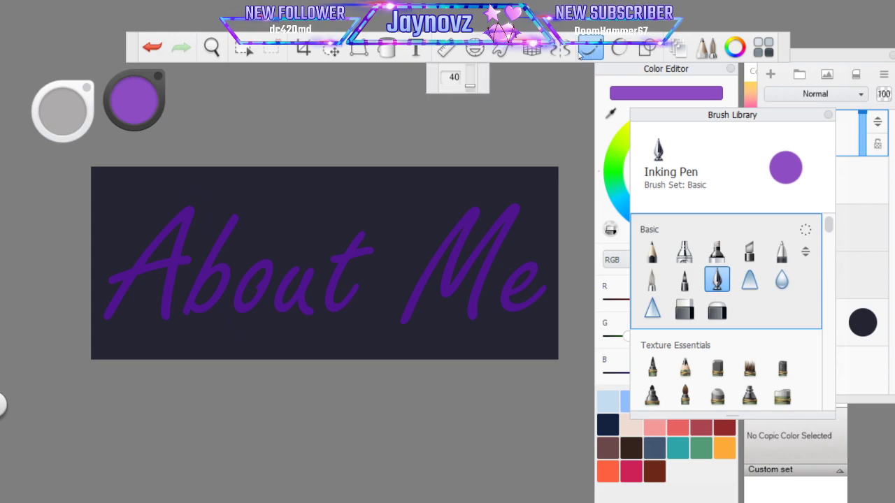
pyautogui.moveTo(108, 343)
pyautogui.mouseDown()
pyautogui.moveTo(154, 213)
pyautogui.moveTo(167, 295)
pyautogui.moveTo(198, 373)
pyautogui.moveTo(164, 327)
pyautogui.moveTo(49, 249)
pyautogui.mouseUp()
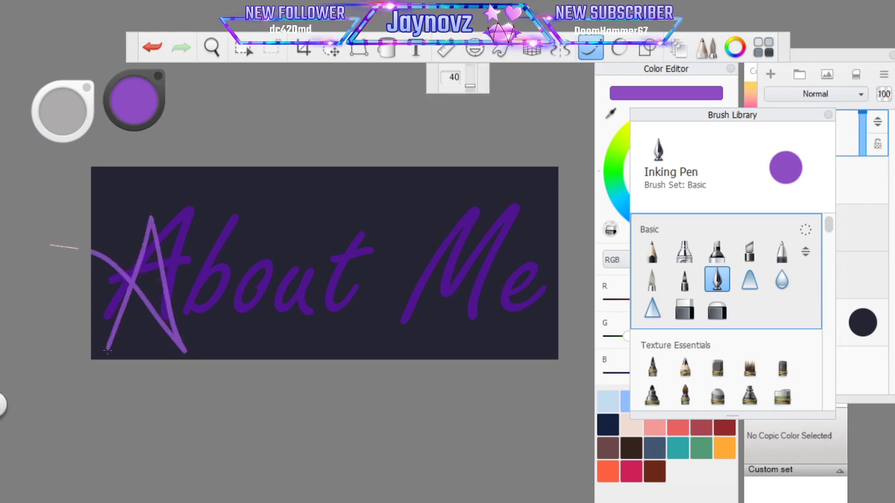
pyautogui.click(153, 47)
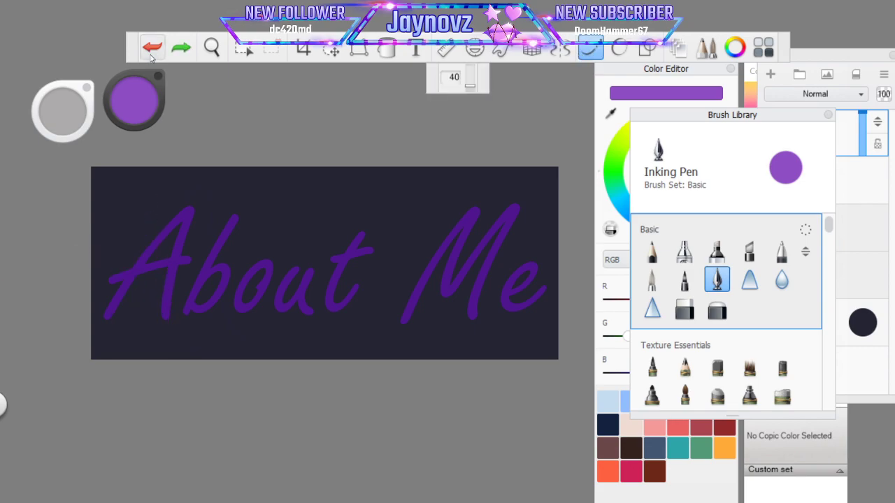
pyautogui.moveTo(105, 358)
pyautogui.mouseDown()
pyautogui.moveTo(142, 194)
pyautogui.moveTo(216, 344)
pyautogui.moveTo(91, 287)
pyautogui.mouseUp()
pyautogui.click(152, 51)
pyautogui.moveTo(102, 352)
pyautogui.mouseDown()
pyautogui.moveTo(152, 197)
pyautogui.moveTo(176, 312)
pyautogui.moveTo(202, 375)
pyautogui.moveTo(158, 322)
pyautogui.moveTo(15, 293)
pyautogui.moveTo(0, 353)
pyautogui.mouseUp()
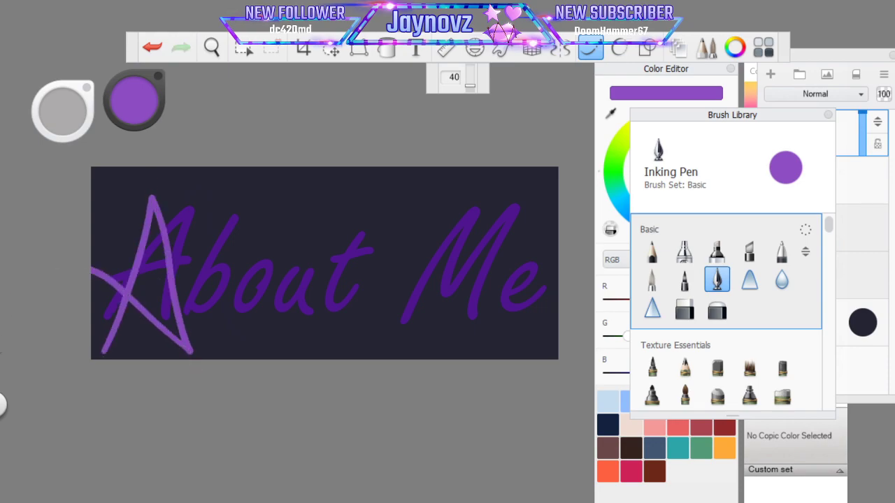
pyautogui.click(151, 47)
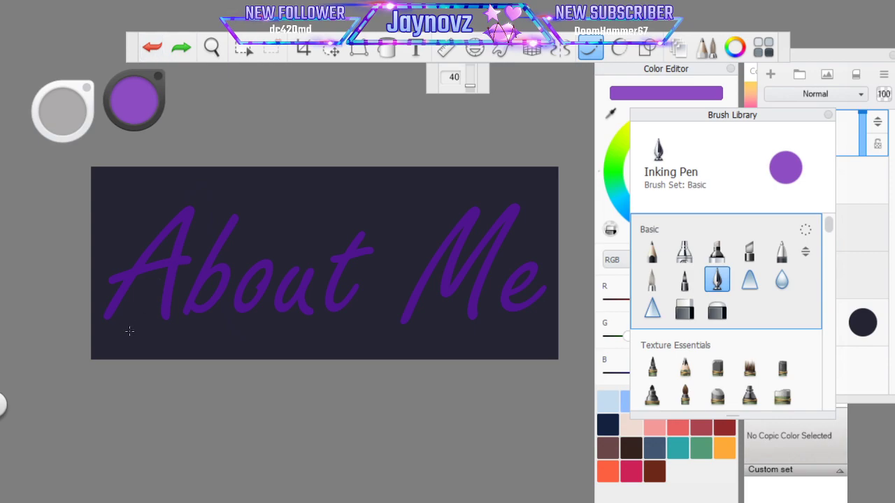
# Lower the About Me text layer's opacity to 22% and reselect Layer1
pyautogui.click(863, 74)
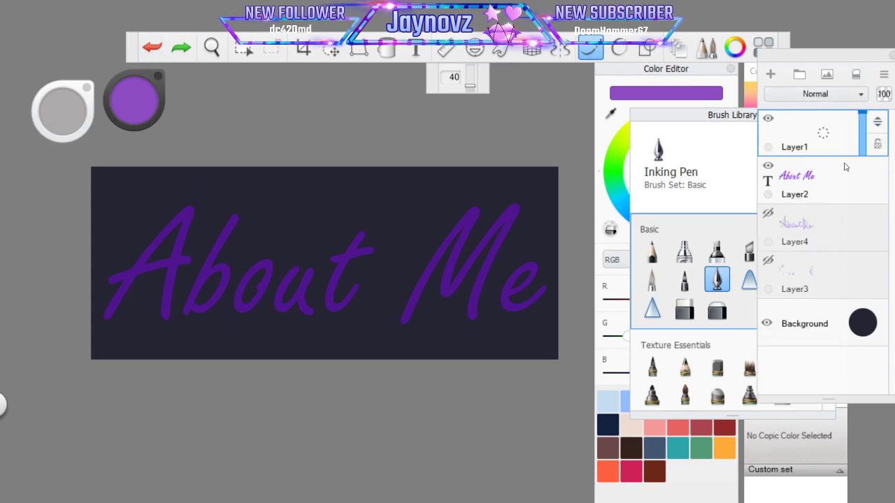
pyautogui.moveTo(860, 183); pyautogui.dragTo(865, 198)
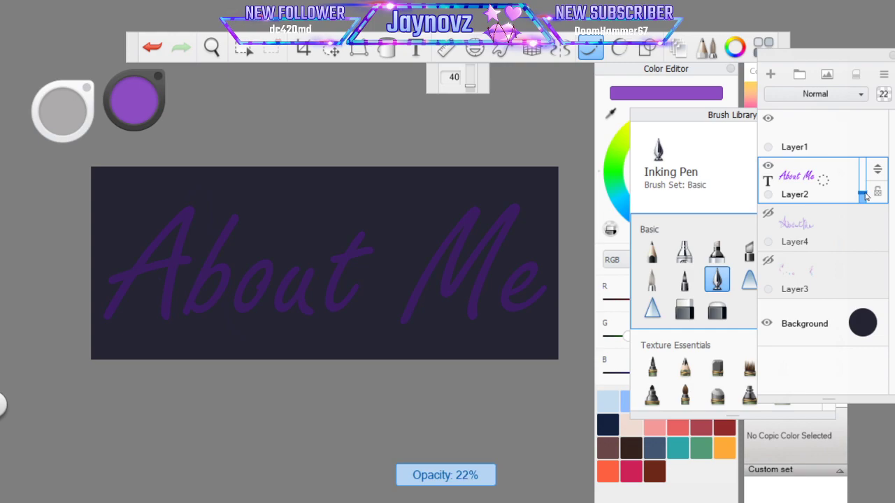
pyautogui.click(853, 137)
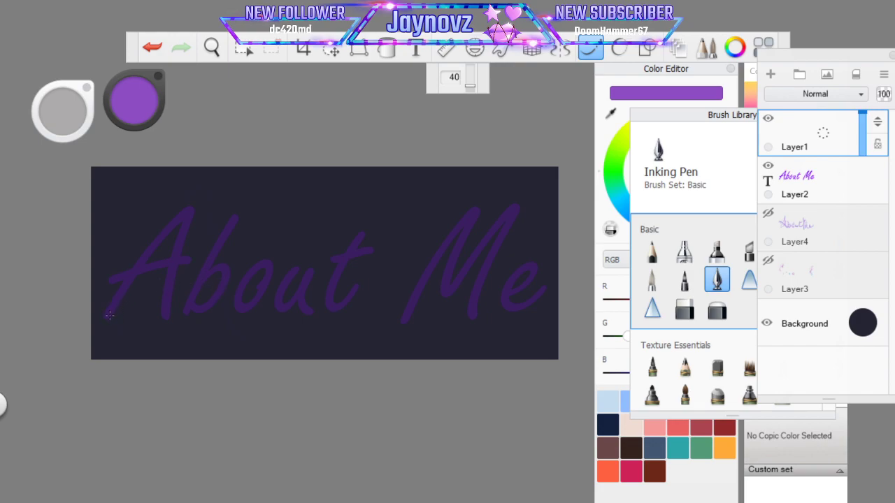
# Try two inked versions of the A over the dimmed lettering, undoing each one
pyautogui.moveTo(104, 335)
pyautogui.mouseDown()
pyautogui.moveTo(132, 198)
pyautogui.moveTo(188, 359)
pyautogui.moveTo(163, 324)
pyautogui.moveTo(77, 262)
pyautogui.mouseUp()
pyautogui.hotkey('ctrl', 'z')
pyautogui.hotkey('ctrl', 'z')
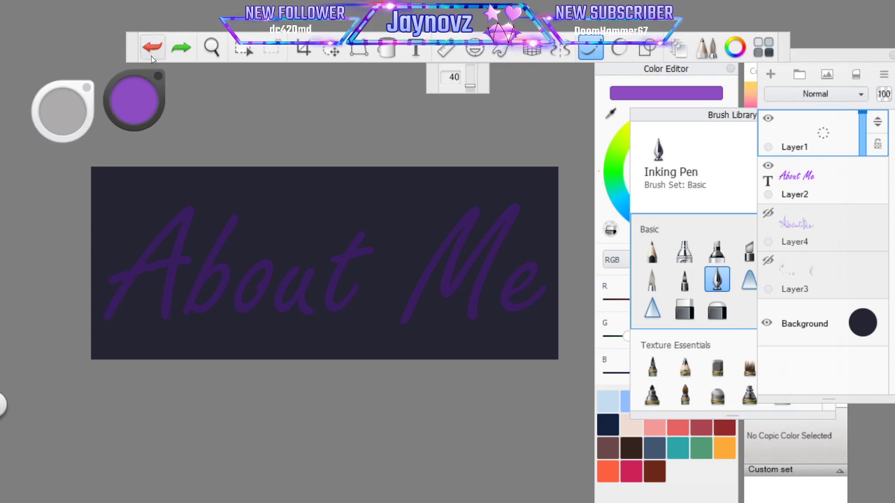
pyautogui.moveTo(115, 337)
pyautogui.mouseDown()
pyautogui.moveTo(155, 279)
pyautogui.moveTo(185, 313)
pyautogui.moveTo(80, 283)
pyautogui.mouseUp()
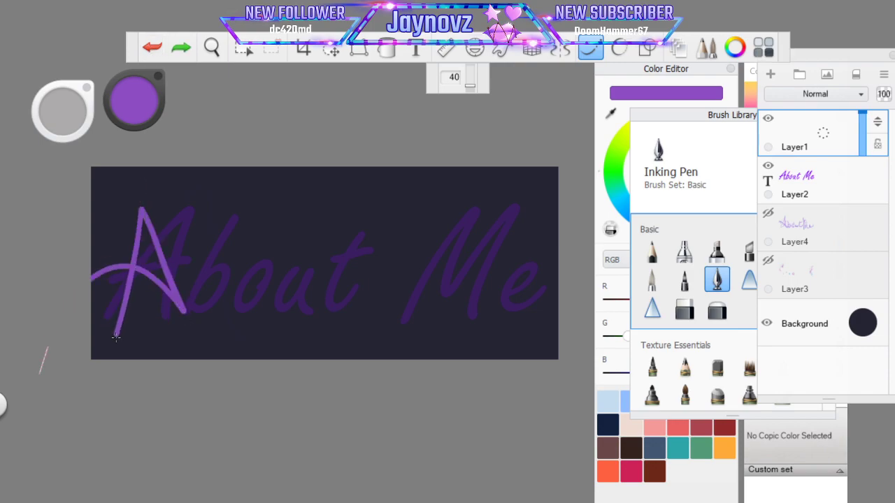
pyautogui.hotkey('ctrl', 'z')
pyautogui.hotkey('ctrl', 'z')
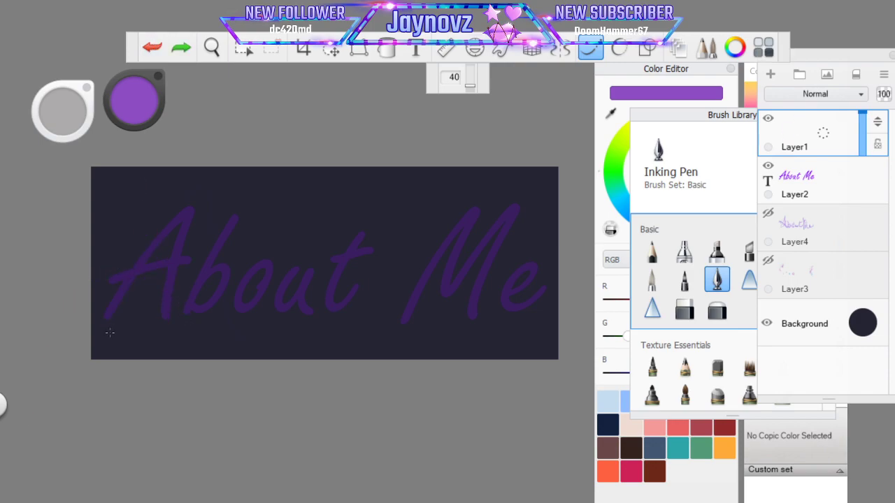
# Ink a tall A with a curved crossbar over the lettering's A on Layer1, and turn off Steady Stroke
pyautogui.moveTo(108, 334)
pyautogui.mouseDown()
pyautogui.moveTo(157, 187)
pyautogui.moveTo(186, 364)
pyautogui.mouseUp()
pyautogui.moveTo(169, 316)
pyautogui.mouseDown()
pyautogui.moveTo(105, 258)
pyautogui.moveTo(83, 268)
pyautogui.mouseUp()
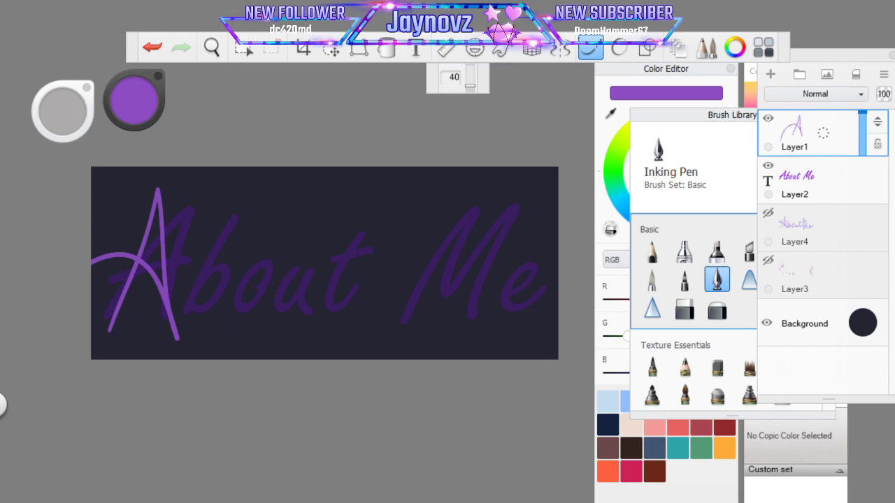
pyautogui.click(586, 51)
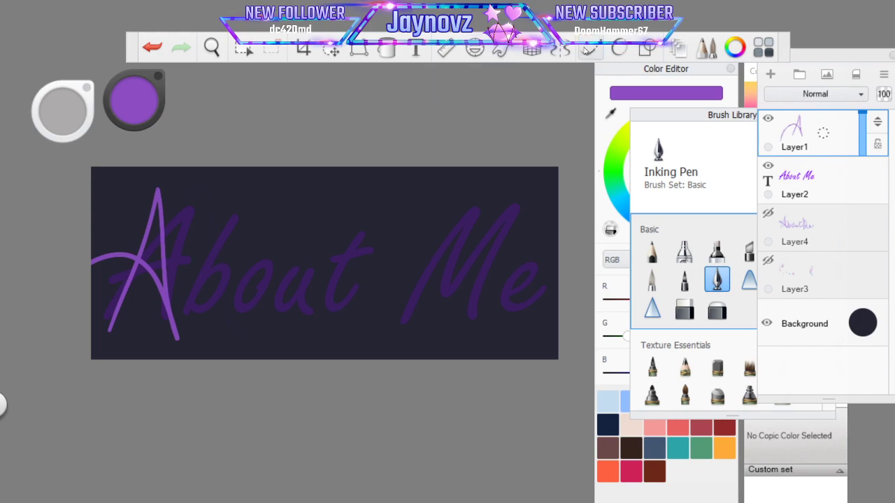
# Draw a straight pencil line along the stem of the b using the Line tool, undoing the first attempt
pyautogui.click(651, 250)
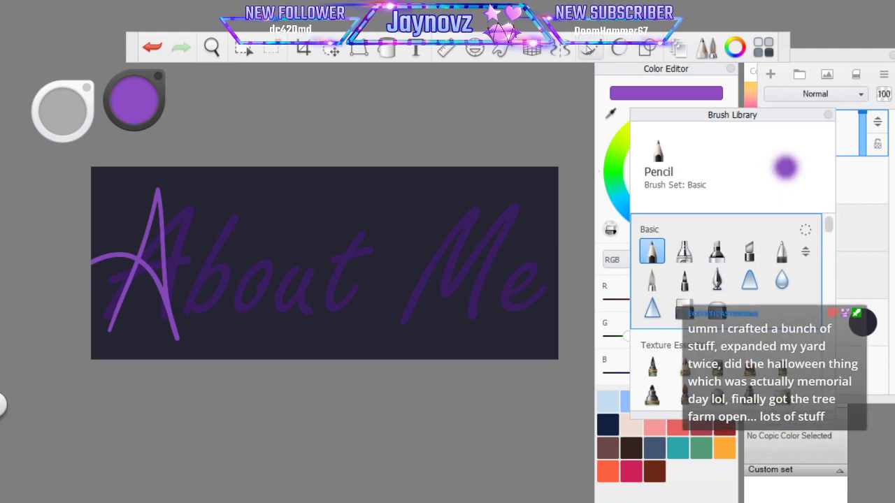
pyautogui.click(590, 49)
pyautogui.click(643, 49)
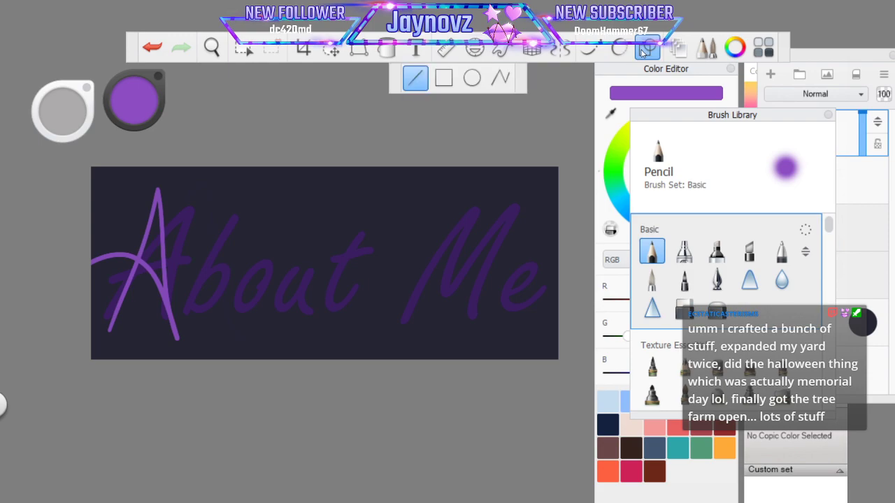
pyautogui.moveTo(235, 211); pyautogui.dragTo(187, 308)
pyautogui.hotkey('ctrl', 'z')
pyautogui.moveTo(233, 216); pyautogui.dragTo(184, 313)
# Turn on Steady Stroke at 40 and try a freehand pencil curve for the b's bowl, undoing it
pyautogui.click(594, 49)
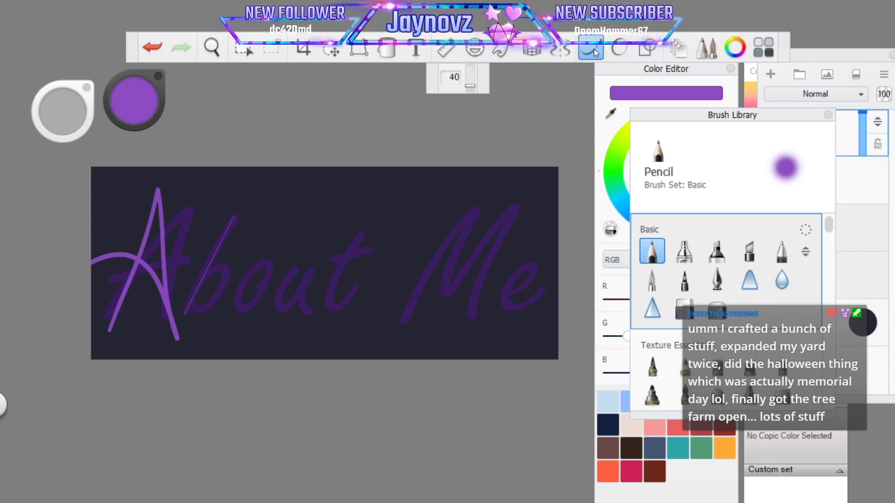
pyautogui.moveTo(206, 276)
pyautogui.mouseDown()
pyautogui.moveTo(237, 256)
pyautogui.moveTo(245, 283)
pyautogui.moveTo(219, 313)
pyautogui.moveTo(180, 323)
pyautogui.moveTo(174, 284)
pyautogui.mouseUp()
pyautogui.click(152, 45)
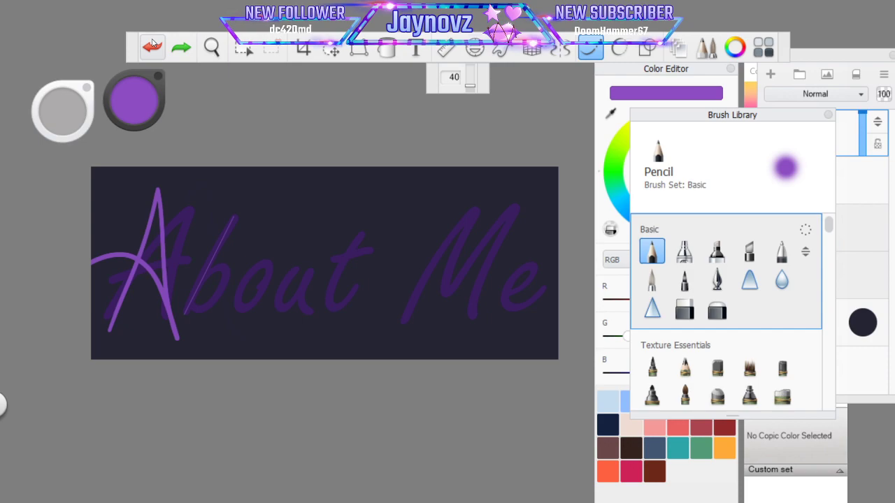
# Choose the Inking Pen and try several inked strokes along the b's stem, undoing each one
pyautogui.click(716, 279)
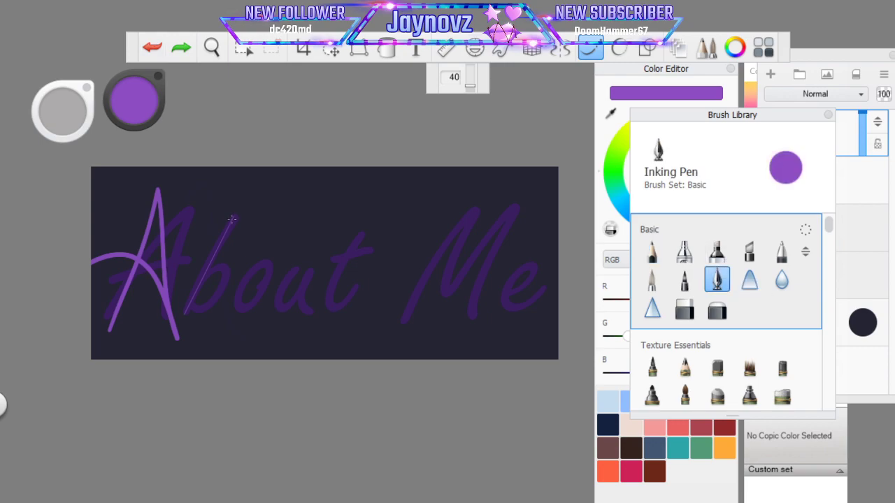
pyautogui.moveTo(234, 216); pyautogui.dragTo(187, 319)
pyautogui.hotkey('ctrl', 'z')
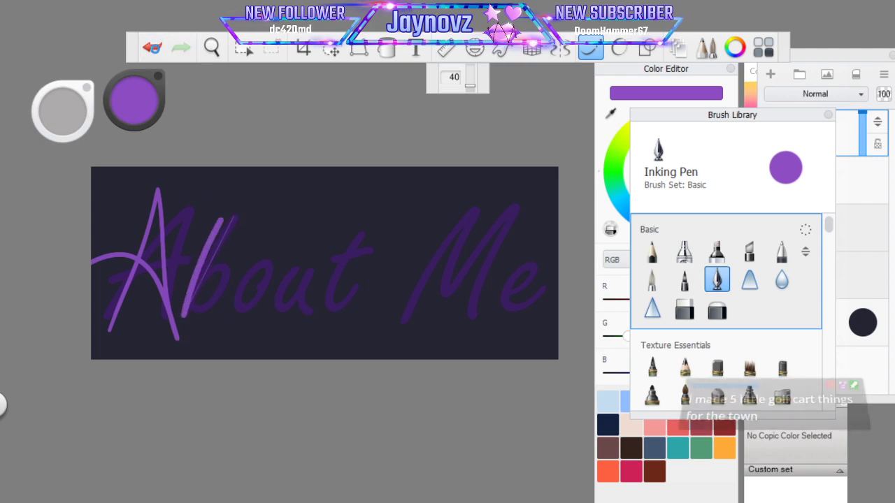
pyautogui.click(152, 48)
pyautogui.moveTo(180, 316); pyautogui.dragTo(242, 190)
pyautogui.click(153, 47)
pyautogui.moveTo(186, 319); pyautogui.dragTo(241, 207)
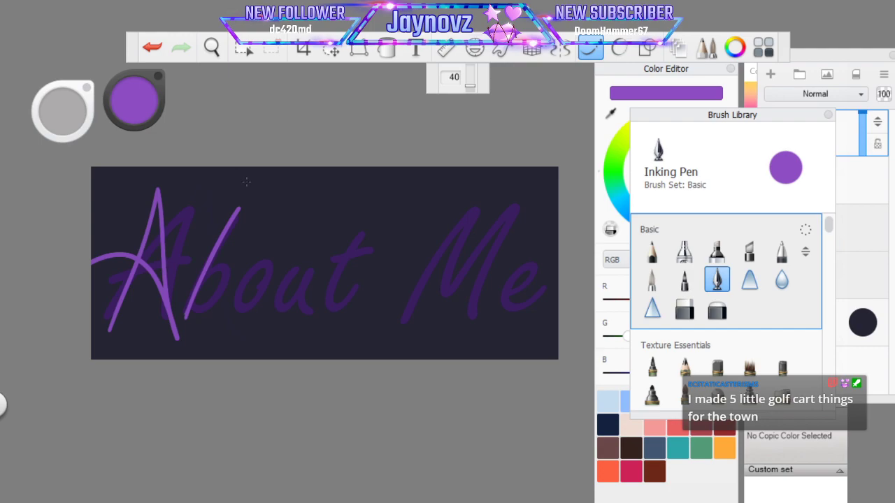
pyautogui.click(152, 46)
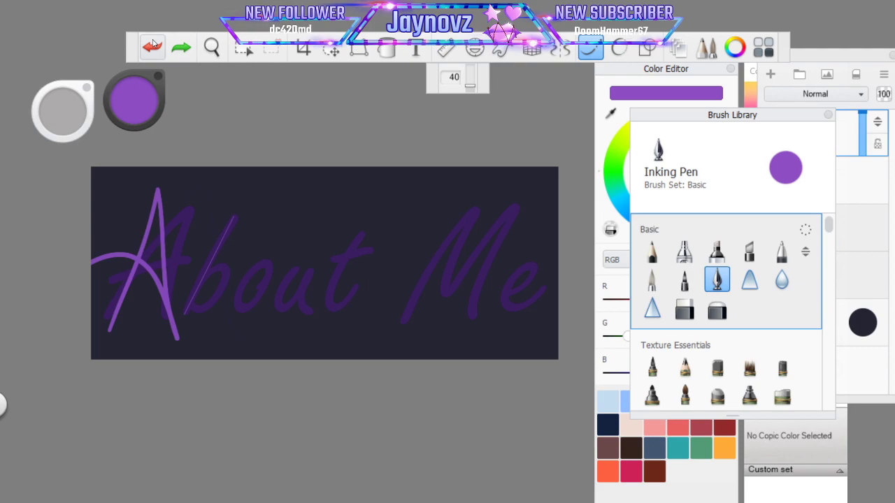
# Turn off Steady Stroke and erase the straight pencil line along the b's stem
pyautogui.click(590, 47)
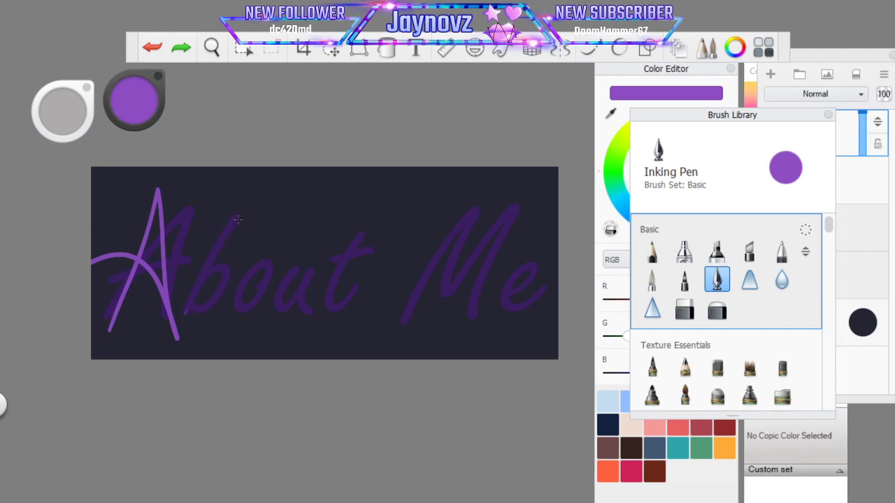
pyautogui.moveTo(238, 219); pyautogui.dragTo(187, 301)
# Compare the lettering versions by showing Layer4 alone, then hide it and show Layer2 and Layer1 again
pyautogui.moveTo(854, 56); pyautogui.dragTo(853, 50)
pyautogui.click(768, 160)
pyautogui.click(767, 113)
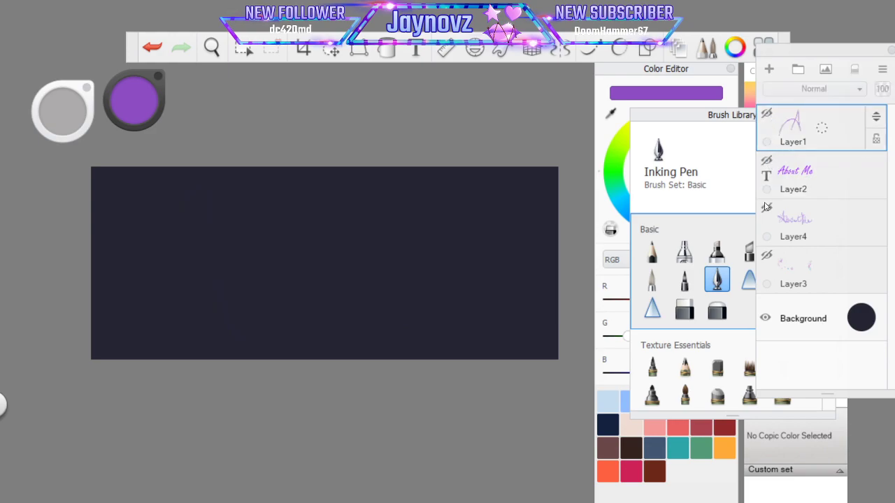
pyautogui.click(767, 208)
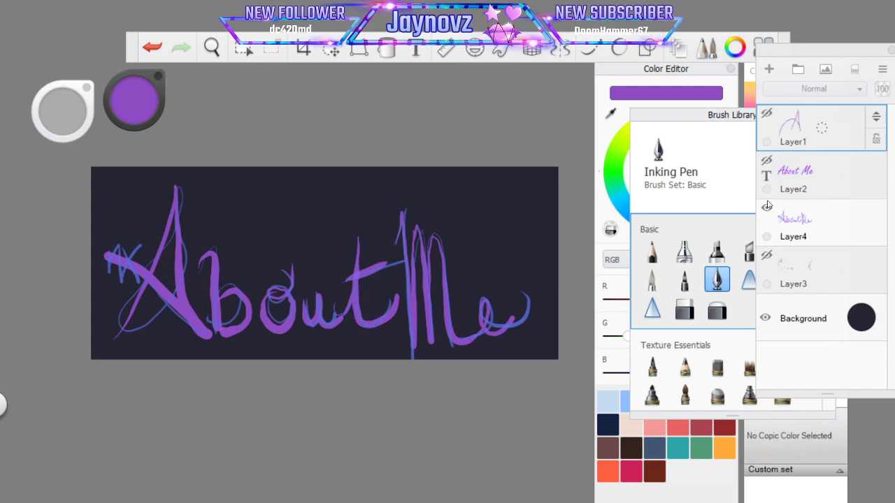
pyautogui.click(767, 205)
pyautogui.click(767, 160)
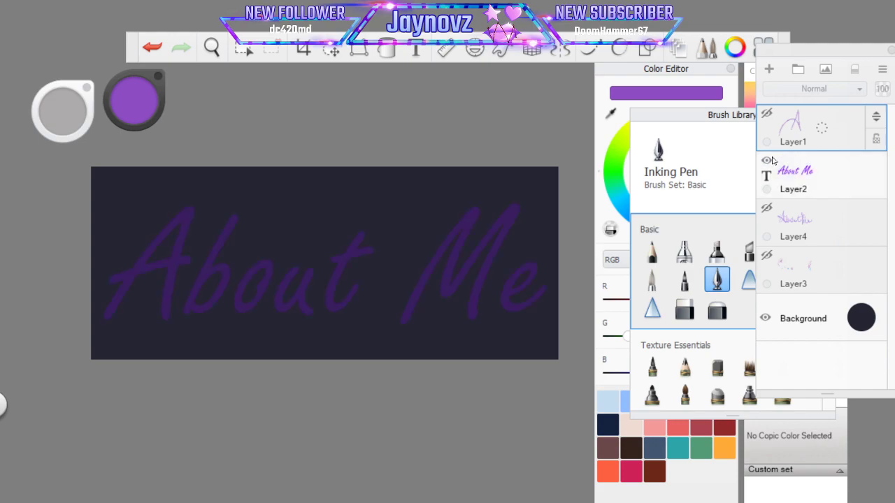
pyautogui.click(766, 114)
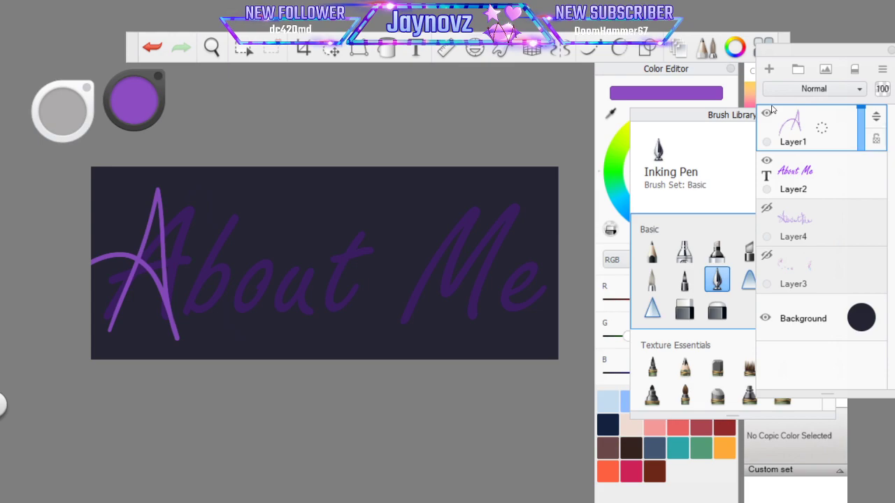
# Turn on Steady Stroke at 40 and ink the b's stem and bowl on Layer1, undoing the first bowl attempt
pyautogui.click(594, 51)
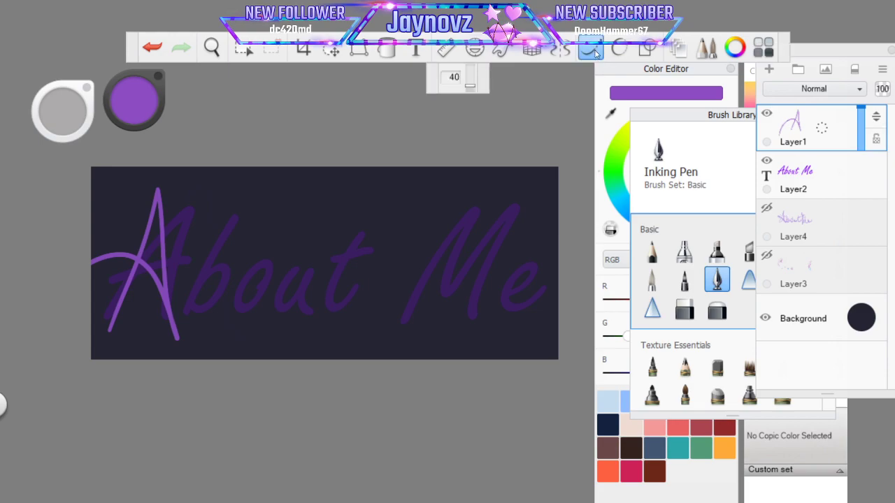
pyautogui.moveTo(238, 214)
pyautogui.mouseDown()
pyautogui.moveTo(179, 334)
pyautogui.moveTo(183, 324)
pyautogui.mouseUp()
pyautogui.moveTo(209, 273)
pyautogui.mouseDown()
pyautogui.moveTo(243, 256)
pyautogui.moveTo(231, 306)
pyautogui.moveTo(202, 332)
pyautogui.moveTo(173, 333)
pyautogui.moveTo(180, 301)
pyautogui.mouseUp()
pyautogui.click(154, 51)
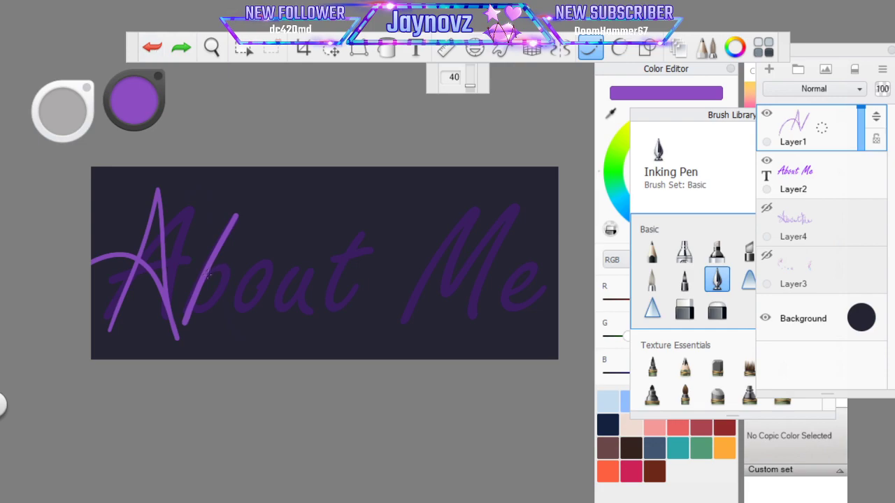
pyautogui.moveTo(248, 286)
pyautogui.mouseDown()
pyautogui.moveTo(236, 308)
pyautogui.moveTo(210, 323)
pyautogui.moveTo(180, 316)
pyautogui.moveTo(171, 302)
pyautogui.moveTo(183, 316)
pyautogui.mouseUp()
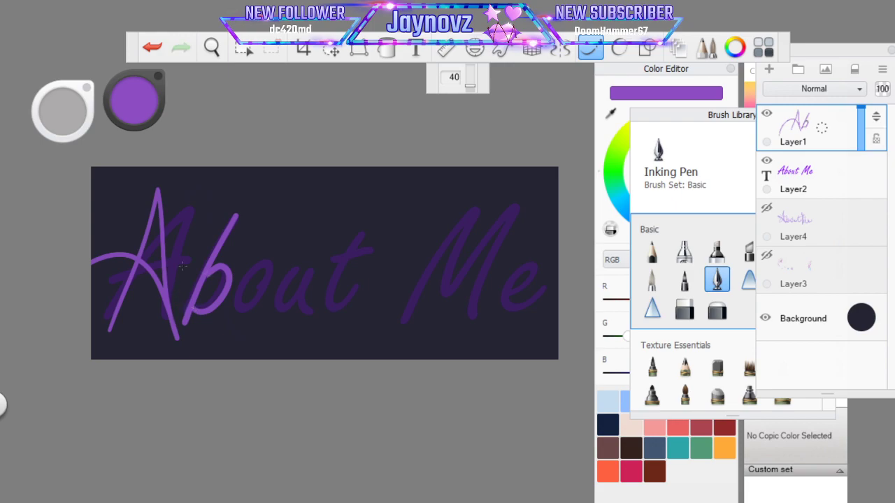
# Ink the o over the lettering with Predictive Stroke at 4, undoing the Steady Stroke attempt and the first predictive one
pyautogui.moveTo(257, 291)
pyautogui.mouseDown()
pyautogui.moveTo(271, 265)
pyautogui.moveTo(267, 240)
pyautogui.moveTo(227, 296)
pyautogui.moveTo(233, 327)
pyautogui.moveTo(258, 312)
pyautogui.mouseUp()
pyautogui.click(152, 47)
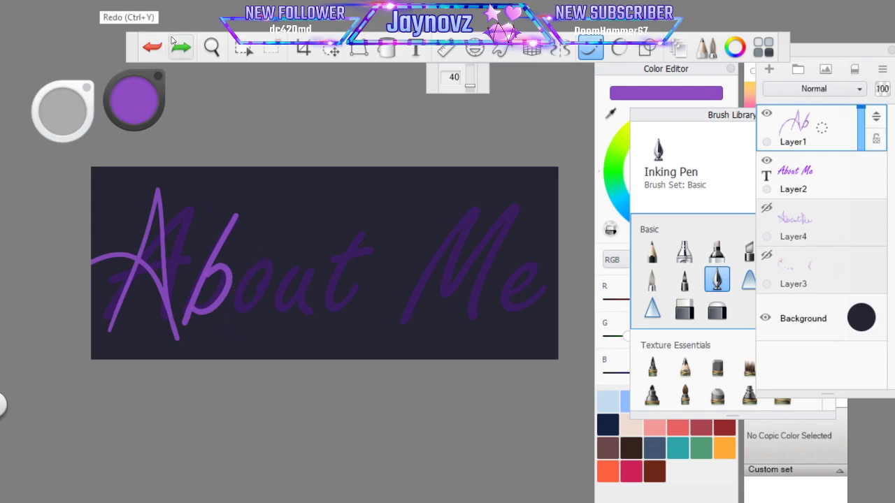
pyautogui.click(620, 48)
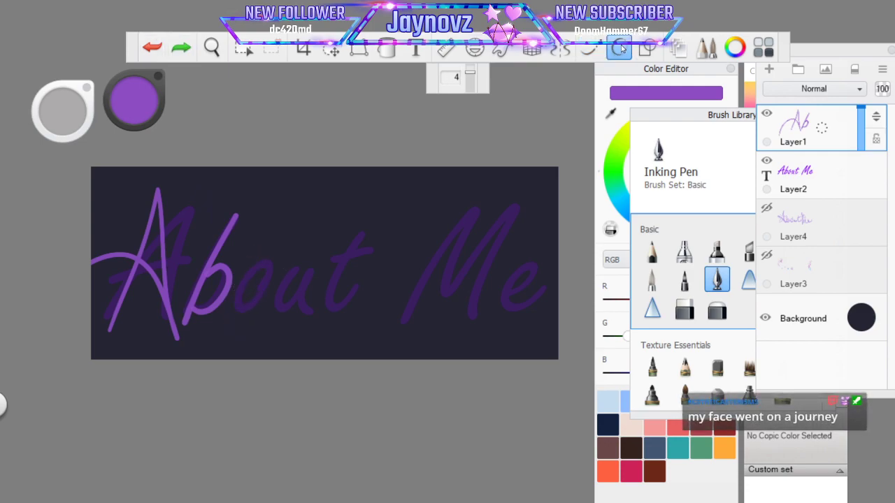
pyautogui.moveTo(262, 274)
pyautogui.mouseDown()
pyautogui.moveTo(246, 303)
pyautogui.moveTo(267, 278)
pyautogui.moveTo(242, 281)
pyautogui.moveTo(263, 291)
pyautogui.mouseUp()
pyautogui.click(154, 48)
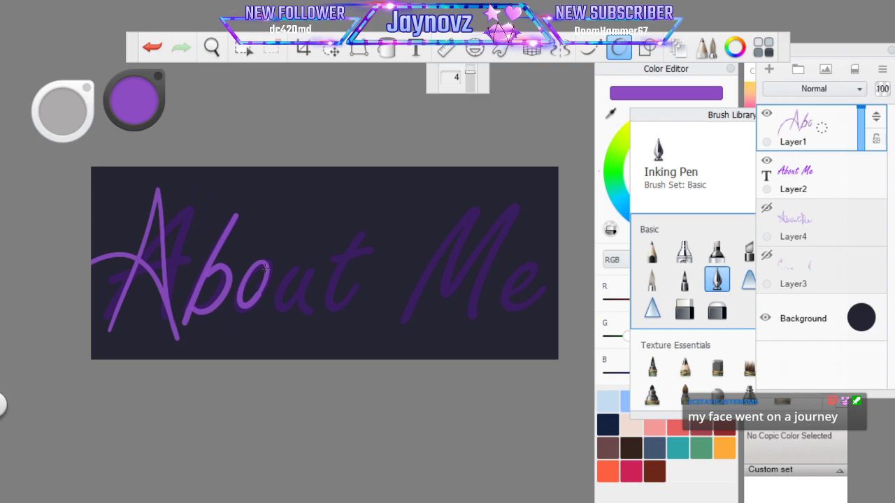
# Try inking the u as a curve plus a separate tail with Predictive Stroke, undoing both strokes
pyautogui.moveTo(278, 271)
pyautogui.mouseDown()
pyautogui.moveTo(281, 302)
pyautogui.moveTo(311, 264)
pyautogui.mouseUp()
pyautogui.moveTo(303, 300); pyautogui.dragTo(311, 304)
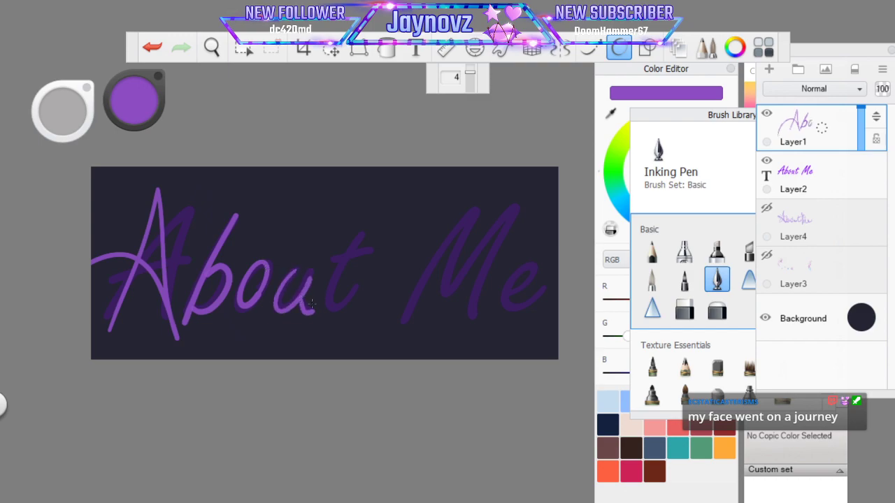
pyautogui.hotkey('ctrl', 'z')
pyautogui.click(591, 49)
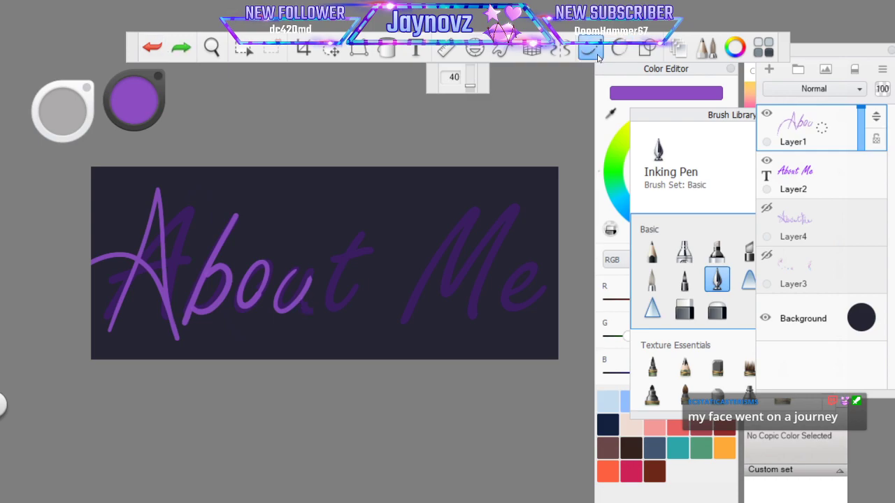
pyautogui.click(157, 53)
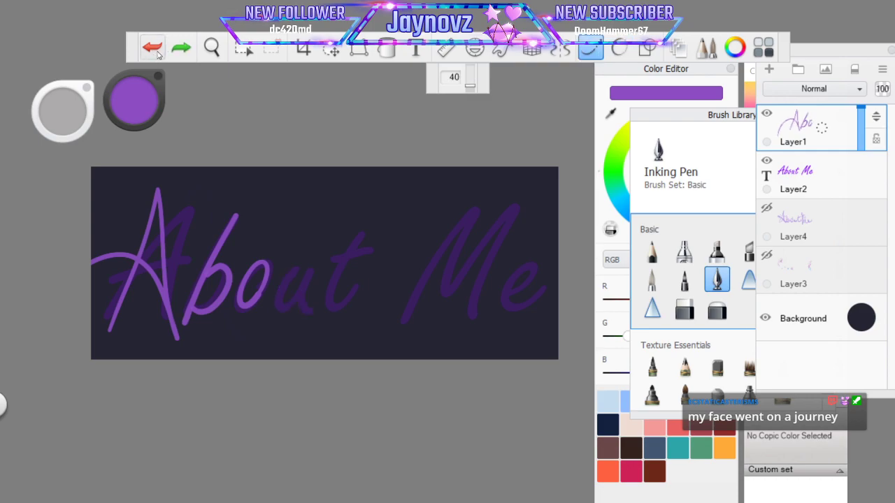
# Ink the u and the t's curved stem with Predictive Stroke at 4, undoing the trial crossbar on the t
pyautogui.click(615, 48)
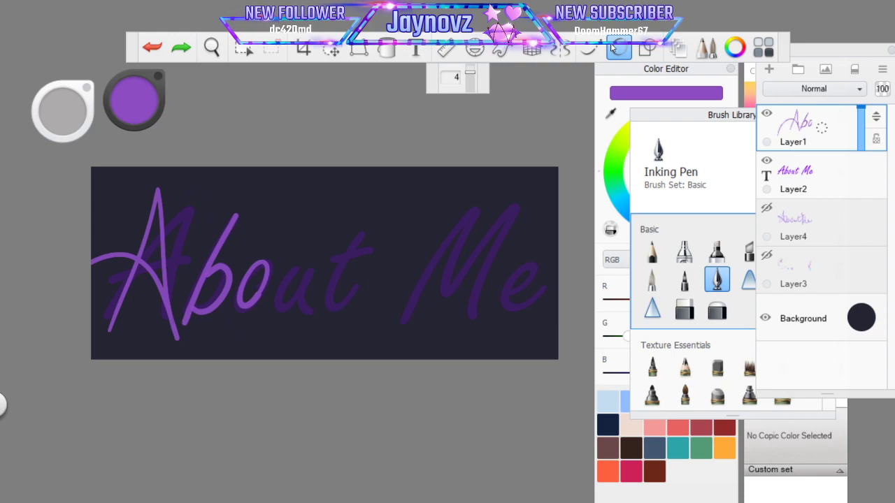
pyautogui.moveTo(285, 268)
pyautogui.mouseDown()
pyautogui.moveTo(278, 311)
pyautogui.moveTo(309, 270)
pyautogui.moveTo(316, 298)
pyautogui.mouseUp()
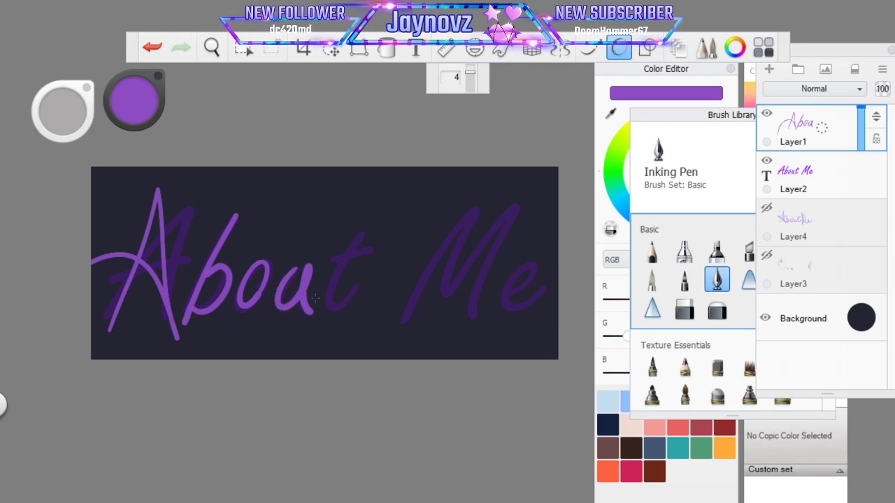
pyautogui.moveTo(351, 244)
pyautogui.mouseDown()
pyautogui.moveTo(330, 301)
pyautogui.moveTo(354, 293)
pyautogui.mouseUp()
pyautogui.moveTo(331, 258)
pyautogui.mouseDown()
pyautogui.moveTo(382, 233)
pyautogui.moveTo(324, 251)
pyautogui.mouseUp()
pyautogui.hotkey('ctrl', 'z')
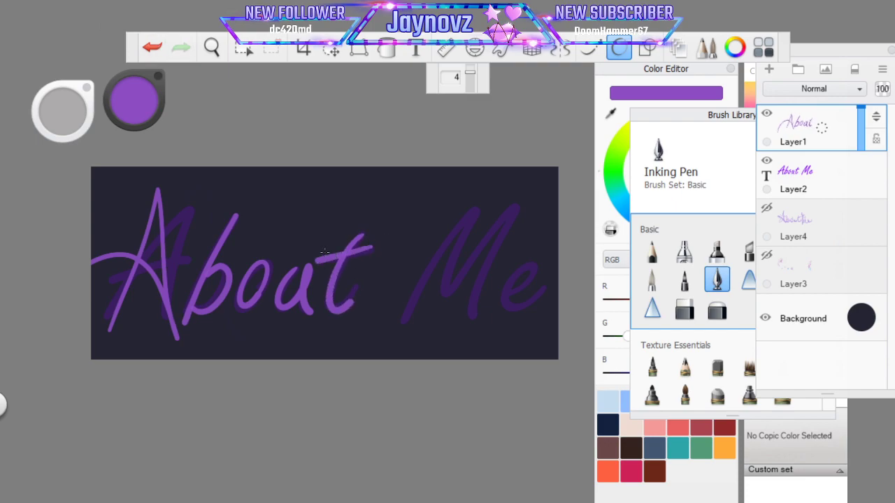
pyautogui.click(161, 49)
# Turn on Steady Stroke at 40 and ink the t's crossbar, undoing the earlier attempts
pyautogui.click(589, 49)
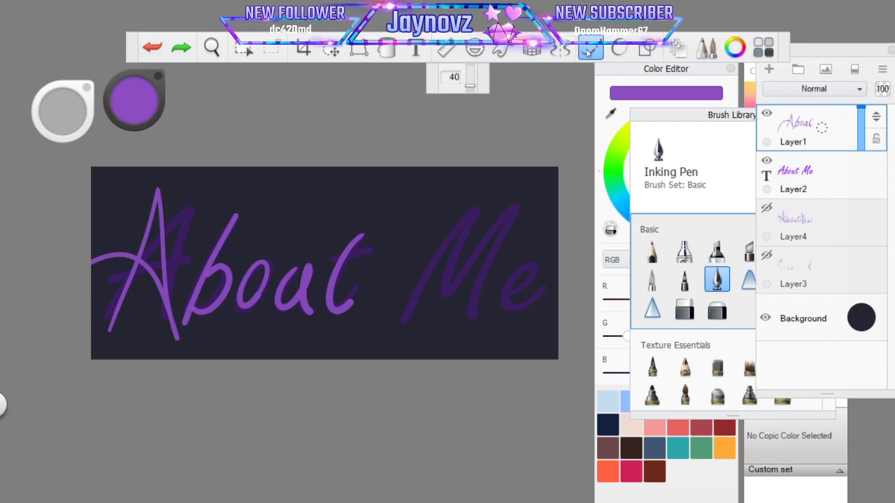
pyautogui.moveTo(328, 257)
pyautogui.mouseDown()
pyautogui.moveTo(380, 241)
pyautogui.moveTo(320, 260)
pyautogui.mouseUp()
pyautogui.click(148, 47)
pyautogui.click(155, 47)
pyautogui.moveTo(373, 248); pyautogui.dragTo(376, 247)
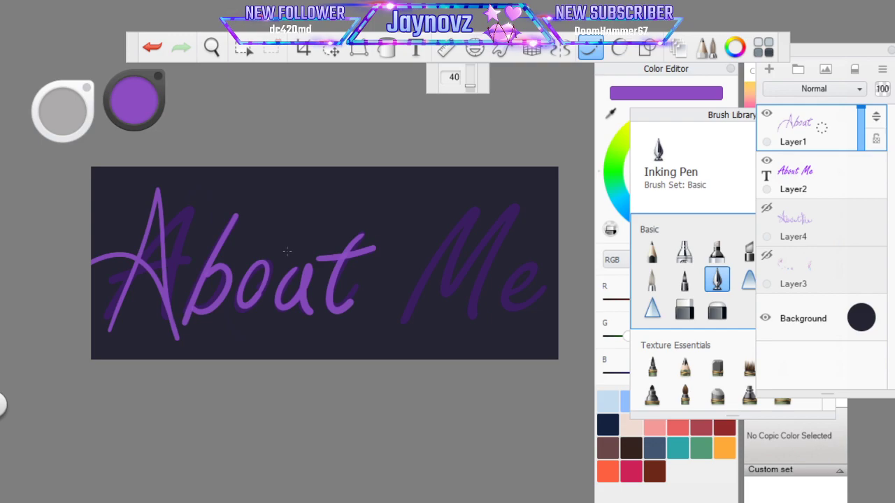
# Try a larger A with a new curved crossbar over the existing inked A, undoing both strokes
pyautogui.moveTo(101, 341)
pyautogui.mouseDown()
pyautogui.moveTo(133, 257)
pyautogui.moveTo(153, 155)
pyautogui.moveTo(180, 367)
pyautogui.mouseUp()
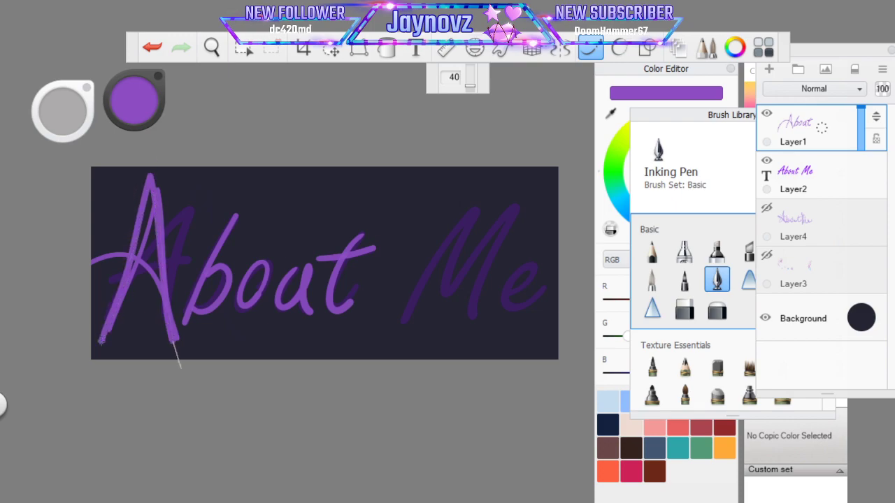
pyautogui.moveTo(154, 293); pyautogui.dragTo(44, 270)
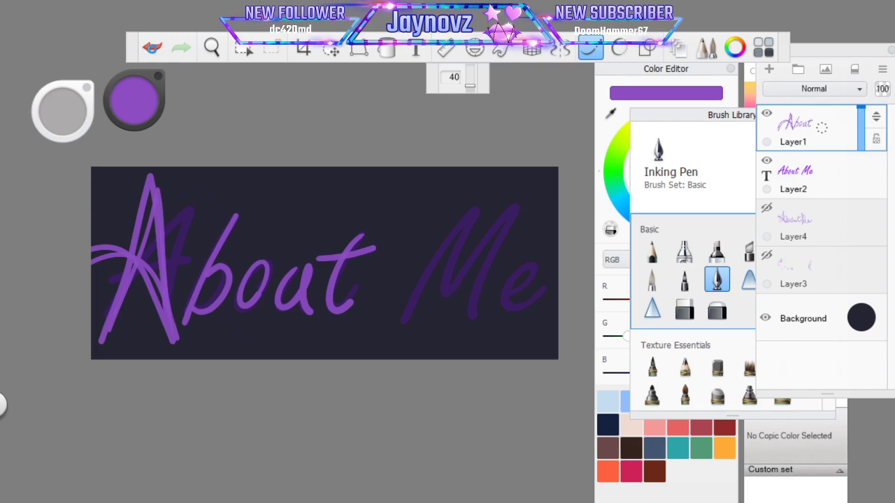
pyautogui.click(152, 49)
pyautogui.click(153, 49)
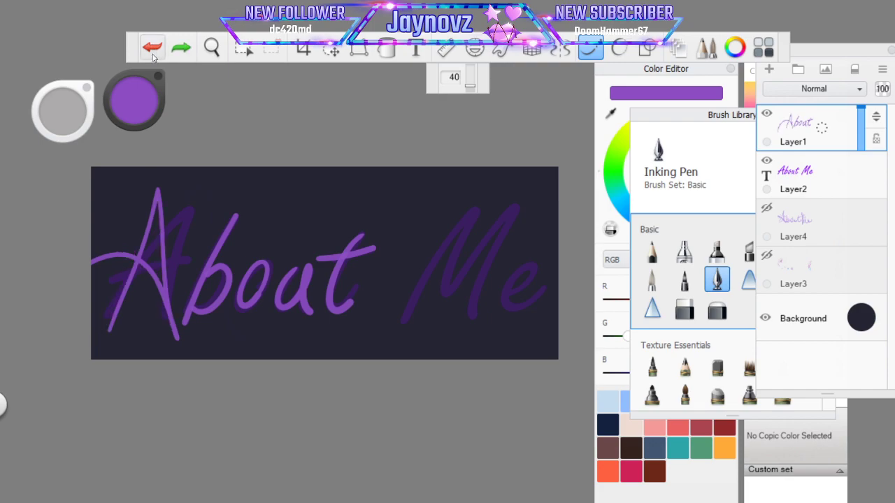
# Turn off Steady Stroke and erase the inked A from Layer1
pyautogui.click(591, 48)
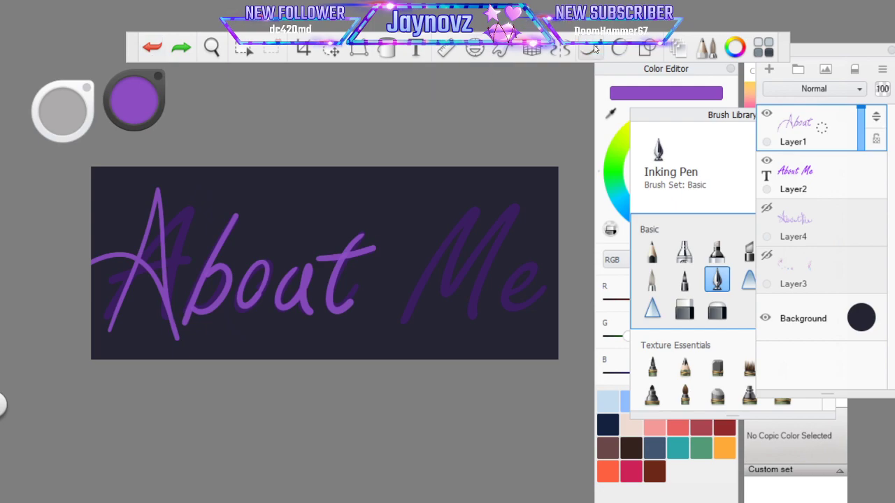
pyautogui.moveTo(162, 191); pyautogui.dragTo(111, 257)
pyautogui.hotkey('ctrl', 'z')
pyautogui.hotkey('ctrl', 'z')
pyautogui.hotkey('ctrl', 'z')
pyautogui.hotkey('ctrl', 'z')
pyautogui.hotkey('ctrl', 'z')
pyautogui.hotkey('ctrl', 'z')
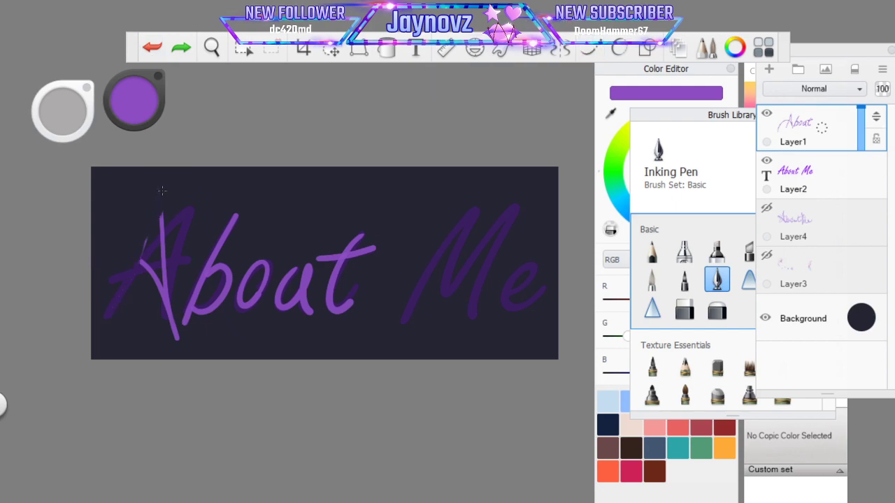
pyautogui.hotkey('ctrl', 'z')
pyautogui.hotkey('ctrl', 'z')
pyautogui.hotkey('ctrl', 'z')
pyautogui.hotkey('ctrl', 'z')
pyautogui.moveTo(166, 323); pyautogui.dragTo(165, 323)
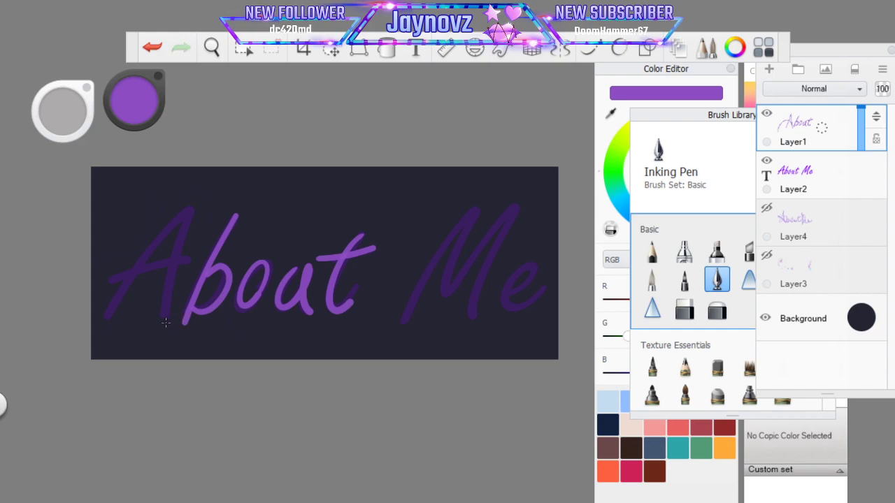
# Turn on Steady Stroke at 40 and ink a taller A reaching the canvas's lower edge with a curved crossbar, undoing earlier attempts
pyautogui.click(591, 53)
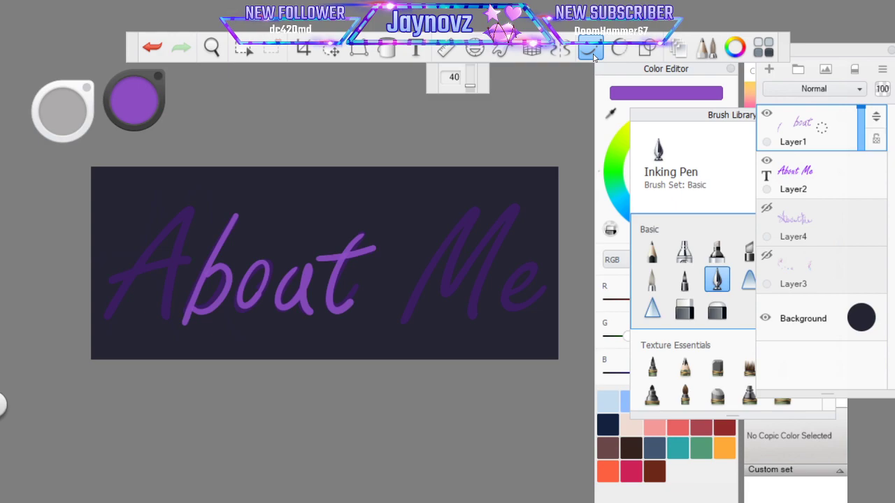
pyautogui.moveTo(90, 334)
pyautogui.mouseDown()
pyautogui.moveTo(185, 172)
pyautogui.moveTo(161, 334)
pyautogui.moveTo(174, 372)
pyautogui.moveTo(132, 262)
pyautogui.moveTo(39, 299)
pyautogui.mouseUp()
pyautogui.hotkey('ctrl', 'z')
pyautogui.moveTo(92, 360)
pyautogui.mouseDown()
pyautogui.moveTo(183, 162)
pyautogui.moveTo(175, 363)
pyautogui.moveTo(190, 362)
pyautogui.moveTo(138, 269)
pyautogui.moveTo(91, 257)
pyautogui.mouseUp()
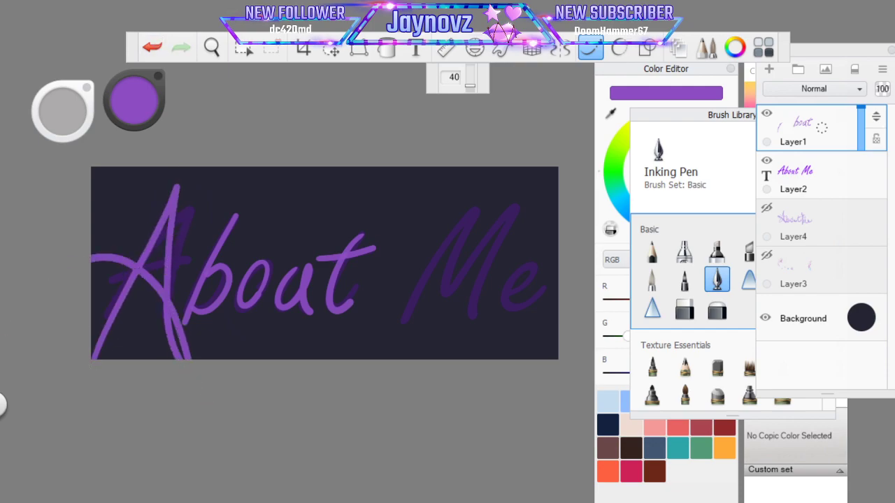
pyautogui.hotkey('ctrl', 'z')
pyautogui.moveTo(94, 361)
pyautogui.mouseDown()
pyautogui.moveTo(183, 181)
pyautogui.moveTo(176, 360)
pyautogui.moveTo(163, 312)
pyautogui.moveTo(90, 270)
pyautogui.mouseUp()
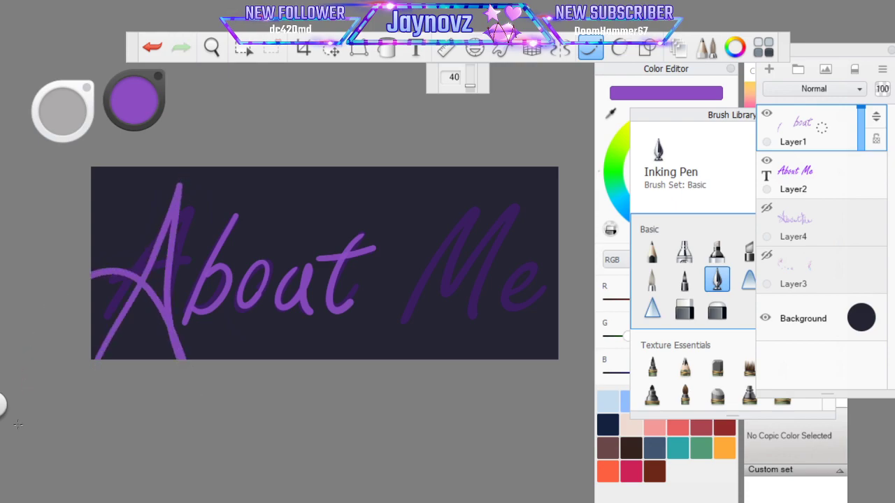
# Hide the Layer2 text guide to check the inked word, show it again, and make Layer1 active
pyautogui.click(766, 160)
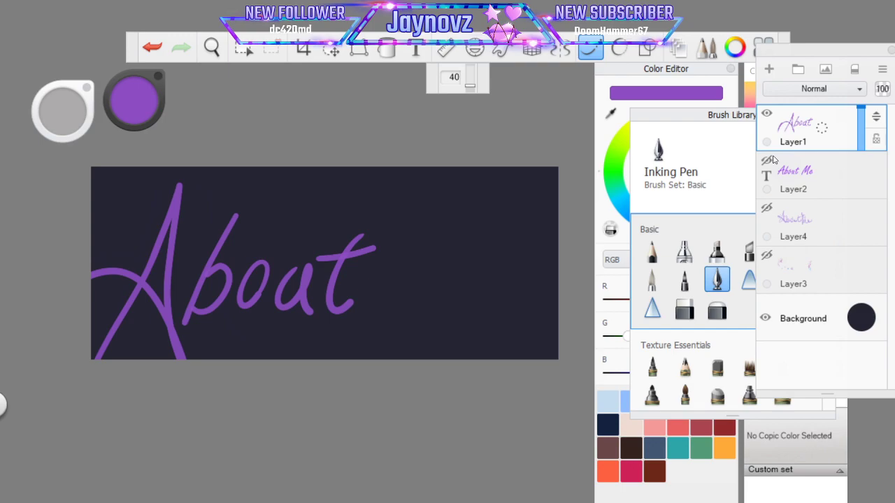
pyautogui.click(773, 158)
pyautogui.click(766, 160)
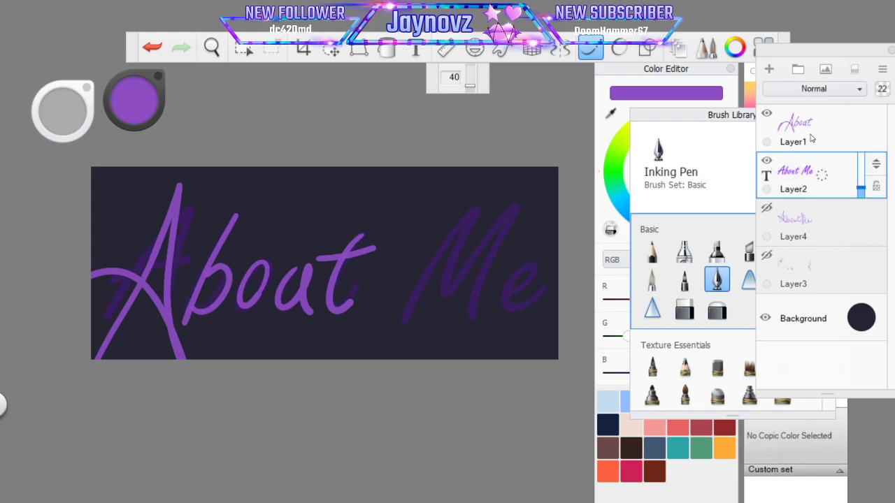
pyautogui.click(833, 132)
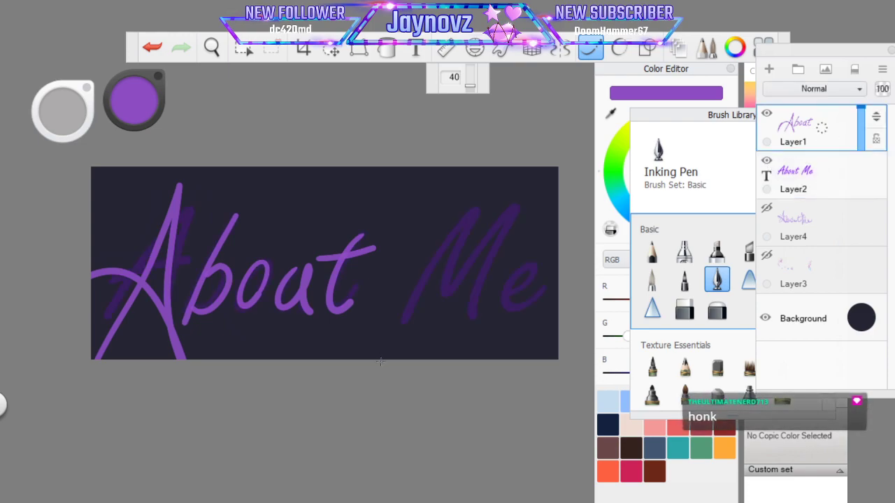
# Turn on Predictive Stroke at level 4 and ink a tall M over the guide down to the canvas's lower edge, undoing earlier attempts
pyautogui.moveTo(376, 362)
pyautogui.mouseDown()
pyautogui.moveTo(469, 178)
pyautogui.moveTo(443, 299)
pyautogui.moveTo(454, 301)
pyautogui.moveTo(521, 178)
pyautogui.moveTo(475, 388)
pyautogui.mouseUp()
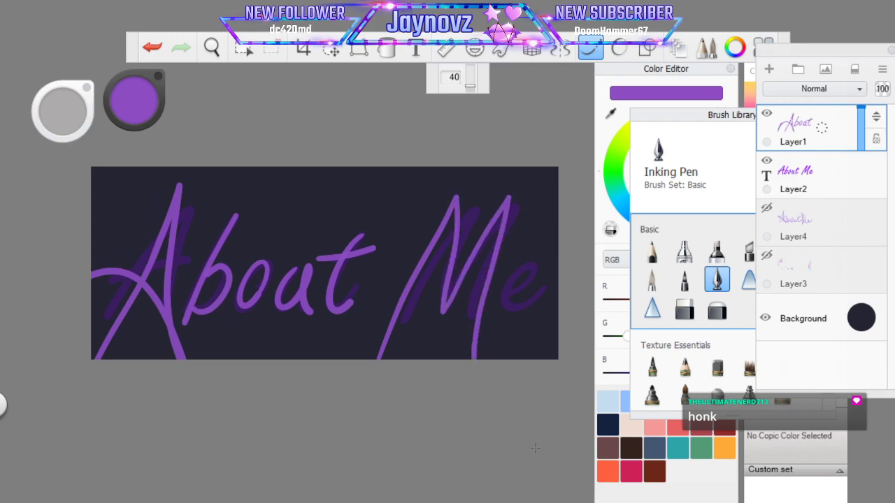
pyautogui.click(156, 46)
pyautogui.click(626, 49)
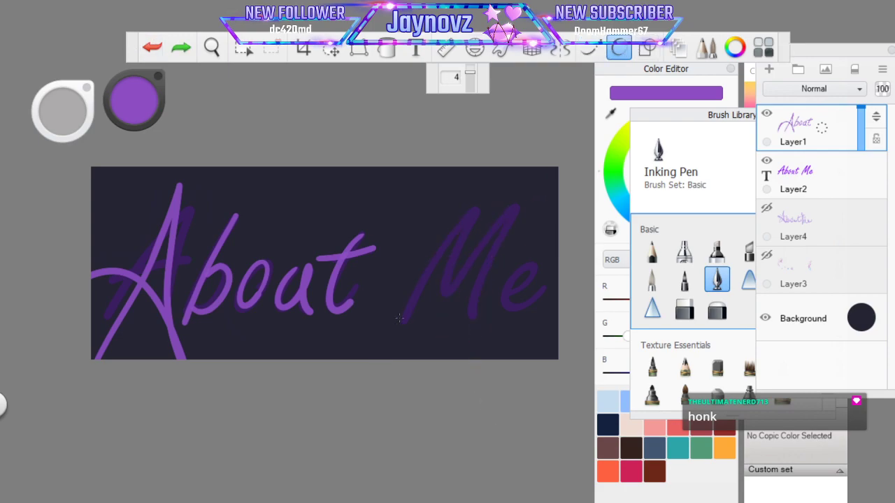
pyautogui.moveTo(397, 334)
pyautogui.mouseDown()
pyautogui.moveTo(477, 183)
pyautogui.moveTo(439, 314)
pyautogui.moveTo(528, 175)
pyautogui.moveTo(466, 357)
pyautogui.mouseUp()
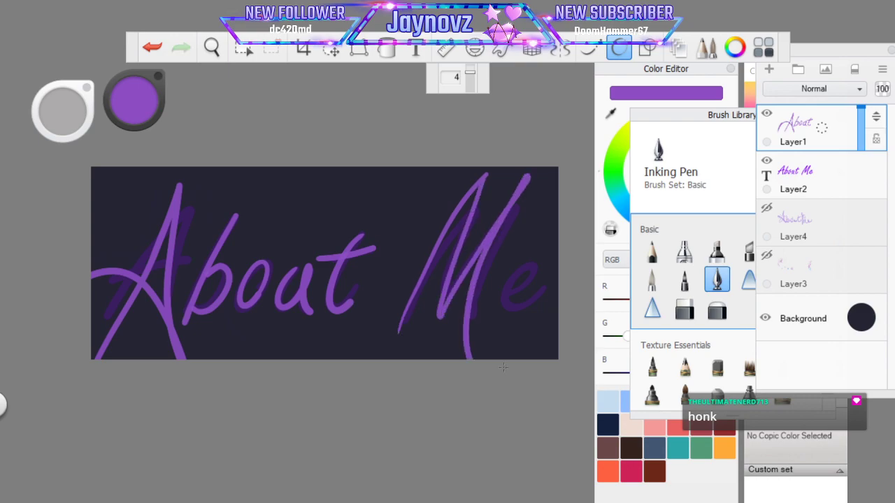
pyautogui.hotkey('ctrl', 'z')
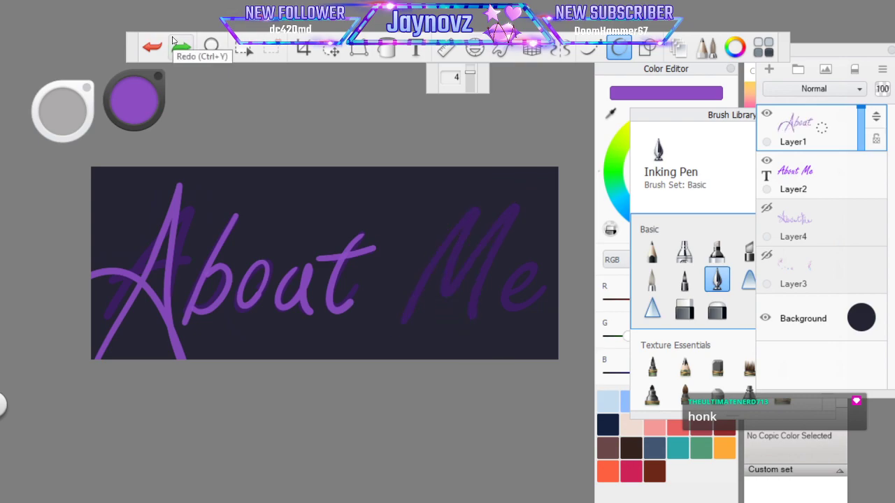
pyautogui.moveTo(394, 336)
pyautogui.mouseDown()
pyautogui.moveTo(475, 184)
pyautogui.moveTo(437, 333)
pyautogui.moveTo(516, 187)
pyautogui.moveTo(467, 358)
pyautogui.mouseUp()
pyautogui.click(395, 337)
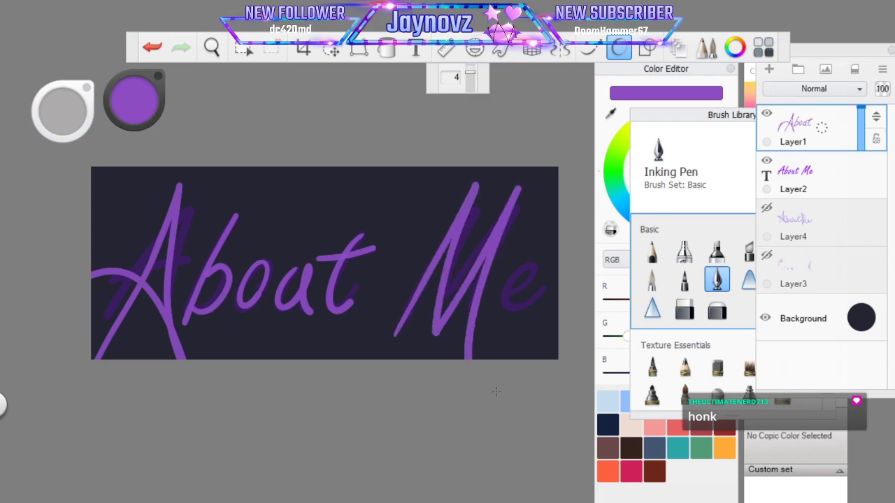
pyautogui.hotkey('ctrl', 'z')
pyautogui.moveTo(391, 338)
pyautogui.mouseDown()
pyautogui.moveTo(464, 203)
pyautogui.moveTo(500, 220)
pyautogui.moveTo(475, 357)
pyautogui.mouseUp()
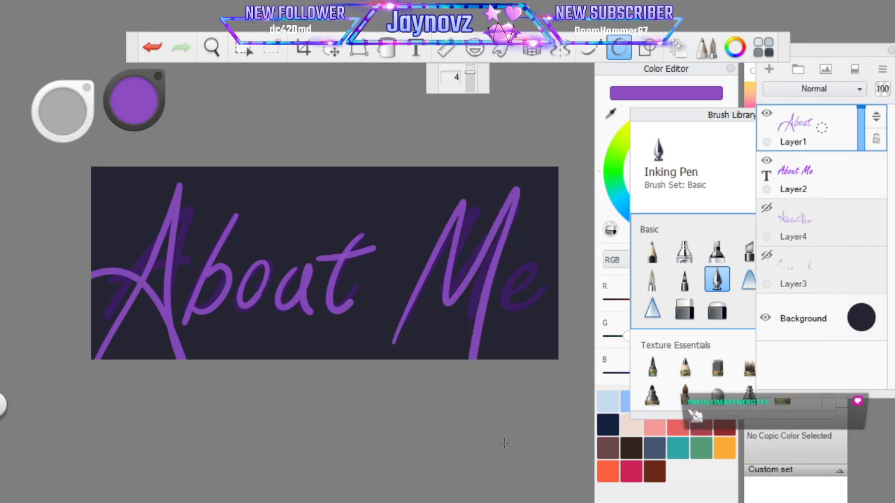
# Ink an e after the M with its tail running off the canvas edge, undoing the first attempt, and hide the Layer2 text guide
pyautogui.moveTo(510, 297)
pyautogui.mouseDown()
pyautogui.moveTo(514, 308)
pyautogui.moveTo(557, 318)
pyautogui.mouseUp()
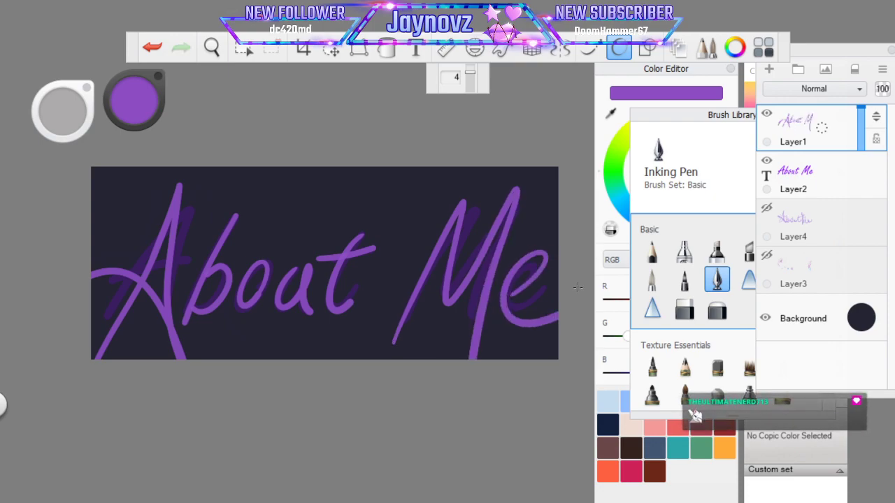
pyautogui.hotkey('ctrl', 'z')
pyautogui.moveTo(511, 296)
pyautogui.mouseDown()
pyautogui.moveTo(516, 278)
pyautogui.moveTo(560, 272)
pyautogui.mouseUp()
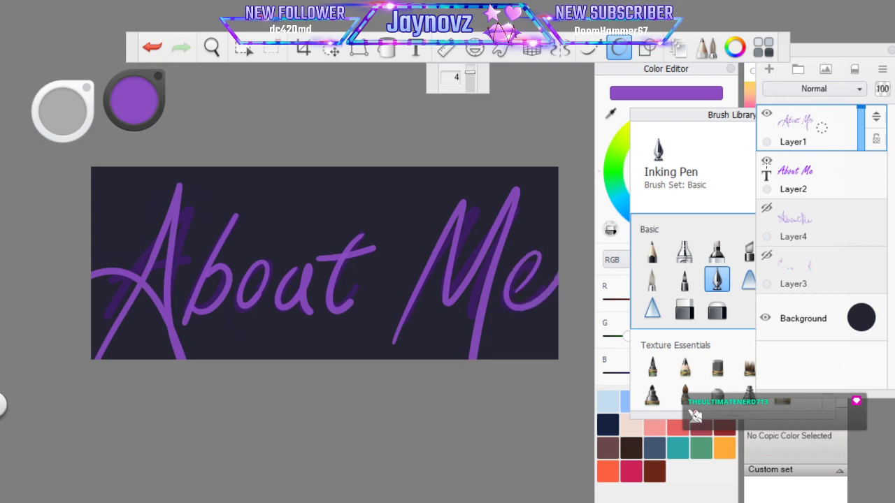
pyautogui.click(766, 161)
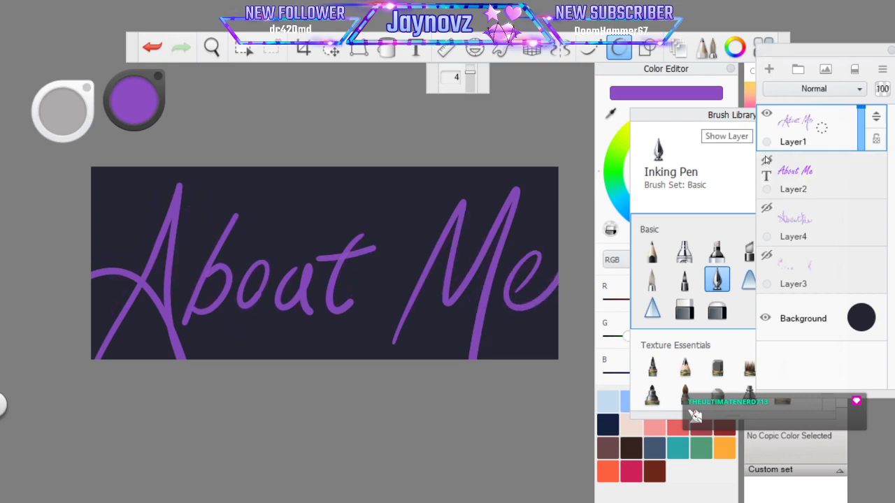
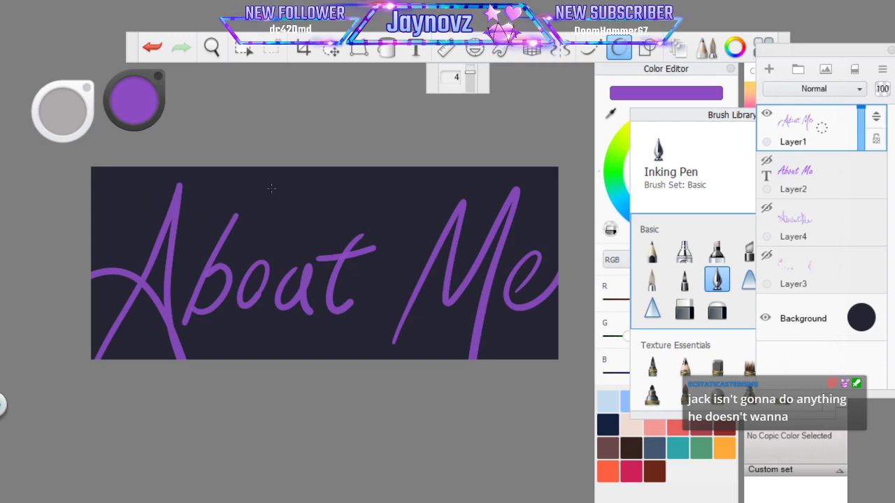
# Hide Layer1 and show Layer4 to examine the older About Me lettering up close around its A and b
pyautogui.click(766, 208)
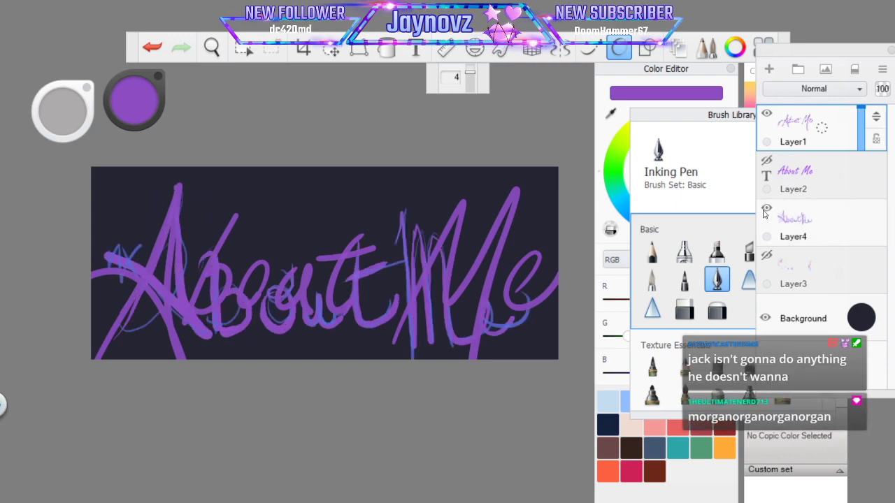
pyautogui.click(766, 206)
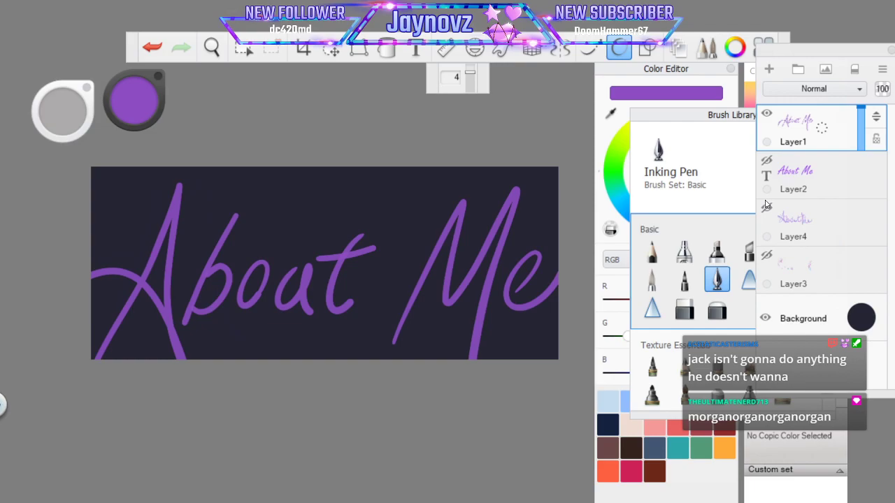
pyautogui.click(766, 113)
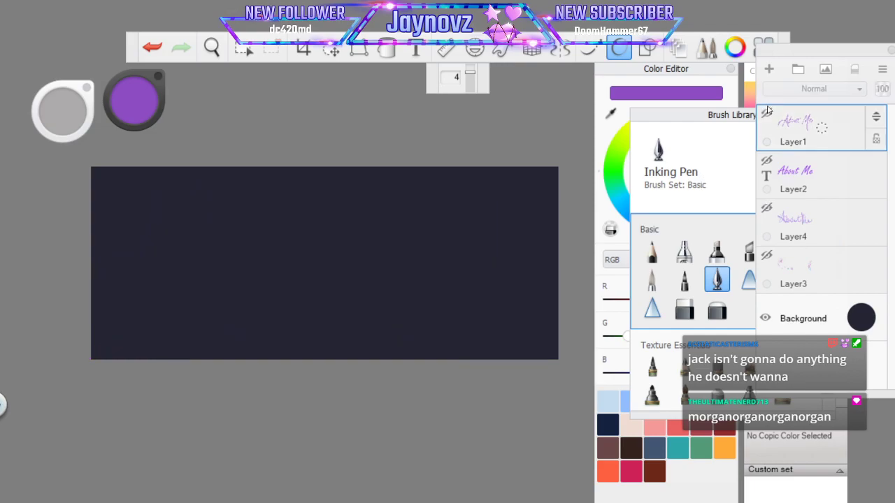
pyautogui.click(766, 206)
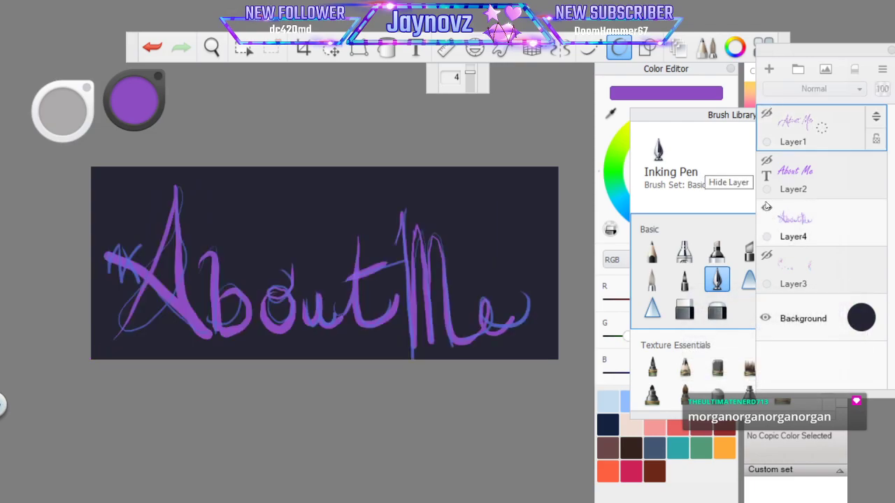
pyautogui.press('space')
pyautogui.moveTo(303, 263); pyautogui.dragTo(349, 303)
pyautogui.moveTo(325, 334); pyautogui.dragTo(481, 310)
pyautogui.moveTo(312, 315); pyautogui.dragTo(425, 209)
pyautogui.moveTo(339, 299); pyautogui.dragTo(336, 286)
pyautogui.click(360, 237)
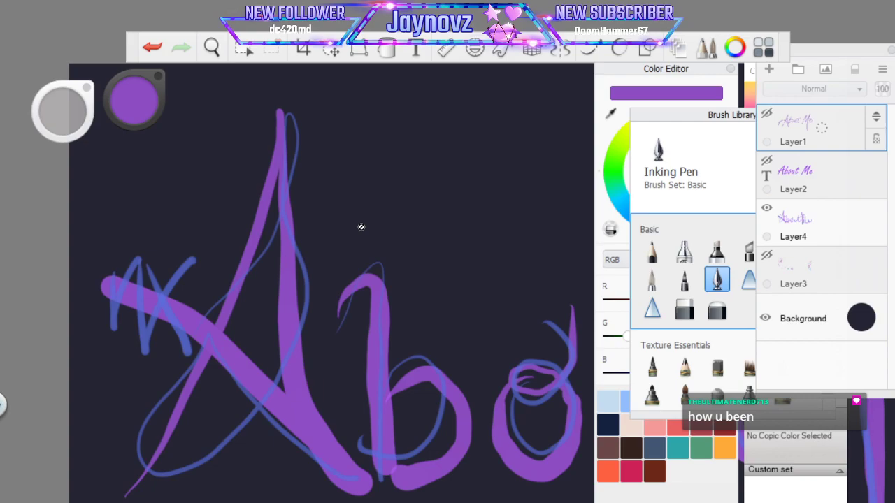
# Sample the blue from the thin sketch lines near Layer4's A and lighten it to RGB 90, 107, 204
pyautogui.click(611, 114)
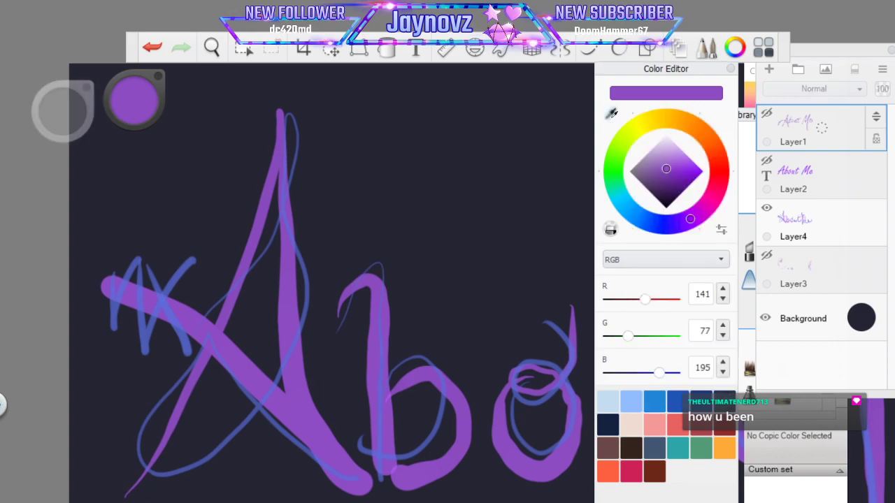
pyautogui.click(143, 333)
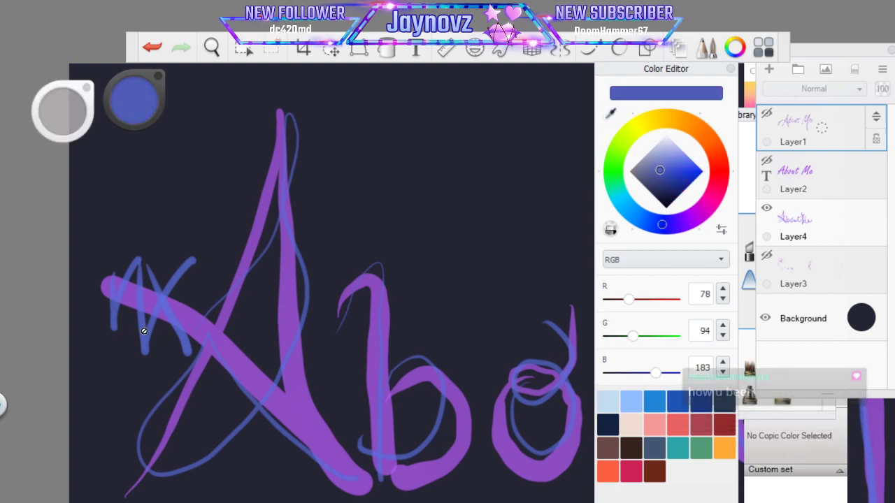
pyautogui.moveTo(132, 104)
pyautogui.mouseDown()
pyautogui.moveTo(135, 87)
pyautogui.moveTo(142, 102)
pyautogui.moveTo(138, 70)
pyautogui.mouseUp()
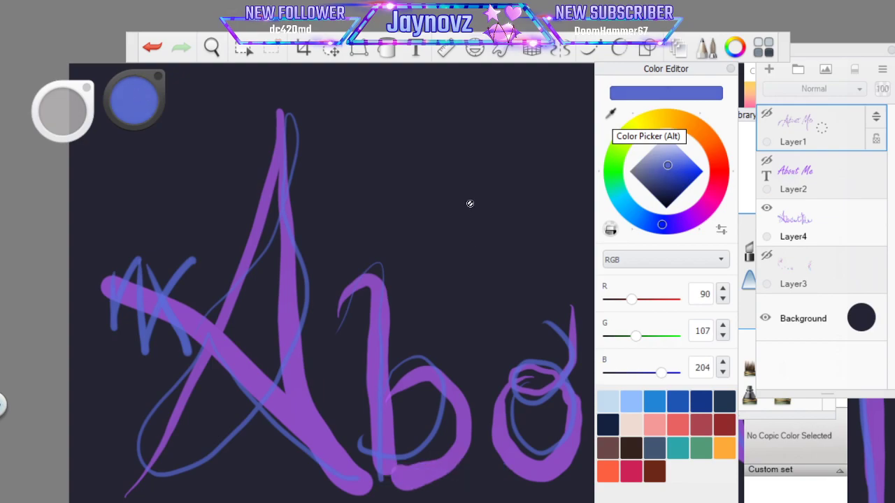
pyautogui.click(819, 226)
pyautogui.moveTo(344, 278)
pyautogui.mouseDown()
pyautogui.moveTo(437, 181)
pyautogui.moveTo(480, 210)
pyautogui.mouseUp()
pyautogui.hotkey('ctrl', 'z')
pyautogui.moveTo(269, 299)
pyautogui.mouseDown()
pyautogui.moveTo(367, 151)
pyautogui.moveTo(403, 207)
pyautogui.mouseUp()
pyautogui.click(159, 50)
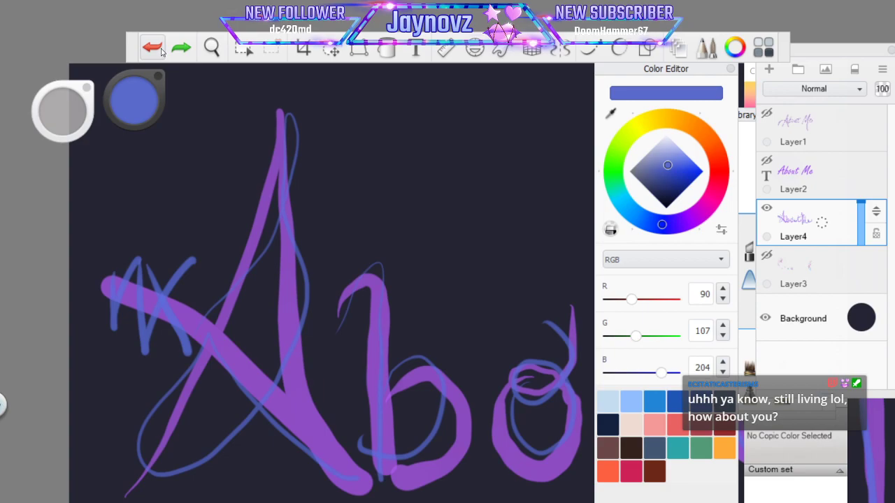
# Add a new layer above Layer1 and switch the visible lettering from Layer4 to Layer1
pyautogui.click(836, 124)
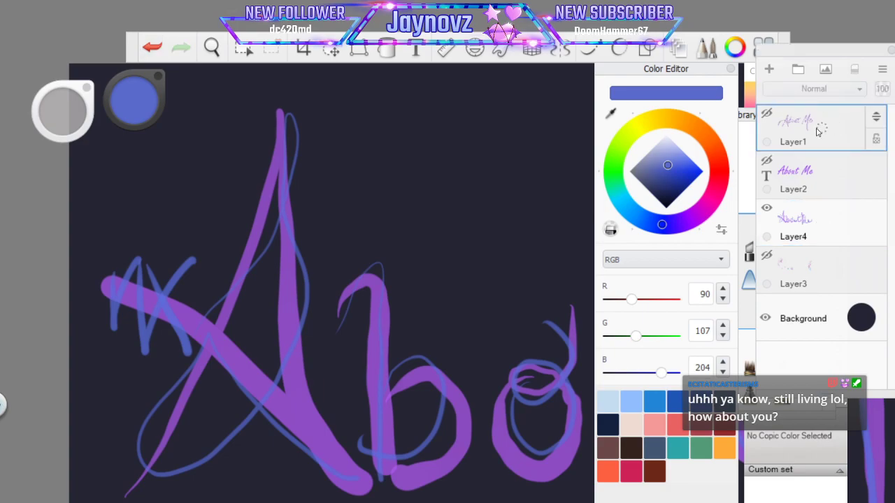
pyautogui.click(826, 70)
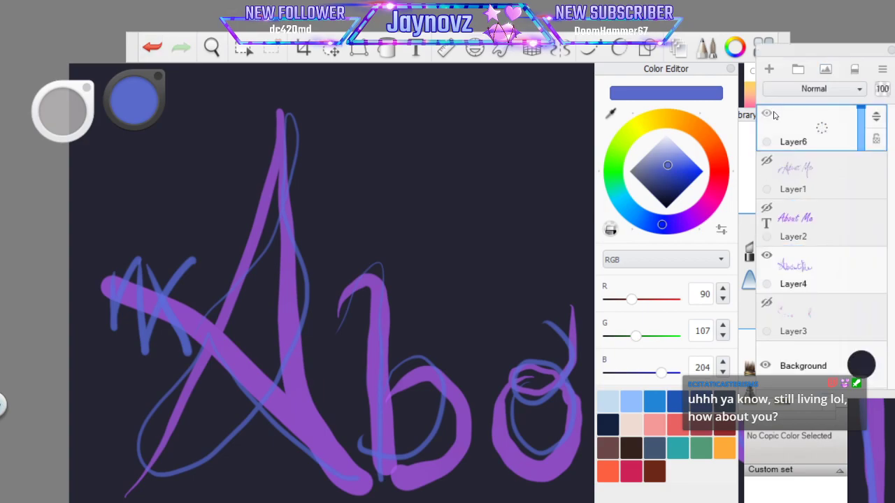
pyautogui.click(767, 160)
pyautogui.click(767, 255)
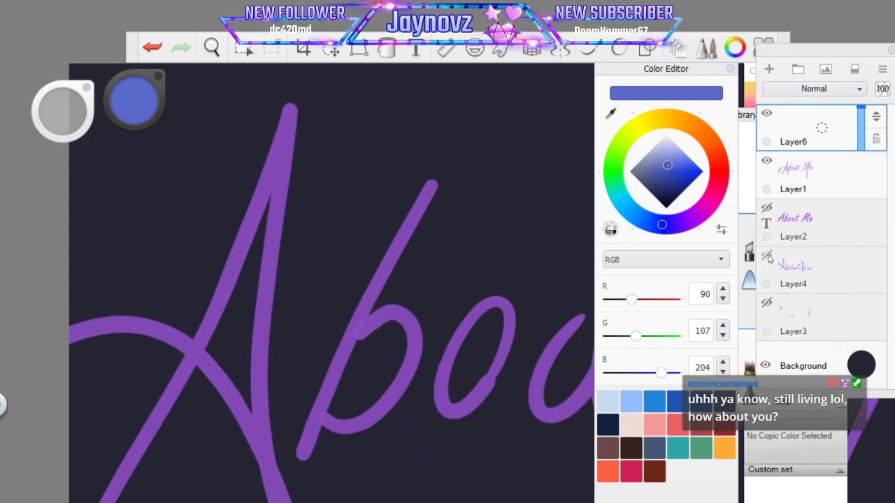
# Fit more of the lettering in view, shift the toolbar clear of the canvas, and turn on Predictive Stroke at level 4
pyautogui.click(211, 46)
pyautogui.moveTo(320, 165); pyautogui.dragTo(343, 249)
pyautogui.moveTo(535, 264); pyautogui.dragTo(408, 272)
pyautogui.moveTo(278, 271); pyautogui.dragTo(287, 312)
pyautogui.moveTo(340, 365)
pyautogui.mouseDown()
pyautogui.moveTo(324, 339)
pyautogui.moveTo(335, 342)
pyautogui.moveTo(341, 366)
pyautogui.mouseUp()
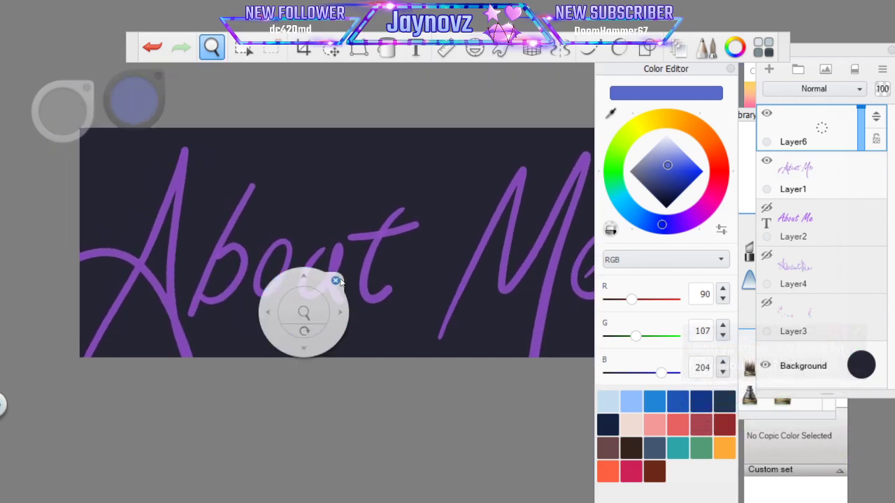
pyautogui.click(338, 275)
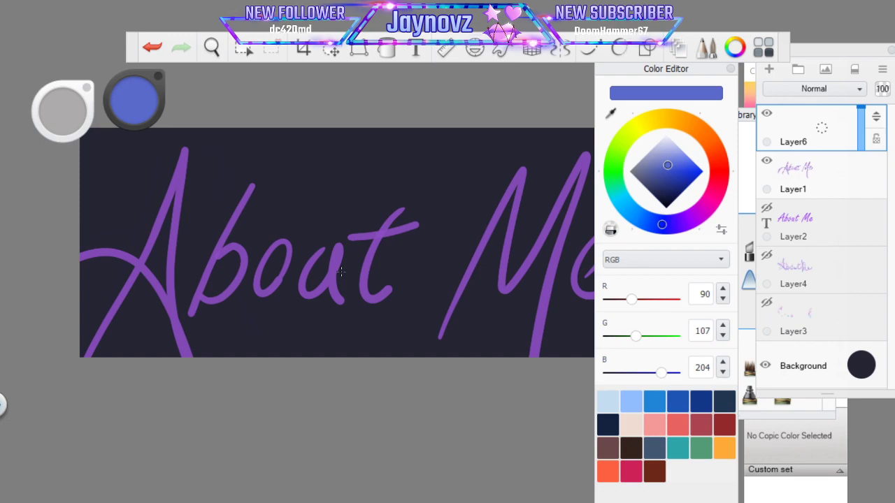
pyautogui.moveTo(780, 57); pyautogui.dragTo(771, 34)
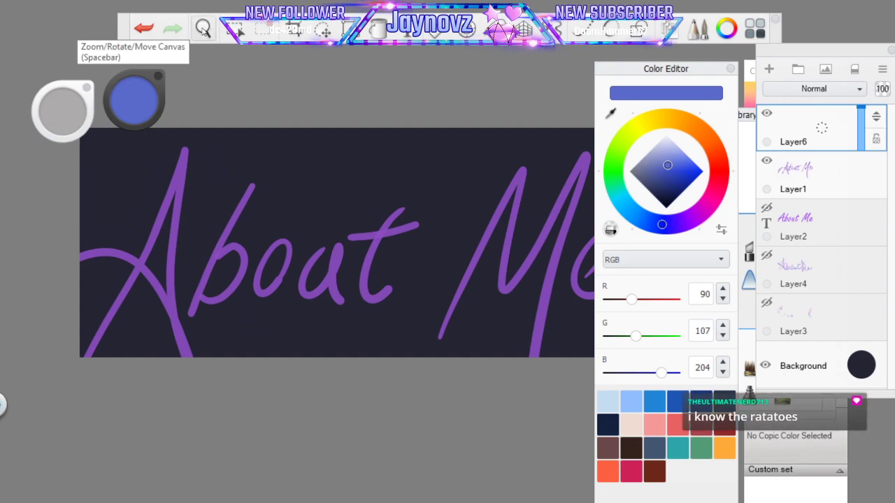
pyautogui.click(614, 34)
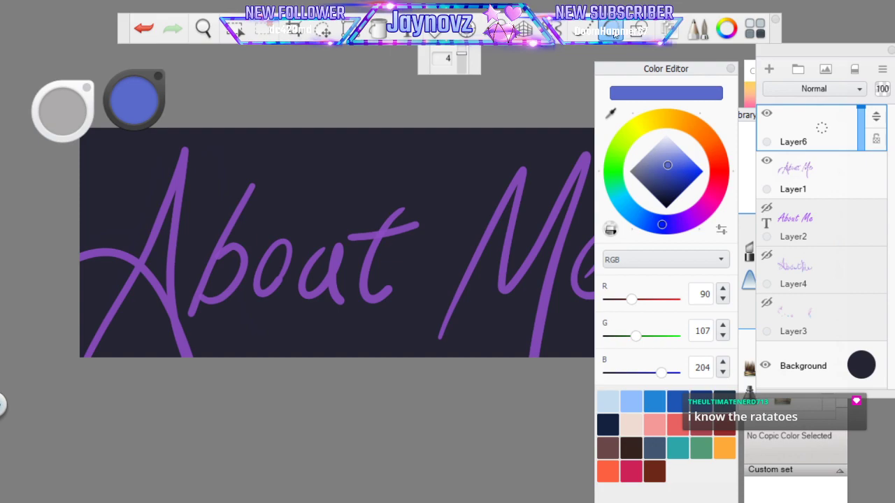
# Try a thin blue A on Layer6 over the purple A, undoing its strokes
pyautogui.moveTo(73, 114); pyautogui.dragTo(72, 109)
pyautogui.moveTo(72, 110); pyautogui.dragTo(71, 110)
pyautogui.moveTo(71, 381)
pyautogui.mouseDown()
pyautogui.moveTo(155, 194)
pyautogui.moveTo(183, 358)
pyautogui.moveTo(5, 357)
pyautogui.mouseUp()
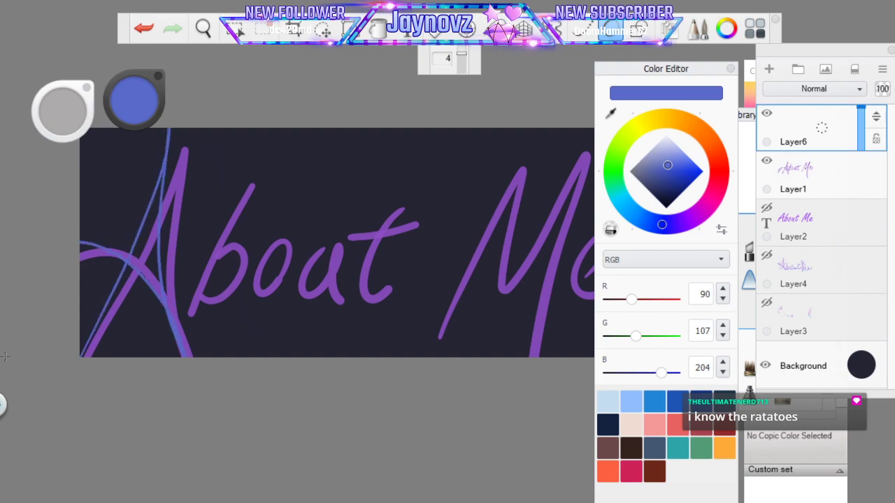
pyautogui.hotkey('ctrl', 'z')
pyautogui.hotkey('ctrl', 'z')
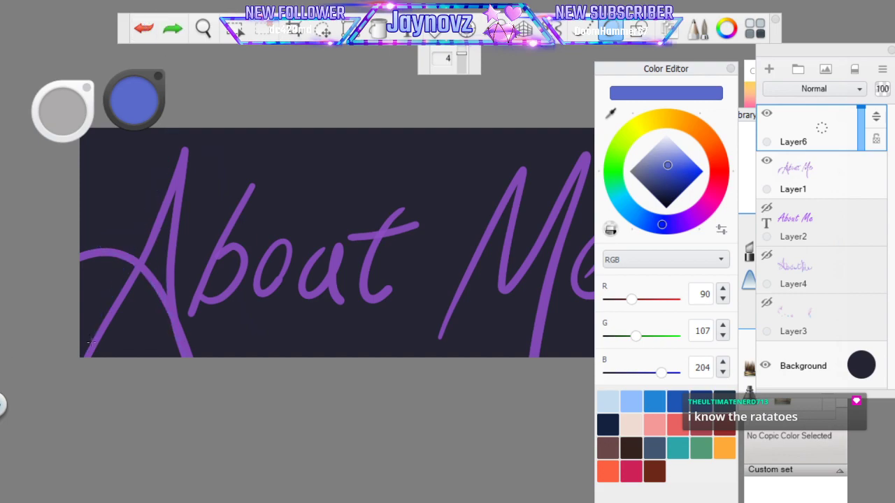
# Move Layer6 beneath Layer1 and try a blue Inking Pen stroke around the A, undoing it
pyautogui.moveTo(879, 123); pyautogui.dragTo(849, 208)
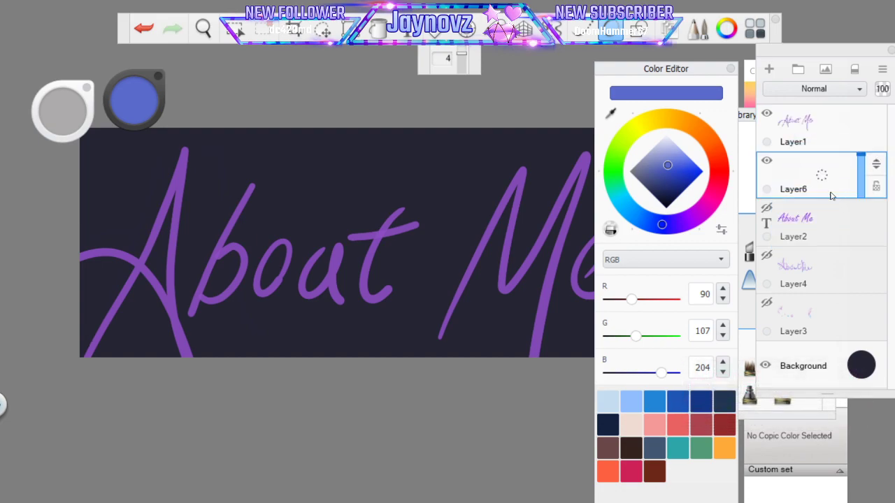
pyautogui.moveTo(114, 294)
pyautogui.mouseDown()
pyautogui.moveTo(179, 133)
pyautogui.moveTo(185, 353)
pyautogui.moveTo(151, 281)
pyautogui.moveTo(80, 235)
pyautogui.moveTo(5, 387)
pyautogui.mouseUp()
pyautogui.click(141, 31)
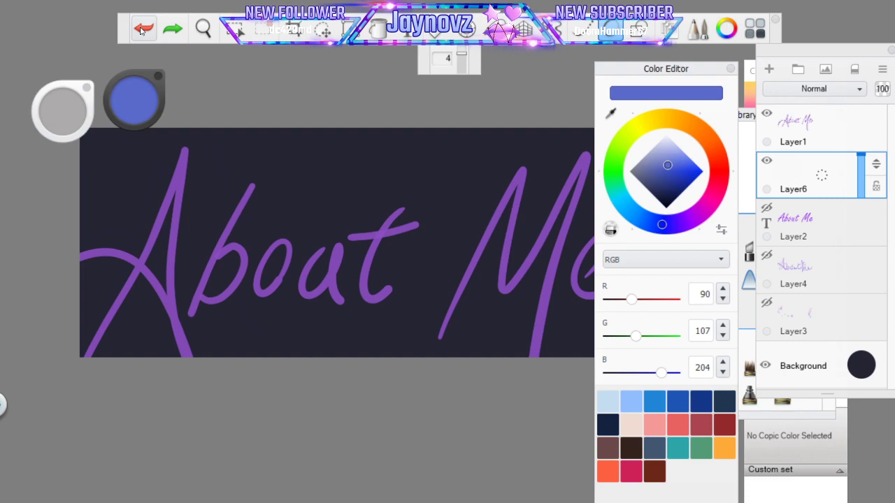
# Switch to the basic Paintbrush and paint a thick blue A with a curved crossbar behind the purple A on Layer6
pyautogui.moveTo(707, 74)
pyautogui.mouseDown()
pyautogui.moveTo(683, 100)
pyautogui.moveTo(763, 60)
pyautogui.moveTo(856, 54)
pyautogui.mouseUp()
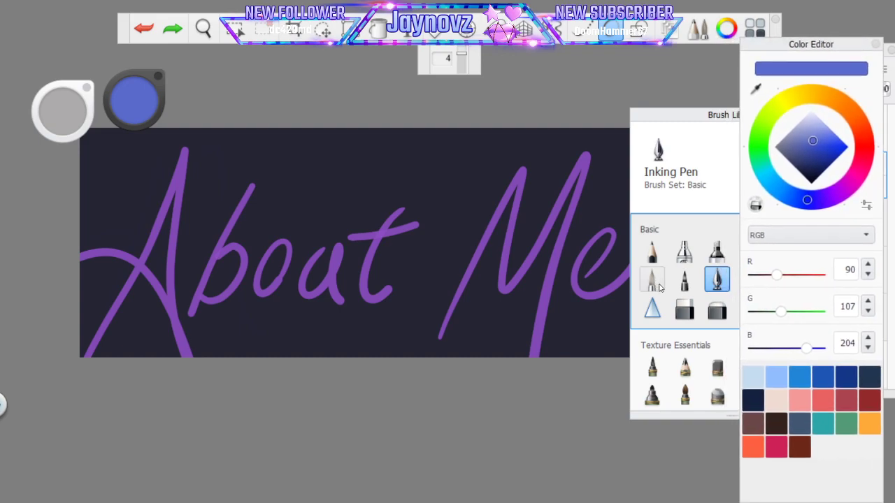
pyautogui.click(651, 279)
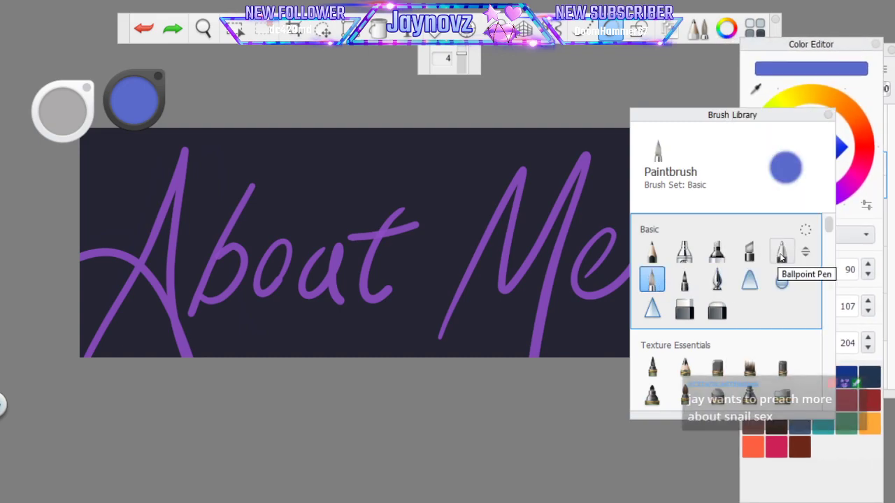
pyautogui.moveTo(82, 364)
pyautogui.mouseDown()
pyautogui.moveTo(104, 340)
pyautogui.moveTo(188, 133)
pyautogui.moveTo(178, 293)
pyautogui.moveTo(189, 353)
pyautogui.moveTo(133, 273)
pyautogui.moveTo(81, 246)
pyautogui.mouseUp()
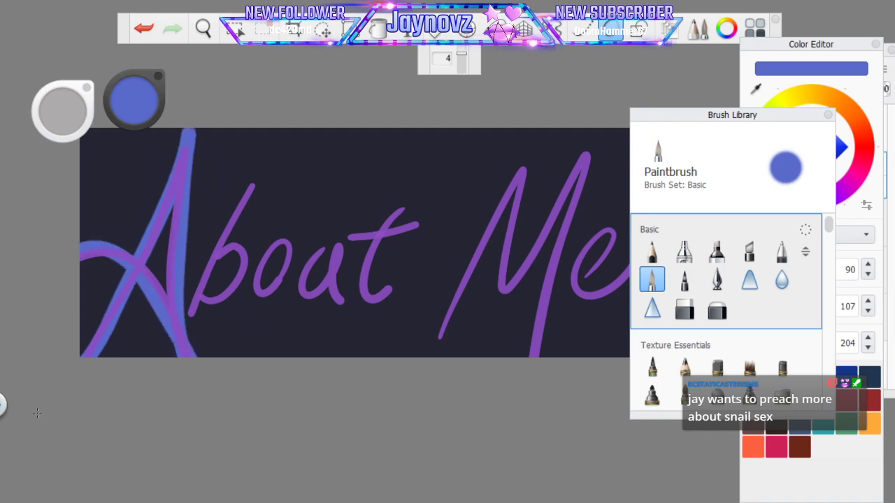
pyautogui.click(78, 118)
pyautogui.click(65, 112)
# Paint slightly offset blue letters b, o, u and t behind the purple ones on Layer6
pyautogui.moveTo(255, 180); pyautogui.dragTo(190, 304)
pyautogui.moveTo(205, 264)
pyautogui.mouseDown()
pyautogui.moveTo(251, 241)
pyautogui.moveTo(204, 265)
pyautogui.mouseUp()
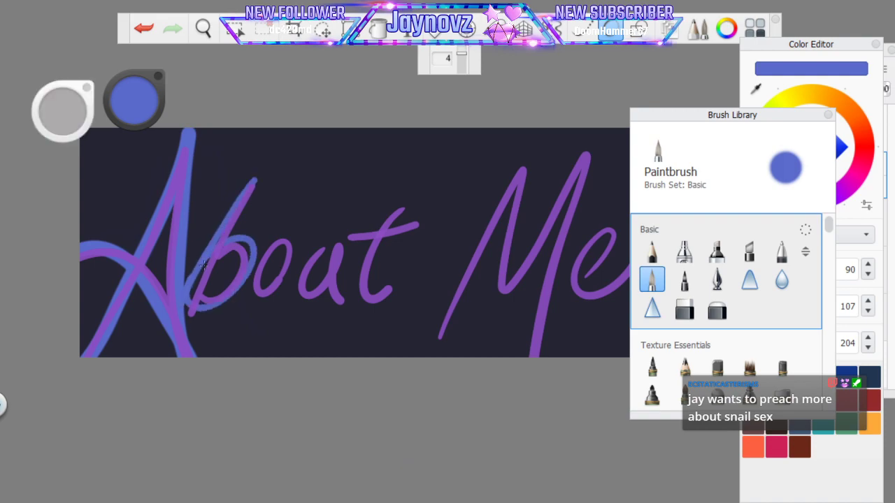
pyautogui.moveTo(278, 244)
pyautogui.mouseDown()
pyautogui.moveTo(285, 233)
pyautogui.moveTo(308, 290)
pyautogui.moveTo(359, 319)
pyautogui.mouseUp()
pyautogui.moveTo(343, 232); pyautogui.dragTo(438, 213)
pyautogui.moveTo(408, 204); pyautogui.dragTo(397, 320)
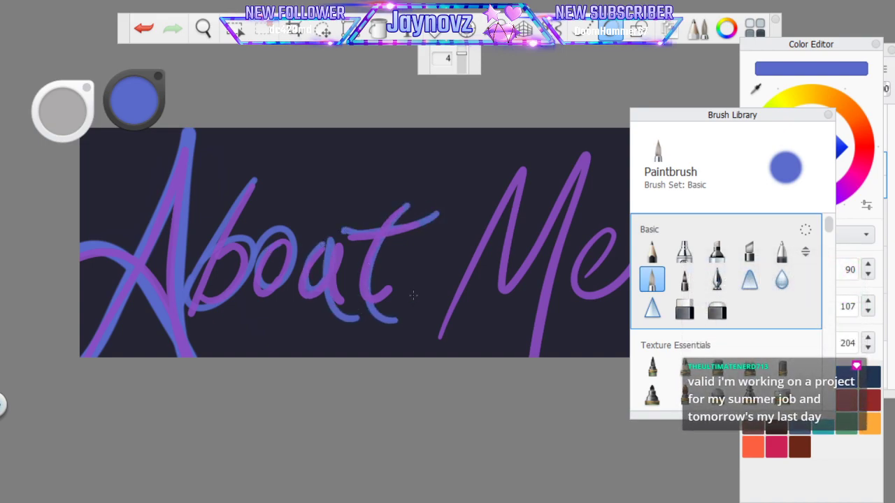
# Undo the last blue t stroke and repaint the t's stem behind the purple t on Layer6
pyautogui.hotkey('ctrl', 'z')
pyautogui.moveTo(404, 207)
pyautogui.mouseDown()
pyautogui.moveTo(385, 242)
pyautogui.moveTo(389, 288)
pyautogui.mouseUp()
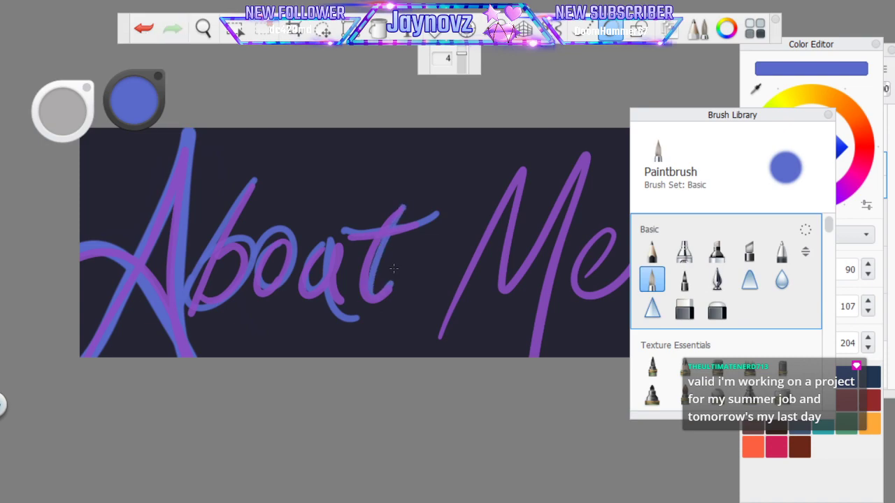
pyautogui.press('space')
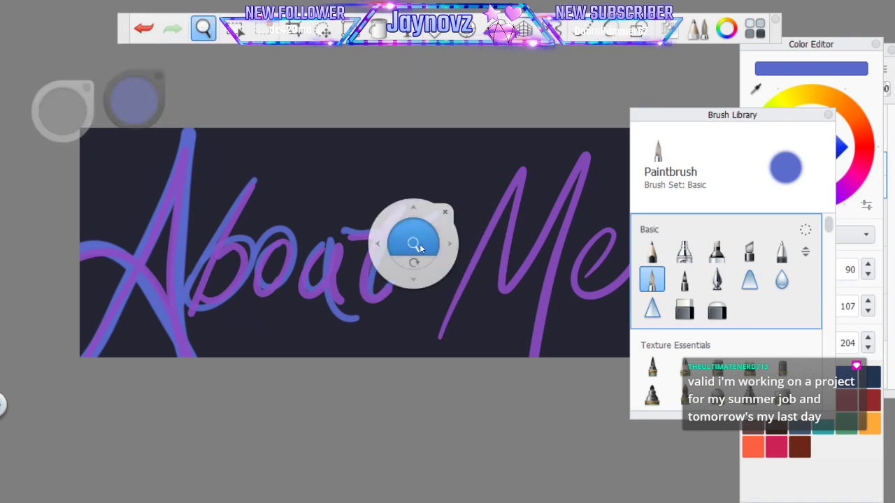
pyautogui.moveTo(415, 246); pyautogui.dragTo(419, 300)
pyautogui.moveTo(578, 324); pyautogui.dragTo(458, 331)
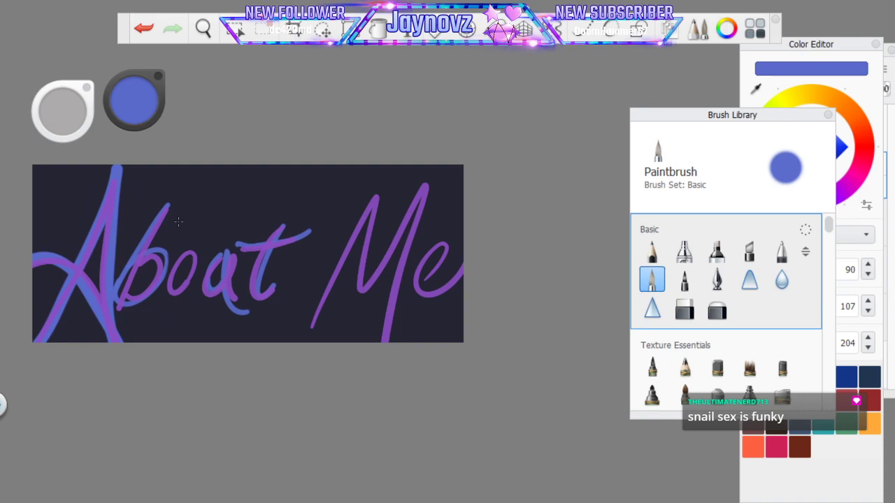
# Repaint the blue o and add slightly offset blue letters M and e behind the purple ones on Layer6
pyautogui.moveTo(179, 262); pyautogui.dragTo(176, 261)
pyautogui.click(145, 29)
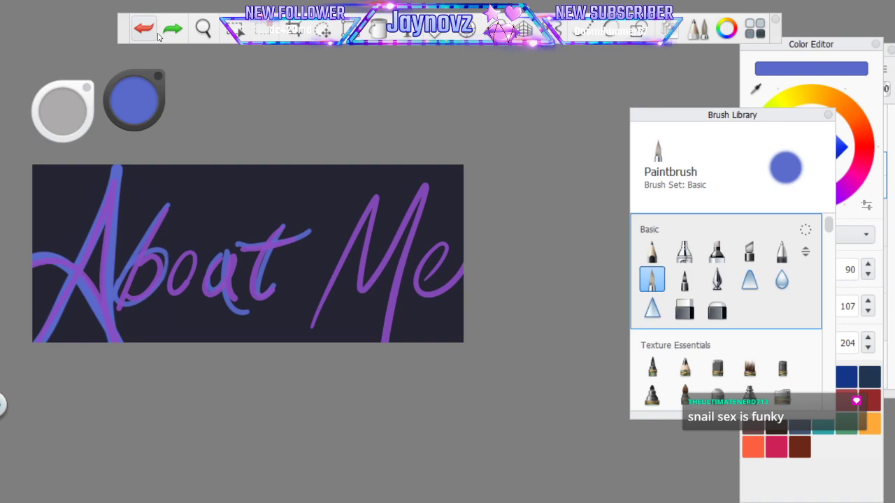
pyautogui.click(614, 27)
pyautogui.moveTo(183, 258); pyautogui.dragTo(174, 261)
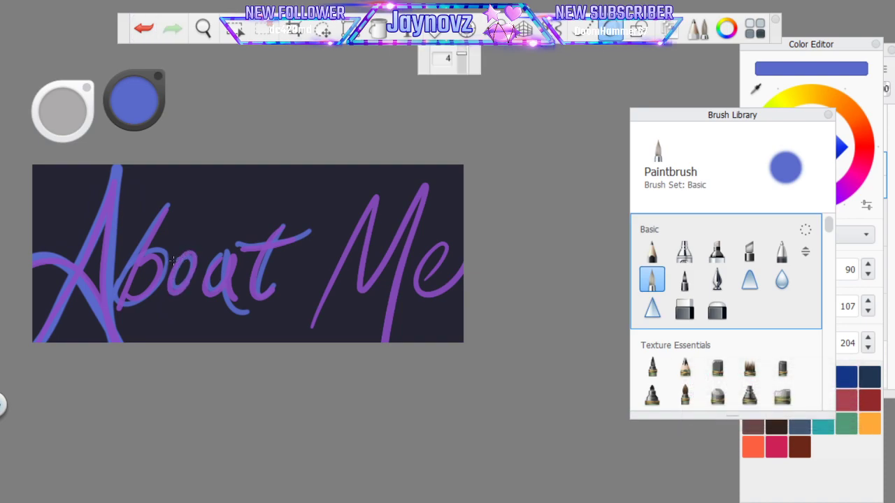
pyautogui.moveTo(305, 336)
pyautogui.mouseDown()
pyautogui.moveTo(370, 183)
pyautogui.moveTo(355, 308)
pyautogui.moveTo(420, 189)
pyautogui.moveTo(393, 341)
pyautogui.mouseUp()
pyautogui.moveTo(423, 285)
pyautogui.mouseDown()
pyautogui.moveTo(435, 274)
pyautogui.moveTo(447, 297)
pyautogui.moveTo(464, 279)
pyautogui.mouseUp()
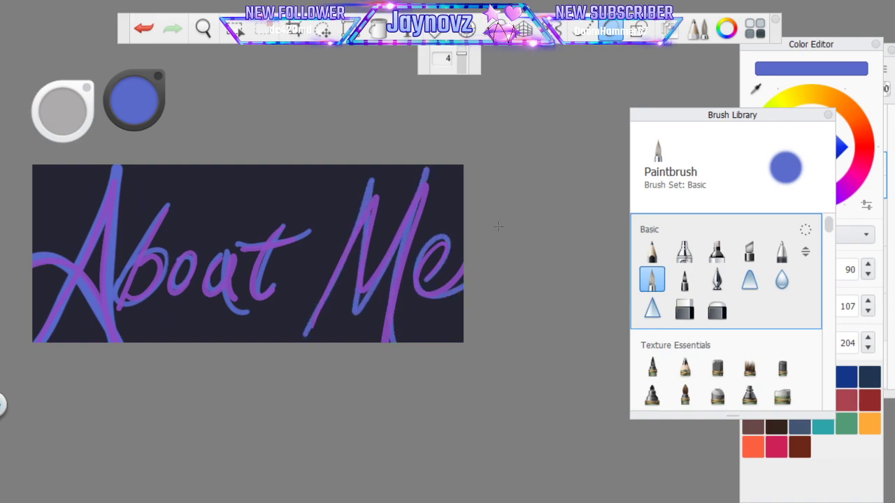
# Move the Color Editor clear of the layer list and reduce Layer6's opacity to 89
pyautogui.moveTo(852, 47); pyautogui.dragTo(676, 51)
pyautogui.click(847, 56)
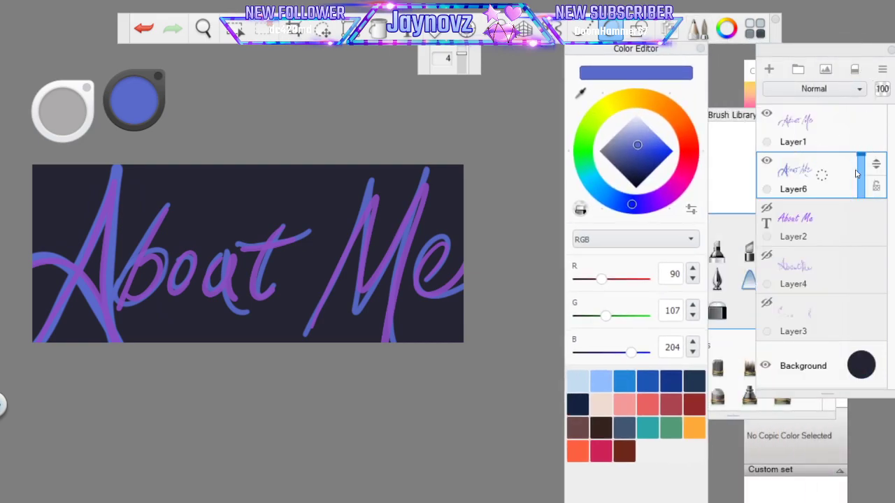
pyautogui.moveTo(862, 158)
pyautogui.mouseDown()
pyautogui.moveTo(862, 177)
pyautogui.moveTo(862, 168)
pyautogui.mouseUp()
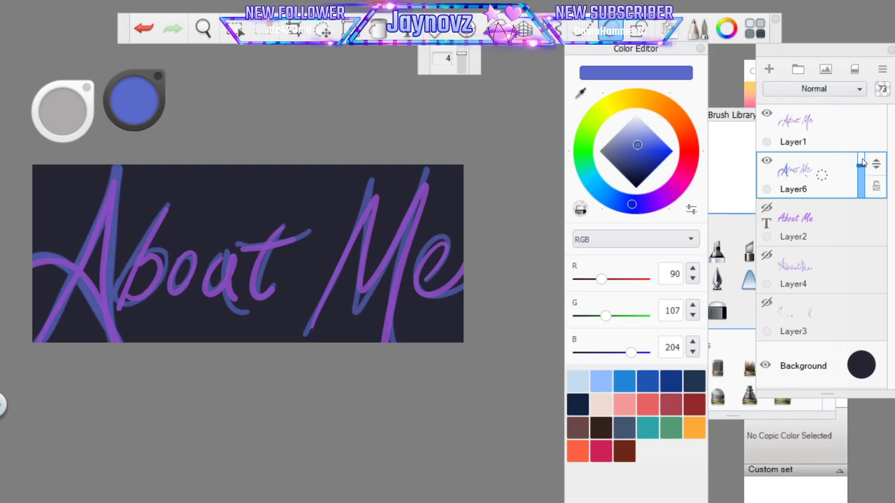
pyautogui.moveTo(862, 167); pyautogui.dragTo(863, 163)
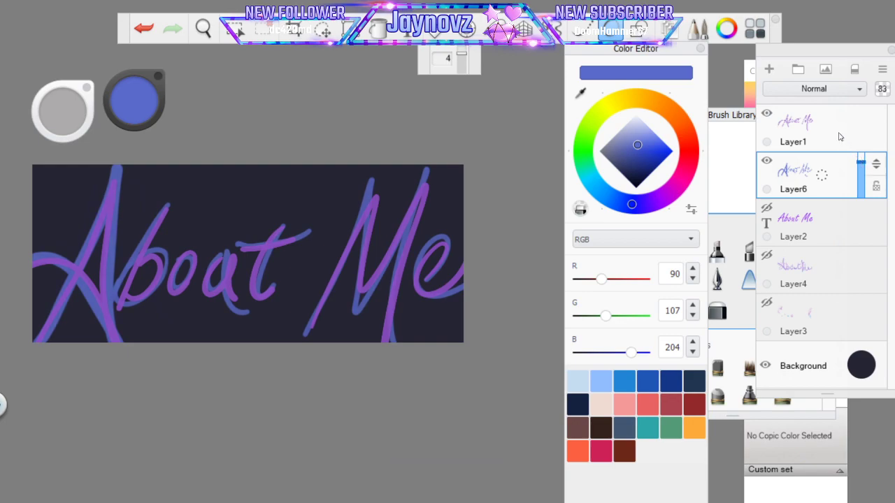
pyautogui.moveTo(865, 162); pyautogui.dragTo(864, 158)
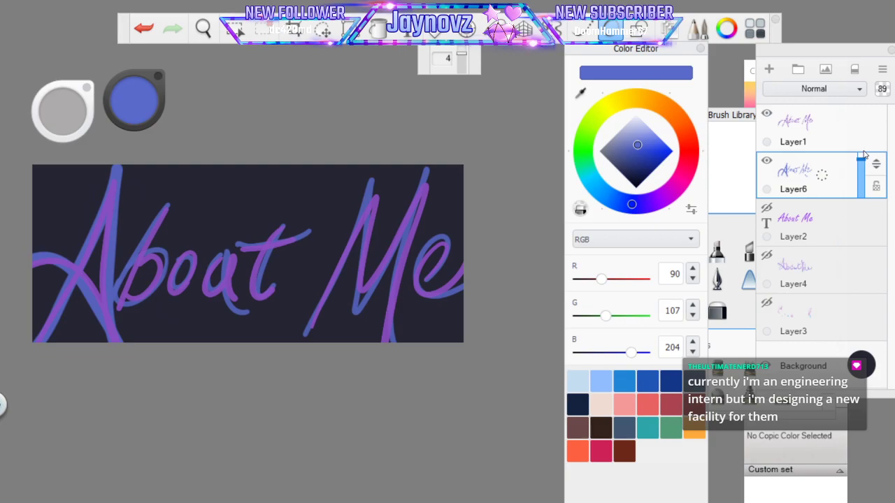
# Compare the new lettering with the earlier Layer4 version by toggling the visibility of Layer4, Layer6 and Layer1
pyautogui.click(766, 253)
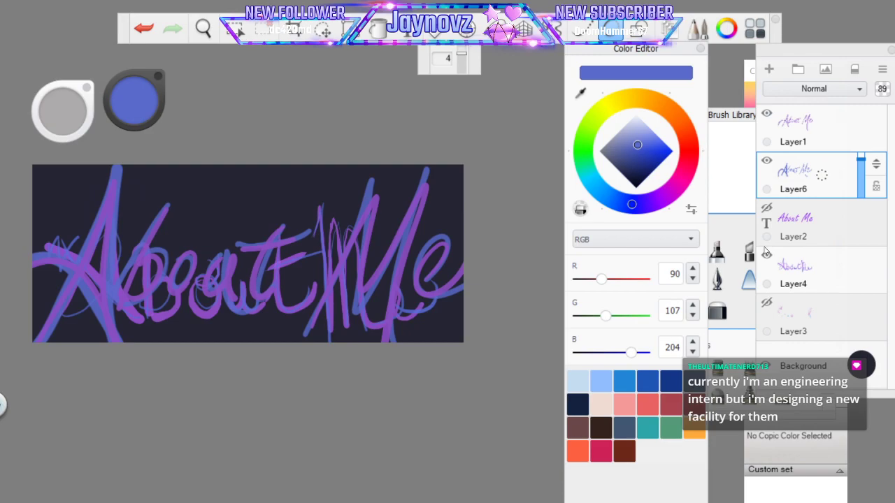
pyautogui.click(766, 161)
pyautogui.click(766, 114)
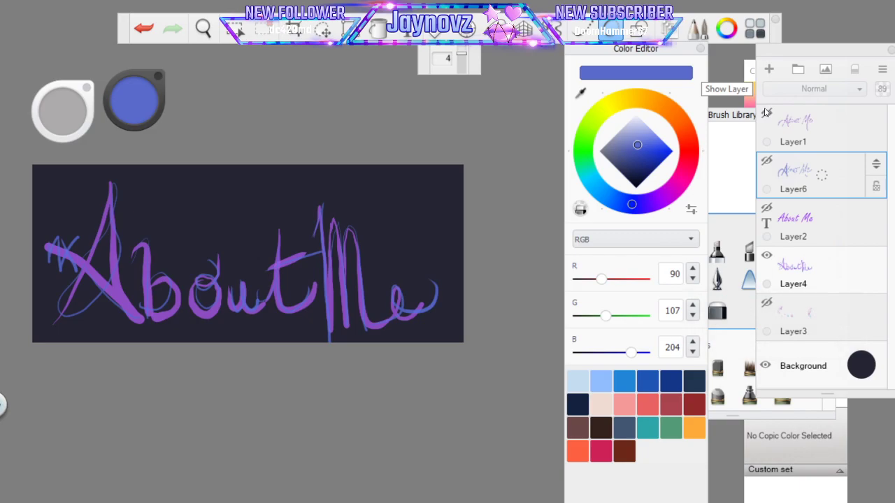
pyautogui.click(766, 114)
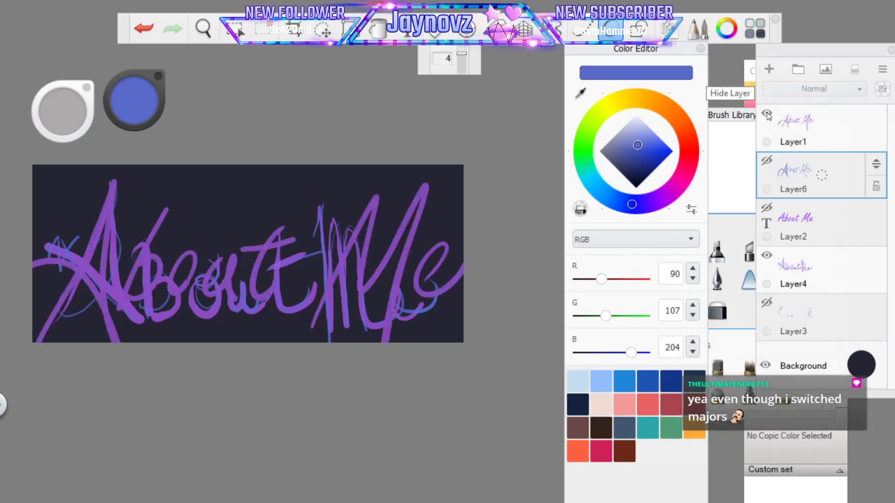
pyautogui.click(766, 254)
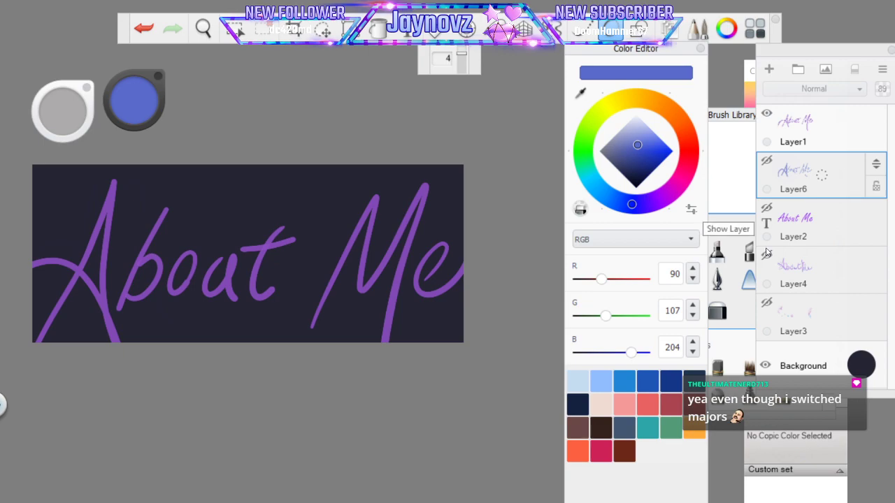
pyautogui.click(765, 161)
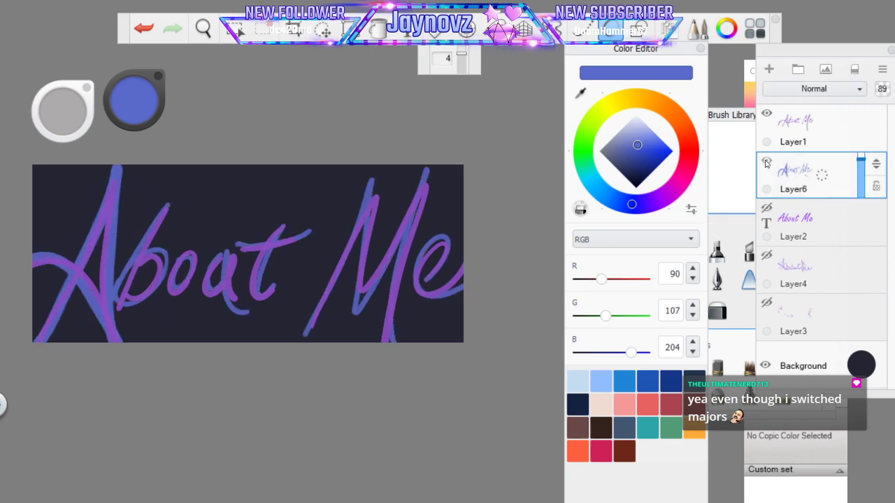
# Add a new layer above Layer1 and choose the basic Ballpoint Pen in light blue, RGB 90, 168, 204
pyautogui.click(832, 133)
pyautogui.click(828, 67)
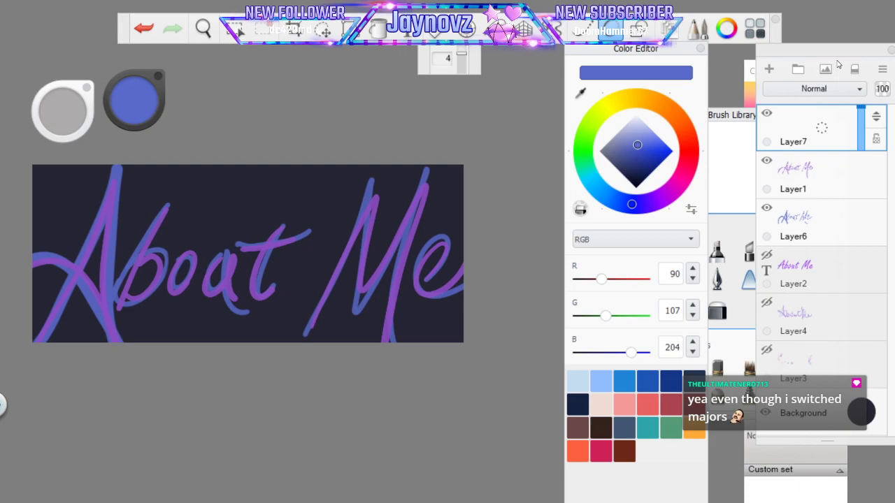
pyautogui.click(598, 182)
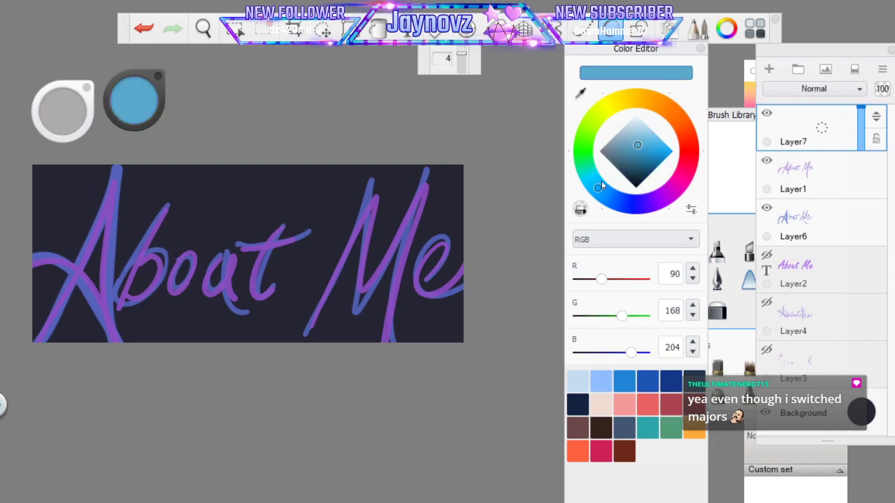
pyautogui.click(734, 116)
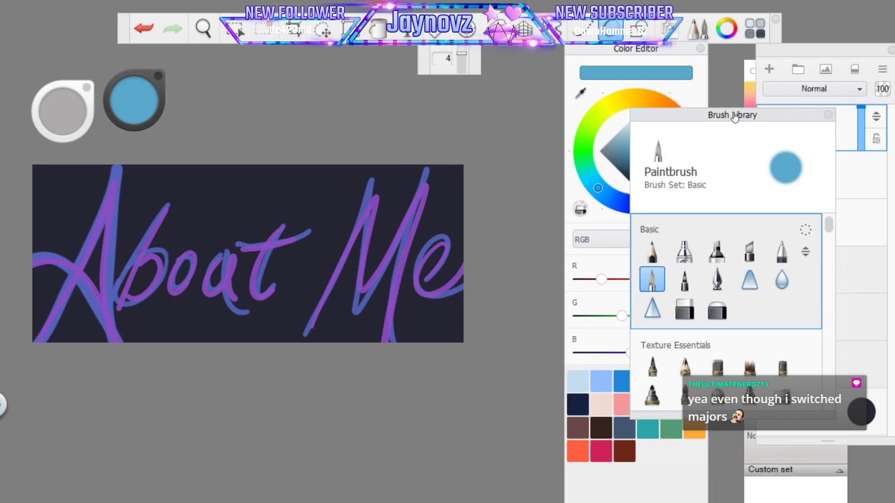
pyautogui.click(775, 252)
# Try light blue Ballpoint Pen strokes across the lettering, undoing them along with the new layer
pyautogui.moveTo(77, 120)
pyautogui.mouseDown()
pyautogui.moveTo(60, 111)
pyautogui.moveTo(65, 119)
pyautogui.mouseUp()
pyautogui.moveTo(269, 203); pyautogui.dragTo(334, 274)
pyautogui.click(147, 30)
pyautogui.moveTo(73, 116); pyautogui.dragTo(73, 116)
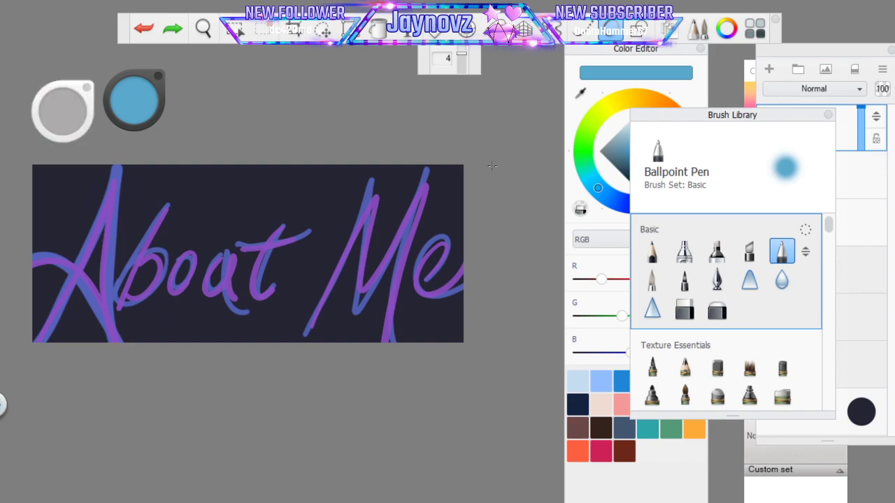
pyautogui.moveTo(227, 283)
pyautogui.mouseDown()
pyautogui.moveTo(260, 218)
pyautogui.moveTo(385, 262)
pyautogui.mouseUp()
pyautogui.click(154, 26)
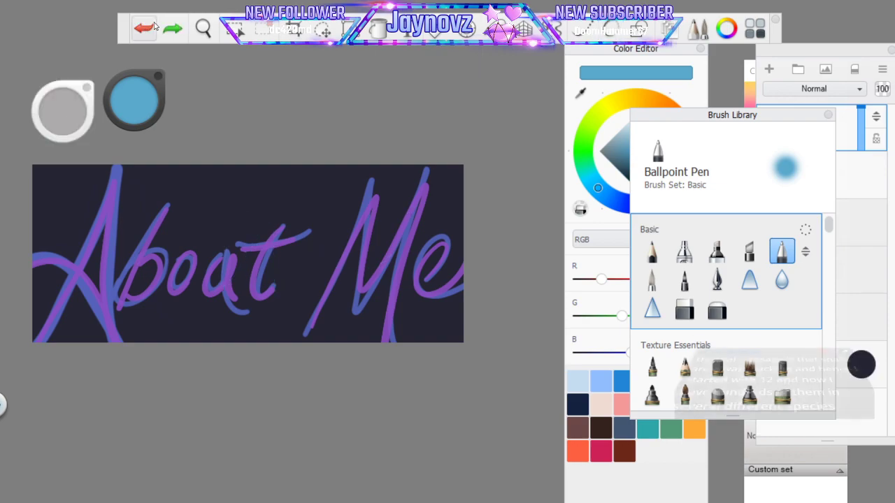
# Try long light blue sketch strokes on the outer side of the A, undoing them
pyautogui.click(204, 34)
pyautogui.moveTo(121, 273); pyautogui.dragTo(254, 282)
pyautogui.moveTo(185, 312); pyautogui.dragTo(300, 259)
pyautogui.moveTo(147, 311); pyautogui.dragTo(226, 370)
pyautogui.moveTo(325, 273)
pyautogui.mouseDown()
pyautogui.moveTo(329, 261)
pyautogui.moveTo(319, 321)
pyautogui.moveTo(327, 263)
pyautogui.mouseUp()
pyautogui.click(329, 249)
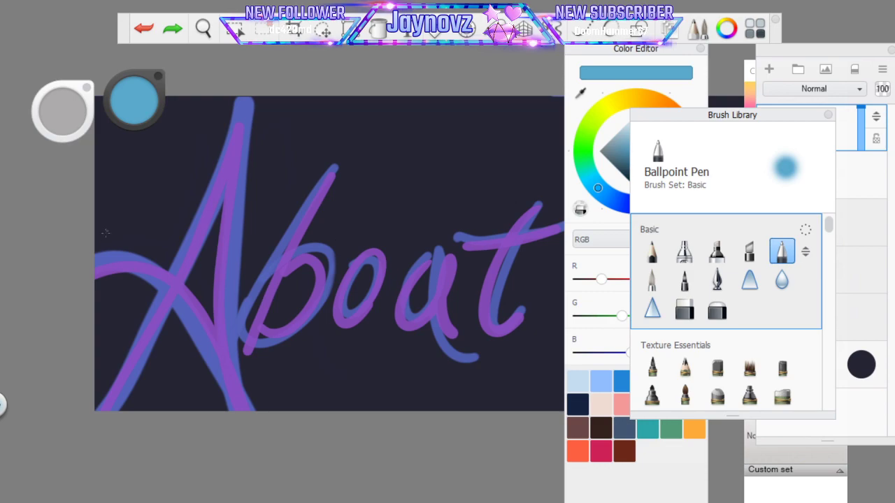
pyautogui.moveTo(139, 179); pyautogui.dragTo(96, 243)
pyautogui.moveTo(157, 157); pyautogui.dragTo(95, 263)
pyautogui.moveTo(97, 181); pyautogui.dragTo(140, 312)
pyautogui.moveTo(113, 183); pyautogui.dragTo(145, 297)
pyautogui.moveTo(116, 160); pyautogui.dragTo(175, 323)
pyautogui.click(144, 28)
pyautogui.click(148, 31)
pyautogui.click(151, 31)
pyautogui.click(154, 32)
# Sketch light blue curved strokes crossed by short hatch lines along the canvas edge beside the A
pyautogui.moveTo(78, 114); pyautogui.dragTo(74, 116)
pyautogui.moveTo(114, 172)
pyautogui.mouseDown()
pyautogui.moveTo(95, 242)
pyautogui.moveTo(95, 202)
pyautogui.mouseUp()
pyautogui.moveTo(118, 171); pyautogui.dragTo(97, 255)
pyautogui.moveTo(112, 199); pyautogui.dragTo(99, 290)
pyautogui.moveTo(109, 192); pyautogui.dragTo(108, 311)
pyautogui.moveTo(104, 227); pyautogui.dragTo(133, 343)
pyautogui.moveTo(97, 245); pyautogui.dragTo(132, 282)
pyautogui.moveTo(97, 232); pyautogui.dragTo(127, 268)
pyautogui.moveTo(99, 211); pyautogui.dragTo(136, 255)
pyautogui.moveTo(97, 189); pyautogui.dragTo(140, 243)
pyautogui.moveTo(104, 184)
pyautogui.mouseDown()
pyautogui.moveTo(139, 231)
pyautogui.moveTo(141, 220)
pyautogui.mouseUp()
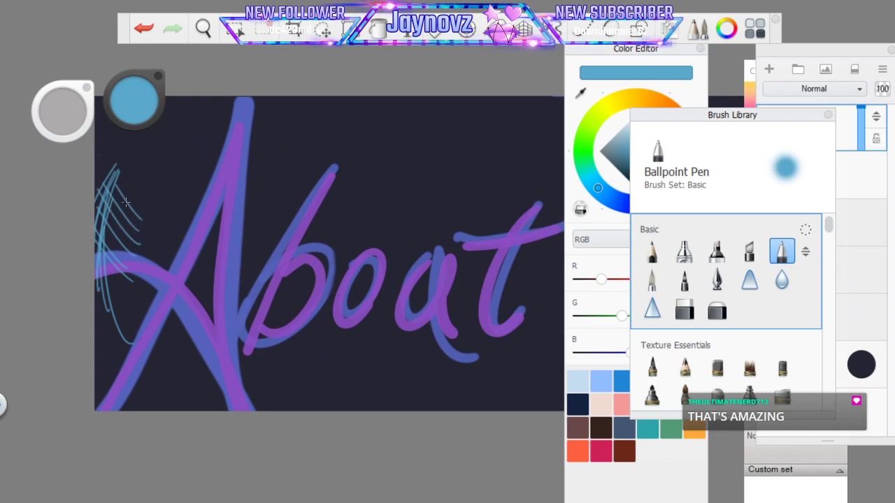
pyautogui.moveTo(308, 195)
pyautogui.mouseDown()
pyautogui.moveTo(308, 222)
pyautogui.moveTo(321, 195)
pyautogui.mouseUp()
pyautogui.click(144, 28)
# Move the Brush Library clear of the layer list and briefly show Layer4 to compare its lettering
pyautogui.click(202, 28)
pyautogui.moveTo(314, 212); pyautogui.dragTo(324, 265)
pyautogui.moveTo(512, 301); pyautogui.dragTo(300, 304)
pyautogui.click(316, 256)
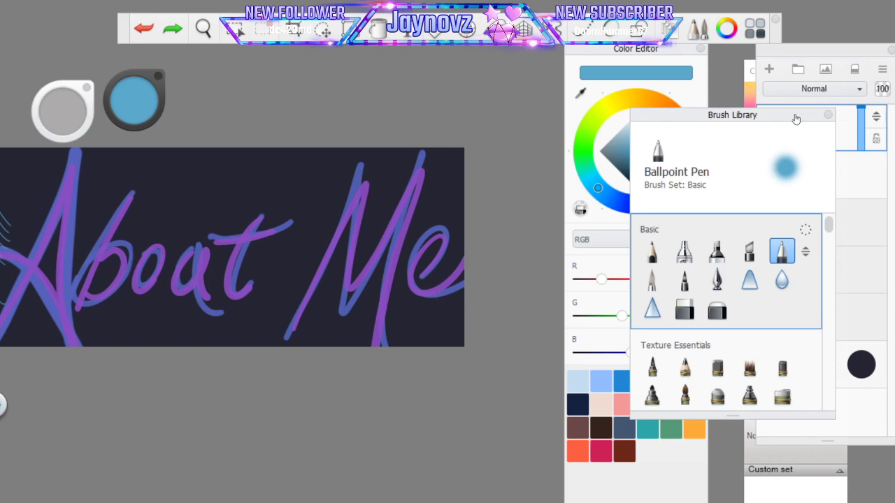
pyautogui.moveTo(795, 116)
pyautogui.mouseDown()
pyautogui.moveTo(738, 111)
pyautogui.moveTo(678, 47)
pyautogui.mouseUp()
pyautogui.click(766, 256)
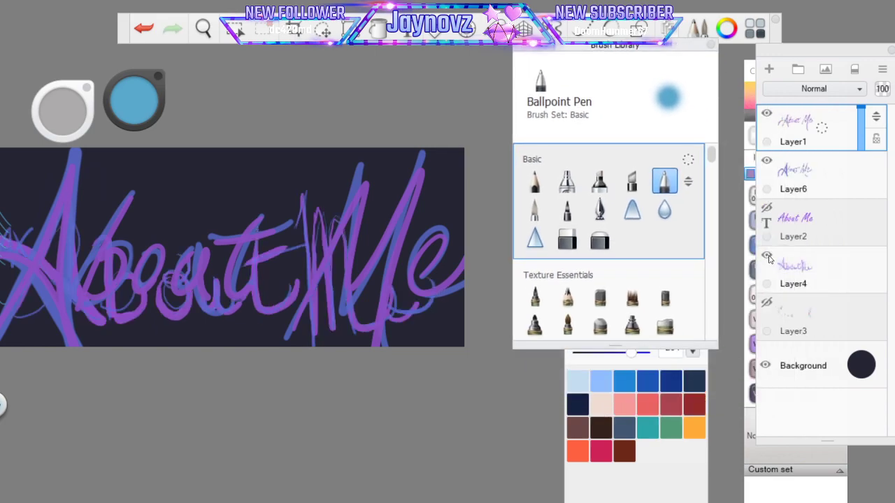
pyautogui.click(767, 256)
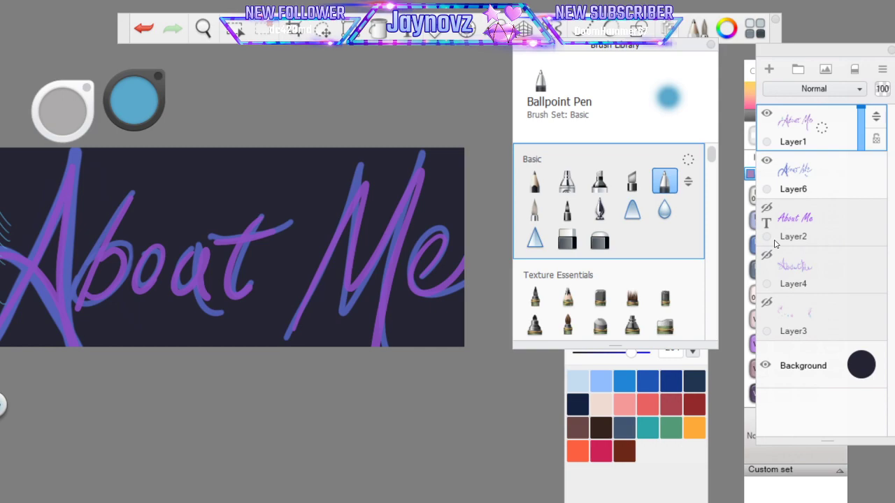
# Sketch thin light blue scratchy strokes around the lower end of the M's first stem
pyautogui.moveTo(291, 329); pyautogui.dragTo(296, 347)
pyautogui.moveTo(286, 286); pyautogui.dragTo(301, 346)
pyautogui.moveTo(288, 248)
pyautogui.mouseDown()
pyautogui.moveTo(299, 347)
pyautogui.moveTo(275, 323)
pyautogui.mouseUp()
pyautogui.moveTo(290, 264); pyautogui.dragTo(303, 347)
# Draw a light blue spiral in the canvas corner above the e
pyautogui.press('space')
pyautogui.moveTo(228, 358); pyautogui.dragTo(195, 372)
pyautogui.moveTo(386, 208)
pyautogui.mouseDown()
pyautogui.moveTo(393, 202)
pyautogui.moveTo(378, 225)
pyautogui.moveTo(424, 184)
pyautogui.moveTo(396, 209)
pyautogui.moveTo(371, 217)
pyautogui.moveTo(381, 225)
pyautogui.mouseUp()
# Pick Copic colour V04 Lilac and add lilac loops over the light blue spiral
pyautogui.click(748, 74)
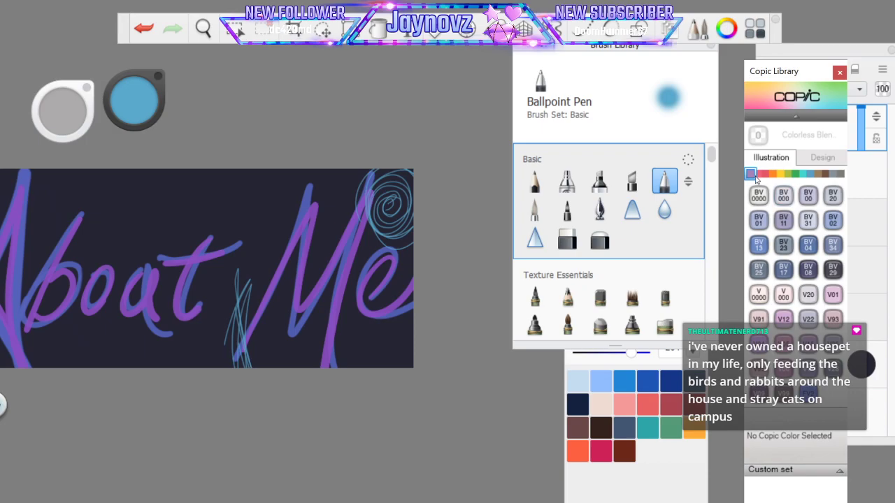
pyautogui.click(767, 338)
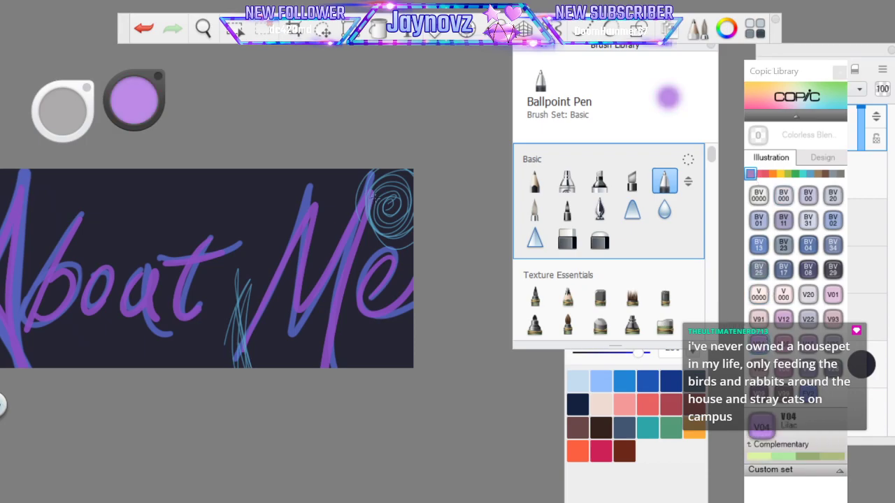
pyautogui.moveTo(388, 204)
pyautogui.mouseDown()
pyautogui.moveTo(401, 204)
pyautogui.moveTo(377, 186)
pyautogui.moveTo(411, 229)
pyautogui.mouseUp()
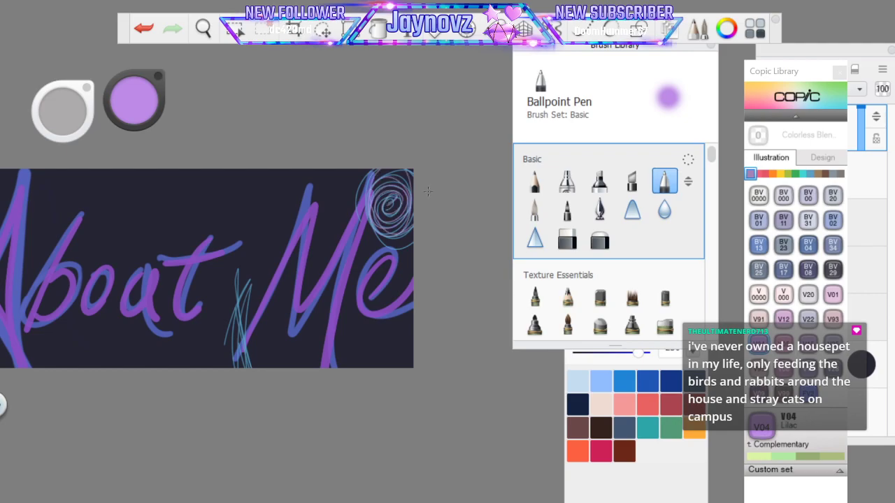
# Try lilac scribbles around the lettering and a small star inside the b, undoing them
pyautogui.press('space')
pyautogui.moveTo(304, 363); pyautogui.dragTo(270, 388)
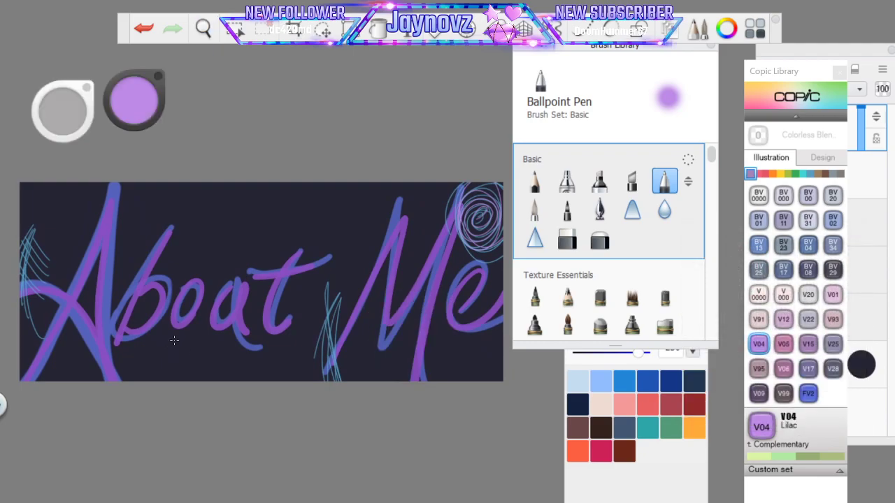
pyautogui.click(610, 30)
pyautogui.moveTo(169, 355)
pyautogui.mouseDown()
pyautogui.moveTo(196, 334)
pyautogui.moveTo(179, 359)
pyautogui.moveTo(207, 333)
pyautogui.moveTo(193, 349)
pyautogui.moveTo(216, 362)
pyautogui.mouseUp()
pyautogui.click(144, 30)
pyautogui.click(145, 29)
pyautogui.click(145, 29)
pyautogui.moveTo(54, 264)
pyautogui.mouseDown()
pyautogui.moveTo(70, 264)
pyautogui.moveTo(69, 225)
pyautogui.moveTo(52, 264)
pyautogui.mouseUp()
pyautogui.click(139, 33)
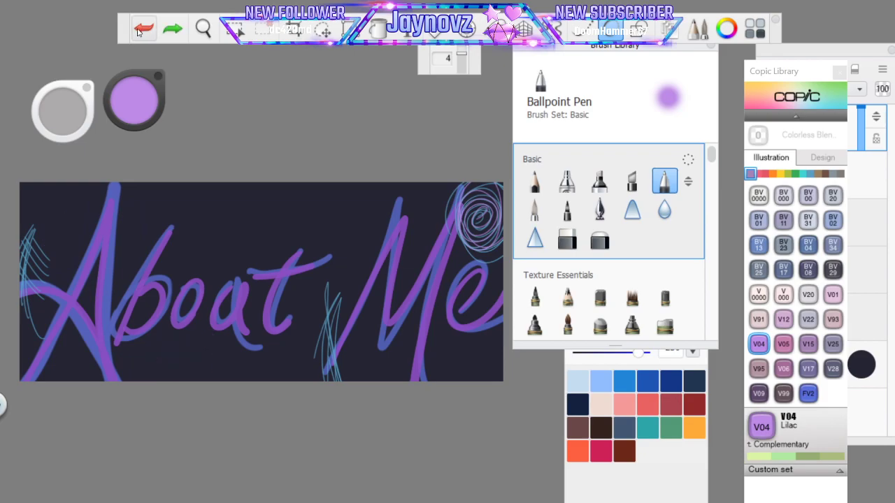
pyautogui.moveTo(137, 323)
pyautogui.mouseDown()
pyautogui.moveTo(144, 293)
pyautogui.moveTo(129, 308)
pyautogui.moveTo(155, 312)
pyautogui.mouseUp()
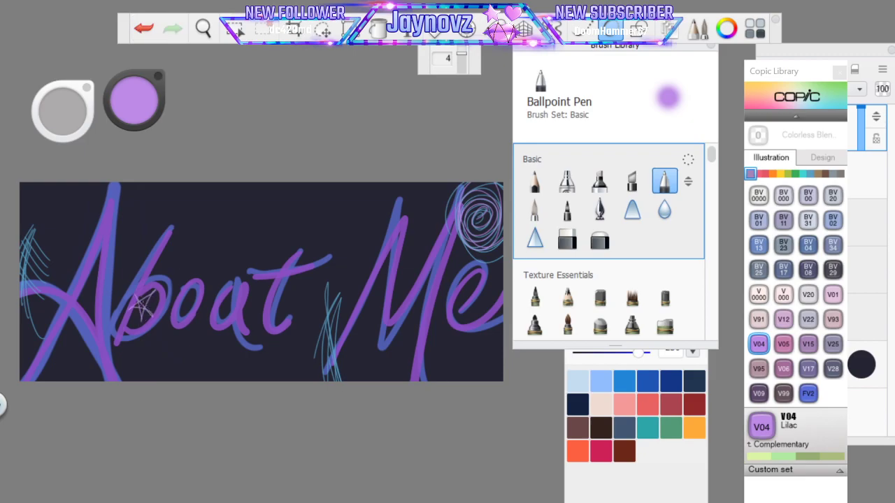
pyautogui.click(144, 31)
# Darken the pen colour to deep purple and try scribbles over the b and above the t, undoing them
pyautogui.moveTo(123, 102); pyautogui.dragTo(124, 126)
pyautogui.moveTo(139, 302)
pyautogui.mouseDown()
pyautogui.moveTo(143, 315)
pyautogui.moveTo(155, 311)
pyautogui.mouseUp()
pyautogui.click(144, 31)
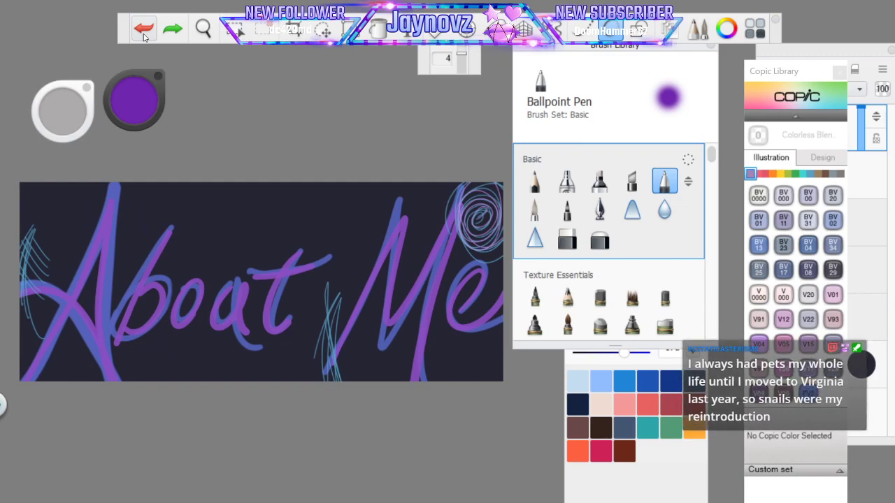
pyautogui.moveTo(269, 259)
pyautogui.mouseDown()
pyautogui.moveTo(336, 222)
pyautogui.moveTo(277, 248)
pyautogui.moveTo(278, 238)
pyautogui.moveTo(397, 160)
pyautogui.mouseUp()
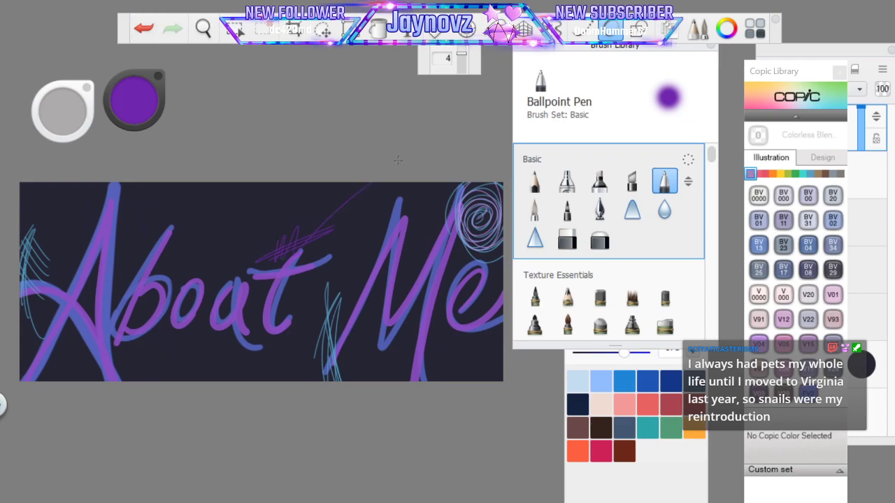
pyautogui.click(147, 28)
pyautogui.click(156, 28)
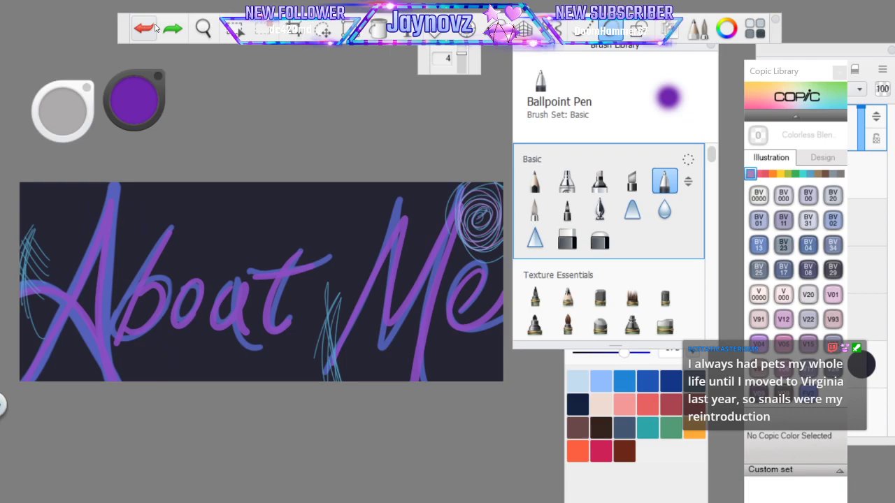
# Scribble deep purple loops beneath the o and a of About
pyautogui.moveTo(178, 358)
pyautogui.mouseDown()
pyautogui.moveTo(203, 343)
pyautogui.moveTo(175, 361)
pyautogui.moveTo(208, 348)
pyautogui.moveTo(227, 378)
pyautogui.mouseUp()
pyautogui.hotkey('ctrl', 'z')
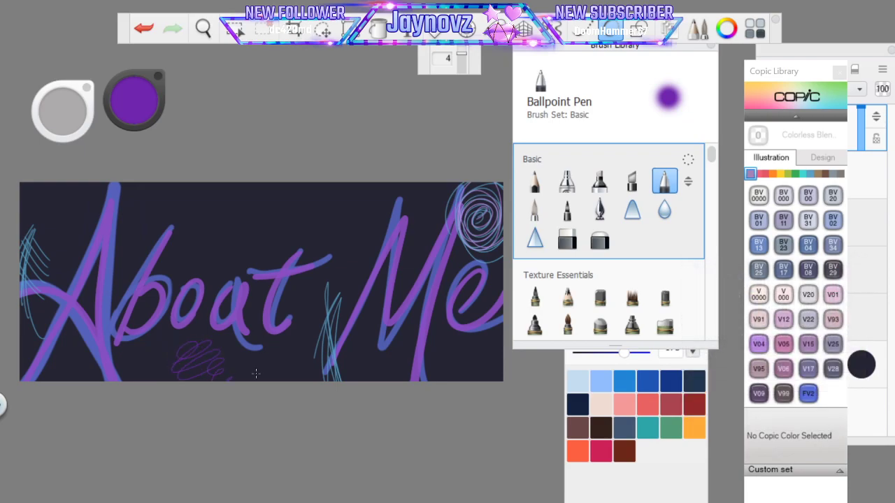
# Undo the last purple loops, hide the lettering layers, and show the Layer3 doodles together with Layer1
pyautogui.click(142, 30)
pyautogui.click(854, 68)
pyautogui.click(766, 161)
pyautogui.click(766, 114)
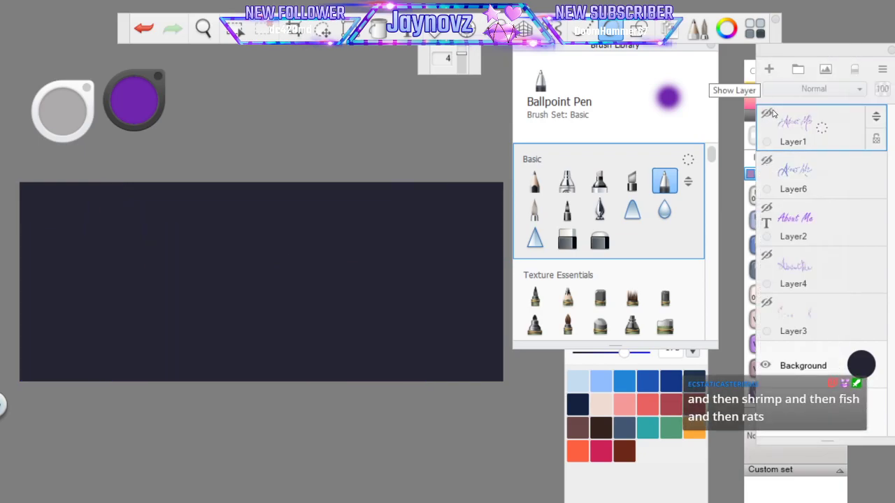
pyautogui.click(767, 302)
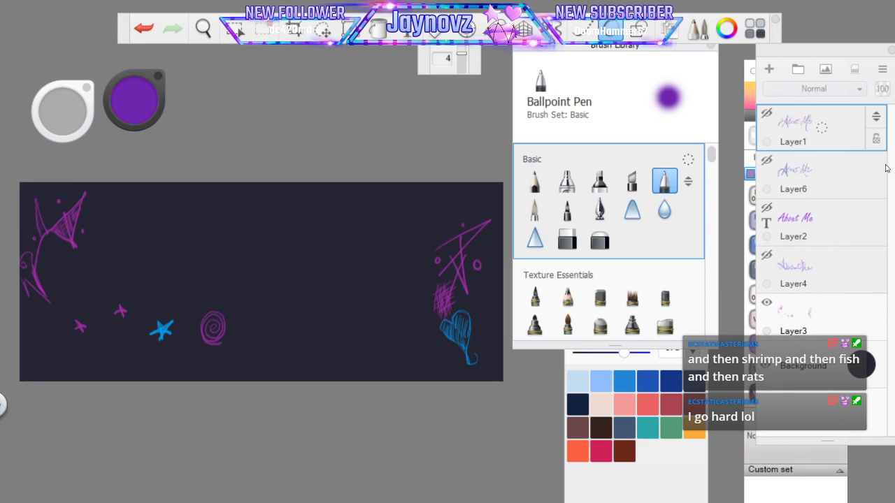
pyautogui.click(766, 112)
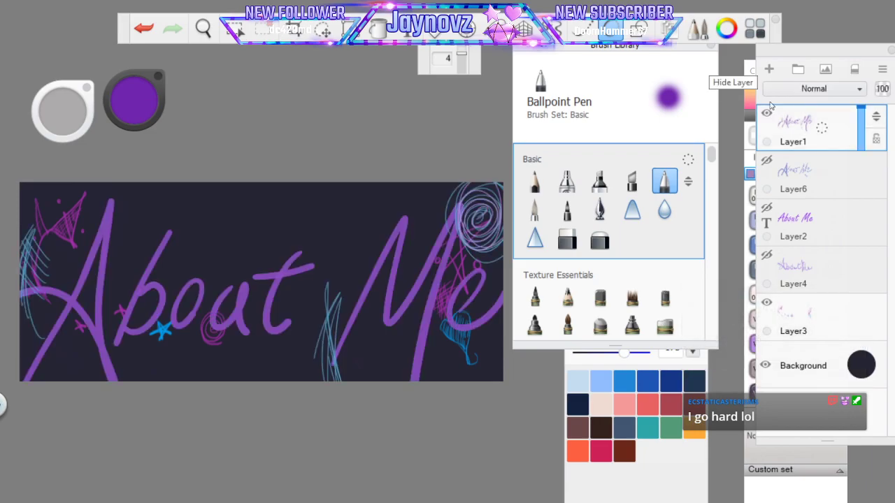
# Pick the blue swatch (RGB 34, 134, 216) and try tracing over the blue heart doodle by the e and the blue star
pyautogui.click(631, 377)
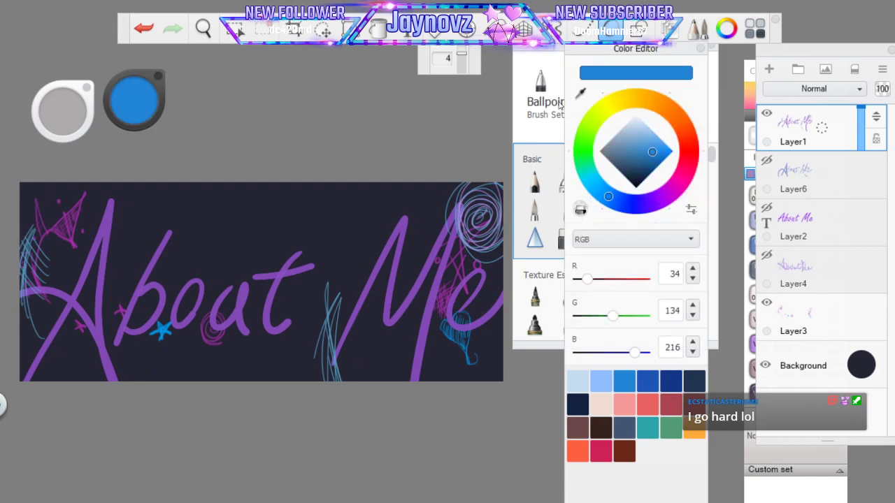
pyautogui.moveTo(666, 53); pyautogui.dragTo(777, 62)
pyautogui.moveTo(580, 53)
pyautogui.mouseDown()
pyautogui.moveTo(587, 74)
pyautogui.moveTo(733, 117)
pyautogui.mouseUp()
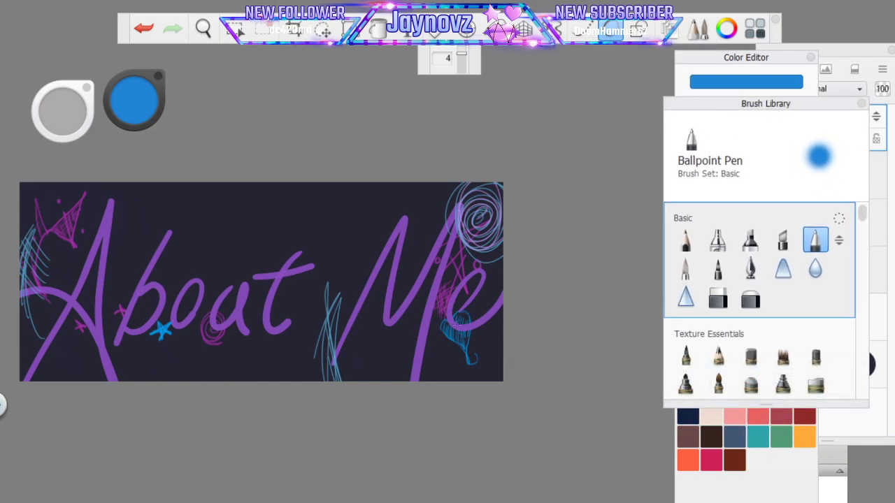
pyautogui.moveTo(454, 321)
pyautogui.mouseDown()
pyautogui.moveTo(483, 362)
pyautogui.moveTo(440, 329)
pyautogui.moveTo(485, 364)
pyautogui.mouseUp()
pyautogui.moveTo(441, 320)
pyautogui.mouseDown()
pyautogui.moveTo(461, 352)
pyautogui.moveTo(464, 317)
pyautogui.moveTo(472, 351)
pyautogui.mouseUp()
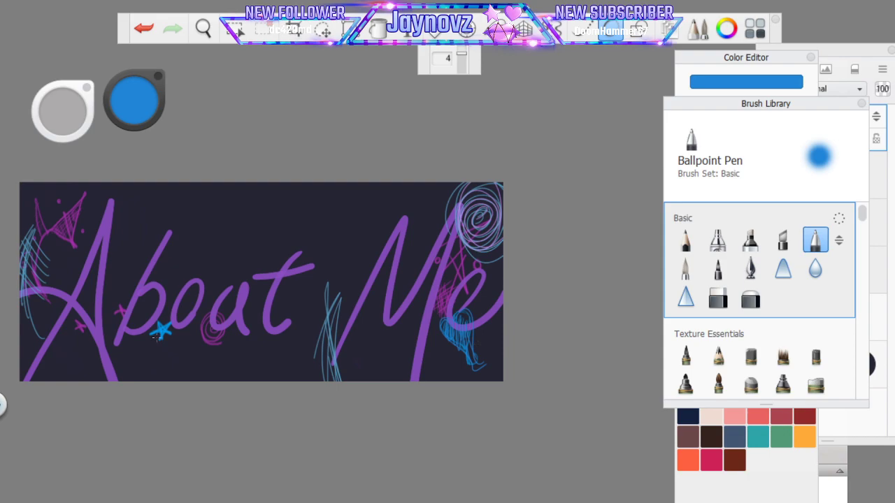
pyautogui.moveTo(161, 340); pyautogui.dragTo(163, 348)
# Set the pen colour to magenta, RGB 196, 13, 153
pyautogui.moveTo(803, 105)
pyautogui.mouseDown()
pyautogui.moveTo(683, 101)
pyautogui.moveTo(618, 86)
pyautogui.moveTo(625, 80)
pyautogui.mouseUp()
pyautogui.click(784, 191)
pyautogui.moveTo(762, 161)
pyautogui.mouseDown()
pyautogui.moveTo(751, 141)
pyautogui.moveTo(756, 169)
pyautogui.moveTo(768, 157)
pyautogui.mouseUp()
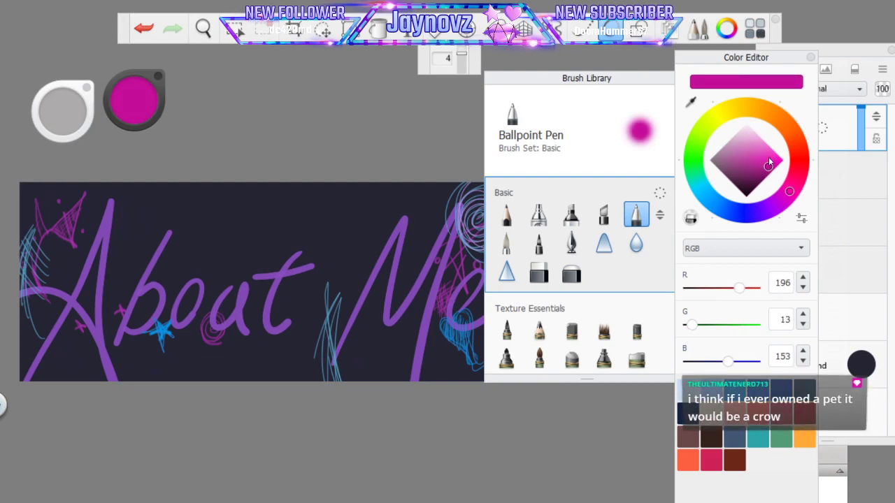
# Try magenta scribbles on Layer1 over the pointed doodle and dots beside the A
pyautogui.moveTo(20, 285); pyautogui.dragTo(26, 292)
pyautogui.moveTo(33, 196)
pyautogui.mouseDown()
pyautogui.moveTo(33, 225)
pyautogui.moveTo(64, 253)
pyautogui.moveTo(74, 200)
pyautogui.moveTo(56, 196)
pyautogui.mouseUp()
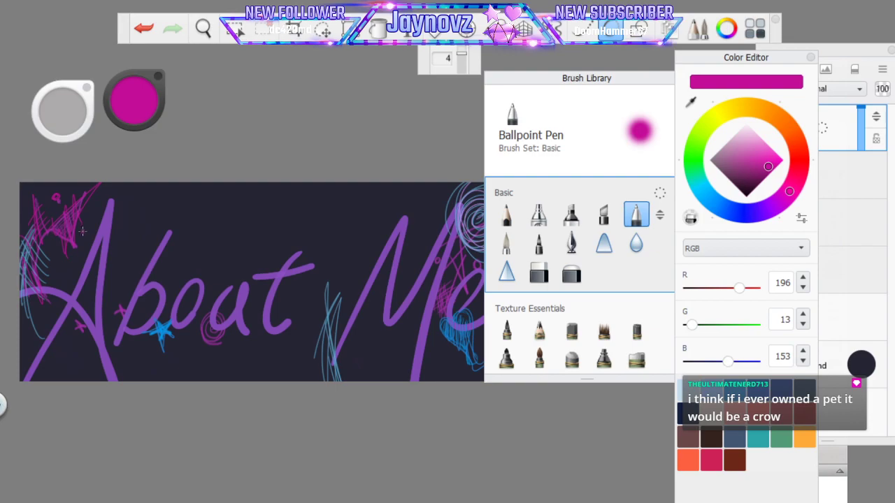
pyautogui.hotkey('ctrl', 'z')
pyautogui.click(58, 201)
# Try magenta strokes on Layer1 over the star, small circles and hatching between the M and e
pyautogui.click(206, 27)
pyautogui.moveTo(548, 330); pyautogui.dragTo(357, 361)
pyautogui.click(272, 313)
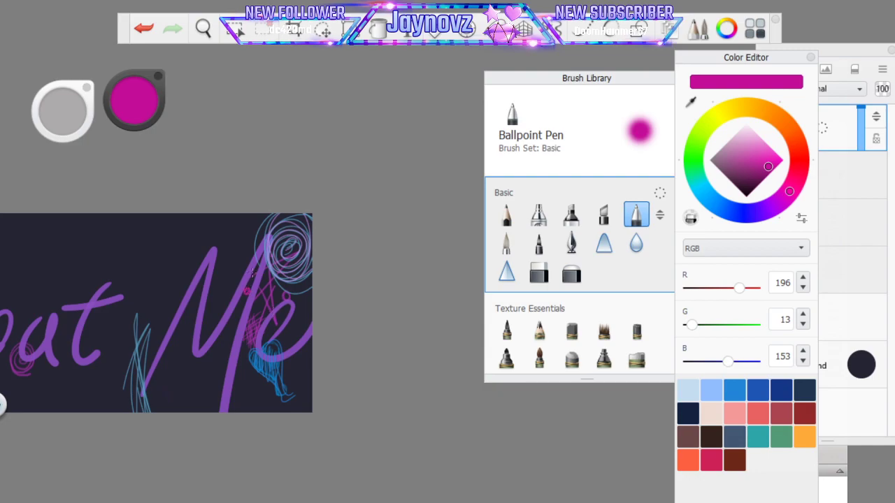
pyautogui.moveTo(267, 281)
pyautogui.mouseDown()
pyautogui.moveTo(267, 281)
pyautogui.moveTo(246, 278)
pyautogui.moveTo(241, 309)
pyautogui.moveTo(257, 290)
pyautogui.moveTo(272, 290)
pyautogui.moveTo(261, 354)
pyautogui.moveTo(243, 344)
pyautogui.mouseUp()
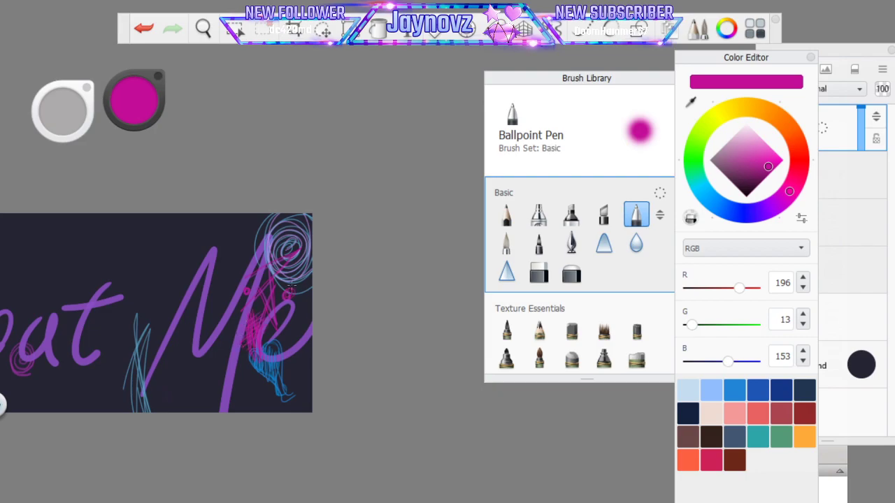
# Hide Layer3 and examine the new scribbles around the lettering across the whole banner
pyautogui.click(766, 302)
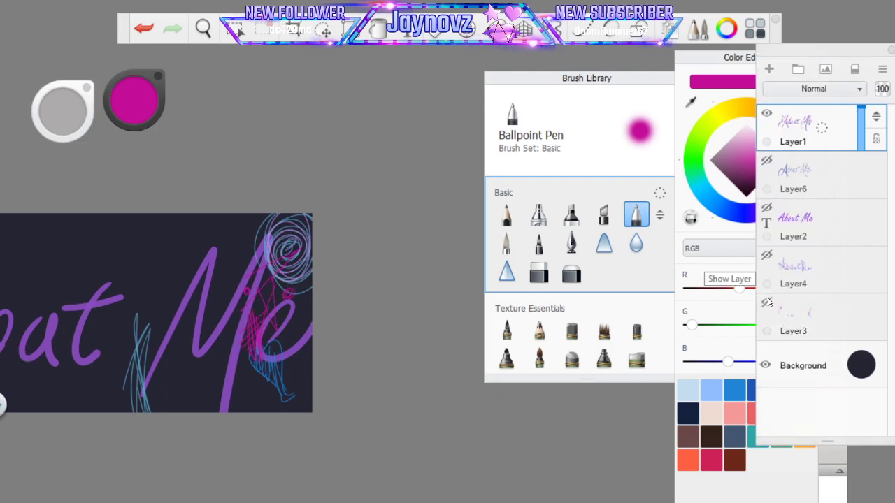
pyautogui.press('space')
pyautogui.moveTo(376, 218); pyautogui.dragTo(378, 290)
pyautogui.moveTo(346, 326); pyautogui.dragTo(439, 331)
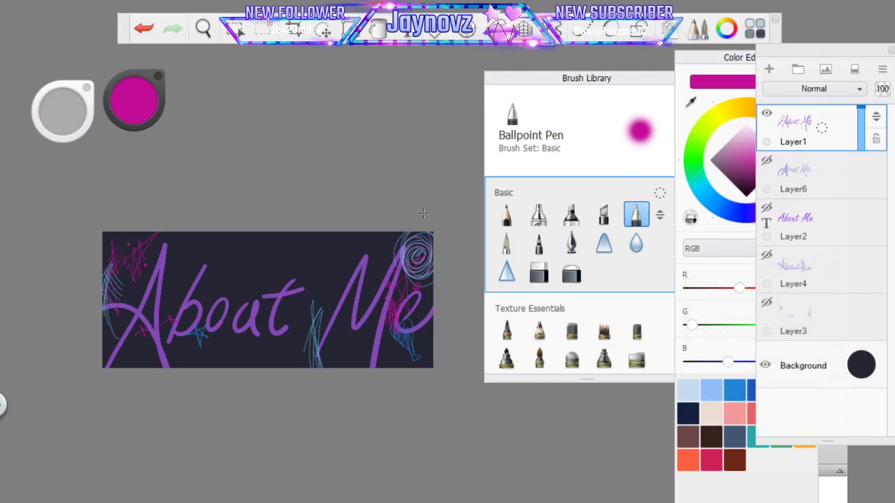
pyautogui.click(210, 40)
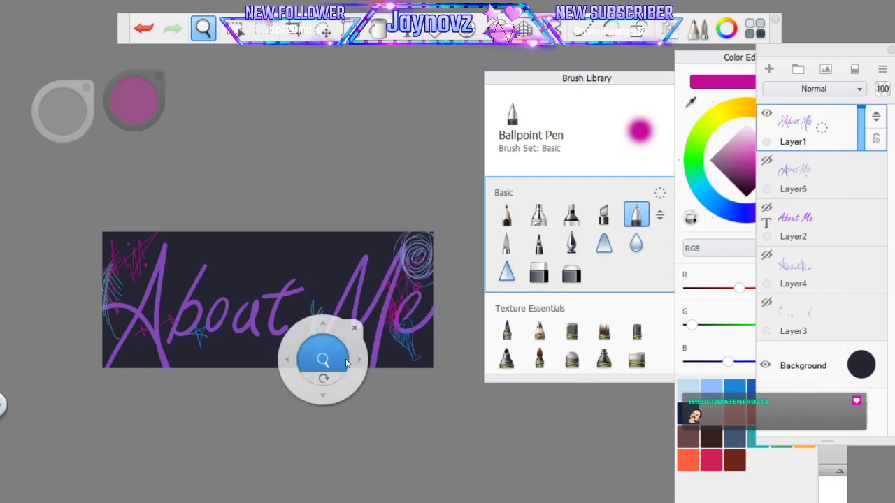
pyautogui.moveTo(330, 363); pyautogui.dragTo(326, 361)
pyautogui.moveTo(401, 354); pyautogui.dragTo(260, 394)
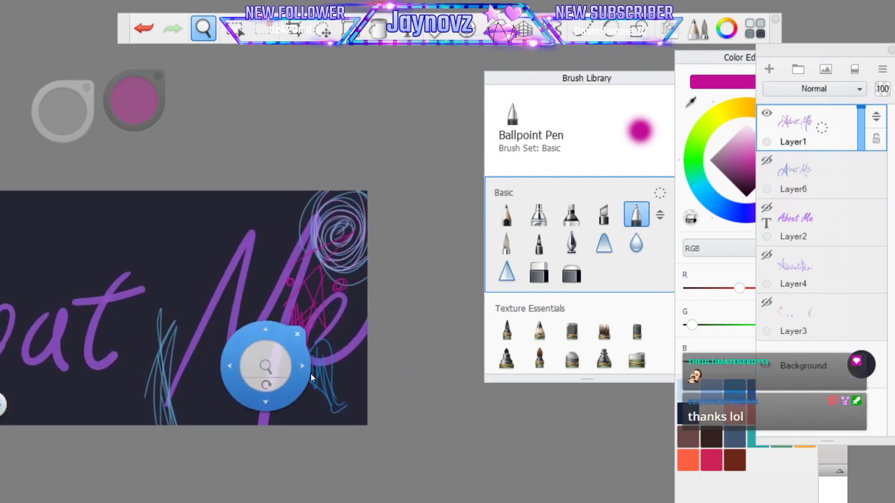
pyautogui.click(319, 325)
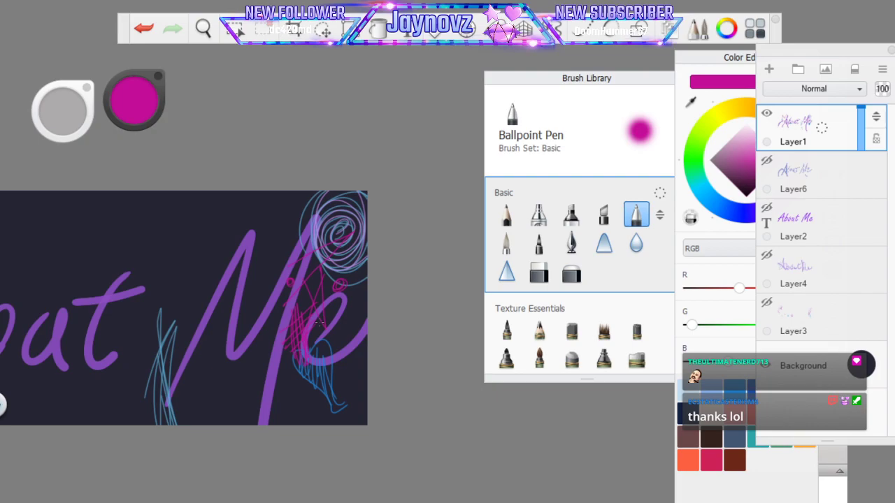
pyautogui.click(204, 28)
pyautogui.moveTo(333, 186); pyautogui.dragTo(412, 294)
pyautogui.click(434, 208)
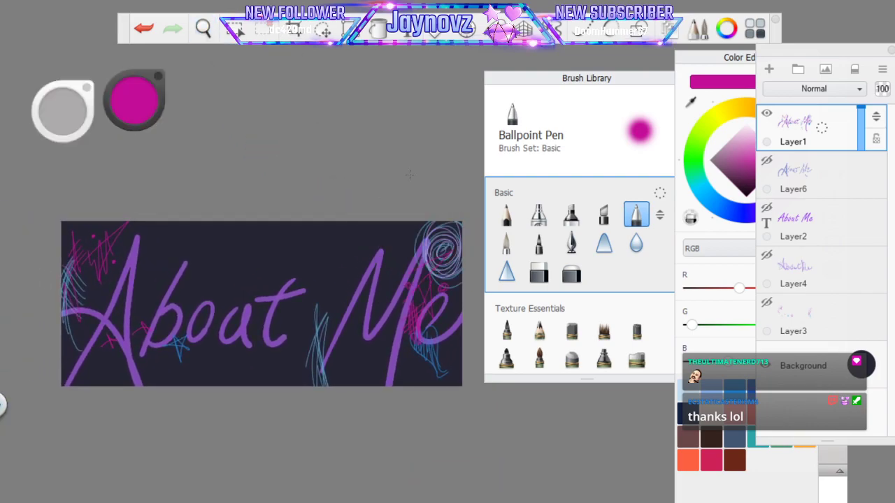
# Undo the recent Layer1 scribbles and layer visibility changes back to the light blue hatching beside the A
pyautogui.click(143, 28)
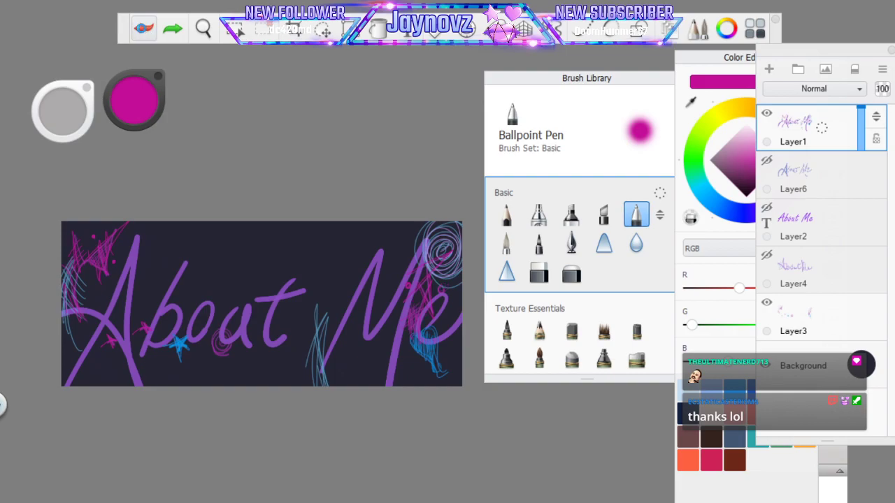
pyautogui.click(142, 30)
pyautogui.click(143, 30)
pyautogui.click(142, 32)
pyautogui.click(143, 33)
pyautogui.click(143, 34)
pyautogui.click(142, 34)
pyautogui.click(143, 35)
pyautogui.click(143, 35)
pyautogui.click(143, 34)
pyautogui.click(140, 34)
pyautogui.click(138, 32)
pyautogui.click(137, 31)
pyautogui.click(136, 31)
pyautogui.click(134, 30)
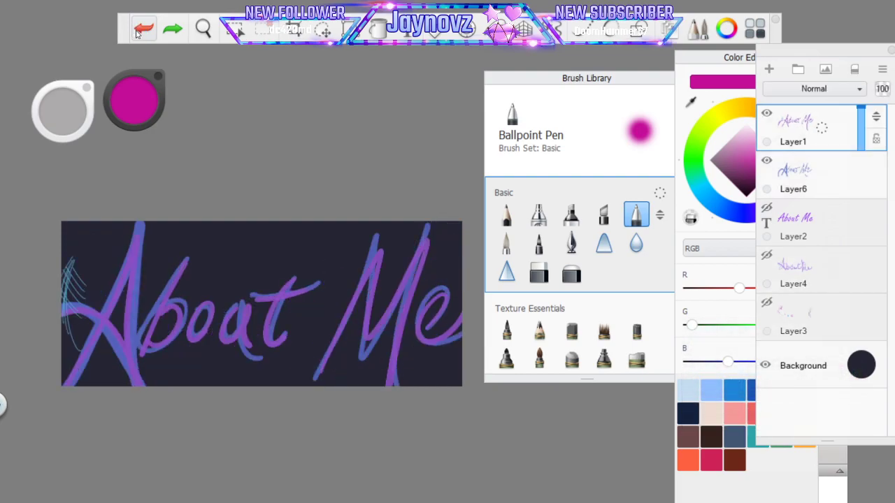
pyautogui.click(133, 29)
pyautogui.click(133, 30)
# Add a new layer above Layer1 and show the Layer3 doodles as a guide
pyautogui.moveTo(826, 123)
pyautogui.mouseDown()
pyautogui.moveTo(843, 90)
pyautogui.moveTo(840, 68)
pyautogui.mouseUp()
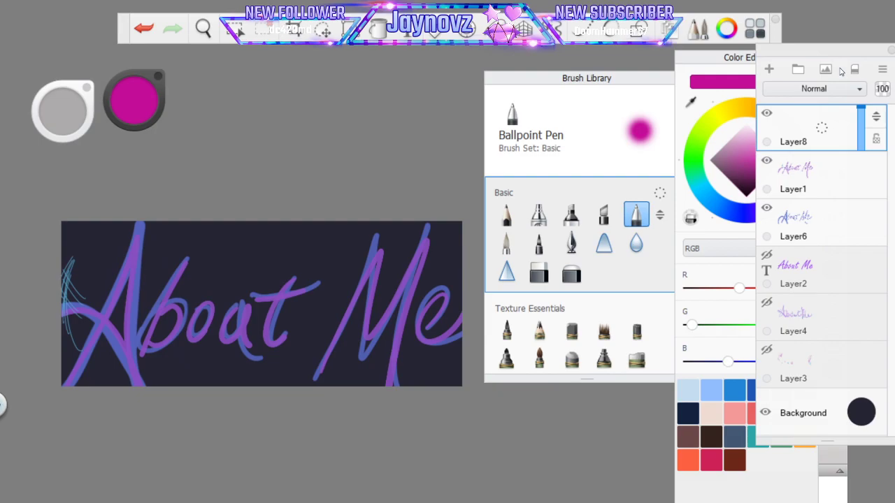
pyautogui.click(767, 349)
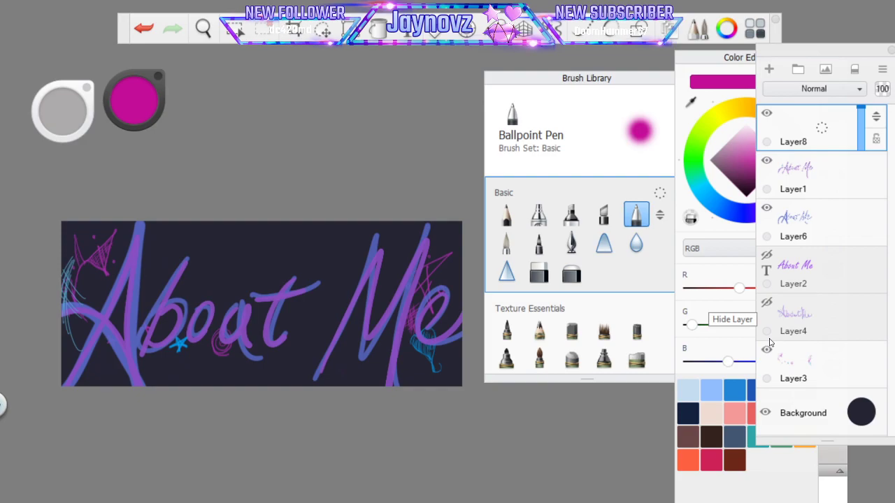
# Try tracing the spiral under the a and the lines beside the A in magenta on the new layer, undoing the strokes
pyautogui.moveTo(220, 343); pyautogui.dragTo(218, 329)
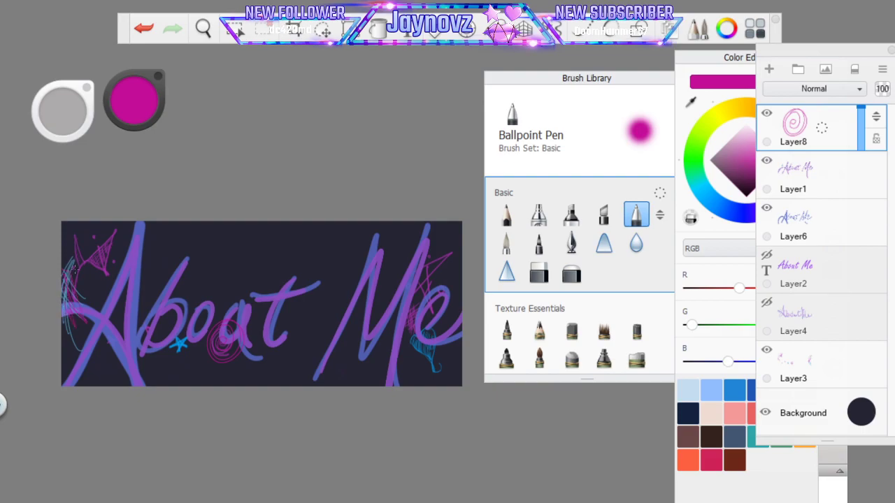
pyautogui.moveTo(71, 286)
pyautogui.mouseDown()
pyautogui.moveTo(120, 229)
pyautogui.moveTo(105, 246)
pyautogui.mouseUp()
pyautogui.click(143, 29)
pyautogui.click(146, 30)
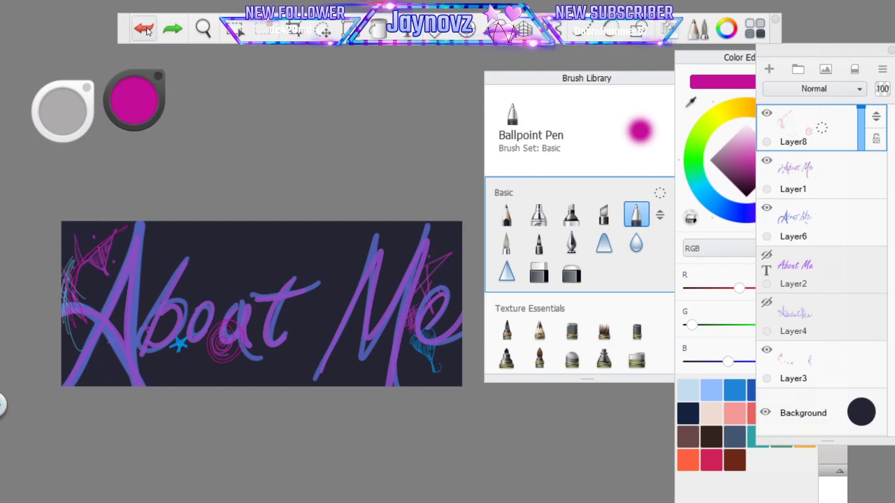
pyautogui.click(148, 30)
pyautogui.click(149, 30)
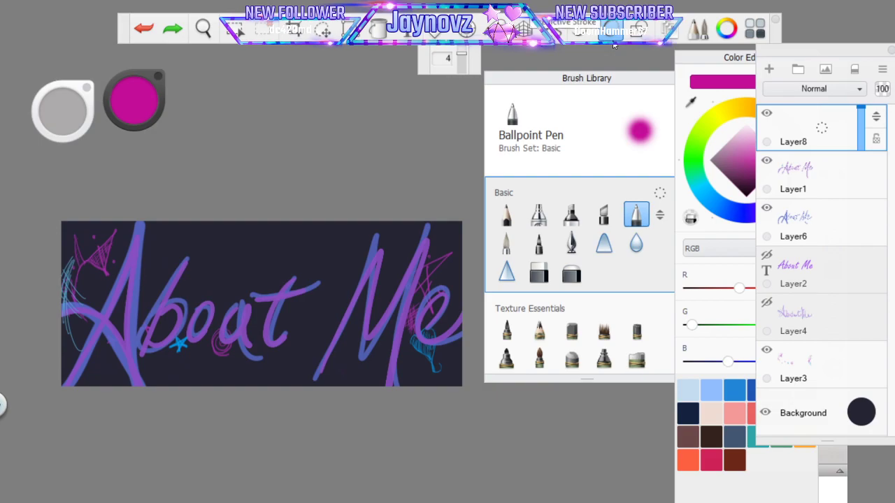
# Retrace the pointed doodle and curved lines beside the A in magenta, and add a small cross star beneath the A
pyautogui.moveTo(83, 334); pyautogui.dragTo(63, 287)
pyautogui.moveTo(112, 227); pyautogui.dragTo(102, 274)
pyautogui.moveTo(75, 231)
pyautogui.mouseDown()
pyautogui.moveTo(72, 258)
pyautogui.moveTo(95, 282)
pyautogui.moveTo(97, 235)
pyautogui.mouseUp()
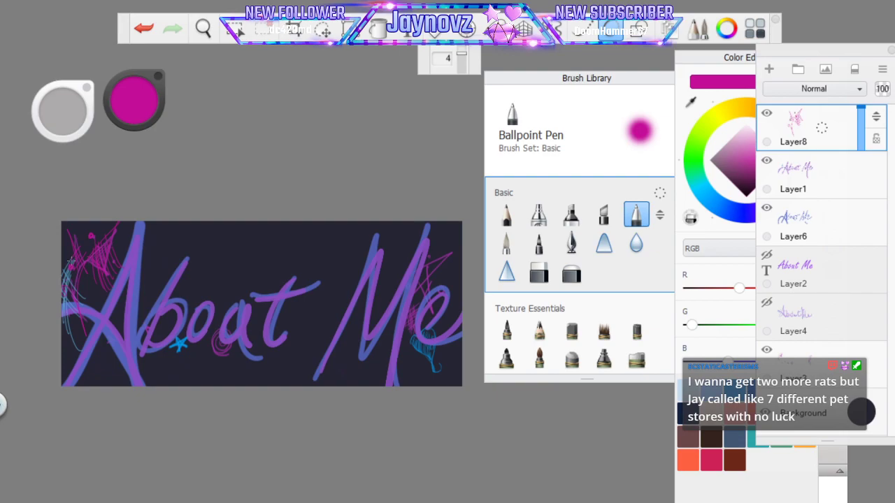
pyautogui.moveTo(105, 345); pyautogui.dragTo(110, 362)
pyautogui.moveTo(111, 348); pyautogui.dragTo(102, 355)
# Set the pen colour to pink, RGB 232, 105, 179, and loop over the spiral beneath the a
pyautogui.click(715, 61)
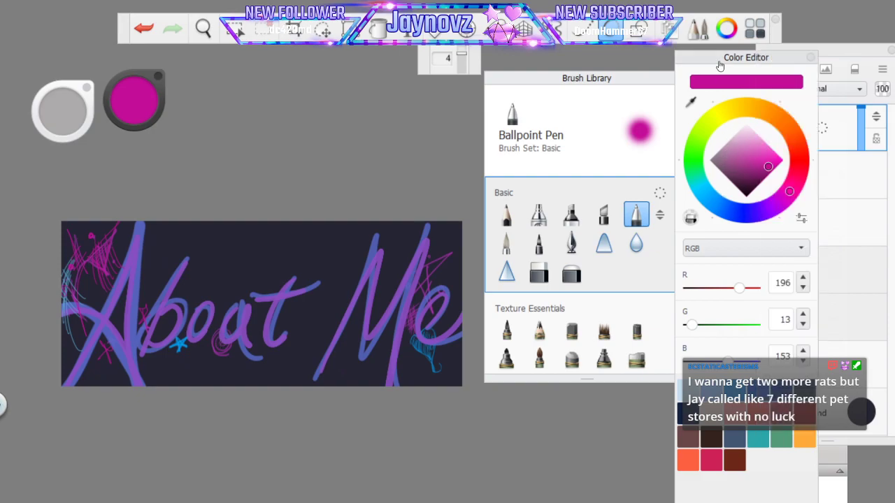
pyautogui.moveTo(785, 192)
pyautogui.mouseDown()
pyautogui.moveTo(782, 202)
pyautogui.moveTo(771, 201)
pyautogui.mouseUp()
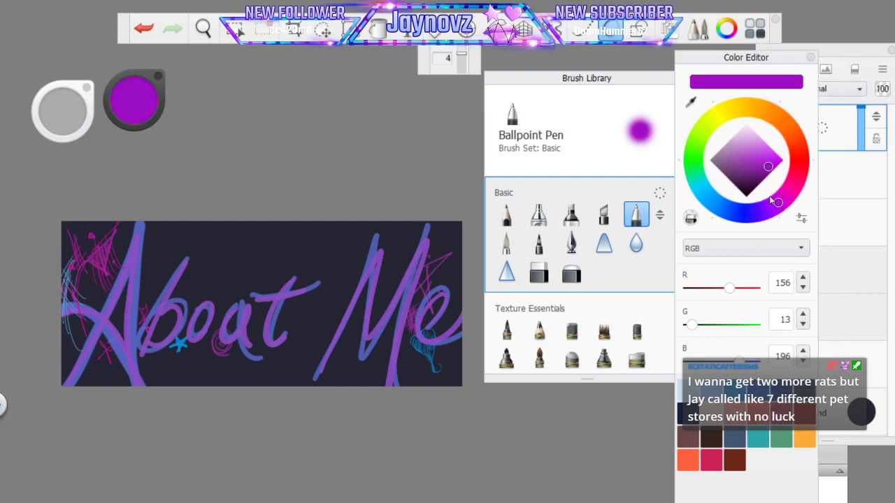
pyautogui.moveTo(767, 166)
pyautogui.mouseDown()
pyautogui.moveTo(755, 144)
pyautogui.moveTo(765, 146)
pyautogui.mouseUp()
pyautogui.moveTo(793, 181); pyautogui.dragTo(792, 185)
pyautogui.moveTo(766, 151); pyautogui.dragTo(757, 148)
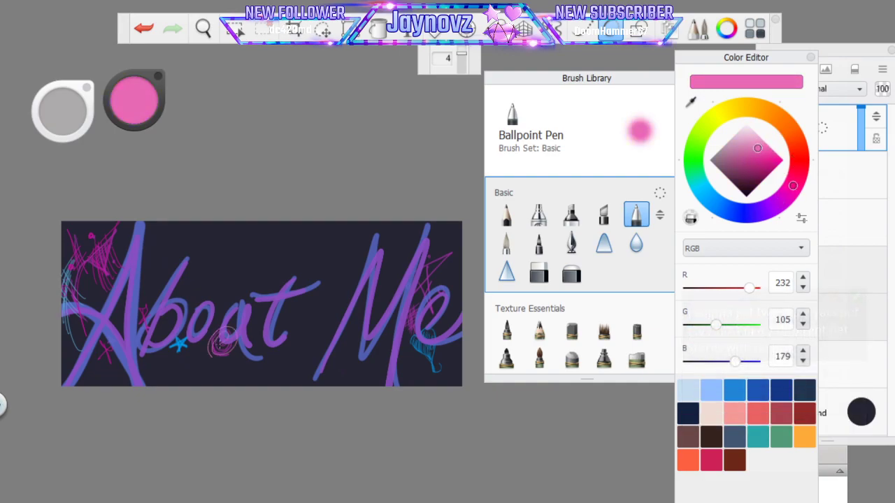
# Retrace the star and circles over the e in pink (RGB 232, 105, 211), and hatch beneath them with the Pencil
pyautogui.press('space')
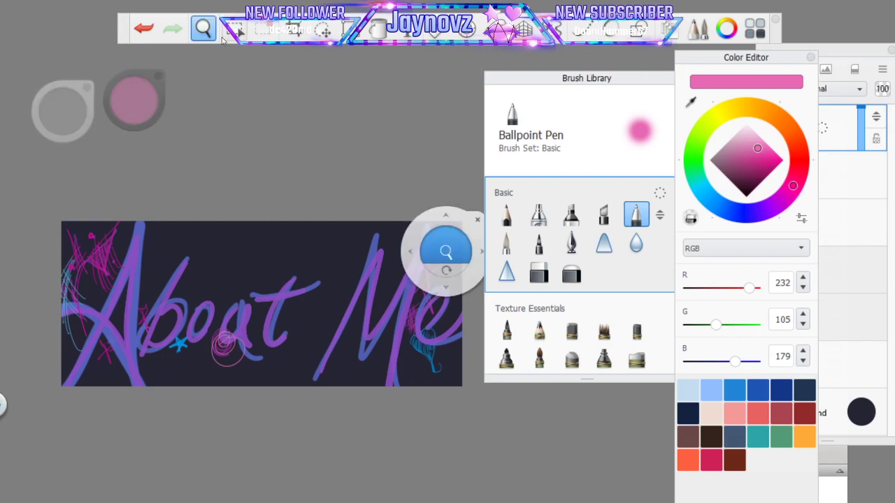
pyautogui.moveTo(394, 320); pyautogui.dragTo(265, 339)
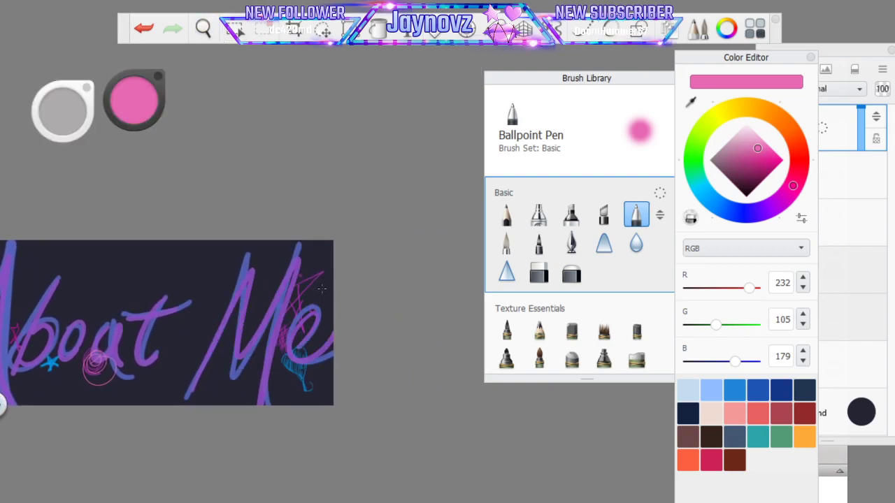
pyautogui.click(787, 194)
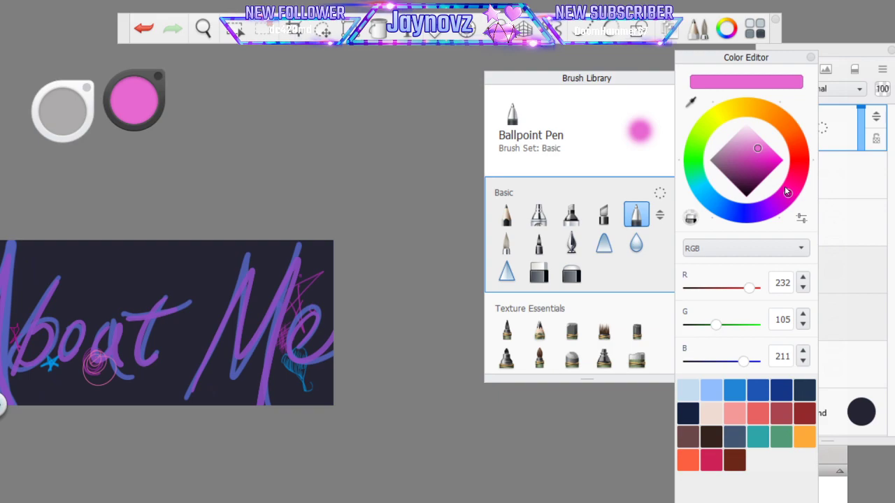
pyautogui.moveTo(267, 297)
pyautogui.mouseDown()
pyautogui.moveTo(297, 292)
pyautogui.moveTo(286, 292)
pyautogui.moveTo(293, 312)
pyautogui.moveTo(303, 295)
pyautogui.moveTo(268, 297)
pyautogui.moveTo(303, 275)
pyautogui.mouseUp()
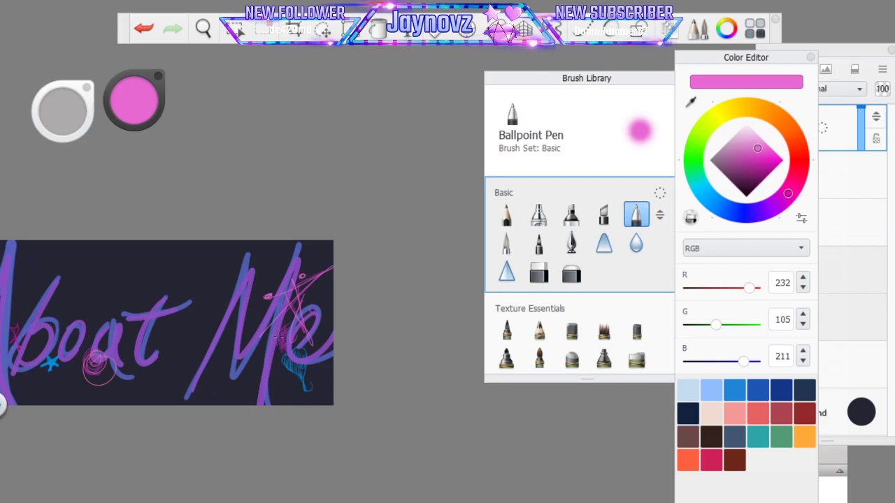
pyautogui.click(506, 214)
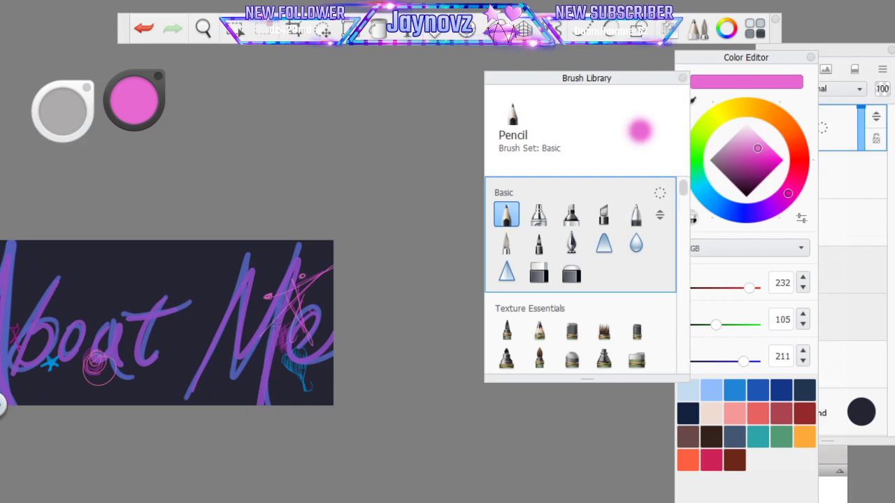
pyautogui.moveTo(282, 329); pyautogui.dragTo(286, 363)
# Set the Pencil colour to cyan, RGB 54, 212, 247, and sketch over the blue heart doodle below the e
pyautogui.click(788, 193)
pyautogui.click(769, 160)
pyautogui.click(770, 208)
pyautogui.moveTo(767, 162); pyautogui.dragTo(758, 141)
pyautogui.moveTo(770, 205)
pyautogui.mouseDown()
pyautogui.moveTo(774, 192)
pyautogui.moveTo(725, 209)
pyautogui.mouseUp()
pyautogui.moveTo(761, 142); pyautogui.dragTo(752, 145)
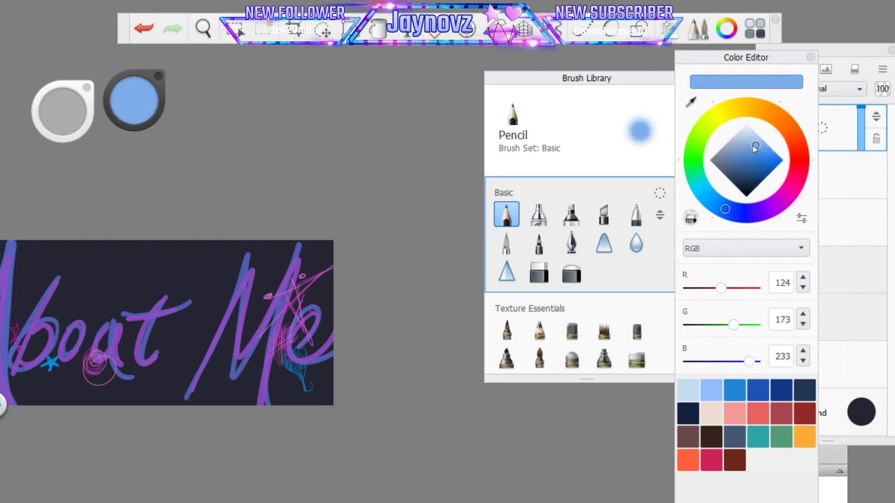
pyautogui.click(706, 195)
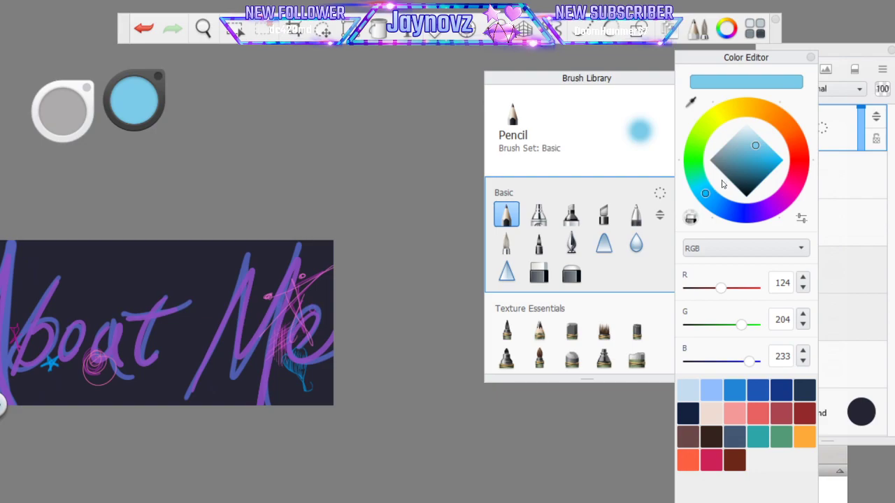
pyautogui.click(702, 186)
pyautogui.moveTo(756, 151); pyautogui.dragTo(768, 148)
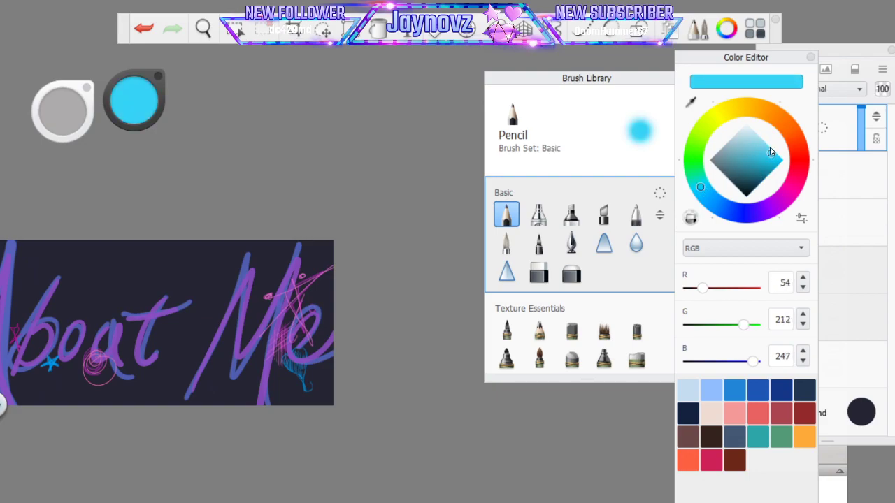
pyautogui.moveTo(305, 345); pyautogui.dragTo(315, 387)
pyautogui.moveTo(292, 353)
pyautogui.mouseDown()
pyautogui.moveTo(294, 367)
pyautogui.moveTo(306, 352)
pyautogui.mouseUp()
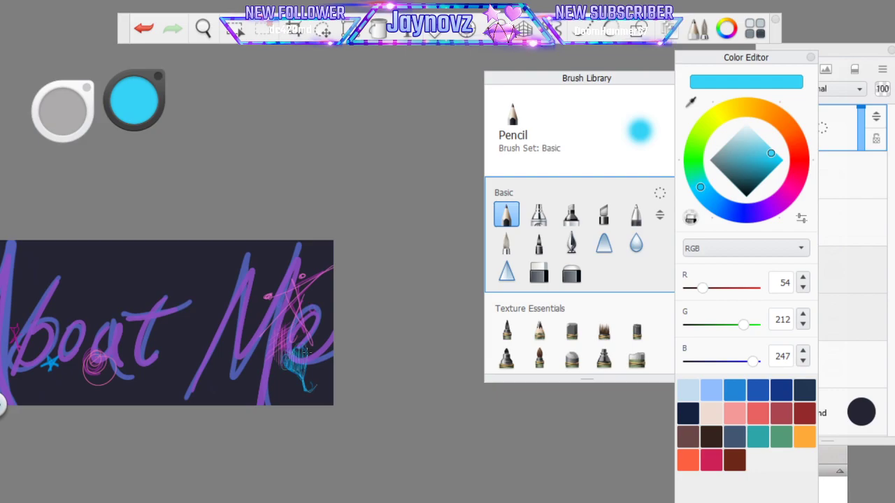
# Move Layer8 down the layer stack to sit directly above the Background
pyautogui.click(203, 28)
pyautogui.moveTo(272, 318); pyautogui.dragTo(276, 359)
pyautogui.moveTo(244, 406)
pyautogui.mouseDown()
pyautogui.moveTo(321, 381)
pyautogui.moveTo(250, 408)
pyautogui.mouseUp()
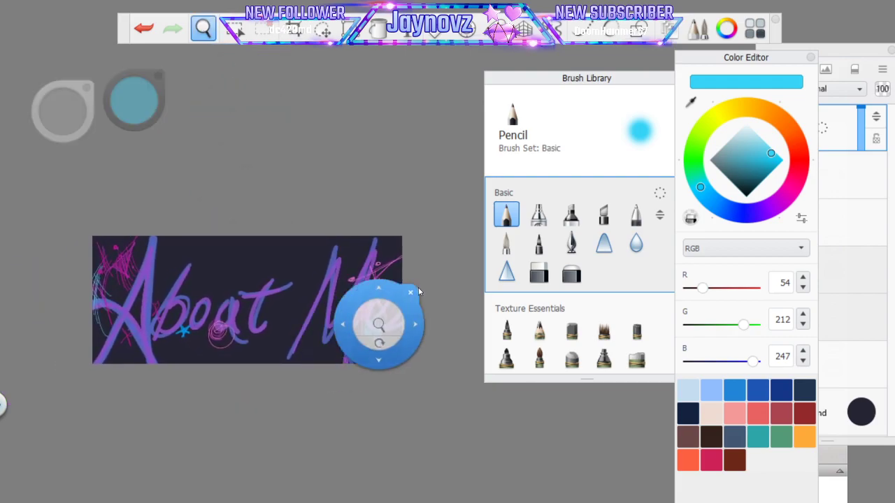
pyautogui.click(868, 126)
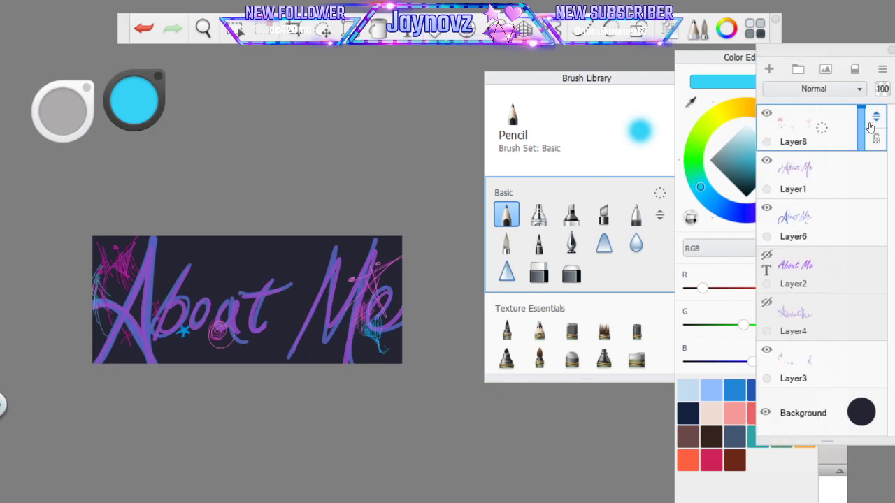
pyautogui.moveTo(874, 121); pyautogui.dragTo(854, 199)
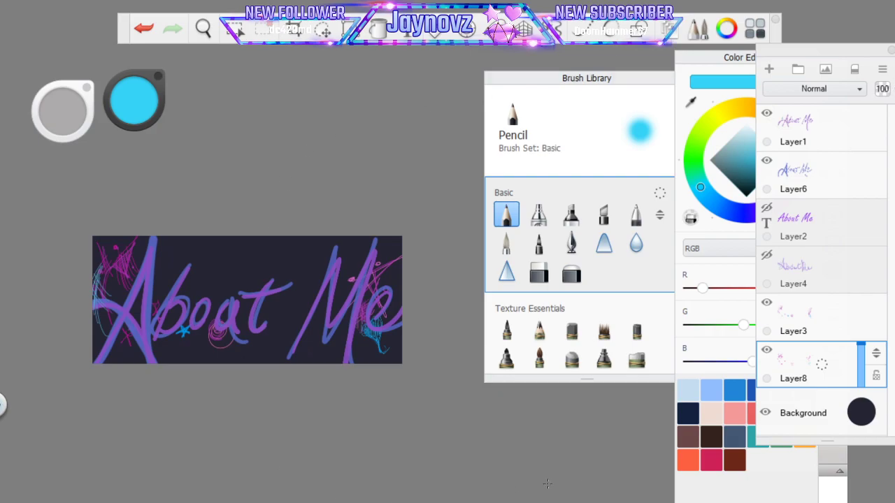
# Hide Layer3 so only the Layer8 doodles show around the "About Me" lettering
pyautogui.click(768, 300)
pyautogui.moveTo(876, 354); pyautogui.dragTo(858, 210)
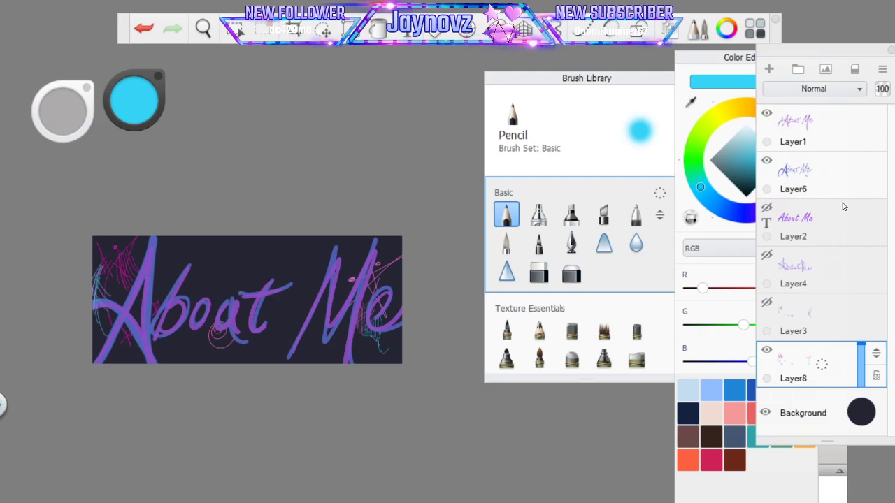
pyautogui.scroll(2, 171, 329)
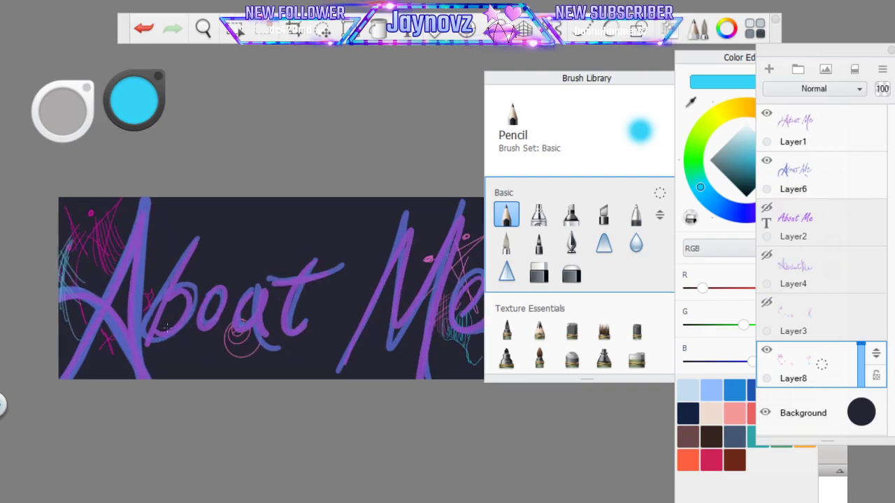
pyautogui.click(202, 28)
pyautogui.moveTo(317, 205); pyautogui.dragTo(231, 202)
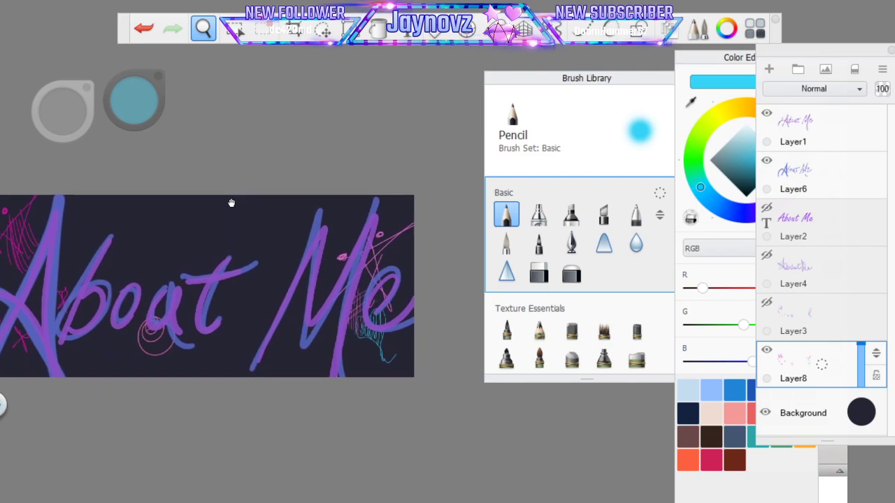
pyautogui.moveTo(407, 212); pyautogui.dragTo(430, 211)
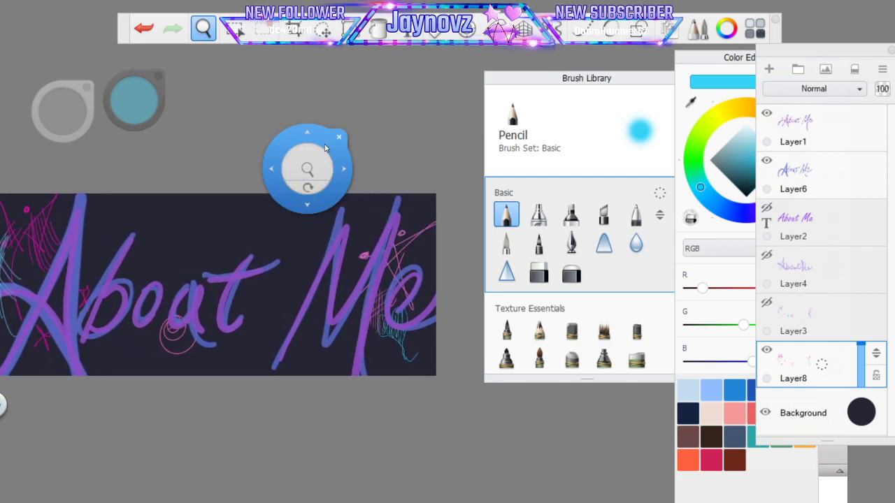
pyautogui.click(338, 137)
pyautogui.moveTo(74, 99); pyautogui.dragTo(319, 142)
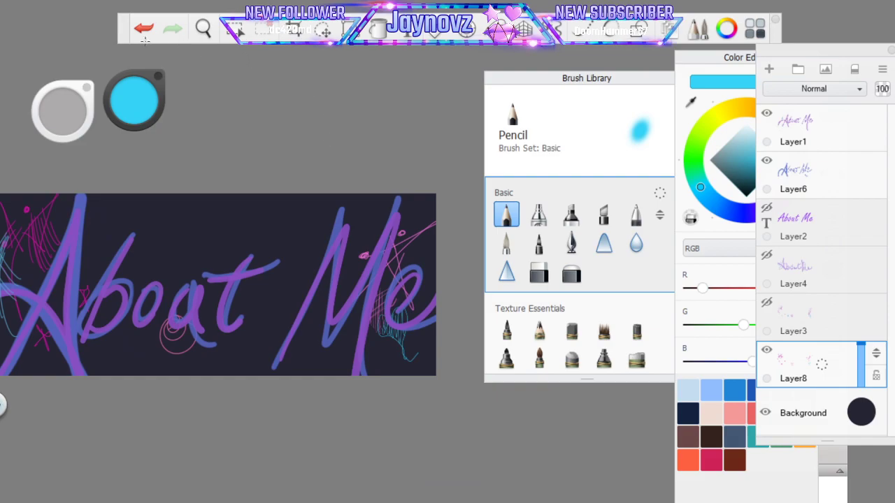
pyautogui.moveTo(80, 98)
pyautogui.mouseDown()
pyautogui.moveTo(156, 118)
pyautogui.moveTo(391, 133)
pyautogui.mouseUp()
# Show Layer3 and hide Layer8 to examine the earlier doodles around the lettering
pyautogui.click(767, 303)
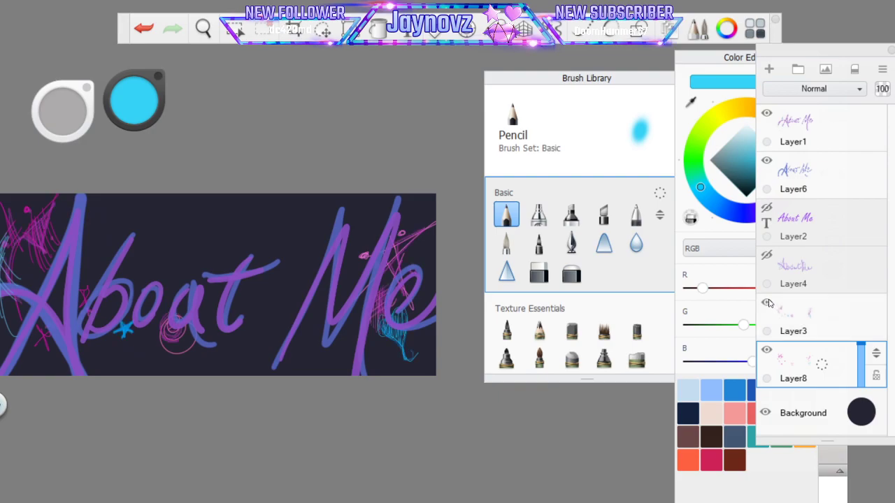
pyautogui.click(767, 350)
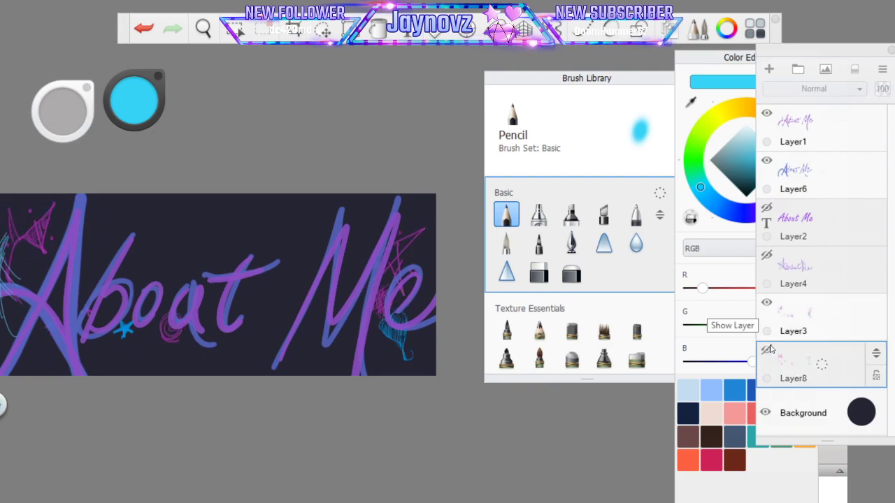
pyautogui.press('space')
pyautogui.moveTo(336, 312); pyautogui.dragTo(360, 283)
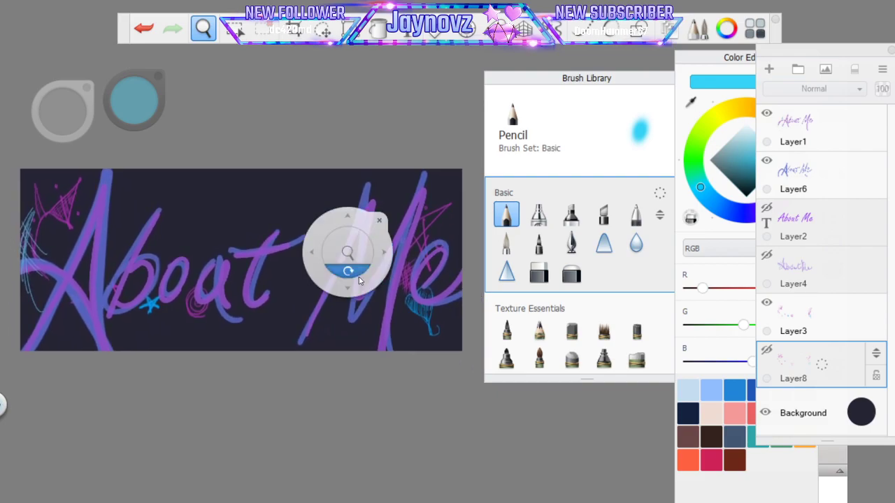
pyautogui.click(380, 217)
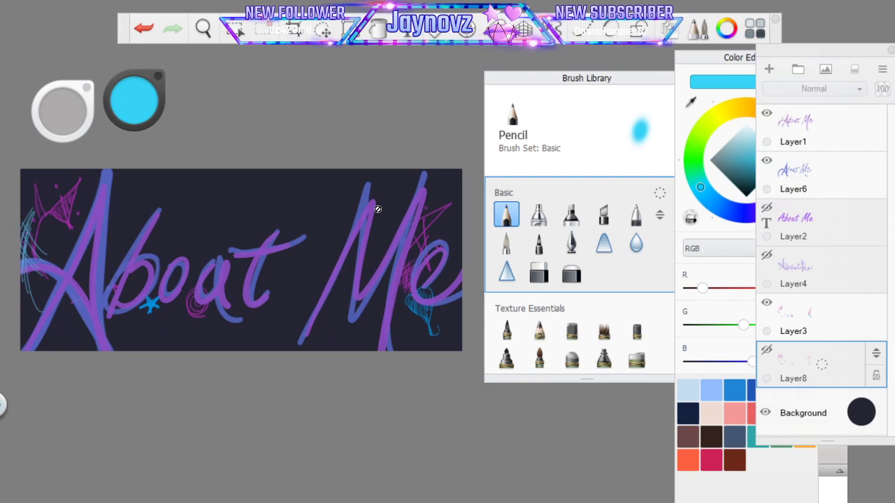
# Toggle Layer4 on and off to compare its lettering with the visible version, leaving it shown and selected
pyautogui.click(766, 256)
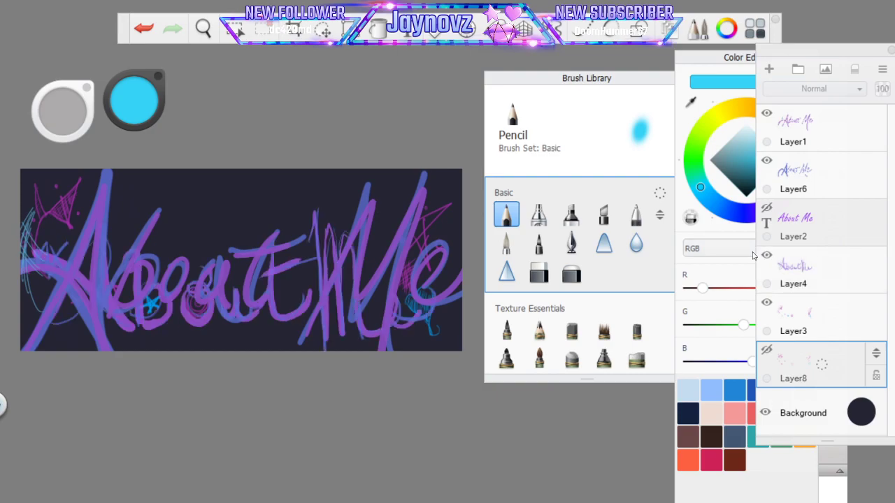
pyautogui.click(766, 256)
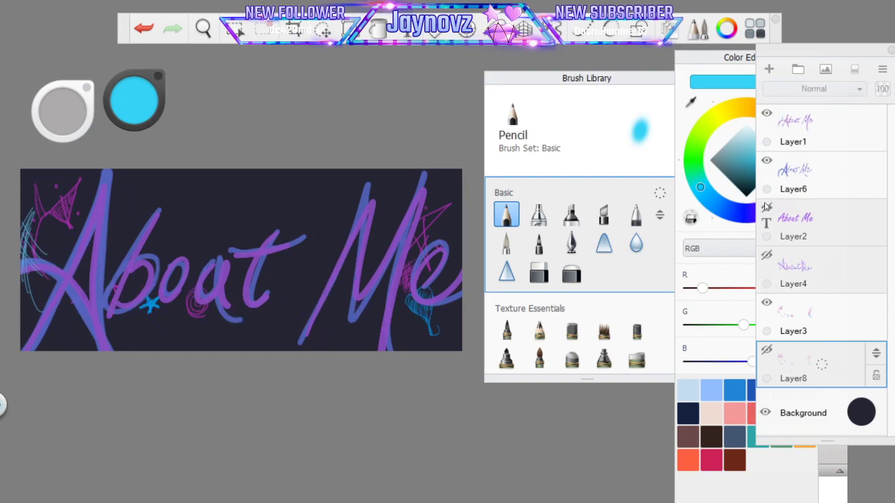
pyautogui.click(765, 254)
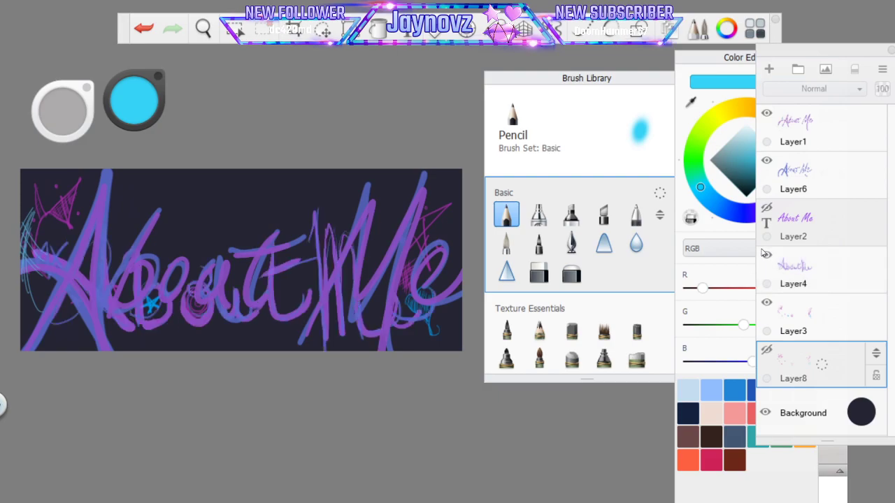
pyautogui.click(776, 255)
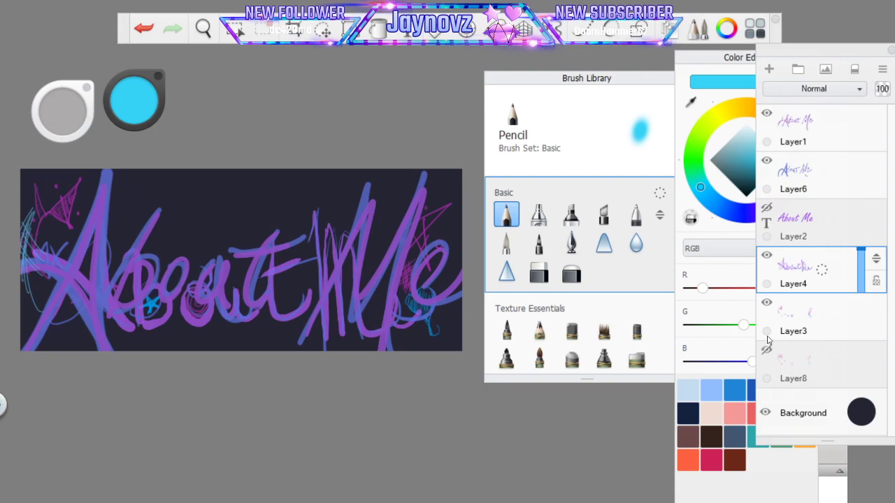
# Hide Layer3 and Layer4, and show Layer8 again as the active layer
pyautogui.click(766, 303)
pyautogui.click(767, 350)
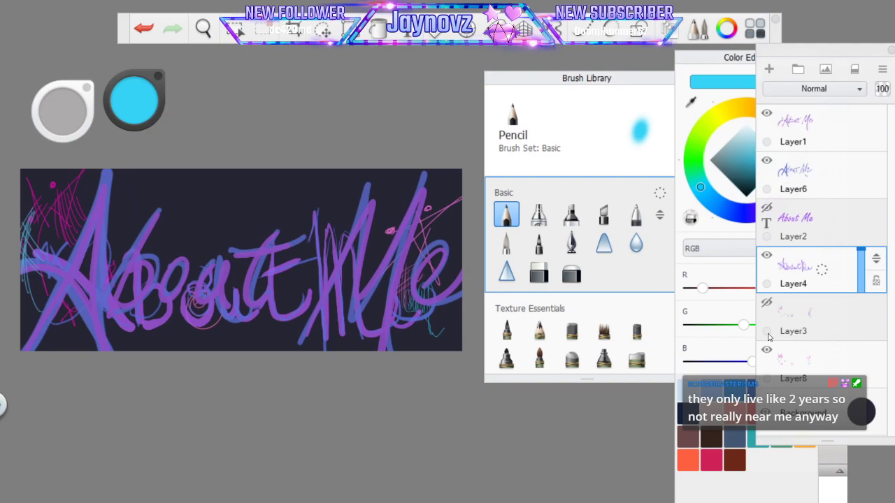
pyautogui.click(766, 256)
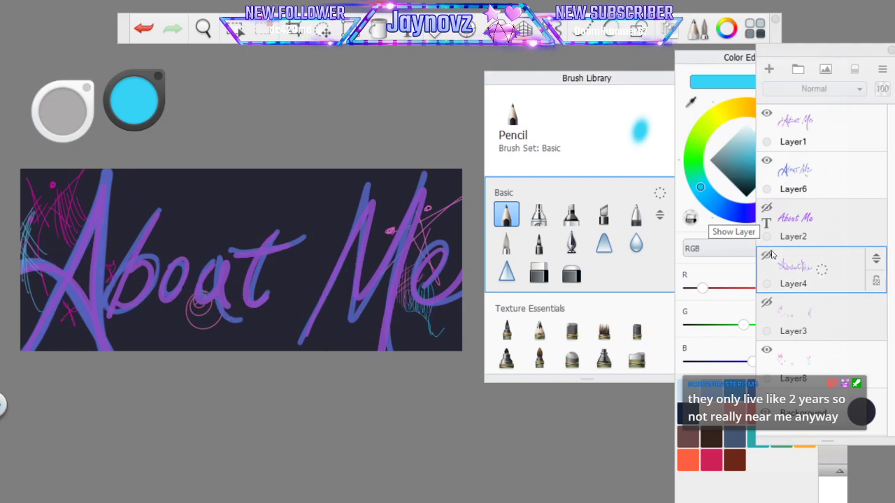
pyautogui.click(823, 364)
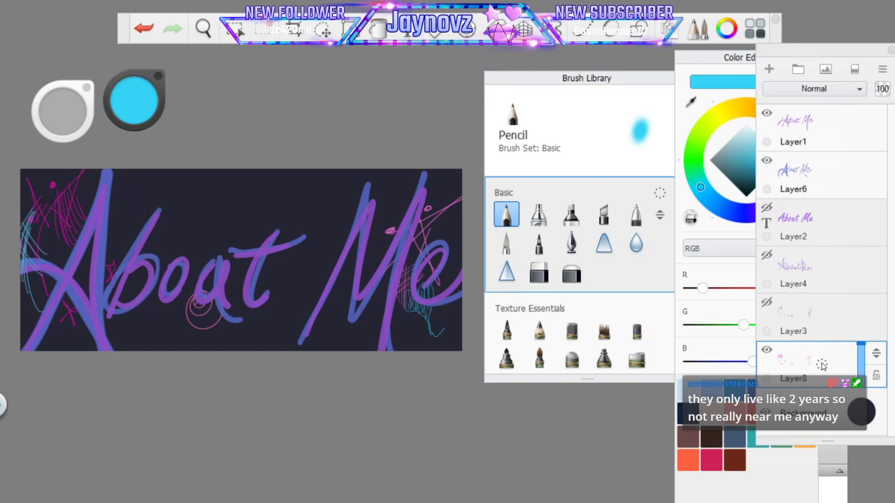
# Remove the pink spiral beneath the letter a and draw a small light-blue spiral inside the o with stroke smoothing on
pyautogui.moveTo(201, 303)
pyautogui.mouseDown()
pyautogui.moveTo(207, 313)
pyautogui.moveTo(198, 300)
pyautogui.mouseUp()
pyautogui.click(615, 30)
pyautogui.moveTo(179, 283)
pyautogui.mouseDown()
pyautogui.moveTo(174, 274)
pyautogui.moveTo(172, 281)
pyautogui.mouseUp()
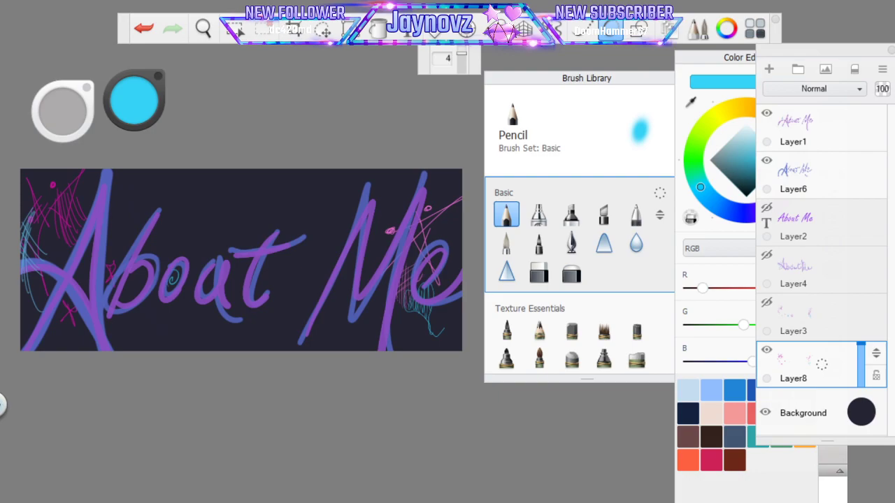
# Set the brush colour to pink (RGB 247, 54, 176) and fill in the two small dots beside the M
pyautogui.click(716, 65)
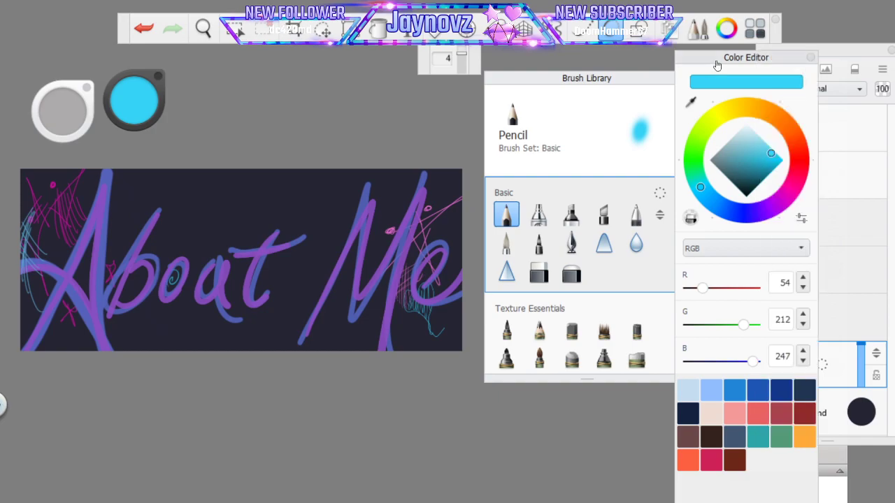
pyautogui.click(791, 187)
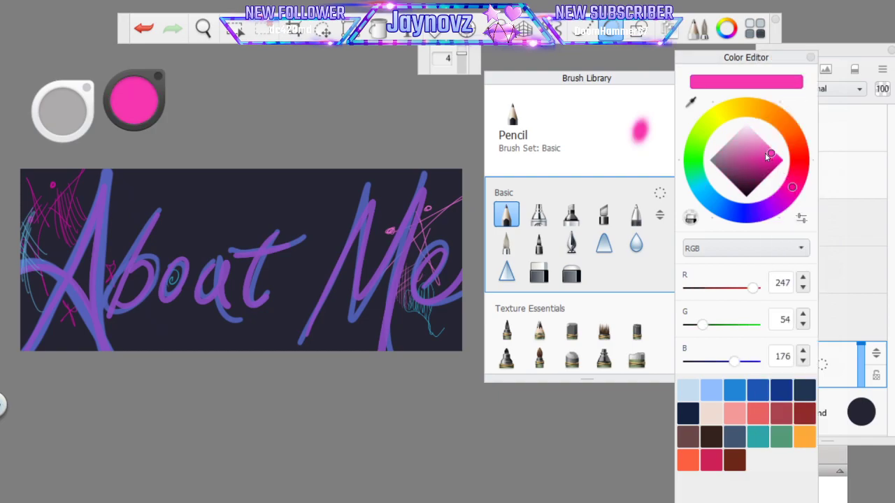
pyautogui.moveTo(531, 78)
pyautogui.mouseDown()
pyautogui.moveTo(557, 86)
pyautogui.moveTo(686, 81)
pyautogui.mouseUp()
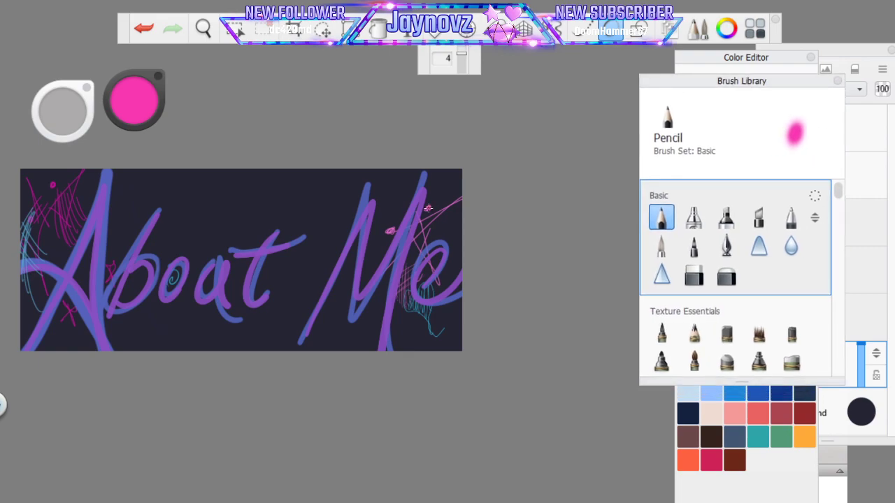
pyautogui.click(427, 209)
pyautogui.click(390, 230)
# Trace the crossed star lines between the M and the e with smoothed pink pencil strokes
pyautogui.click(204, 28)
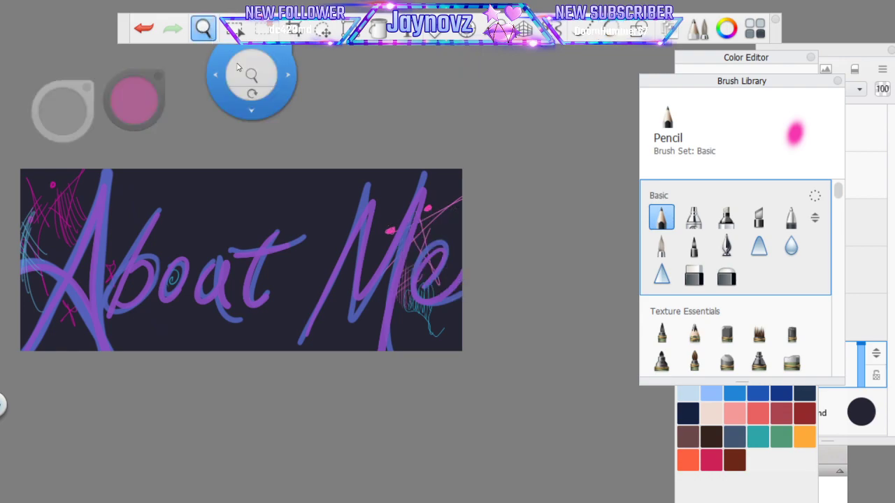
pyautogui.moveTo(367, 288); pyautogui.dragTo(437, 212)
pyautogui.moveTo(488, 243); pyautogui.dragTo(397, 269)
pyautogui.click(402, 218)
pyautogui.click(610, 30)
pyautogui.moveTo(379, 199)
pyautogui.mouseDown()
pyautogui.moveTo(461, 156)
pyautogui.moveTo(315, 299)
pyautogui.mouseUp()
pyautogui.moveTo(367, 223)
pyautogui.mouseDown()
pyautogui.moveTo(423, 311)
pyautogui.moveTo(406, 272)
pyautogui.moveTo(402, 217)
pyautogui.moveTo(378, 315)
pyautogui.mouseUp()
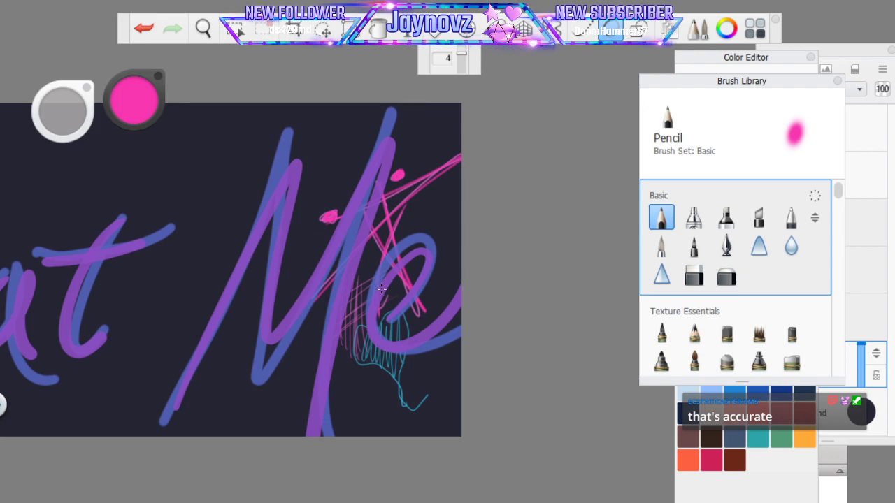
# Darken the brush colour to RGB 202, 27, 138 and remove the two pink dots beside the M
pyautogui.moveTo(781, 85); pyautogui.dragTo(649, 149)
pyautogui.moveTo(772, 153); pyautogui.dragTo(760, 161)
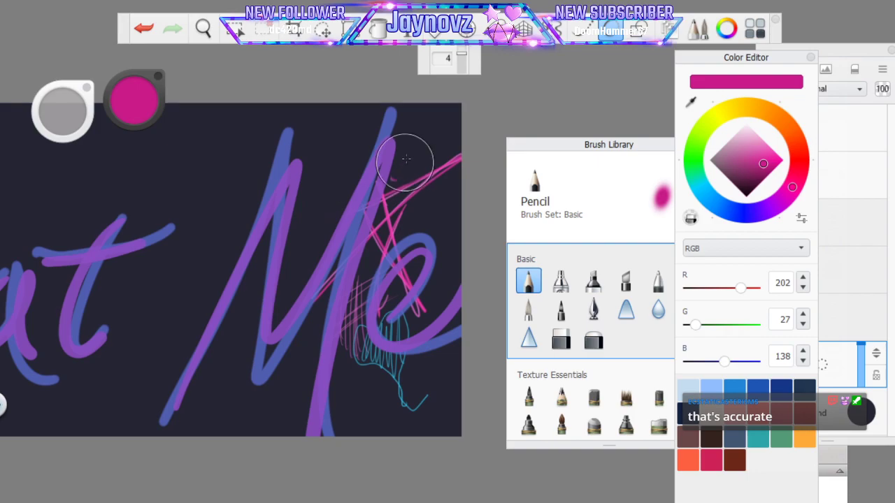
pyautogui.hotkey('ctrl', 'z')
pyautogui.hotkey('ctrl', 'z')
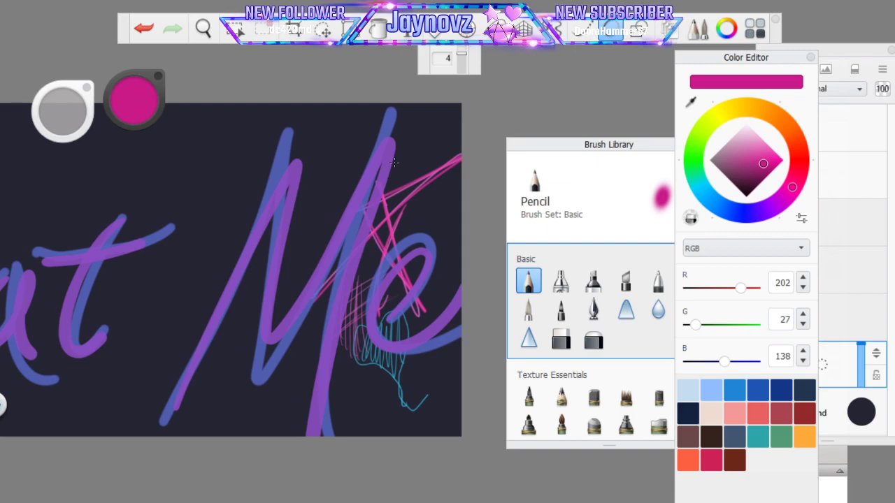
# Set the brush colour to magenta (RGB 193, 31, 185) and lock the transparency of Layer8
pyautogui.moveTo(754, 164); pyautogui.dragTo(756, 168)
pyautogui.click(785, 197)
pyautogui.click(760, 163)
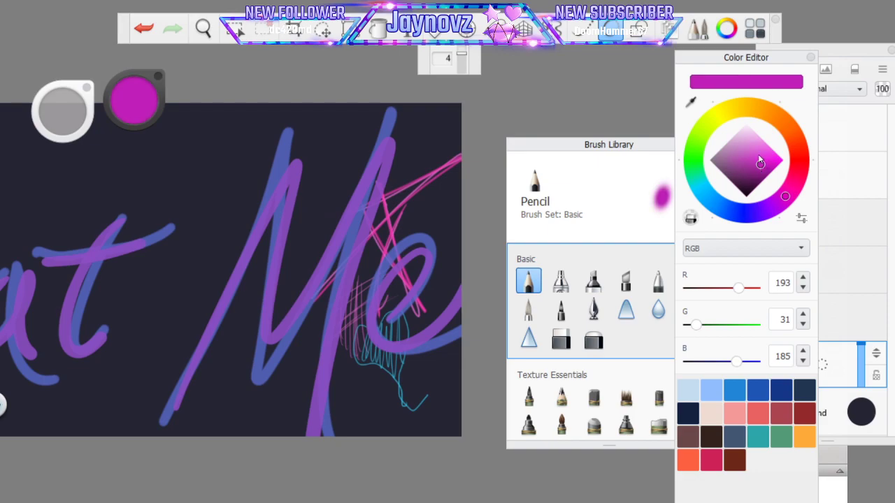
pyautogui.click(820, 357)
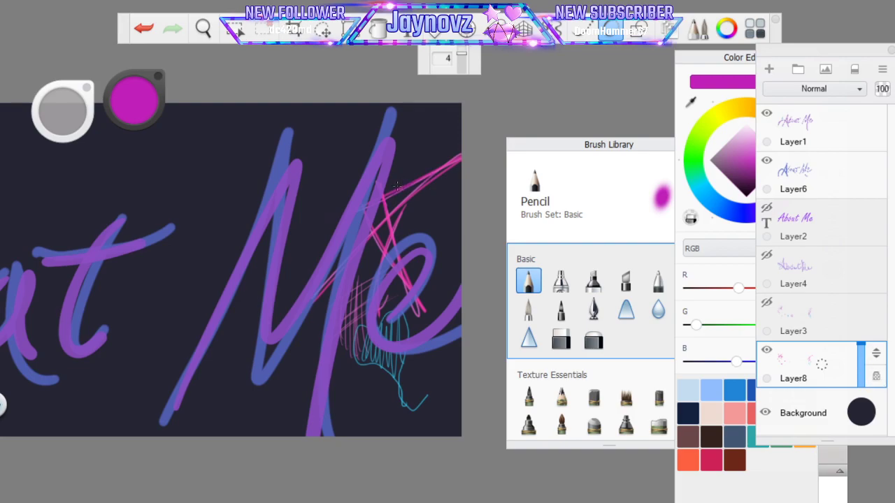
# Recolour the pink star lines beside the e and the pink doodles around the A in magenta with the Paintbrush
pyautogui.click(527, 309)
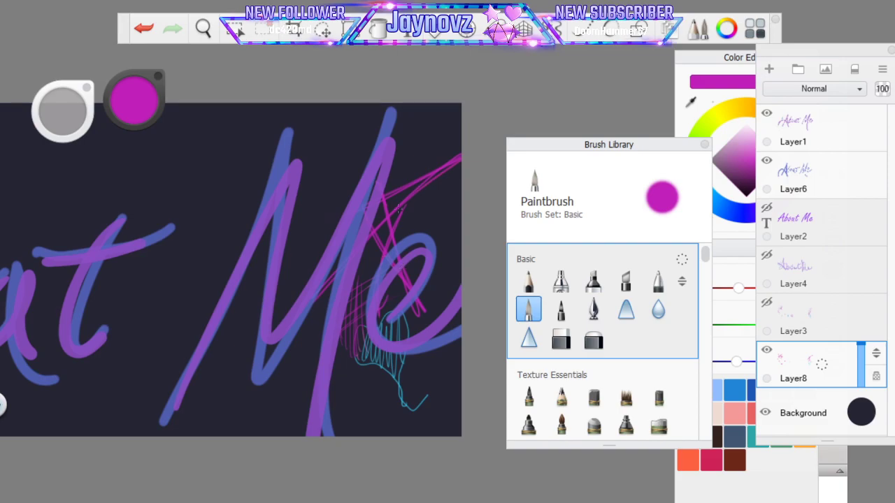
pyautogui.click(209, 28)
pyautogui.moveTo(324, 311); pyautogui.dragTo(522, 279)
pyautogui.moveTo(223, 341)
pyautogui.mouseDown()
pyautogui.moveTo(374, 384)
pyautogui.moveTo(411, 404)
pyautogui.moveTo(404, 404)
pyautogui.mouseUp()
pyautogui.click(439, 324)
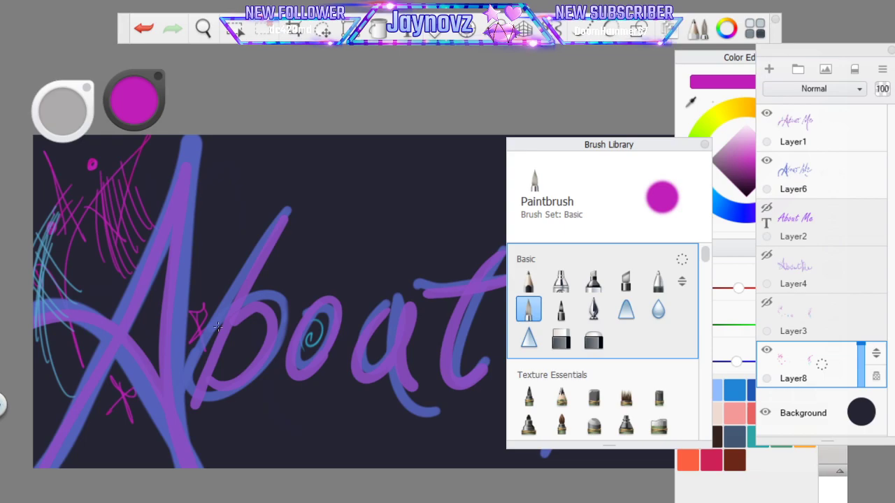
# Unlock the transparency of Layer8 for new strokes near the blue doodle below the e
pyautogui.click(203, 28)
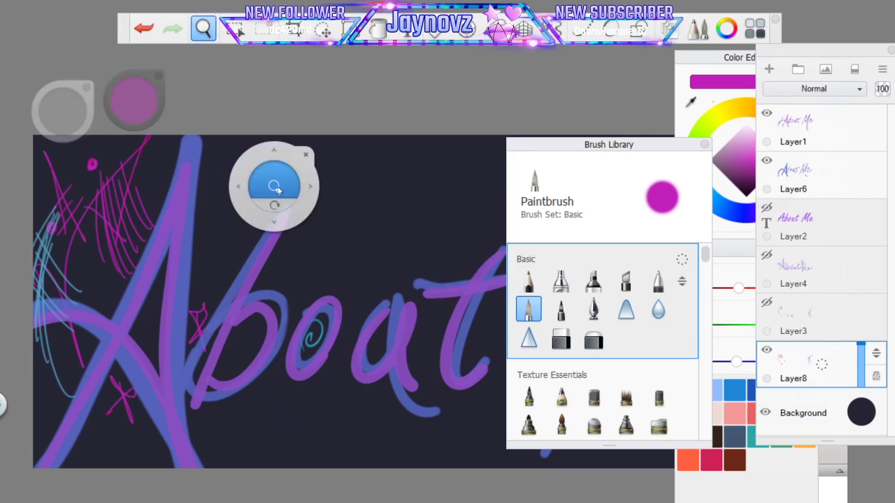
pyautogui.moveTo(277, 190); pyautogui.dragTo(269, 283)
pyautogui.moveTo(383, 333); pyautogui.dragTo(351, 226)
pyautogui.moveTo(500, 425); pyautogui.dragTo(382, 386)
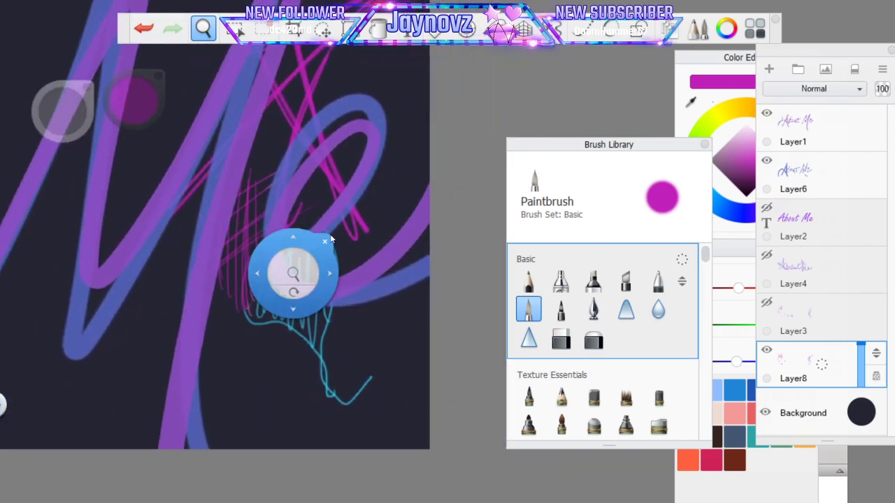
pyautogui.click(324, 241)
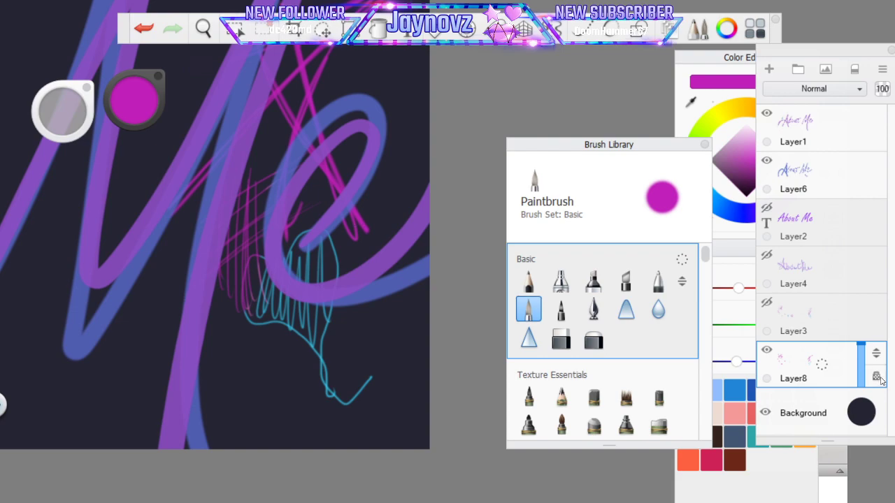
# Sample the light blue from the doodle's tail below the e and switch to the Pencil, moving the brush library aside
pyautogui.click(690, 103)
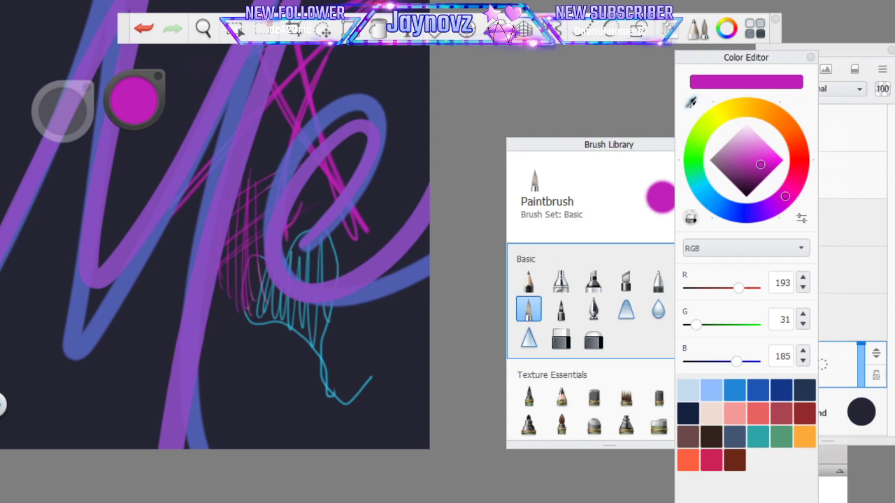
pyautogui.click(319, 355)
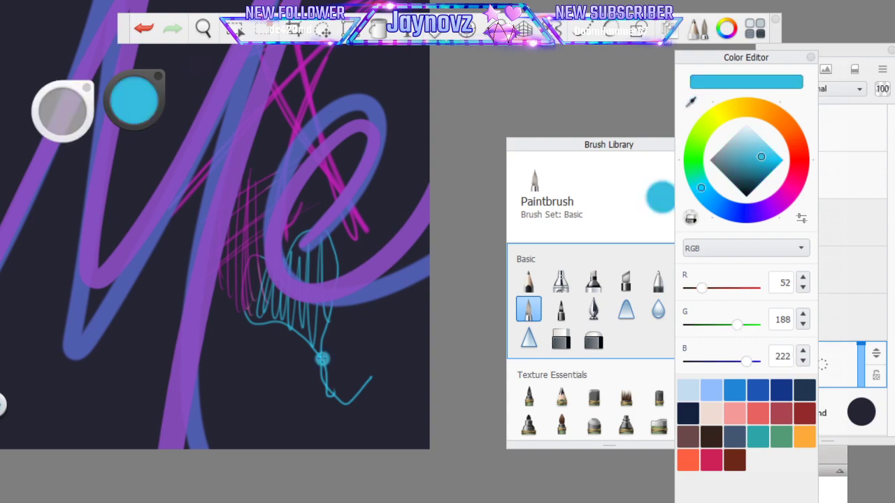
pyautogui.click(529, 281)
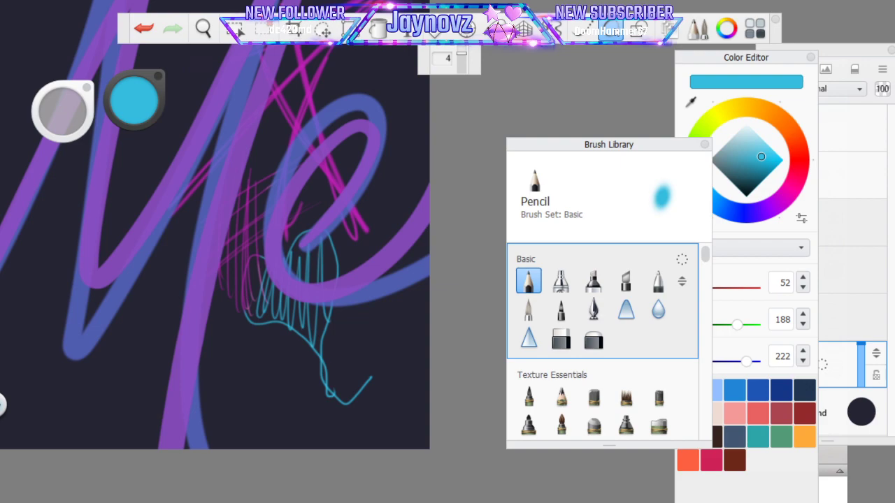
pyautogui.moveTo(646, 145); pyautogui.dragTo(741, 76)
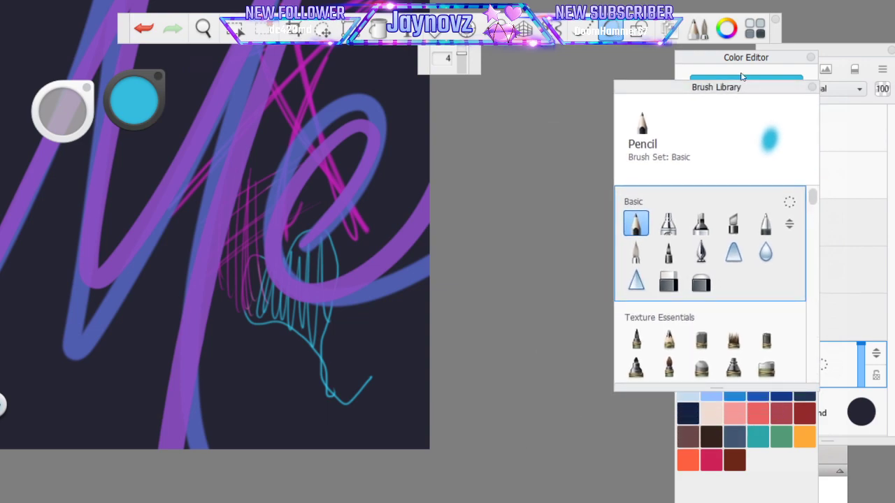
# Thicken the outline and tail of the light-blue doodle below the e and cross-hatch its inside with the Pencil
pyautogui.moveTo(286, 253)
pyautogui.mouseDown()
pyautogui.moveTo(316, 230)
pyautogui.moveTo(334, 265)
pyautogui.moveTo(321, 384)
pyautogui.moveTo(366, 396)
pyautogui.moveTo(369, 353)
pyautogui.mouseUp()
pyautogui.moveTo(263, 257)
pyautogui.mouseDown()
pyautogui.moveTo(239, 284)
pyautogui.moveTo(251, 325)
pyautogui.moveTo(299, 326)
pyautogui.moveTo(318, 360)
pyautogui.mouseUp()
pyautogui.moveTo(250, 275)
pyautogui.mouseDown()
pyautogui.moveTo(279, 287)
pyautogui.moveTo(287, 259)
pyautogui.moveTo(298, 274)
pyautogui.moveTo(293, 257)
pyautogui.moveTo(309, 299)
pyautogui.moveTo(315, 273)
pyautogui.moveTo(329, 283)
pyautogui.moveTo(250, 287)
pyautogui.moveTo(253, 304)
pyautogui.moveTo(285, 313)
pyautogui.moveTo(353, 279)
pyautogui.mouseUp()
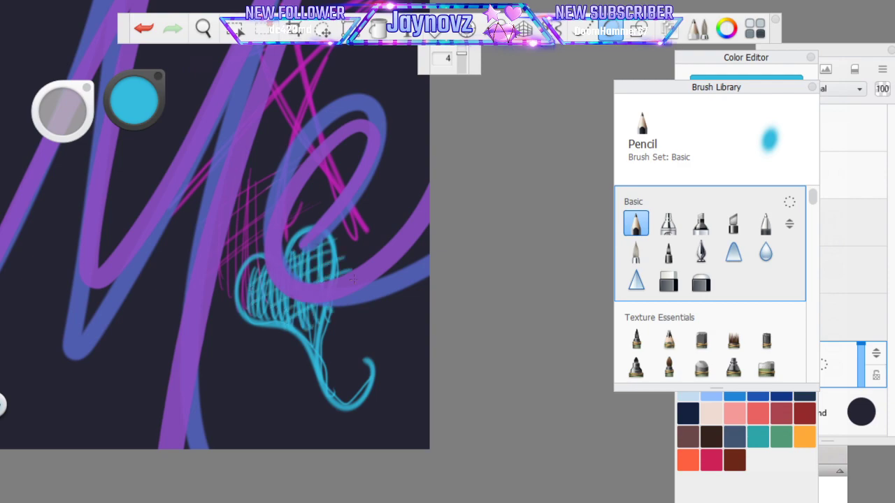
# Add two small light-blue dots among the magenta and blue doodles at the upper side of the A
pyautogui.click(203, 28)
pyautogui.moveTo(301, 243); pyautogui.dragTo(480, 346)
pyautogui.moveTo(143, 330); pyautogui.dragTo(409, 391)
pyautogui.moveTo(235, 252); pyautogui.dragTo(236, 366)
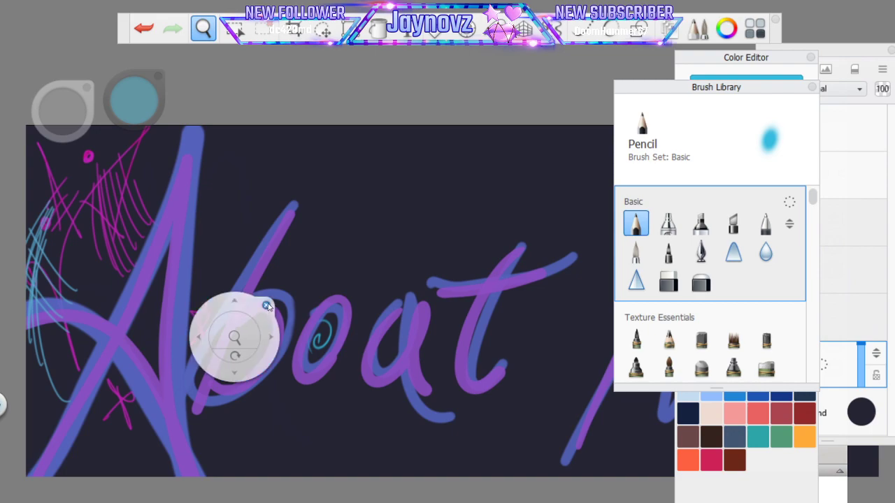
pyautogui.click(80, 179)
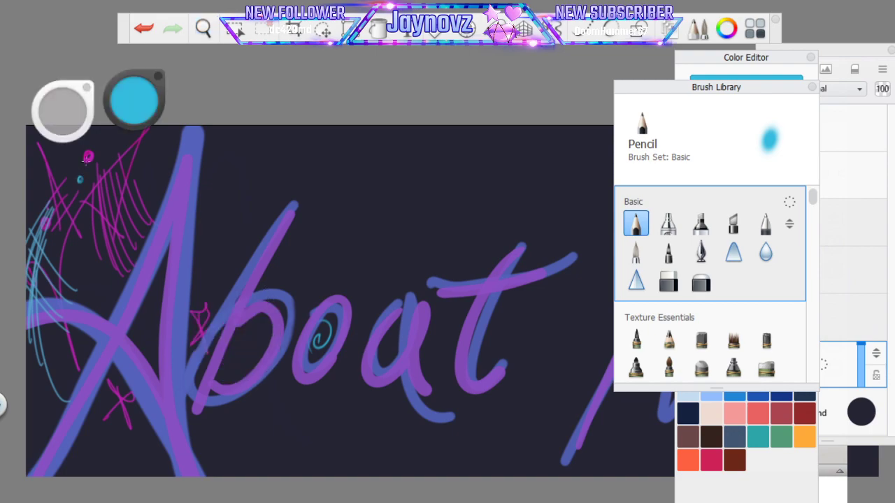
pyautogui.click(79, 266)
# Sample the magenta (RGB 183, 31, 176) from the star lines crossing the e
pyautogui.click(203, 29)
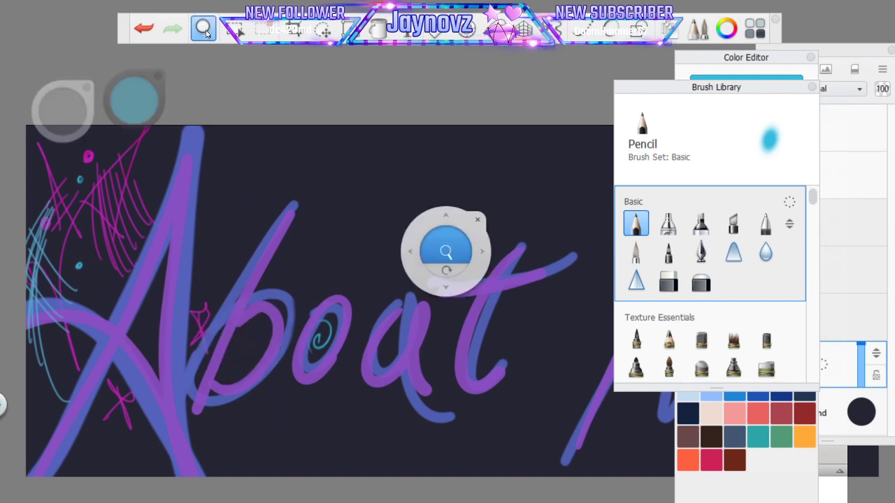
pyautogui.moveTo(431, 335); pyautogui.dragTo(213, 312)
pyautogui.moveTo(528, 411); pyautogui.dragTo(325, 388)
pyautogui.click(275, 277)
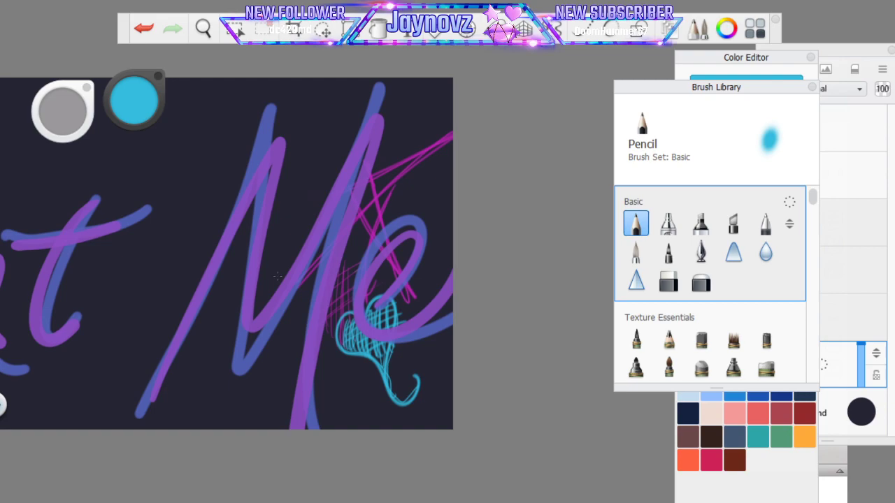
pyautogui.click(721, 77)
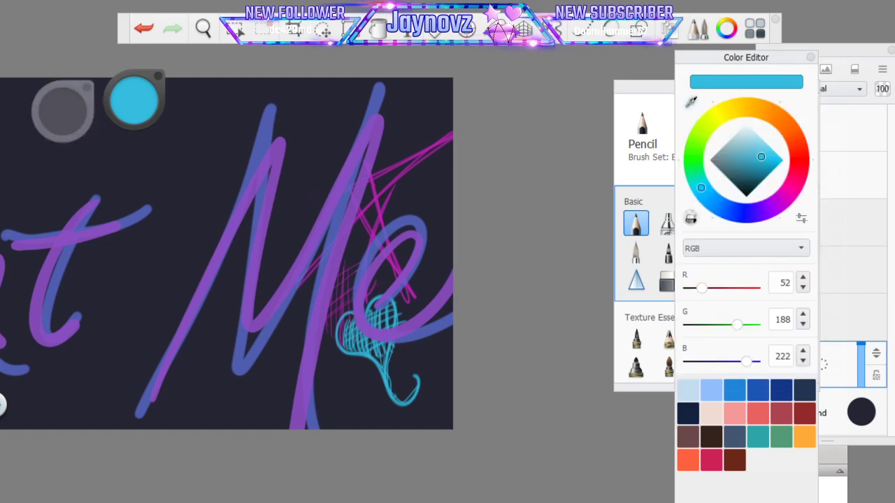
pyautogui.click(408, 292)
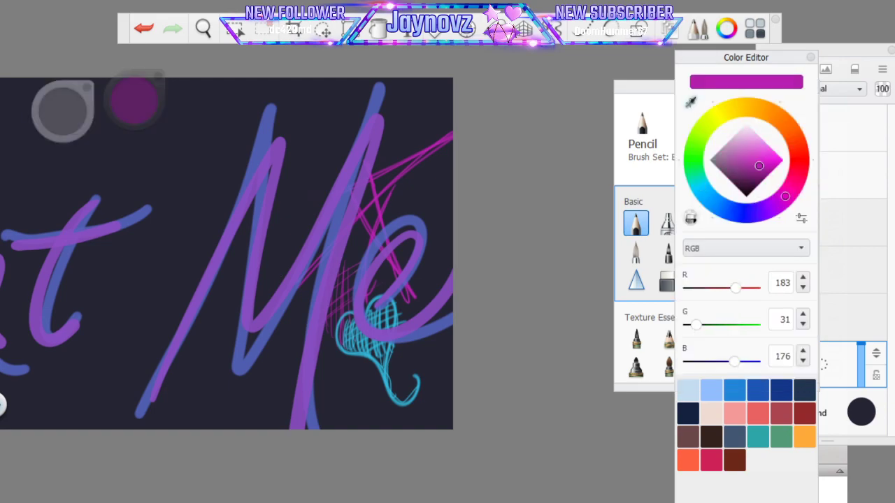
# Add small magenta dots and a pointed magenta stroke around the light-blue doodle below the e
pyautogui.click(340, 395)
pyautogui.click(411, 307)
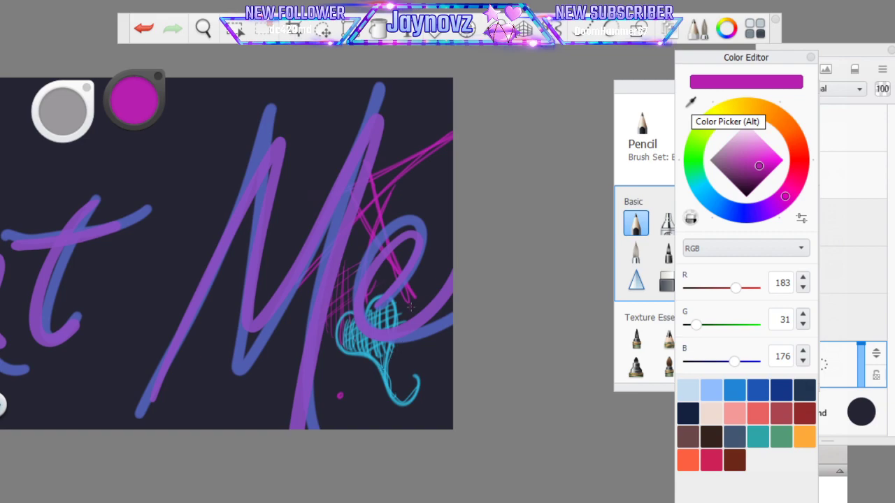
pyautogui.moveTo(364, 381); pyautogui.dragTo(419, 329)
# Draw a small magenta five-pointed star inside the bowl of the b
pyautogui.press('space')
pyautogui.moveTo(100, 312); pyautogui.dragTo(433, 297)
pyautogui.moveTo(264, 371); pyautogui.dragTo(365, 338)
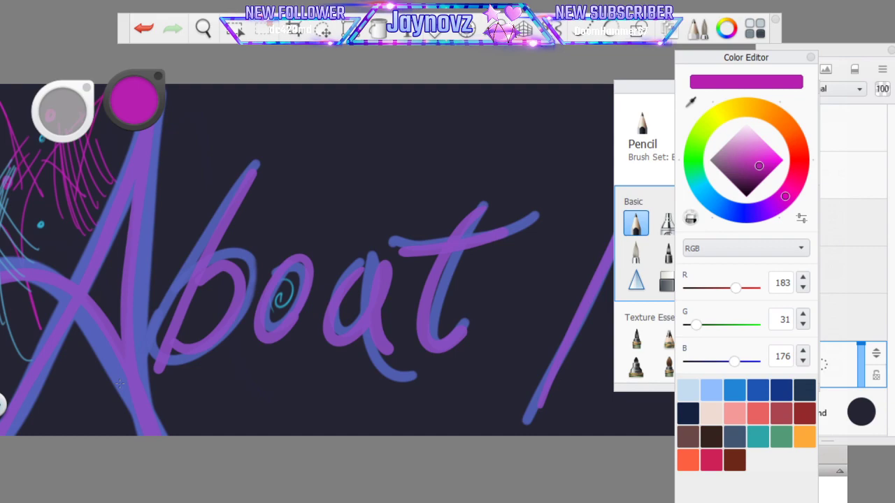
pyautogui.click(610, 31)
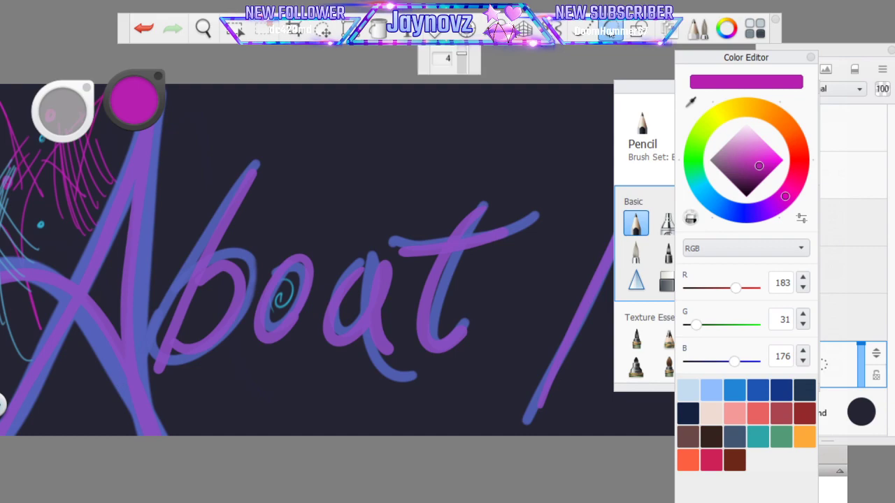
pyautogui.moveTo(200, 332)
pyautogui.mouseDown()
pyautogui.moveTo(213, 294)
pyautogui.moveTo(204, 314)
pyautogui.mouseUp()
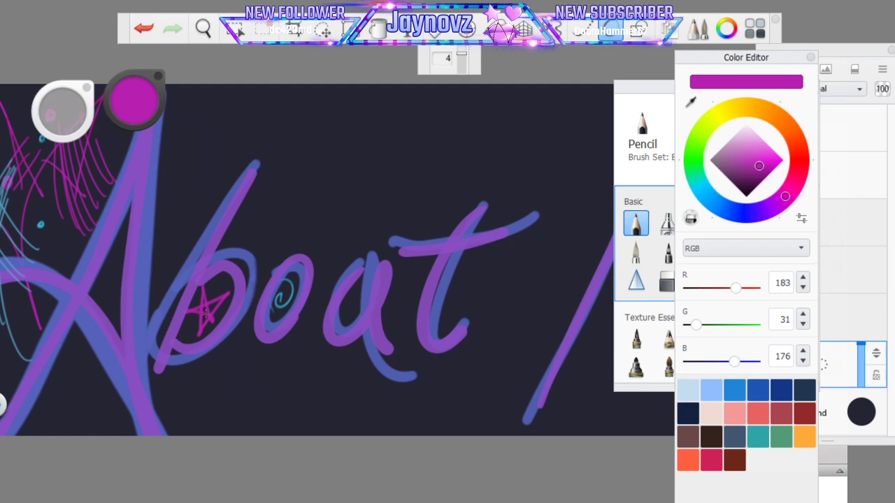
# Compare the new doodles on Layer8 with the earlier ones on Layer3 by alternating the two layers' visibility
pyautogui.click(203, 28)
pyautogui.moveTo(300, 210); pyautogui.dragTo(318, 320)
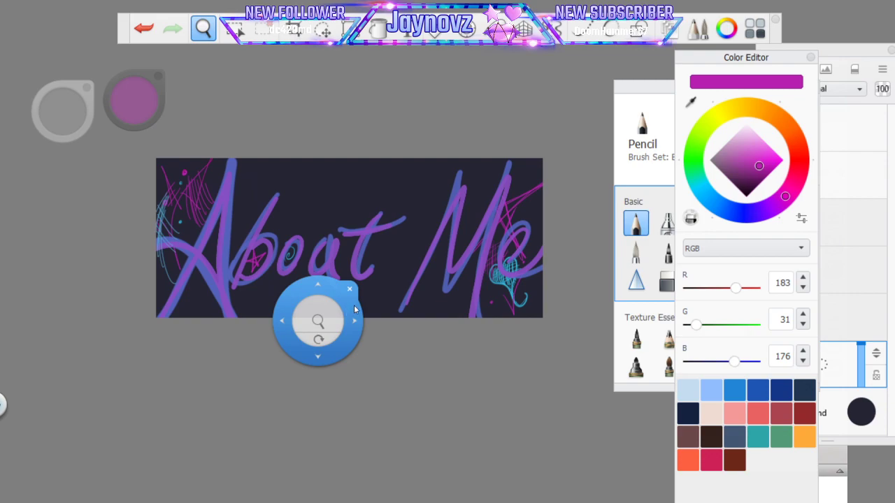
pyautogui.moveTo(374, 345); pyautogui.dragTo(329, 355)
pyautogui.click(320, 313)
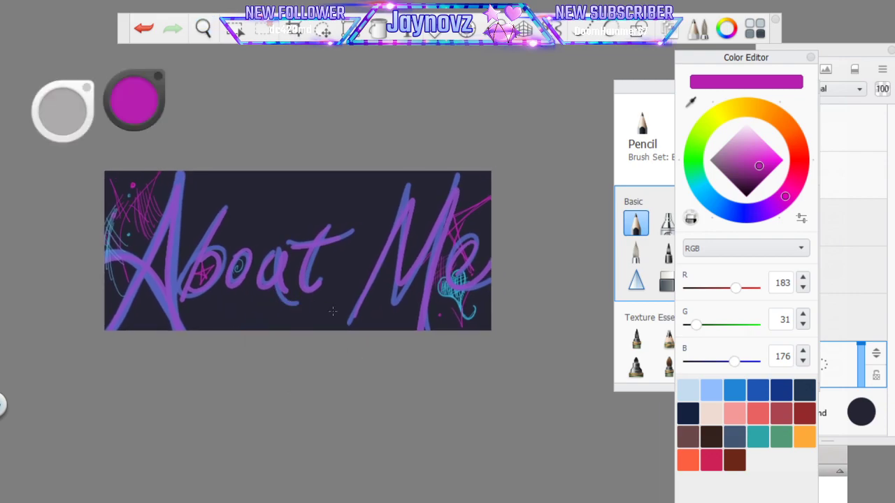
pyautogui.click(857, 57)
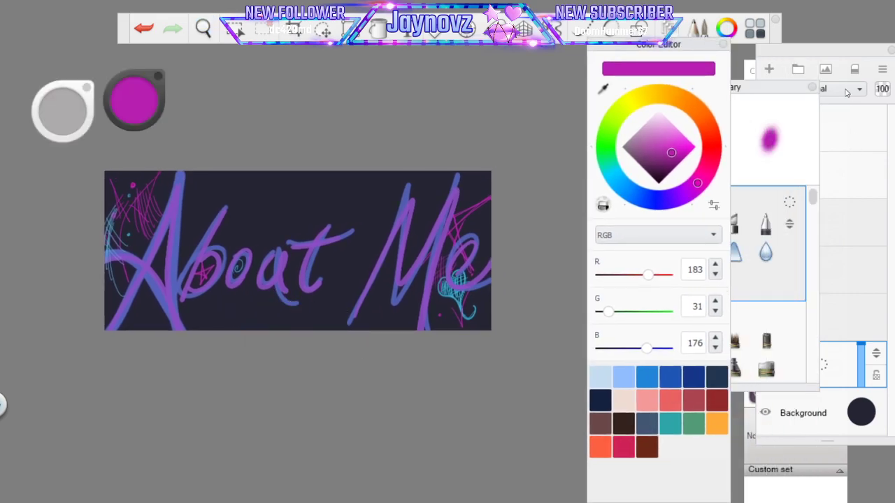
pyautogui.click(766, 350)
pyautogui.click(766, 302)
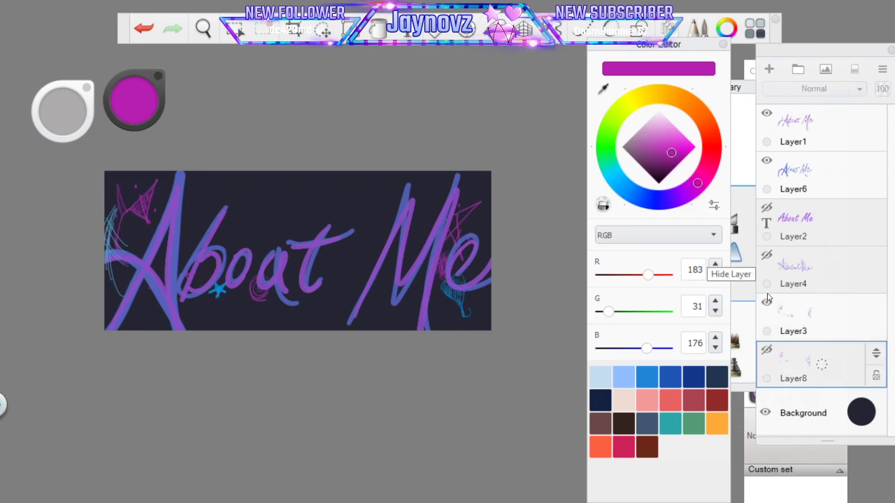
pyautogui.click(766, 301)
pyautogui.click(766, 350)
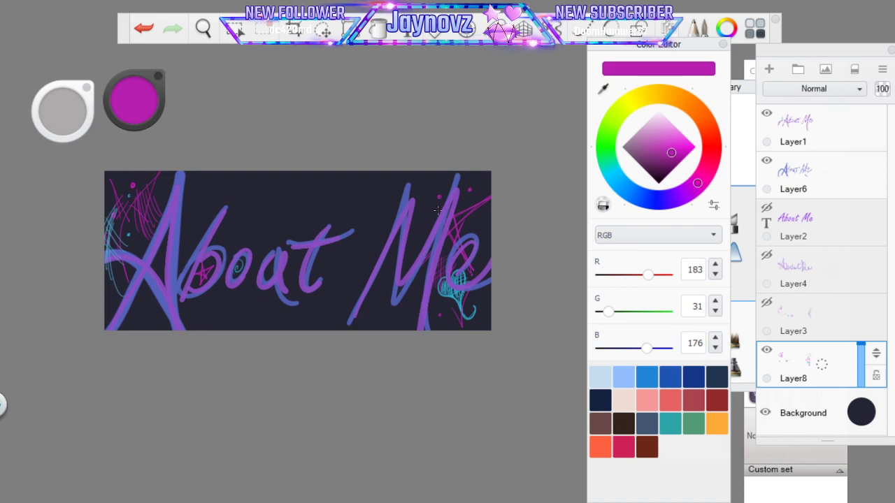
# Add a dot above the e in the blue (RGB 50, 162, 192) sampled beside the A, and delete the hidden Layer2, Layer4 and Layer3
pyautogui.click(604, 89)
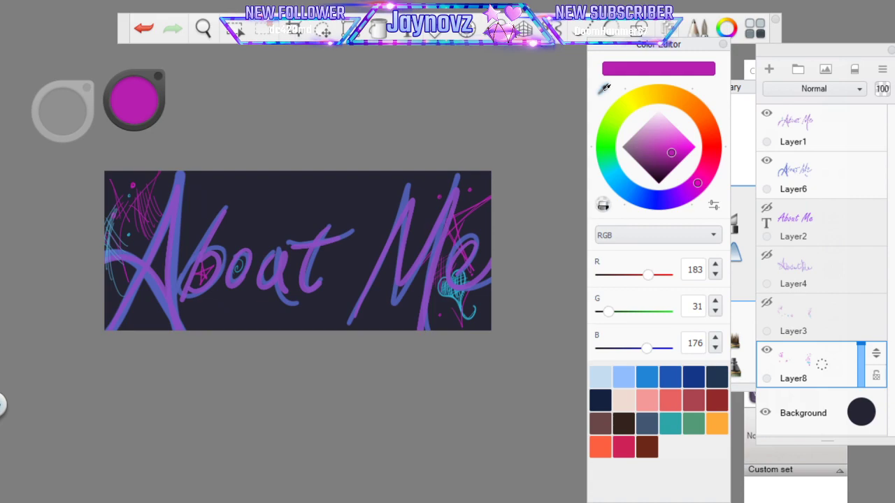
pyautogui.click(130, 235)
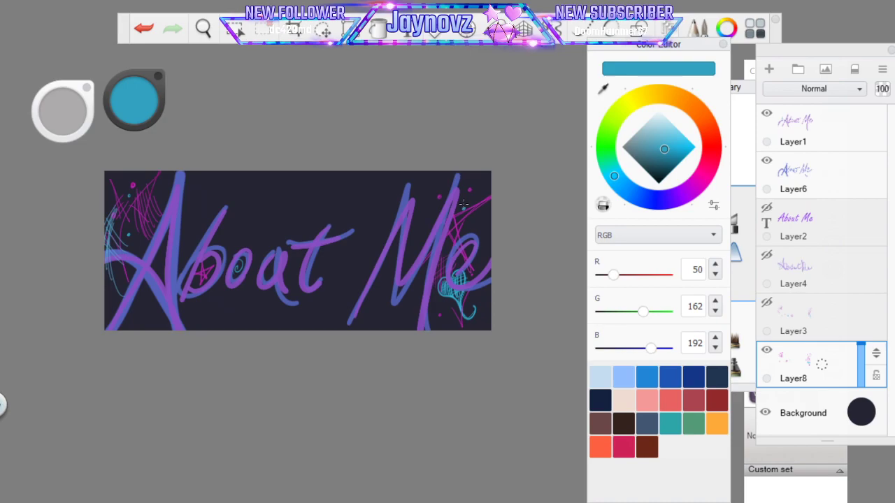
pyautogui.moveTo(848, 230); pyautogui.dragTo(857, 197)
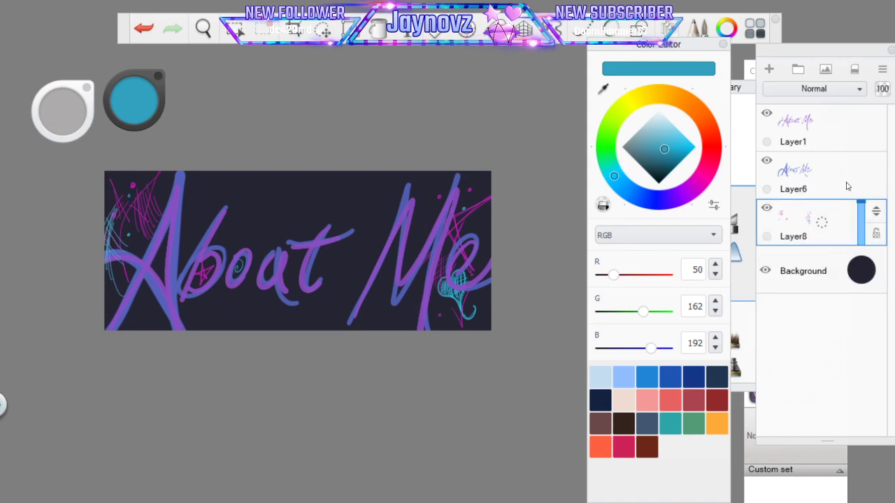
# Select Layer1, sample the purple of the A and darken it to RGB 115, 59, 174
pyautogui.click(827, 123)
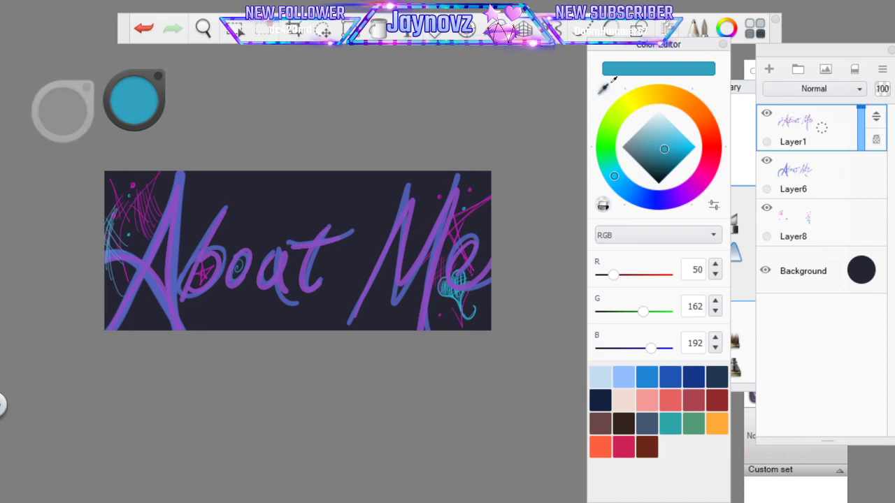
pyautogui.moveTo(602, 89); pyautogui.dragTo(172, 204)
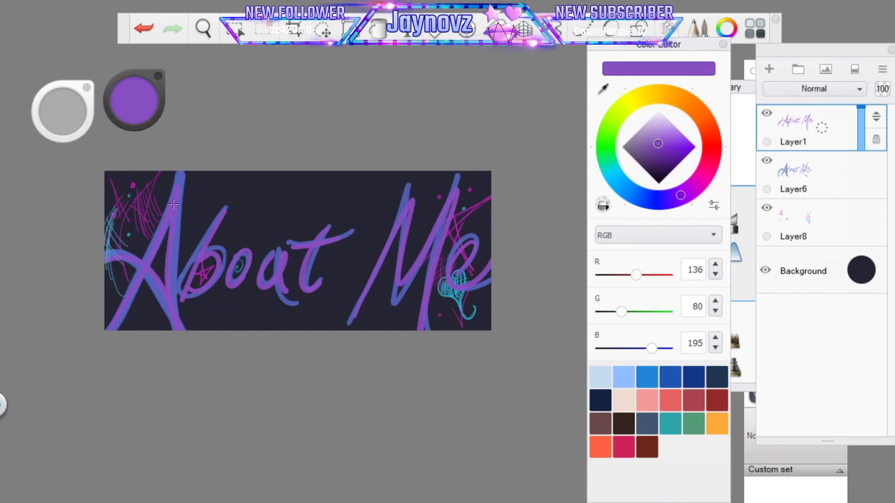
pyautogui.moveTo(137, 106); pyautogui.dragTo(141, 138)
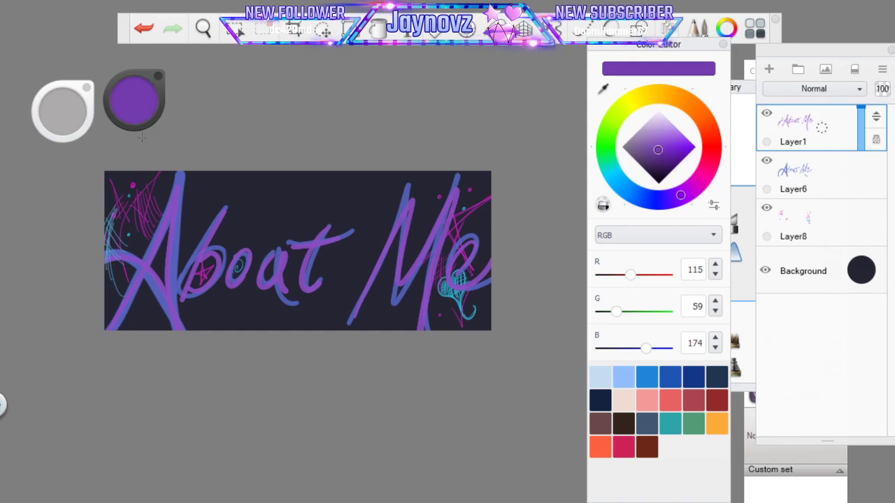
# Switch to the Airbrush, move the brush puck aside and shade the purple A on Layer1 with the darker purple
pyautogui.click(745, 94)
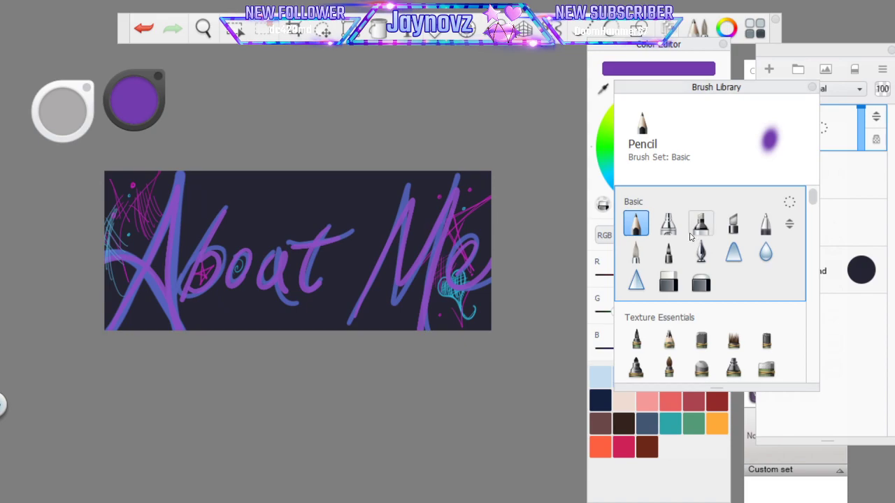
pyautogui.click(669, 222)
pyautogui.moveTo(83, 111)
pyautogui.mouseDown()
pyautogui.moveTo(75, 132)
pyautogui.moveTo(353, 121)
pyautogui.moveTo(375, 132)
pyautogui.moveTo(363, 139)
pyautogui.moveTo(365, 119)
pyautogui.moveTo(379, 127)
pyautogui.moveTo(372, 122)
pyautogui.mouseUp()
pyautogui.moveTo(366, 120); pyautogui.dragTo(370, 126)
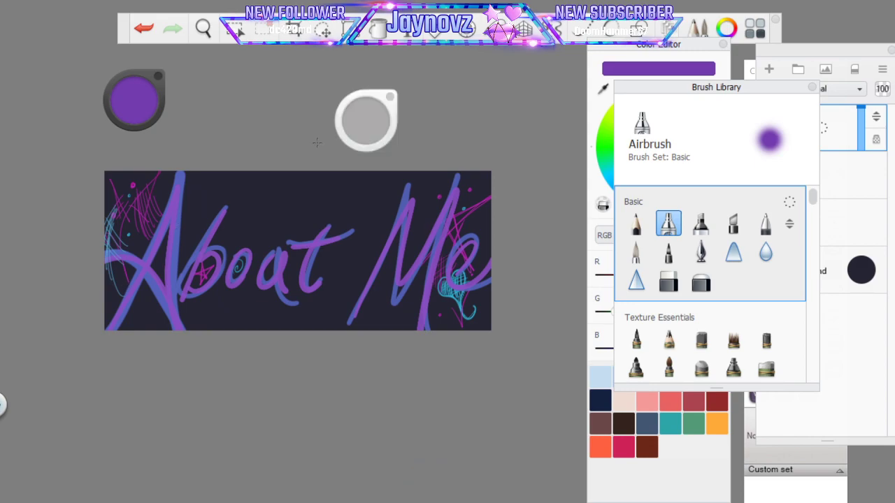
pyautogui.click(845, 64)
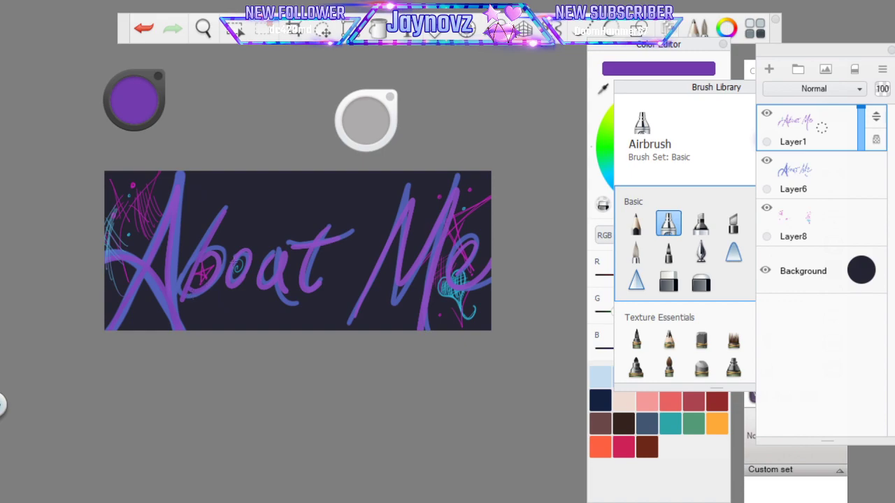
# Darken the purple further and airbrush shading onto the b and the A of the purple lettering
pyautogui.click(203, 28)
pyautogui.moveTo(228, 279); pyautogui.dragTo(301, 178)
pyautogui.click(322, 217)
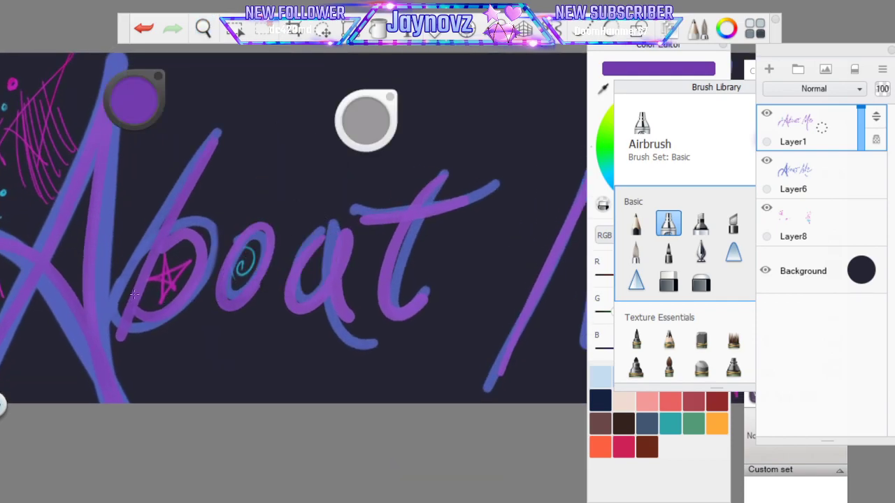
pyautogui.moveTo(135, 101); pyautogui.dragTo(138, 139)
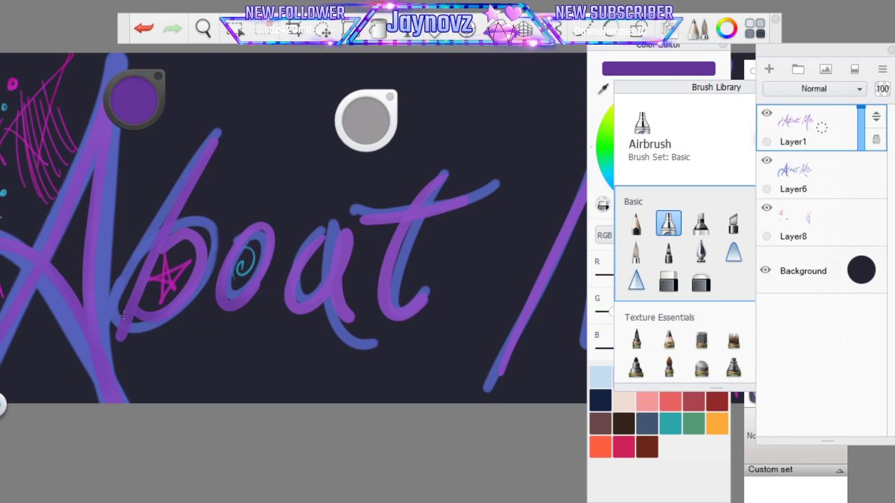
pyautogui.click(203, 28)
pyautogui.moveTo(164, 350); pyautogui.dragTo(295, 280)
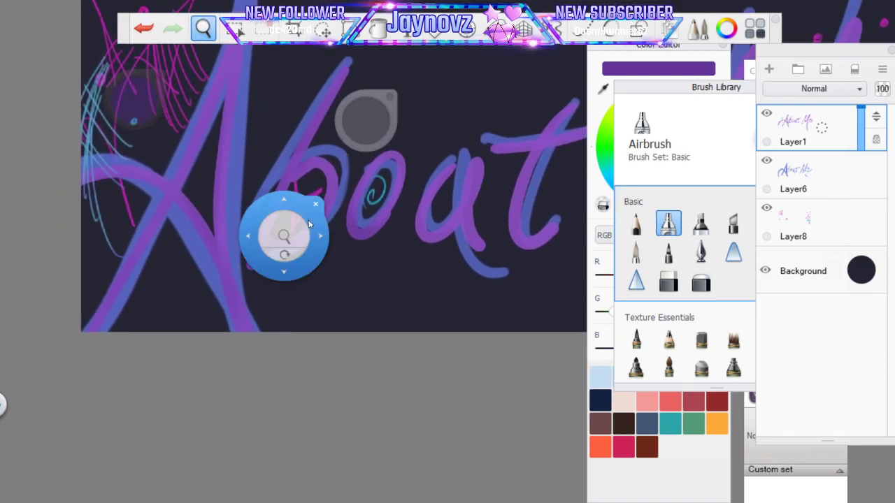
pyautogui.click(289, 216)
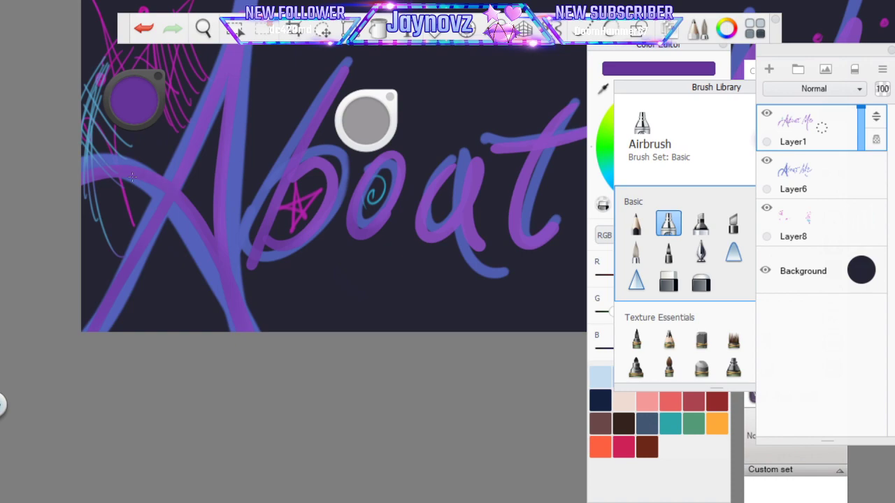
# Airbrush dark purple shading onto the purple o, a and t and the word Me on Layer1
pyautogui.press('space')
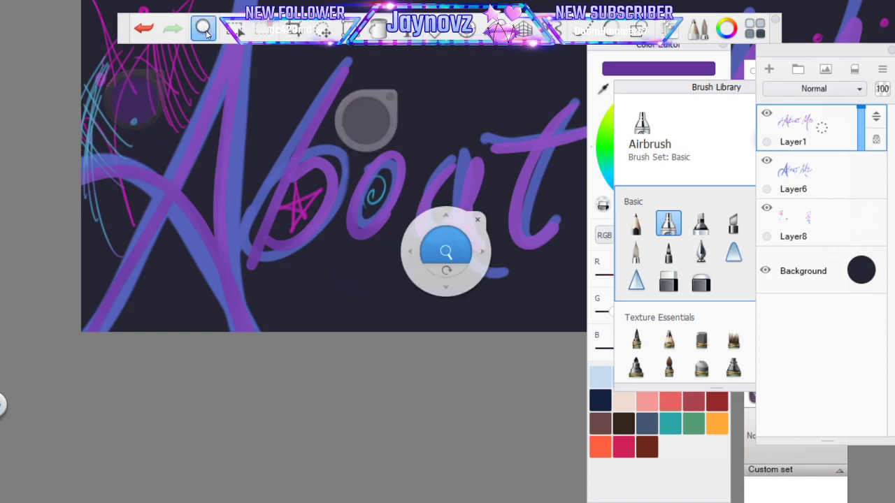
pyautogui.moveTo(381, 331); pyautogui.dragTo(217, 350)
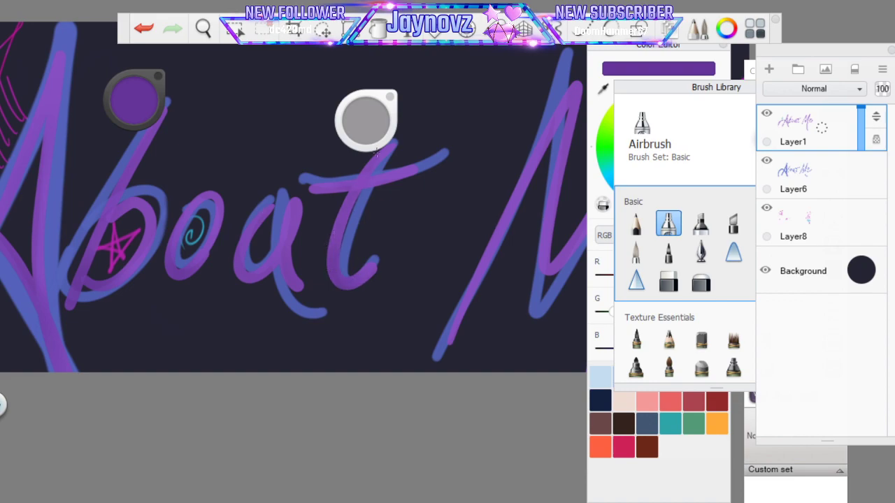
pyautogui.press('space')
pyautogui.moveTo(409, 311)
pyautogui.mouseDown()
pyautogui.moveTo(200, 348)
pyautogui.moveTo(398, 319)
pyautogui.mouseUp()
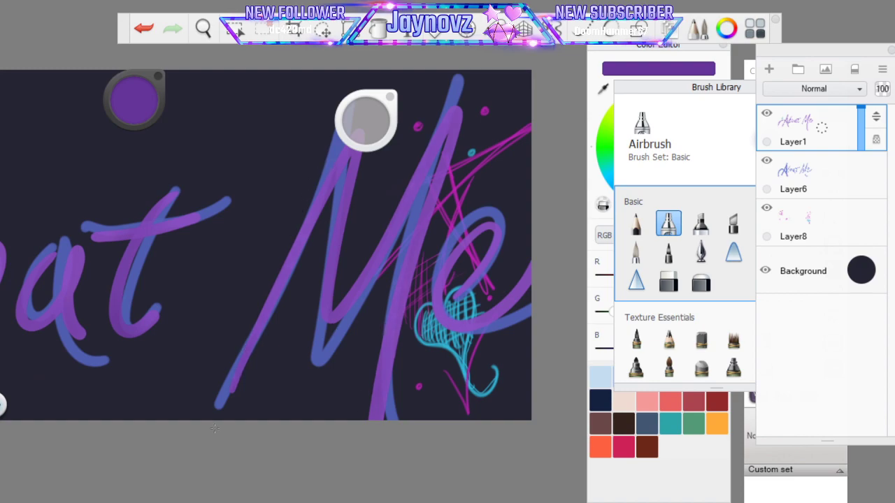
pyautogui.press('space')
pyautogui.moveTo(399, 299); pyautogui.dragTo(419, 349)
pyautogui.moveTo(441, 386); pyautogui.dragTo(327, 239)
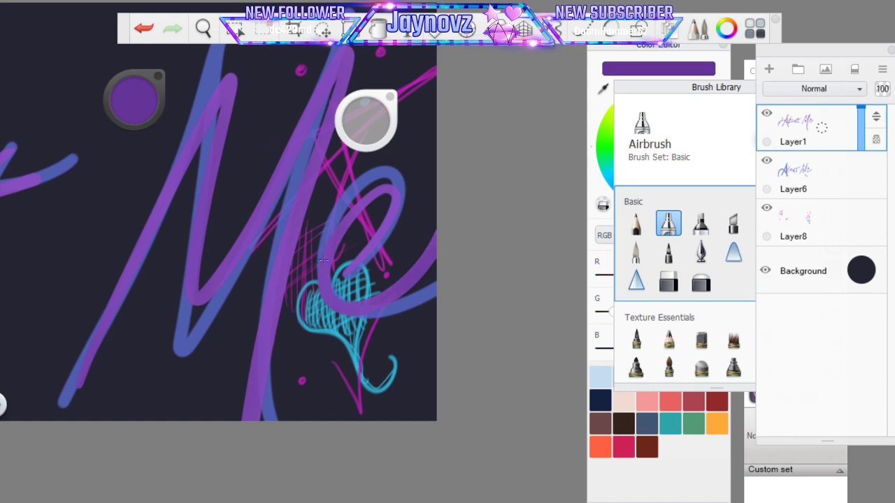
# Return to the view of the whole banner and lighten the brush colour to a pale lavender
pyautogui.press('space')
pyautogui.moveTo(344, 234); pyautogui.dragTo(260, 360)
pyautogui.moveTo(250, 378); pyautogui.dragTo(432, 403)
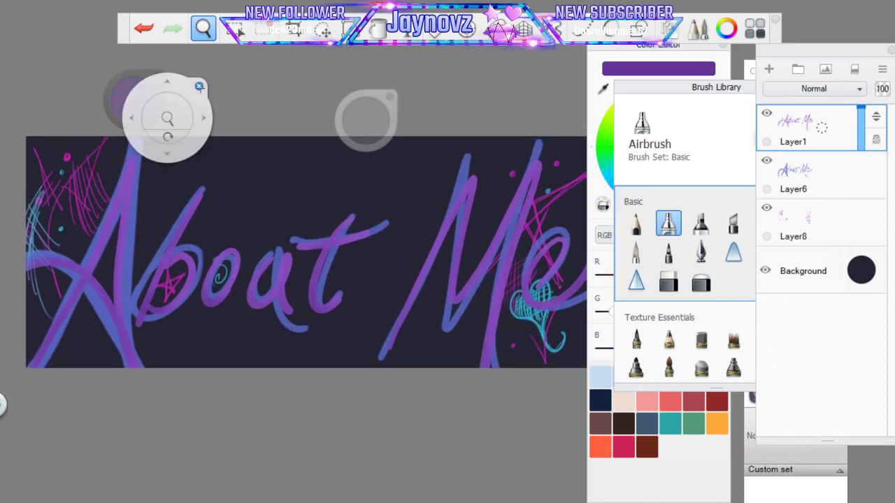
pyautogui.click(200, 86)
pyautogui.moveTo(139, 100); pyautogui.dragTo(138, 48)
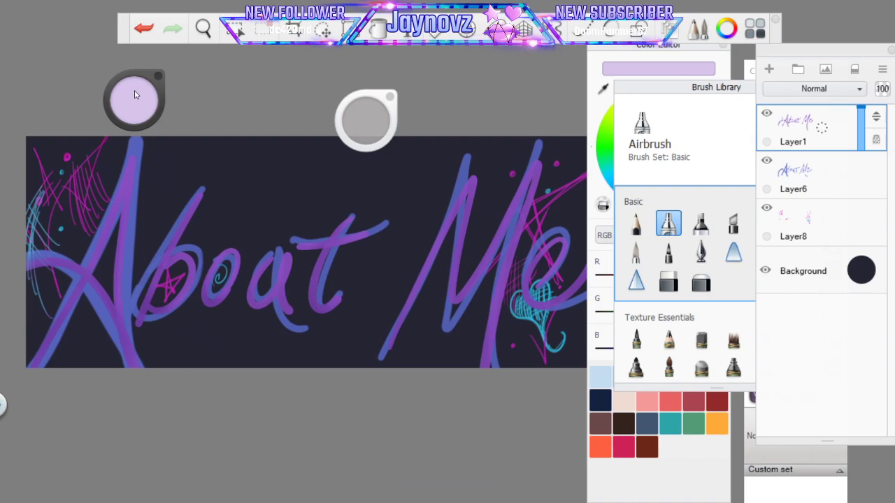
# Try pale lavender Paintbrush highlights on the purple A on Layer1, undoing them
pyautogui.click(636, 250)
pyautogui.moveTo(364, 126); pyautogui.dragTo(365, 124)
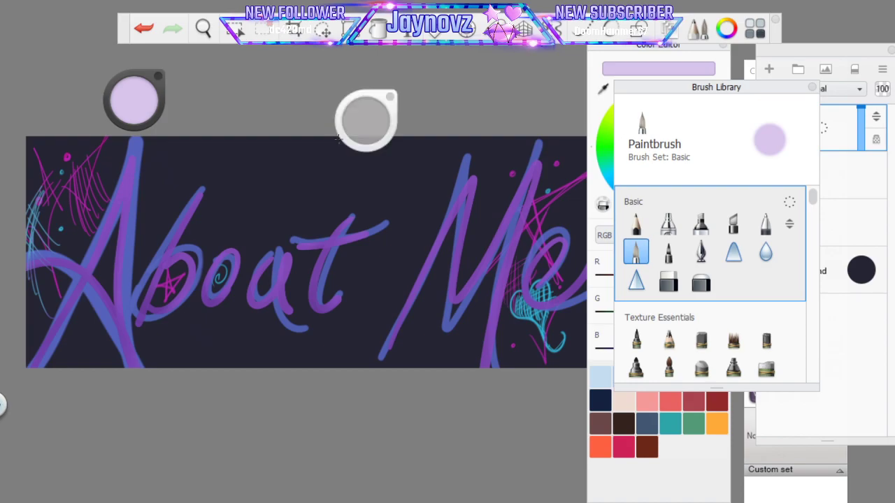
pyautogui.moveTo(90, 262)
pyautogui.mouseDown()
pyautogui.moveTo(129, 165)
pyautogui.moveTo(123, 271)
pyautogui.mouseUp()
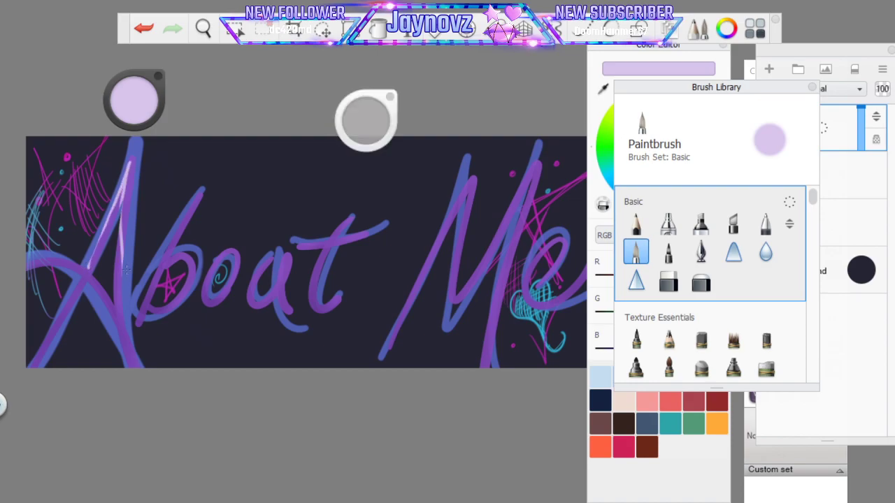
pyautogui.click(142, 26)
# Set the brush to light purple (RGB 181, 146, 218) and airbrush highlights onto the purple word About on Layer1
pyautogui.moveTo(139, 96); pyautogui.dragTo(148, 165)
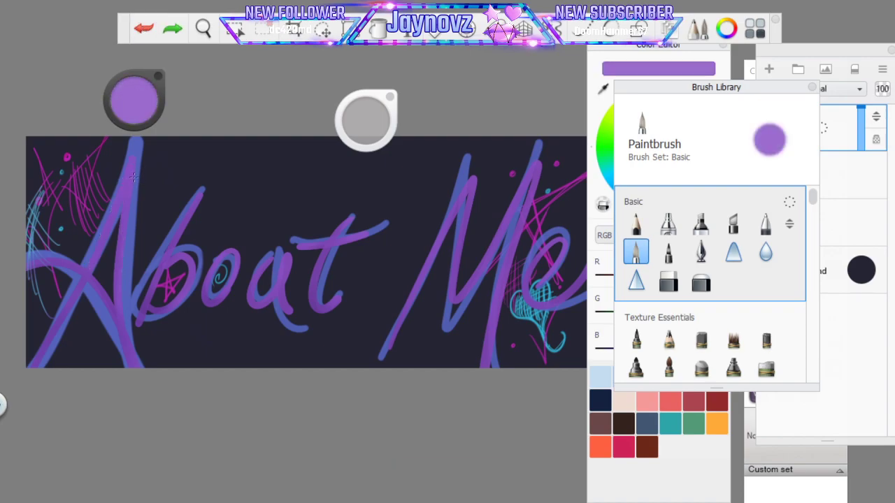
pyautogui.click(667, 222)
pyautogui.moveTo(133, 99); pyautogui.dragTo(142, 49)
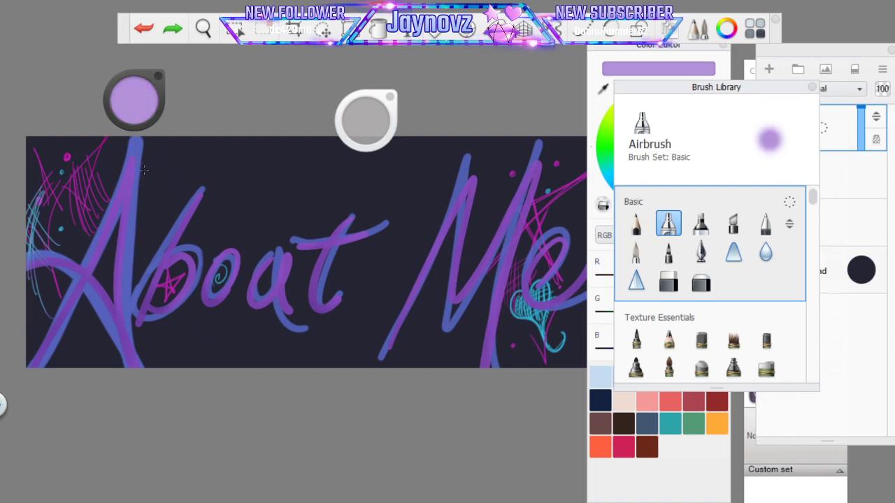
pyautogui.moveTo(132, 152); pyautogui.dragTo(148, 204)
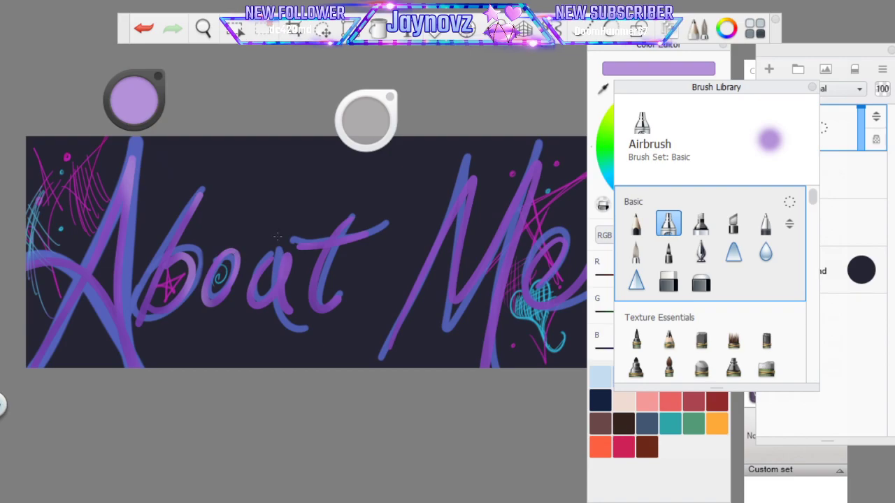
pyautogui.moveTo(348, 238); pyautogui.dragTo(367, 233)
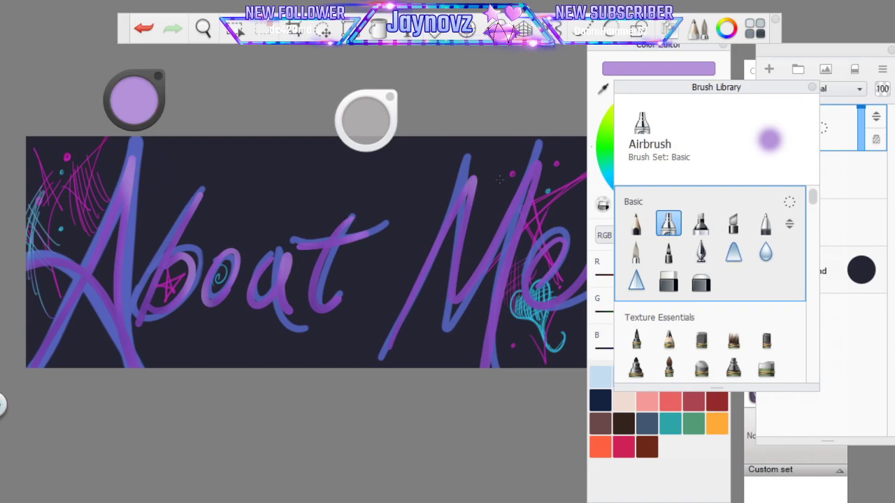
# Airbrush light purple highlights onto the M and e of Me and return to the view of the whole banner
pyautogui.press('space')
pyautogui.moveTo(481, 316); pyautogui.dragTo(450, 299)
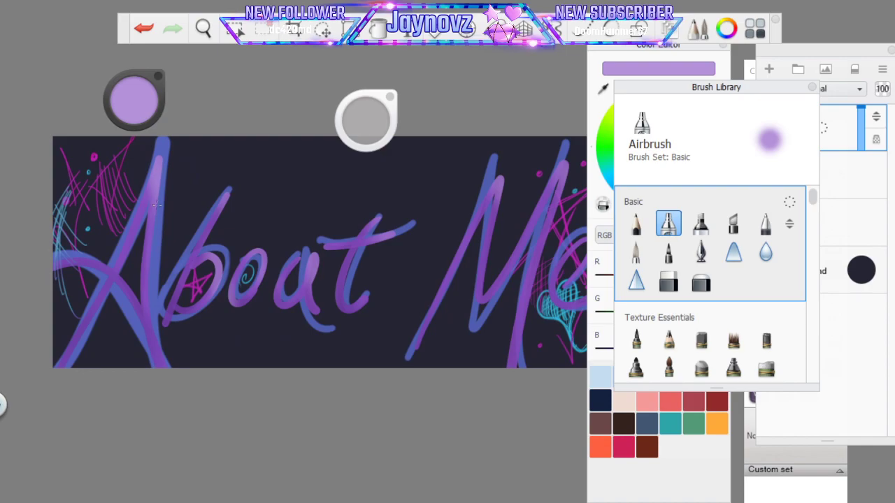
pyautogui.press('space')
pyautogui.moveTo(539, 307); pyautogui.dragTo(275, 315)
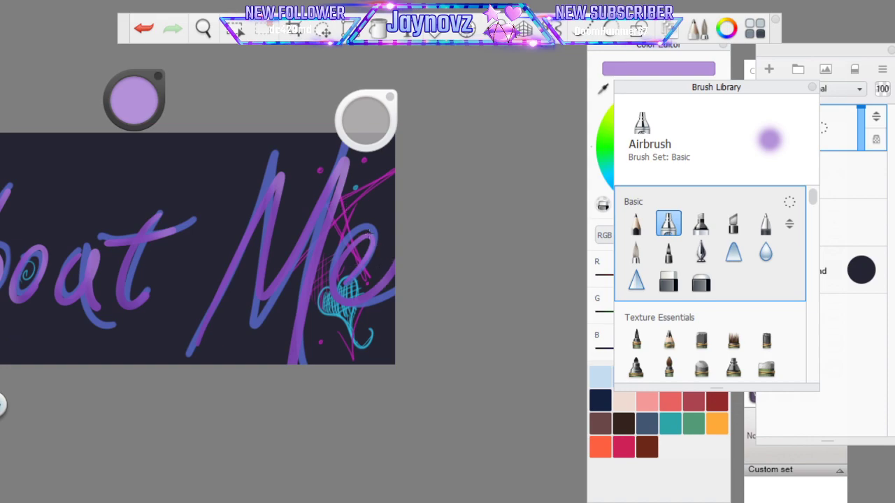
pyautogui.press('space')
pyautogui.moveTo(355, 249); pyautogui.dragTo(328, 272)
pyautogui.moveTo(260, 350); pyautogui.dragTo(446, 351)
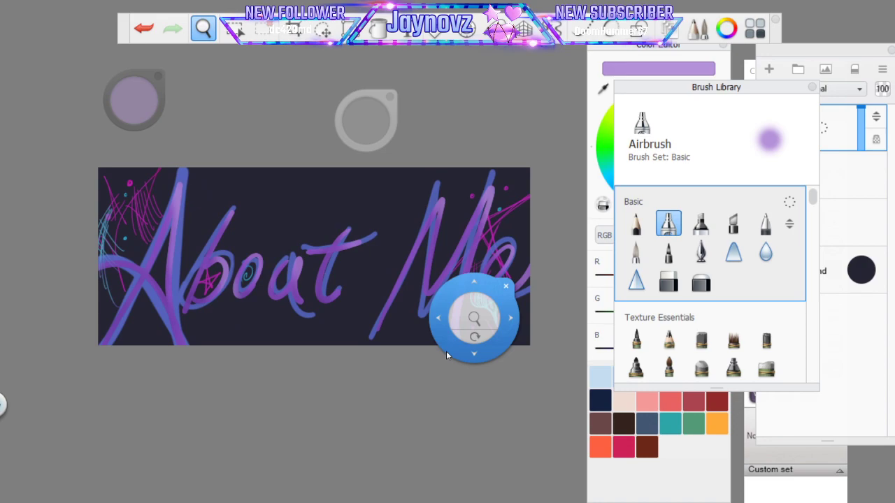
pyautogui.press('space')
pyautogui.moveTo(353, 339); pyautogui.dragTo(351, 339)
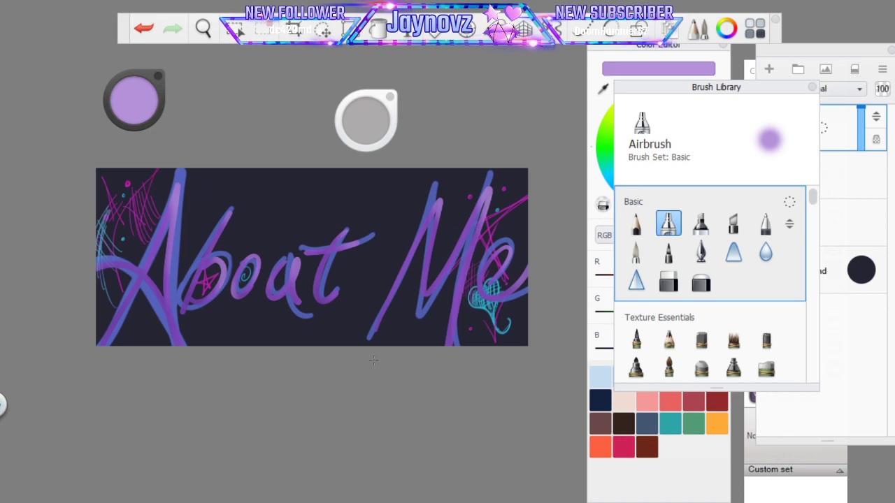
# Try Pencil highlight strokes on the purple A on Layer1, with and without the stroke-assist tool, undoing each one
pyautogui.click(636, 224)
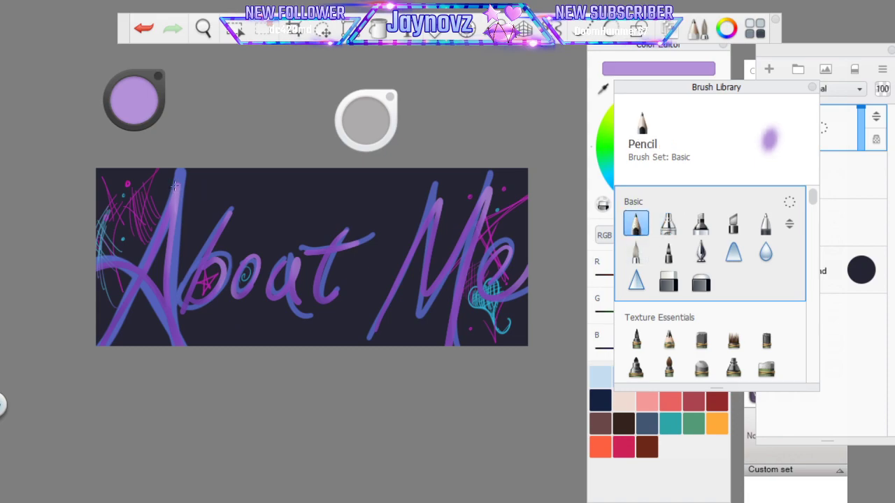
pyautogui.click(145, 30)
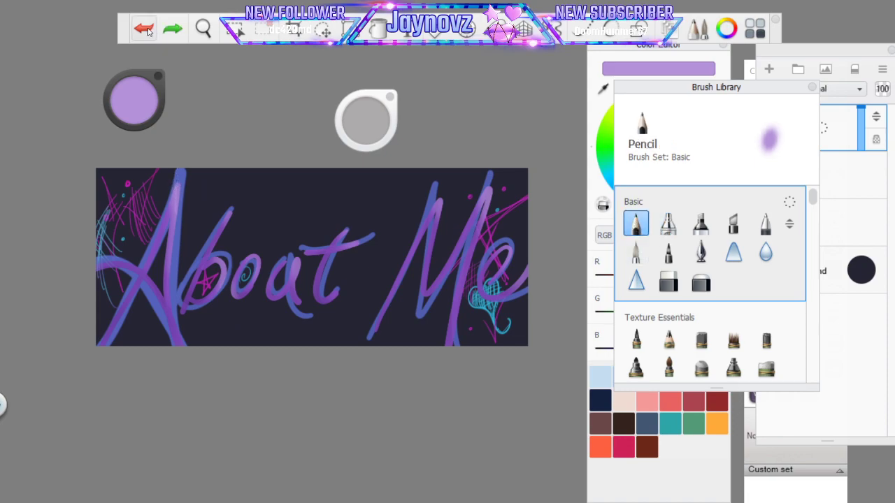
pyautogui.click(610, 29)
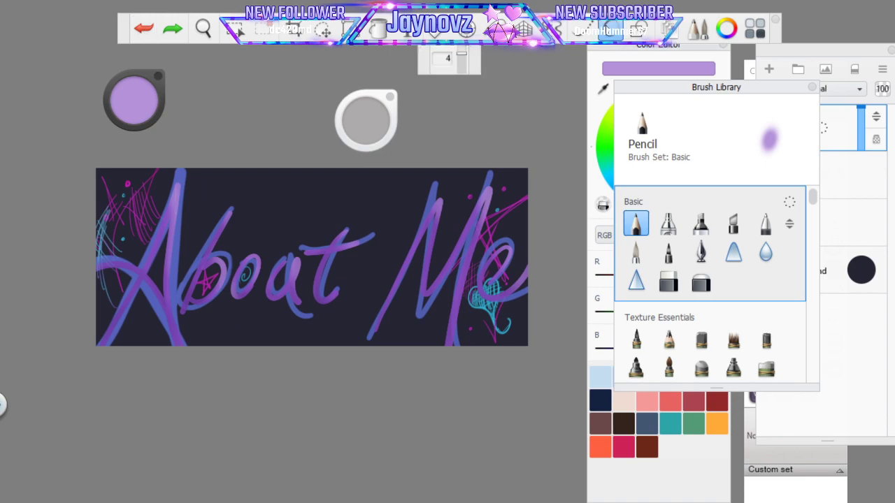
pyautogui.moveTo(177, 188); pyautogui.dragTo(183, 210)
pyautogui.click(144, 29)
# Make Layer6 active and sample its lettering blue as the brush colour, hiding Layer1 only while sampling
pyautogui.click(821, 126)
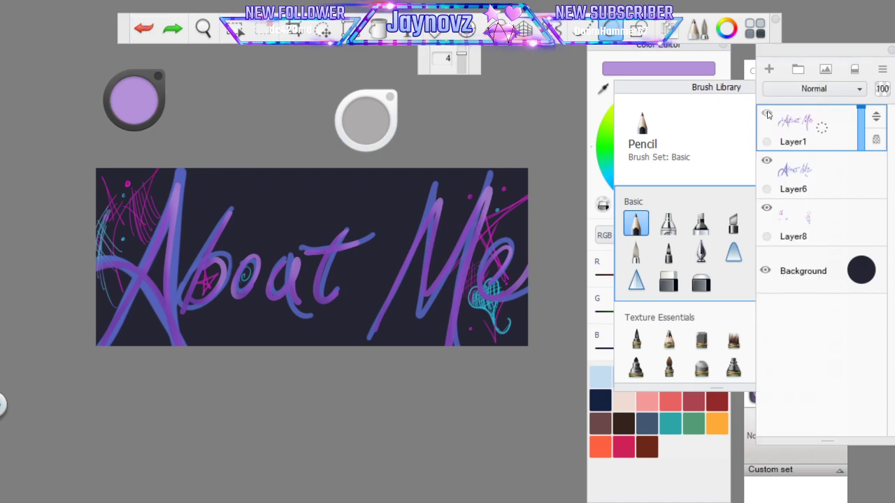
pyautogui.click(873, 140)
pyautogui.click(826, 182)
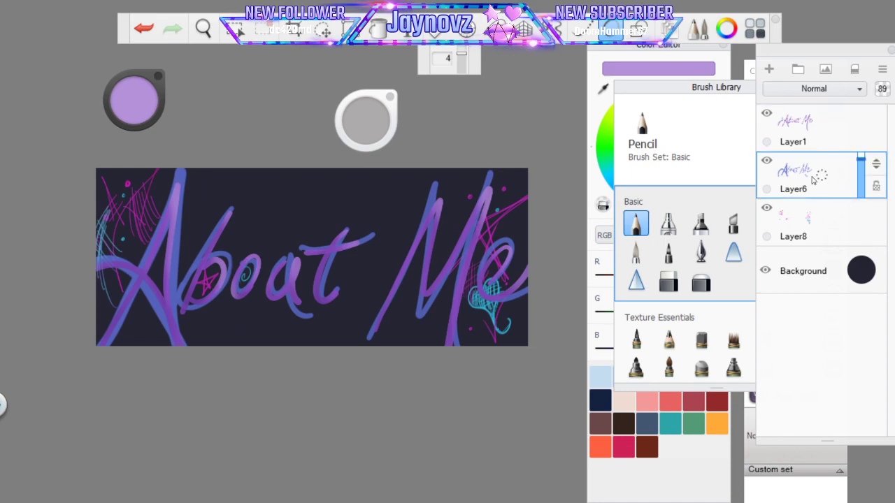
pyautogui.click(770, 114)
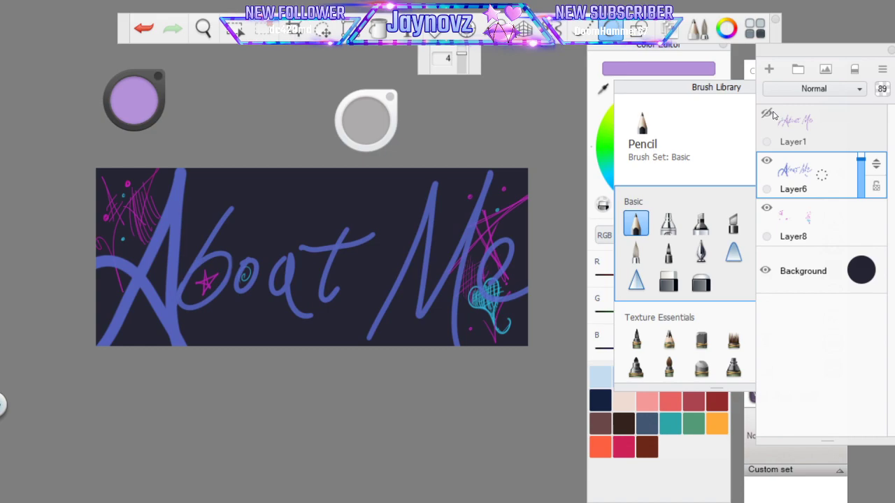
pyautogui.click(612, 90)
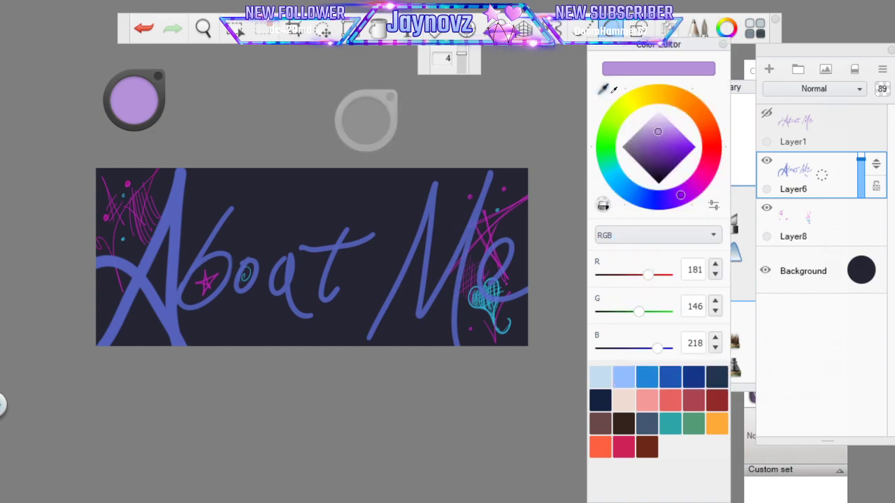
pyautogui.click(434, 198)
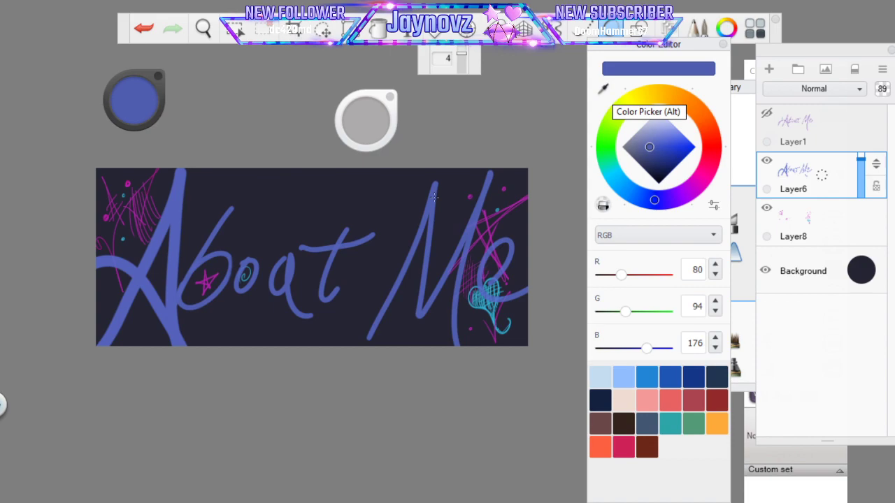
pyautogui.click(767, 113)
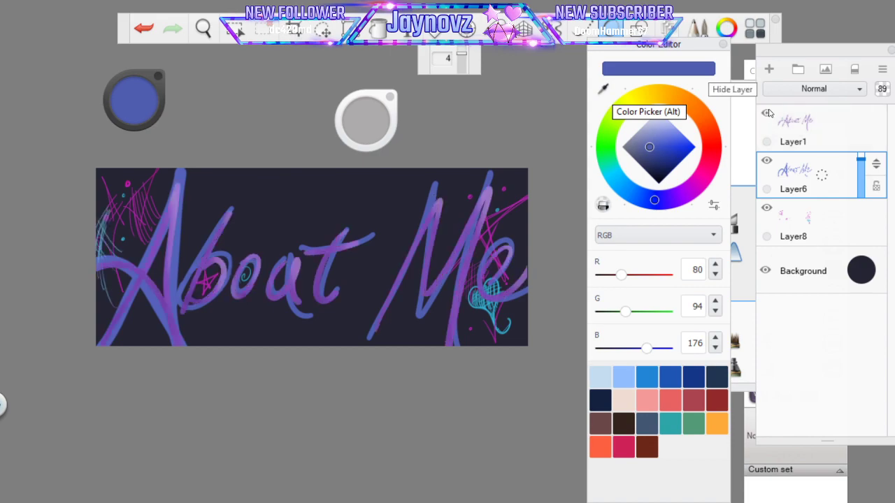
# Darken the brush colour to navy blue (RGB 49, 58, 109) and switch to the Airbrush
pyautogui.moveTo(140, 97); pyautogui.dragTo(136, 162)
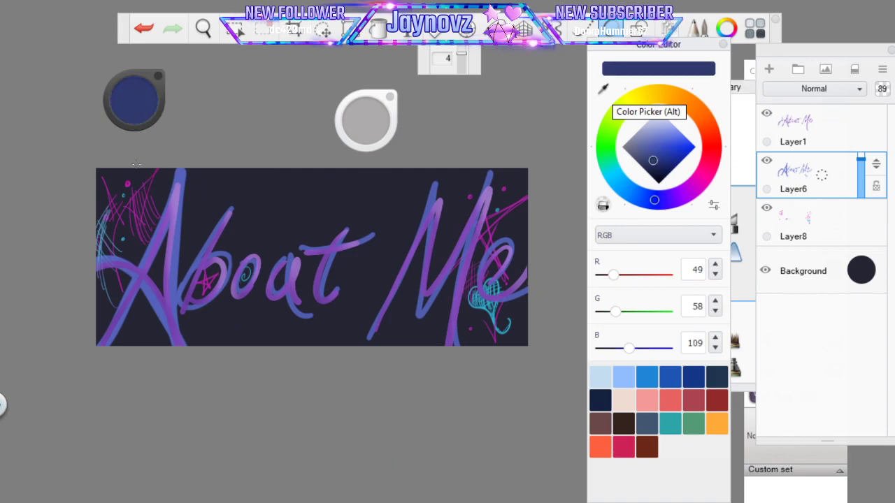
pyautogui.click(745, 83)
pyautogui.click(671, 223)
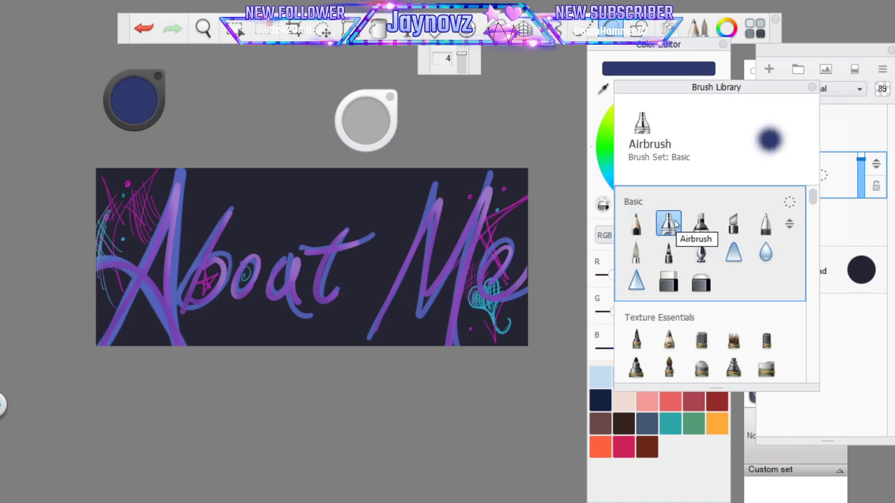
# Try airbrushing navy shading and a lighter blue highlight onto the Layer6 lettering without locking its transparency
pyautogui.moveTo(101, 337)
pyautogui.mouseDown()
pyautogui.moveTo(131, 301)
pyautogui.moveTo(124, 284)
pyautogui.moveTo(152, 335)
pyautogui.moveTo(135, 299)
pyautogui.mouseUp()
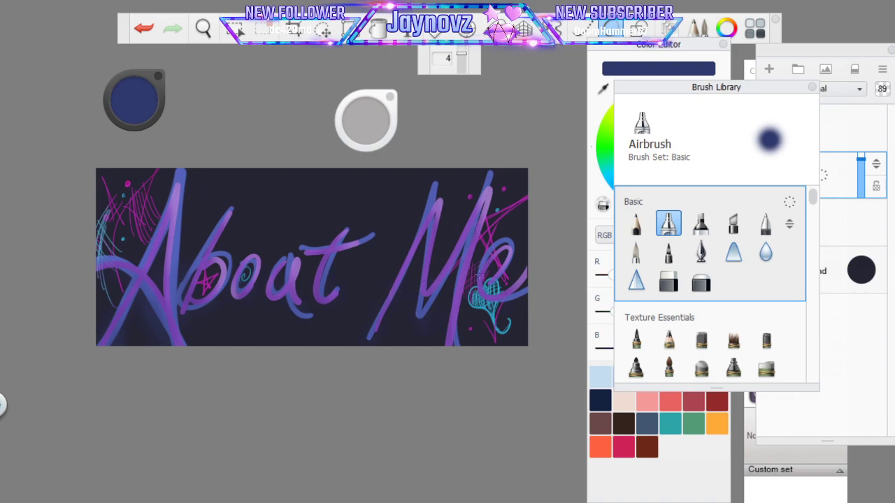
pyautogui.moveTo(134, 111); pyautogui.dragTo(138, 98)
pyautogui.moveTo(171, 172)
pyautogui.mouseDown()
pyautogui.moveTo(186, 236)
pyautogui.moveTo(195, 208)
pyautogui.mouseUp()
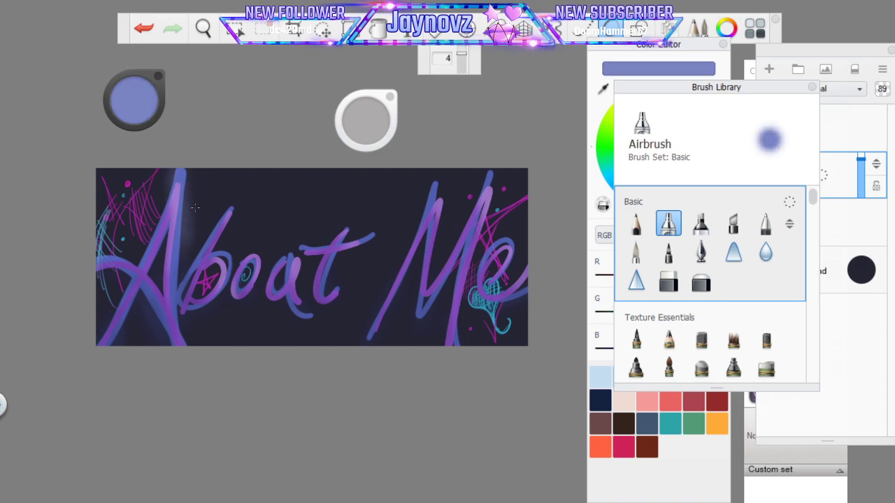
# Undo the airbrush strokes that spill around the blue lettering on Layer6
pyautogui.click(149, 28)
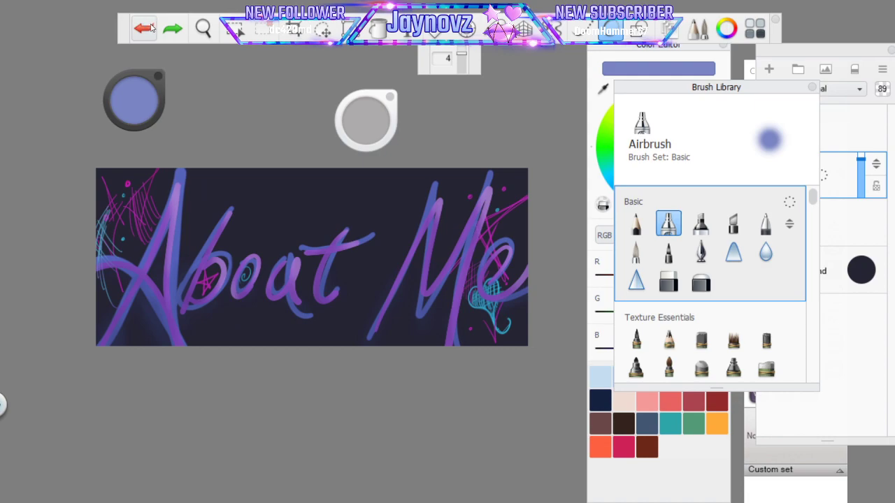
pyautogui.click(149, 28)
pyautogui.click(143, 37)
pyautogui.click(142, 35)
pyautogui.click(141, 34)
pyautogui.click(138, 35)
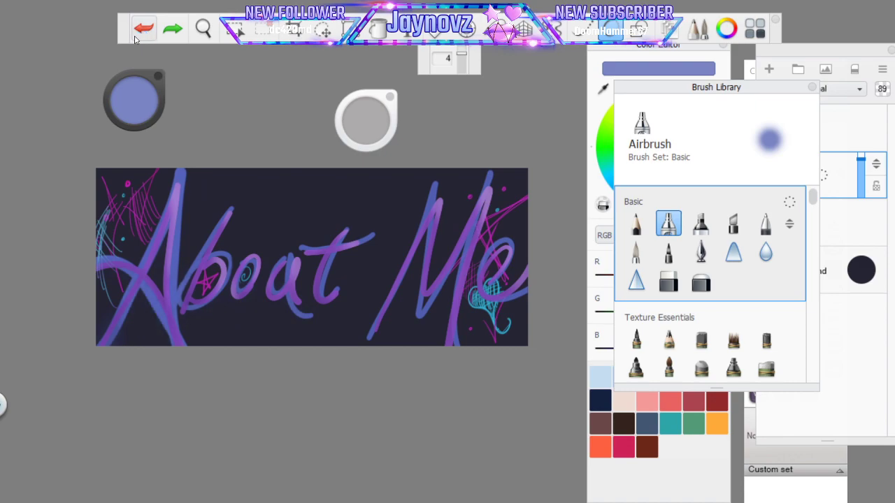
pyautogui.click(142, 30)
pyautogui.click(144, 29)
pyautogui.click(172, 31)
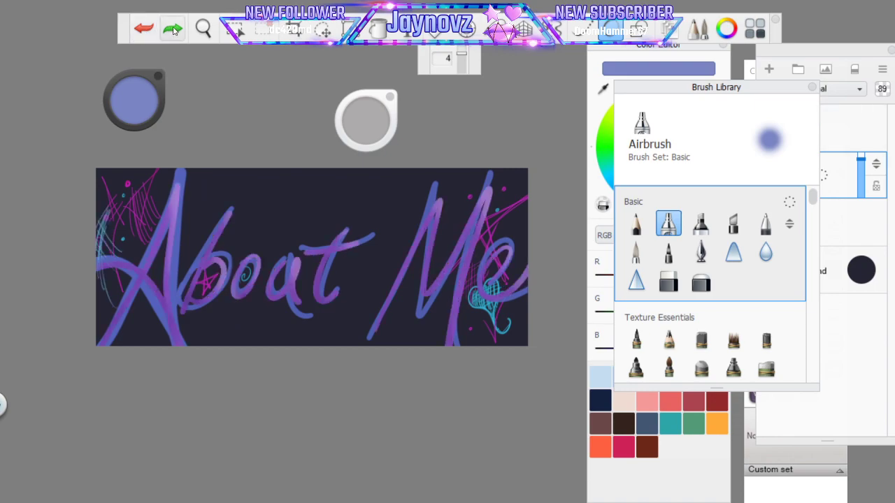
# Lock the transparency of Layer6 and airbrush dark blue shading onto its lettering
pyautogui.click(877, 187)
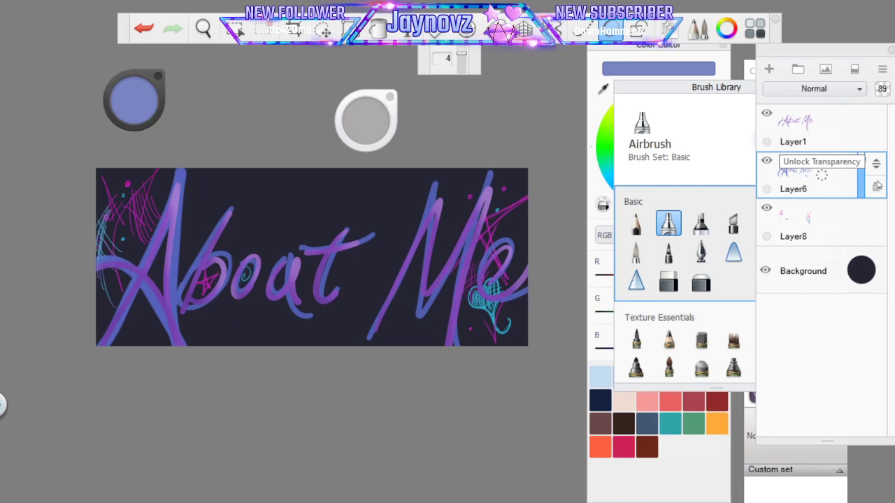
pyautogui.moveTo(138, 100); pyautogui.dragTo(138, 98)
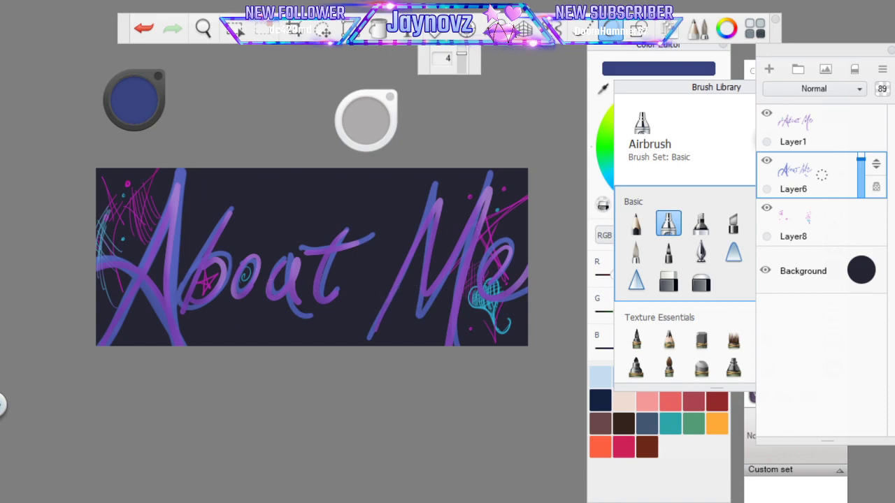
# Resample the blue from the A on Layer6 and lighten the brush colour to RGB 124, 135, 202
pyautogui.moveTo(134, 98); pyautogui.dragTo(135, 108)
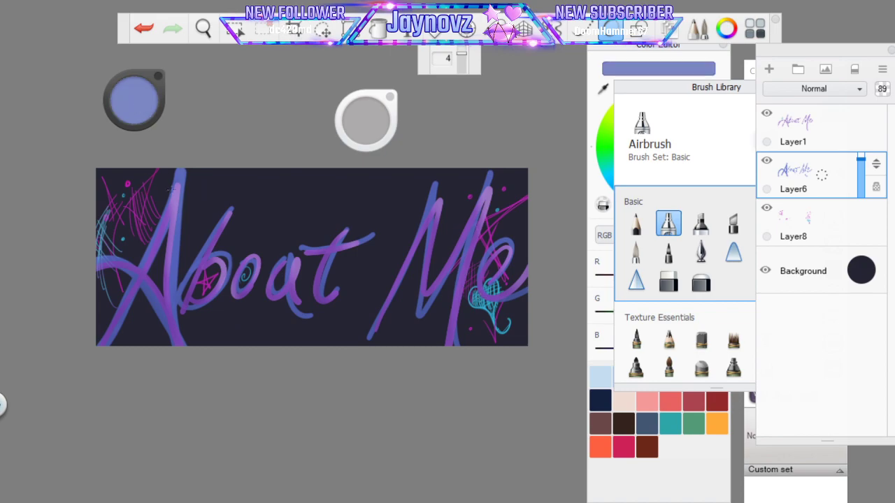
pyautogui.moveTo(126, 100); pyautogui.dragTo(138, 102)
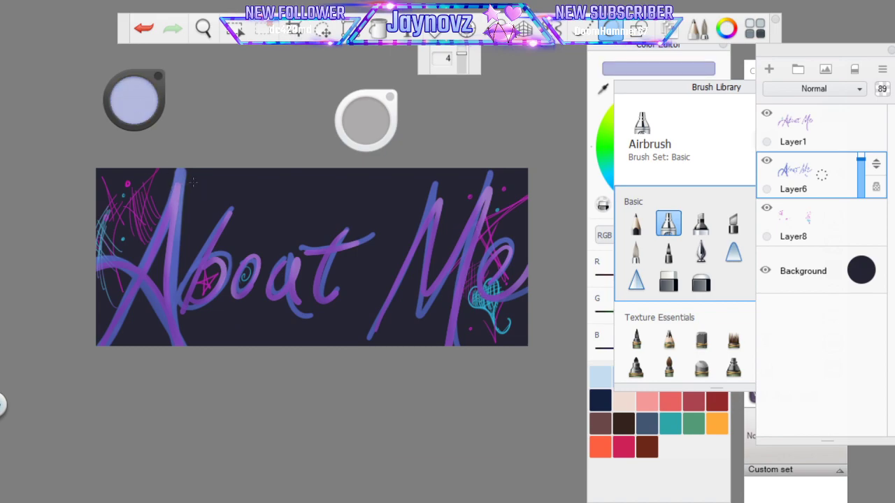
pyautogui.click(603, 89)
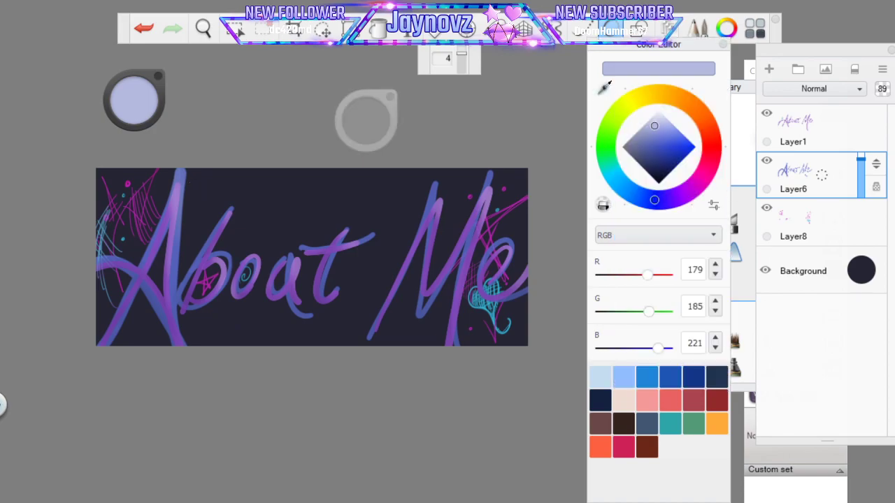
pyautogui.click(146, 249)
pyautogui.moveTo(137, 100); pyautogui.dragTo(136, 94)
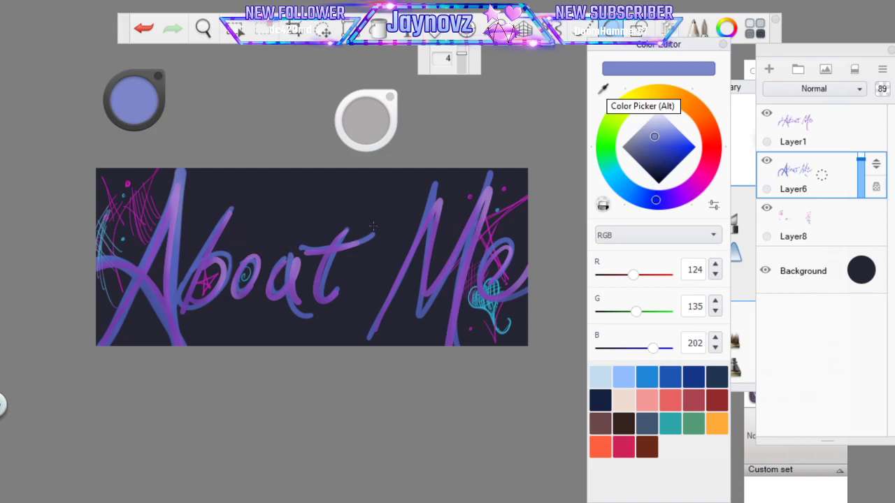
# Airbrush highlights onto the blue lettering on Layer6, lightening the brush colour to a pale periwinkle blue
pyautogui.click(737, 86)
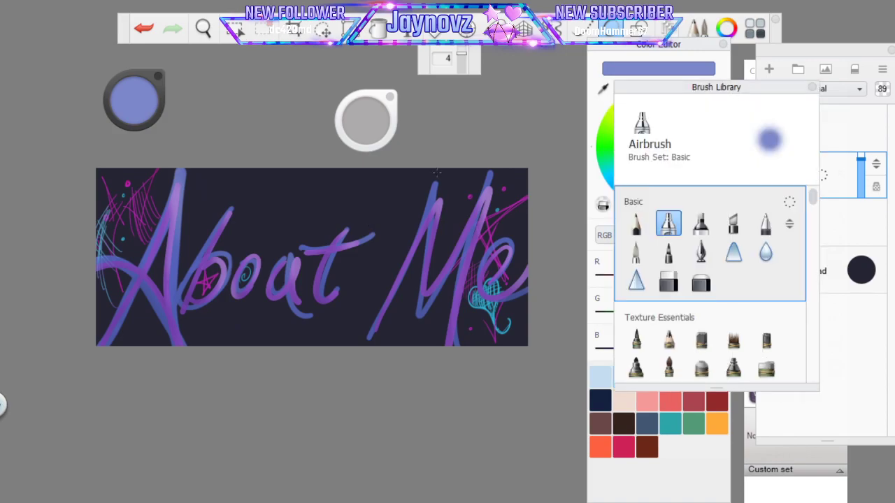
pyautogui.moveTo(123, 96); pyautogui.dragTo(134, 95)
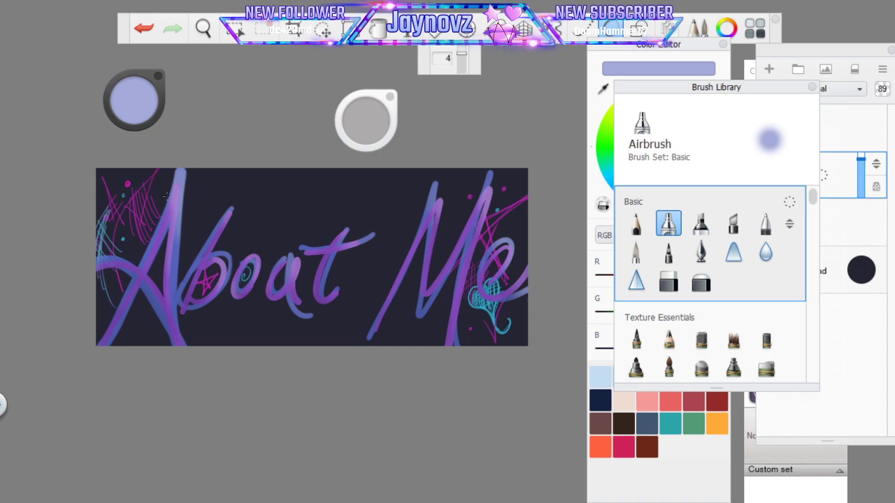
pyautogui.moveTo(139, 102); pyautogui.dragTo(137, 80)
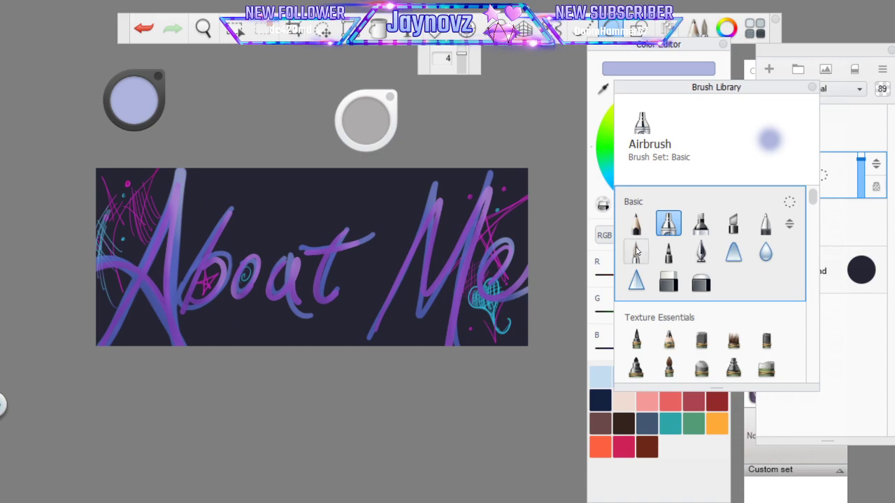
# Sample the purple RGB 124, 69, 175 from the M and airbrush it onto the blue lettering on Layer6
pyautogui.click(671, 46)
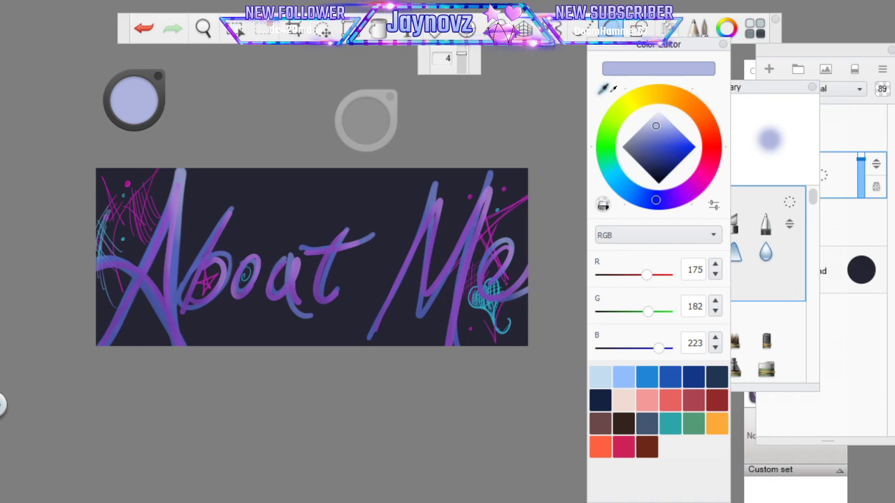
pyautogui.click(603, 89)
pyautogui.click(432, 273)
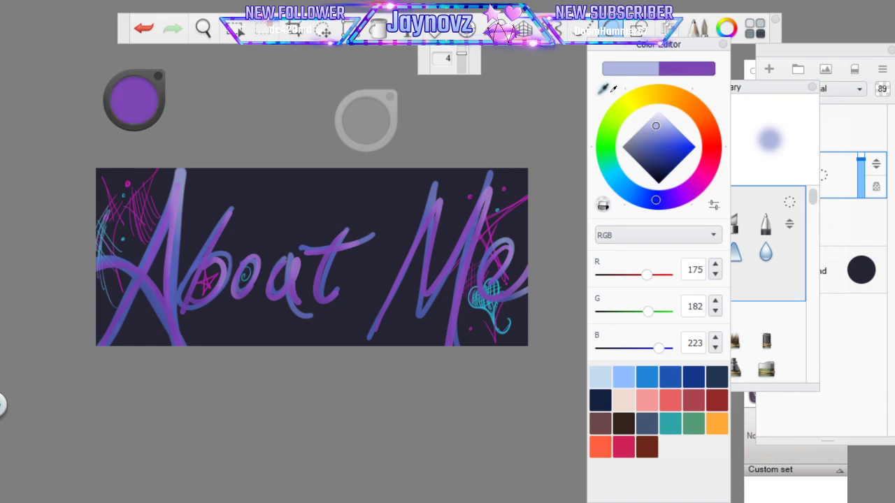
pyautogui.click(856, 122)
pyautogui.click(872, 186)
pyautogui.click(838, 130)
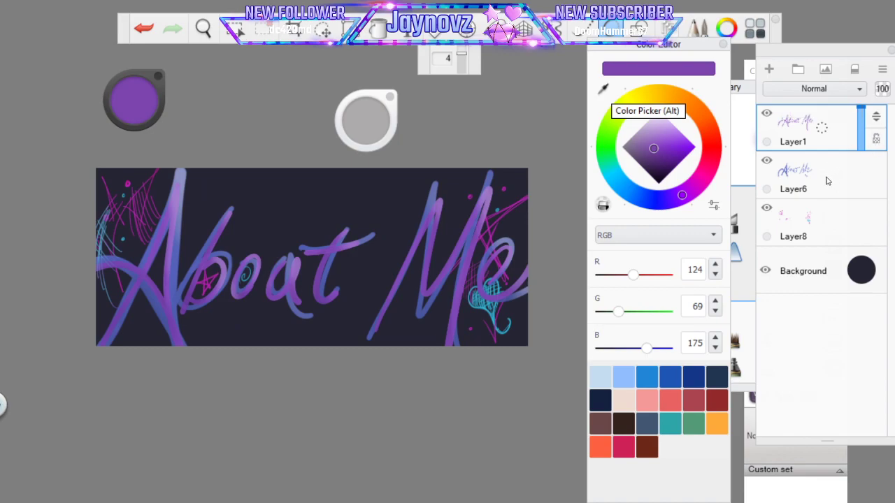
pyautogui.click(875, 184)
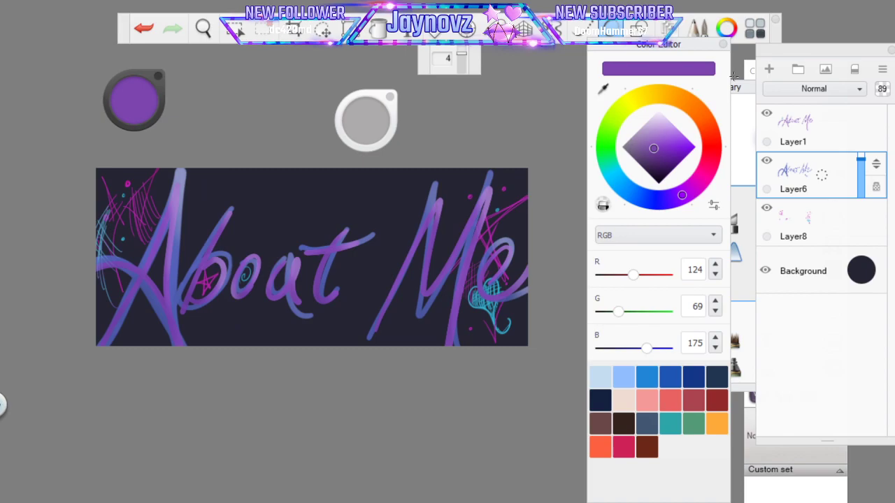
pyautogui.click(752, 92)
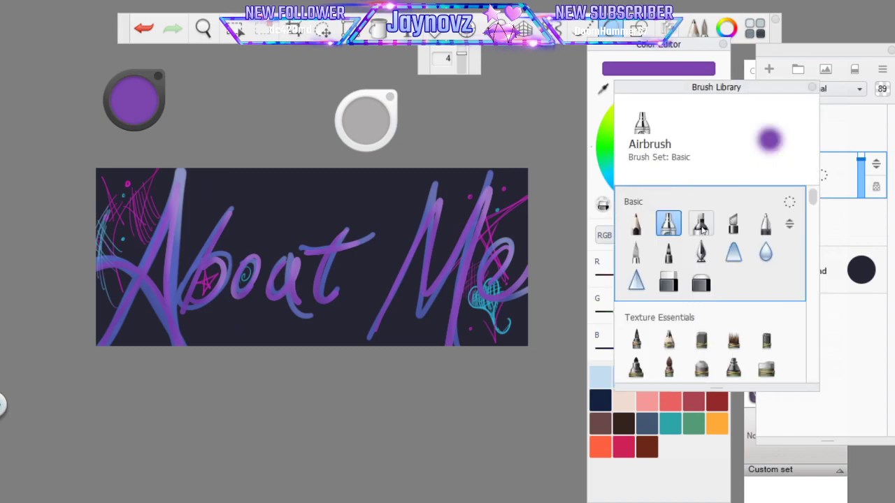
pyautogui.moveTo(371, 122); pyautogui.dragTo(364, 121)
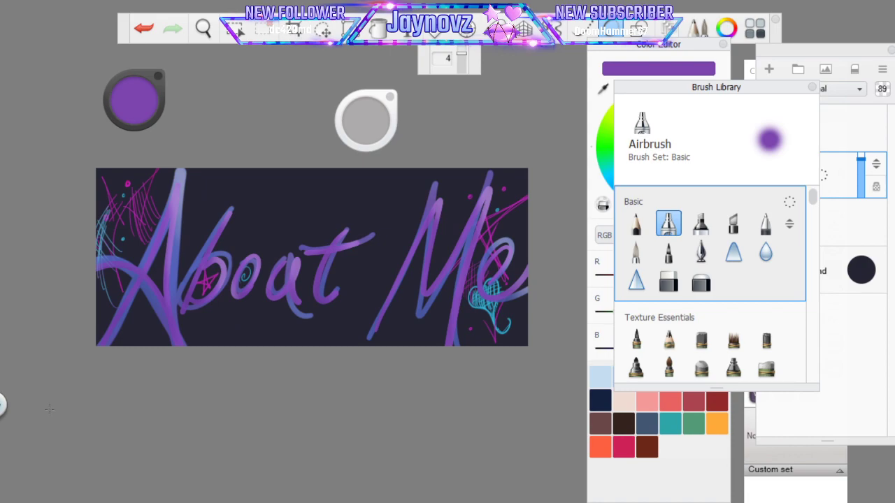
# Sample the blue RGB 75, 88, 164, lock the transparency of Layer1 and airbrush the blue onto its purple lettering
pyautogui.click(606, 89)
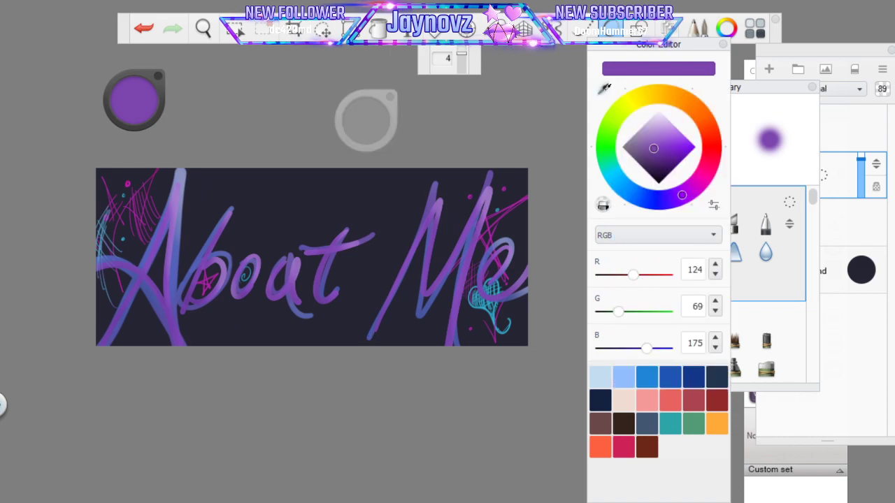
pyautogui.click(605, 89)
pyautogui.click(858, 58)
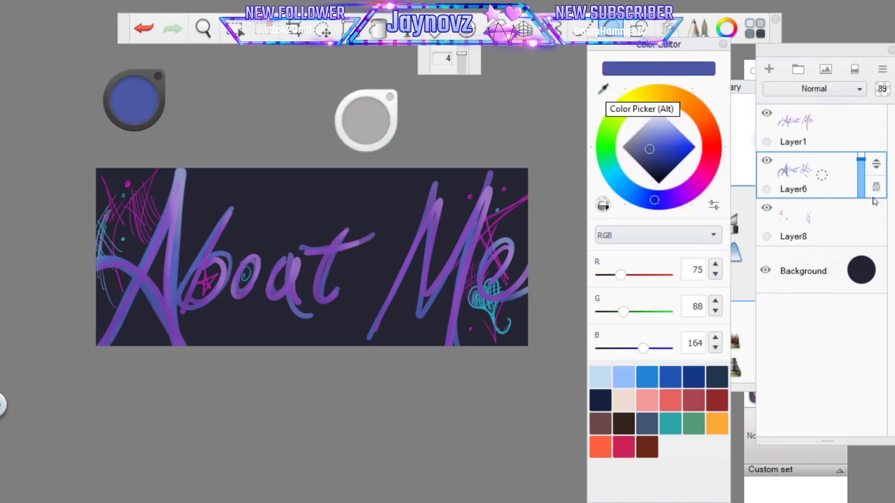
pyautogui.click(835, 128)
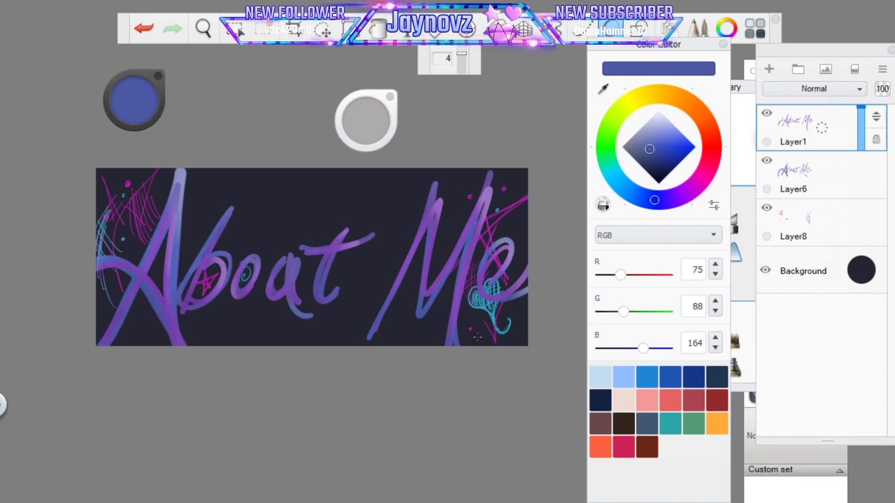
# Select Layer8, hide the Background layer and restore the full interface
pyautogui.click(838, 226)
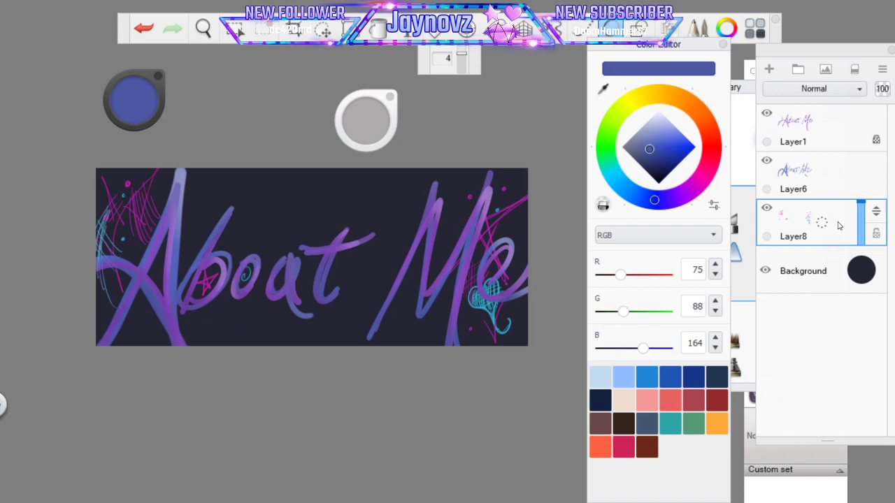
pyautogui.click(765, 270)
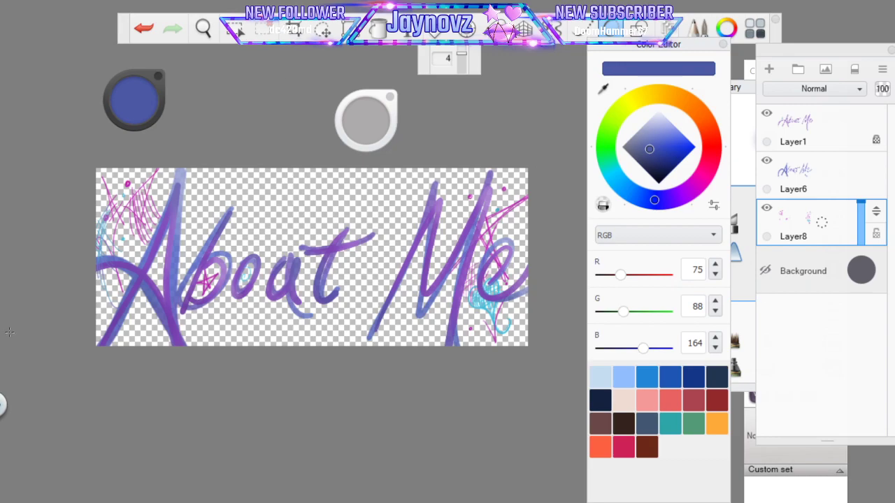
pyautogui.moveTo(3, 406); pyautogui.dragTo(12, 371)
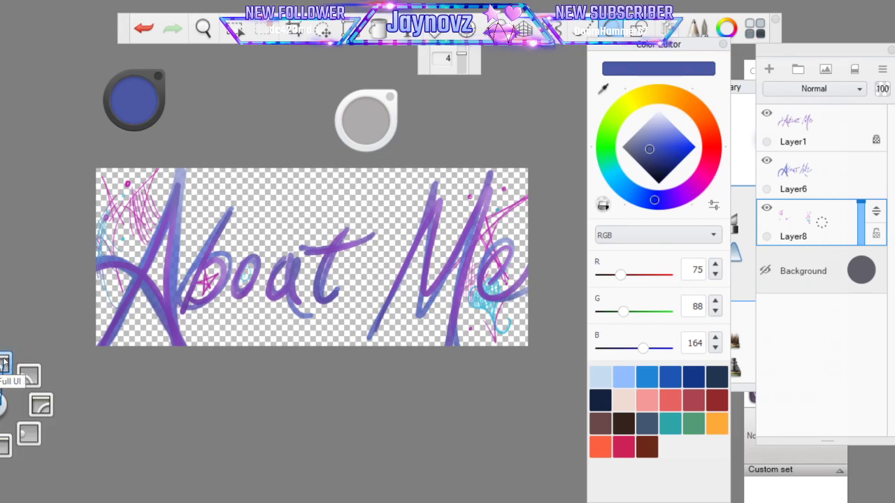
pyautogui.click(10, 371)
# Save the banner as a TIFF file named aboutmenew in the Stream art folder
pyautogui.click(9, 22)
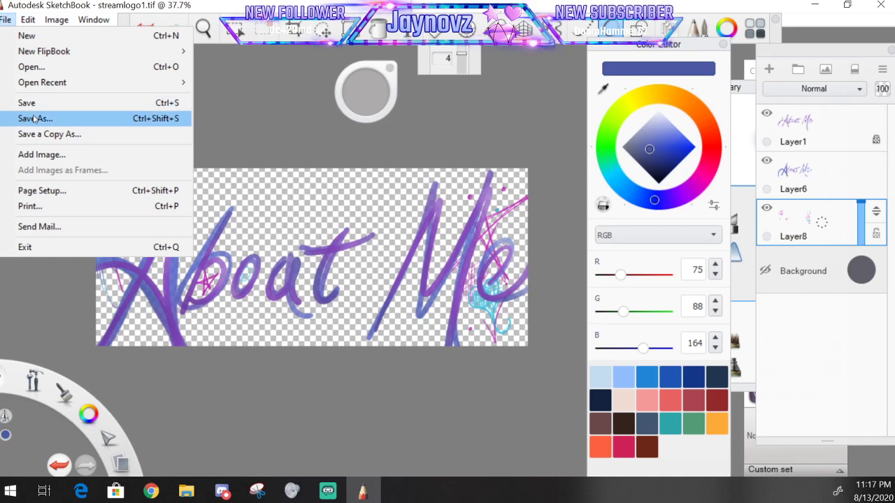
pyautogui.click(42, 135)
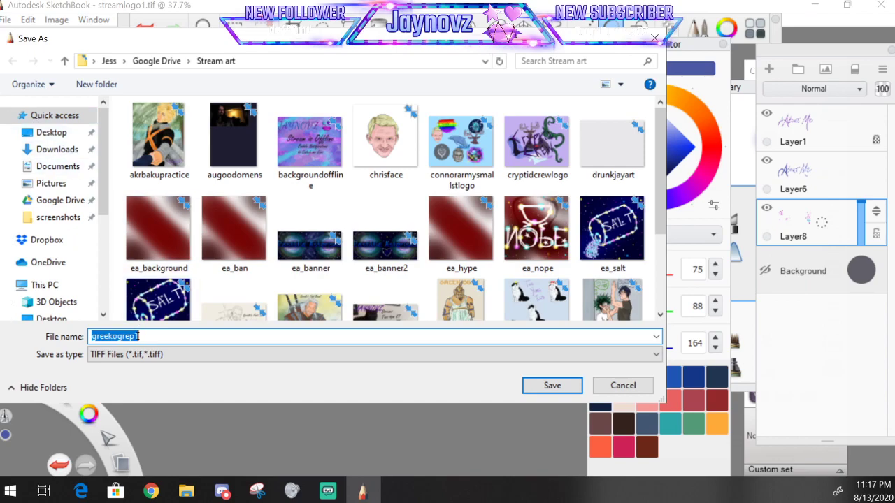
pyautogui.write('aboutme')
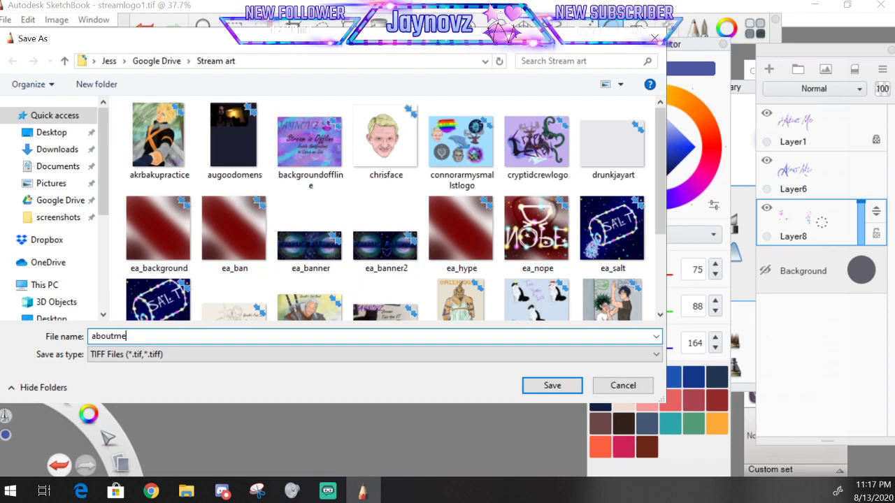
pyautogui.write('new')
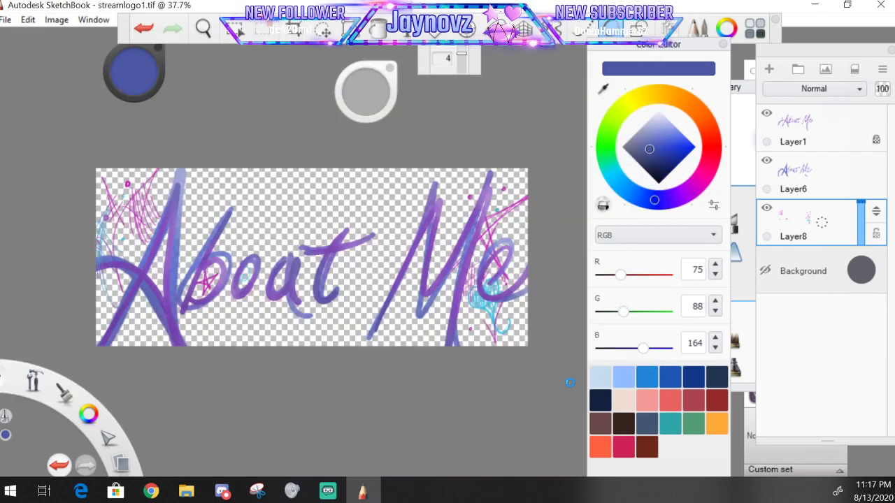
pyautogui.click(578, 381)
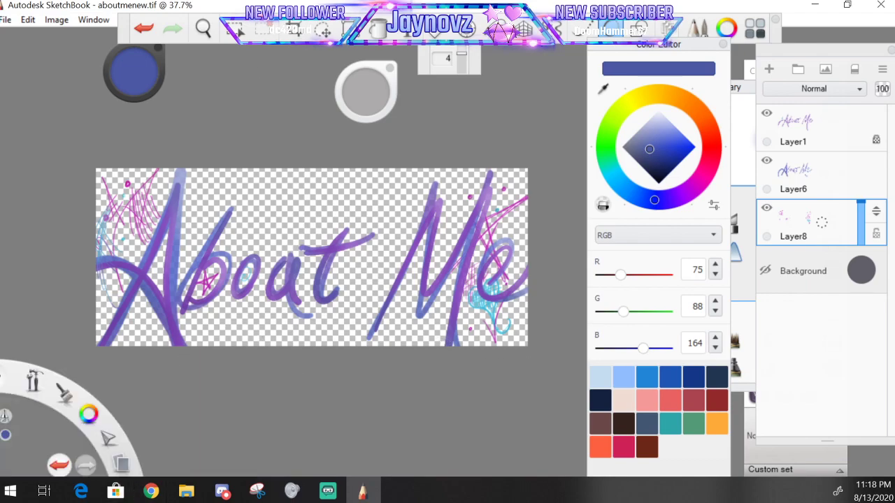
pyautogui.click(765, 271)
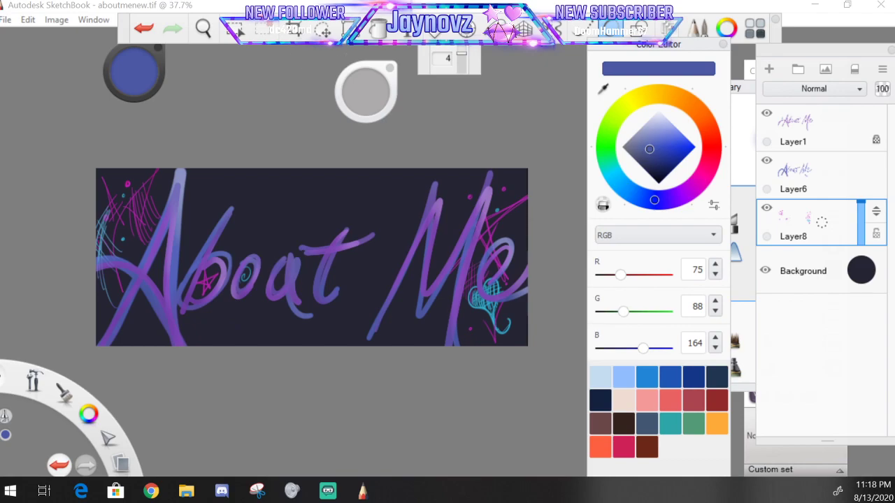
pyautogui.click(5, 20)
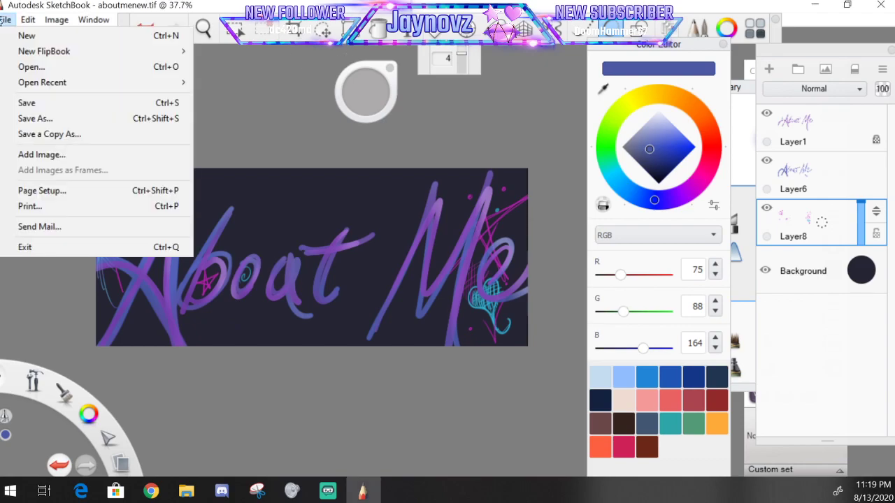
pyautogui.click(211, 108)
pyautogui.click(765, 270)
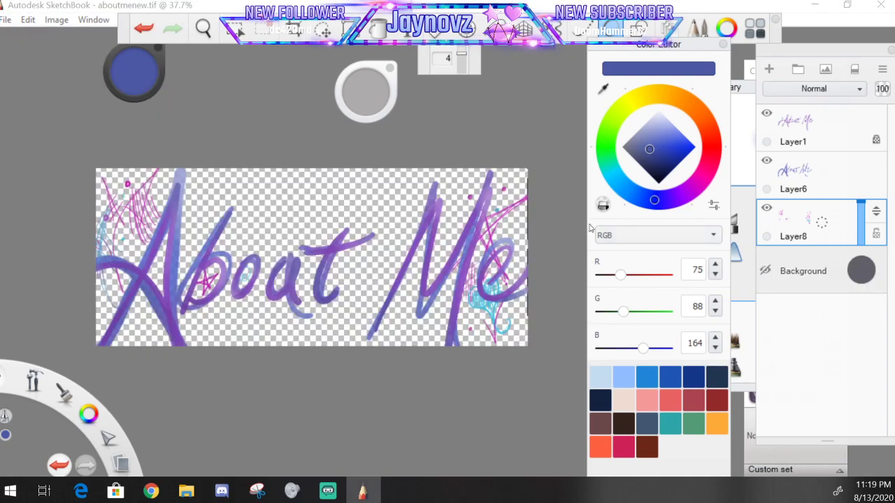
# Save the banner with merged layers as the PNG file aboutmenew1, and show the Background layer again
pyautogui.click(5, 19)
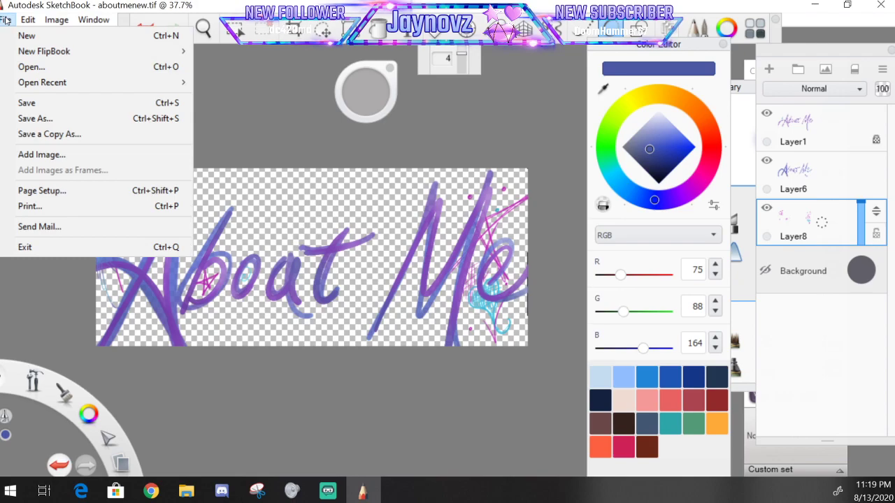
pyautogui.click(26, 118)
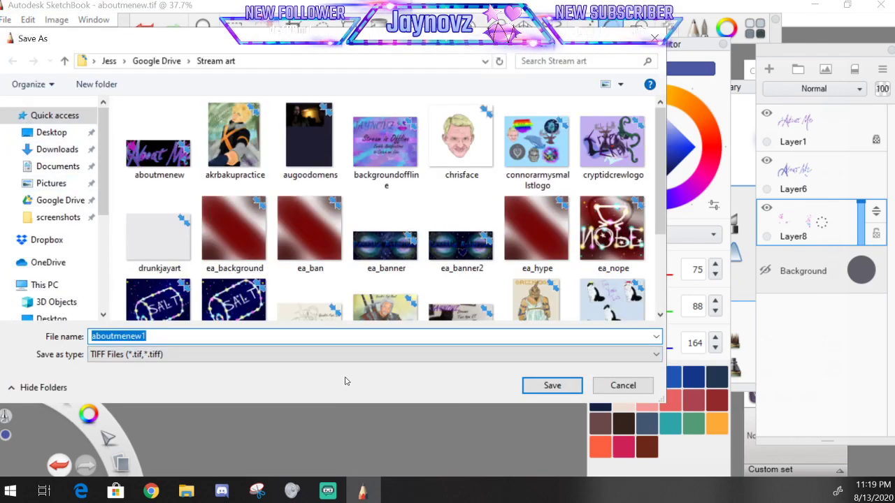
pyautogui.click(316, 356)
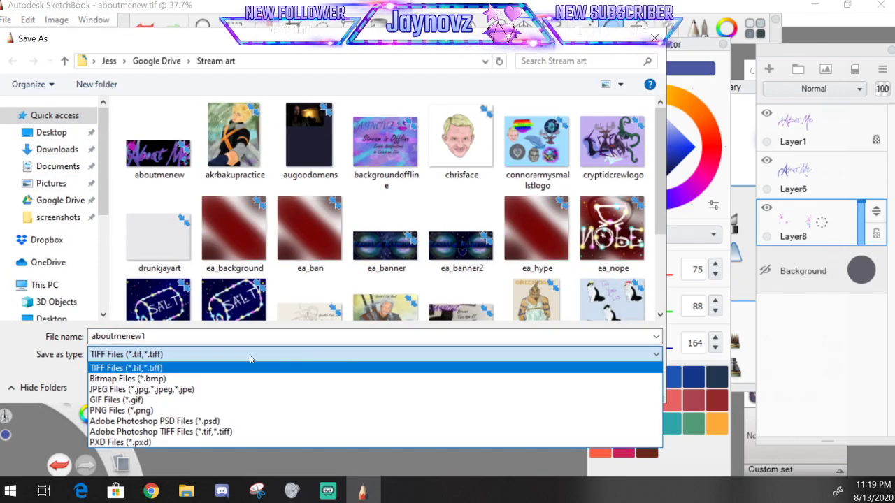
pyautogui.click(124, 411)
pyautogui.click(545, 389)
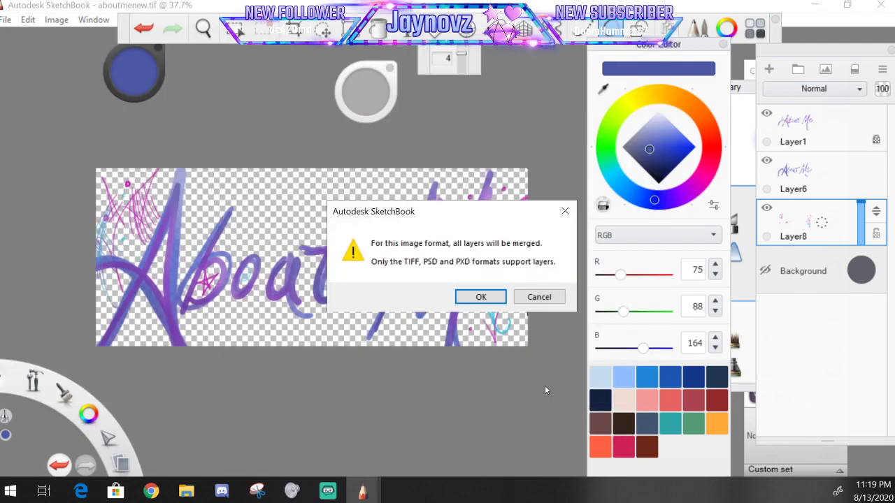
pyautogui.click(483, 298)
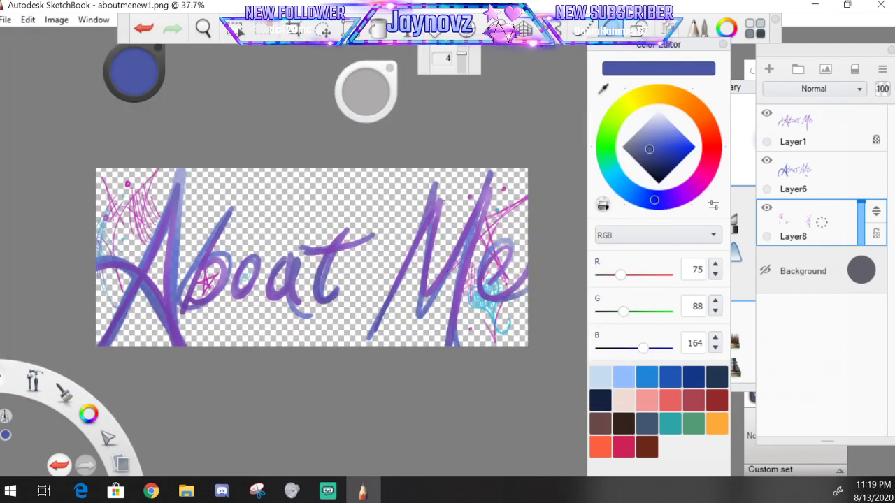
pyautogui.click(764, 271)
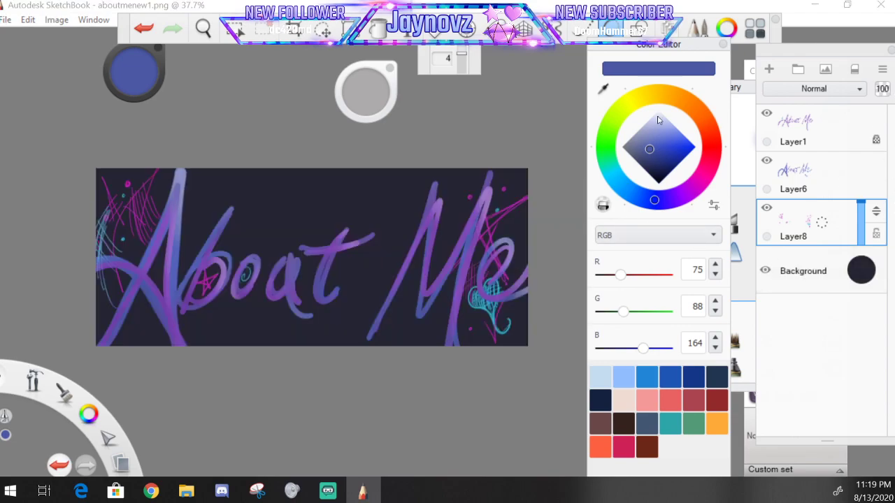
# Switch to the Twitch channel page in Chrome and examine how the About Me banner looks among the panels
pyautogui.hotkey('alt', 'Tab')
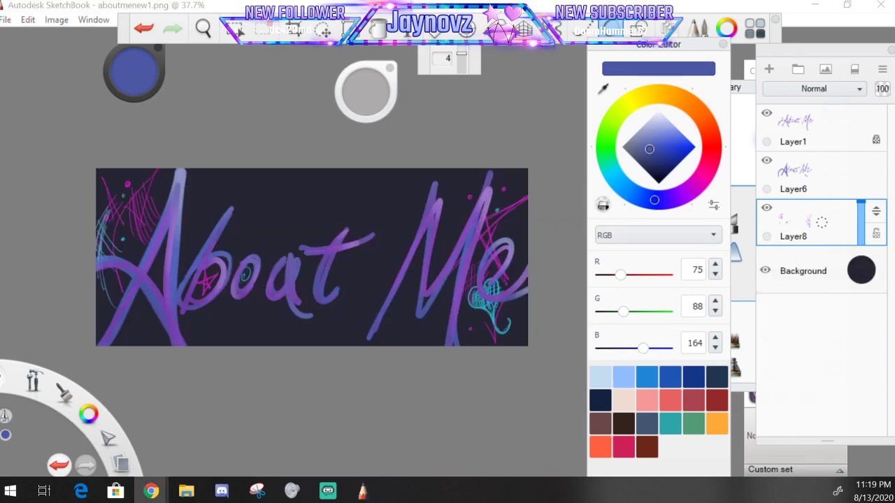
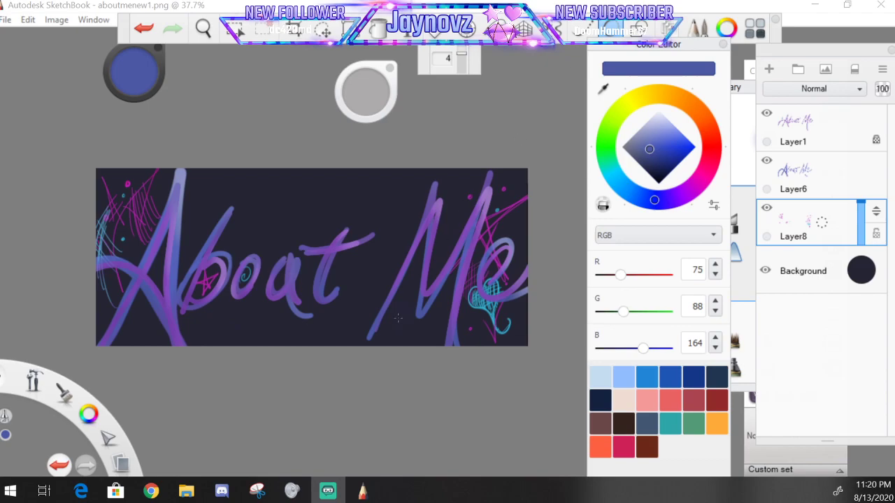
pyautogui.moveTo(151, 491)
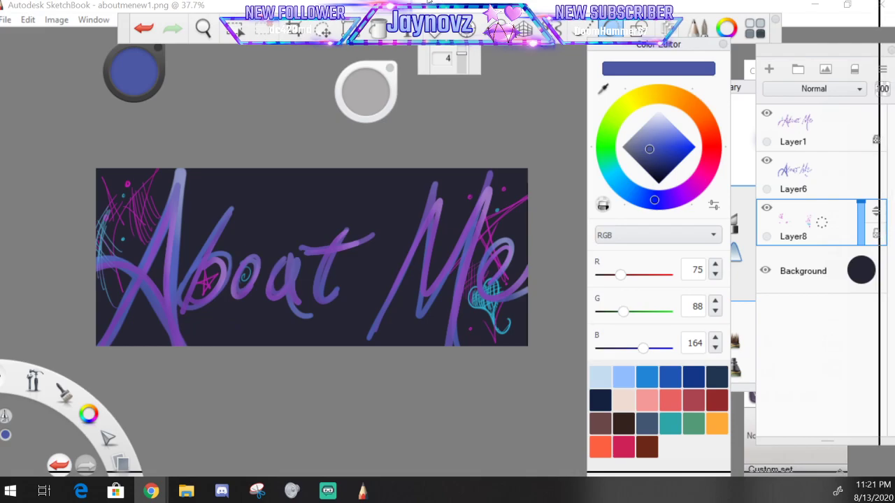
pyautogui.hotkey('alt', 'Tab')
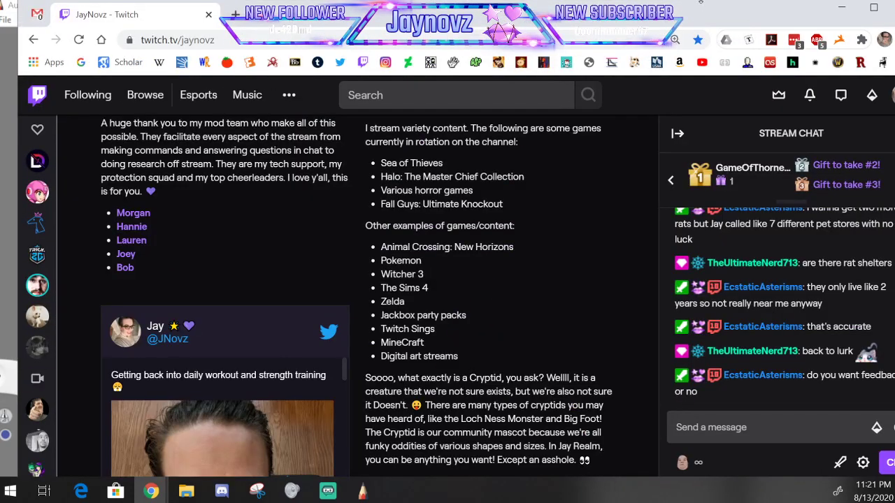
pyautogui.moveTo(695, 12); pyautogui.dragTo(593, 28)
pyautogui.click(772, 25)
pyautogui.scroll(5, 464, 298)
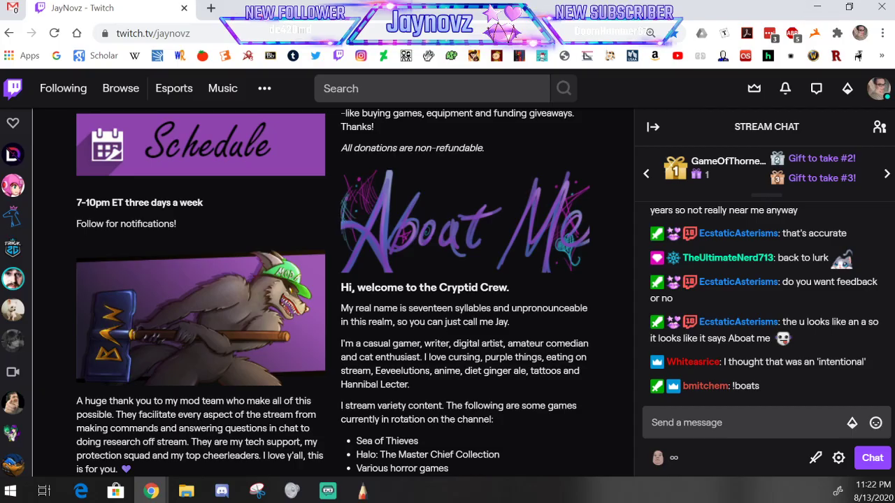
pyautogui.click(811, 9)
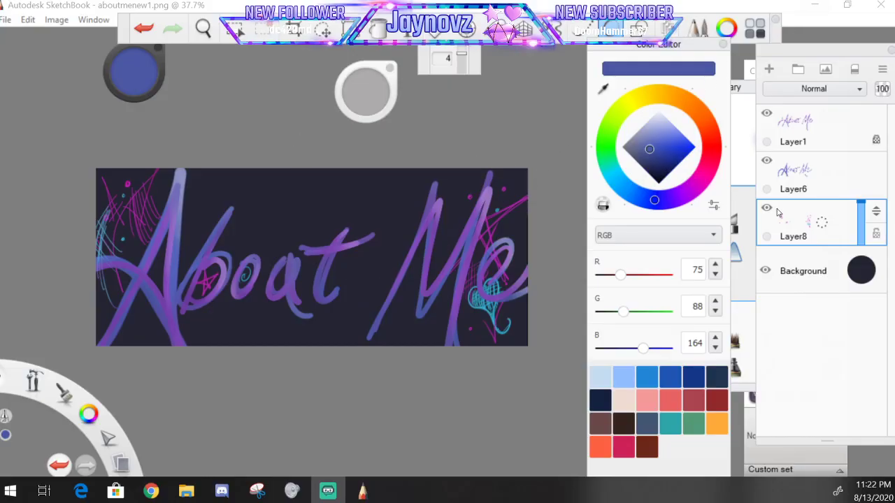
# Erase the stray shading across the top of the "u" in "About" on Layer6 with the Soft Eraser
pyautogui.click(766, 161)
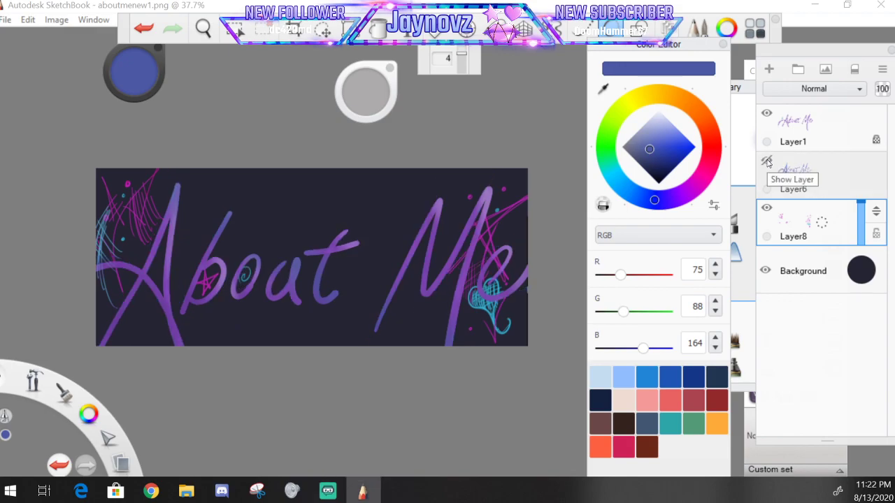
pyautogui.click(767, 162)
pyautogui.click(819, 174)
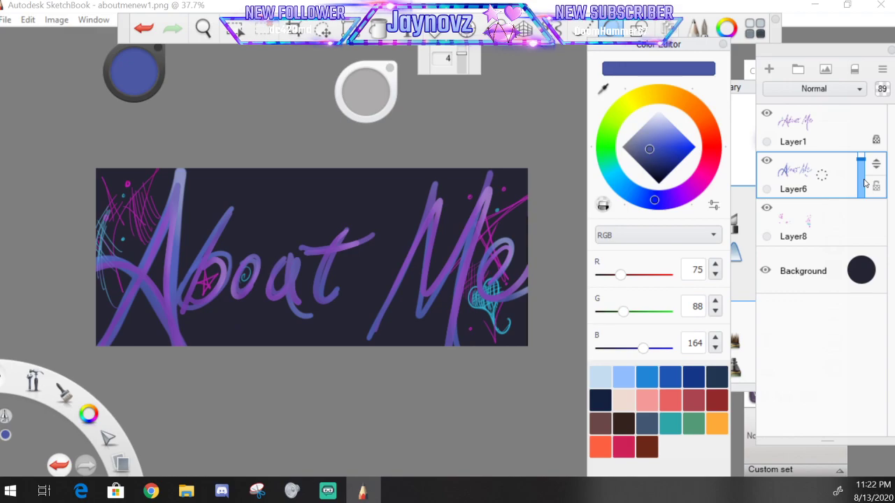
pyautogui.click(749, 86)
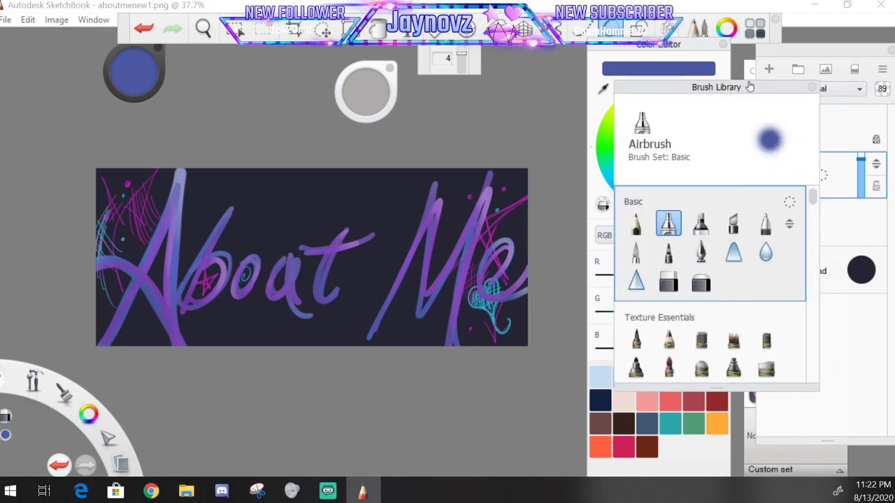
pyautogui.click(701, 282)
pyautogui.moveTo(365, 90); pyautogui.dragTo(373, 91)
pyautogui.rightClick(288, 266)
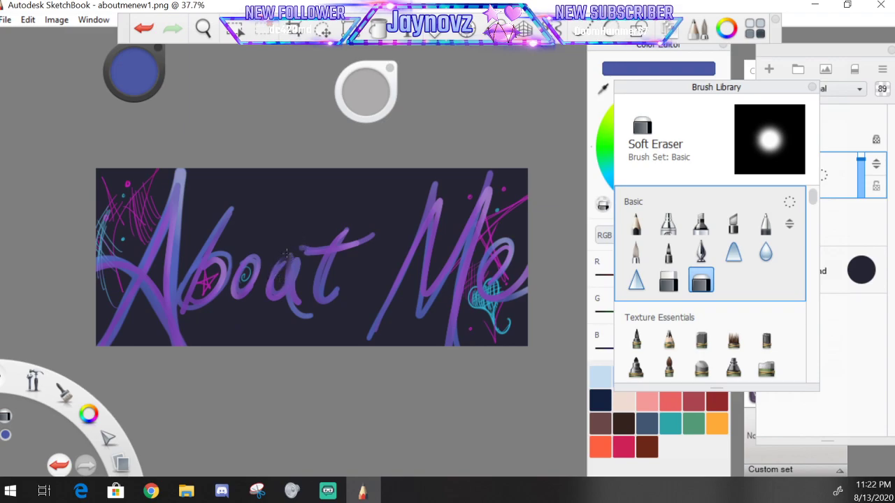
pyautogui.click(869, 45)
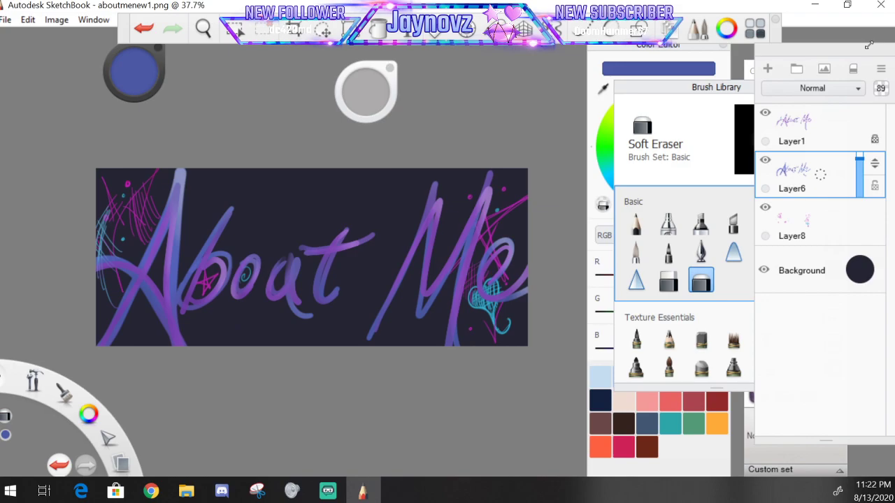
pyautogui.click(764, 160)
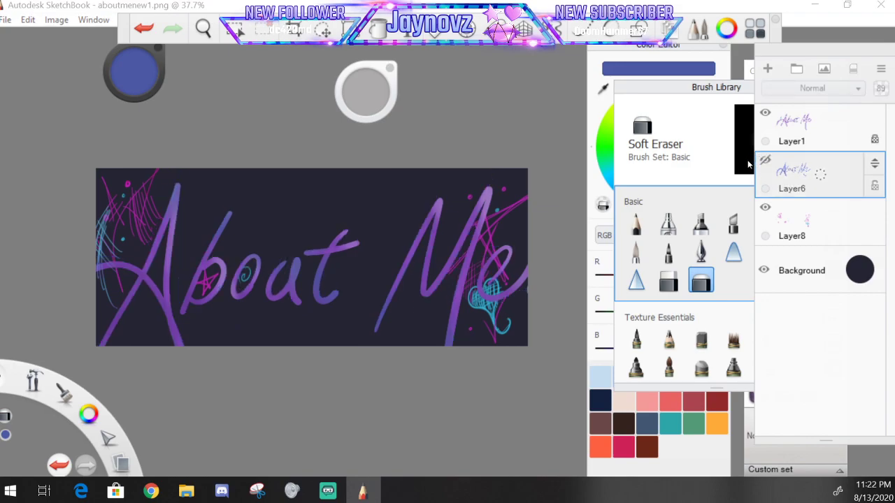
pyautogui.click(765, 160)
pyautogui.moveTo(288, 249)
pyautogui.mouseDown()
pyautogui.moveTo(278, 277)
pyautogui.moveTo(290, 258)
pyautogui.mouseUp()
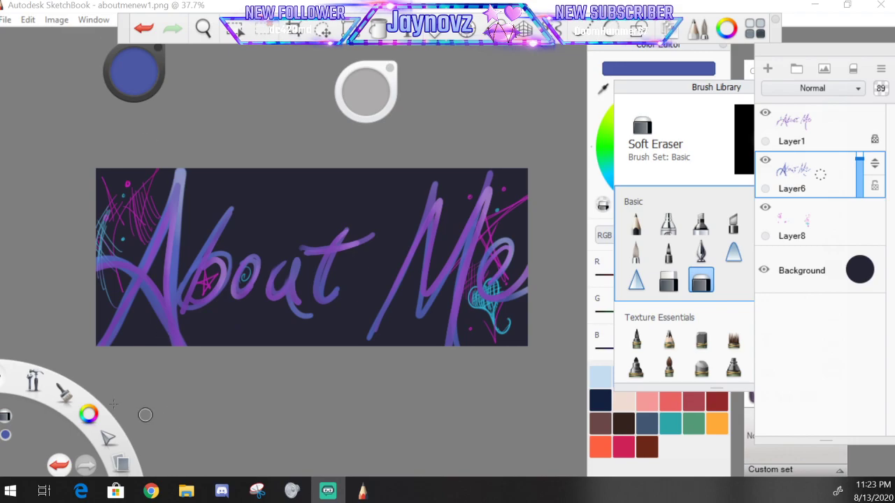
# Hide the interface to inspect the banner lettering, and show the interface again
pyautogui.moveTo(2, 374)
pyautogui.mouseDown()
pyautogui.moveTo(23, 415)
pyautogui.moveTo(32, 414)
pyautogui.mouseUp()
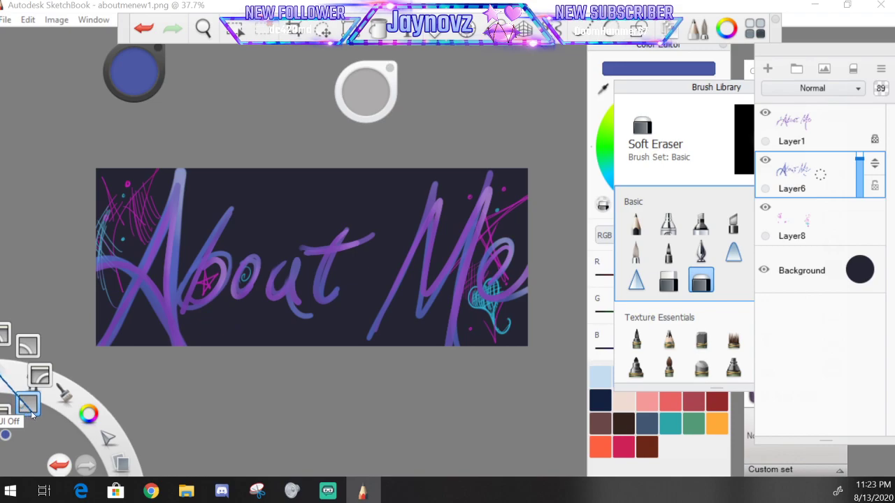
pyautogui.click(31, 413)
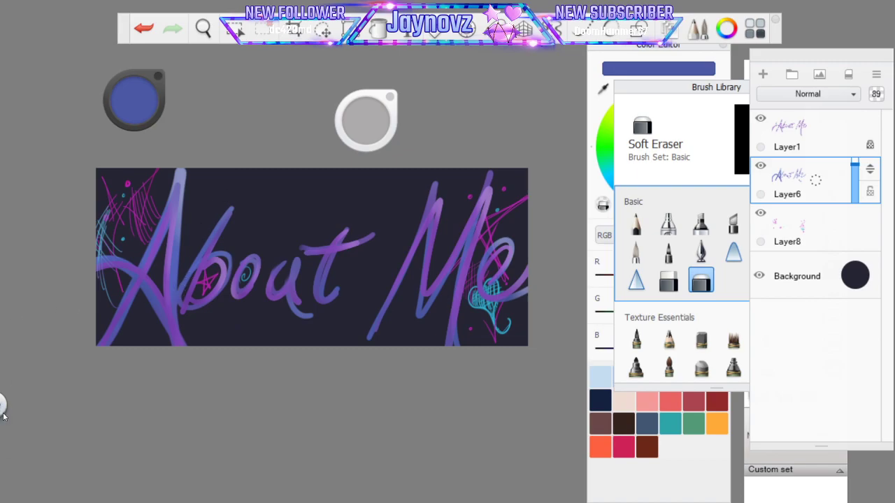
pyautogui.moveTo(4, 412)
pyautogui.moveTo(31, 433); pyautogui.dragTo(9, 366)
pyautogui.click(10, 368)
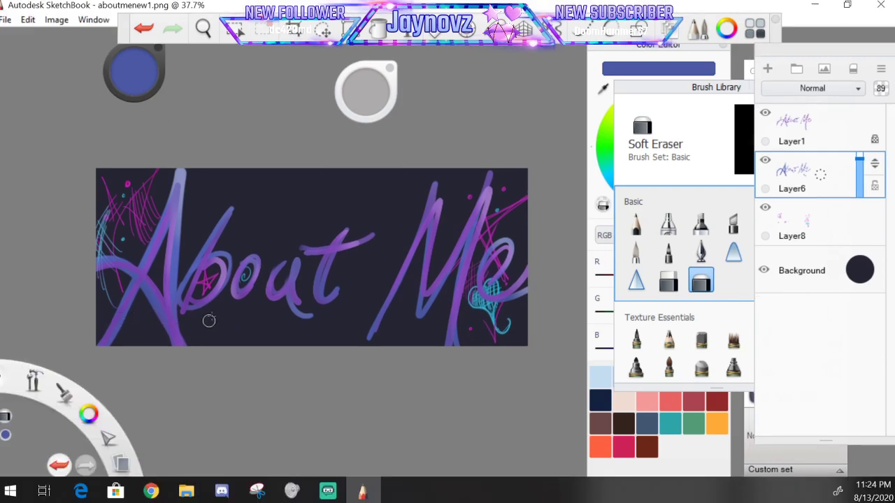
# Hide the Background layer and start saving the banner under a chosen name with PNG as the file type
pyautogui.click(7, 20)
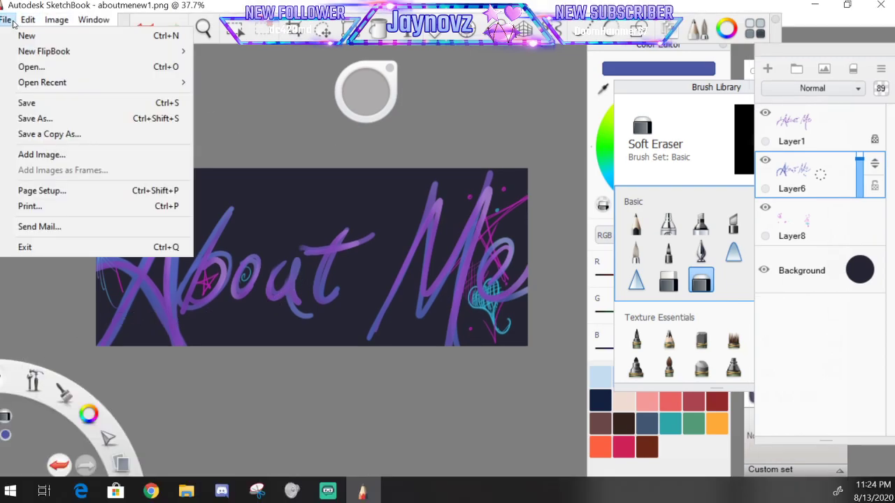
pyautogui.moveTo(27, 21)
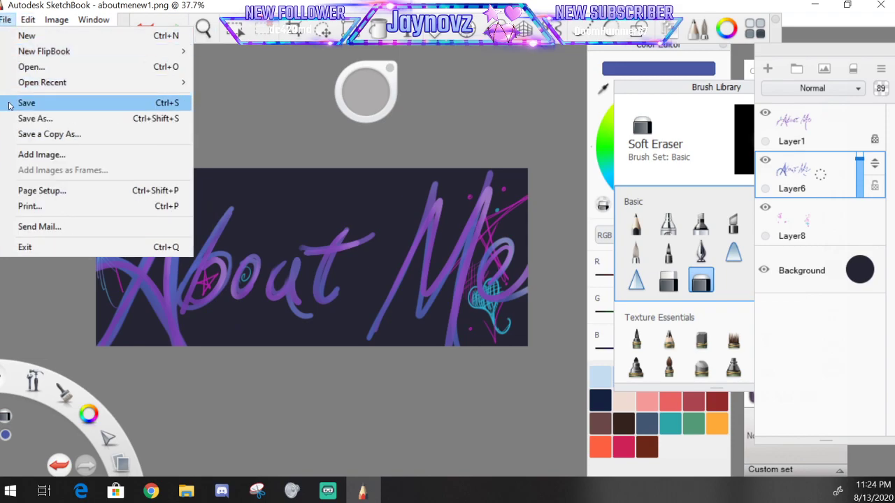
pyautogui.click(371, 150)
pyautogui.click(764, 271)
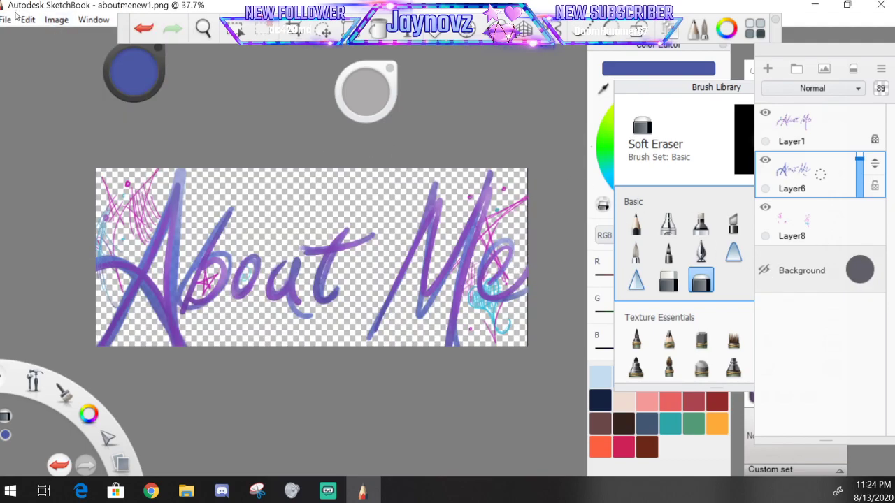
pyautogui.click(5, 19)
pyautogui.click(35, 119)
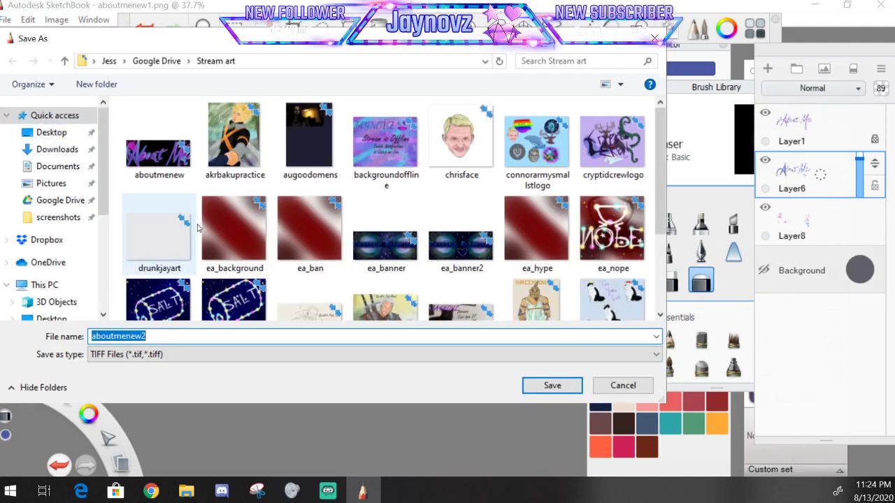
pyautogui.click(156, 337)
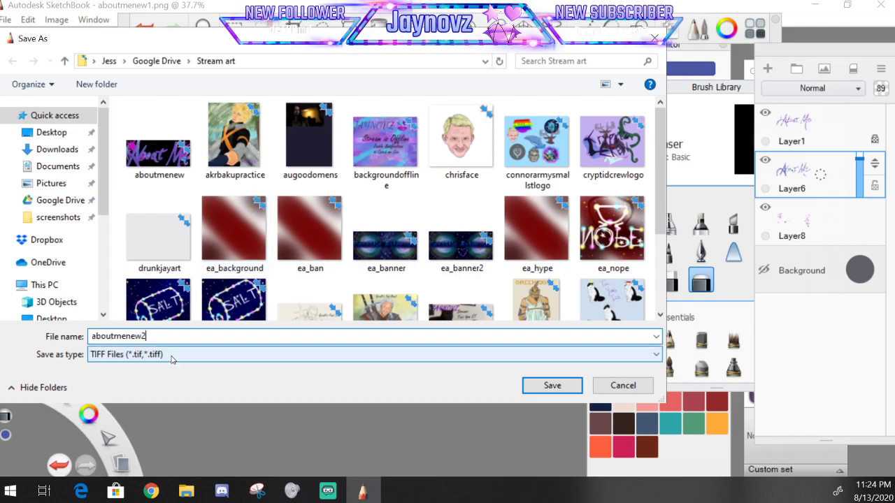
pyautogui.click(168, 355)
pyautogui.click(142, 410)
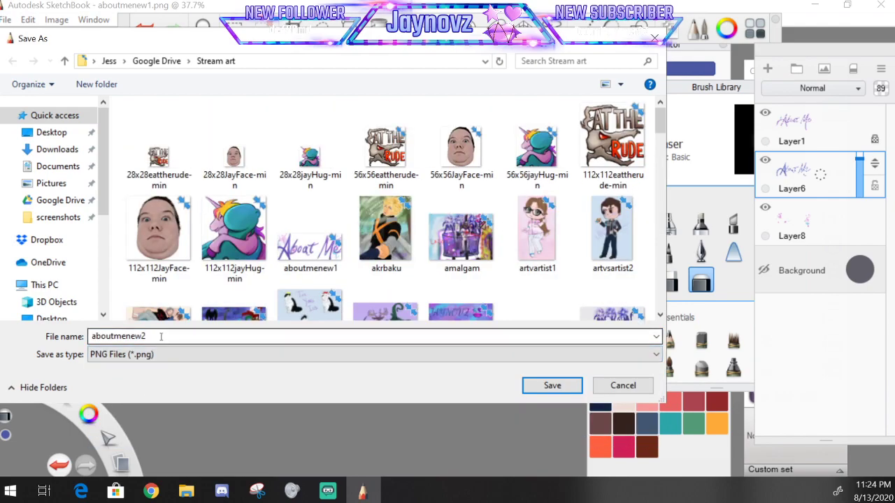
# Find the existing aboutmenew1 file in the Stream art folder and overwrite it with the corrected banner
pyautogui.scroll(-15, 401, 280)
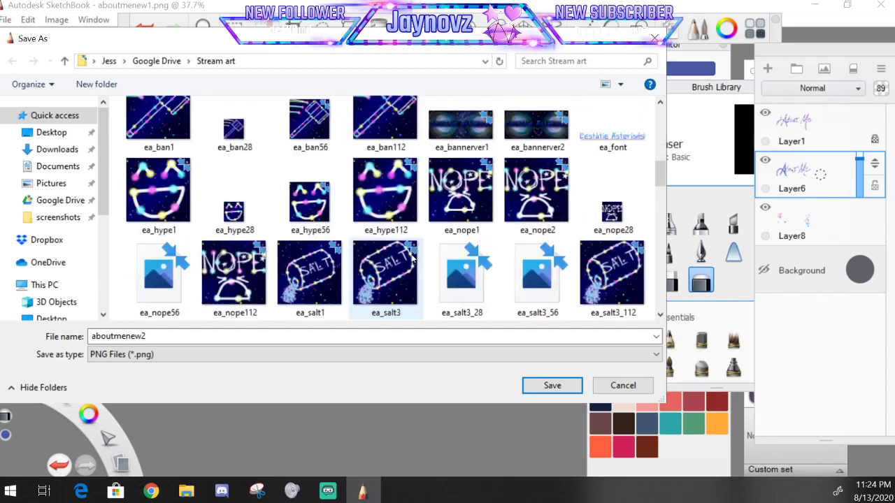
pyautogui.scroll(-10, 412, 259)
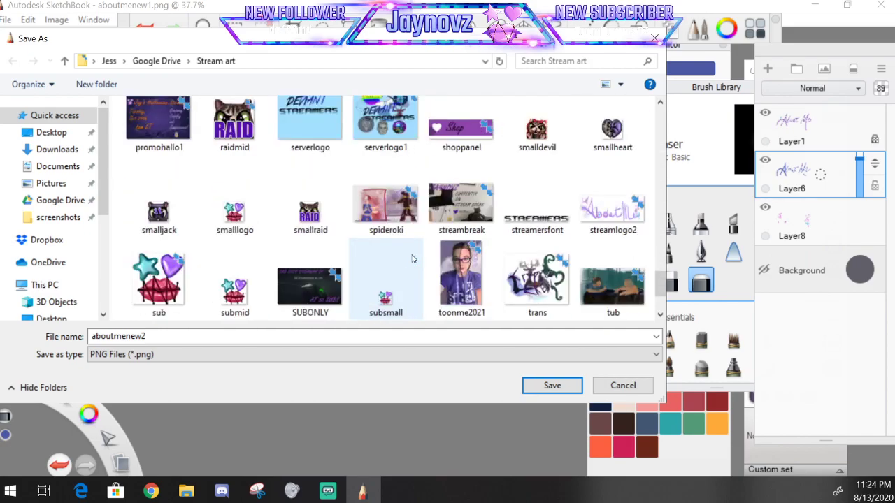
pyautogui.scroll(-3, 412, 259)
pyautogui.scroll(5, 410, 265)
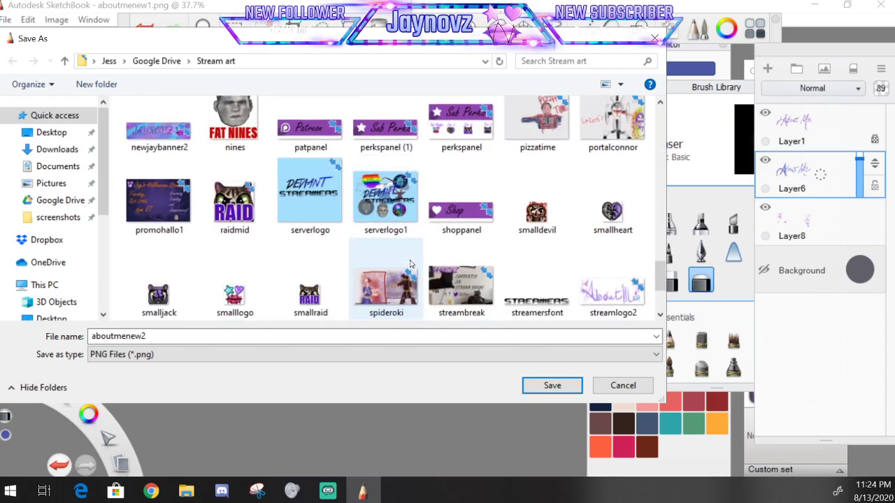
pyautogui.scroll(5, 412, 264)
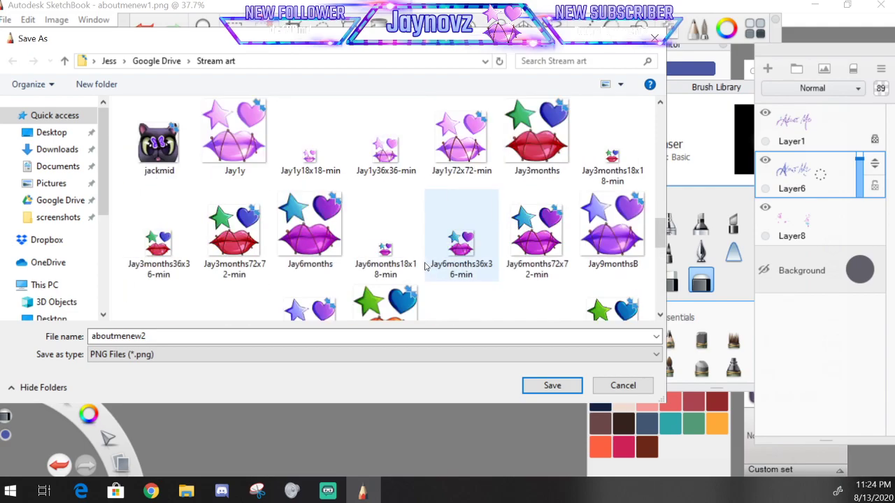
pyautogui.scroll(8, 424, 266)
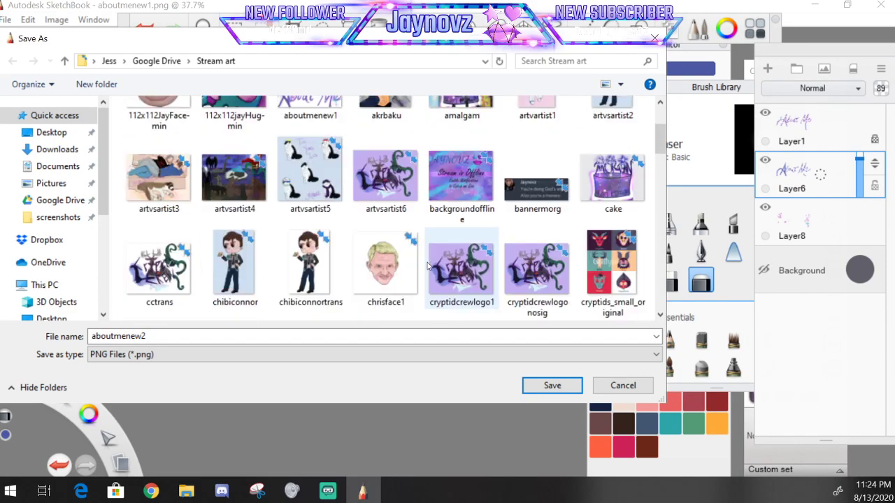
pyautogui.scroll(-1, 427, 266)
pyautogui.scroll(3, 427, 266)
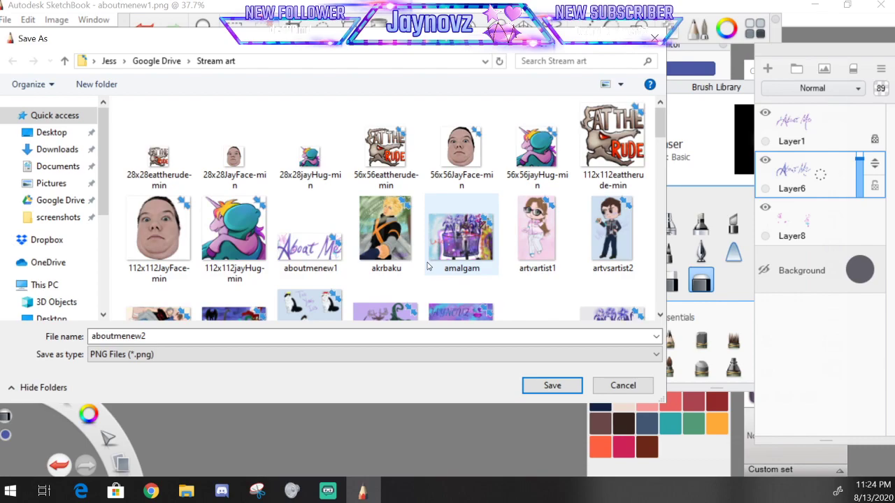
pyautogui.scroll(-3, 427, 266)
pyautogui.scroll(2, 342, 176)
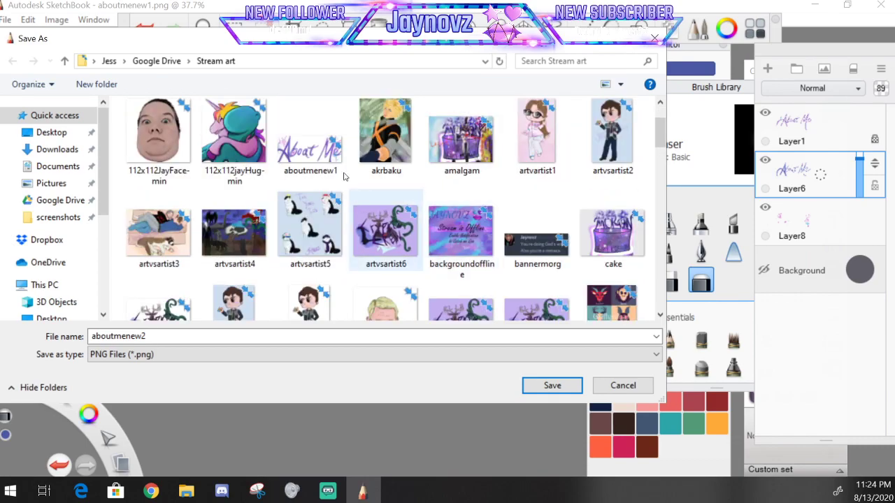
pyautogui.click(327, 137)
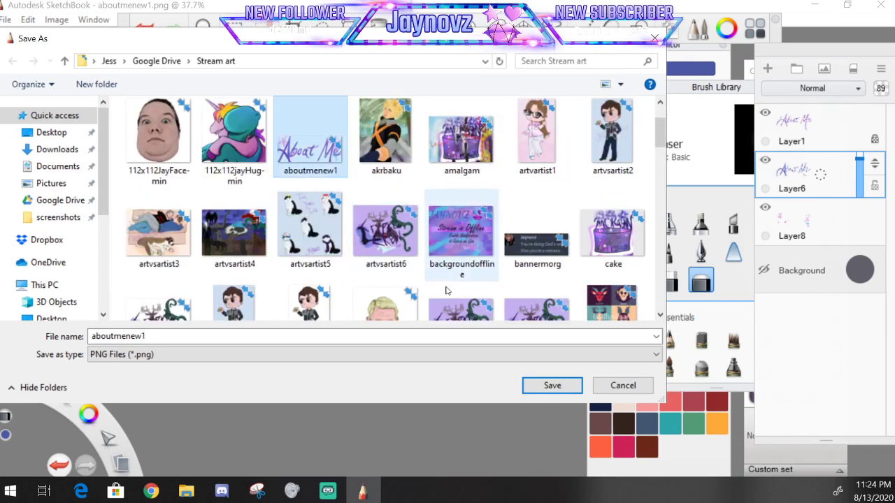
pyautogui.click(539, 387)
pyautogui.click(481, 246)
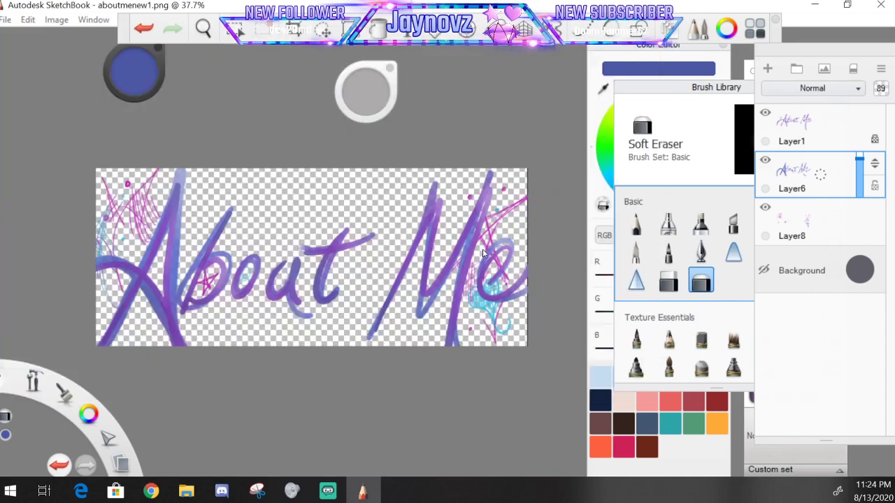
pyautogui.click(473, 301)
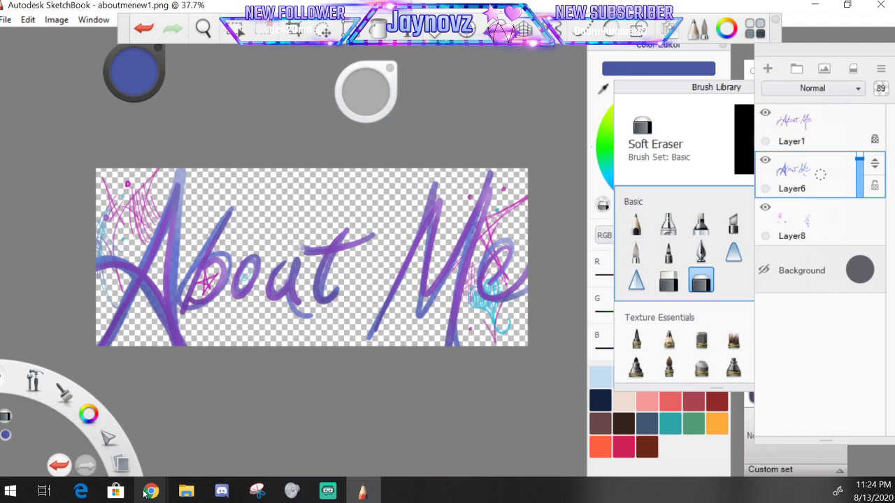
# Switch to the Twitch channel page in Chrome and turn on editing of the panels
pyautogui.moveTo(146, 493)
pyautogui.click(131, 402)
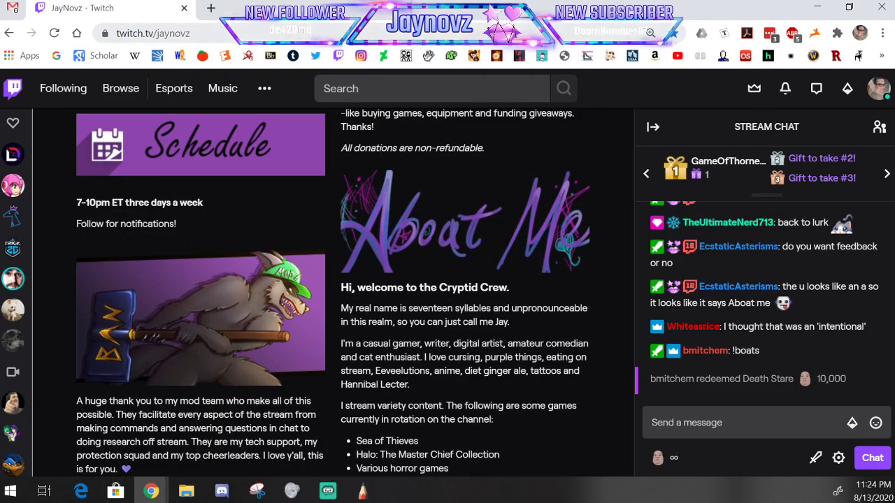
pyautogui.scroll(3, 188, 267)
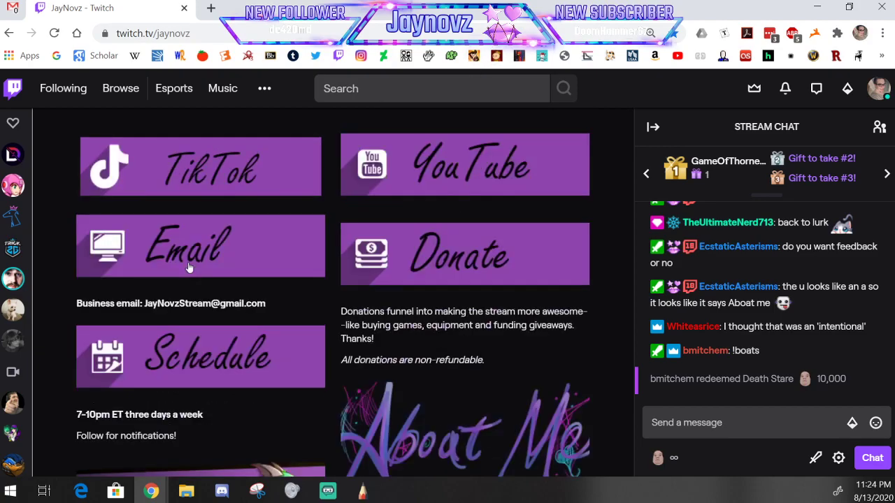
pyautogui.scroll(5, 168, 269)
pyautogui.click(63, 283)
# Load the aboutmenew1 image from the Stream art folder as the new picture for the About Me panel
pyautogui.scroll(-4, 124, 273)
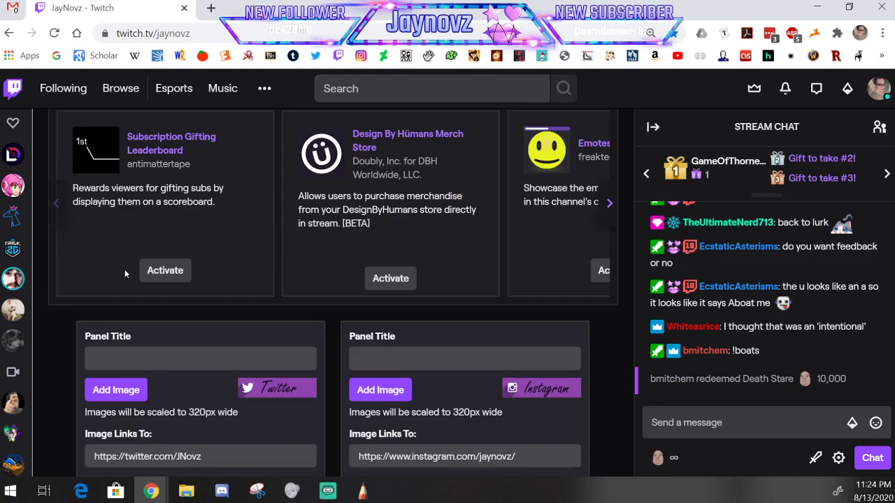
pyautogui.scroll(-9, 125, 269)
pyautogui.scroll(-10, 125, 269)
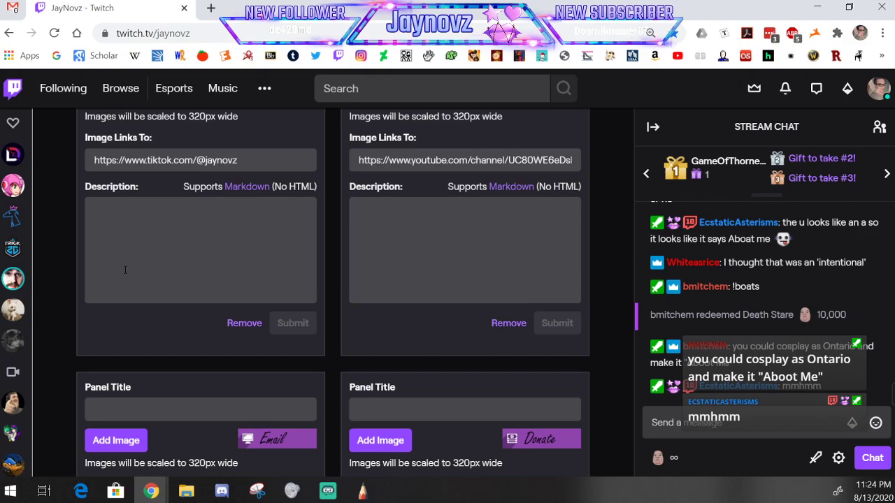
pyautogui.scroll(-2, 125, 272)
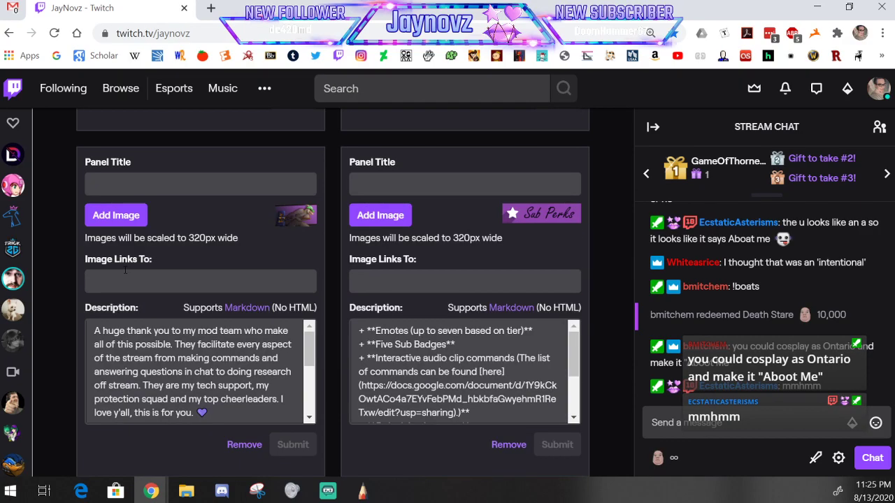
pyautogui.scroll(-8, 125, 270)
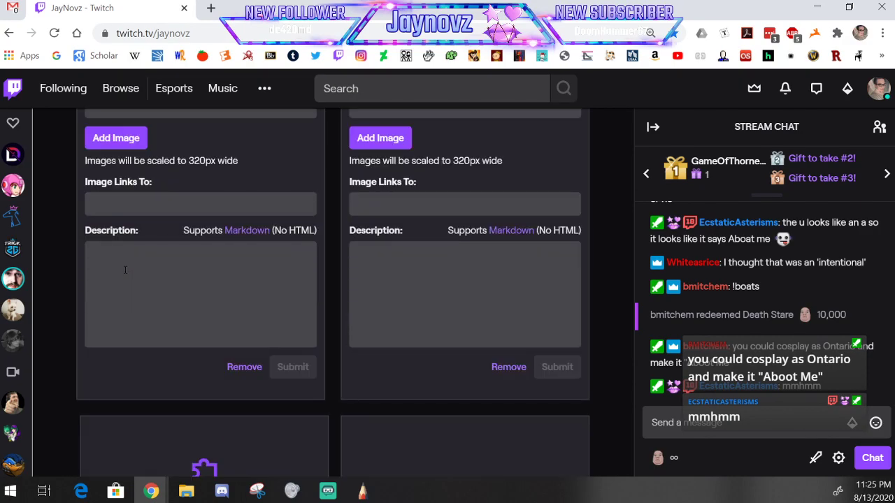
pyautogui.scroll(7, 125, 272)
pyautogui.scroll(-3, 125, 272)
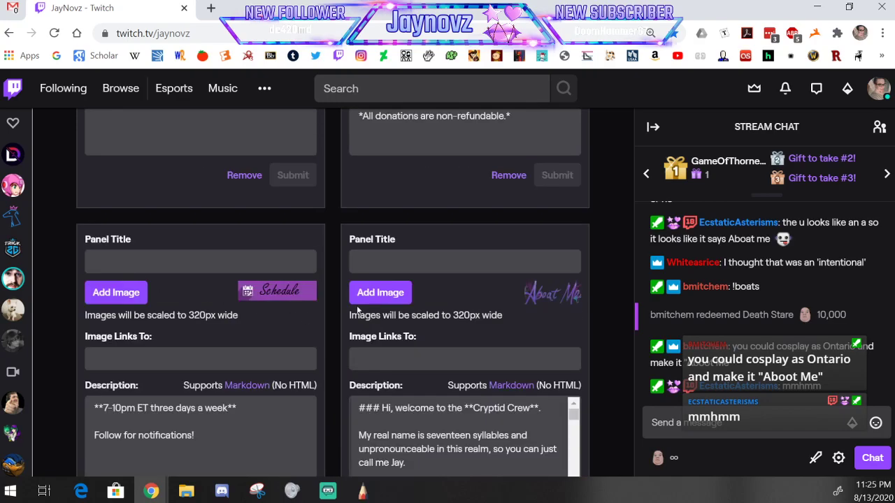
pyautogui.click(377, 299)
pyautogui.click(412, 277)
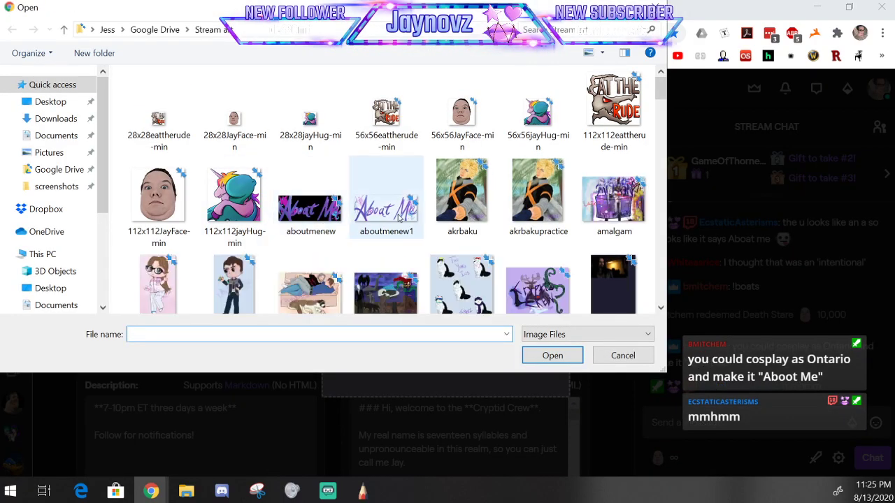
pyautogui.click(387, 207)
pyautogui.click(552, 356)
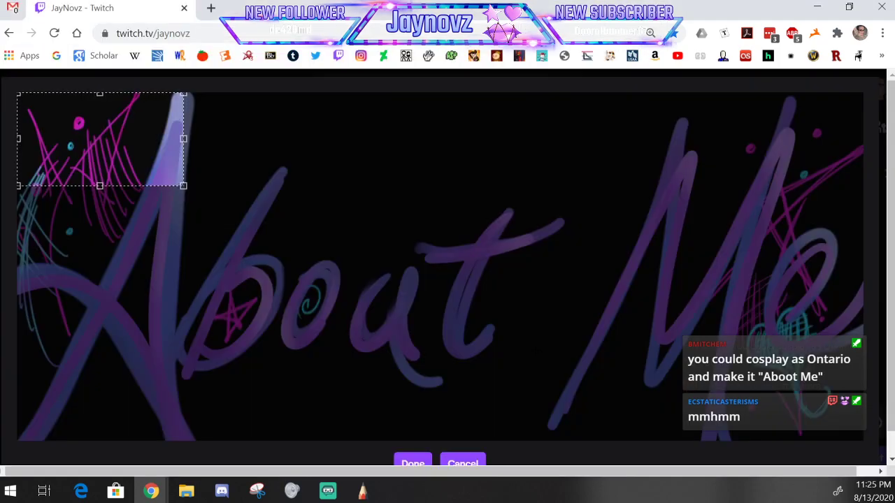
# Extend the crop to the whole About Me image, accept it, and try to submit the panel
pyautogui.moveTo(232, 217); pyautogui.dragTo(825, 449)
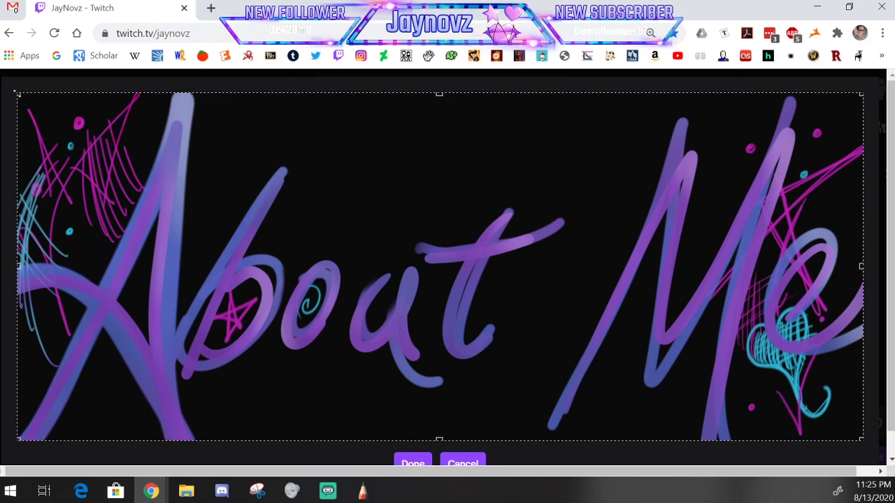
pyautogui.click(412, 464)
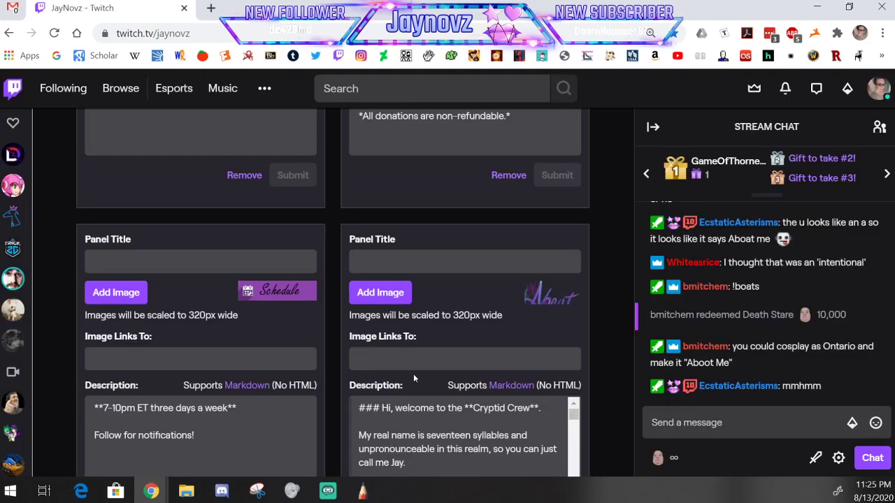
pyautogui.scroll(-1, 413, 373)
pyautogui.click(553, 450)
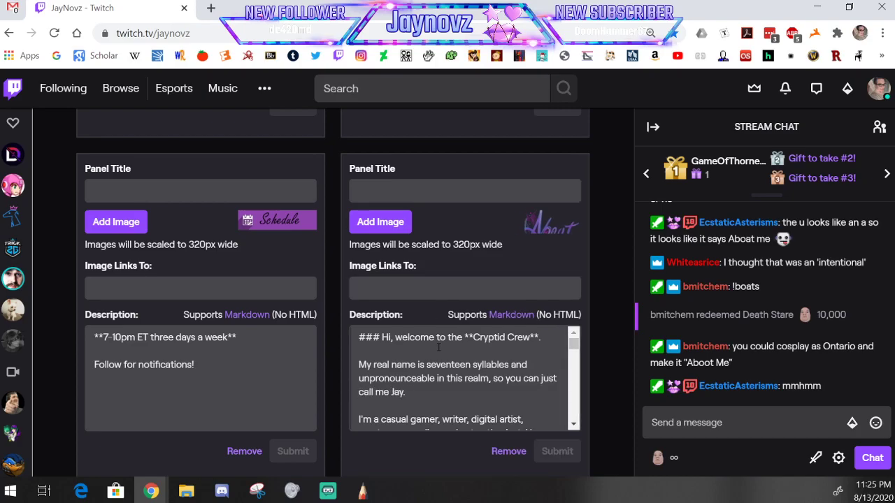
# Leave panel editing and check how the About Me banner displays on the channel page
pyautogui.scroll(15, 344, 315)
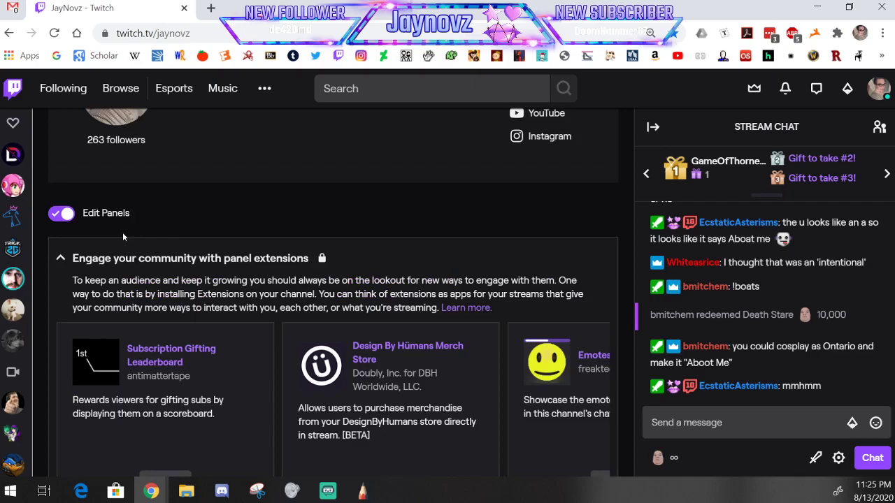
pyautogui.click(61, 213)
pyautogui.scroll(-5, 339, 323)
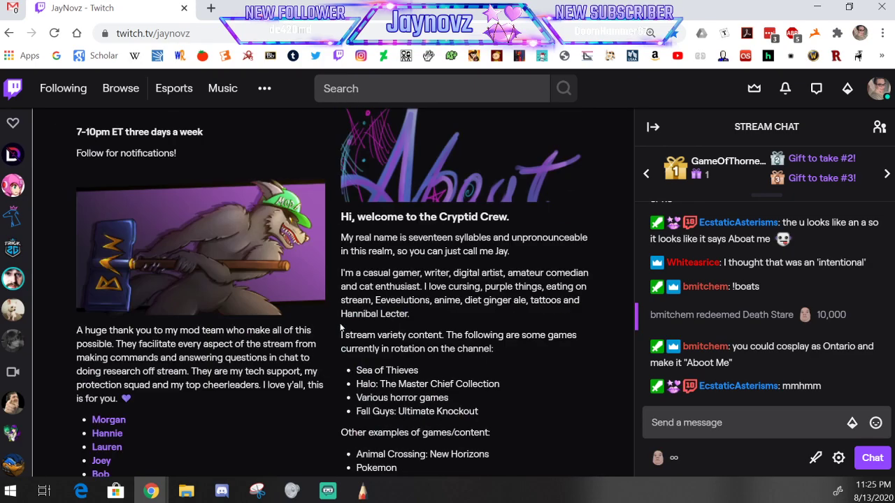
pyautogui.scroll(2, 340, 323)
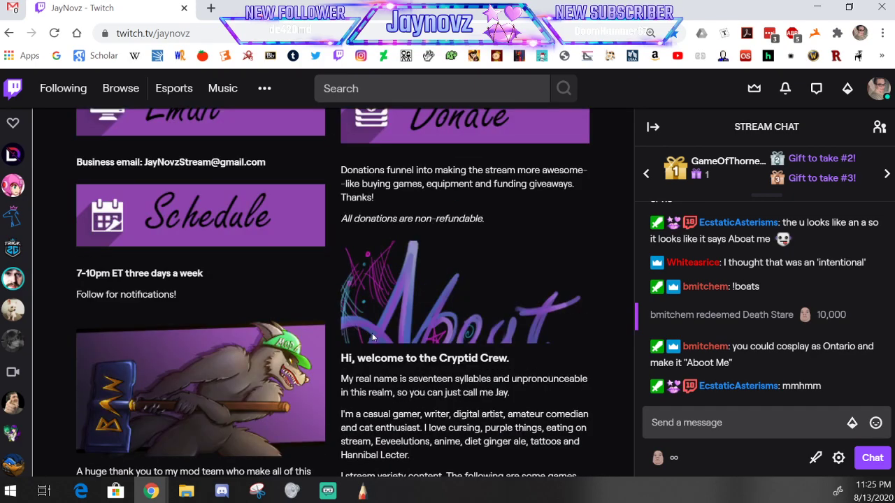
pyautogui.scroll(10, 419, 322)
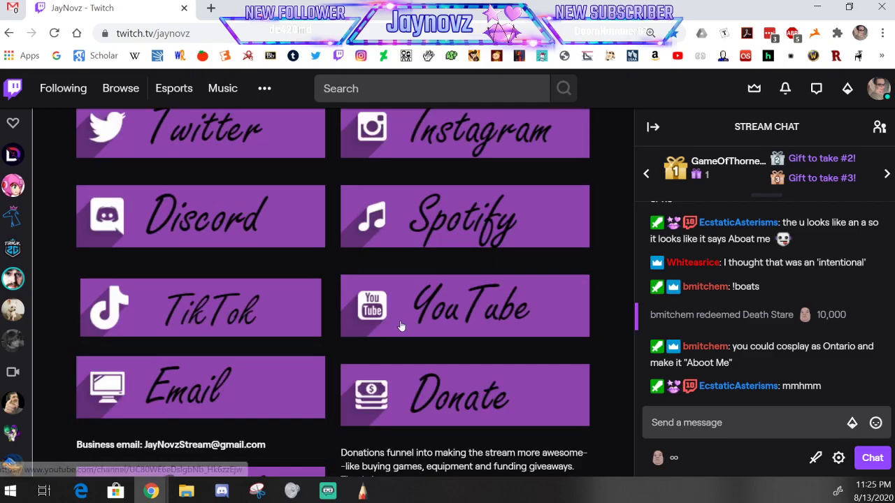
pyautogui.scroll(-2, 126, 329)
# Turn panel editing back on and load aboutmenew1 again as the About Me panel's image
pyautogui.click(57, 355)
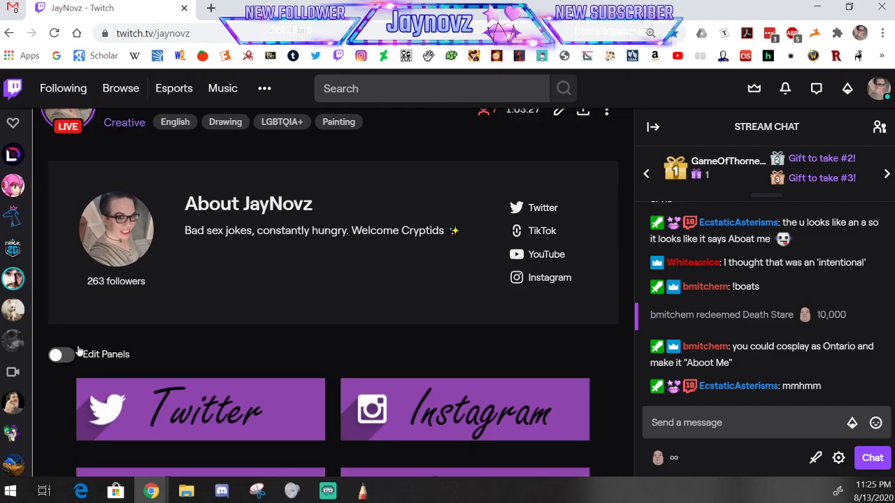
pyautogui.scroll(-5, 340, 318)
pyautogui.scroll(-12, 340, 318)
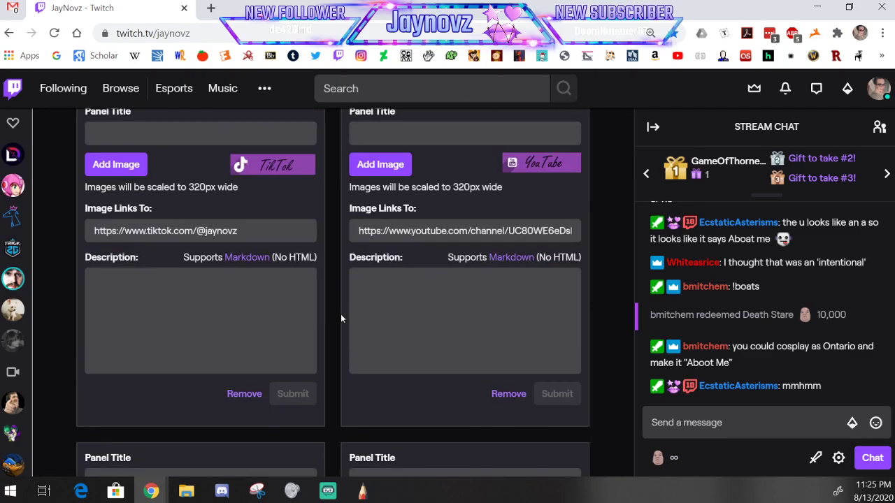
pyautogui.scroll(-1, 340, 318)
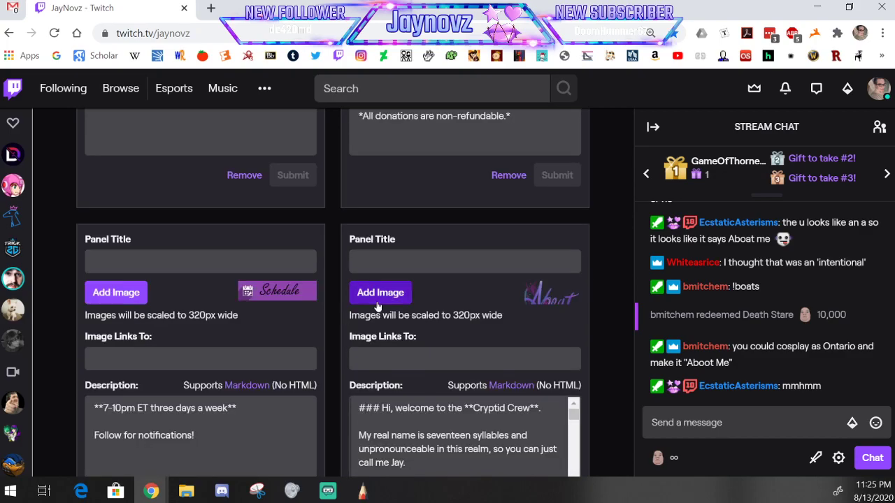
pyautogui.click(373, 292)
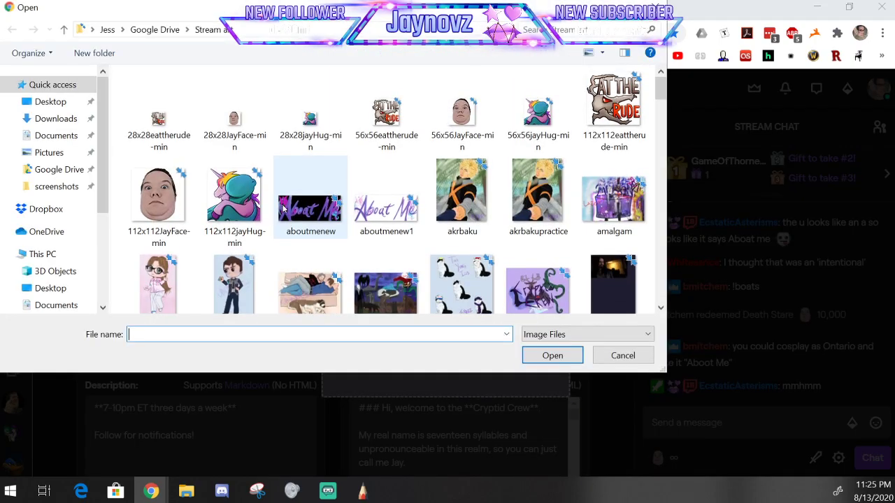
pyautogui.click(392, 211)
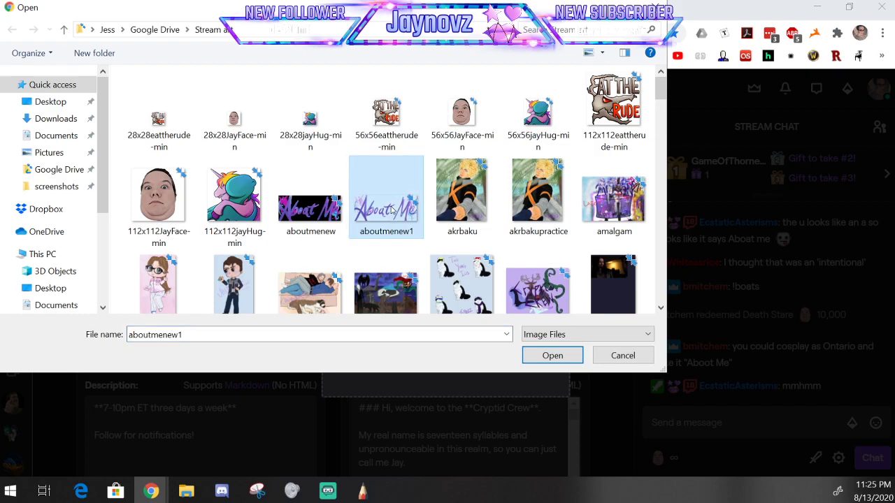
pyautogui.click(549, 356)
# Set the crop to cover the entire banner, accept it, and try to submit the About Me panel
pyautogui.moveTo(176, 183); pyautogui.dragTo(870, 447)
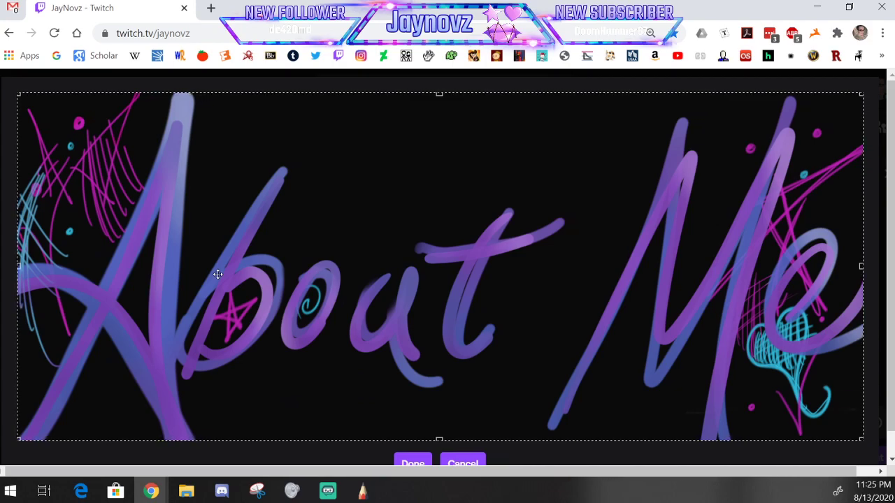
pyautogui.click(413, 463)
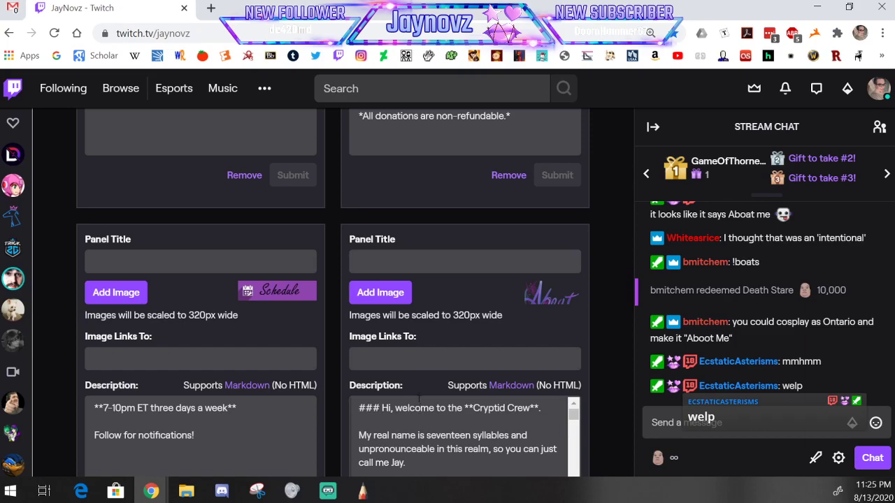
pyautogui.scroll(-1, 419, 389)
pyautogui.click(550, 452)
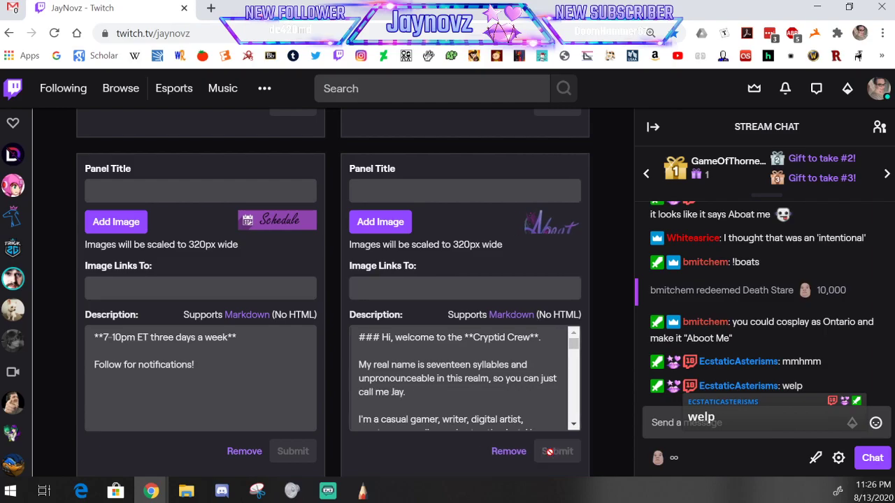
# Turn off panel editing and check the About Me banner on the channel page
pyautogui.scroll(15, 333, 370)
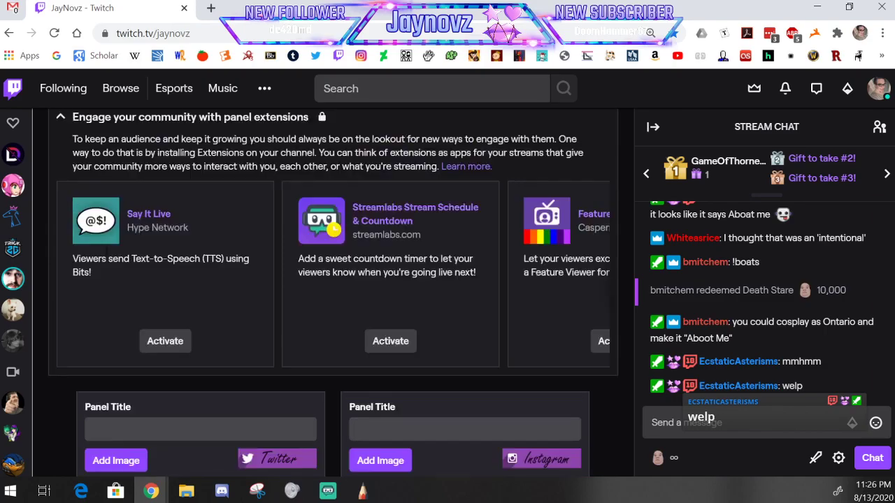
pyautogui.scroll(3, 60, 293)
pyautogui.click(60, 287)
pyautogui.scroll(-12, 240, 328)
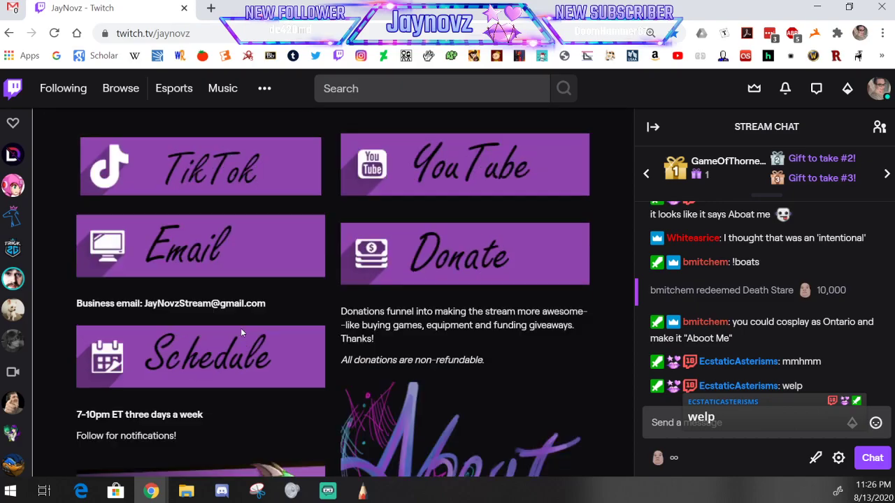
pyautogui.scroll(3, 244, 329)
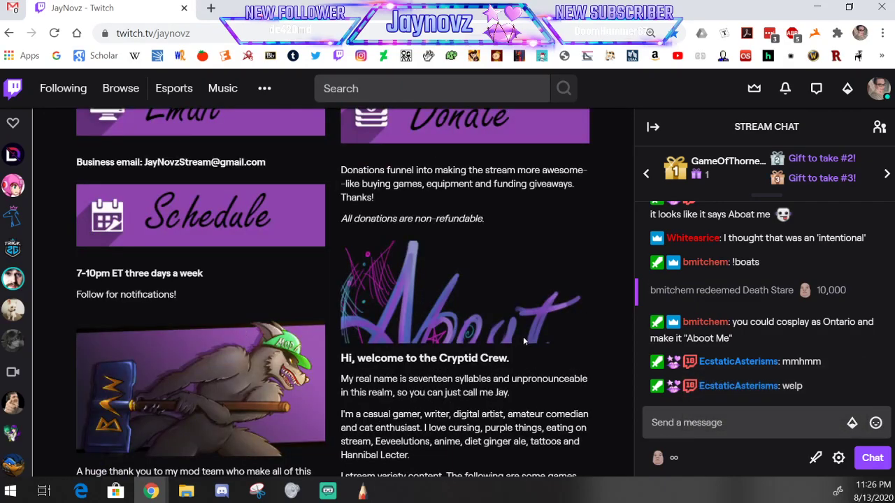
# View the banner artwork in SketchBook, return to the Twitch page in Chrome, and minimize the browser window
pyautogui.click(361, 493)
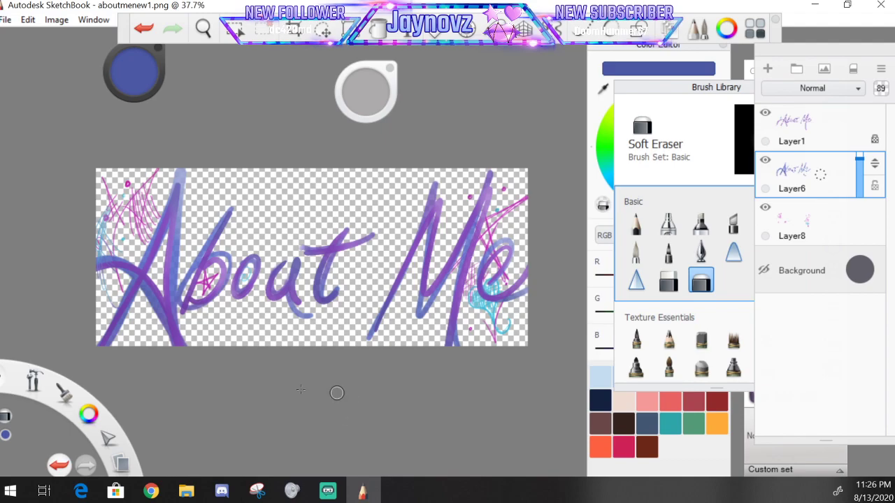
pyautogui.moveTo(151, 490)
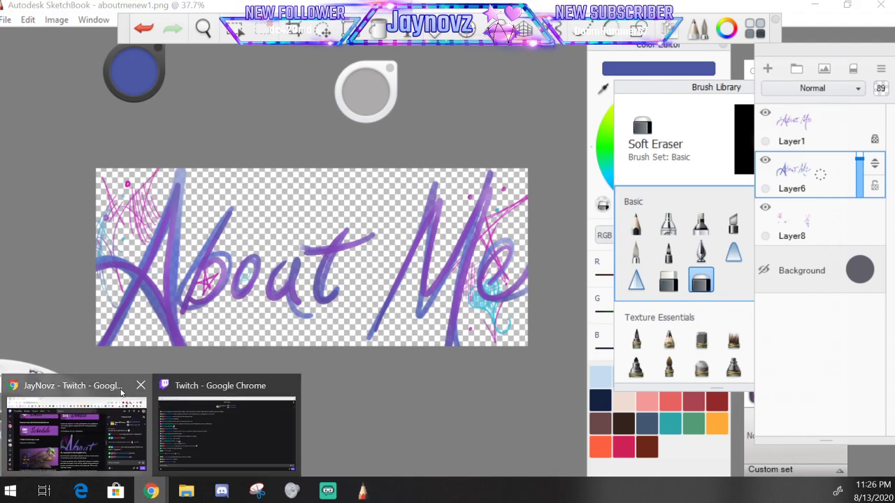
pyautogui.click(132, 428)
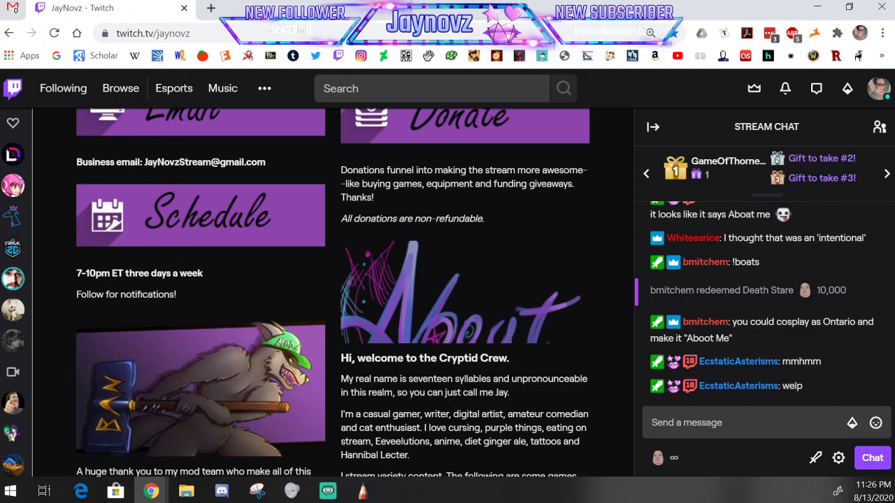
pyautogui.click(817, 6)
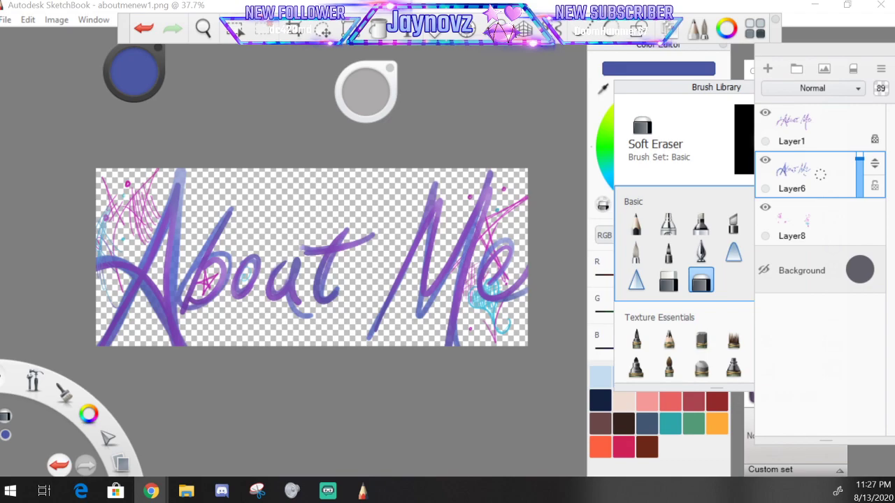
# Bring the Twitch window over the SketchBook canvas and inspect the full About Me panel image
pyautogui.moveTo(448, 0); pyautogui.dragTo(706, 10)
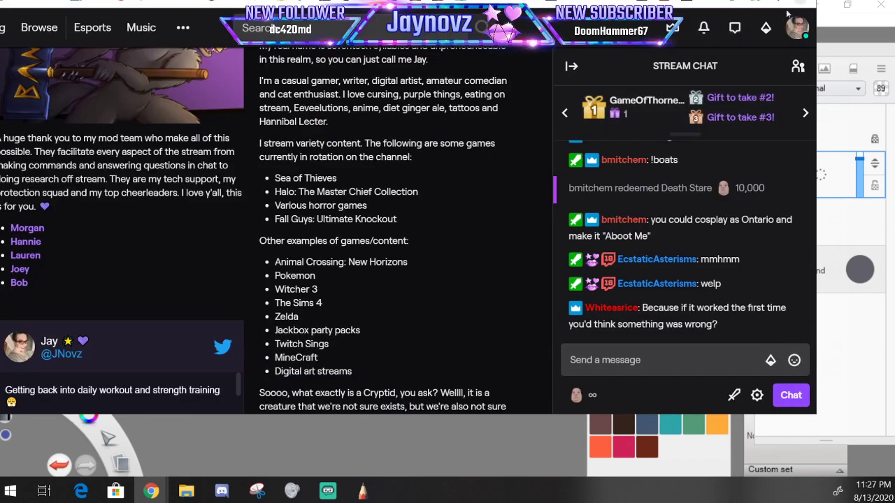
pyautogui.scroll(-2, 403, 205)
pyautogui.scroll(6, 403, 203)
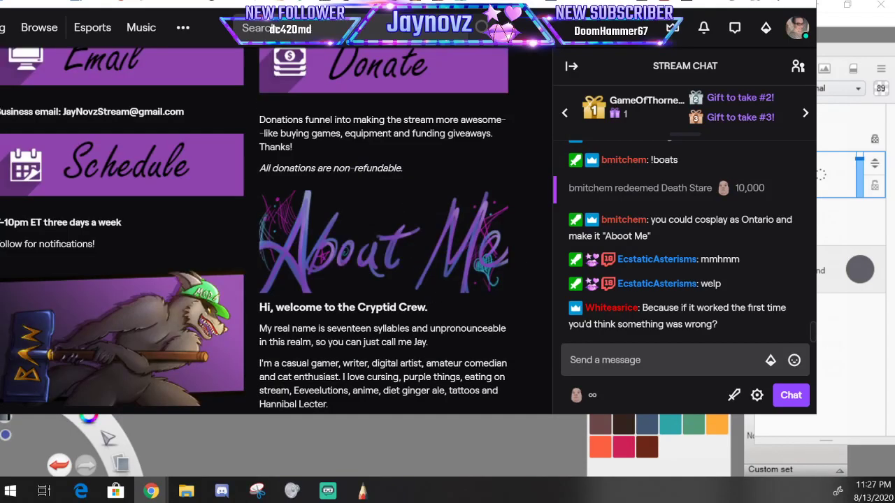
# Switch to SketchBook and create a new document, discarding unsaved changes to the banner
pyautogui.hotkey('alt', 'Tab')
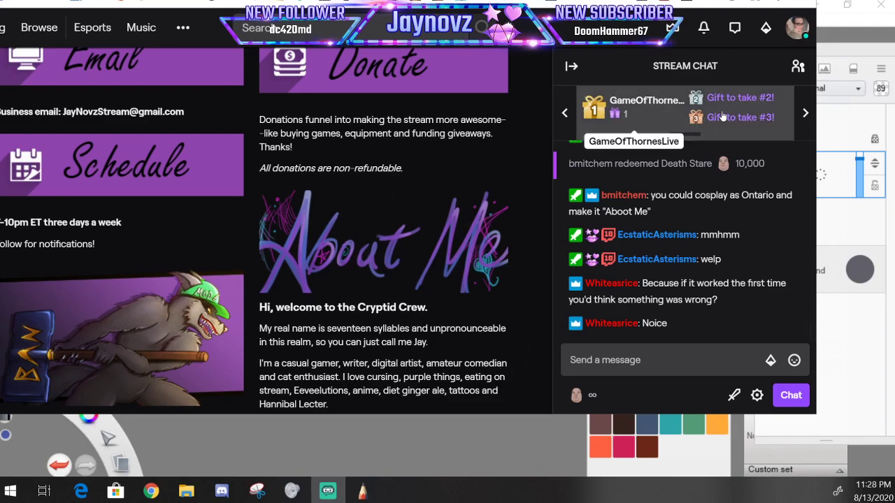
pyautogui.click(349, 467)
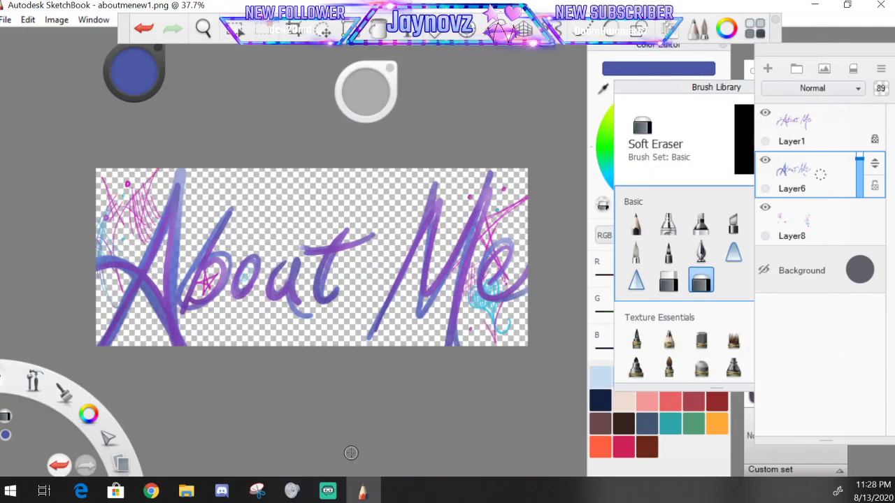
pyautogui.click(9, 21)
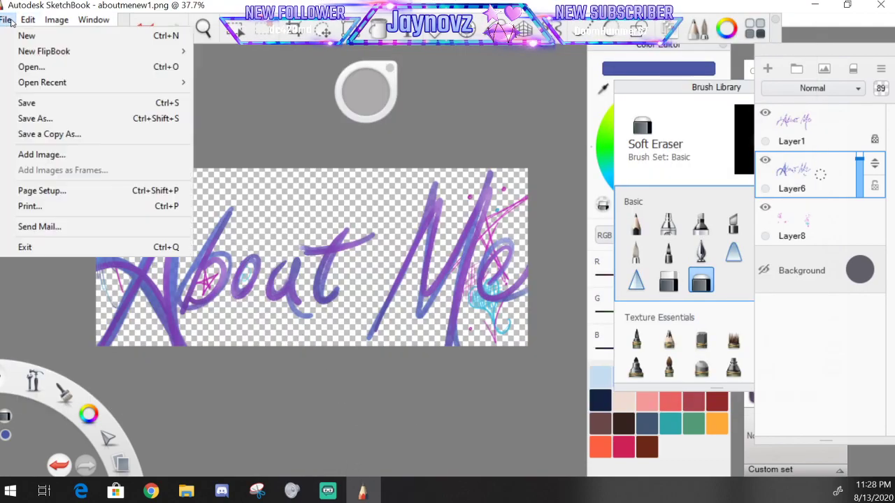
pyautogui.click(46, 37)
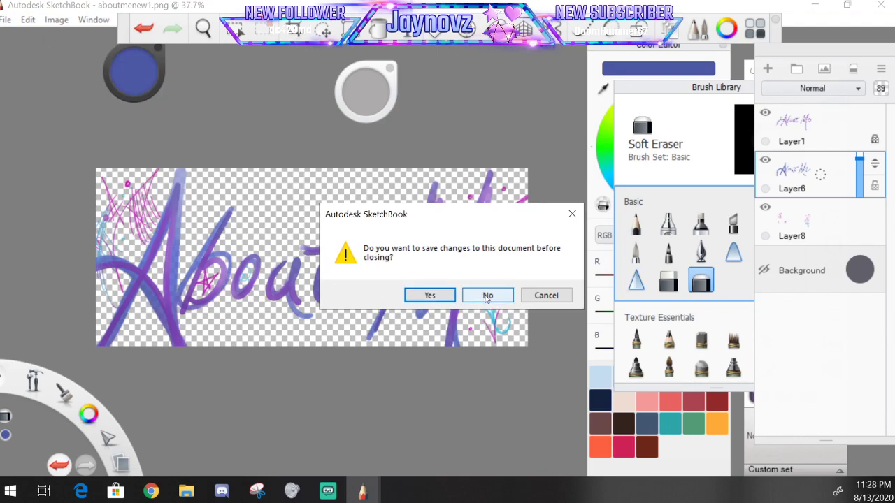
pyautogui.click(487, 296)
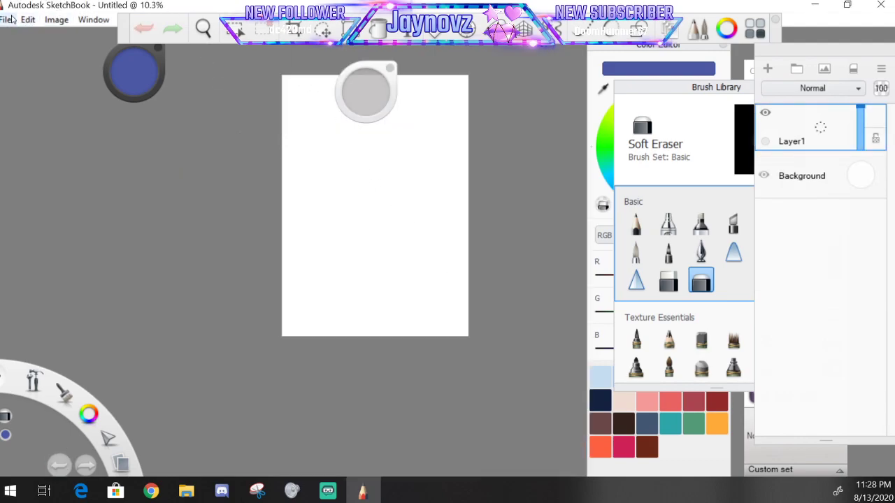
# Rotate the blank canvas from portrait to landscape orientation
pyautogui.click(5, 20)
pyautogui.moveTo(56, 19)
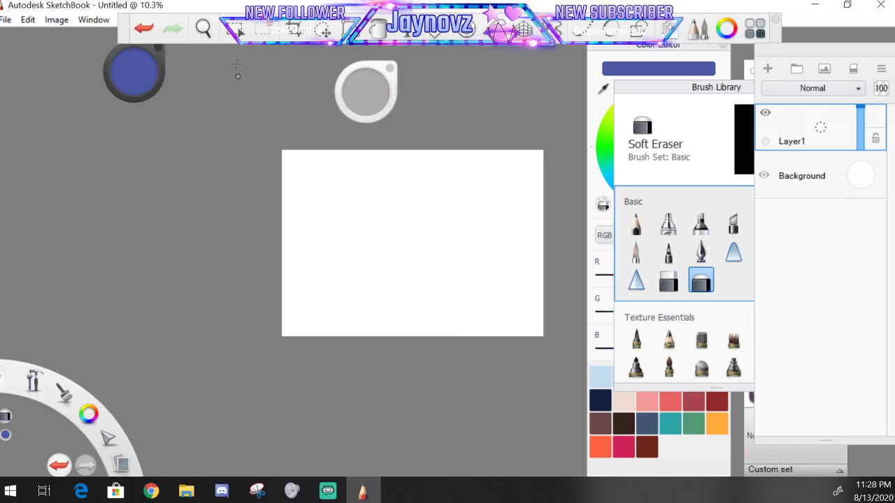
pyautogui.click(203, 28)
pyautogui.moveTo(381, 228); pyautogui.dragTo(279, 242)
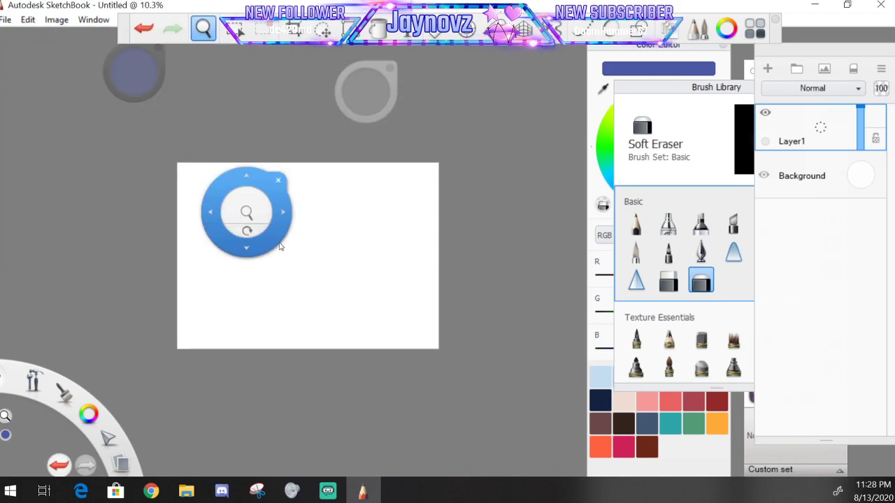
pyautogui.scroll(2, 280, 242)
pyautogui.moveTo(378, 272)
pyautogui.mouseDown()
pyautogui.moveTo(400, 276)
pyautogui.moveTo(410, 268)
pyautogui.moveTo(402, 257)
pyautogui.mouseUp()
pyautogui.scroll(2, 400, 276)
pyautogui.click(397, 223)
# Rearrange the workspace: move the Brush Library clear of the Color Editor, go full screen, and uncover the Copic Library by shifting the layer list
pyautogui.moveTo(657, 87)
pyautogui.mouseDown()
pyautogui.moveTo(18, 22)
pyautogui.moveTo(85, 33)
pyautogui.mouseUp()
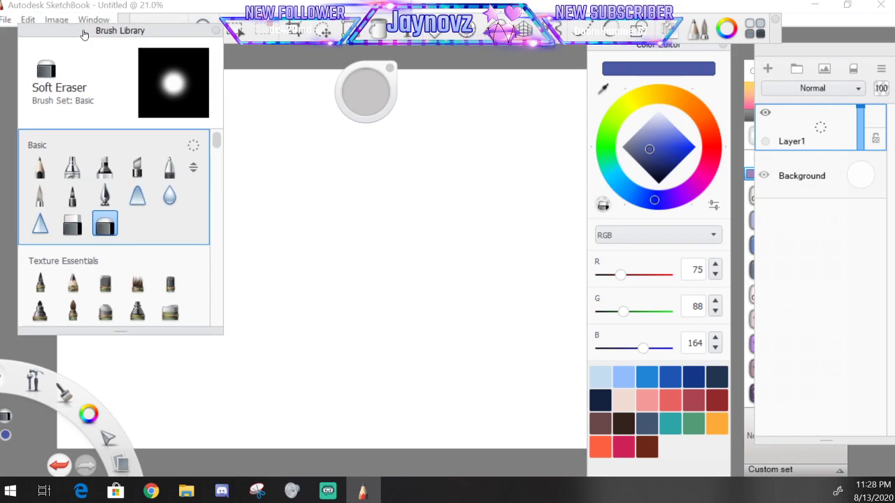
pyautogui.moveTo(10, 335)
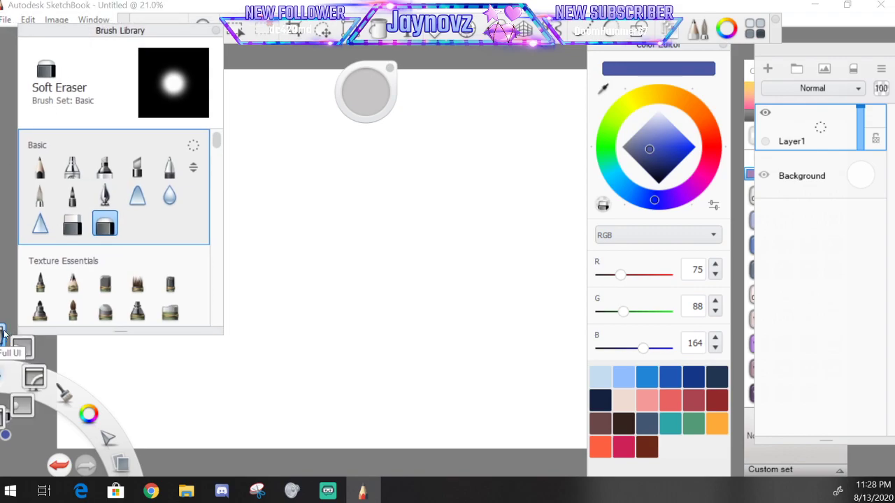
pyautogui.moveTo(2, 376); pyautogui.dragTo(18, 404)
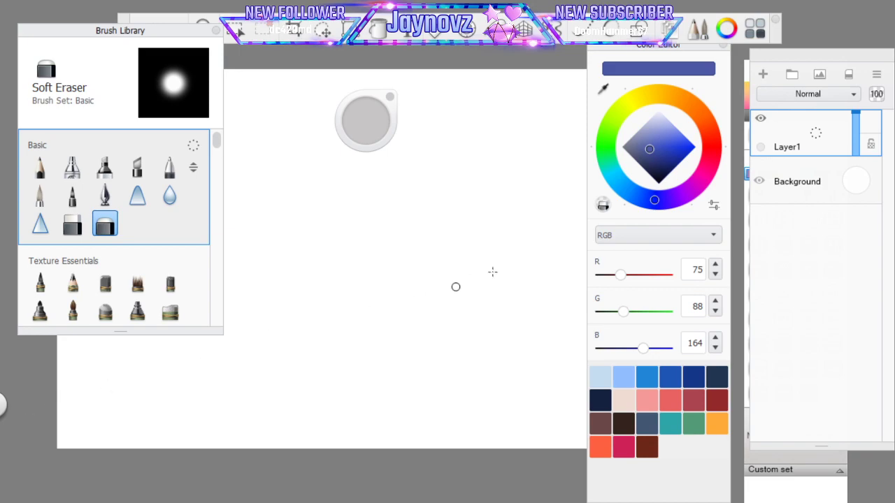
pyautogui.moveTo(843, 61); pyautogui.dragTo(811, 48)
pyautogui.click(802, 72)
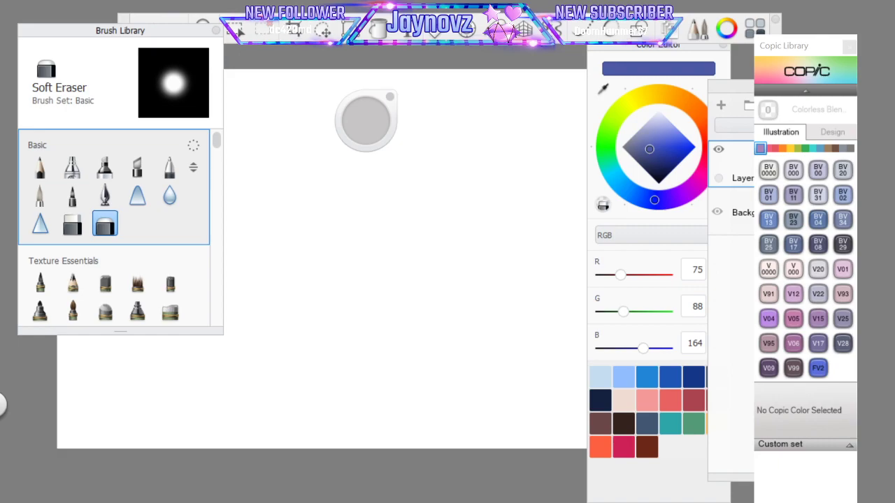
pyautogui.hotkey('alt', 'Tab')
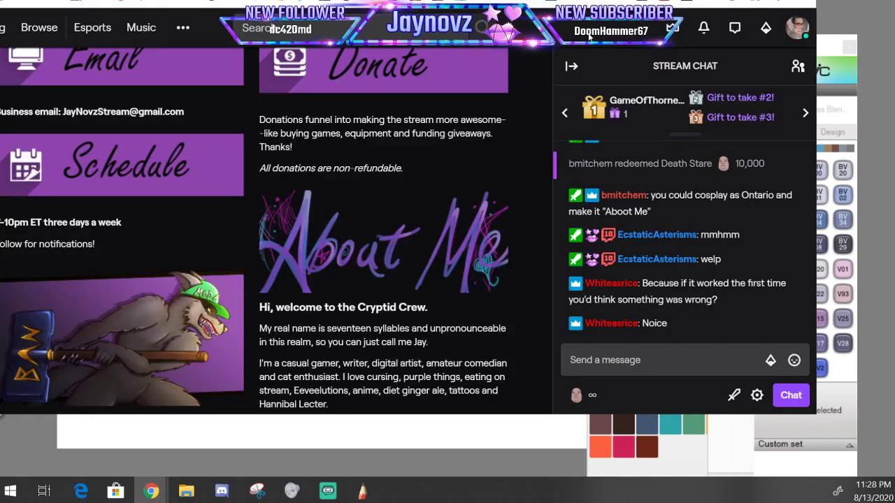
pyautogui.hotkey('ctrl', 'a')
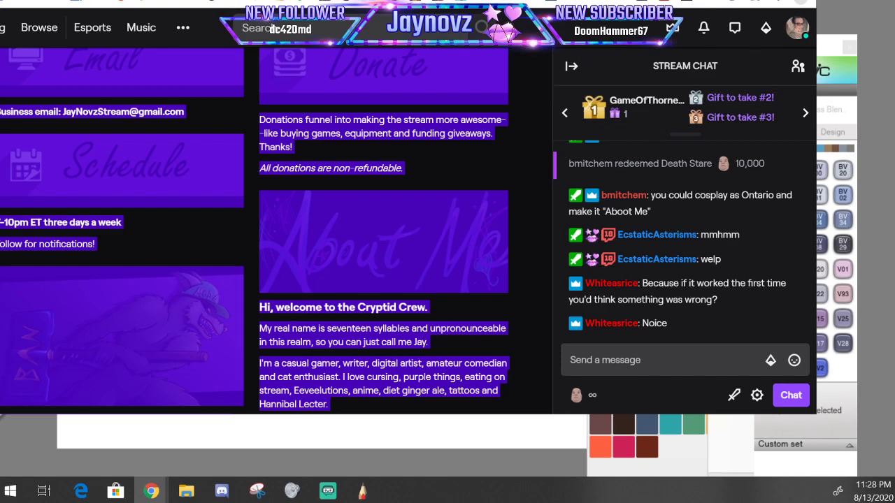
pyautogui.hotkey('alt', 'Tab')
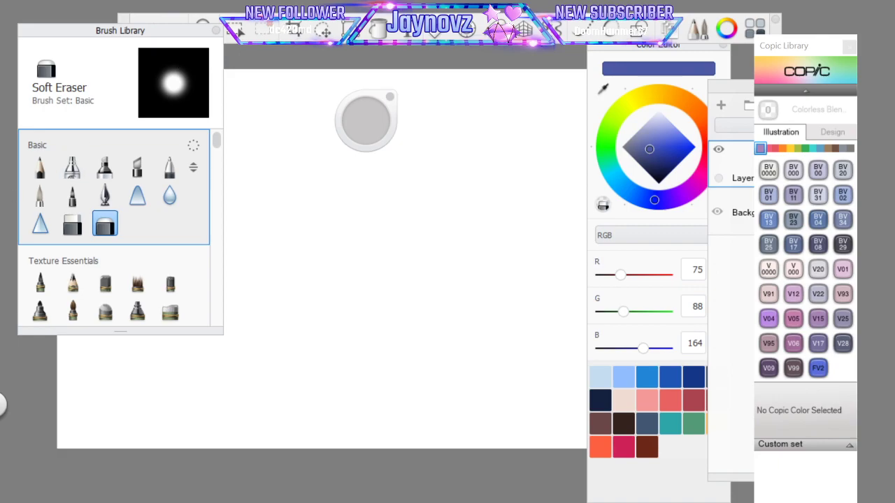
# Paste the copied sailing ship picture into the canvas as a reference and enlarge it
pyautogui.moveTo(2, 405); pyautogui.dragTo(6, 353)
pyautogui.click(28, 20)
pyautogui.click(40, 119)
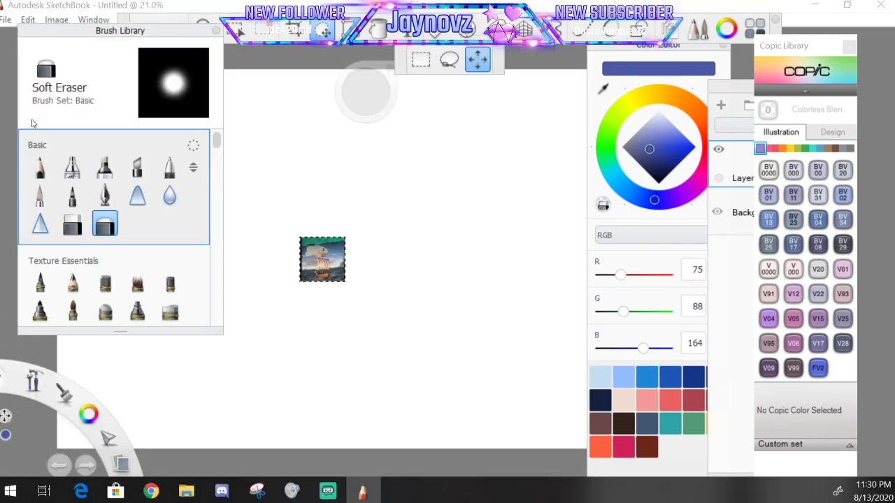
pyautogui.moveTo(265, 259); pyautogui.dragTo(586, 343)
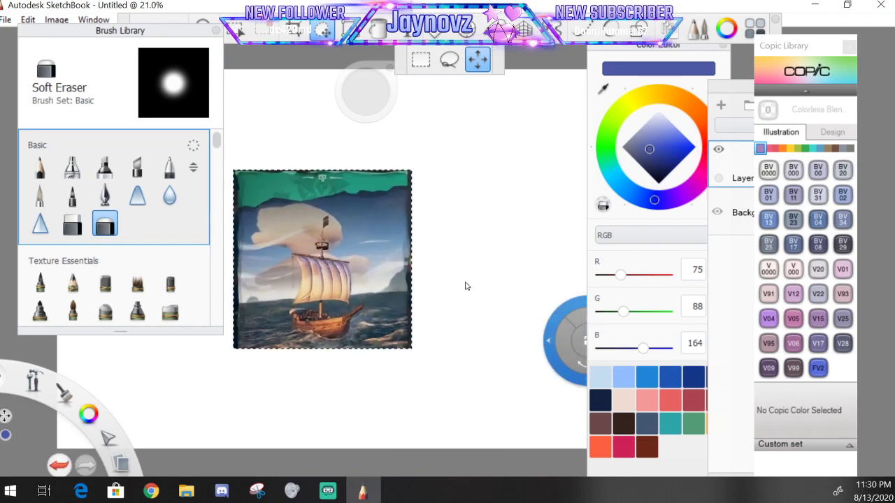
pyautogui.click(298, 120)
# Move the Brush Library aside, then select the area around the ship picture and enlarge it at the canvas's left side
pyautogui.moveTo(201, 32); pyautogui.dragTo(136, 24)
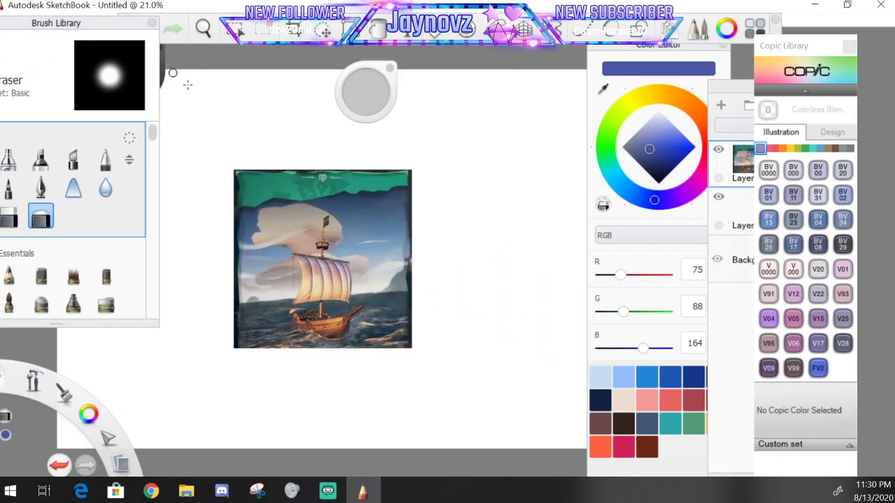
pyautogui.click(235, 29)
pyautogui.moveTo(208, 155); pyautogui.dragTo(442, 381)
pyautogui.moveTo(322, 250); pyautogui.dragTo(315, 226)
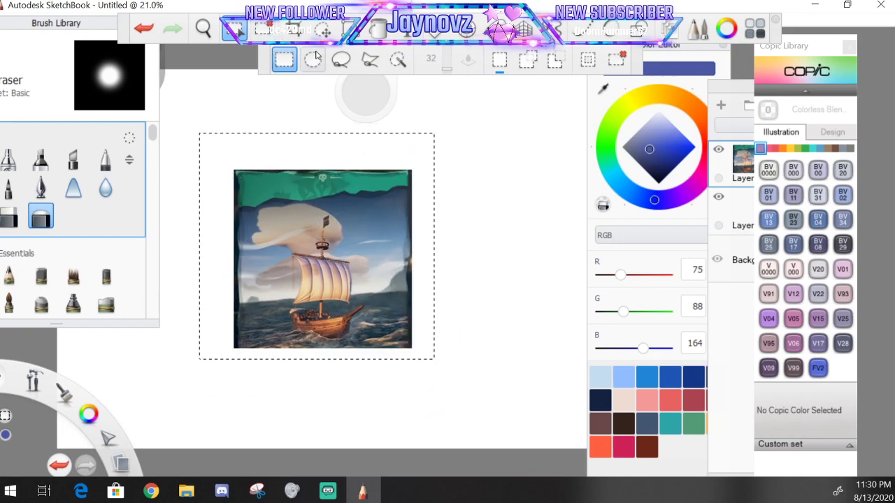
pyautogui.click(322, 29)
pyautogui.moveTo(235, 155); pyautogui.dragTo(374, 198)
pyautogui.moveTo(413, 228); pyautogui.dragTo(348, 188)
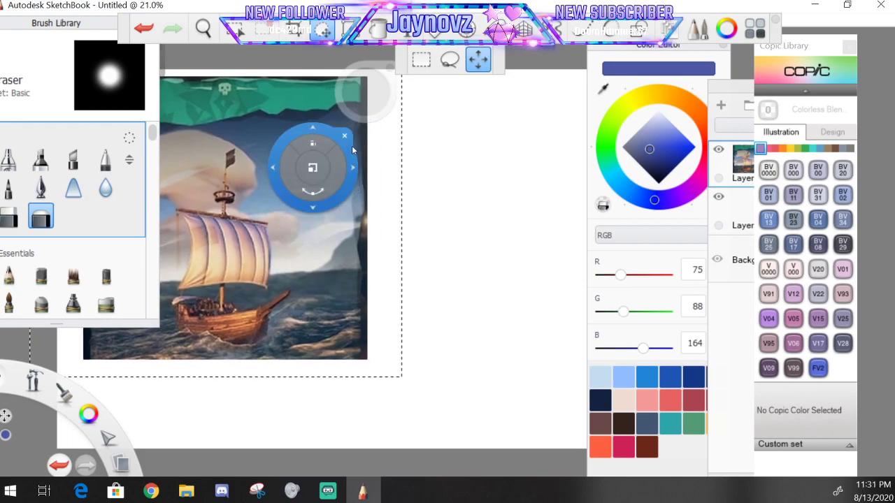
pyautogui.press('Escape')
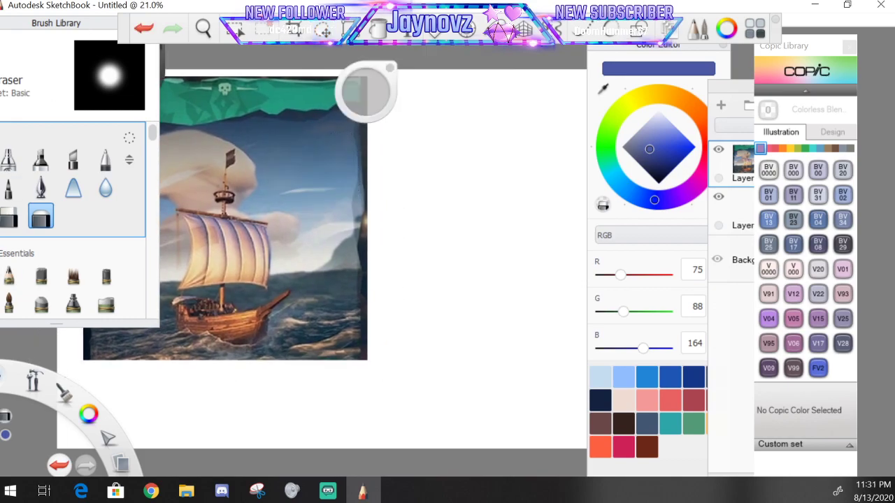
# Return to full screen, bring the Brush Library back into reach, and fit the canvas with the ship picture in view
pyautogui.click(2, 378)
pyautogui.click(22, 405)
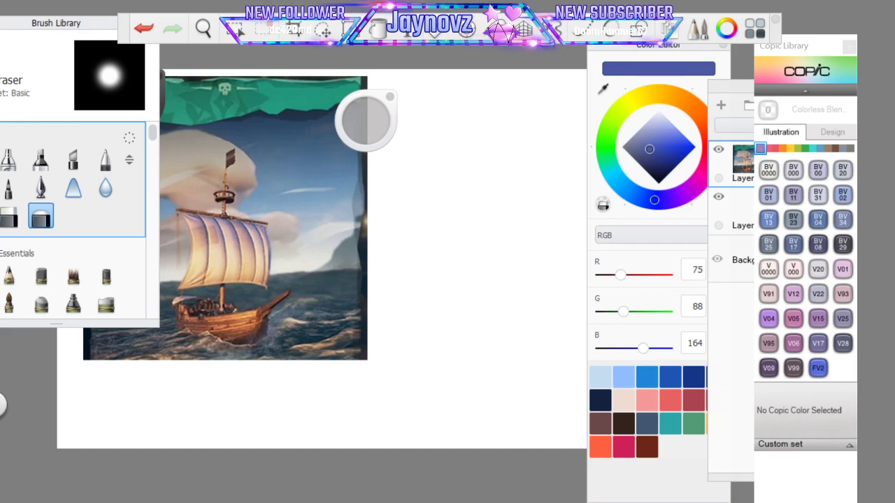
pyautogui.moveTo(104, 22)
pyautogui.mouseDown()
pyautogui.moveTo(189, 144)
pyautogui.moveTo(369, 192)
pyautogui.moveTo(632, 176)
pyautogui.moveTo(537, 190)
pyautogui.moveTo(178, 116)
pyautogui.moveTo(137, 39)
pyautogui.mouseUp()
pyautogui.click(204, 28)
pyautogui.moveTo(307, 145); pyautogui.dragTo(348, 175)
pyautogui.scroll(-4, 348, 174)
pyautogui.moveTo(363, 288); pyautogui.dragTo(364, 290)
pyautogui.moveTo(441, 303); pyautogui.dragTo(472, 280)
pyautogui.click(478, 222)
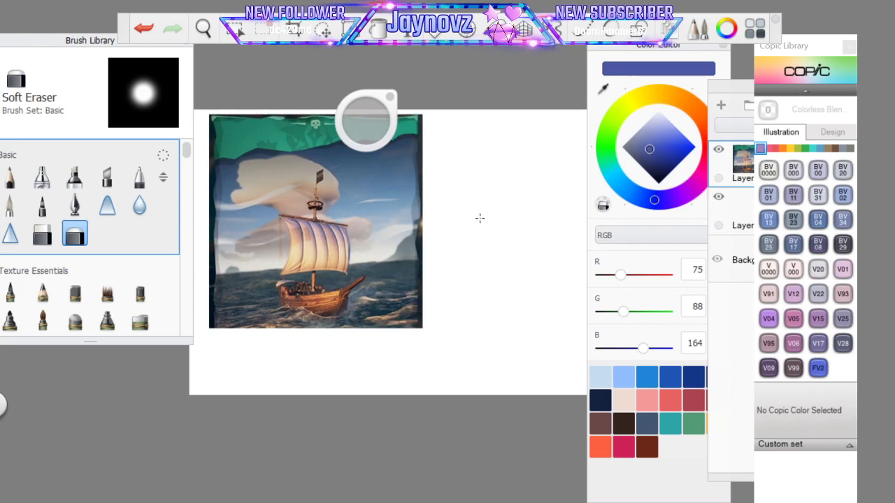
# Choose the Copic colour C10 Cool Gray and the basic Pencil brush for sketching
pyautogui.click(842, 148)
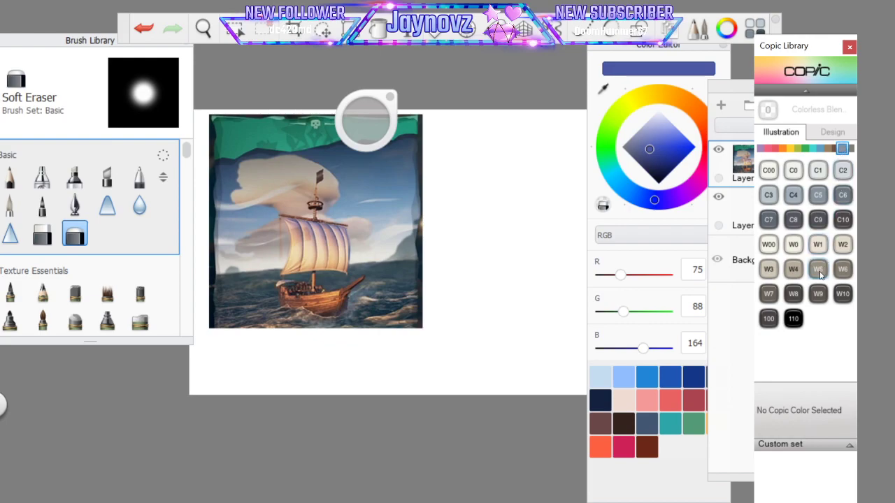
pyautogui.click(842, 220)
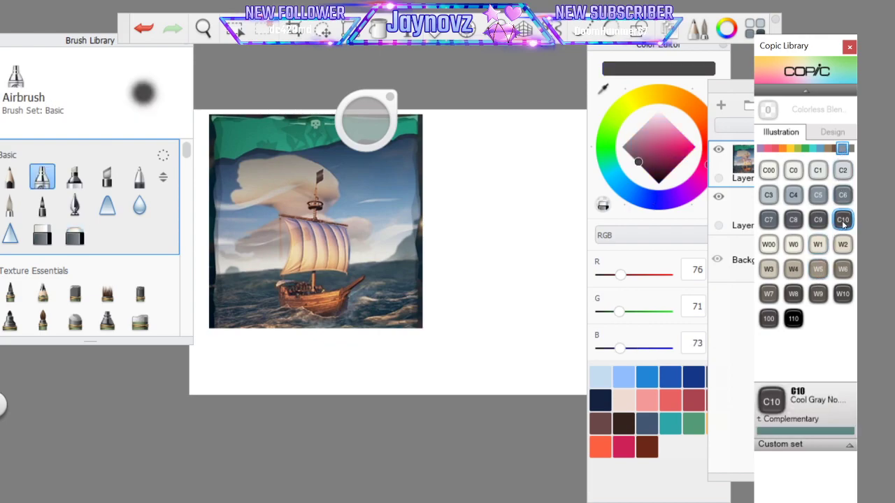
pyautogui.click(15, 175)
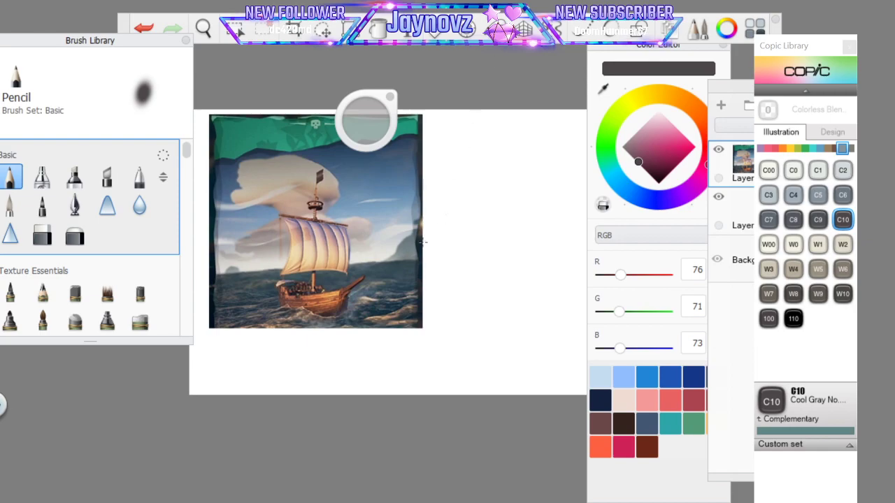
pyautogui.click(203, 28)
pyautogui.moveTo(531, 277); pyautogui.dragTo(491, 285)
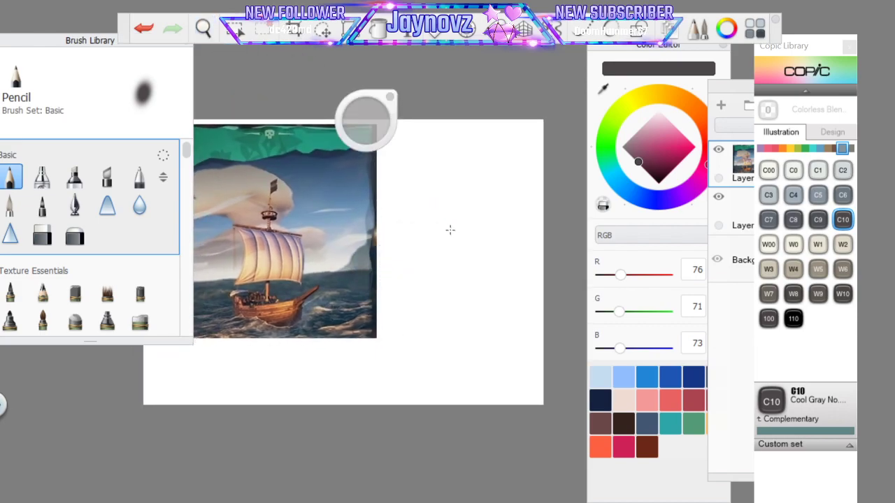
# Add a blank layer above the ship picture and delete the empty Layer1, leaving Layer2 active
pyautogui.click(744, 97)
pyautogui.click(788, 165)
pyautogui.moveTo(787, 163); pyautogui.dragTo(791, 146)
pyautogui.click(788, 255)
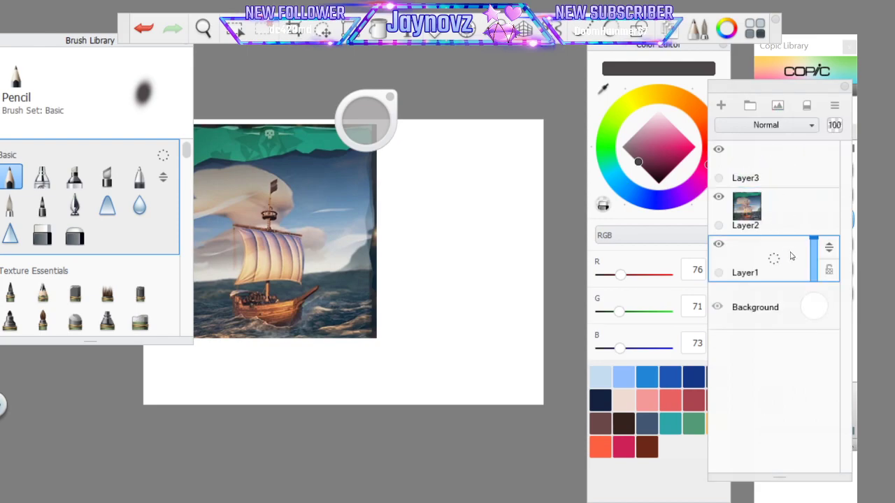
pyautogui.click(818, 223)
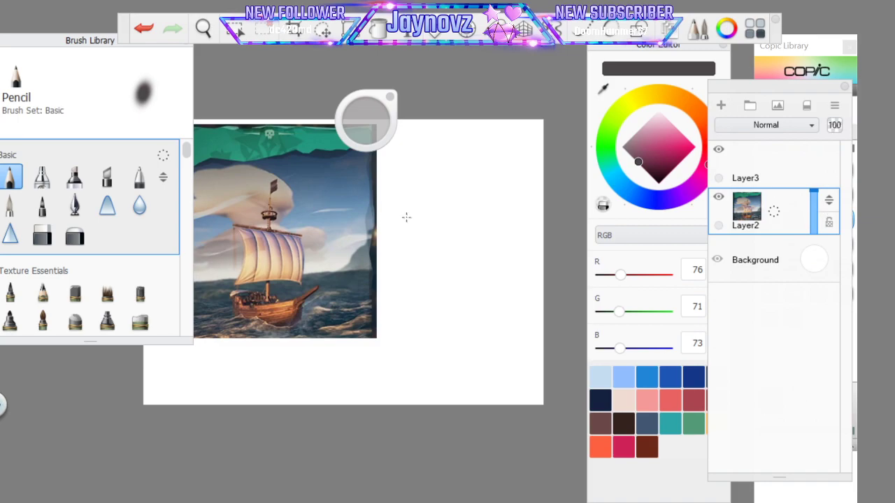
# Draw a slanted yard line and a near-vertical mast line crossing it beside the ship picture, using straight lines
pyautogui.click(643, 30)
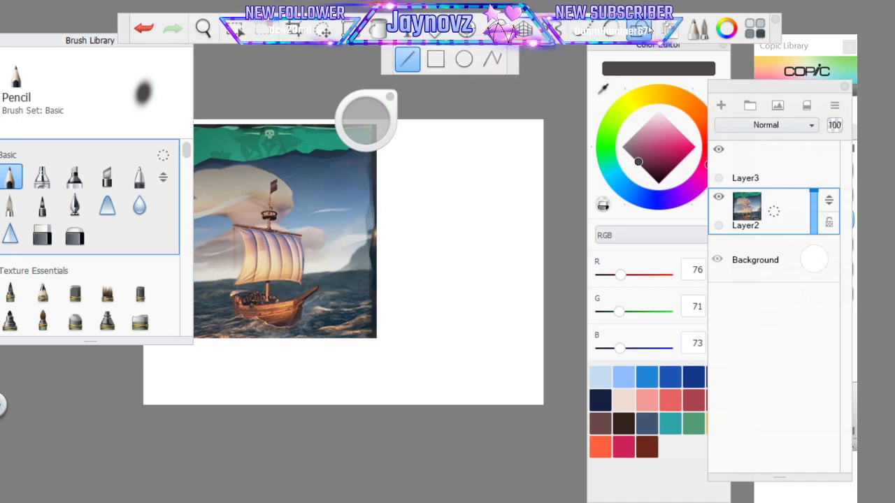
pyautogui.moveTo(402, 224); pyautogui.dragTo(380, 216)
pyautogui.moveTo(379, 216); pyautogui.dragTo(512, 237)
pyautogui.moveTo(449, 211); pyautogui.dragTo(450, 165)
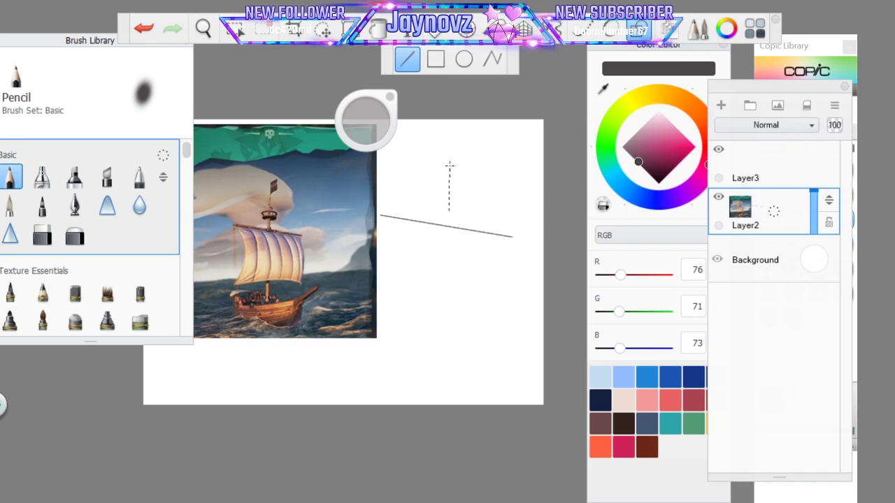
pyautogui.moveTo(439, 307); pyautogui.dragTo(441, 322)
pyautogui.moveTo(449, 166); pyautogui.dragTo(450, 166)
# Sketch and retrace a long hull curve through the mast's foot with Steady Stroke 40, fading Layer2 to 47 opacity partway
pyautogui.click(583, 29)
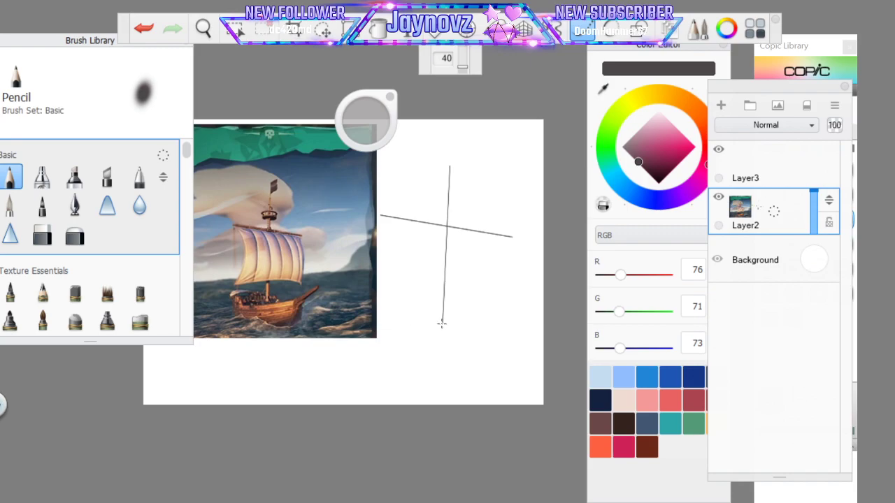
pyautogui.moveTo(442, 322); pyautogui.dragTo(341, 309)
pyautogui.moveTo(442, 321)
pyautogui.mouseDown()
pyautogui.moveTo(493, 317)
pyautogui.moveTo(565, 268)
pyautogui.mouseUp()
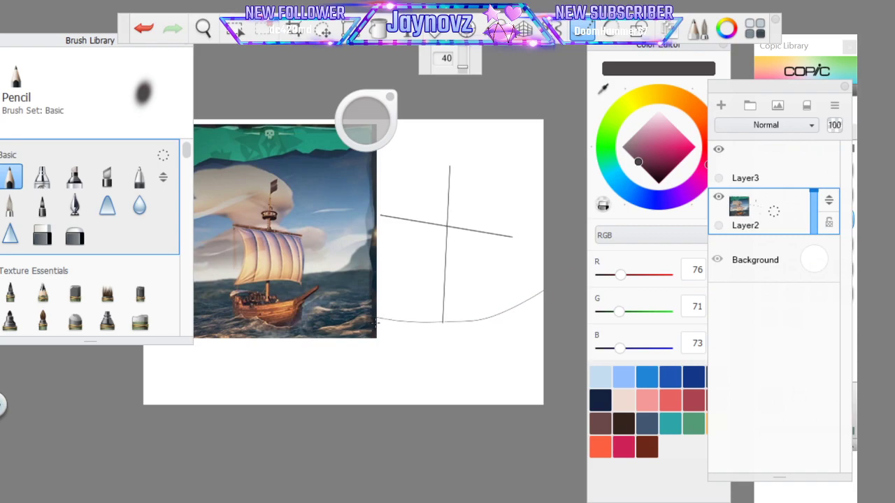
pyautogui.moveTo(815, 203); pyautogui.dragTo(809, 213)
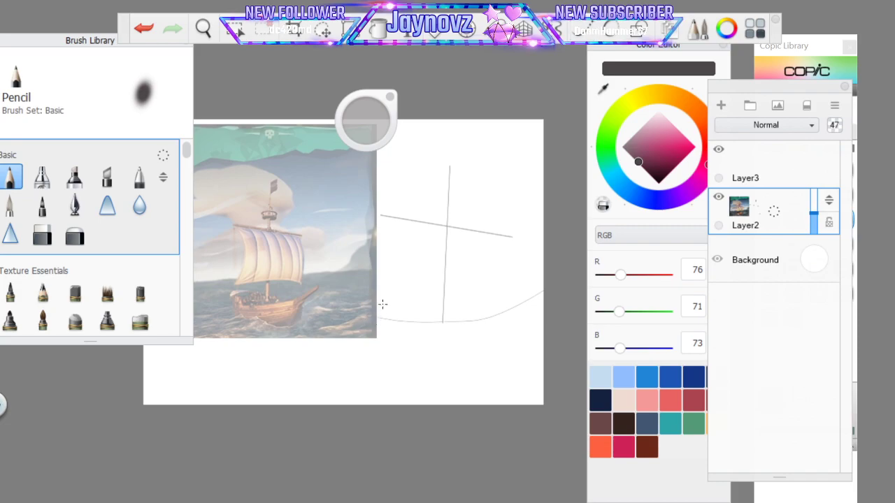
pyautogui.moveTo(372, 318)
pyautogui.mouseDown()
pyautogui.moveTo(483, 311)
pyautogui.moveTo(460, 320)
pyautogui.moveTo(519, 302)
pyautogui.mouseUp()
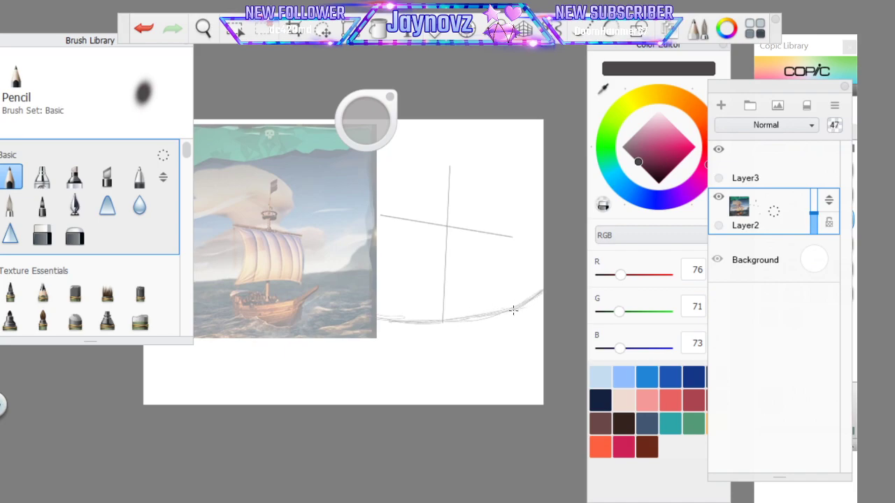
# Restore the opacity of Layer2 to 100
pyautogui.click(203, 28)
pyautogui.moveTo(375, 343); pyautogui.dragTo(445, 274)
pyautogui.moveTo(280, 341); pyautogui.dragTo(361, 362)
pyautogui.moveTo(812, 213); pyautogui.dragTo(812, 183)
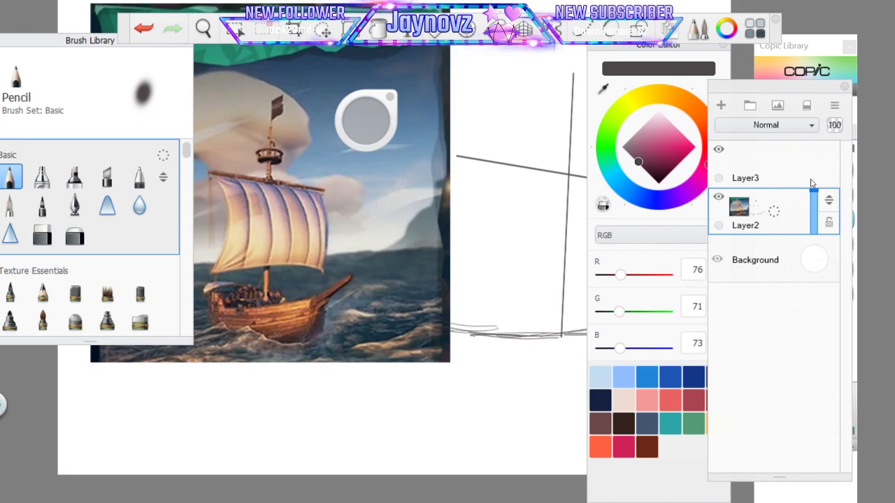
# Move the Brush Library and Color Editor off the drawing area and bring the Copic Library to the front
pyautogui.click(203, 28)
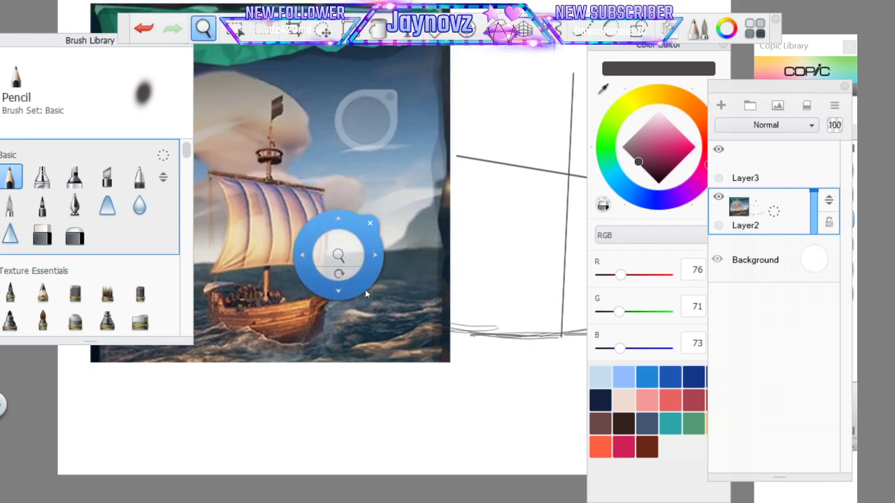
pyautogui.moveTo(395, 305); pyautogui.dragTo(452, 307)
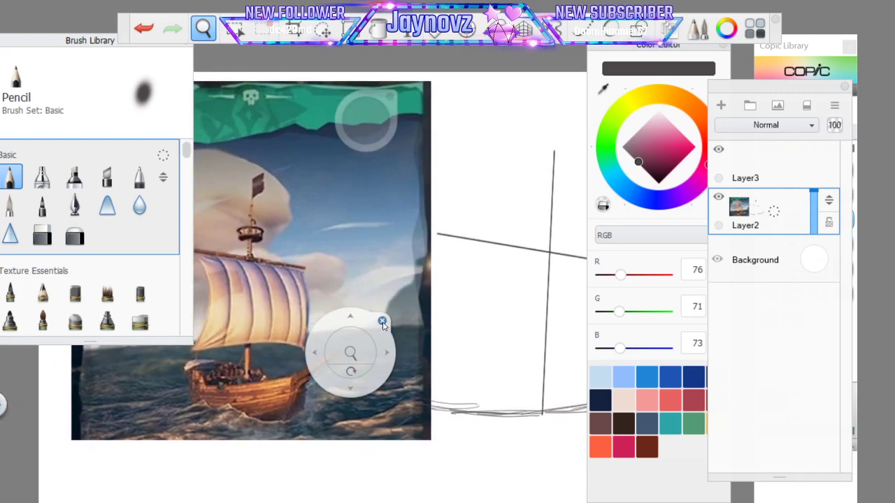
pyautogui.click(382, 323)
pyautogui.moveTo(157, 41)
pyautogui.mouseDown()
pyautogui.moveTo(98, 87)
pyautogui.moveTo(37, 38)
pyautogui.mouseUp()
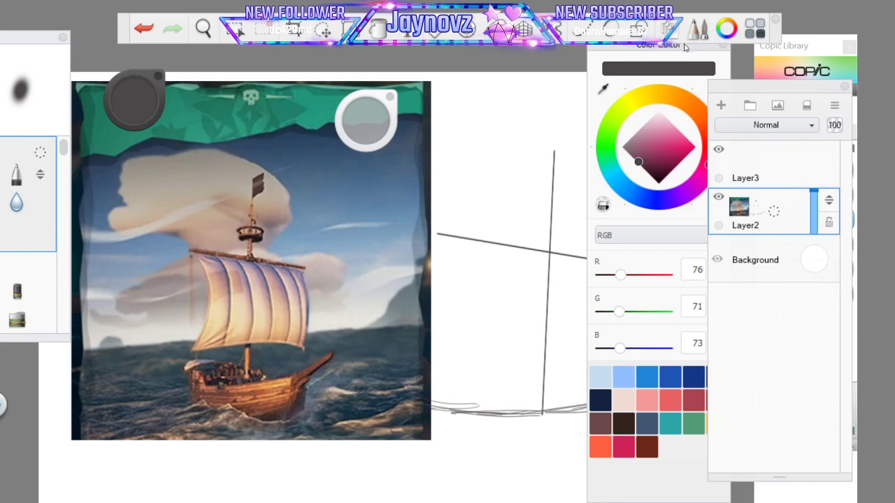
pyautogui.moveTo(692, 47); pyautogui.dragTo(766, 82)
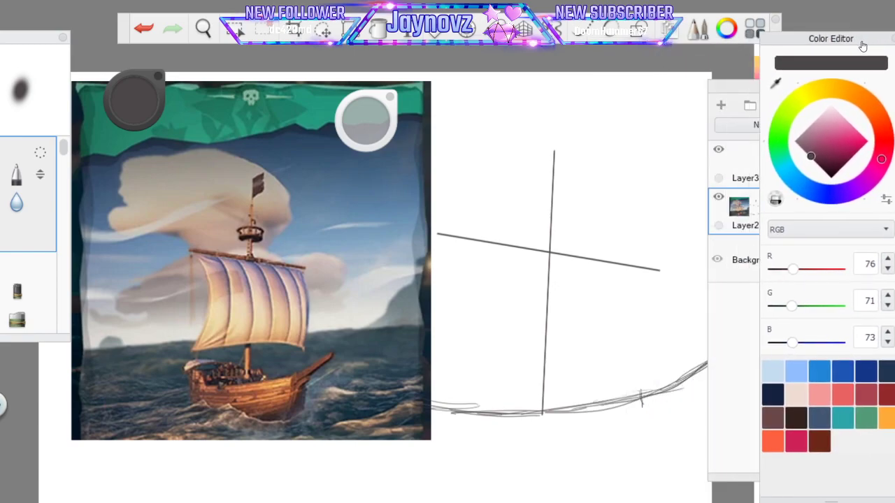
pyautogui.click(766, 51)
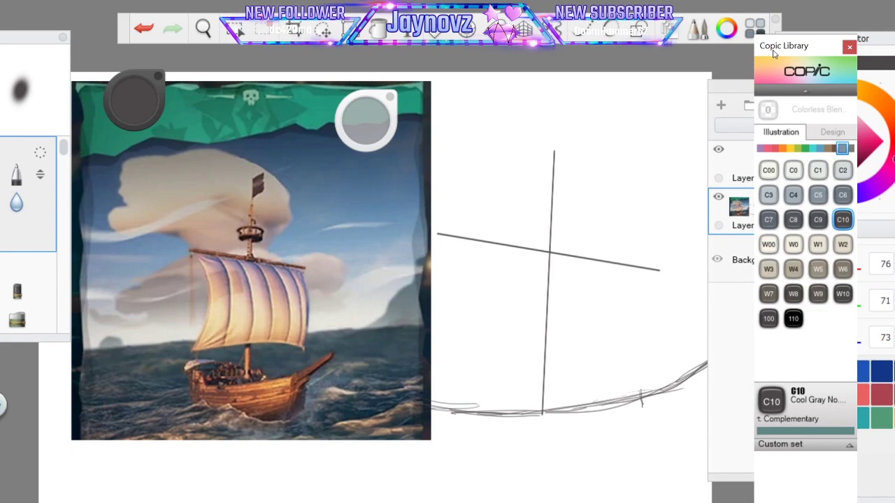
# Sketch a two-ringed crow's nest around the upper mast with Predictive Stroke 4, and add a flag at the masthead
pyautogui.click(203, 28)
pyautogui.moveTo(409, 353); pyautogui.dragTo(299, 317)
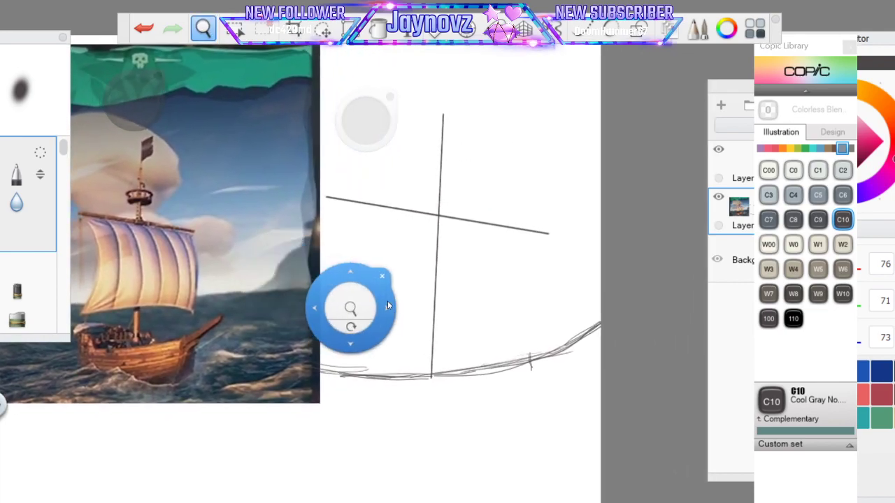
pyautogui.click(381, 276)
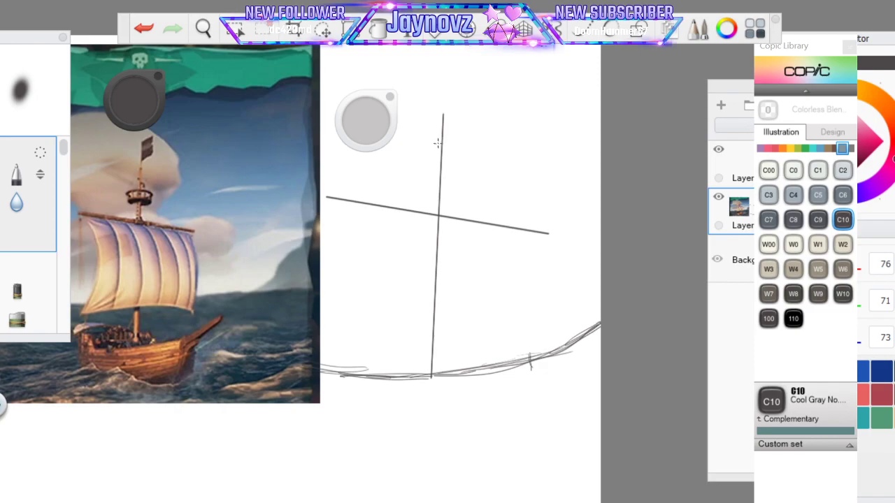
pyautogui.moveTo(439, 142)
pyautogui.mouseDown()
pyautogui.moveTo(443, 152)
pyautogui.moveTo(435, 148)
pyautogui.mouseUp()
pyautogui.hotkey('ctrl', 'z')
pyautogui.moveTo(445, 151); pyautogui.dragTo(439, 150)
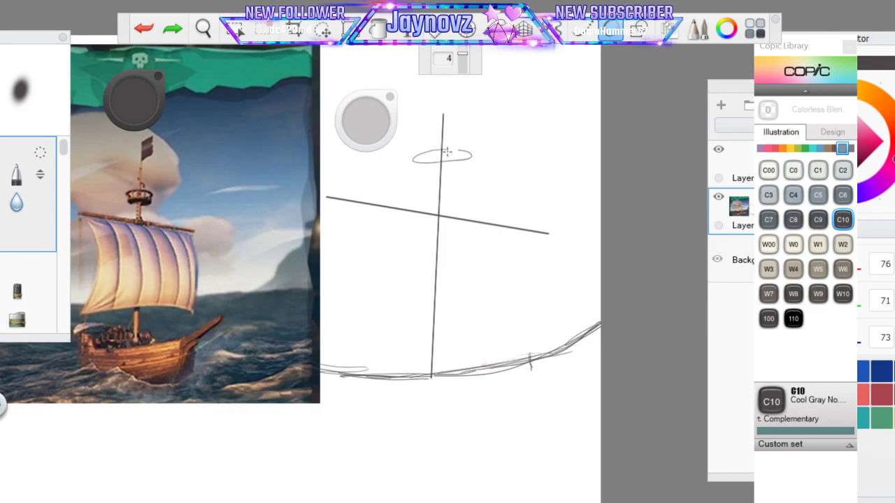
pyautogui.moveTo(419, 157)
pyautogui.mouseDown()
pyautogui.moveTo(422, 168)
pyautogui.moveTo(467, 166)
pyautogui.mouseUp()
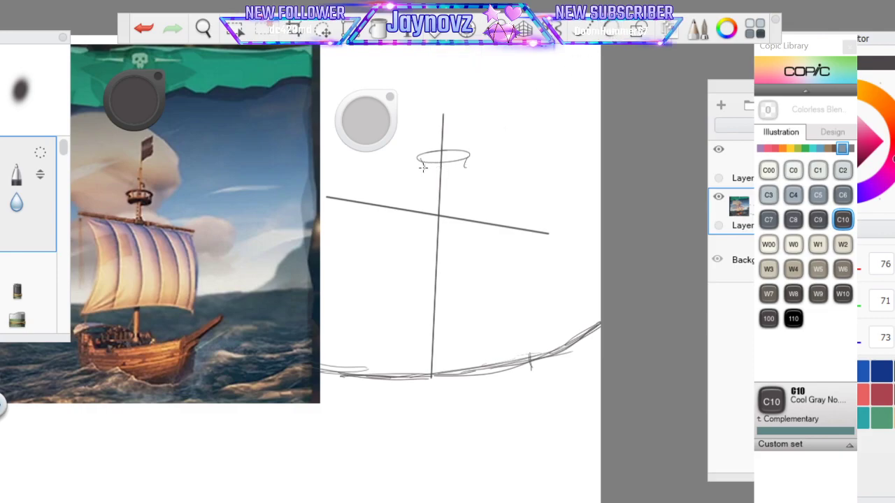
pyautogui.click(613, 31)
pyautogui.moveTo(425, 165)
pyautogui.mouseDown()
pyautogui.moveTo(447, 164)
pyautogui.moveTo(420, 172)
pyautogui.moveTo(442, 162)
pyautogui.mouseUp()
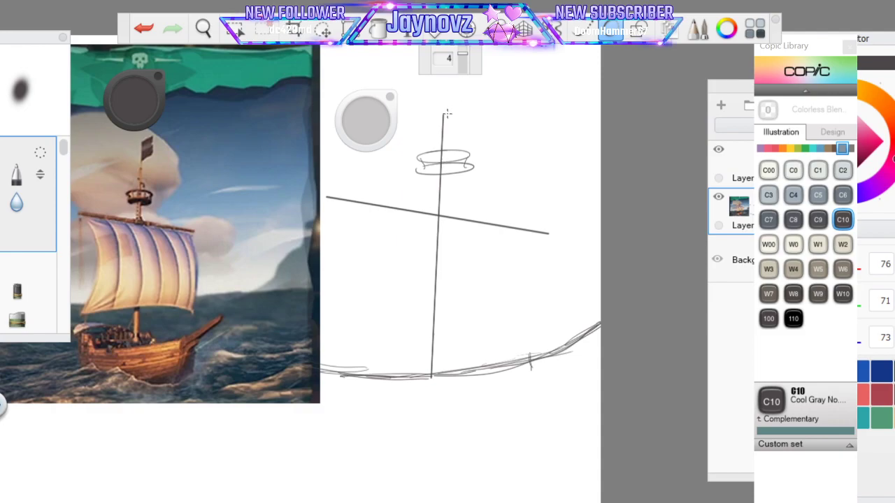
pyautogui.moveTo(442, 91)
pyautogui.mouseDown()
pyautogui.moveTo(478, 88)
pyautogui.moveTo(473, 105)
pyautogui.moveTo(440, 112)
pyautogui.moveTo(479, 105)
pyautogui.mouseUp()
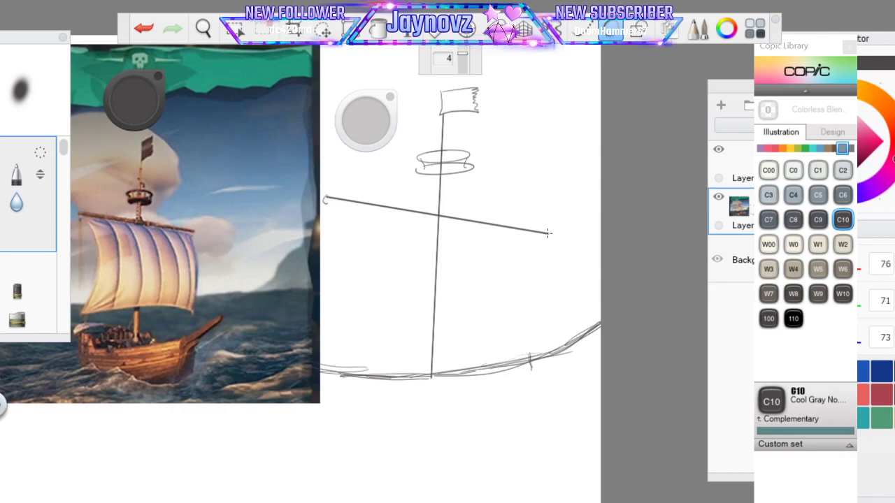
# Complete the slanted yard with capped ends, a parallel straight lower edge and short bands across it
pyautogui.moveTo(328, 199); pyautogui.dragTo(325, 202)
pyautogui.moveTo(549, 234); pyautogui.dragTo(545, 237)
pyautogui.click(582, 31)
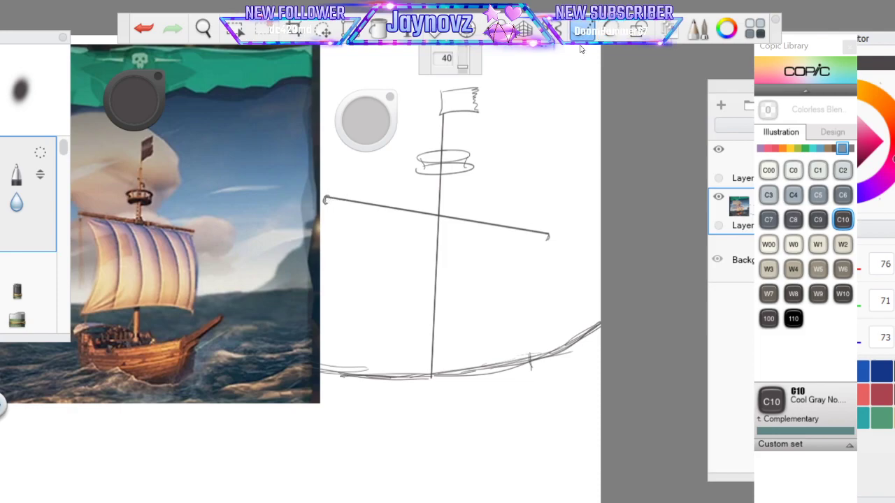
pyautogui.click(637, 30)
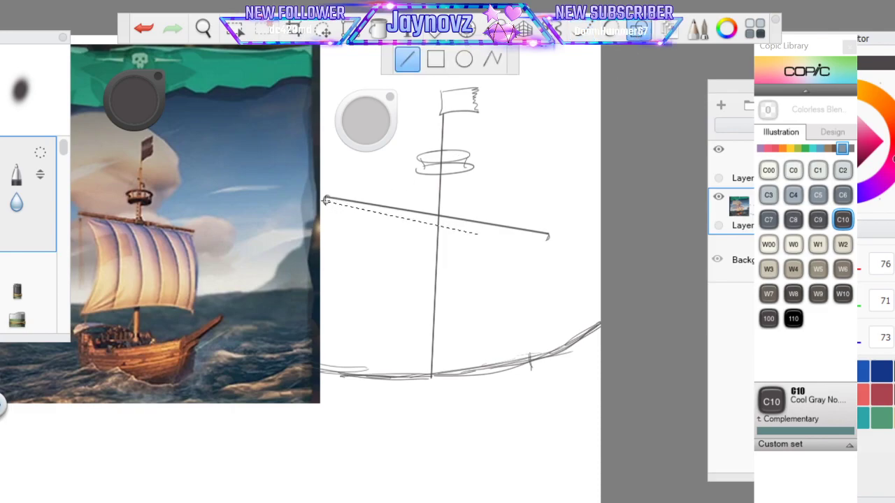
pyautogui.moveTo(326, 201); pyautogui.dragTo(548, 235)
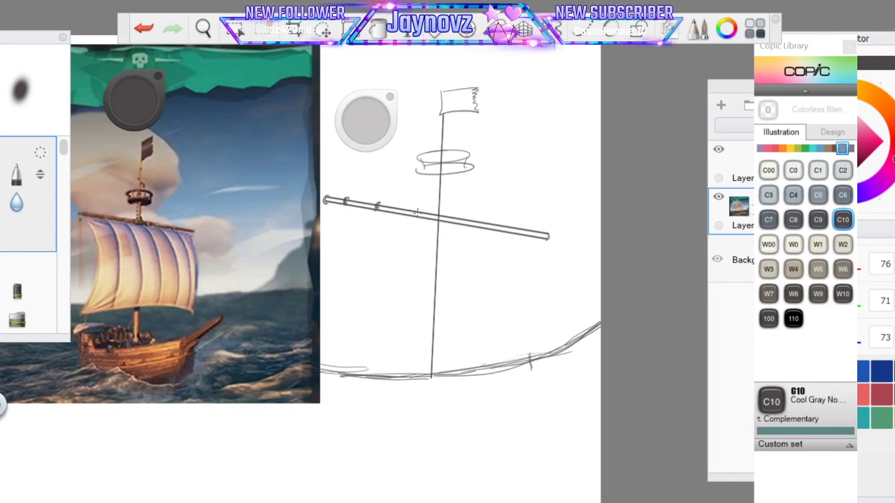
pyautogui.moveTo(415, 211); pyautogui.dragTo(416, 217)
pyautogui.moveTo(466, 217); pyautogui.dragTo(525, 235)
# Draw the mast's second side as a straight line from the flag to the hull and close off its foot
pyautogui.click(637, 30)
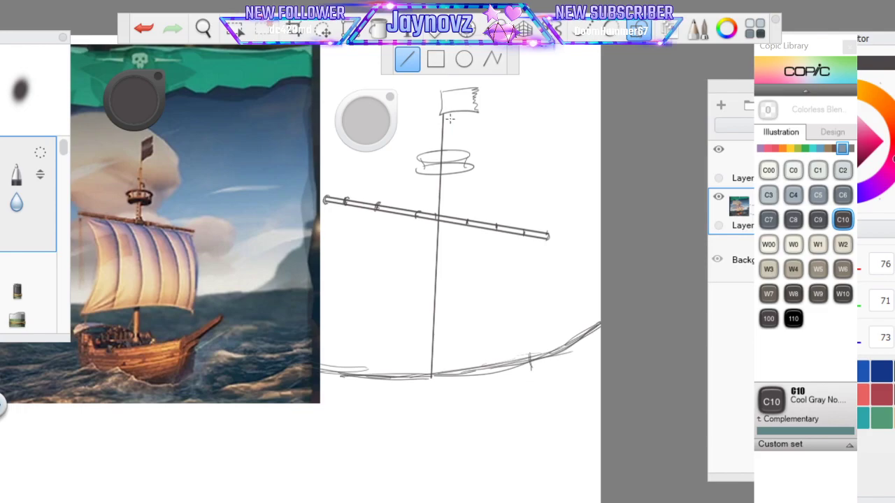
pyautogui.moveTo(446, 146); pyautogui.dragTo(444, 374)
pyautogui.click(641, 32)
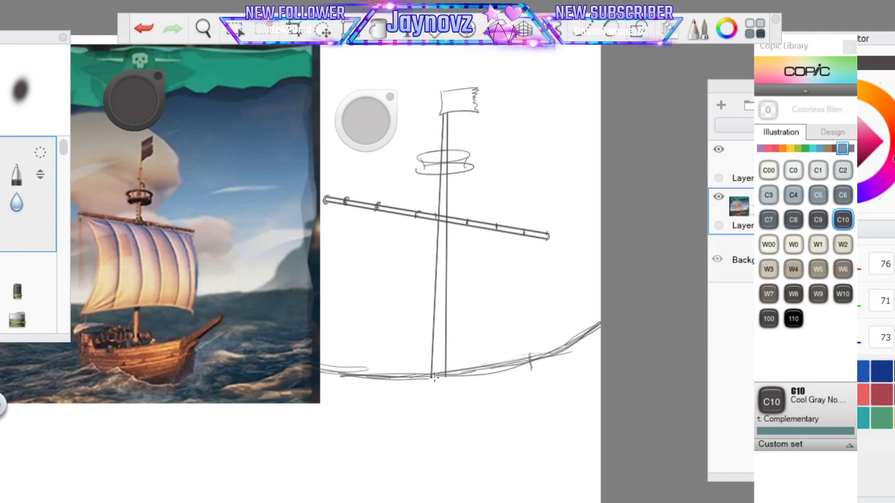
pyautogui.moveTo(433, 377)
pyautogui.mouseDown()
pyautogui.moveTo(447, 376)
pyautogui.moveTo(448, 361)
pyautogui.mouseUp()
# Erase the stray sketch lines above the hull curve, undoing the erasure that removes the curve's rising end
pyautogui.moveTo(489, 372)
pyautogui.mouseDown()
pyautogui.moveTo(479, 370)
pyautogui.moveTo(619, 313)
pyautogui.mouseUp()
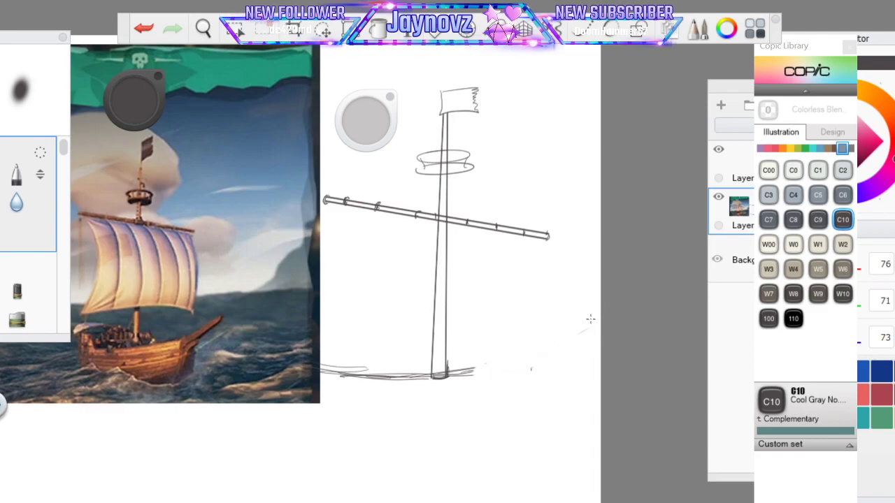
pyautogui.click(143, 28)
pyautogui.moveTo(473, 365); pyautogui.dragTo(591, 295)
pyautogui.moveTo(419, 359)
pyautogui.mouseDown()
pyautogui.moveTo(418, 369)
pyautogui.moveTo(314, 360)
pyautogui.moveTo(200, 334)
pyautogui.mouseUp()
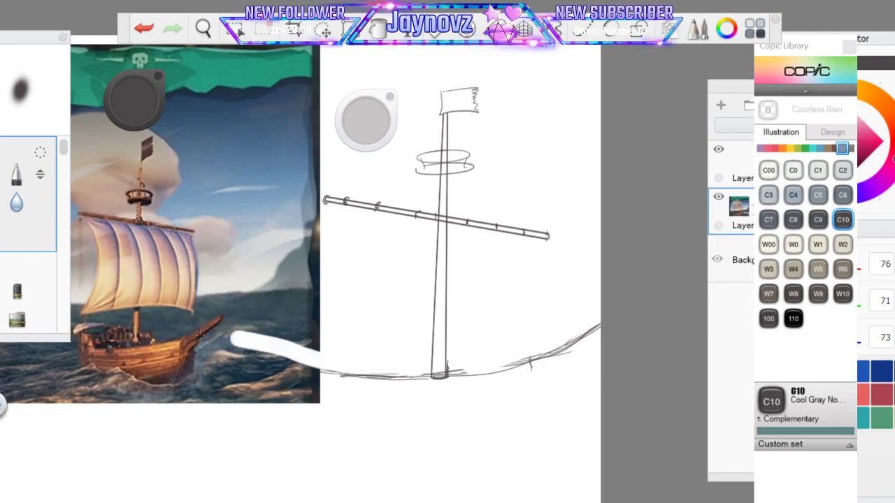
# Bring the Layer Editor to the front and erase the sea and sky between the reference ship and the sketch on Layer2
pyautogui.click(749, 92)
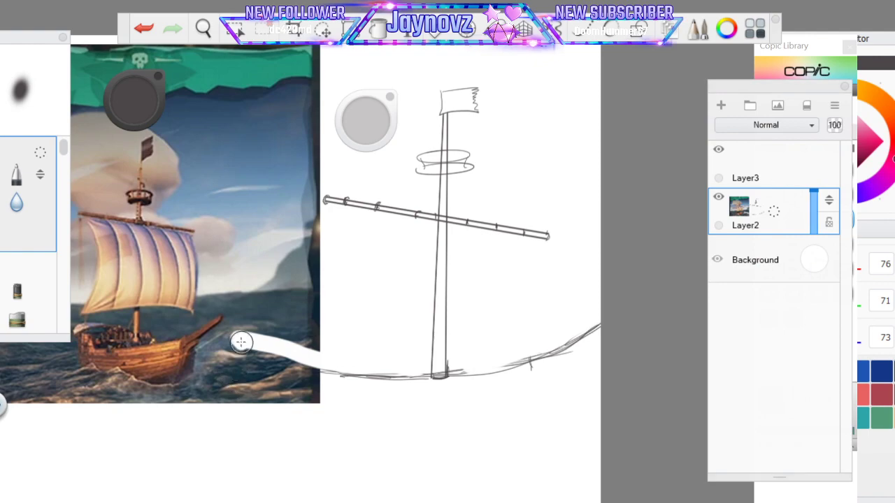
pyautogui.moveTo(242, 339); pyautogui.dragTo(240, 341)
pyautogui.moveTo(294, 367); pyautogui.dragTo(316, 399)
pyautogui.moveTo(294, 346)
pyautogui.mouseDown()
pyautogui.moveTo(312, 292)
pyautogui.moveTo(269, 321)
pyautogui.moveTo(286, 332)
pyautogui.moveTo(307, 241)
pyautogui.moveTo(251, 328)
pyautogui.moveTo(222, 404)
pyautogui.mouseUp()
pyautogui.moveTo(264, 307)
pyautogui.mouseDown()
pyautogui.moveTo(241, 171)
pyautogui.moveTo(283, 48)
pyautogui.moveTo(316, 77)
pyautogui.moveTo(315, 178)
pyautogui.moveTo(308, 227)
pyautogui.moveTo(271, 257)
pyautogui.moveTo(266, 219)
pyautogui.moveTo(292, 203)
pyautogui.moveTo(302, 165)
pyautogui.moveTo(305, 85)
pyautogui.moveTo(279, 64)
pyautogui.moveTo(266, 192)
pyautogui.moveTo(285, 120)
pyautogui.moveTo(292, 170)
pyautogui.mouseUp()
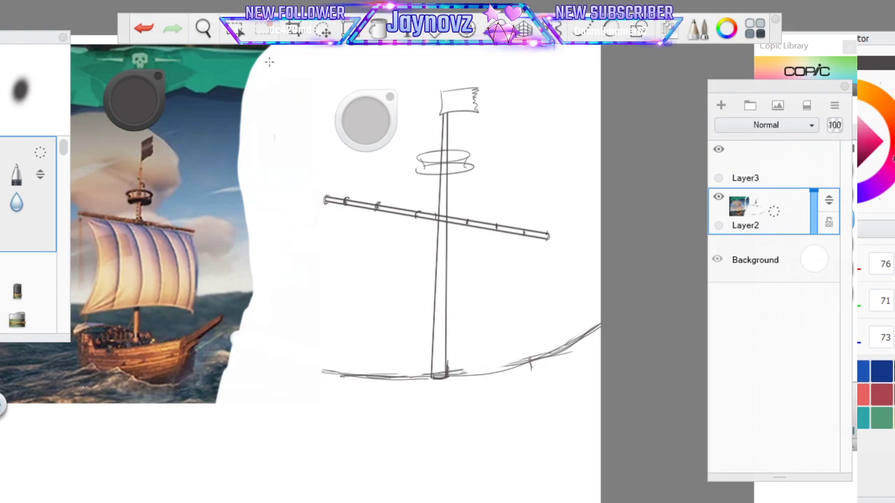
# Erase a continuous outline around the ship in the reference picture
pyautogui.press('space')
pyautogui.moveTo(283, 125); pyautogui.dragTo(318, 181)
pyautogui.moveTo(154, 240); pyautogui.dragTo(258, 281)
pyautogui.moveTo(355, 217)
pyautogui.mouseDown()
pyautogui.moveTo(280, 148)
pyautogui.moveTo(246, 217)
pyautogui.moveTo(231, 294)
pyautogui.moveTo(263, 348)
pyautogui.moveTo(341, 345)
pyautogui.moveTo(354, 313)
pyautogui.mouseUp()
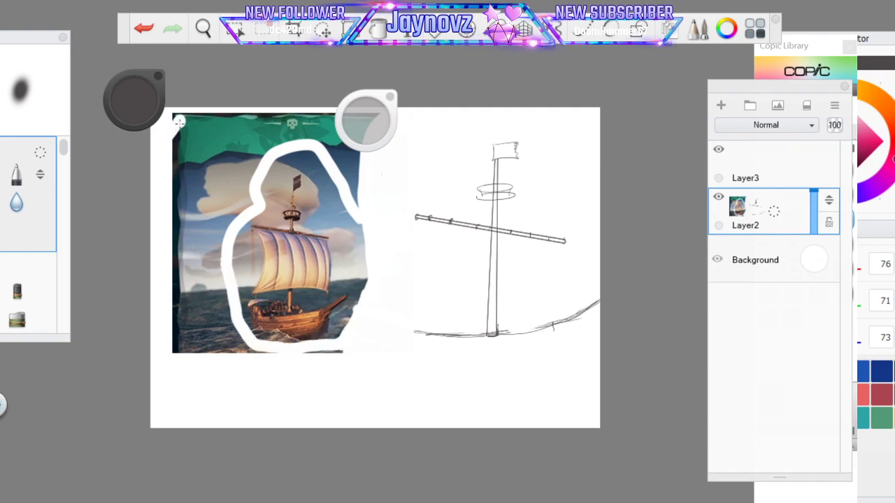
# Erase the reference picture's background from its left edge up to the outline around the ship
pyautogui.moveTo(183, 118)
pyautogui.mouseDown()
pyautogui.moveTo(206, 178)
pyautogui.moveTo(179, 123)
pyautogui.mouseUp()
pyautogui.moveTo(209, 150)
pyautogui.mouseDown()
pyautogui.moveTo(245, 185)
pyautogui.moveTo(241, 213)
pyautogui.moveTo(210, 279)
pyautogui.moveTo(199, 210)
pyautogui.moveTo(183, 259)
pyautogui.moveTo(174, 349)
pyautogui.mouseUp()
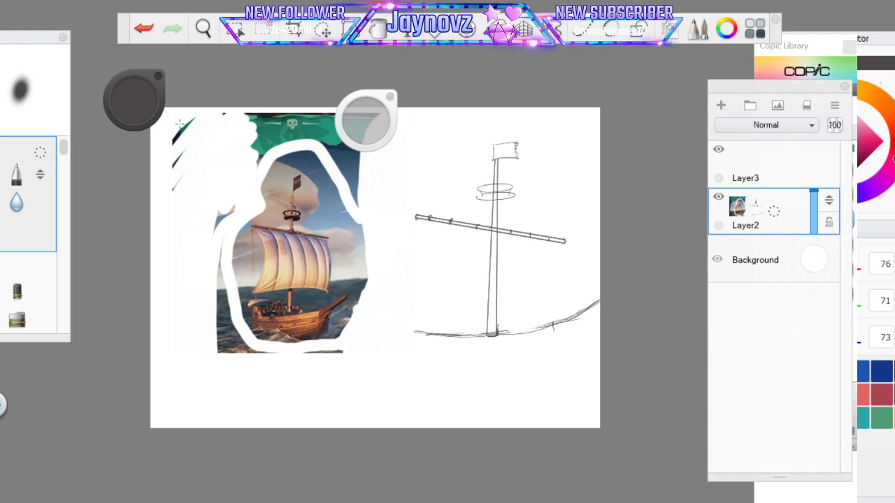
pyautogui.moveTo(179, 124); pyautogui.dragTo(174, 186)
pyautogui.moveTo(175, 185); pyautogui.dragTo(180, 123)
pyautogui.moveTo(222, 213); pyautogui.dragTo(202, 240)
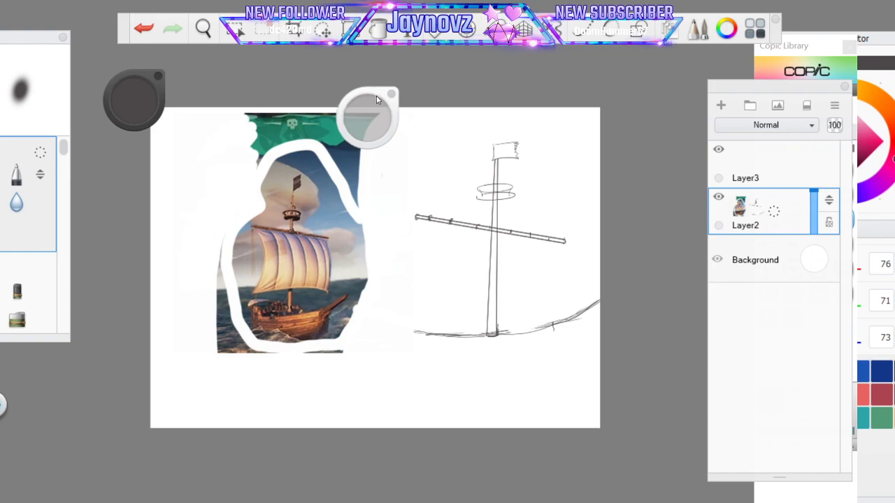
# Move the light grey puck off the picture and erase the green banner, sky and sea remaining outside the ship's outline
pyautogui.moveTo(378, 97); pyautogui.dragTo(496, 53)
pyautogui.moveTo(226, 181); pyautogui.dragTo(263, 157)
pyautogui.scroll(3, 254, 139)
pyautogui.click(145, 30)
pyautogui.click(148, 23)
pyautogui.click(175, 27)
pyautogui.click(202, 28)
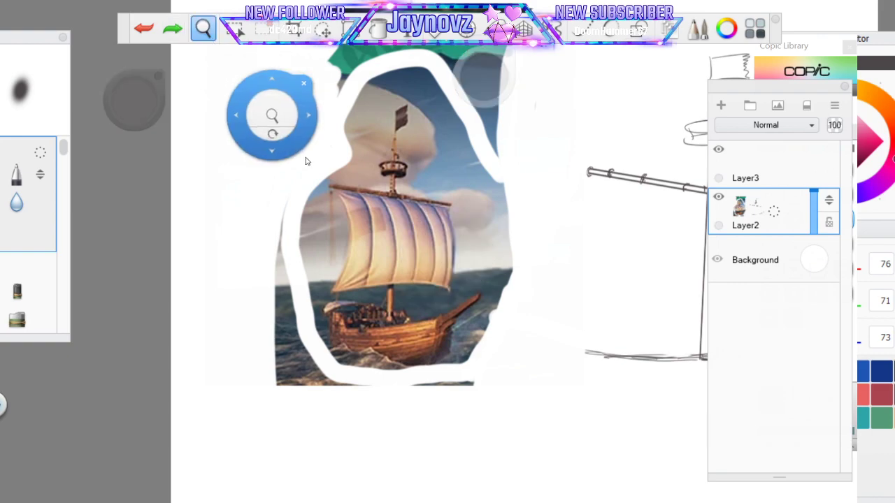
pyautogui.moveTo(307, 160); pyautogui.dragTo(290, 178)
pyautogui.moveTo(459, 98); pyautogui.dragTo(354, 199)
pyautogui.click(271, 253)
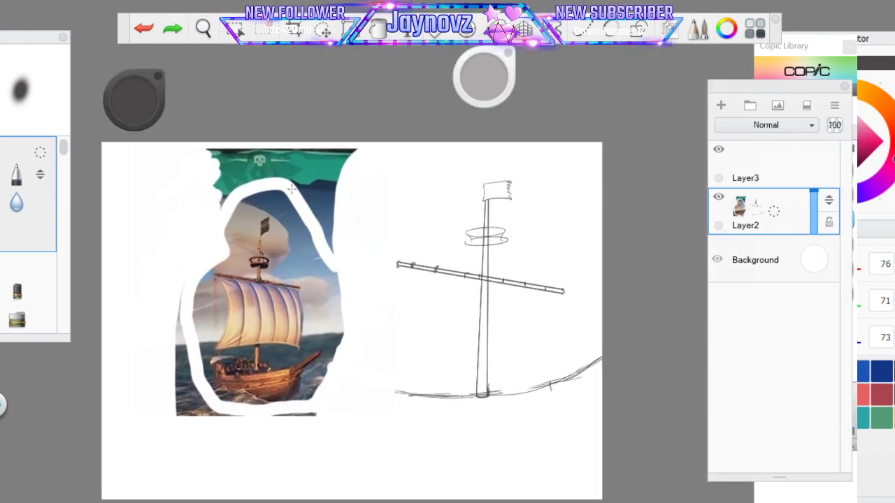
pyautogui.moveTo(216, 208)
pyautogui.mouseDown()
pyautogui.moveTo(245, 171)
pyautogui.moveTo(223, 181)
pyautogui.moveTo(218, 154)
pyautogui.moveTo(305, 190)
pyautogui.moveTo(313, 206)
pyautogui.mouseUp()
pyautogui.moveTo(297, 175)
pyautogui.mouseDown()
pyautogui.moveTo(329, 248)
pyautogui.moveTo(335, 183)
pyautogui.moveTo(313, 168)
pyautogui.moveTo(260, 157)
pyautogui.moveTo(349, 153)
pyautogui.moveTo(339, 164)
pyautogui.mouseUp()
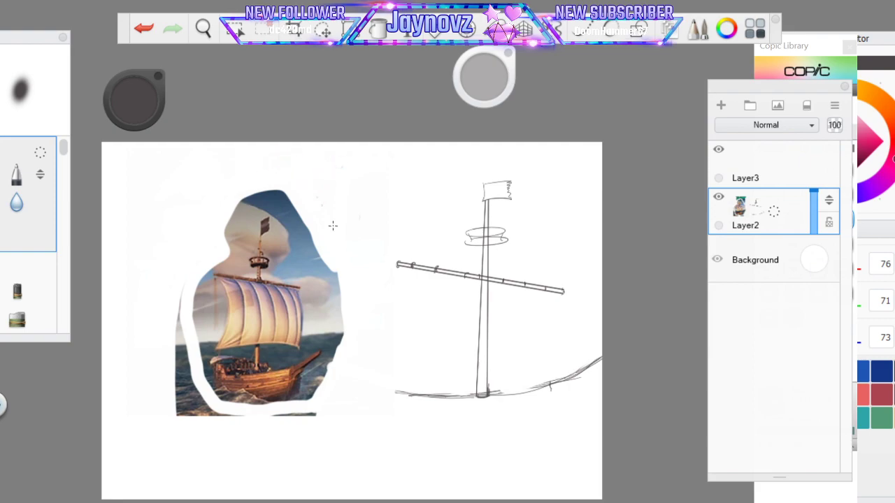
pyautogui.moveTo(181, 292)
pyautogui.mouseDown()
pyautogui.moveTo(187, 414)
pyautogui.moveTo(180, 328)
pyautogui.moveTo(201, 410)
pyautogui.moveTo(243, 426)
pyautogui.moveTo(265, 419)
pyautogui.mouseUp()
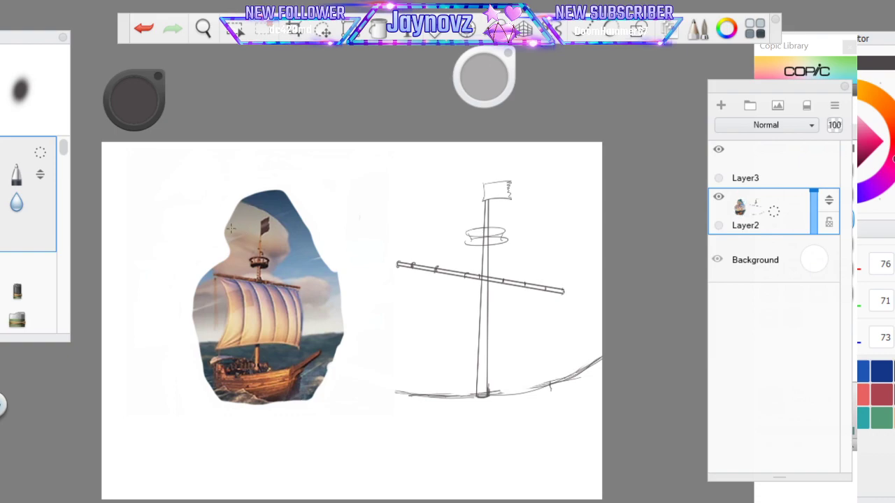
# Trim the remaining background closer around the reference ship's flag, crow's nest, sail and hull
pyautogui.moveTo(230, 255)
pyautogui.mouseDown()
pyautogui.moveTo(239, 222)
pyautogui.moveTo(283, 199)
pyautogui.moveTo(287, 263)
pyautogui.moveTo(327, 283)
pyautogui.moveTo(332, 362)
pyautogui.moveTo(307, 399)
pyautogui.mouseUp()
pyautogui.moveTo(231, 210); pyautogui.dragTo(231, 208)
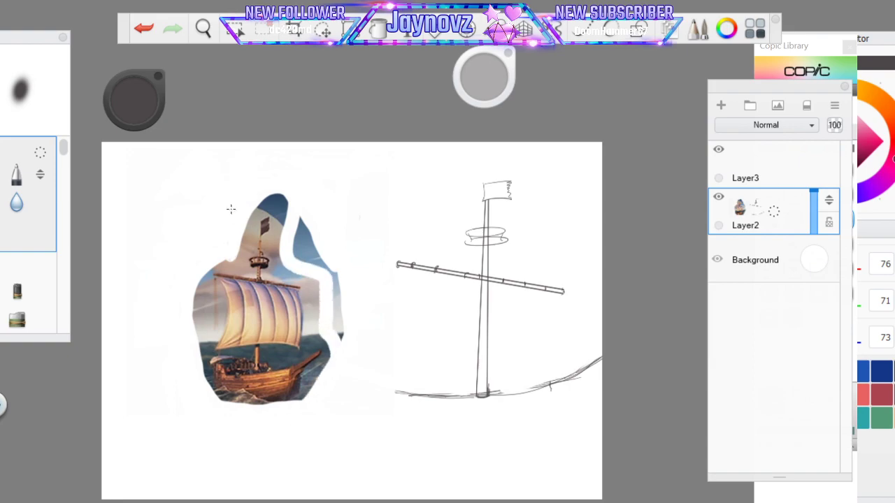
pyautogui.moveTo(302, 216)
pyautogui.mouseDown()
pyautogui.moveTo(300, 255)
pyautogui.moveTo(334, 273)
pyautogui.moveTo(340, 340)
pyautogui.moveTo(334, 290)
pyautogui.mouseUp()
pyautogui.moveTo(308, 249)
pyautogui.mouseDown()
pyautogui.moveTo(311, 232)
pyautogui.moveTo(282, 208)
pyautogui.moveTo(257, 209)
pyautogui.moveTo(285, 197)
pyautogui.mouseUp()
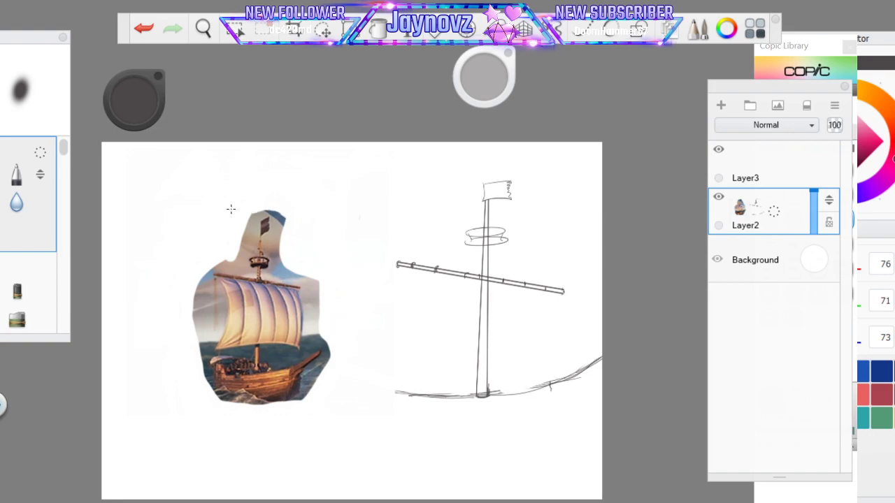
pyautogui.moveTo(343, 225)
pyautogui.mouseDown()
pyautogui.moveTo(339, 291)
pyautogui.moveTo(319, 301)
pyautogui.moveTo(328, 358)
pyautogui.mouseUp()
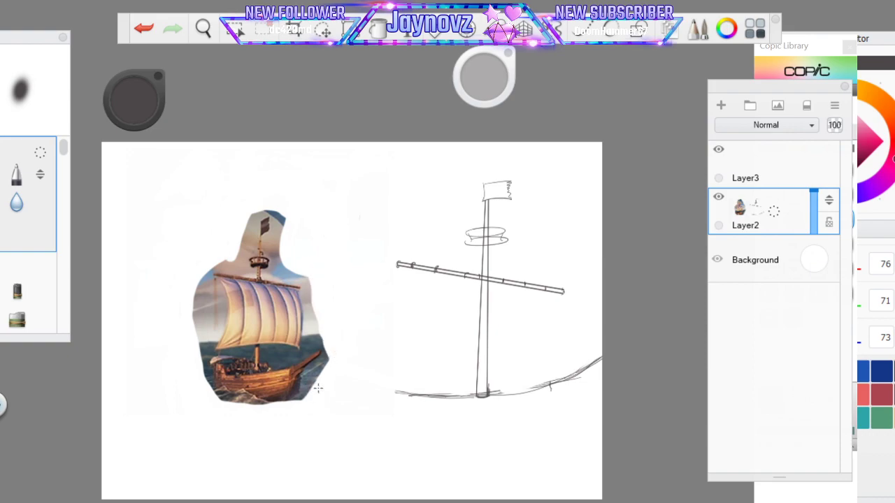
pyautogui.moveTo(200, 272); pyautogui.dragTo(189, 311)
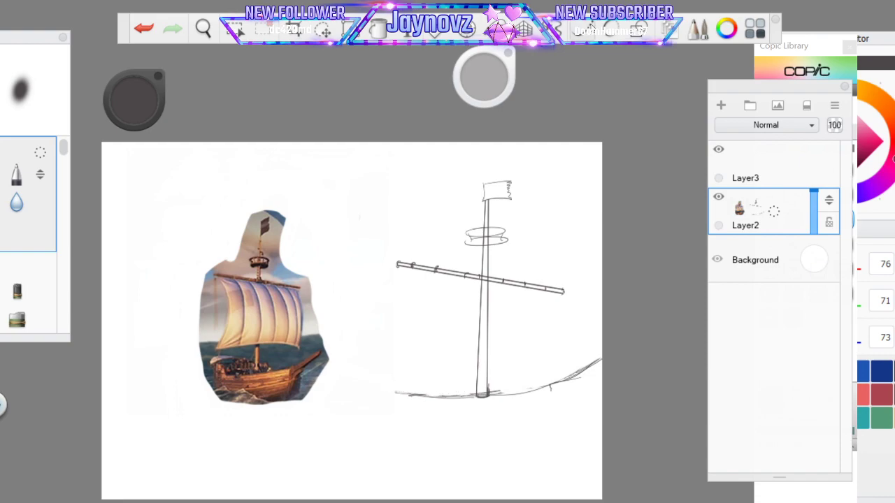
# Retrace the hull curve with Steady Stroke 40 and erase the loose lines at its rising bow end
pyautogui.click(582, 30)
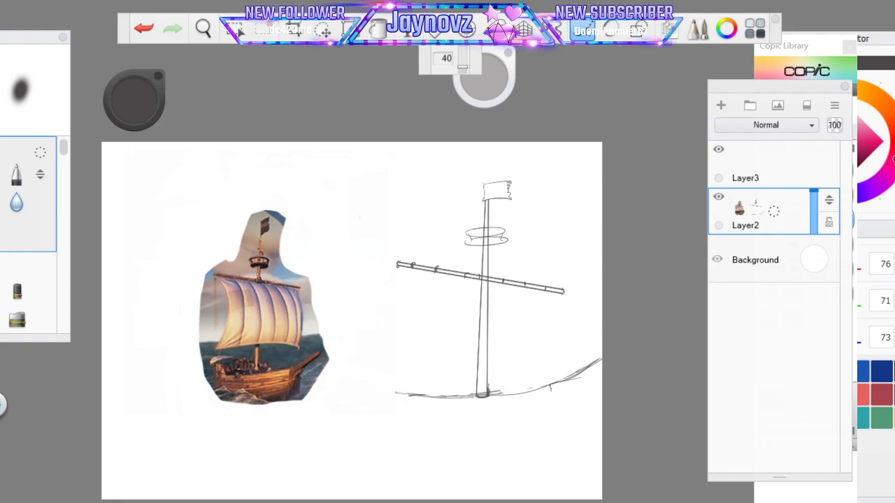
pyautogui.moveTo(385, 391); pyautogui.dragTo(532, 388)
pyautogui.moveTo(552, 385); pyautogui.dragTo(631, 323)
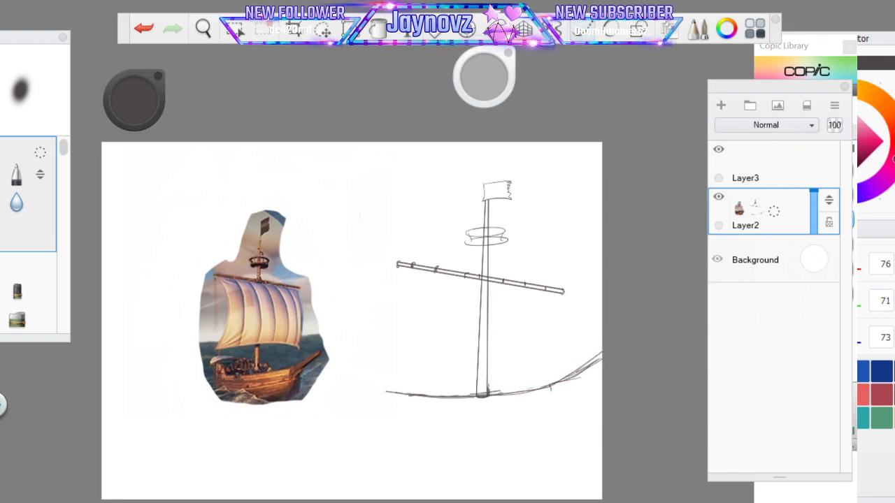
pyautogui.moveTo(603, 358); pyautogui.dragTo(552, 386)
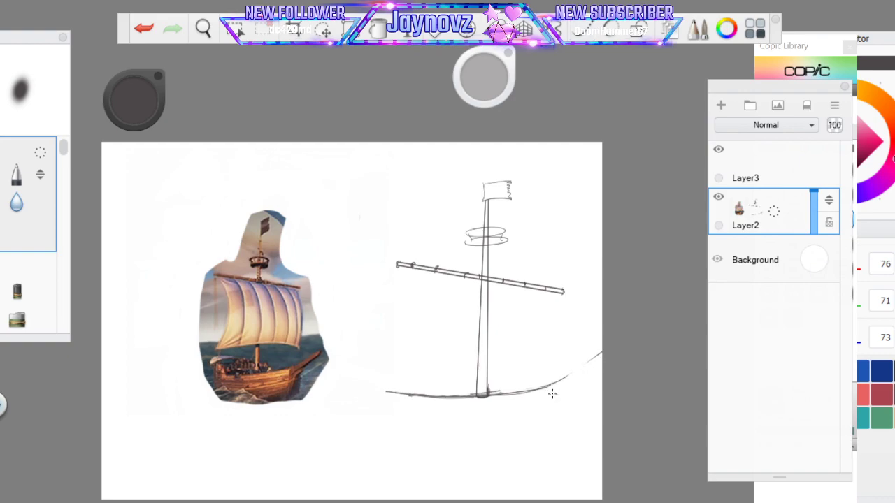
# Retrace the rising bow line with Steady Stroke 40 and add a parallel straight line beneath it
pyautogui.click(592, 34)
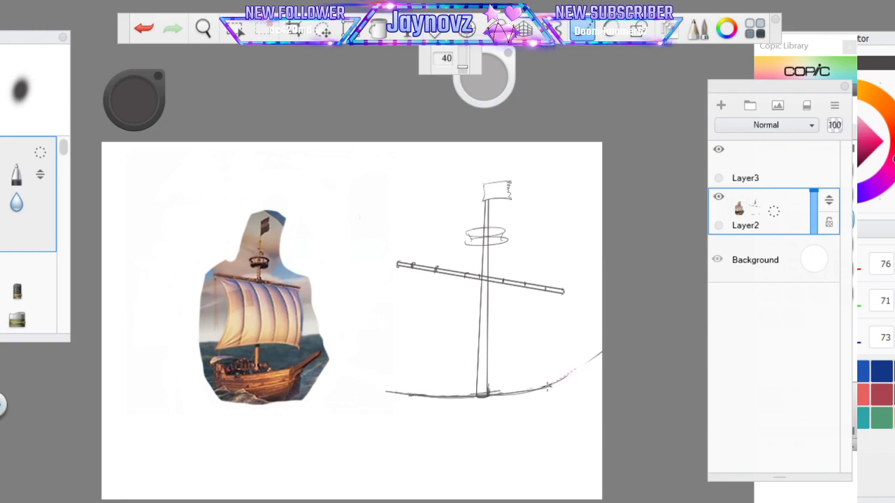
pyautogui.moveTo(601, 353); pyautogui.dragTo(638, 326)
pyautogui.click(579, 35)
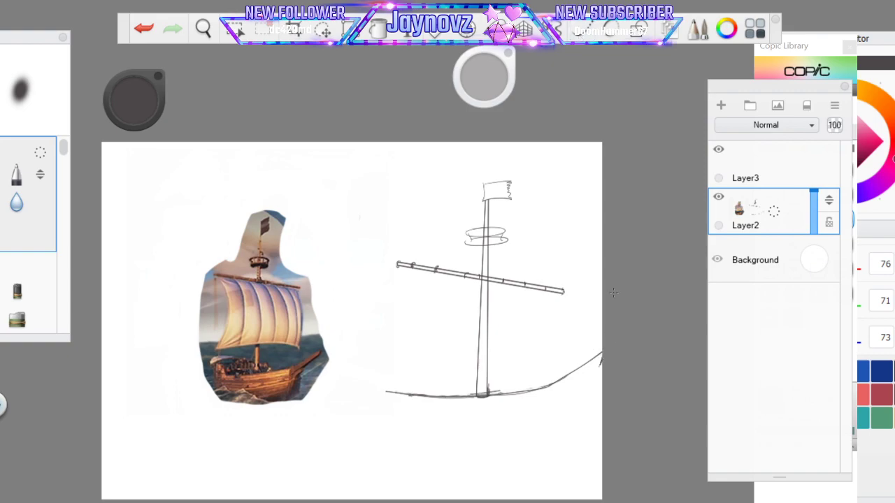
pyautogui.click(634, 33)
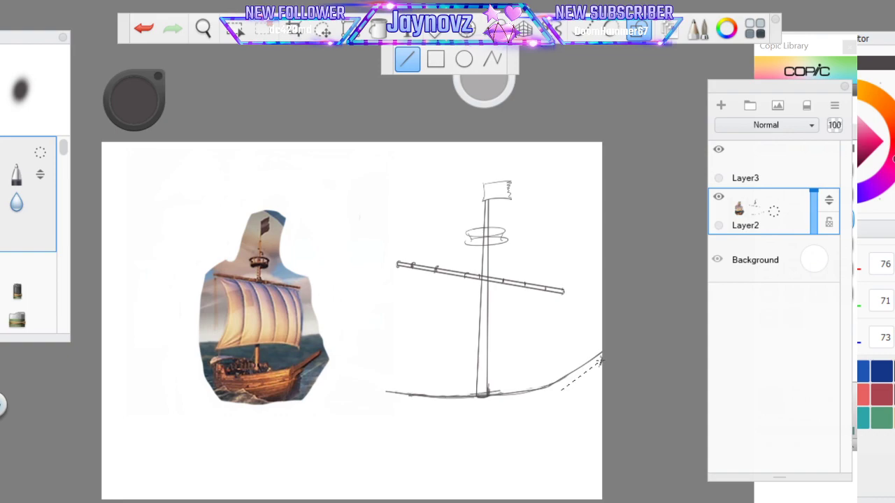
pyautogui.moveTo(557, 392); pyautogui.dragTo(557, 392)
# Draw a small box of straight lines beneath the hull curve where the bow begins to rise
pyautogui.moveTo(552, 387); pyautogui.dragTo(534, 389)
pyautogui.moveTo(551, 386); pyautogui.dragTo(551, 386)
pyautogui.moveTo(552, 399); pyautogui.dragTo(536, 400)
pyautogui.moveTo(536, 400); pyautogui.dragTo(536, 389)
pyautogui.click(635, 33)
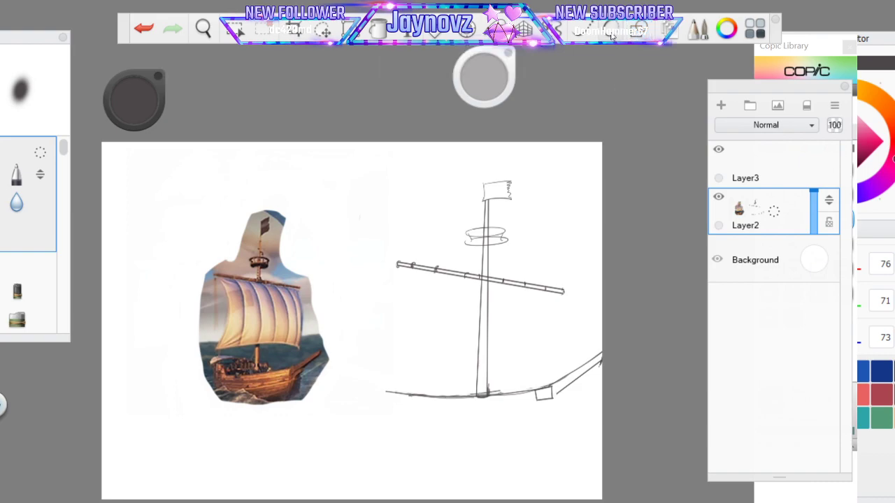
# Sketch a small angular bow piece at the straight line's lower end with Predictive Stroke 4, and erase the box beside it
pyautogui.click(611, 32)
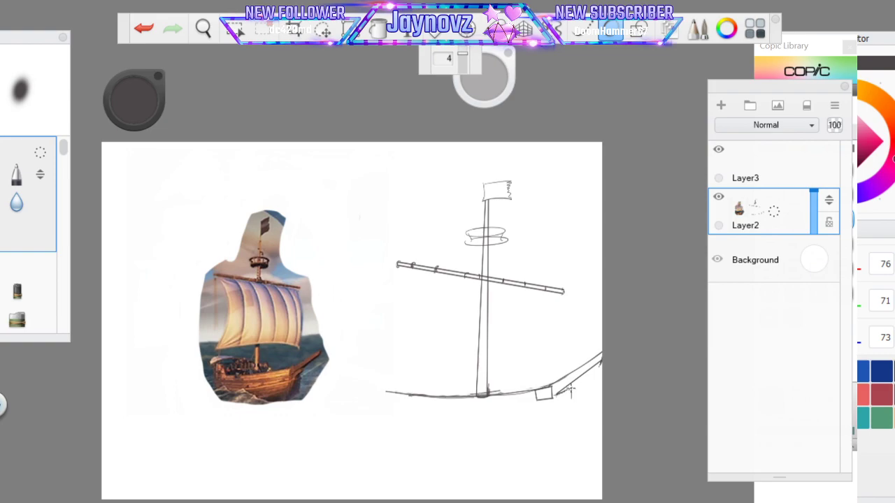
pyautogui.moveTo(571, 394)
pyautogui.mouseDown()
pyautogui.moveTo(561, 399)
pyautogui.moveTo(568, 393)
pyautogui.mouseUp()
pyautogui.moveTo(556, 402); pyautogui.dragTo(555, 423)
pyautogui.moveTo(544, 401); pyautogui.dragTo(540, 402)
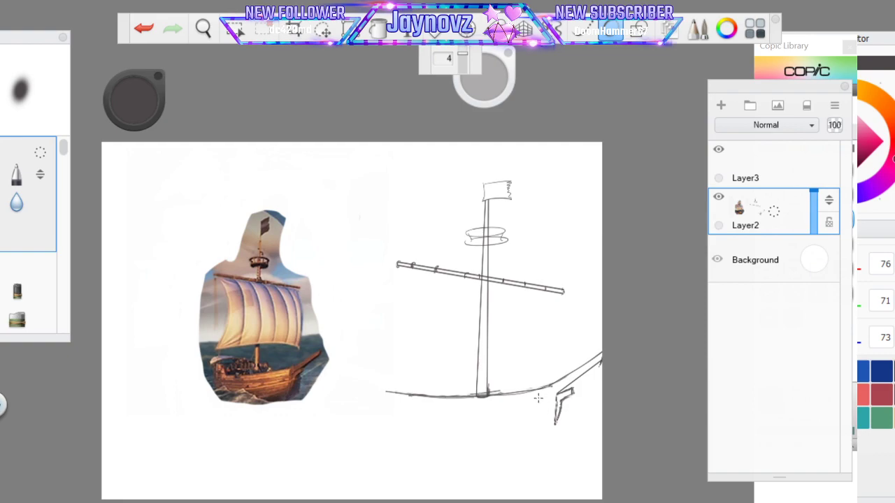
pyautogui.click(203, 28)
pyautogui.moveTo(371, 440); pyautogui.dragTo(393, 187)
pyautogui.moveTo(593, 336); pyautogui.dragTo(412, 365)
pyautogui.moveTo(265, 306); pyautogui.dragTo(387, 351)
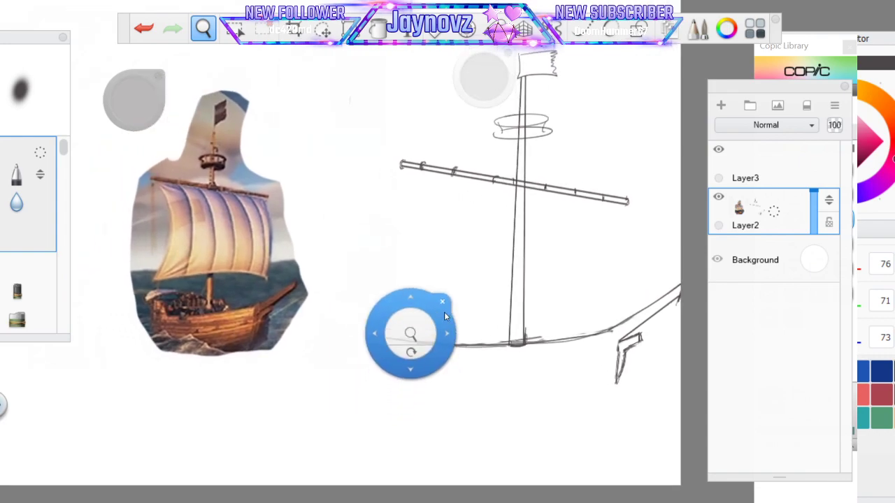
pyautogui.click(441, 302)
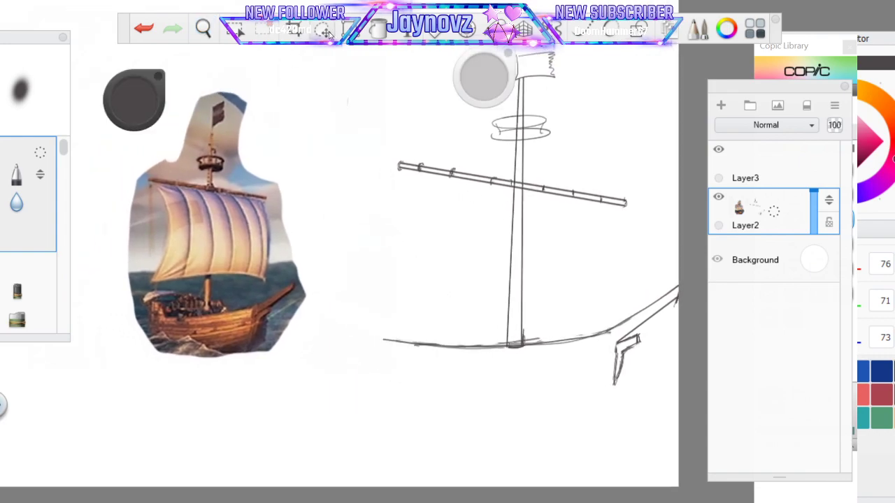
pyautogui.click(326, 30)
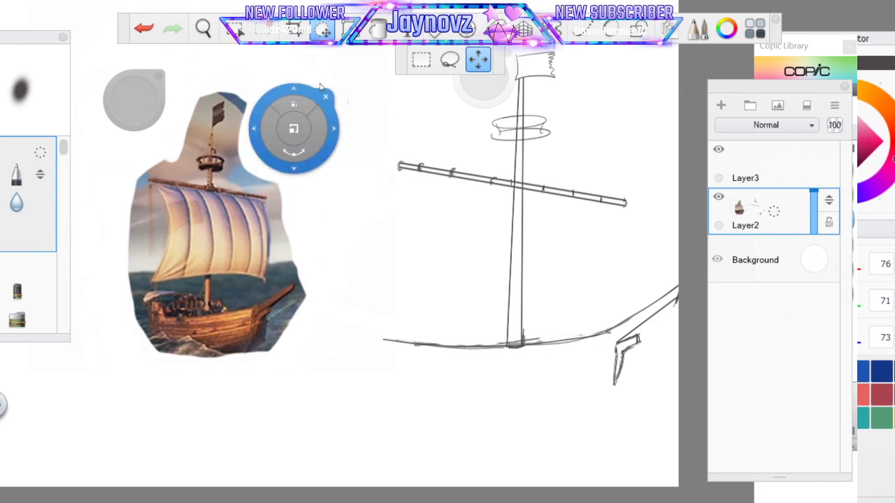
pyautogui.moveTo(328, 93); pyautogui.dragTo(157, 94)
pyautogui.click(159, 93)
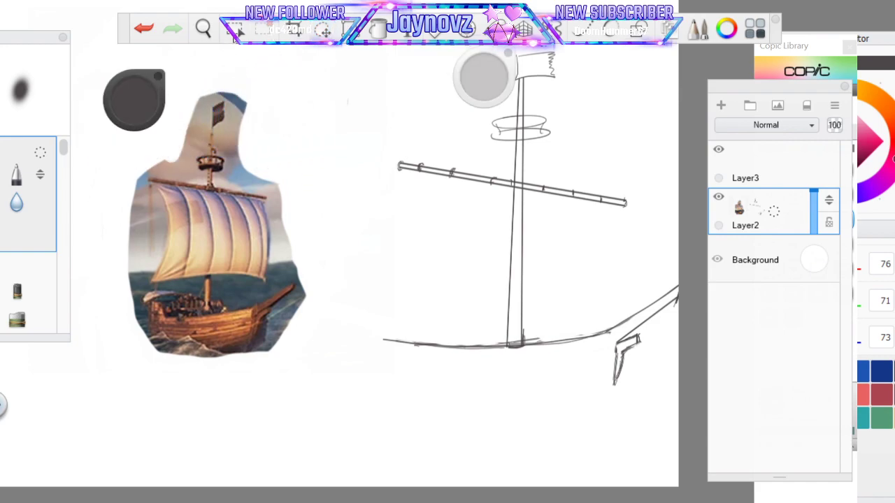
# Lasso-select the reference ship picture, enlarge it and move it down so the whole ship is visible beside the sketch
pyautogui.click(325, 31)
pyautogui.click(450, 60)
pyautogui.moveTo(238, 94)
pyautogui.mouseDown()
pyautogui.moveTo(290, 166)
pyautogui.moveTo(164, 392)
pyautogui.mouseUp()
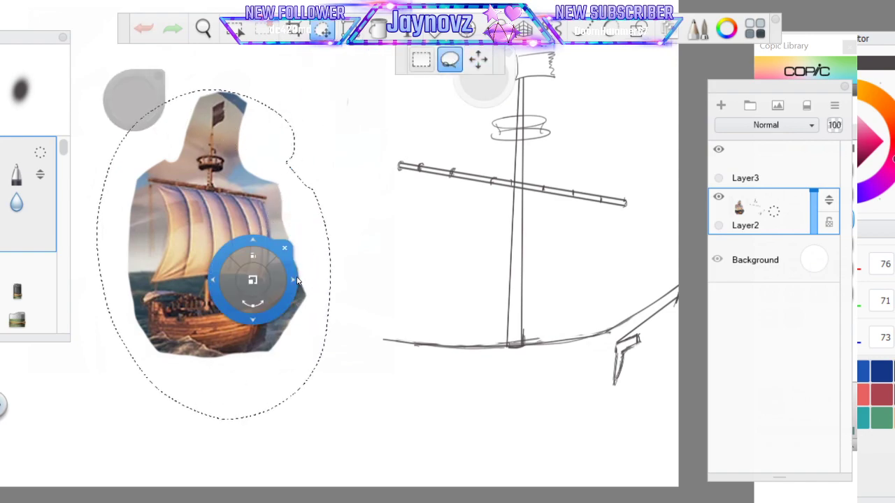
pyautogui.moveTo(245, 279); pyautogui.dragTo(264, 282)
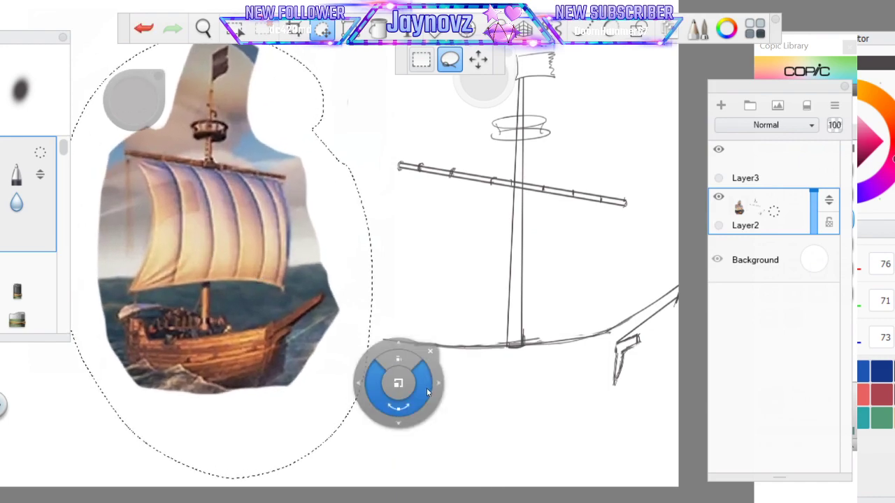
pyautogui.moveTo(445, 389)
pyautogui.mouseDown()
pyautogui.moveTo(438, 417)
pyautogui.moveTo(456, 459)
pyautogui.moveTo(441, 391)
pyautogui.mouseUp()
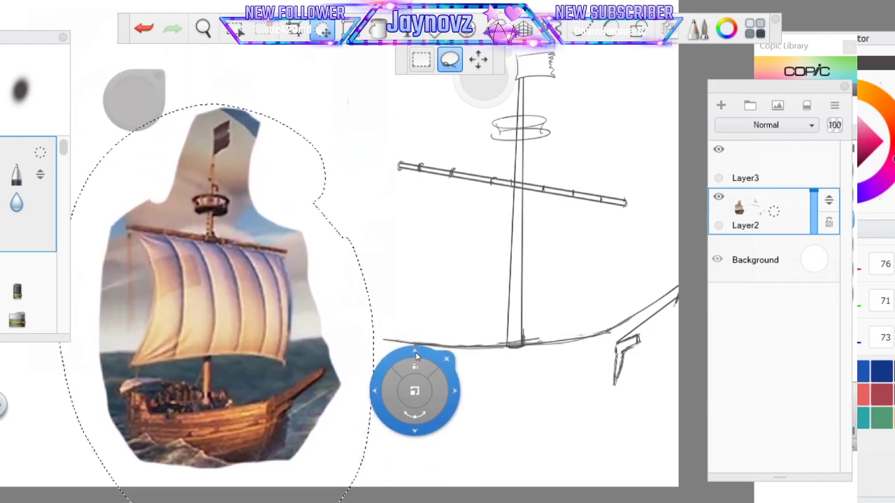
pyautogui.click(447, 359)
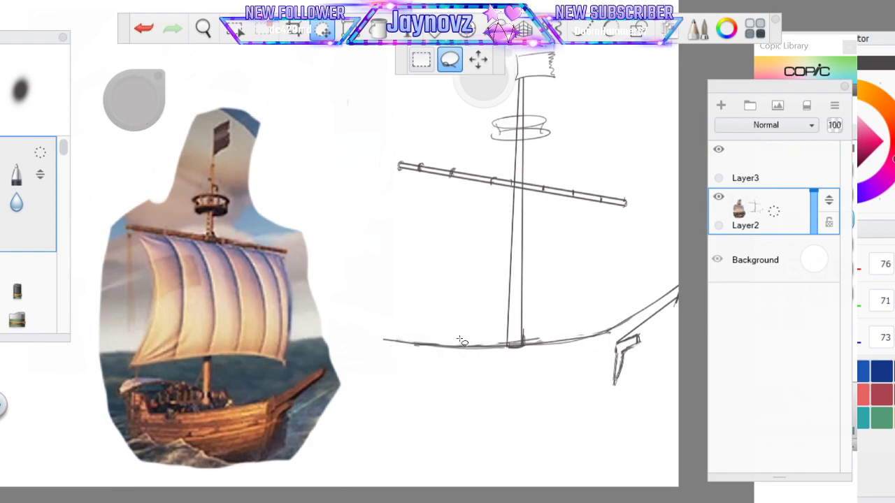
# Sketch a small box where the bow starts to rise, and draw the stem line down from it with Steady Stroke 40
pyautogui.click(614, 35)
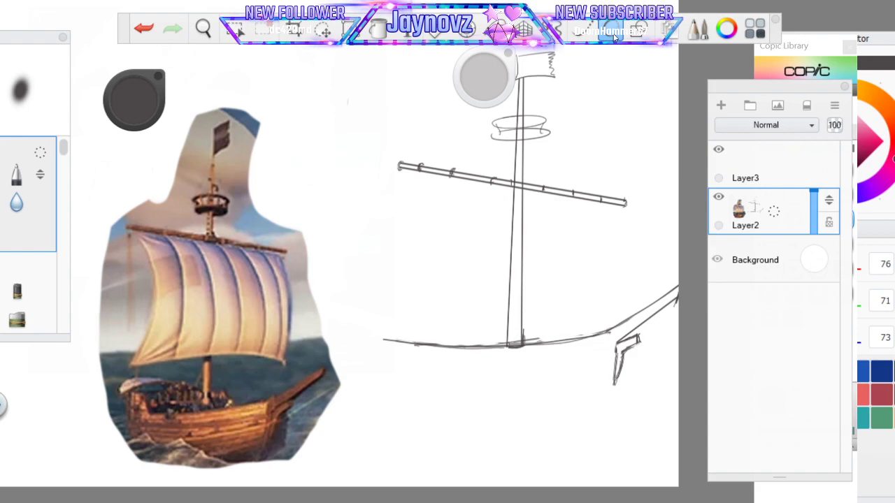
pyautogui.moveTo(610, 328)
pyautogui.mouseDown()
pyautogui.moveTo(615, 348)
pyautogui.moveTo(609, 319)
pyautogui.moveTo(595, 334)
pyautogui.moveTo(602, 341)
pyautogui.moveTo(603, 328)
pyautogui.moveTo(598, 347)
pyautogui.moveTo(608, 350)
pyautogui.moveTo(608, 341)
pyautogui.mouseUp()
pyautogui.click(585, 31)
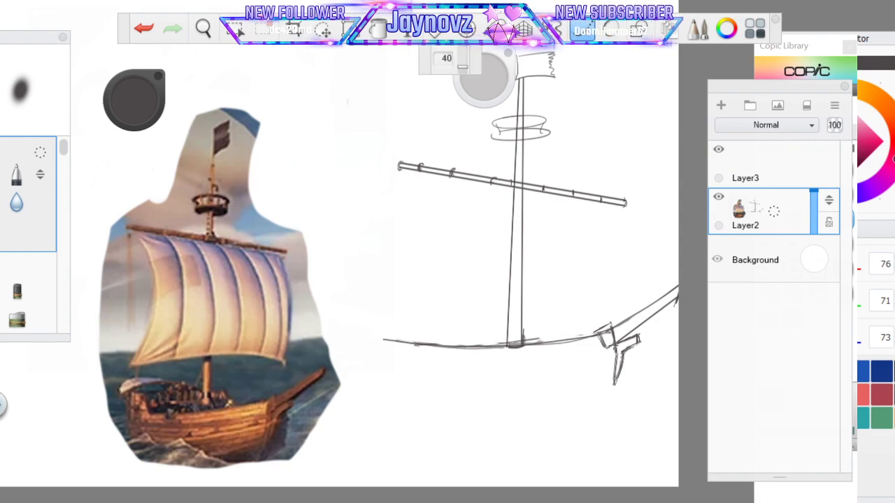
pyautogui.moveTo(614, 346); pyautogui.dragTo(598, 461)
pyautogui.moveTo(609, 346); pyautogui.dragTo(605, 451)
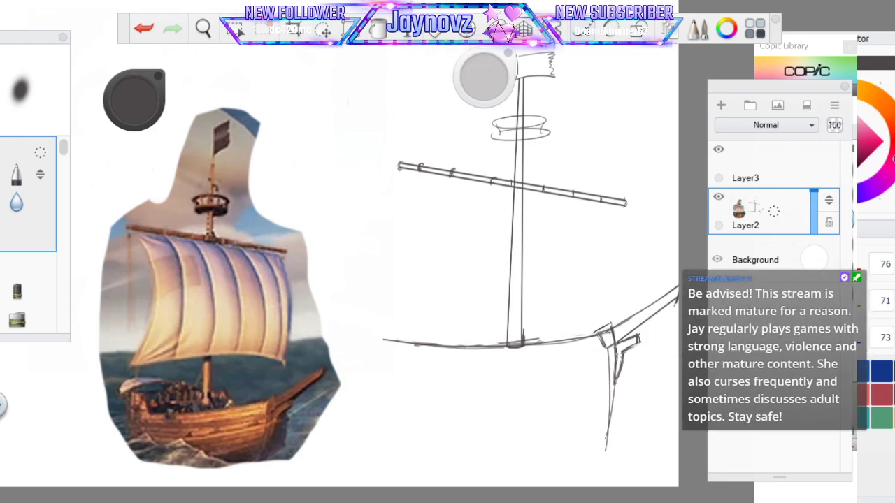
pyautogui.moveTo(619, 425); pyautogui.dragTo(621, 433)
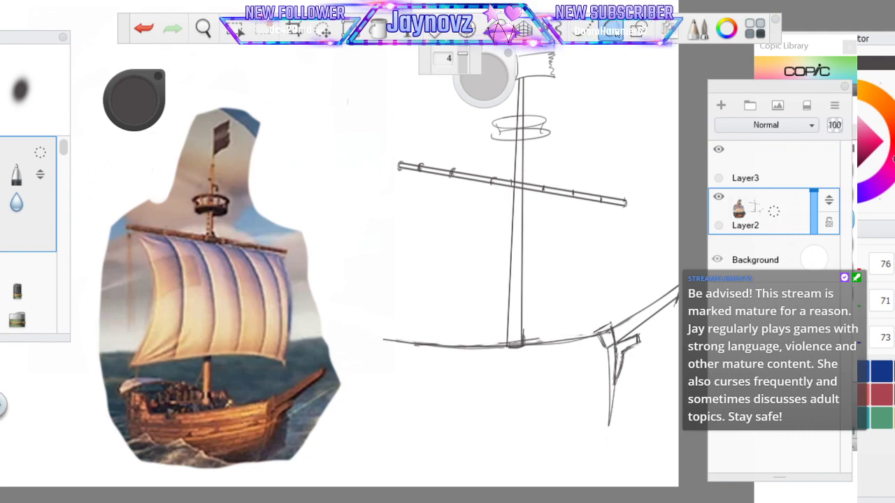
# Add a straight line along the lower end of the stem to sharpen its tapering tip
pyautogui.click(639, 32)
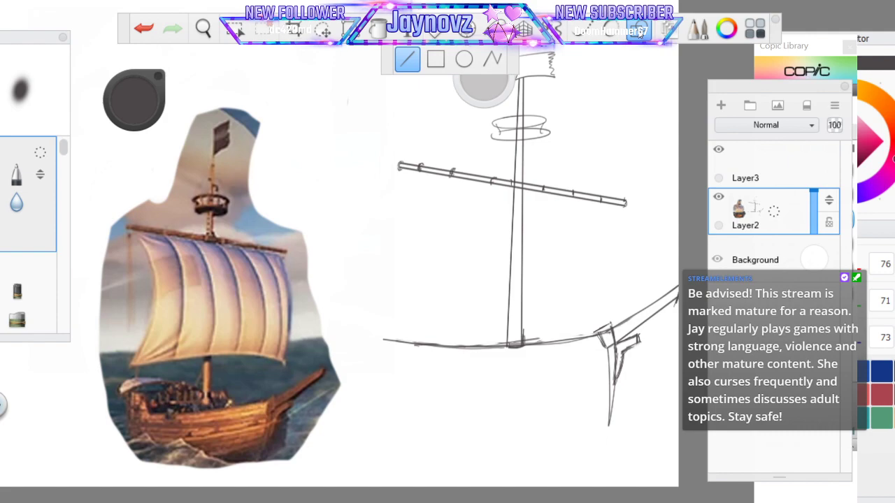
pyautogui.click(640, 29)
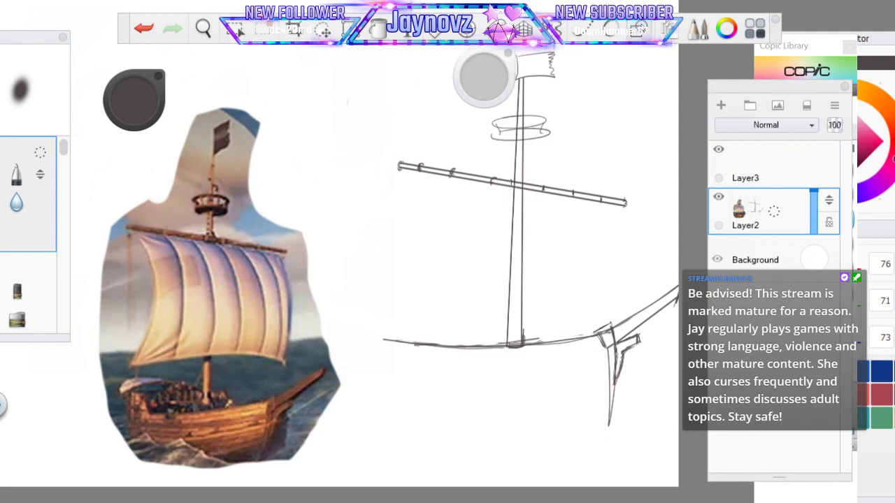
pyautogui.moveTo(611, 419); pyautogui.dragTo(626, 418)
pyautogui.click(640, 31)
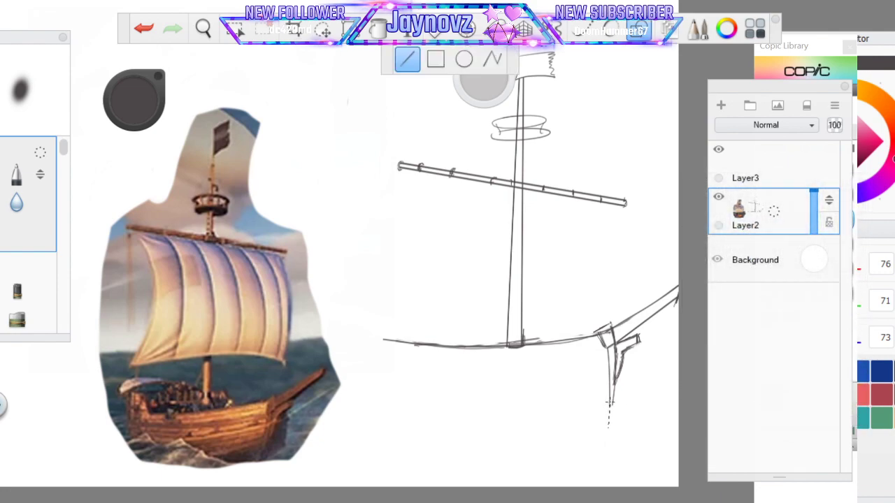
pyautogui.moveTo(608, 402); pyautogui.dragTo(612, 404)
# Retrace the lower stem lines so both sides meet at a narrow end beneath the angular bow piece
pyautogui.click(203, 28)
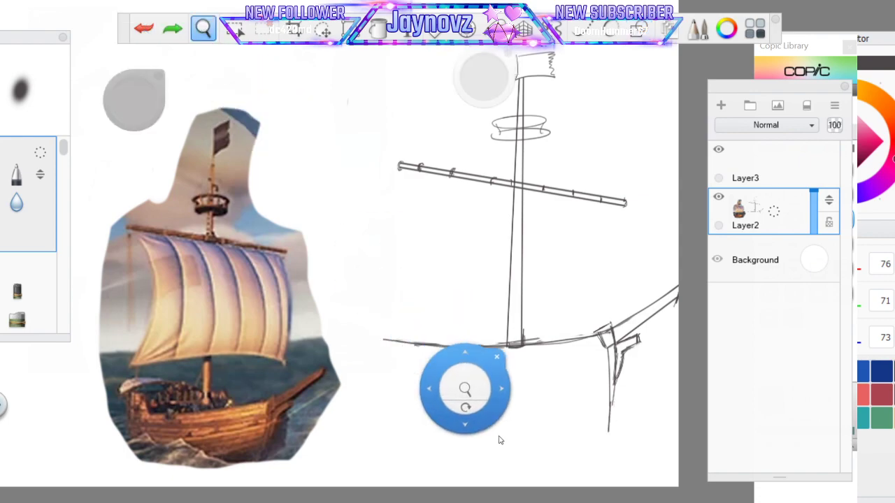
pyautogui.moveTo(499, 439); pyautogui.dragTo(573, 335)
pyautogui.moveTo(597, 404)
pyautogui.mouseDown()
pyautogui.moveTo(447, 365)
pyautogui.moveTo(346, 368)
pyautogui.mouseUp()
pyautogui.click(409, 316)
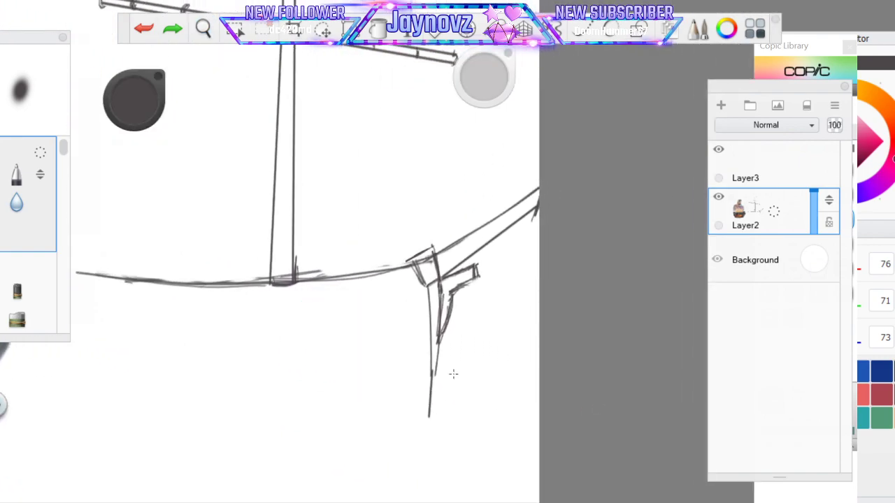
pyautogui.moveTo(434, 371); pyautogui.dragTo(432, 424)
pyautogui.moveTo(438, 355); pyautogui.dragTo(435, 417)
pyautogui.click(203, 28)
pyautogui.moveTo(447, 264); pyautogui.dragTo(440, 348)
pyautogui.moveTo(287, 343); pyautogui.dragTo(397, 367)
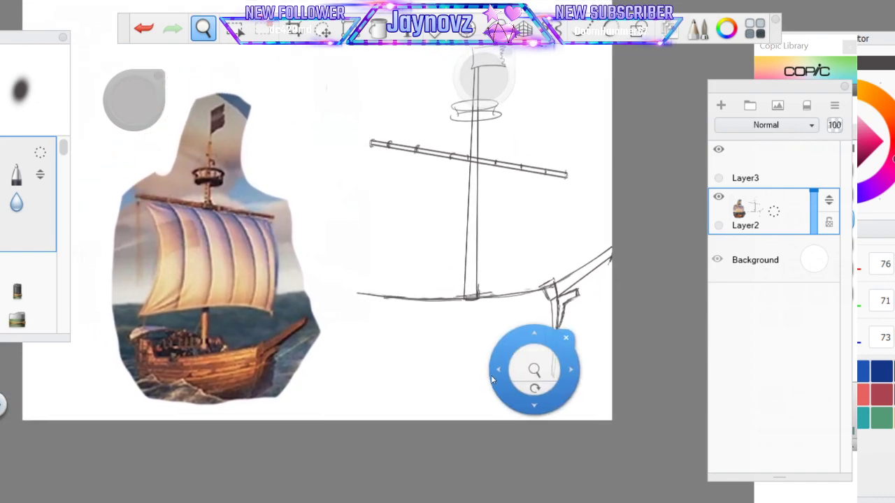
pyautogui.moveTo(558, 308); pyautogui.dragTo(553, 378)
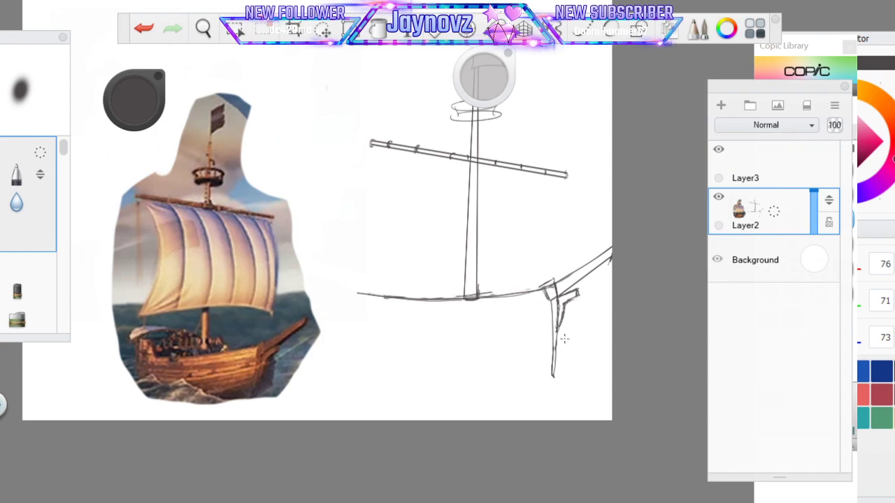
# Enable Steady Stroke 40, move the layer list clear of the canvas and keep Layer2 as the active layer
pyautogui.click(590, 34)
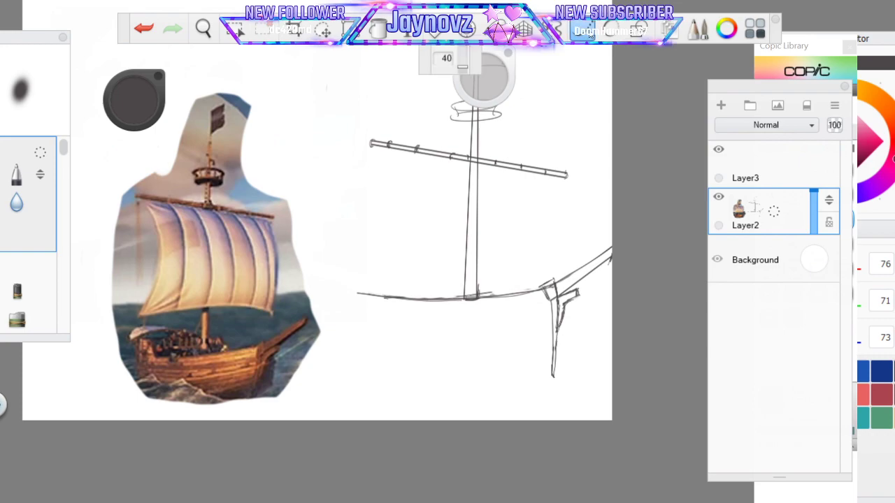
pyautogui.moveTo(776, 88); pyautogui.dragTo(832, 69)
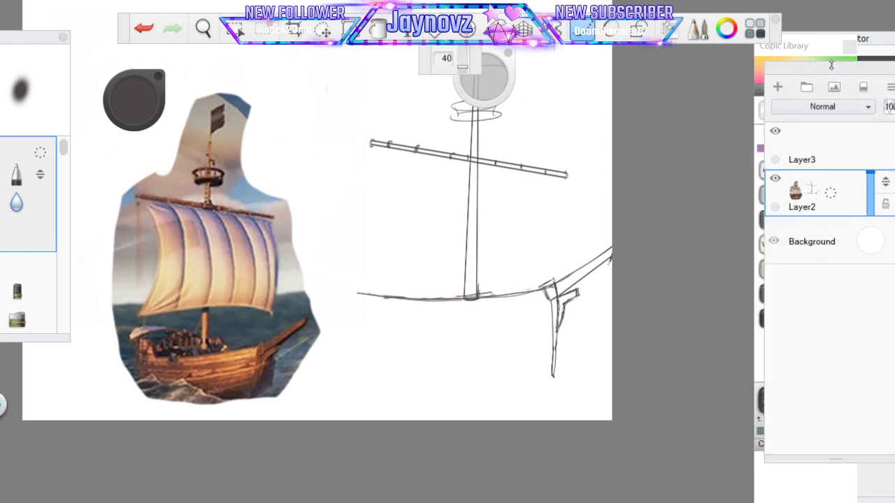
pyautogui.click(805, 143)
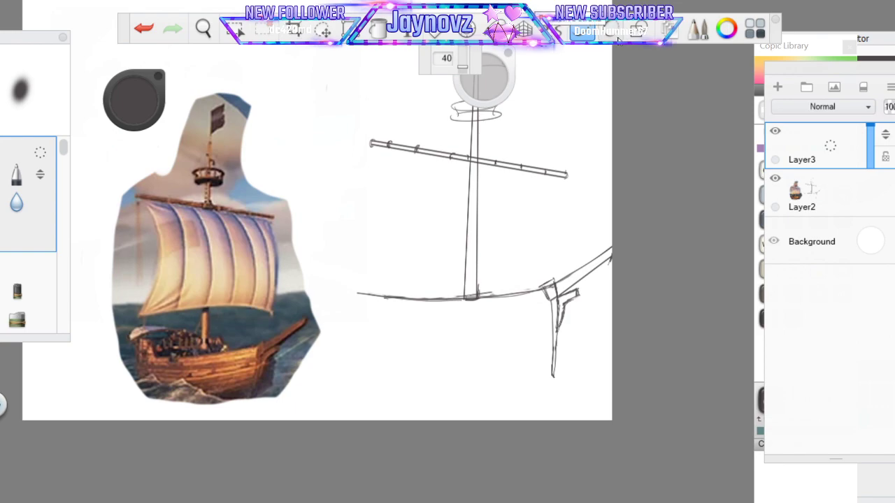
pyautogui.click(829, 193)
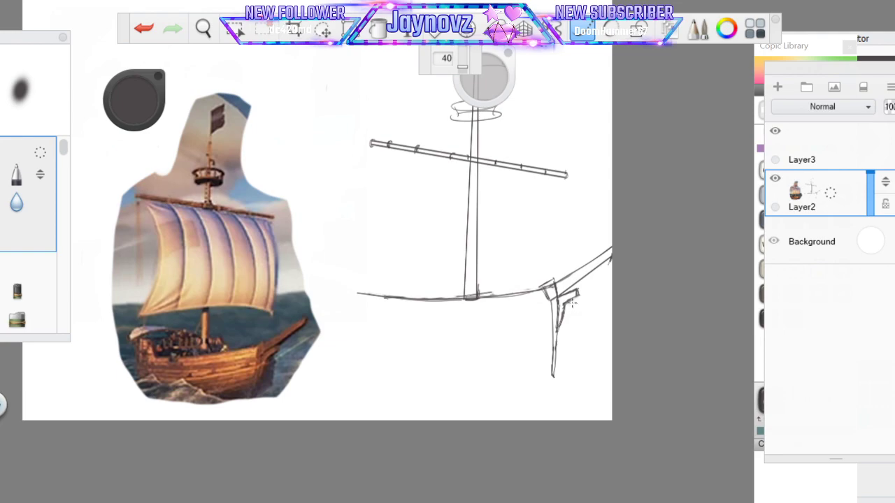
pyautogui.moveTo(579, 349)
pyautogui.mouseDown()
pyautogui.moveTo(583, 391)
pyautogui.moveTo(556, 410)
pyautogui.mouseUp()
pyautogui.click(147, 30)
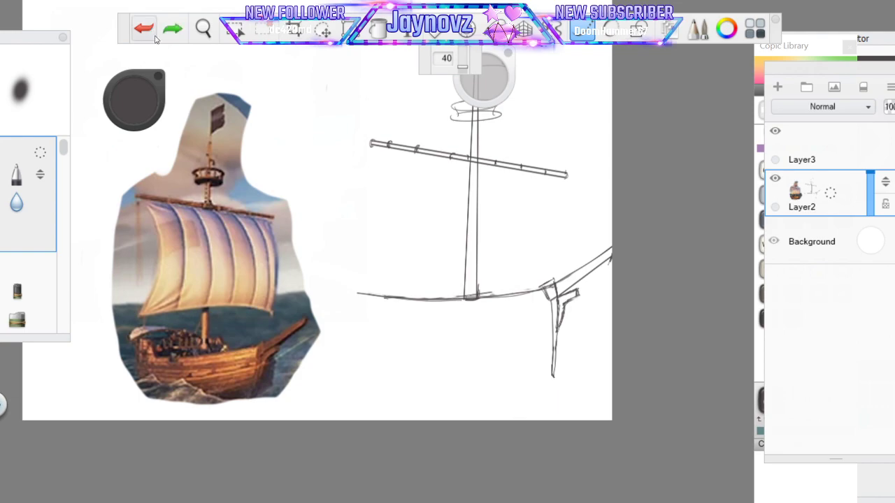
pyautogui.click(611, 32)
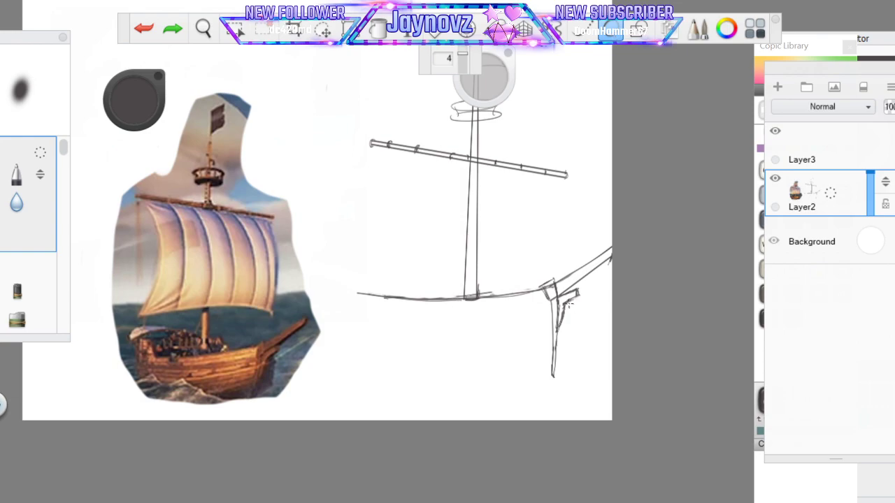
pyautogui.moveTo(569, 306)
pyautogui.mouseDown()
pyautogui.moveTo(586, 381)
pyautogui.moveTo(559, 403)
pyautogui.mouseUp()
pyautogui.click(143, 29)
# Trace the bow's front edge on the reference picture down to the waterline with Steady Stroke 40
pyautogui.click(587, 28)
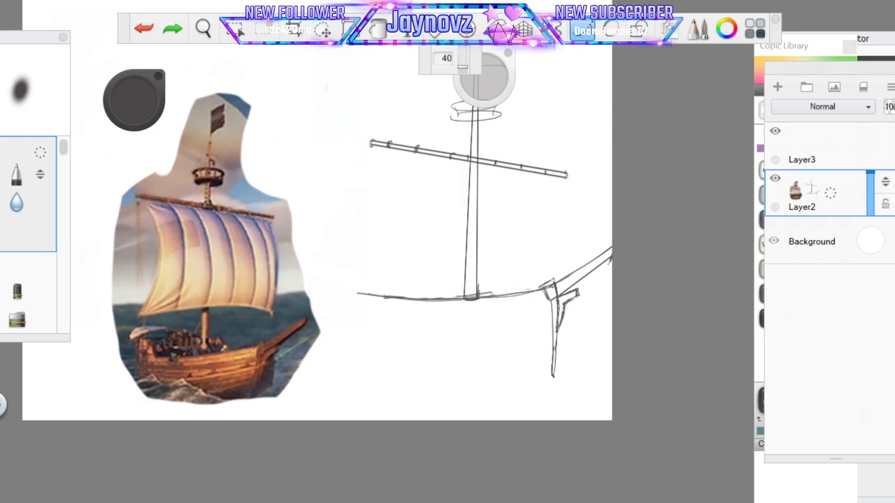
pyautogui.moveTo(274, 358)
pyautogui.mouseDown()
pyautogui.moveTo(274, 387)
pyautogui.moveTo(261, 395)
pyautogui.mouseUp()
pyautogui.click(145, 27)
pyautogui.moveTo(273, 358); pyautogui.dragTo(250, 403)
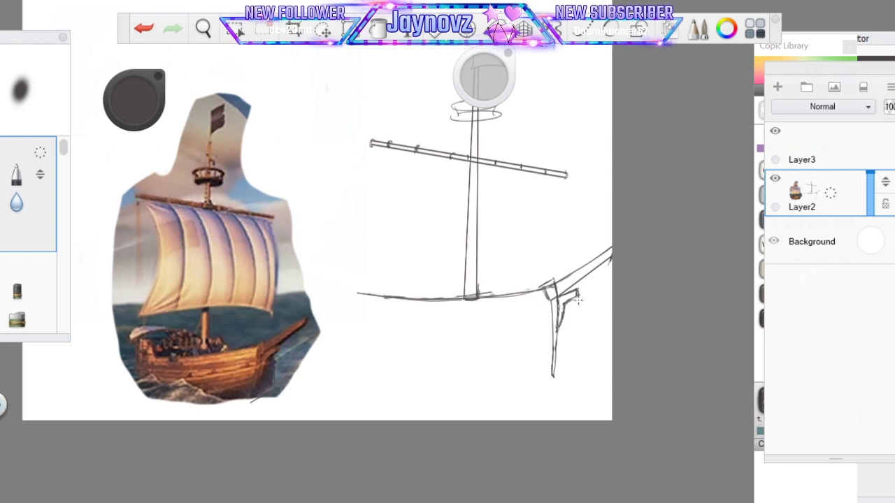
# Sketch the bow's far side from the angular piece down to a slanted bottom edge, and extend the stem lines to meet it
pyautogui.moveTo(572, 304); pyautogui.dragTo(580, 321)
pyautogui.moveTo(582, 329); pyautogui.dragTo(585, 369)
pyautogui.moveTo(584, 367); pyautogui.dragTo(544, 399)
pyautogui.moveTo(553, 350); pyautogui.dragTo(540, 402)
pyautogui.moveTo(549, 368); pyautogui.dragTo(551, 397)
pyautogui.moveTo(561, 343); pyautogui.dragTo(551, 399)
pyautogui.moveTo(562, 327); pyautogui.dragTo(554, 380)
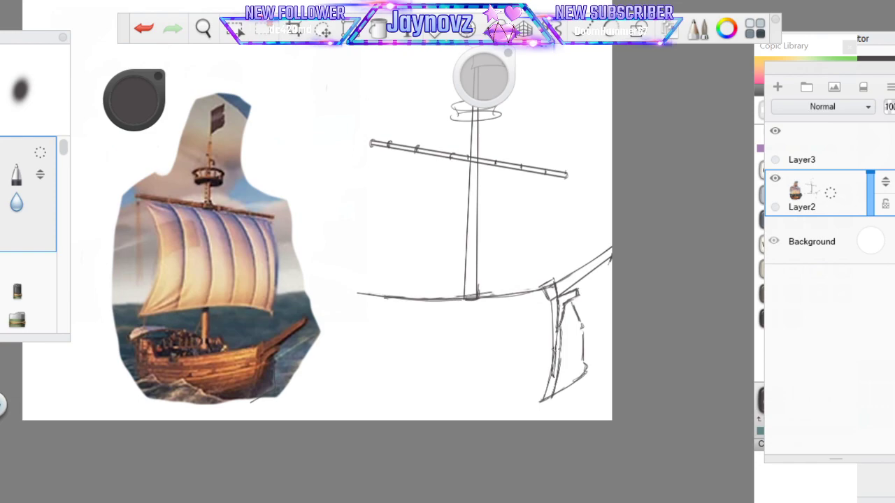
# Clean up the lower stem by redrawing its edges as straight lines and erasing the stray marks beside them
pyautogui.moveTo(554, 348)
pyautogui.mouseDown()
pyautogui.moveTo(562, 364)
pyautogui.moveTo(554, 369)
pyautogui.moveTo(559, 356)
pyautogui.mouseUp()
pyautogui.moveTo(558, 356)
pyautogui.mouseDown()
pyautogui.moveTo(559, 332)
pyautogui.moveTo(548, 384)
pyautogui.moveTo(552, 332)
pyautogui.mouseUp()
pyautogui.click(143, 28)
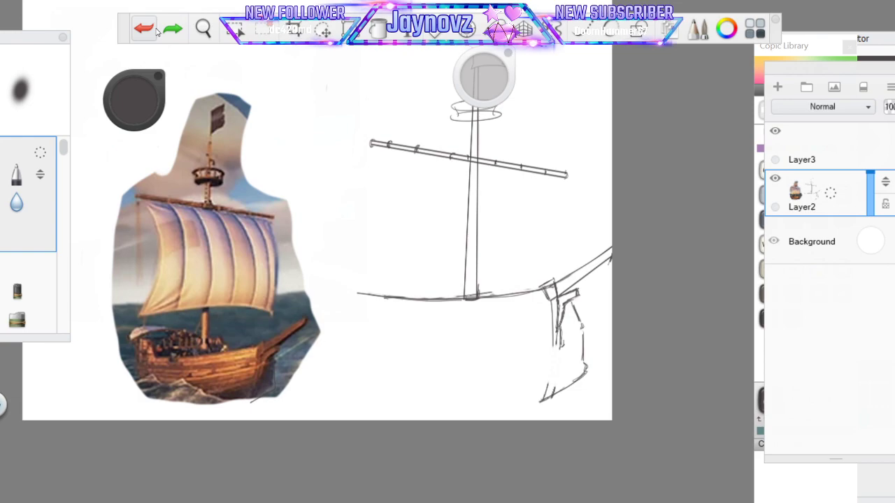
pyautogui.click(638, 31)
pyautogui.moveTo(548, 384)
pyautogui.mouseDown()
pyautogui.moveTo(557, 351)
pyautogui.moveTo(554, 384)
pyautogui.mouseUp()
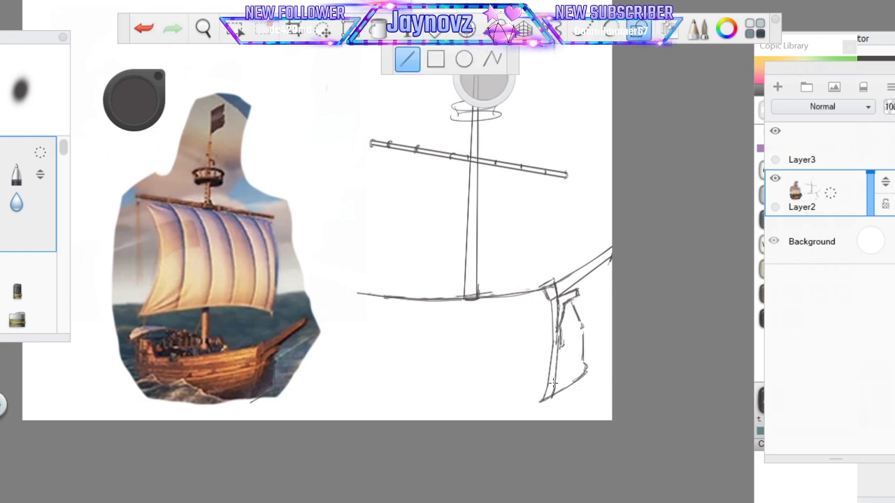
pyautogui.hotkey('ctrl', 'z')
pyautogui.moveTo(559, 328); pyautogui.dragTo(552, 389)
pyautogui.click(640, 26)
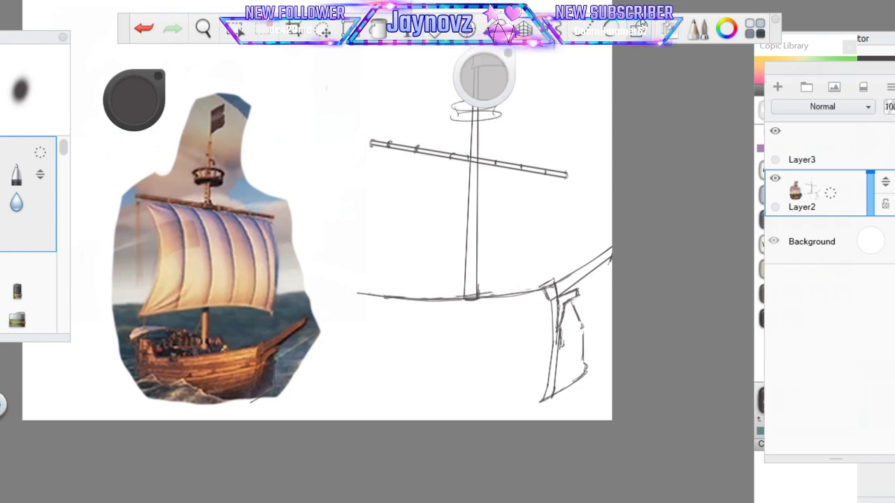
pyautogui.moveTo(575, 343)
pyautogui.mouseDown()
pyautogui.moveTo(568, 334)
pyautogui.moveTo(571, 350)
pyautogui.moveTo(585, 345)
pyautogui.moveTo(586, 384)
pyautogui.mouseUp()
# Retrace the outer edge and slanted bottom edge of the bow's far side freehand
pyautogui.click(639, 29)
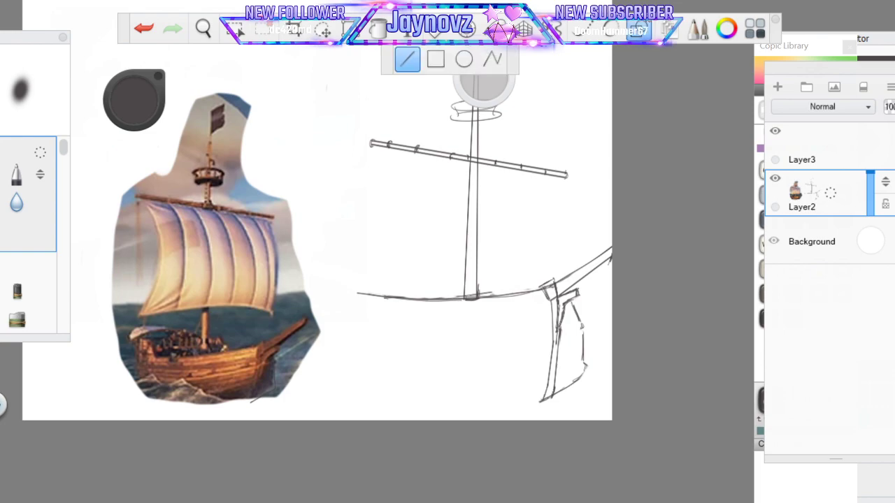
pyautogui.click(638, 35)
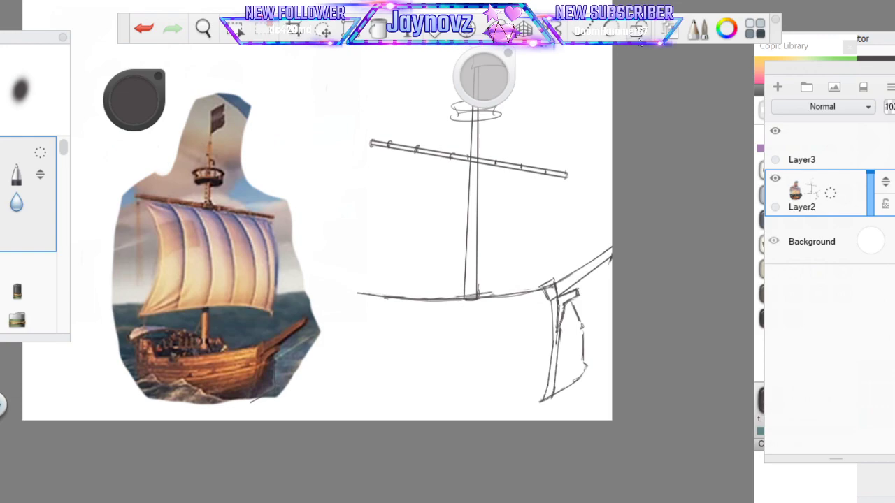
pyautogui.moveTo(583, 307); pyautogui.dragTo(579, 311)
pyautogui.moveTo(568, 302)
pyautogui.mouseDown()
pyautogui.moveTo(581, 315)
pyautogui.moveTo(585, 374)
pyautogui.mouseUp()
pyautogui.moveTo(563, 388); pyautogui.dragTo(591, 372)
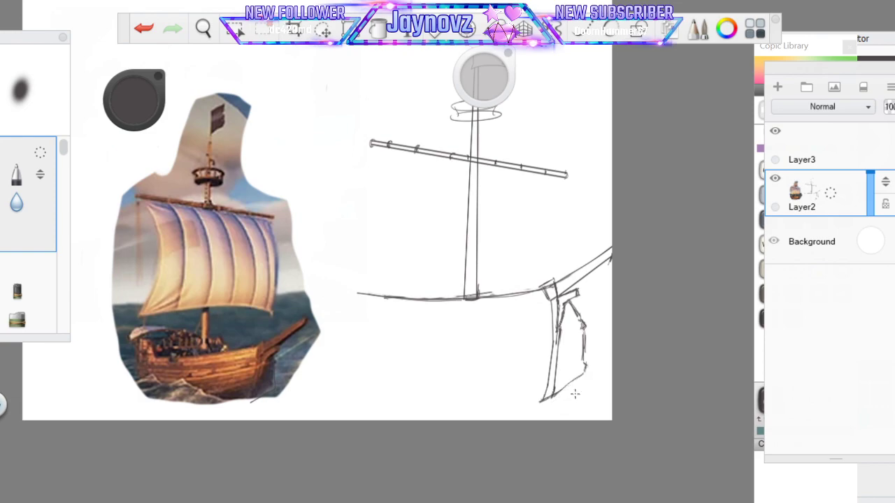
pyautogui.moveTo(570, 384); pyautogui.dragTo(545, 406)
# Fill the bow's far side with close hatching strokes and add a line along the stem
pyautogui.moveTo(568, 313)
pyautogui.mouseDown()
pyautogui.moveTo(568, 360)
pyautogui.moveTo(564, 325)
pyautogui.moveTo(577, 364)
pyautogui.moveTo(562, 381)
pyautogui.moveTo(564, 340)
pyautogui.mouseUp()
pyautogui.moveTo(564, 340); pyautogui.dragTo(565, 383)
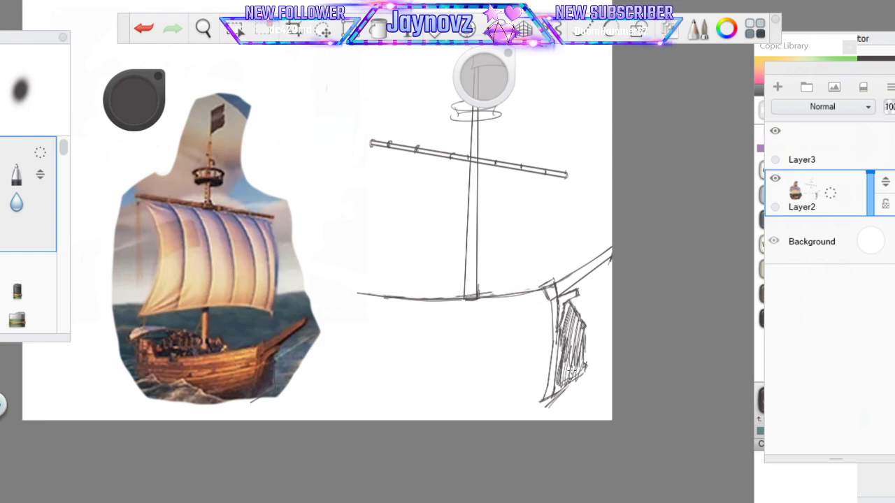
pyautogui.moveTo(550, 302)
pyautogui.mouseDown()
pyautogui.moveTo(555, 356)
pyautogui.moveTo(547, 373)
pyautogui.mouseUp()
# Draw a short straight line rising outward from the hull curve's stern end
pyautogui.click(637, 31)
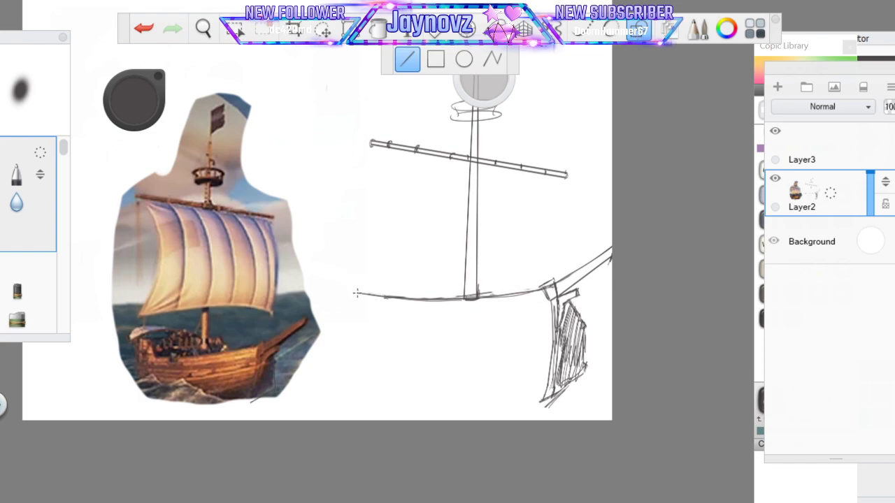
pyautogui.moveTo(356, 295); pyautogui.dragTo(335, 259)
pyautogui.click(602, 32)
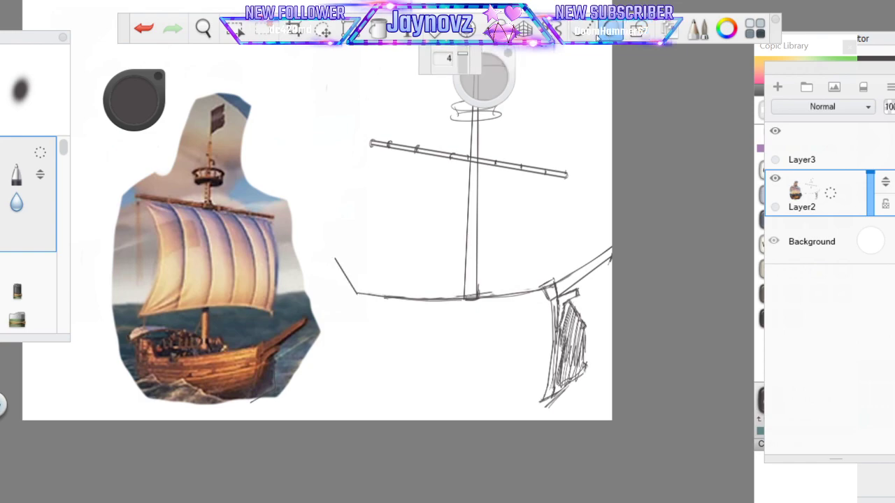
pyautogui.moveTo(335, 255); pyautogui.dragTo(402, 254)
pyautogui.hotkey('ctrl', 'z')
pyautogui.moveTo(332, 258); pyautogui.dragTo(413, 254)
pyautogui.hotkey('ctrl', 'z')
pyautogui.moveTo(334, 257); pyautogui.dragTo(413, 255)
pyautogui.click(152, 34)
pyautogui.moveTo(334, 258); pyautogui.dragTo(310, 269)
pyautogui.click(146, 29)
pyautogui.moveTo(336, 259); pyautogui.dragTo(309, 250)
pyautogui.click(146, 28)
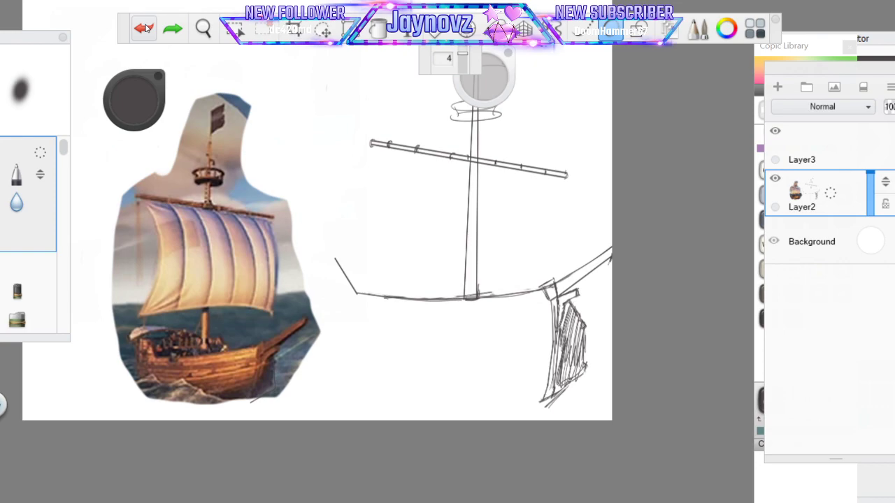
pyautogui.moveTo(299, 254); pyautogui.dragTo(340, 260)
pyautogui.click(145, 29)
# Erase the short slanted line at the hull curve's stern end together with the tip of the curve
pyautogui.click(204, 29)
pyautogui.moveTo(445, 338); pyautogui.dragTo(469, 314)
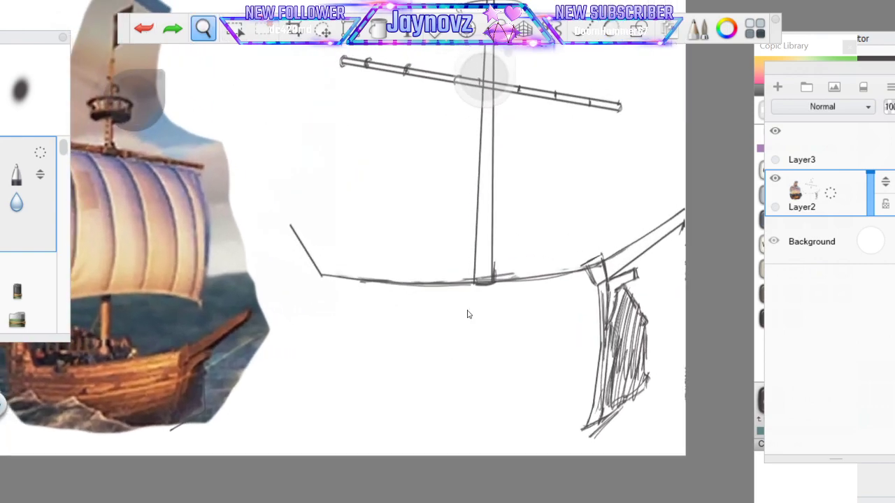
pyautogui.moveTo(325, 383); pyautogui.dragTo(403, 365)
pyautogui.click(557, 283)
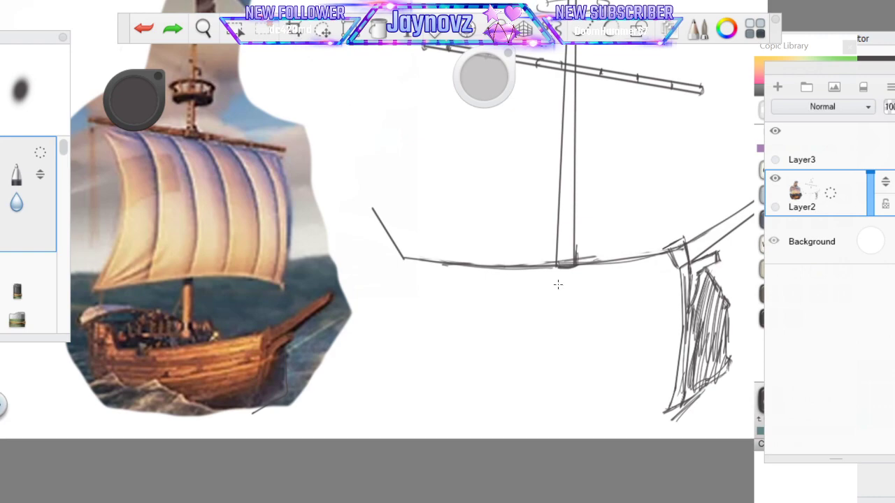
pyautogui.moveTo(370, 207); pyautogui.dragTo(422, 262)
# Extend the hull's upper curve towards the stern with a steadied stroke rising gently to the reference picture's side
pyautogui.click(586, 33)
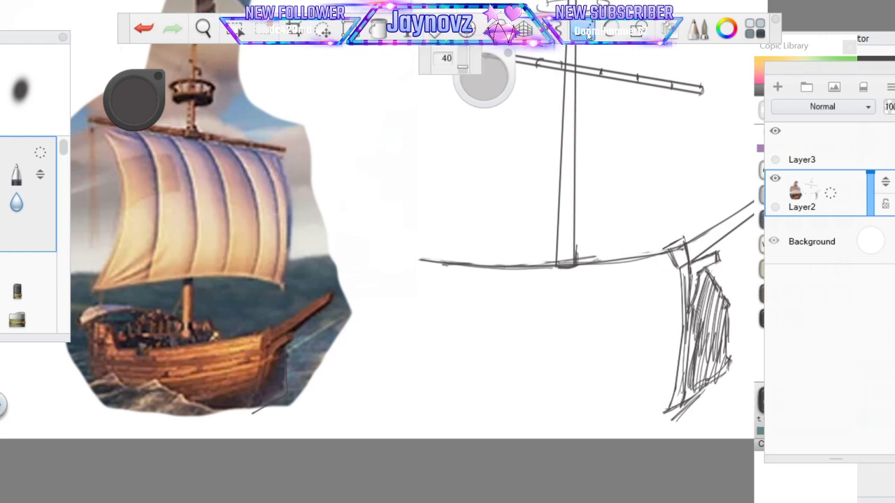
pyautogui.moveTo(426, 258)
pyautogui.mouseDown()
pyautogui.moveTo(331, 239)
pyautogui.moveTo(340, 235)
pyautogui.mouseUp()
pyautogui.moveTo(422, 258); pyautogui.dragTo(456, 259)
pyautogui.click(592, 33)
pyautogui.moveTo(355, 244); pyautogui.dragTo(347, 242)
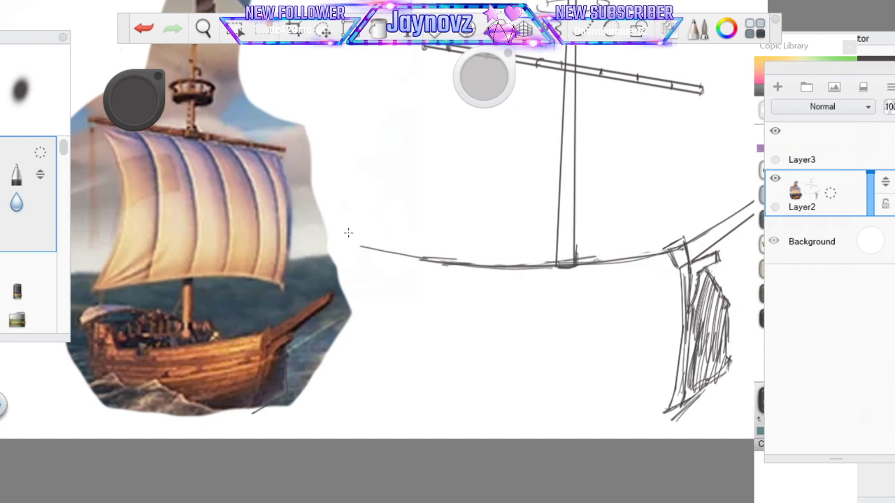
pyautogui.moveTo(362, 248)
pyautogui.mouseDown()
pyautogui.moveTo(345, 207)
pyautogui.moveTo(362, 246)
pyautogui.mouseUp()
# Sketch the raised stern's slanted front edge and flat top, and bring its outer edge down over the reference picture
pyautogui.moveTo(345, 206)
pyautogui.mouseDown()
pyautogui.moveTo(325, 215)
pyautogui.moveTo(300, 209)
pyautogui.moveTo(303, 257)
pyautogui.mouseUp()
pyautogui.moveTo(300, 216); pyautogui.dragTo(303, 266)
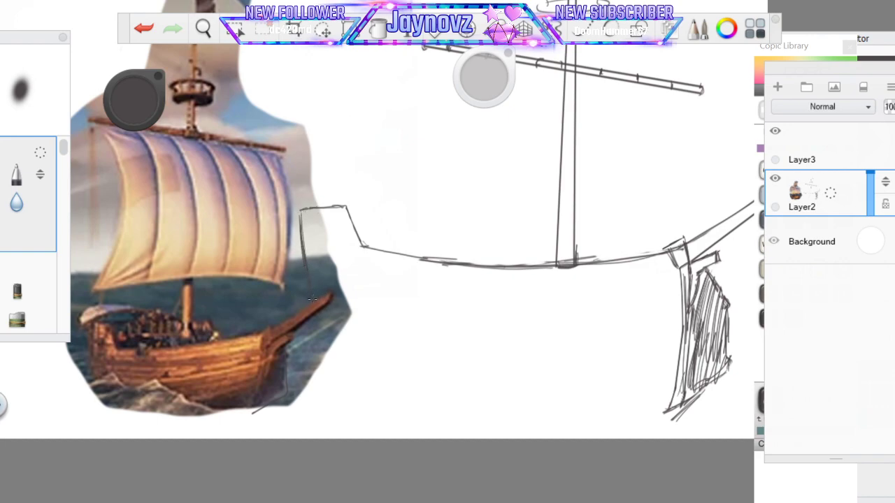
pyautogui.moveTo(313, 307)
pyautogui.mouseDown()
pyautogui.moveTo(335, 351)
pyautogui.moveTo(313, 360)
pyautogui.moveTo(327, 323)
pyautogui.moveTo(330, 350)
pyautogui.mouseUp()
pyautogui.click(140, 26)
# Sketch the stern's rounded lower corner and undo the hull bottom strokes running on from it
pyautogui.moveTo(331, 350)
pyautogui.mouseDown()
pyautogui.moveTo(328, 384)
pyautogui.moveTo(363, 394)
pyautogui.moveTo(346, 394)
pyautogui.moveTo(463, 405)
pyautogui.mouseUp()
pyautogui.moveTo(401, 401); pyautogui.dragTo(441, 406)
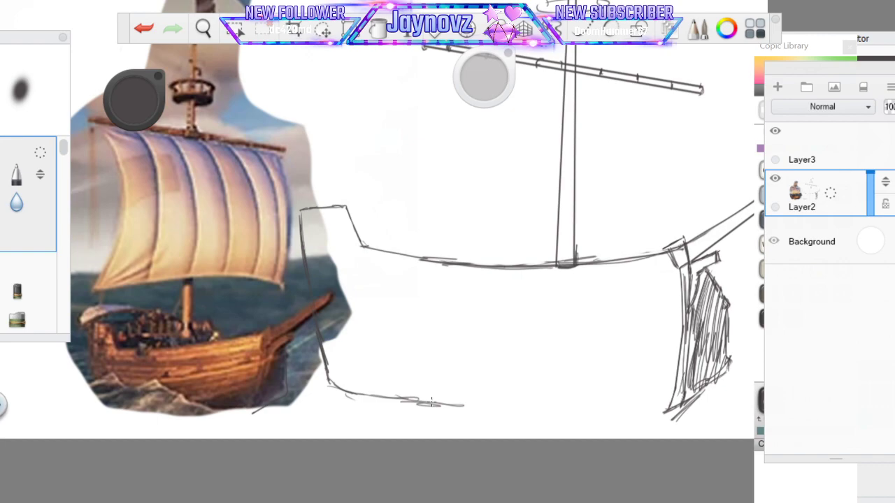
pyautogui.hotkey('ctrl', 'z')
pyautogui.hotkey('ctrl', 'z')
pyautogui.hotkey('ctrl', 'z')
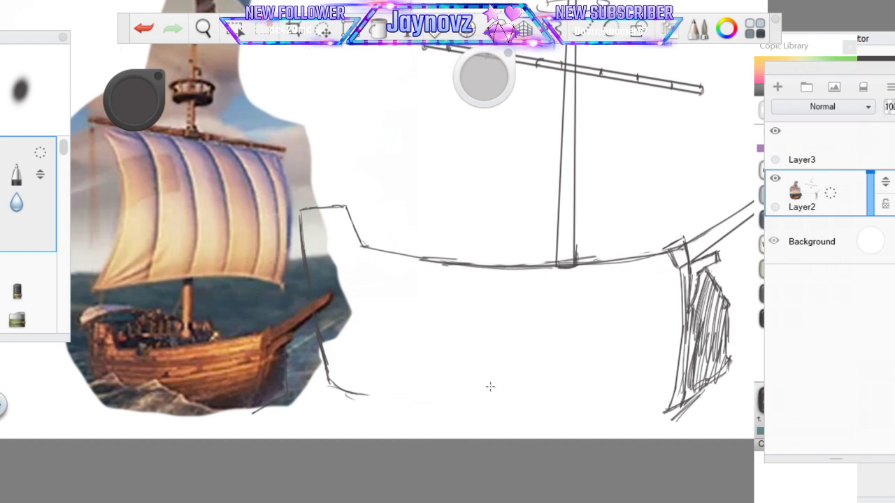
pyautogui.press('space')
pyautogui.moveTo(397, 292); pyautogui.dragTo(385, 323)
pyautogui.moveTo(379, 271); pyautogui.dragTo(389, 309)
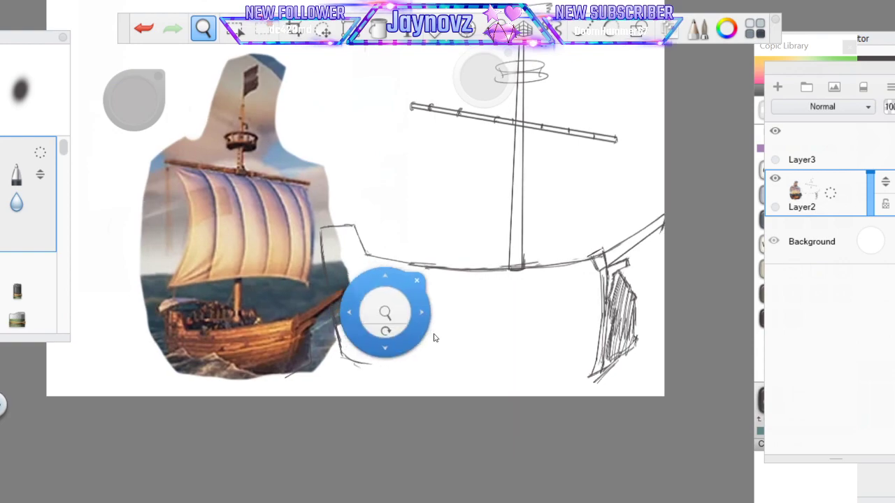
pyautogui.moveTo(433, 337); pyautogui.dragTo(383, 275)
pyautogui.moveTo(384, 232); pyautogui.dragTo(416, 234)
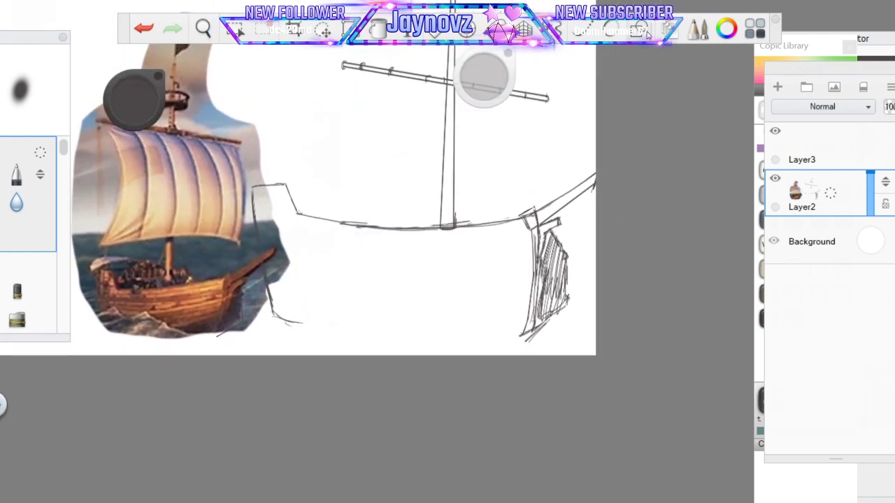
pyautogui.click(615, 34)
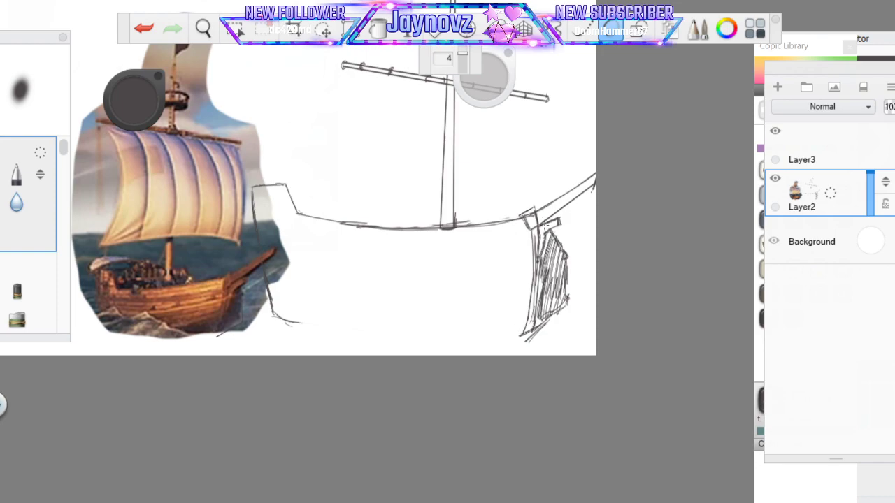
pyautogui.moveTo(549, 223)
pyautogui.mouseDown()
pyautogui.moveTo(541, 256)
pyautogui.moveTo(542, 242)
pyautogui.moveTo(544, 263)
pyautogui.moveTo(542, 246)
pyautogui.moveTo(538, 270)
pyautogui.mouseUp()
pyautogui.hotkey('ctrl', 'z')
pyautogui.click(610, 30)
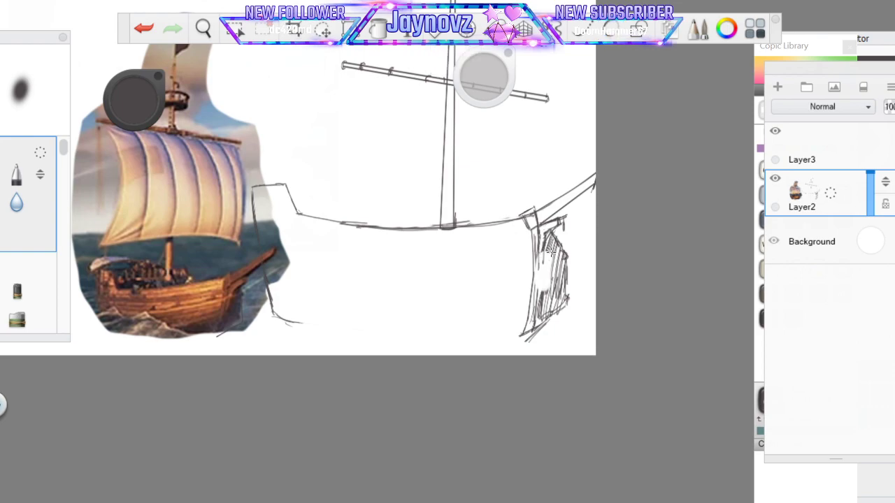
# Darken the hatching along the inner edge of the bow's far side
pyautogui.moveTo(543, 256)
pyautogui.mouseDown()
pyautogui.moveTo(541, 280)
pyautogui.moveTo(539, 257)
pyautogui.moveTo(540, 284)
pyautogui.moveTo(547, 244)
pyautogui.mouseUp()
pyautogui.moveTo(549, 298)
pyautogui.mouseDown()
pyautogui.moveTo(549, 251)
pyautogui.moveTo(555, 276)
pyautogui.mouseUp()
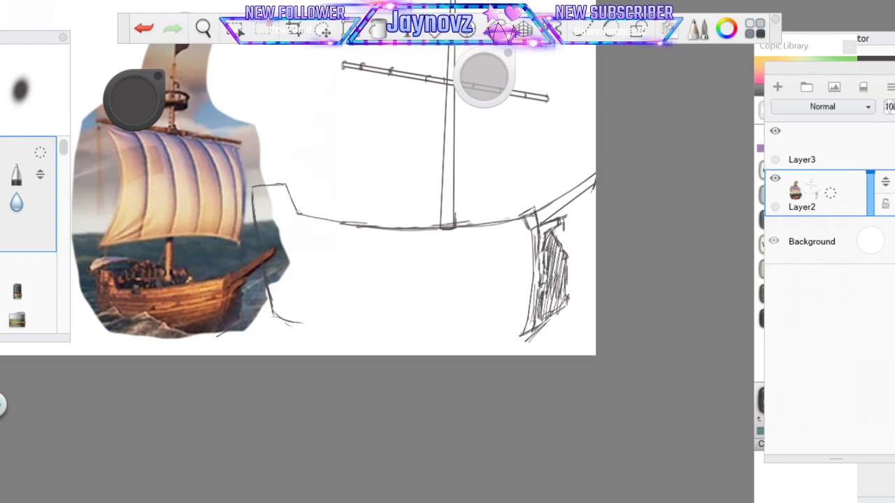
pyautogui.moveTo(540, 260); pyautogui.dragTo(538, 269)
# Redraw the stem's near edge as a line curving from the bow's top down to its lower tip
pyautogui.moveTo(516, 242); pyautogui.dragTo(501, 314)
pyautogui.moveTo(525, 230)
pyautogui.mouseDown()
pyautogui.moveTo(543, 278)
pyautogui.moveTo(524, 327)
pyautogui.mouseUp()
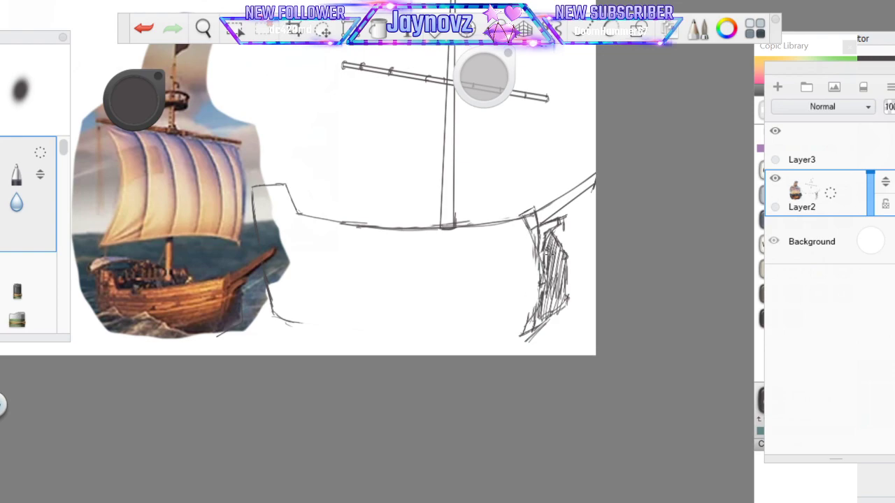
pyautogui.click(144, 28)
pyautogui.moveTo(526, 233); pyautogui.dragTo(523, 323)
pyautogui.moveTo(520, 225); pyautogui.dragTo(542, 291)
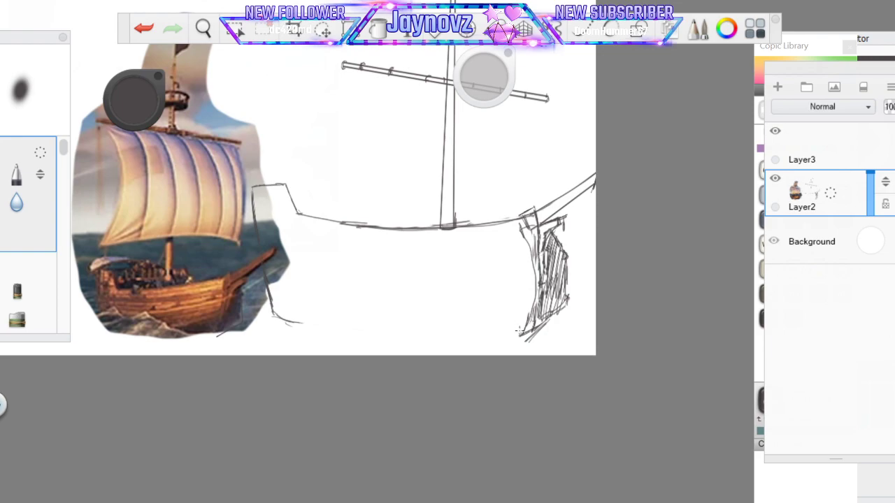
# Sketch the bow's bottom edge, a peaked wave line across the hull, and loose water lines beyond the bow and stern
pyautogui.moveTo(522, 334); pyautogui.dragTo(453, 346)
pyautogui.moveTo(234, 346)
pyautogui.mouseDown()
pyautogui.moveTo(319, 288)
pyautogui.moveTo(318, 334)
pyautogui.moveTo(383, 333)
pyautogui.moveTo(461, 354)
pyautogui.mouseUp()
pyautogui.moveTo(280, 323); pyautogui.dragTo(141, 352)
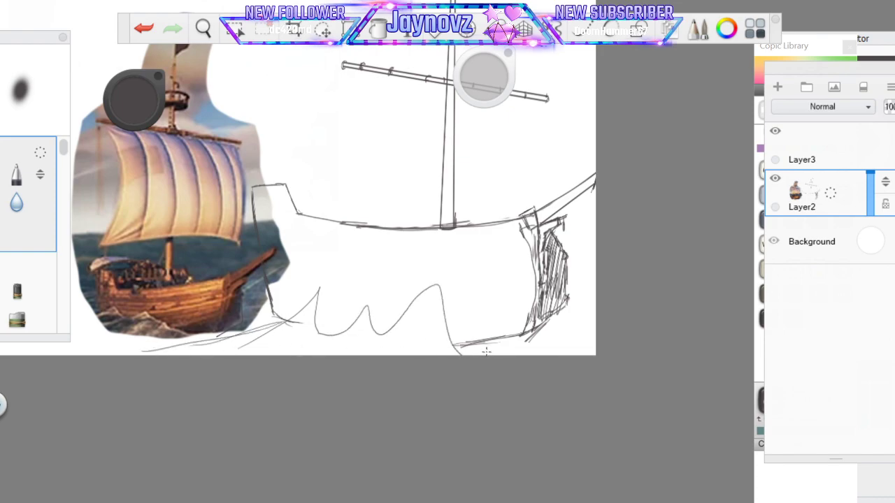
pyautogui.moveTo(552, 334)
pyautogui.mouseDown()
pyautogui.moveTo(461, 344)
pyautogui.moveTo(595, 324)
pyautogui.moveTo(640, 329)
pyautogui.mouseUp()
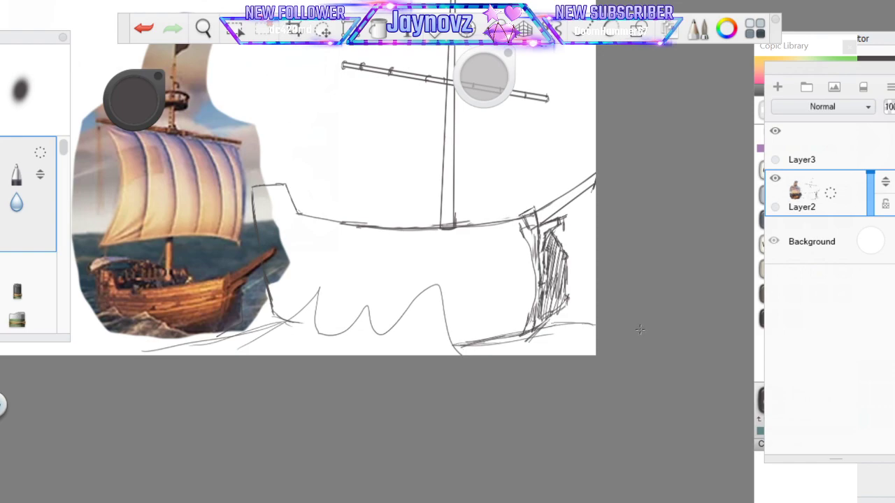
pyautogui.moveTo(253, 336)
pyautogui.mouseDown()
pyautogui.moveTo(48, 332)
pyautogui.moveTo(66, 354)
pyautogui.mouseUp()
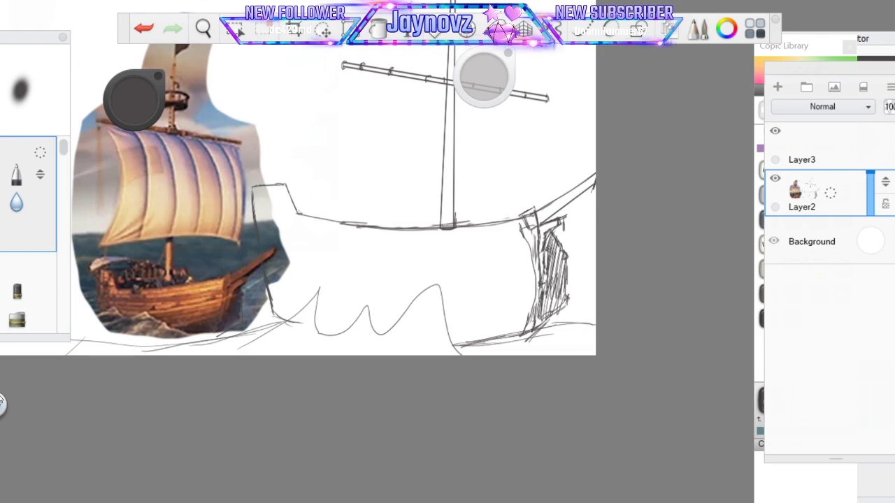
# Redraw the stern's lower corner higher, add wave strokes beside it, and sweep the curved hull bottom across to the bow
pyautogui.moveTo(286, 323)
pyautogui.mouseDown()
pyautogui.moveTo(275, 285)
pyautogui.moveTo(267, 290)
pyautogui.moveTo(316, 306)
pyautogui.mouseUp()
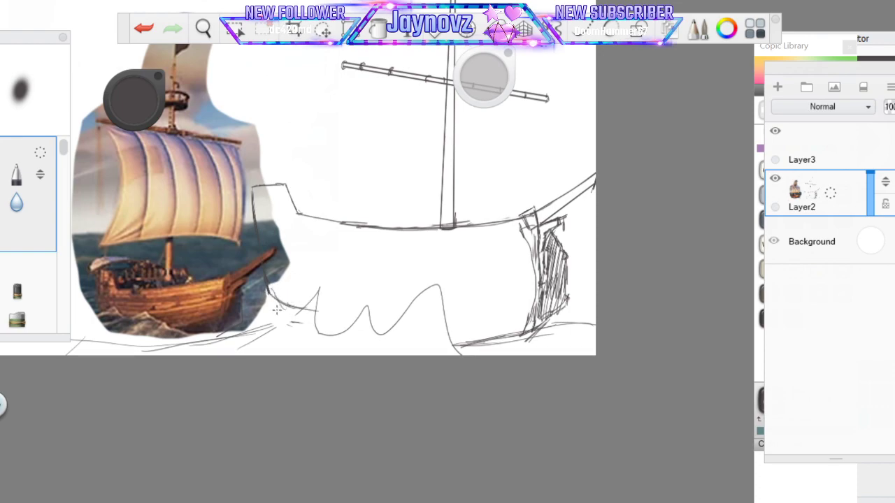
pyautogui.moveTo(261, 330)
pyautogui.mouseDown()
pyautogui.moveTo(315, 296)
pyautogui.moveTo(257, 307)
pyautogui.moveTo(281, 314)
pyautogui.mouseUp()
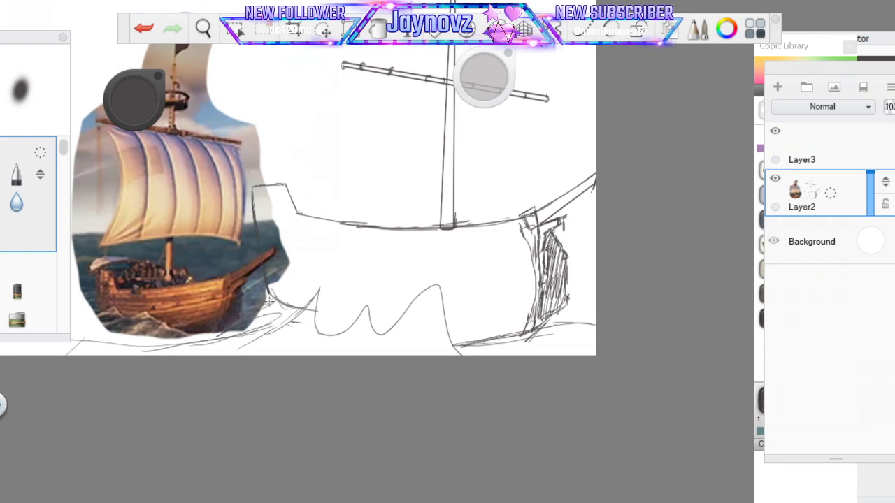
pyautogui.moveTo(269, 299)
pyautogui.mouseDown()
pyautogui.moveTo(315, 323)
pyautogui.moveTo(279, 315)
pyautogui.moveTo(371, 334)
pyautogui.moveTo(432, 333)
pyautogui.moveTo(422, 340)
pyautogui.moveTo(502, 338)
pyautogui.moveTo(467, 341)
pyautogui.moveTo(520, 332)
pyautogui.mouseUp()
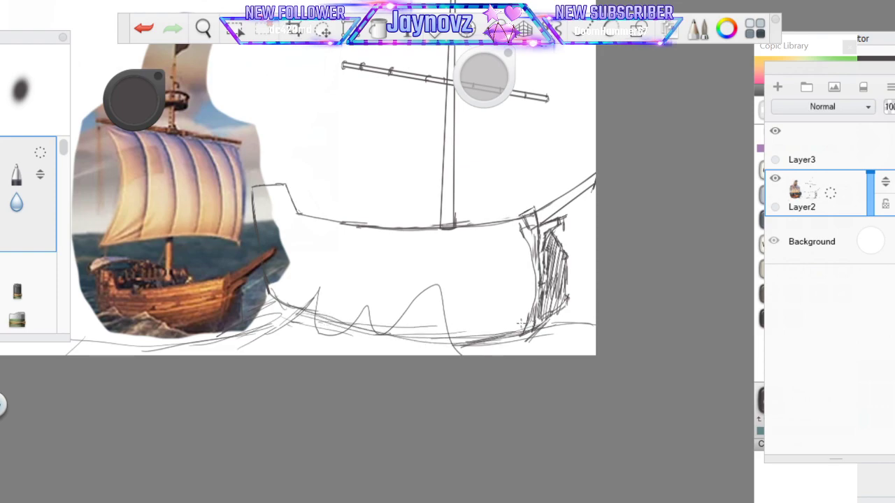
# Erase the stern's lower corner and redraw its outer edge as a steeper line down to the water
pyautogui.moveTo(266, 276)
pyautogui.mouseDown()
pyautogui.moveTo(280, 325)
pyautogui.moveTo(299, 289)
pyautogui.mouseUp()
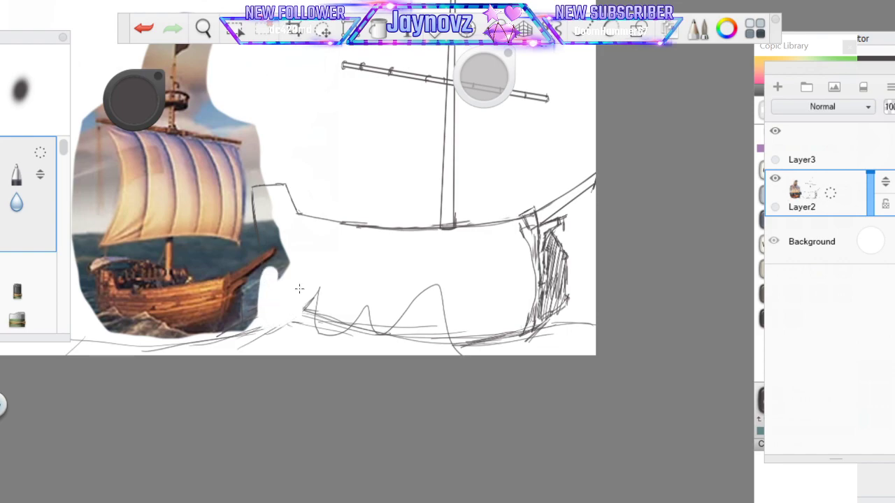
pyautogui.moveTo(264, 271); pyautogui.dragTo(270, 318)
pyautogui.moveTo(263, 273)
pyautogui.mouseDown()
pyautogui.moveTo(265, 319)
pyautogui.moveTo(286, 338)
pyautogui.moveTo(272, 327)
pyautogui.moveTo(300, 325)
pyautogui.mouseUp()
# Erase the bow's lower tip and sketch wave lines across the bow at water level out to the canvas edge
pyautogui.moveTo(300, 328)
pyautogui.mouseDown()
pyautogui.moveTo(279, 332)
pyautogui.moveTo(486, 332)
pyautogui.moveTo(526, 311)
pyautogui.moveTo(402, 333)
pyautogui.moveTo(560, 315)
pyautogui.moveTo(491, 338)
pyautogui.moveTo(545, 327)
pyautogui.moveTo(527, 336)
pyautogui.mouseUp()
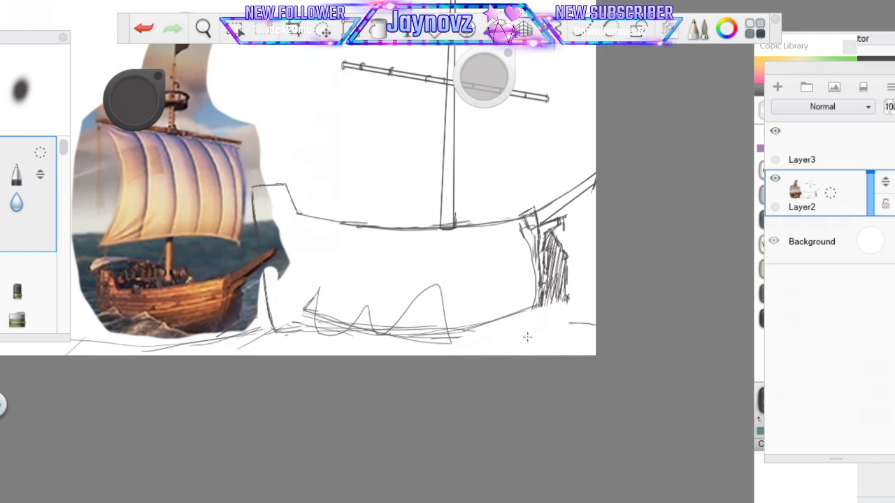
pyautogui.moveTo(467, 306)
pyautogui.mouseDown()
pyautogui.moveTo(463, 349)
pyautogui.moveTo(586, 306)
pyautogui.mouseUp()
pyautogui.moveTo(585, 306)
pyautogui.mouseDown()
pyautogui.moveTo(488, 332)
pyautogui.moveTo(594, 325)
pyautogui.moveTo(560, 301)
pyautogui.moveTo(552, 311)
pyautogui.moveTo(538, 307)
pyautogui.moveTo(549, 309)
pyautogui.mouseUp()
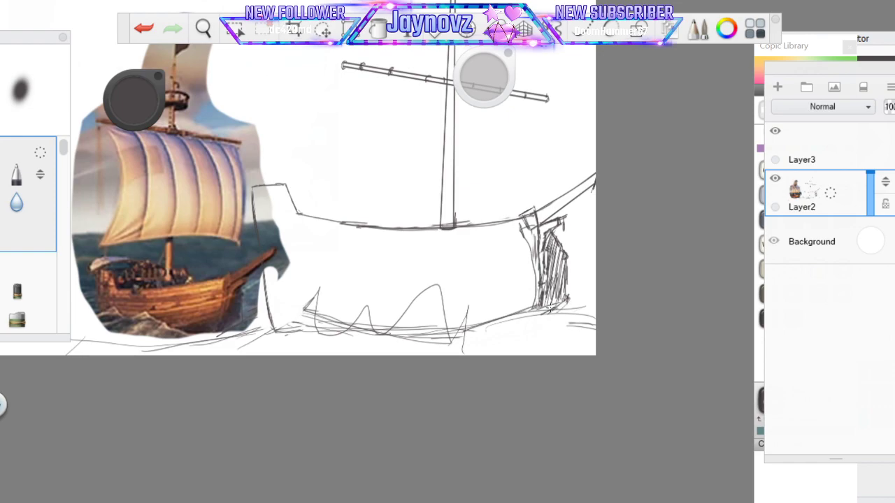
pyautogui.moveTo(489, 324); pyautogui.dragTo(593, 302)
# Erase the bowsprit lines and redraw them as two straight, steeper lines running off the canvas edge
pyautogui.moveTo(591, 167); pyautogui.dragTo(516, 218)
pyautogui.moveTo(516, 218); pyautogui.dragTo(592, 175)
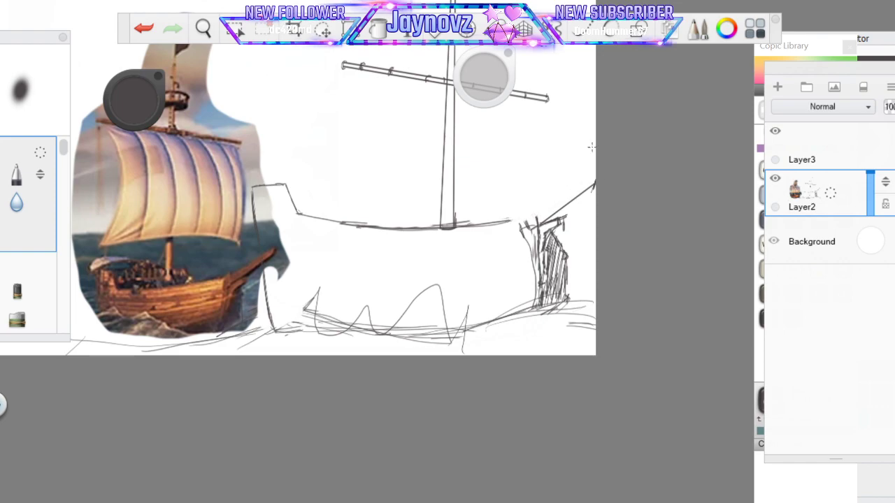
pyautogui.press('l')
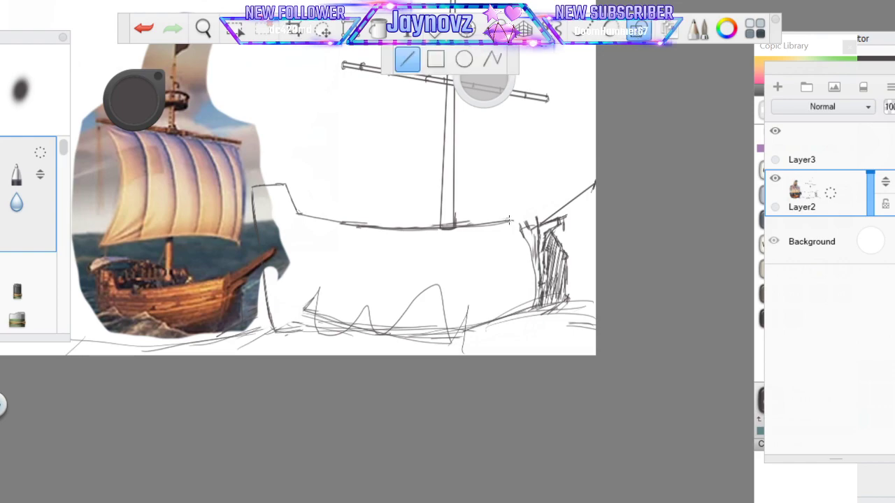
pyautogui.moveTo(559, 186); pyautogui.dragTo(625, 132)
pyautogui.moveTo(536, 220); pyautogui.dragTo(614, 151)
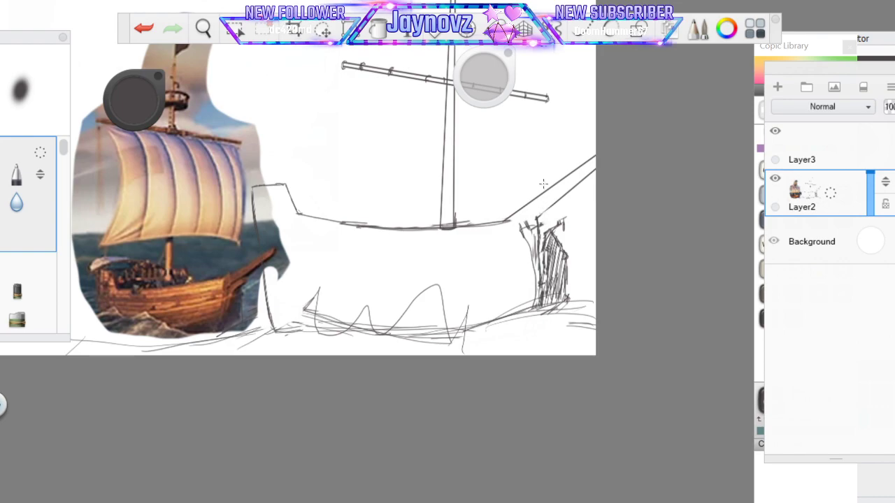
# Draw a small slanted beam with straight lines below the bowsprit and darken the bow's far side down to its bottom edge
pyautogui.click(637, 34)
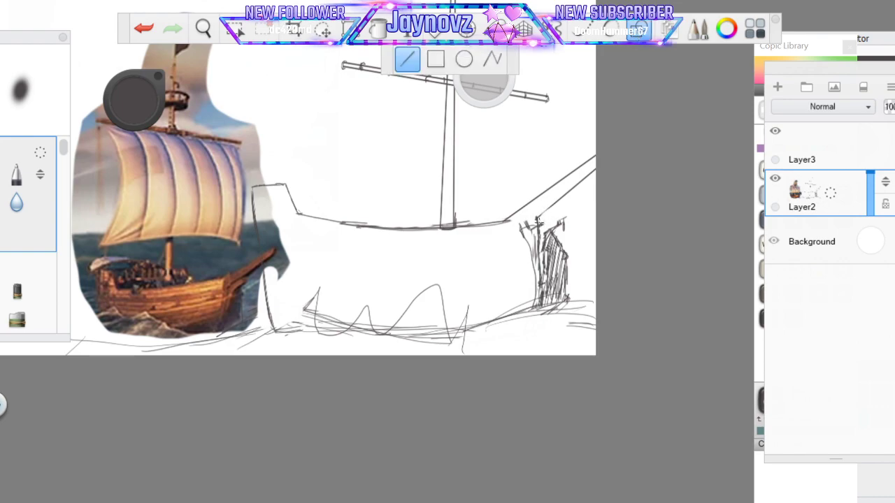
pyautogui.moveTo(536, 220)
pyautogui.mouseDown()
pyautogui.moveTo(564, 199)
pyautogui.moveTo(565, 212)
pyautogui.moveTo(542, 226)
pyautogui.moveTo(562, 207)
pyautogui.mouseUp()
pyautogui.press('Escape')
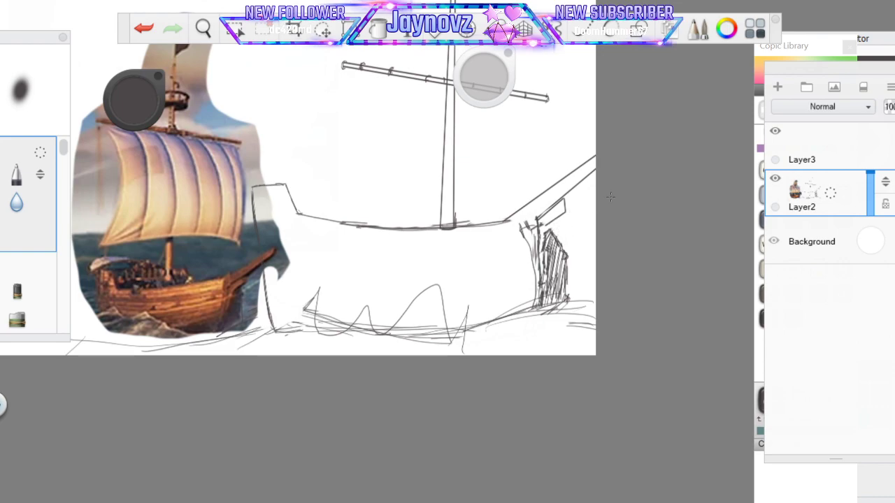
pyautogui.moveTo(550, 224)
pyautogui.mouseDown()
pyautogui.moveTo(542, 245)
pyautogui.moveTo(551, 227)
pyautogui.moveTo(549, 242)
pyautogui.moveTo(566, 259)
pyautogui.moveTo(566, 302)
pyautogui.moveTo(517, 325)
pyautogui.moveTo(523, 321)
pyautogui.mouseUp()
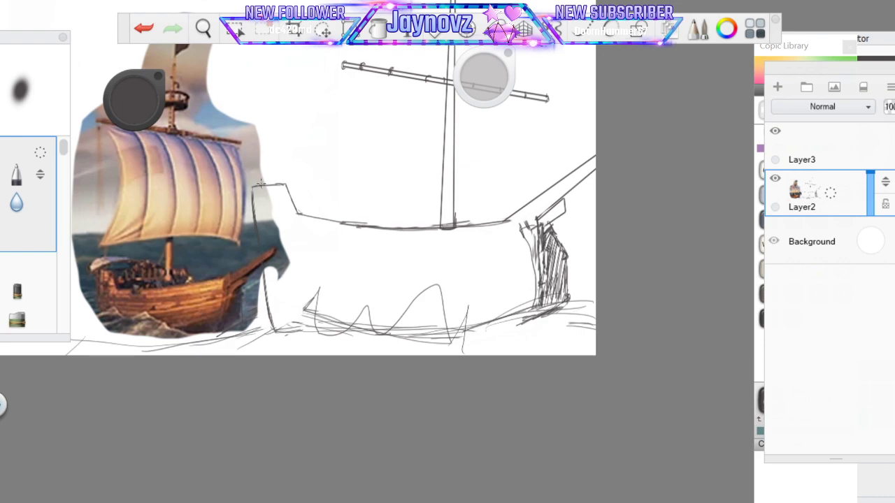
# Extend the raised stern's top edge towards the mast and add a short, dark slanted line at its end
pyautogui.moveTo(254, 186)
pyautogui.mouseDown()
pyautogui.moveTo(304, 178)
pyautogui.moveTo(323, 191)
pyautogui.moveTo(323, 181)
pyautogui.mouseUp()
pyautogui.moveTo(268, 185)
pyautogui.mouseDown()
pyautogui.moveTo(253, 185)
pyautogui.moveTo(340, 180)
pyautogui.moveTo(355, 208)
pyautogui.mouseUp()
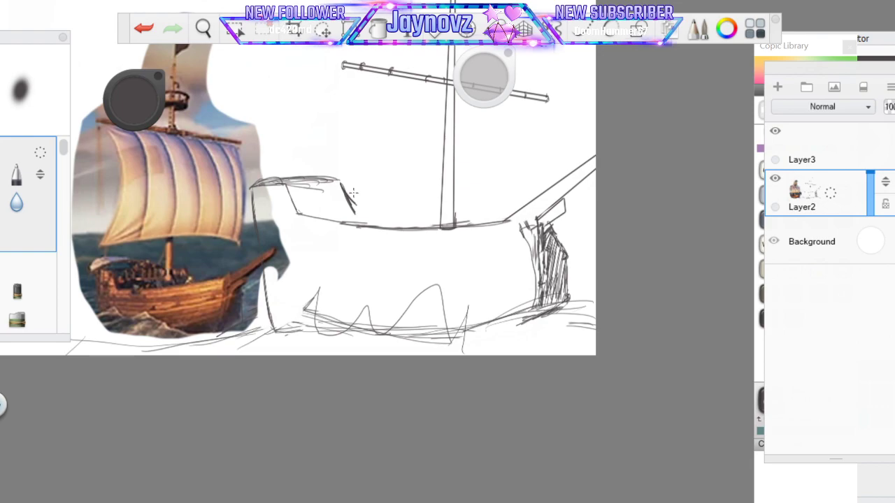
pyautogui.moveTo(299, 187)
pyautogui.mouseDown()
pyautogui.moveTo(289, 186)
pyautogui.moveTo(316, 179)
pyautogui.moveTo(308, 184)
pyautogui.mouseUp()
# Sketch an arched canopy over the raised stern with overlapping curved strokes drooping at both ends
pyautogui.moveTo(260, 179)
pyautogui.mouseDown()
pyautogui.moveTo(247, 218)
pyautogui.moveTo(253, 185)
pyautogui.moveTo(358, 172)
pyautogui.mouseUp()
pyautogui.moveTo(248, 187)
pyautogui.mouseDown()
pyautogui.moveTo(277, 165)
pyautogui.moveTo(337, 163)
pyautogui.moveTo(363, 171)
pyautogui.mouseUp()
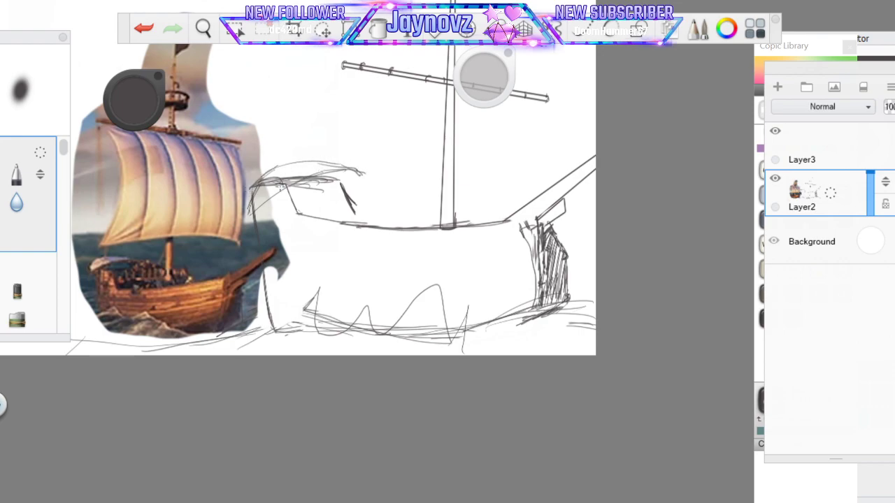
pyautogui.moveTo(280, 185)
pyautogui.mouseDown()
pyautogui.moveTo(249, 213)
pyautogui.moveTo(275, 193)
pyautogui.moveTo(355, 168)
pyautogui.mouseUp()
pyautogui.moveTo(260, 183)
pyautogui.mouseDown()
pyautogui.moveTo(290, 162)
pyautogui.moveTo(368, 165)
pyautogui.moveTo(356, 174)
pyautogui.moveTo(370, 185)
pyautogui.mouseUp()
pyautogui.moveTo(255, 211)
pyautogui.mouseDown()
pyautogui.moveTo(355, 170)
pyautogui.moveTo(367, 180)
pyautogui.mouseUp()
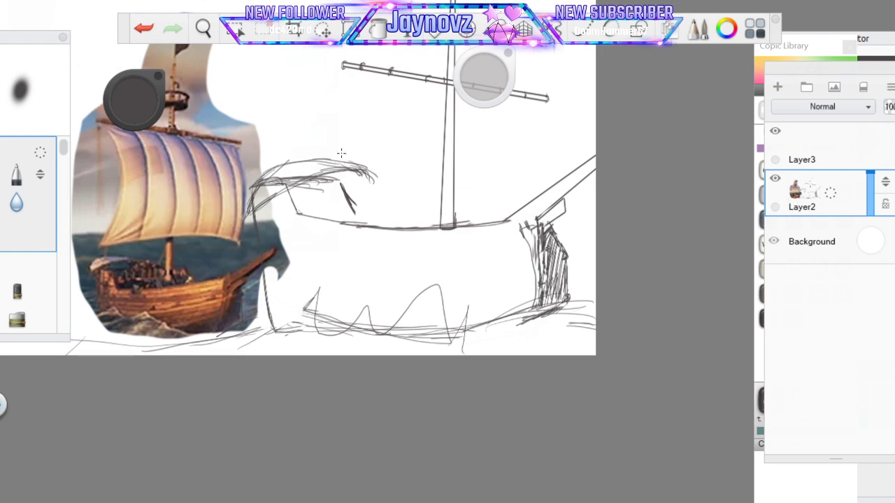
pyautogui.hotkey('ctrl', 'z')
pyautogui.moveTo(337, 162); pyautogui.dragTo(371, 181)
# Sketch a hull band below the upper curve from stern to bow, with a thickened slanted edge at the stern
pyautogui.moveTo(284, 188)
pyautogui.mouseDown()
pyautogui.moveTo(304, 254)
pyautogui.moveTo(327, 246)
pyautogui.moveTo(297, 229)
pyautogui.moveTo(370, 242)
pyautogui.moveTo(333, 234)
pyautogui.moveTo(528, 234)
pyautogui.mouseUp()
pyautogui.moveTo(286, 197)
pyautogui.mouseDown()
pyautogui.moveTo(294, 234)
pyautogui.moveTo(391, 250)
pyautogui.moveTo(531, 236)
pyautogui.mouseUp()
pyautogui.moveTo(293, 215)
pyautogui.mouseDown()
pyautogui.moveTo(302, 248)
pyautogui.moveTo(496, 244)
pyautogui.moveTo(524, 234)
pyautogui.moveTo(421, 248)
pyautogui.mouseUp()
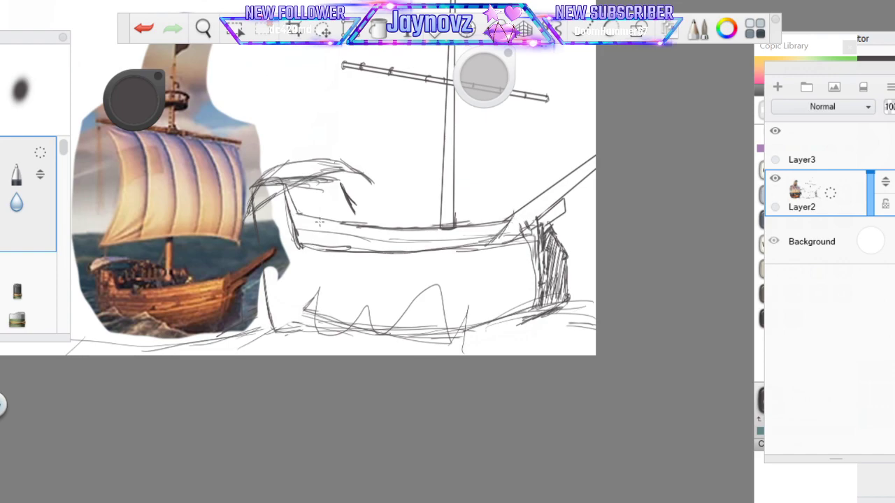
# Erase the front of the hull band and redraw its lower edge as one curve rising from the stern to the bowsprit's base
pyautogui.moveTo(309, 233)
pyautogui.mouseDown()
pyautogui.moveTo(510, 230)
pyautogui.moveTo(504, 243)
pyautogui.mouseUp()
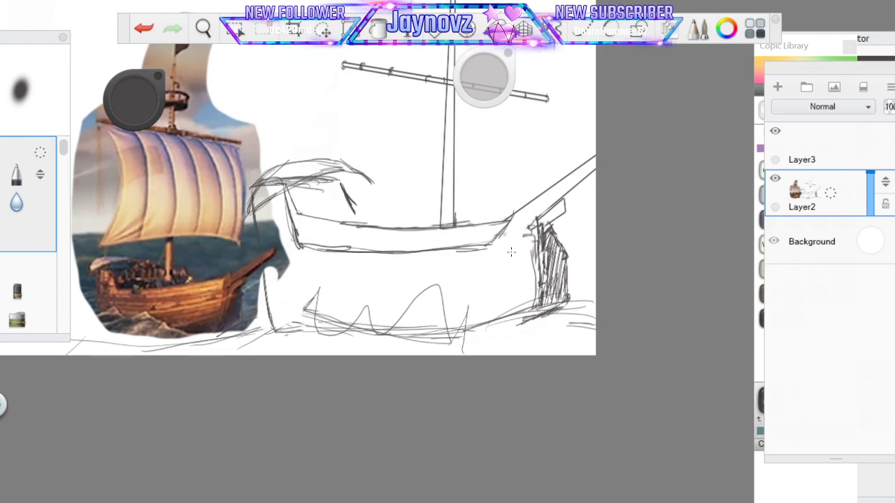
pyautogui.moveTo(502, 248)
pyautogui.mouseDown()
pyautogui.moveTo(489, 240)
pyautogui.moveTo(499, 233)
pyautogui.moveTo(442, 236)
pyautogui.mouseUp()
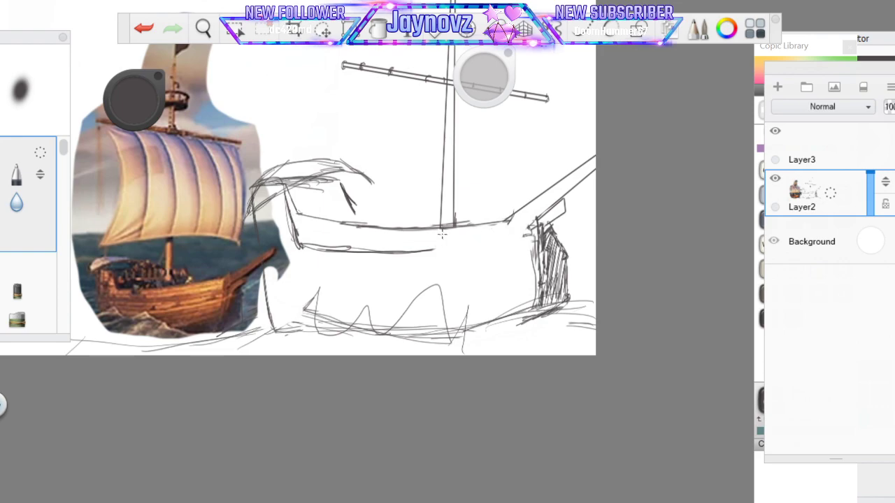
pyautogui.moveTo(390, 252); pyautogui.dragTo(508, 220)
pyautogui.moveTo(440, 252); pyautogui.dragTo(412, 251)
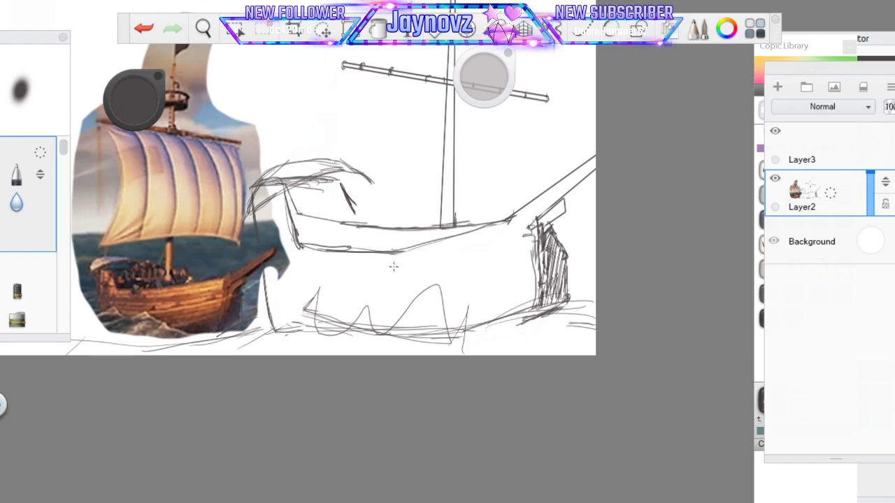
pyautogui.moveTo(296, 243)
pyautogui.mouseDown()
pyautogui.moveTo(438, 246)
pyautogui.moveTo(521, 219)
pyautogui.moveTo(512, 225)
pyautogui.mouseUp()
pyautogui.moveTo(419, 248)
pyautogui.mouseDown()
pyautogui.moveTo(474, 243)
pyautogui.moveTo(425, 247)
pyautogui.moveTo(512, 211)
pyautogui.mouseUp()
pyautogui.moveTo(360, 248)
pyautogui.mouseDown()
pyautogui.moveTo(461, 233)
pyautogui.moveTo(529, 204)
pyautogui.mouseUp()
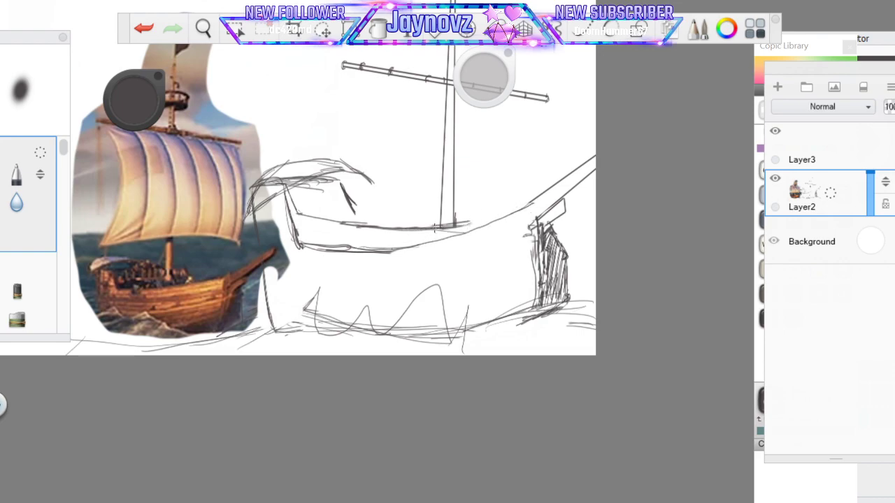
# Rework the mast's foot by extending its edges down into the hull and redrawing the deck line on both sides
pyautogui.moveTo(479, 218)
pyautogui.mouseDown()
pyautogui.moveTo(434, 230)
pyautogui.moveTo(472, 222)
pyautogui.mouseUp()
pyautogui.moveTo(440, 210)
pyautogui.mouseDown()
pyautogui.moveTo(441, 241)
pyautogui.moveTo(457, 222)
pyautogui.moveTo(457, 236)
pyautogui.mouseUp()
pyautogui.moveTo(390, 230)
pyautogui.mouseDown()
pyautogui.moveTo(434, 235)
pyautogui.moveTo(415, 228)
pyautogui.moveTo(442, 228)
pyautogui.mouseUp()
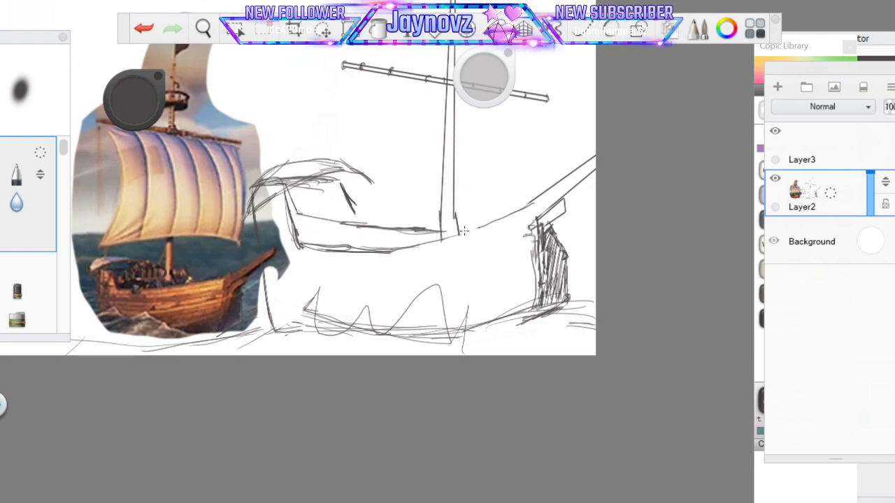
pyautogui.moveTo(461, 227); pyautogui.dragTo(485, 223)
# Sketch short slanted strokes beneath the bowsprit's base to join the hull's rim to the shaded bow
pyautogui.moveTo(515, 214)
pyautogui.mouseDown()
pyautogui.moveTo(532, 203)
pyautogui.moveTo(523, 244)
pyautogui.mouseUp()
pyautogui.moveTo(532, 201); pyautogui.dragTo(535, 268)
pyautogui.moveTo(521, 225); pyautogui.dragTo(536, 271)
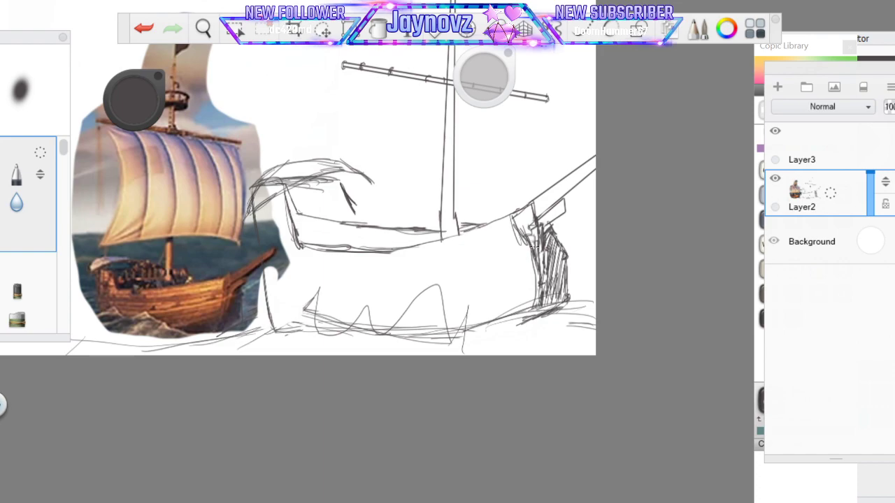
# Turn on Steady Stroke for smoother curves
pyautogui.click(204, 28)
pyautogui.moveTo(377, 257); pyautogui.dragTo(421, 337)
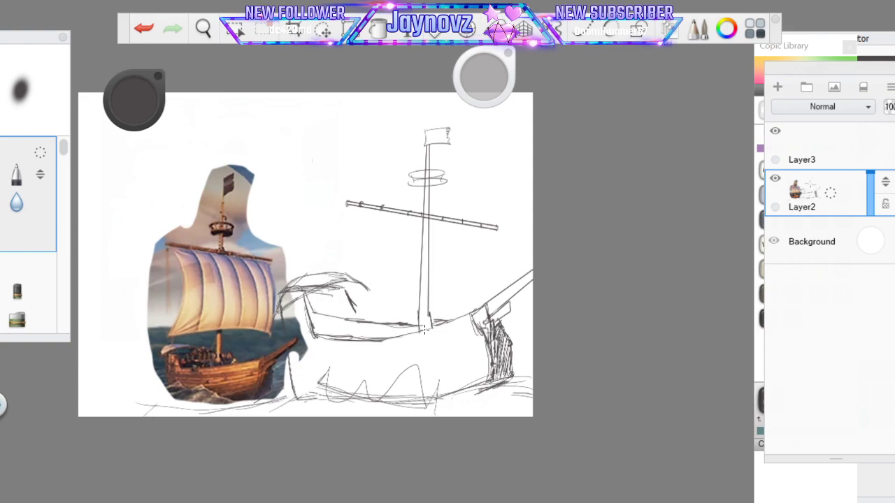
pyautogui.click(582, 31)
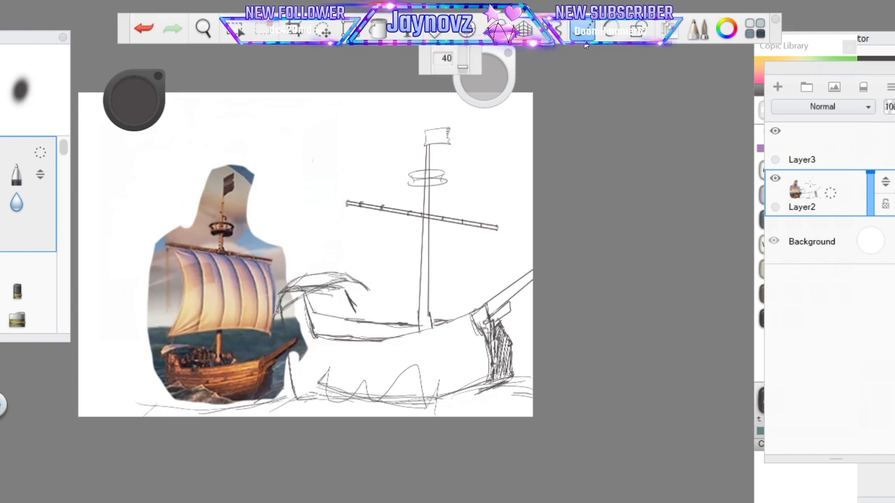
pyautogui.moveTo(358, 207)
pyautogui.mouseDown()
pyautogui.moveTo(375, 267)
pyautogui.moveTo(350, 325)
pyautogui.moveTo(387, 311)
pyautogui.moveTo(488, 304)
pyautogui.mouseUp()
pyautogui.moveTo(504, 307); pyautogui.dragTo(507, 316)
pyautogui.moveTo(492, 223); pyautogui.dragTo(495, 232)
pyautogui.moveTo(493, 269); pyautogui.dragTo(485, 303)
pyautogui.click(147, 29)
pyautogui.click(154, 32)
pyautogui.click(152, 34)
# Draw the sail's two curved side edges and its bottom edge below the yard, and erase the mast section behind it
pyautogui.moveTo(349, 205)
pyautogui.mouseDown()
pyautogui.moveTo(371, 266)
pyautogui.moveTo(362, 307)
pyautogui.moveTo(330, 332)
pyautogui.moveTo(314, 328)
pyautogui.moveTo(492, 316)
pyautogui.mouseUp()
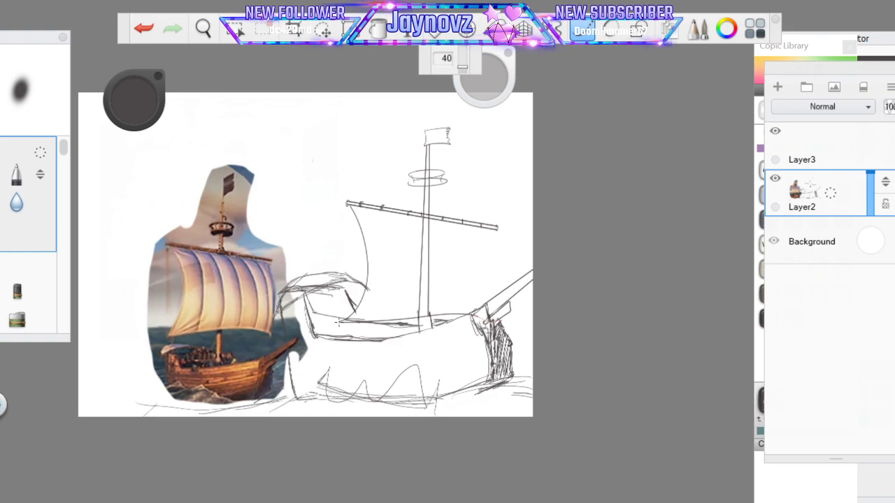
pyautogui.moveTo(490, 233)
pyautogui.mouseDown()
pyautogui.moveTo(485, 302)
pyautogui.moveTo(468, 334)
pyautogui.mouseUp()
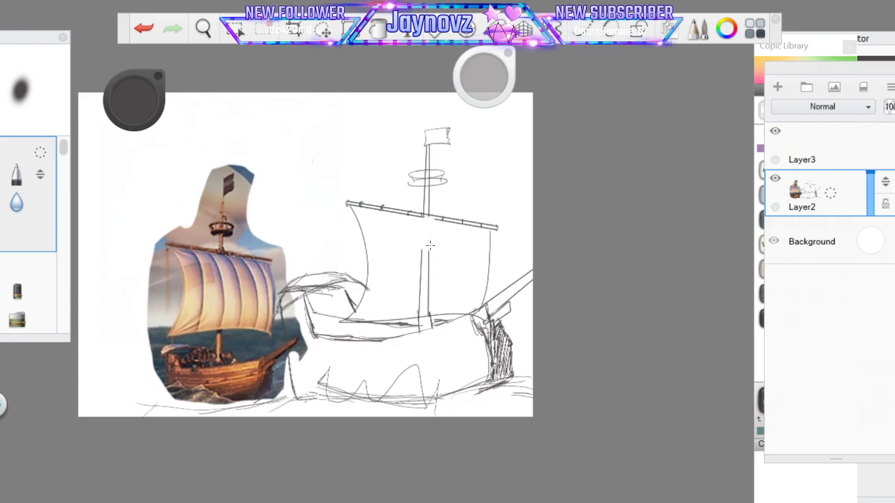
pyautogui.moveTo(430, 245); pyautogui.dragTo(425, 297)
# Draw four curved vertical seams down the sail from the yard with Steady Stroke on
pyautogui.click(582, 30)
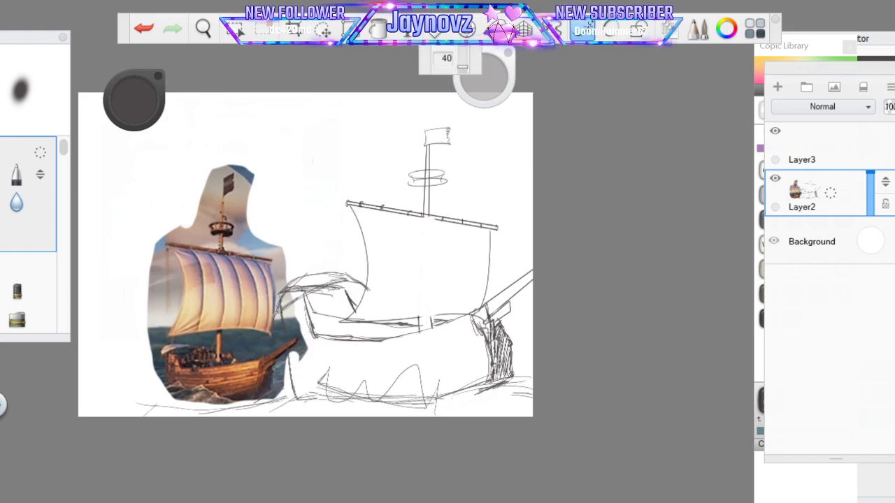
pyautogui.moveTo(381, 209)
pyautogui.mouseDown()
pyautogui.moveTo(388, 239)
pyautogui.moveTo(387, 318)
pyautogui.mouseUp()
pyautogui.moveTo(415, 217); pyautogui.dragTo(419, 328)
pyautogui.moveTo(448, 221)
pyautogui.mouseDown()
pyautogui.moveTo(461, 285)
pyautogui.moveTo(447, 341)
pyautogui.mouseUp()
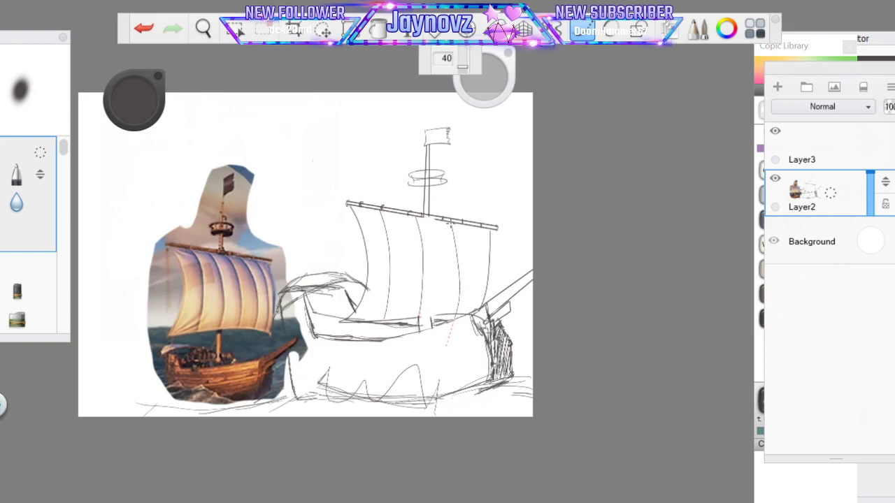
pyautogui.moveTo(478, 228); pyautogui.dragTo(472, 323)
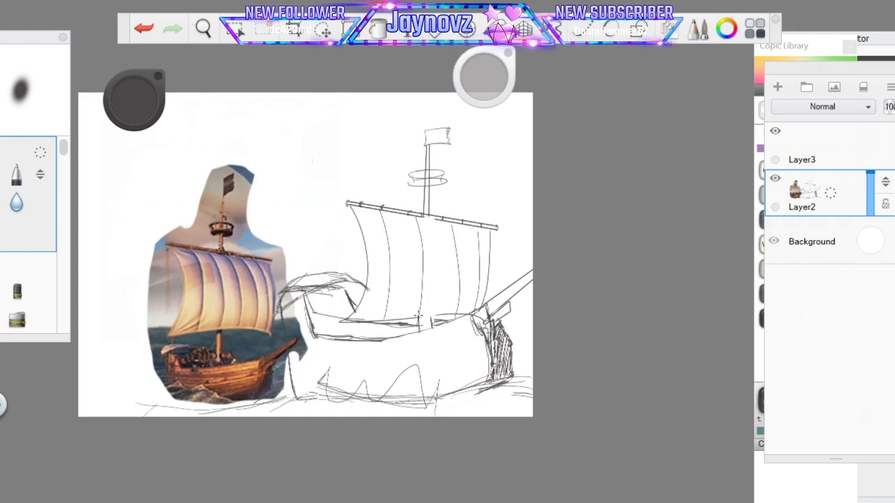
# Redraw the short mast section below the sail and fill the flag with diagonal hatching
pyautogui.moveTo(418, 329)
pyautogui.mouseDown()
pyautogui.moveTo(433, 327)
pyautogui.moveTo(419, 331)
pyautogui.mouseUp()
pyautogui.moveTo(423, 315); pyautogui.dragTo(422, 329)
pyautogui.moveTo(427, 137); pyautogui.dragTo(451, 135)
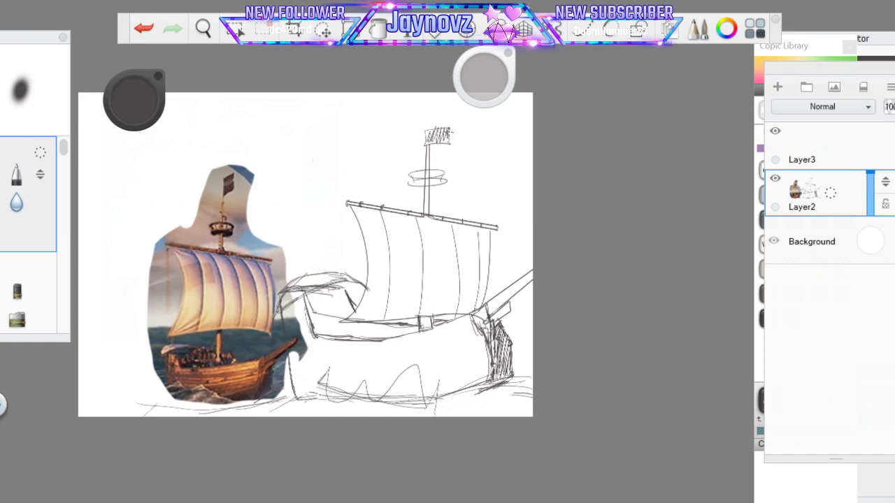
# Draw curved plank lines along the hull and a short line under the stern canopy using Steady Stroke, and turn it off
pyautogui.click(593, 32)
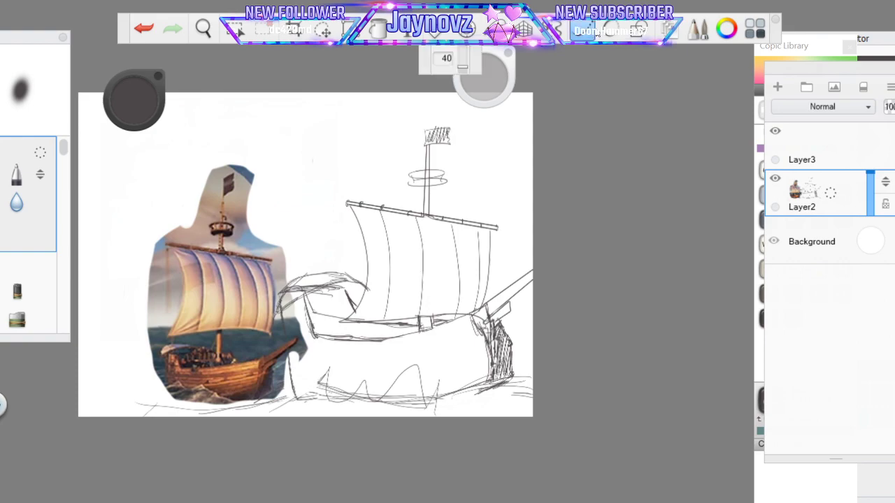
pyautogui.moveTo(312, 346)
pyautogui.mouseDown()
pyautogui.moveTo(435, 333)
pyautogui.moveTo(477, 316)
pyautogui.moveTo(390, 359)
pyautogui.moveTo(492, 331)
pyautogui.mouseUp()
pyautogui.moveTo(323, 370)
pyautogui.mouseDown()
pyautogui.moveTo(419, 362)
pyautogui.moveTo(485, 343)
pyautogui.moveTo(474, 358)
pyautogui.mouseUp()
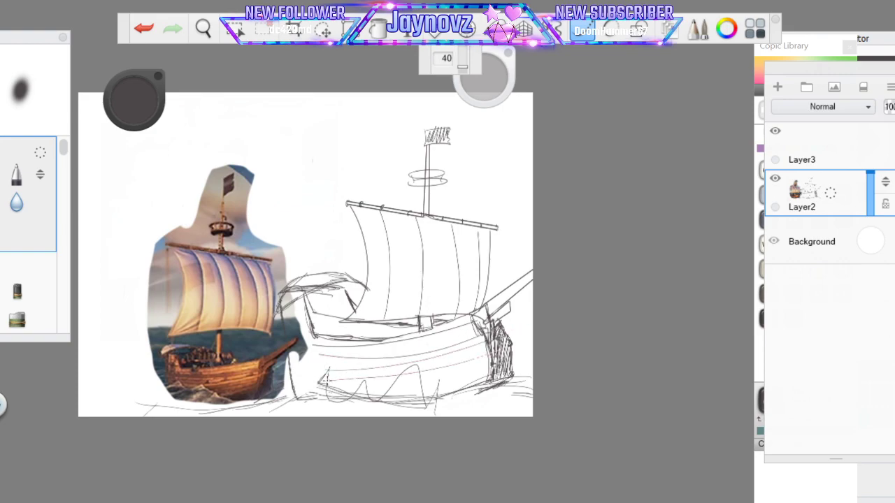
pyautogui.moveTo(351, 386); pyautogui.dragTo(468, 372)
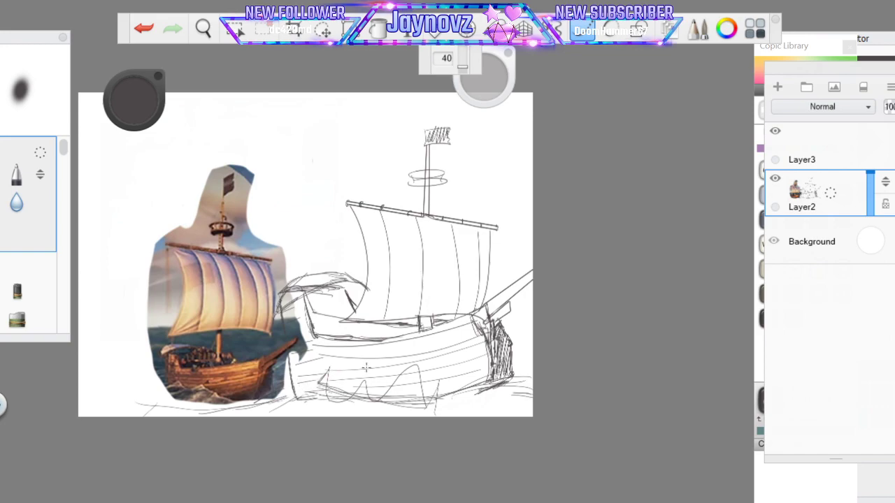
pyautogui.moveTo(316, 348); pyautogui.dragTo(485, 329)
pyautogui.moveTo(355, 296); pyautogui.dragTo(321, 305)
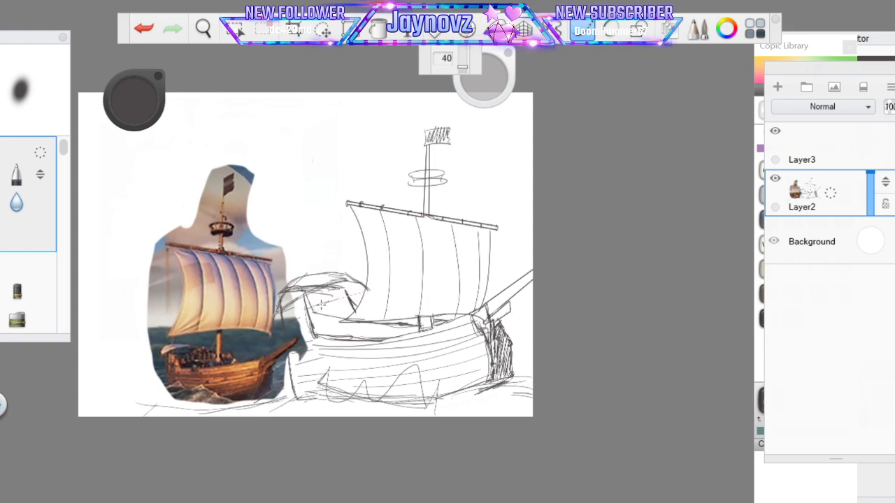
pyautogui.click(587, 28)
# Sample the cream colour RGB 236, 213, 174 from the sail in the reference picture
pyautogui.click(204, 28)
pyautogui.moveTo(344, 323); pyautogui.dragTo(418, 275)
pyautogui.moveTo(457, 317); pyautogui.dragTo(439, 352)
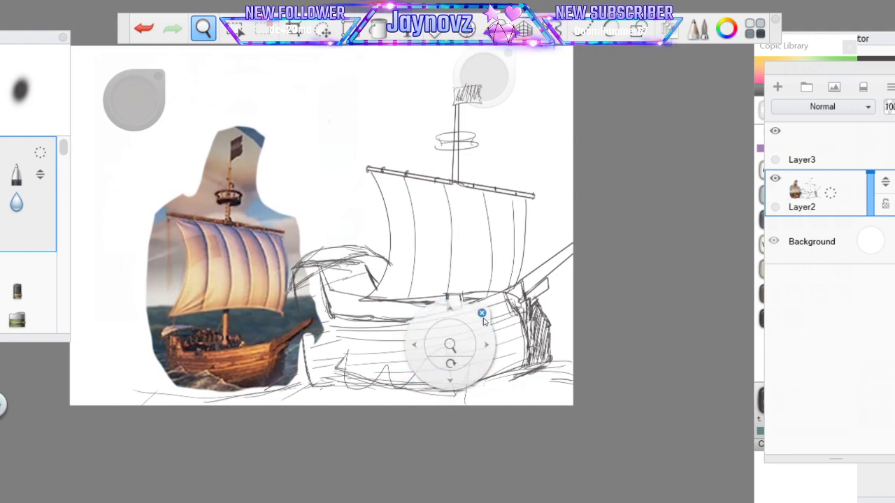
pyautogui.click(481, 314)
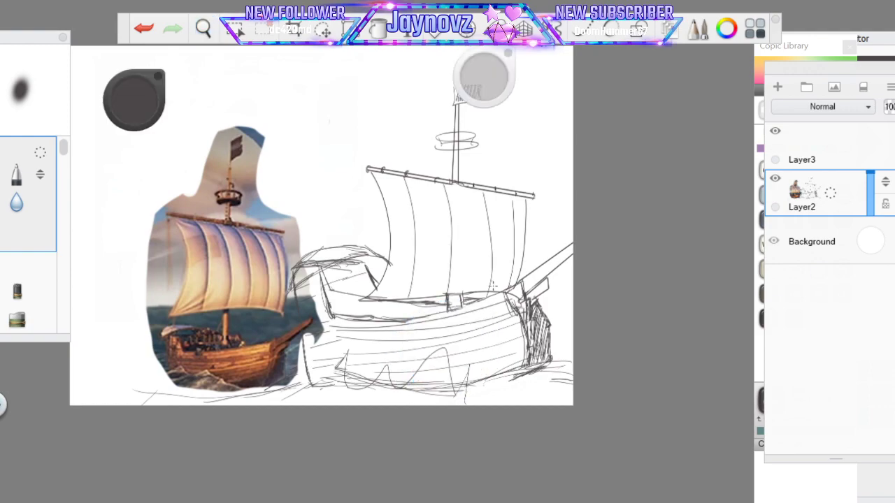
pyautogui.click(817, 59)
pyautogui.click(875, 47)
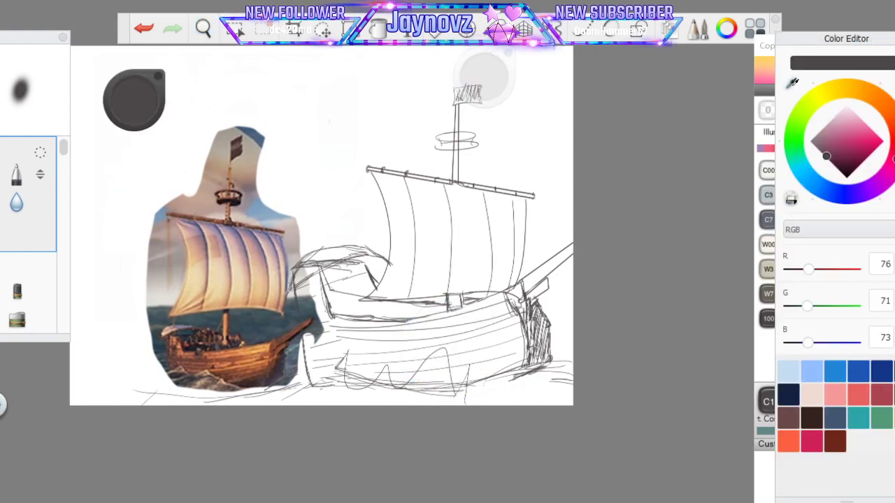
pyautogui.click(793, 82)
pyautogui.click(244, 280)
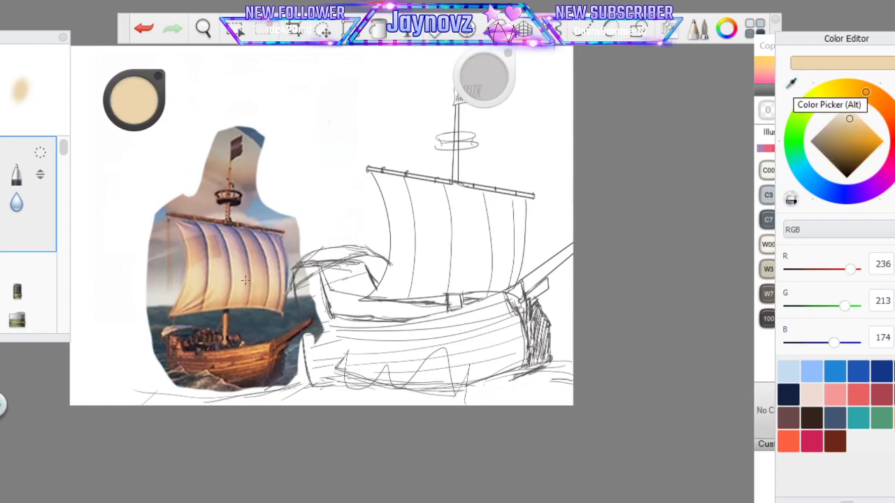
# Choose the Paintbrush from the Basic set and paint a small cream swatch in the empty area above the sketched sail
pyautogui.click(47, 49)
pyautogui.click(68, 233)
pyautogui.moveTo(350, 95); pyautogui.dragTo(355, 98)
pyautogui.moveTo(489, 83); pyautogui.dragTo(500, 79)
pyautogui.press('r')
pyautogui.click(765, 131)
pyautogui.click(443, 31)
pyautogui.moveTo(362, 99); pyautogui.dragTo(360, 99)
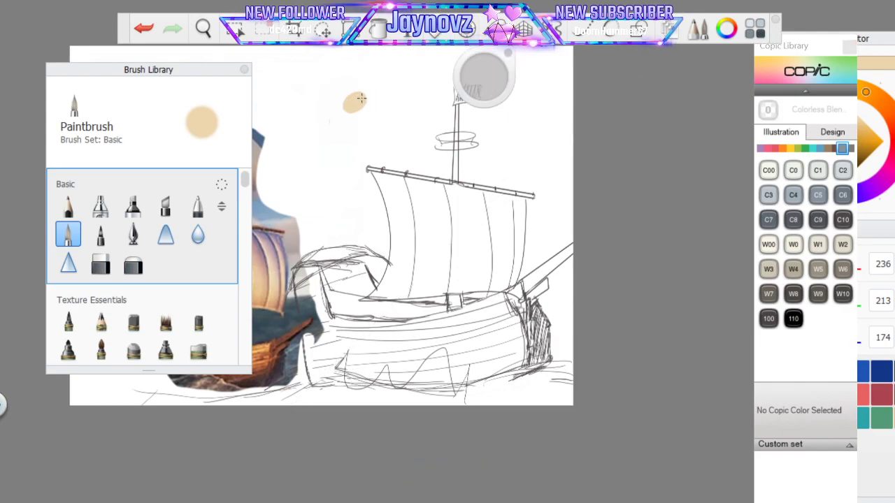
# Move the palettes aside and paint two swatches beside the cream one: RGB 240, 186, 104 from the reference ship and RGB 234, 158, 42
pyautogui.moveTo(210, 70); pyautogui.dragTo(119, 77)
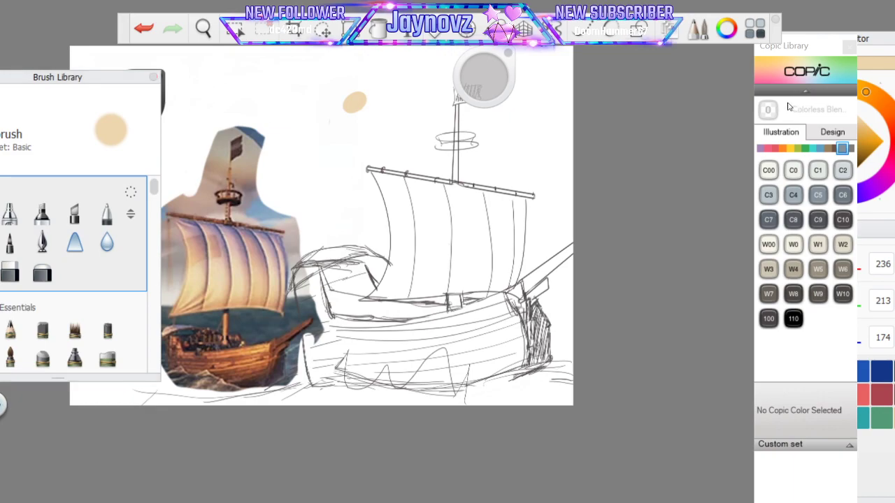
pyautogui.moveTo(819, 54); pyautogui.dragTo(744, 79)
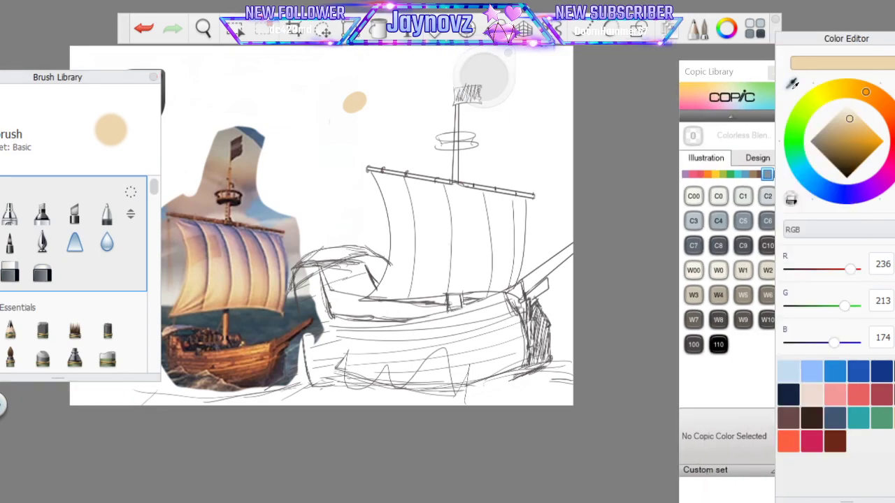
pyautogui.click(258, 348)
pyautogui.moveTo(380, 107); pyautogui.dragTo(382, 102)
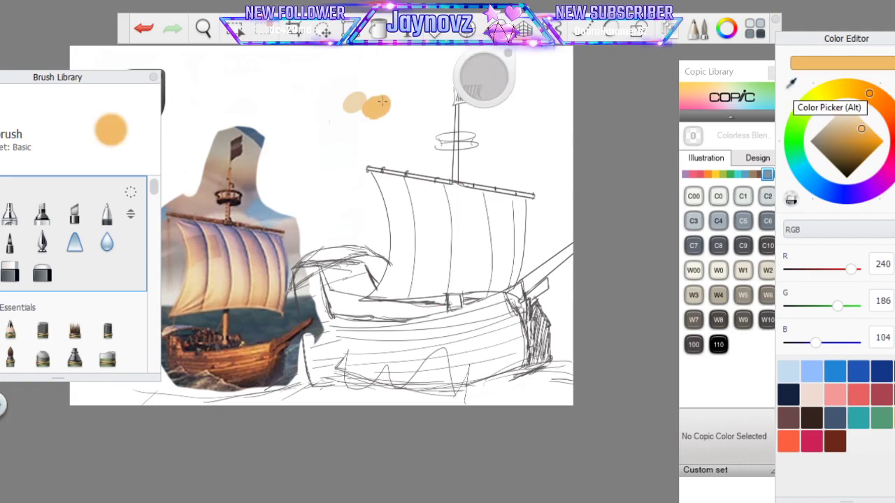
pyautogui.moveTo(164, 97)
pyautogui.mouseDown()
pyautogui.moveTo(221, 82)
pyautogui.moveTo(201, 87)
pyautogui.mouseUp()
pyautogui.moveTo(367, 124)
pyautogui.mouseDown()
pyautogui.moveTo(359, 134)
pyautogui.moveTo(372, 128)
pyautogui.mouseUp()
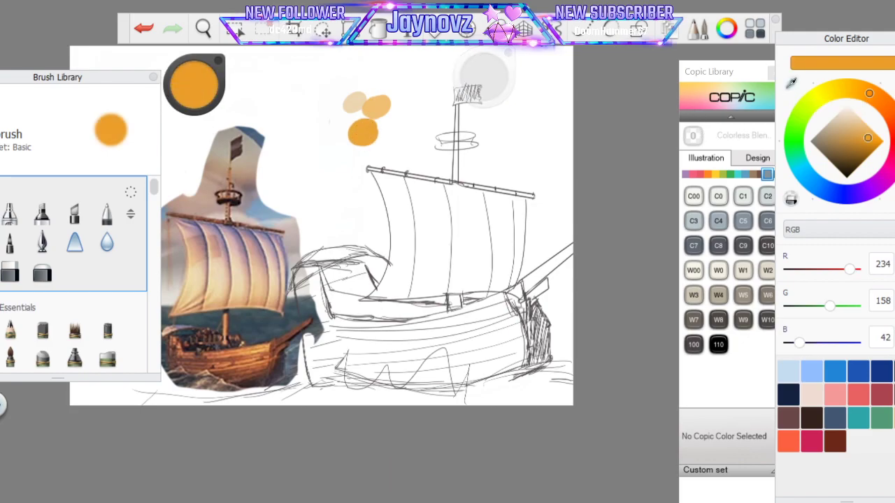
# Sample dark brown from the reference flag and reddish brown from the reference hull, and paint a swatch of each beside the cream one
pyautogui.click(235, 147)
pyautogui.moveTo(328, 104)
pyautogui.mouseDown()
pyautogui.moveTo(320, 129)
pyautogui.moveTo(334, 120)
pyautogui.mouseUp()
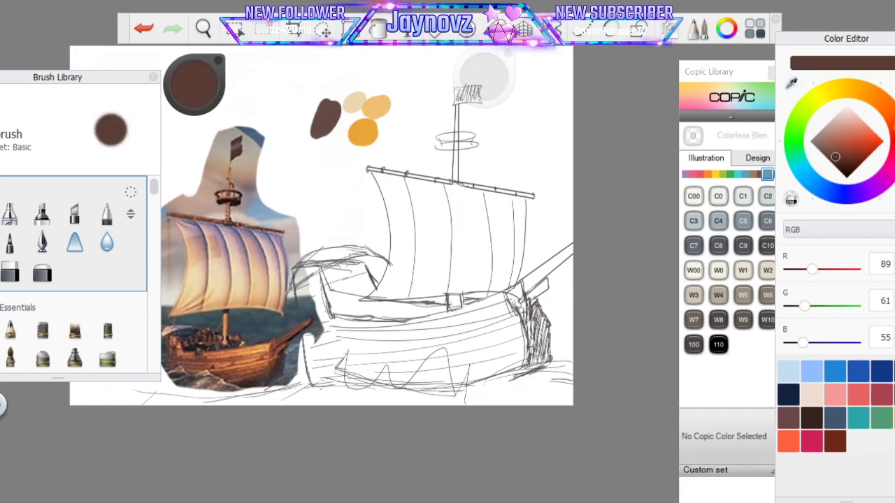
pyautogui.click(791, 83)
pyautogui.click(251, 353)
pyautogui.moveTo(337, 83); pyautogui.dragTo(340, 92)
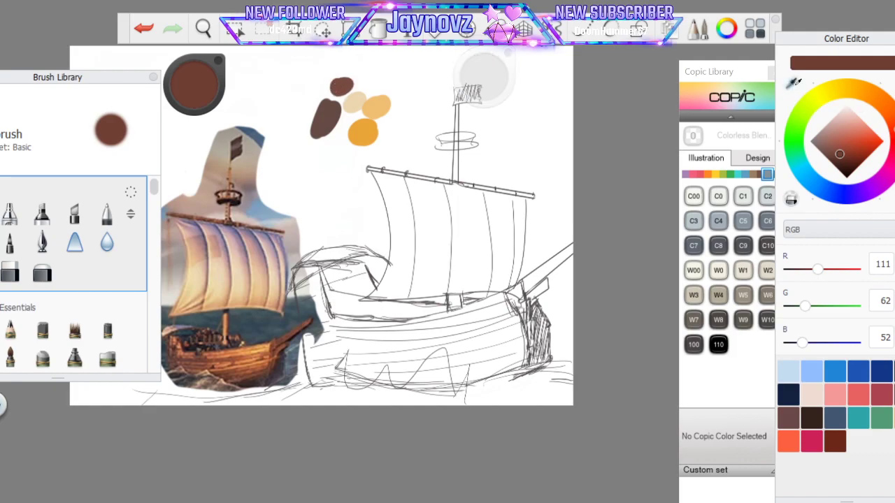
# Sample the reference picture's sea colour and paint overlapping blue swatches above the picture, brightening the blue to RGB 63, 124, 155
pyautogui.click(297, 318)
pyautogui.moveTo(257, 88); pyautogui.dragTo(271, 77)
pyautogui.moveTo(203, 91); pyautogui.dragTo(199, 83)
pyautogui.moveTo(262, 64)
pyautogui.mouseDown()
pyautogui.moveTo(244, 81)
pyautogui.moveTo(201, 82)
pyautogui.moveTo(272, 105)
pyautogui.mouseUp()
pyautogui.moveTo(203, 86); pyautogui.dragTo(203, 82)
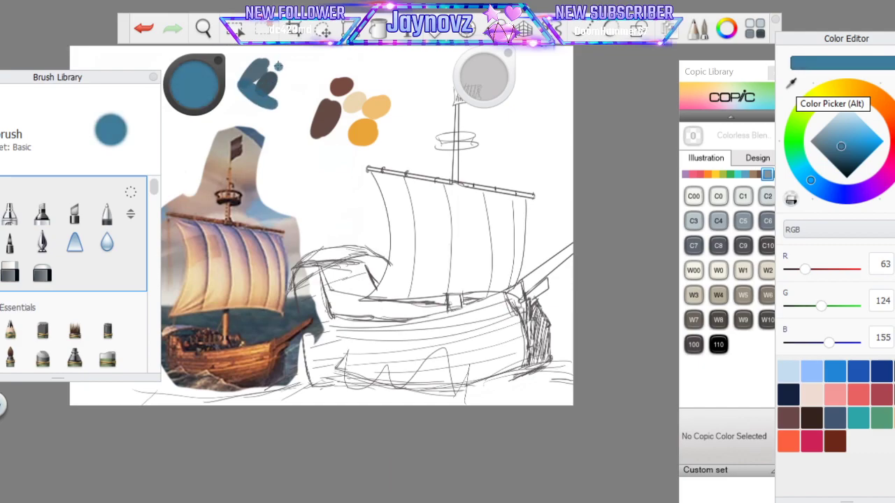
pyautogui.moveTo(276, 53); pyautogui.dragTo(281, 89)
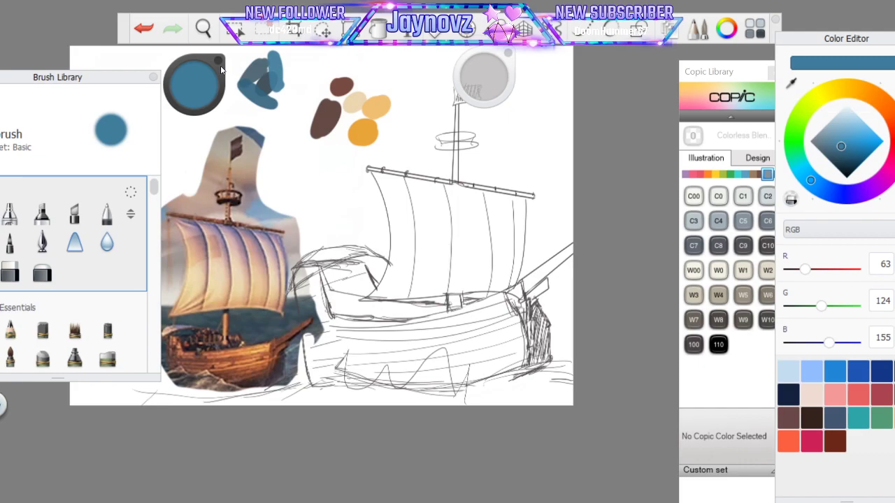
# Rearrange the brush and colour palettes and place Layer3 beneath Layer2 as the active layer
pyautogui.moveTo(118, 79)
pyautogui.mouseDown()
pyautogui.moveTo(154, 23)
pyautogui.moveTo(165, 31)
pyautogui.mouseUp()
pyautogui.moveTo(832, 44); pyautogui.dragTo(726, 33)
pyautogui.click(857, 80)
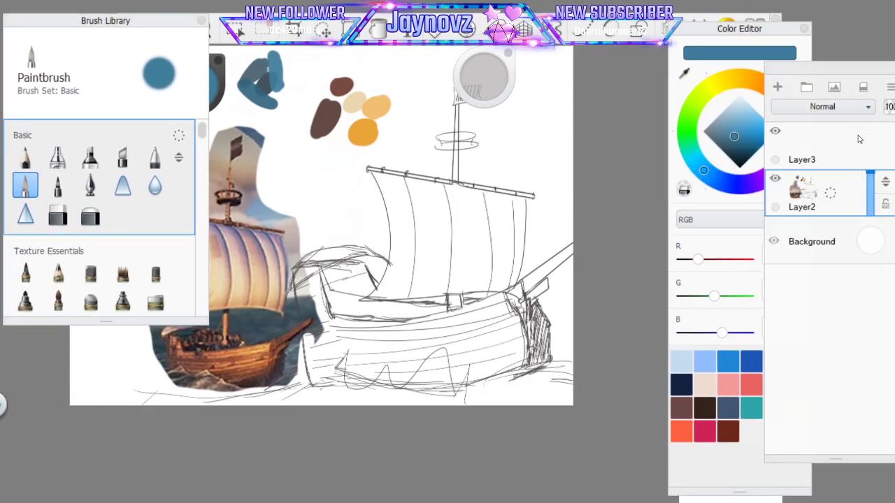
pyautogui.moveTo(882, 189); pyautogui.dragTo(882, 138)
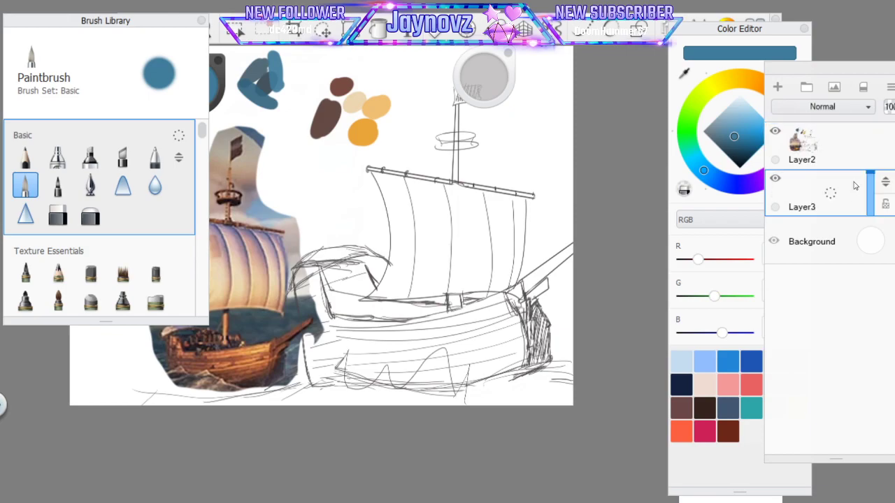
# Choose the Bleeding Watercolor brush from the Artist set and paint a pale blue test patch on Layer3 below the colour swatches
pyautogui.moveTo(201, 131)
pyautogui.mouseDown()
pyautogui.moveTo(194, 275)
pyautogui.moveTo(192, 244)
pyautogui.mouseUp()
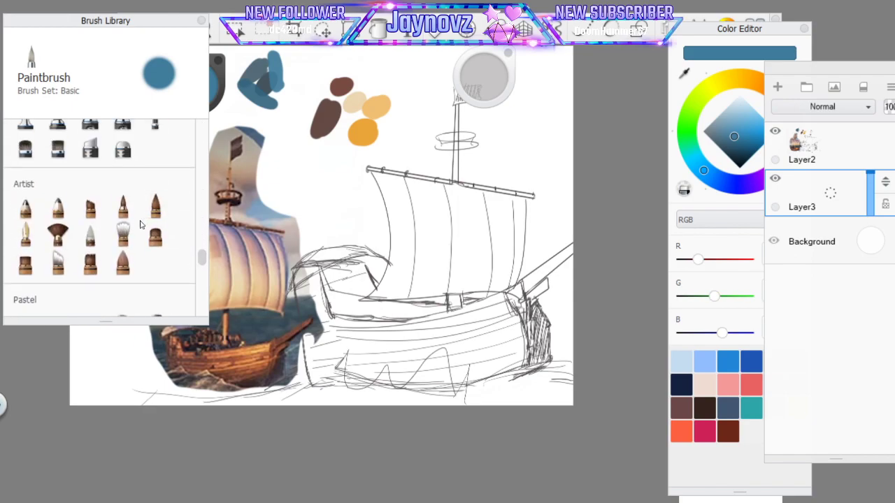
pyautogui.click(129, 230)
pyautogui.click(91, 235)
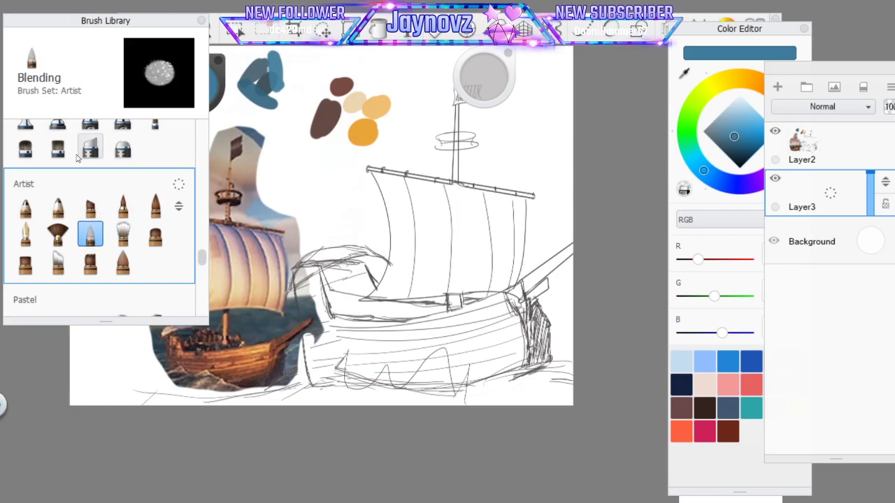
pyautogui.click(58, 262)
pyautogui.click(85, 260)
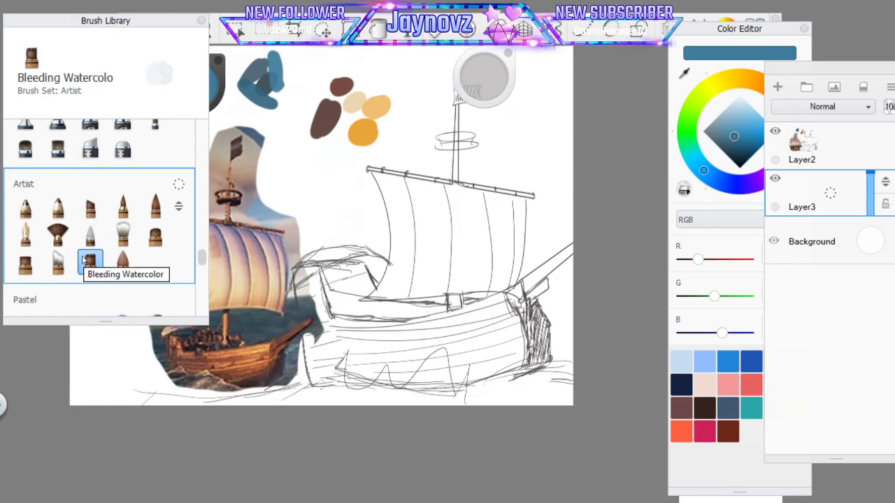
pyautogui.click(155, 237)
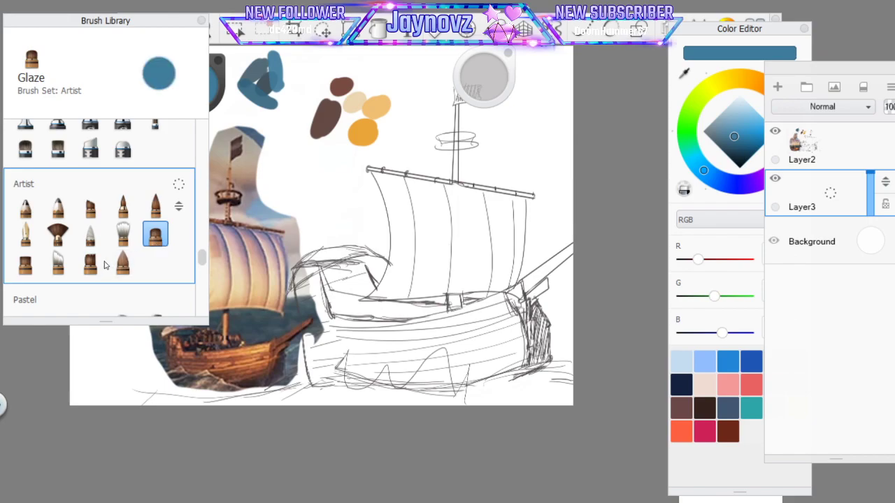
pyautogui.click(91, 262)
pyautogui.click(25, 262)
pyautogui.click(91, 262)
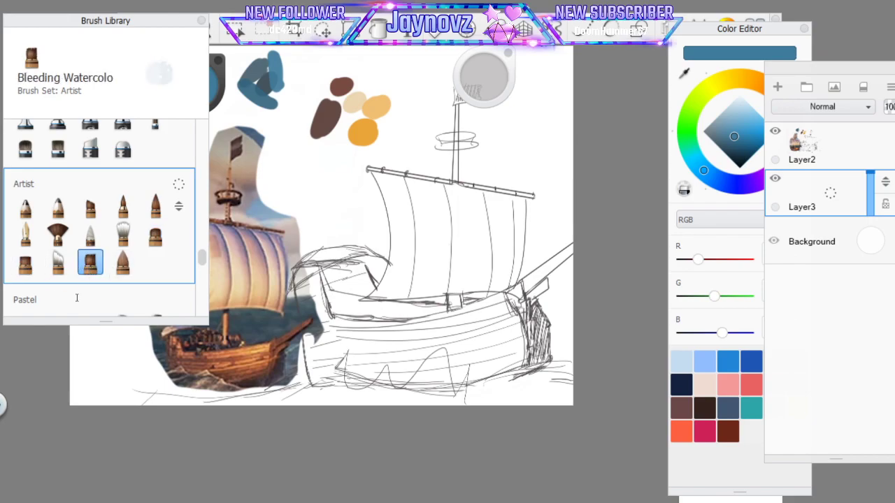
pyautogui.moveTo(335, 186); pyautogui.dragTo(337, 172)
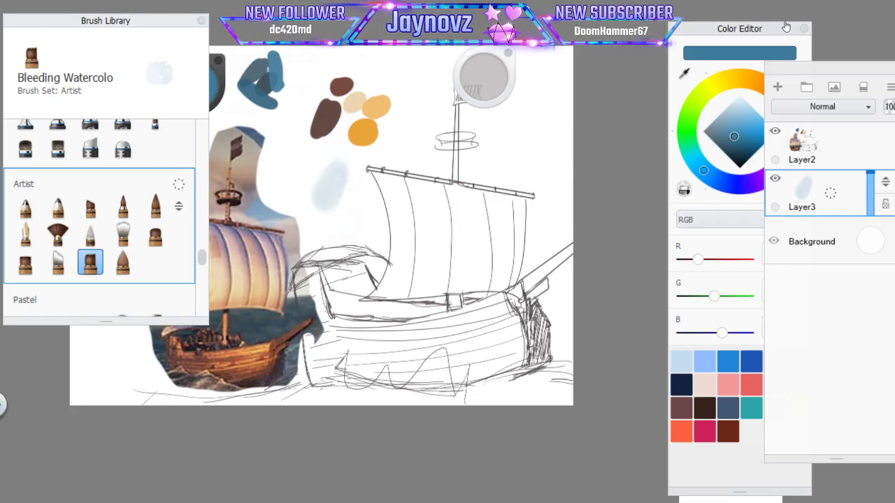
# Show the toolbar again and move it and the brush library aside to uncover the reference ship and blue swatches
pyautogui.moveTo(156, 24); pyautogui.dragTo(170, 49)
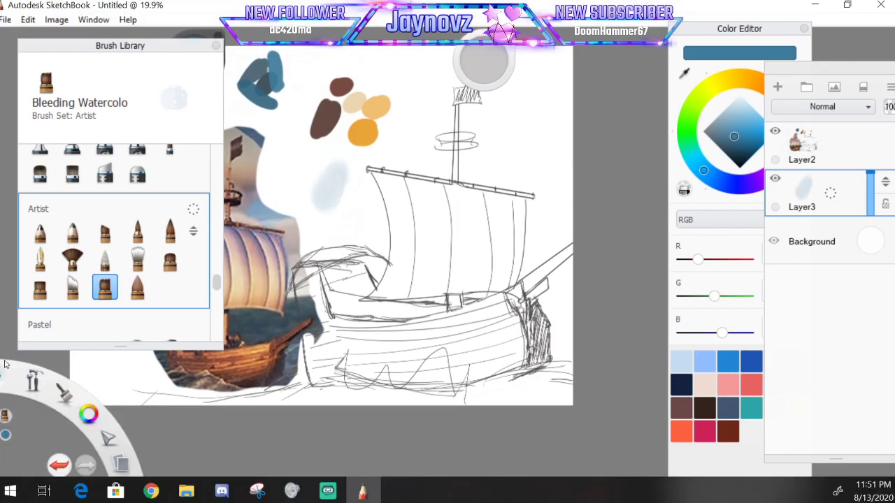
pyautogui.click(93, 20)
pyautogui.click(148, 38)
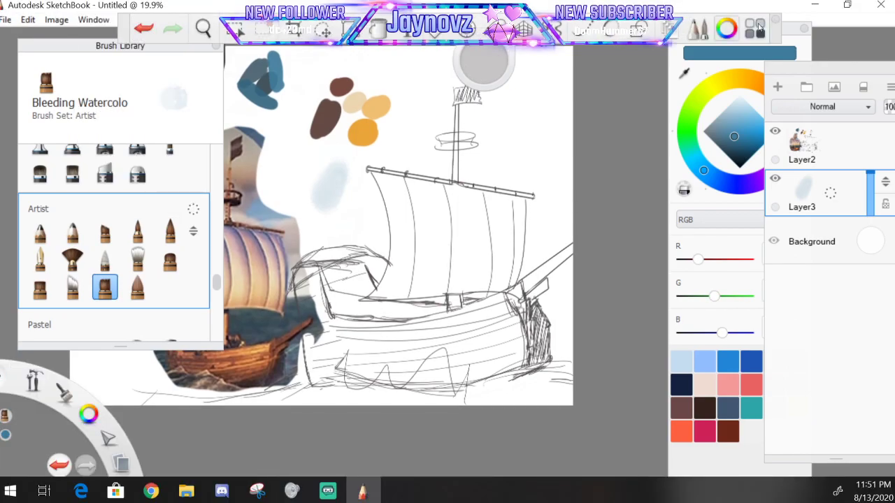
pyautogui.moveTo(776, 39); pyautogui.dragTo(763, 23)
pyautogui.moveTo(4, 376); pyautogui.dragTo(21, 393)
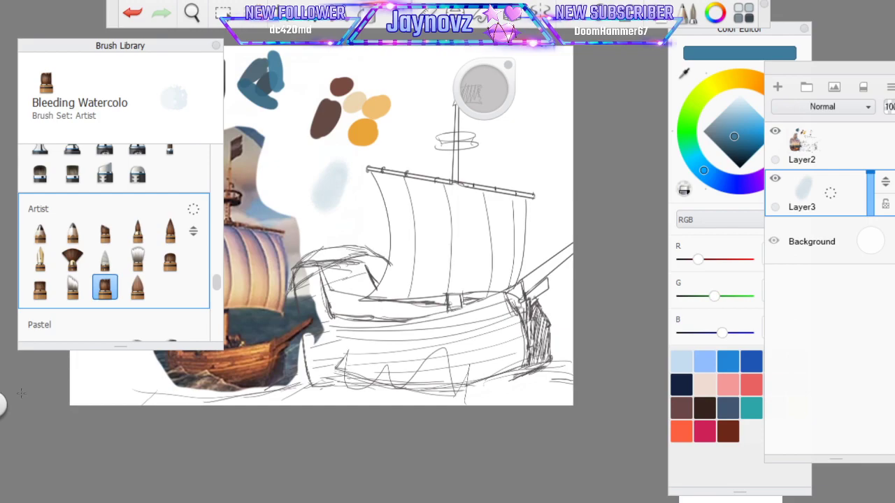
pyautogui.moveTo(179, 53)
pyautogui.mouseDown()
pyautogui.moveTo(169, 33)
pyautogui.moveTo(86, 3)
pyautogui.mouseUp()
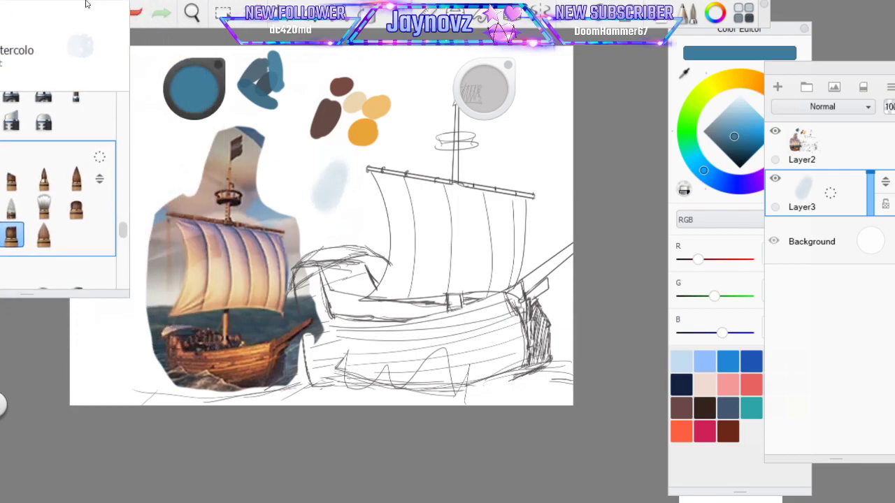
# Sample the dark brown swatch, adjust it to reddish brown RGB 184, 103, 84, and brush a test patch on the lower hull
pyautogui.moveTo(502, 75)
pyautogui.mouseDown()
pyautogui.moveTo(501, 98)
pyautogui.moveTo(489, 90)
pyautogui.mouseUp()
pyautogui.click(685, 72)
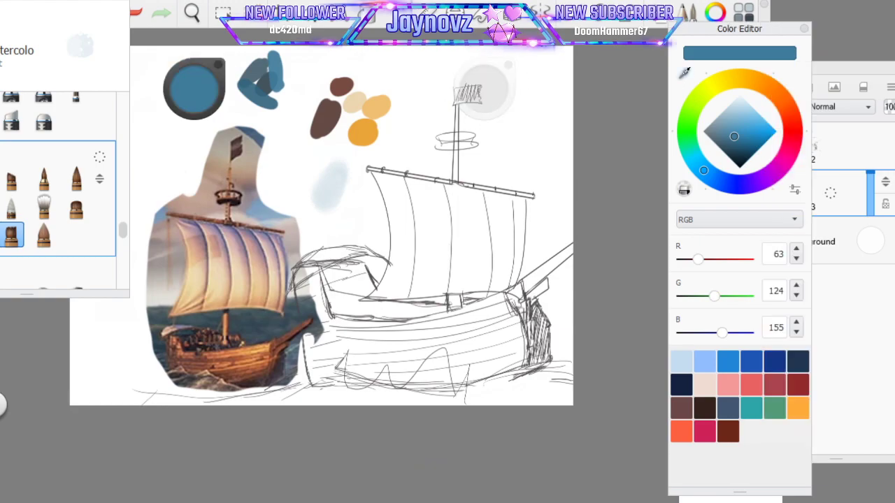
pyautogui.click(327, 117)
pyautogui.moveTo(198, 93); pyautogui.dragTo(231, 82)
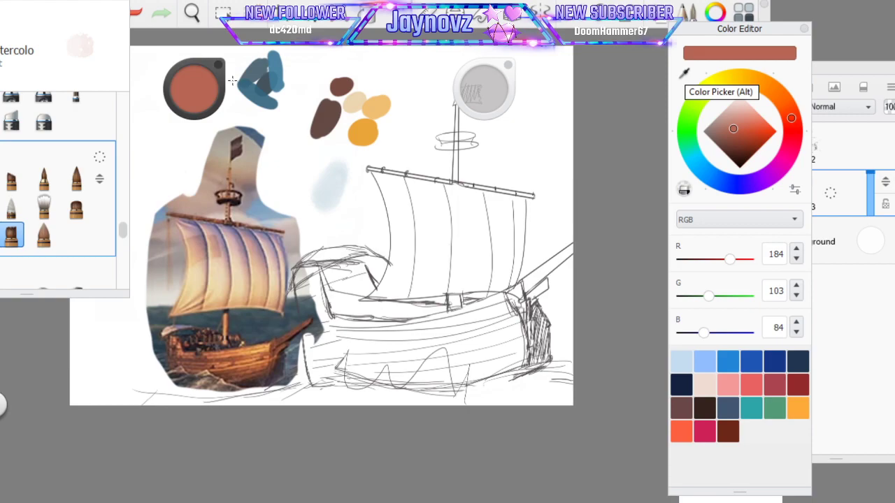
pyautogui.moveTo(338, 353)
pyautogui.mouseDown()
pyautogui.moveTo(344, 339)
pyautogui.moveTo(318, 338)
pyautogui.mouseUp()
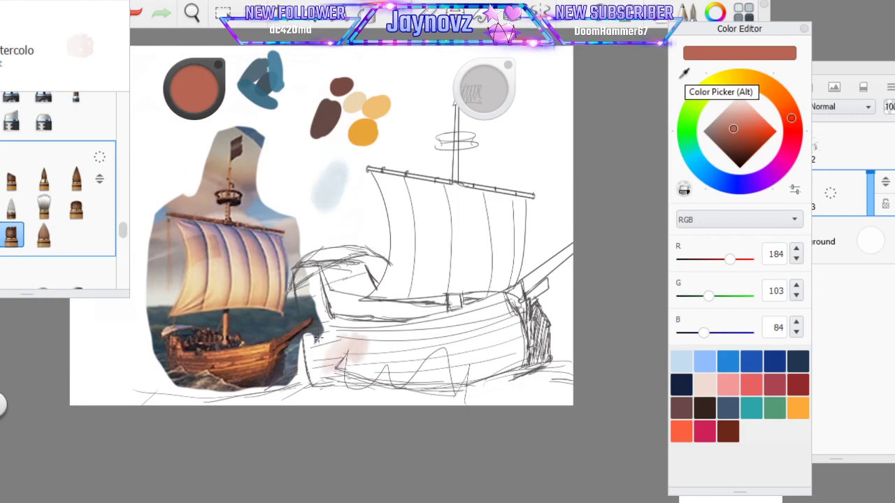
# Sample orange-brown from the reference ship's hull and lay a translucent watercolor wash over the sketched hull
pyautogui.click(684, 70)
pyautogui.click(246, 351)
pyautogui.moveTo(324, 340)
pyautogui.mouseDown()
pyautogui.moveTo(327, 371)
pyautogui.moveTo(353, 328)
pyautogui.moveTo(350, 363)
pyautogui.moveTo(342, 355)
pyautogui.moveTo(420, 377)
pyautogui.moveTo(502, 365)
pyautogui.moveTo(484, 368)
pyautogui.moveTo(531, 320)
pyautogui.moveTo(543, 328)
pyautogui.moveTo(501, 318)
pyautogui.mouseUp()
pyautogui.moveTo(395, 342)
pyautogui.mouseDown()
pyautogui.moveTo(334, 332)
pyautogui.moveTo(337, 349)
pyautogui.moveTo(394, 356)
pyautogui.moveTo(447, 335)
pyautogui.moveTo(370, 370)
pyautogui.moveTo(479, 356)
pyautogui.moveTo(423, 334)
pyautogui.mouseUp()
pyautogui.moveTo(484, 103); pyautogui.dragTo(494, 98)
pyautogui.moveTo(350, 336)
pyautogui.mouseDown()
pyautogui.moveTo(392, 337)
pyautogui.moveTo(508, 297)
pyautogui.moveTo(419, 332)
pyautogui.moveTo(437, 363)
pyautogui.moveTo(460, 316)
pyautogui.moveTo(514, 328)
pyautogui.moveTo(440, 370)
pyautogui.moveTo(498, 356)
pyautogui.moveTo(502, 321)
pyautogui.moveTo(415, 338)
pyautogui.moveTo(504, 302)
pyautogui.moveTo(517, 319)
pyautogui.moveTo(489, 365)
pyautogui.moveTo(474, 348)
pyautogui.moveTo(571, 284)
pyautogui.mouseUp()
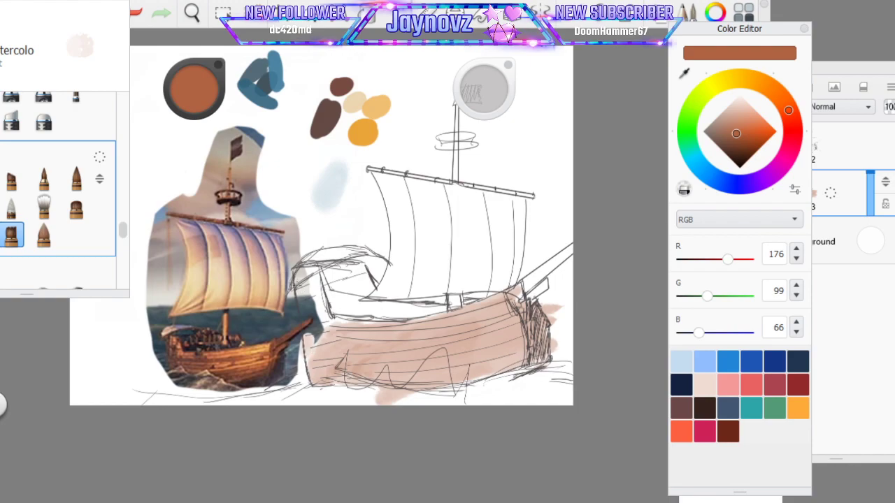
# Extend the orange-brown wash over the upper deck, bowsprit, bow and lower edge of the hull
pyautogui.moveTo(326, 319)
pyautogui.mouseDown()
pyautogui.moveTo(308, 275)
pyautogui.moveTo(353, 311)
pyautogui.moveTo(469, 308)
pyautogui.moveTo(527, 288)
pyautogui.mouseUp()
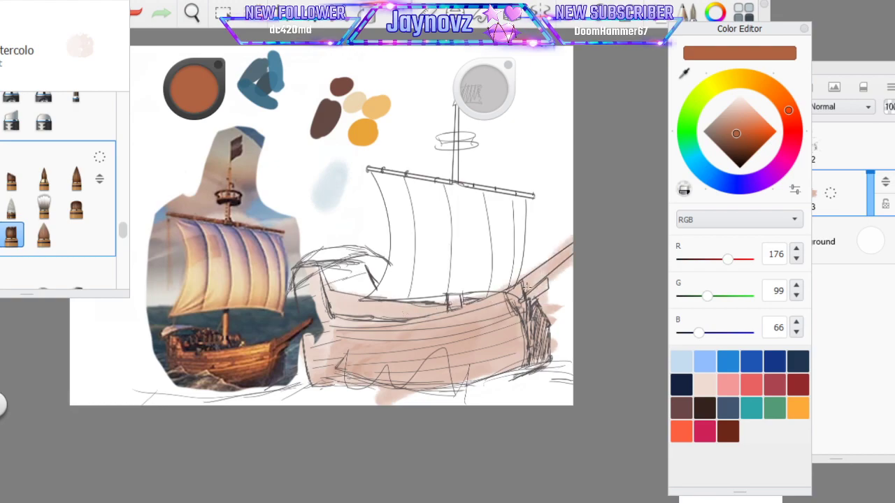
pyautogui.moveTo(325, 314)
pyautogui.mouseDown()
pyautogui.moveTo(357, 398)
pyautogui.moveTo(328, 391)
pyautogui.moveTo(370, 381)
pyautogui.moveTo(433, 335)
pyautogui.moveTo(521, 300)
pyautogui.moveTo(542, 342)
pyautogui.moveTo(490, 328)
pyautogui.moveTo(555, 330)
pyautogui.moveTo(454, 384)
pyautogui.mouseUp()
pyautogui.moveTo(531, 300)
pyautogui.mouseDown()
pyautogui.moveTo(556, 280)
pyautogui.moveTo(554, 242)
pyautogui.mouseUp()
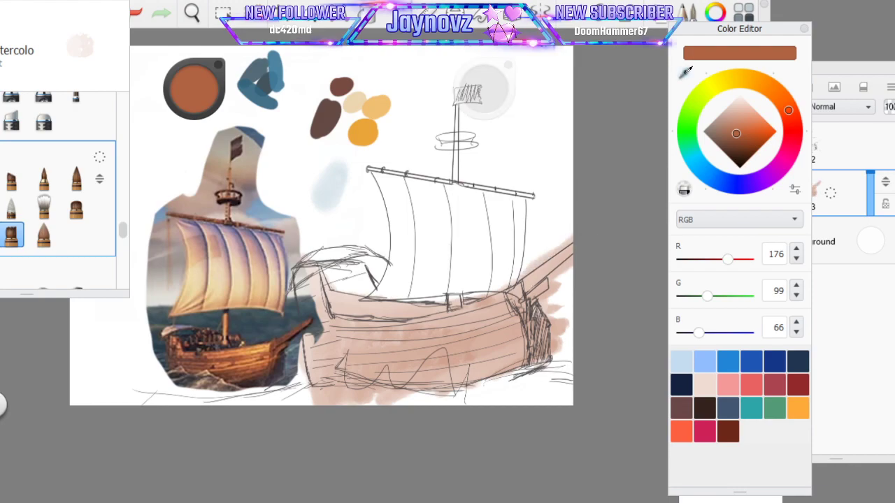
# Sample the reddish-brown swatch and paint long dark plank lines across the hull with the Ink Brush
pyautogui.click(351, 82)
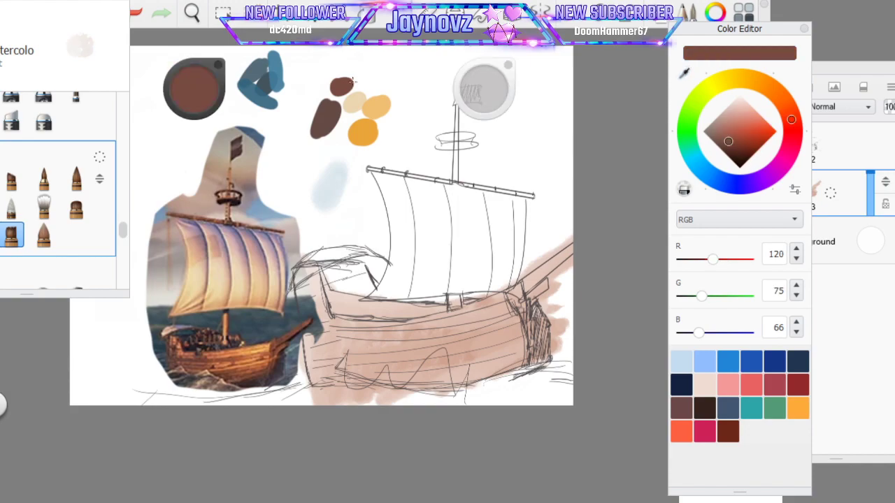
pyautogui.click(43, 178)
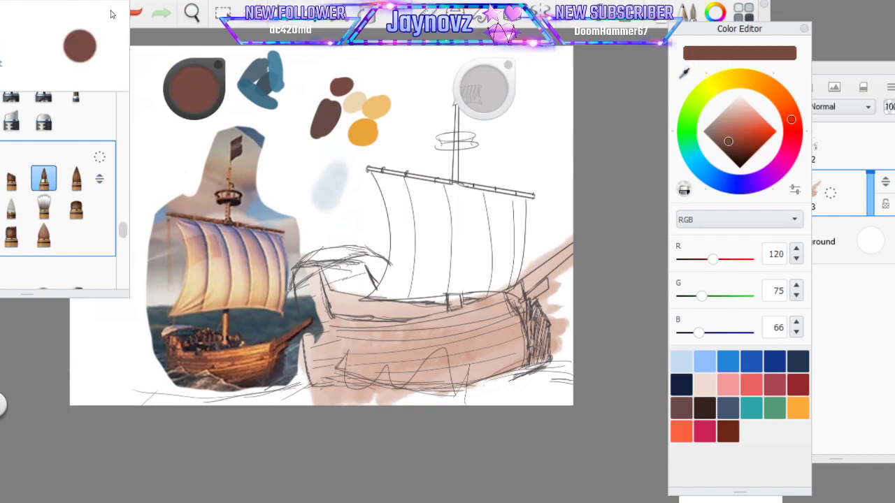
pyautogui.moveTo(104, 5); pyautogui.dragTo(178, 21)
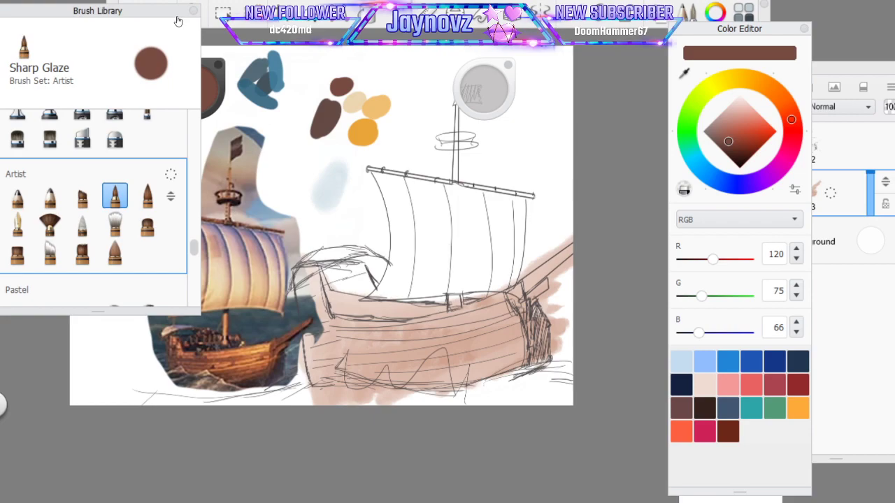
pyautogui.click(148, 196)
pyautogui.moveTo(485, 83); pyautogui.dragTo(447, 91)
pyautogui.moveTo(331, 324)
pyautogui.mouseDown()
pyautogui.moveTo(406, 332)
pyautogui.moveTo(494, 317)
pyautogui.mouseUp()
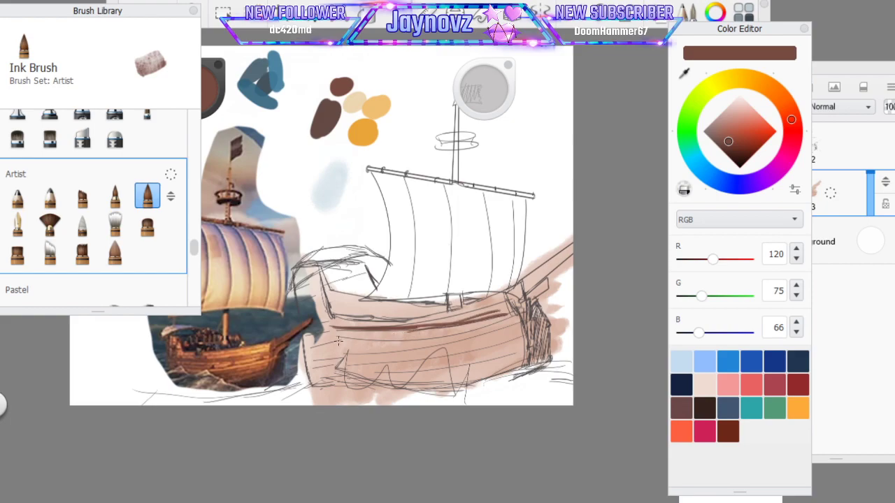
pyautogui.moveTo(336, 342); pyautogui.dragTo(471, 334)
pyautogui.moveTo(348, 354)
pyautogui.mouseDown()
pyautogui.moveTo(514, 327)
pyautogui.moveTo(513, 335)
pyautogui.mouseUp()
pyautogui.moveTo(391, 374); pyautogui.dragTo(490, 356)
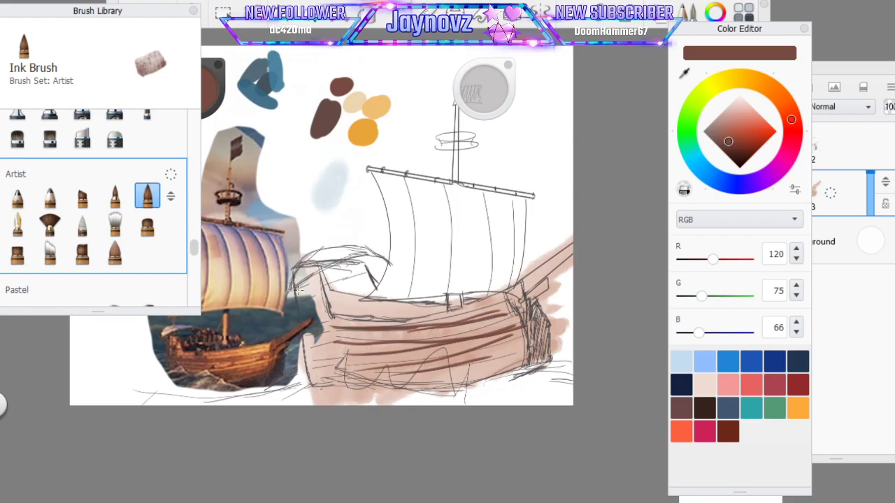
# Add shorter dark plank lines at the stern end and along the lower hull toward the bow
pyautogui.moveTo(305, 345)
pyautogui.mouseDown()
pyautogui.moveTo(340, 328)
pyautogui.moveTo(343, 346)
pyautogui.mouseUp()
pyautogui.moveTo(306, 375); pyautogui.dragTo(346, 359)
pyautogui.moveTo(440, 372)
pyautogui.mouseDown()
pyautogui.moveTo(527, 344)
pyautogui.moveTo(502, 356)
pyautogui.mouseUp()
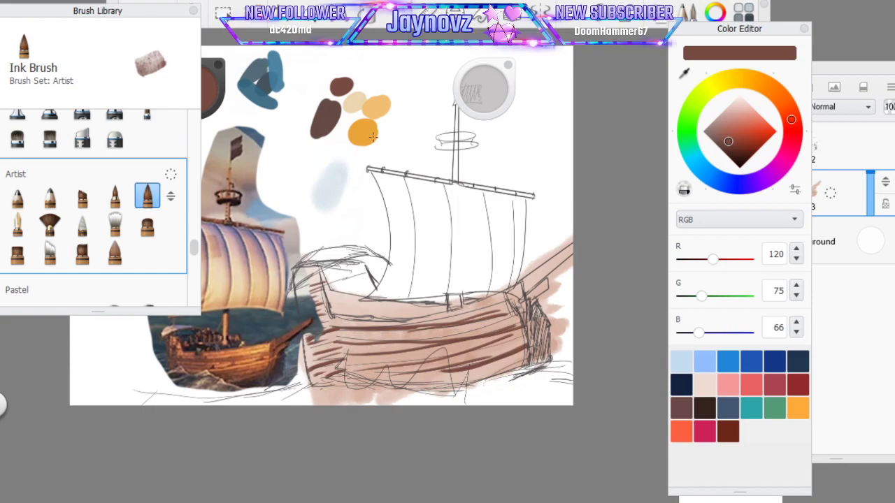
# With Salty Watercolor, shade the hull's underside in the dark brown swatch colour and its stern planks in the reddish-brown one
pyautogui.click(685, 73)
pyautogui.click(325, 119)
pyautogui.click(17, 254)
pyautogui.click(59, 228)
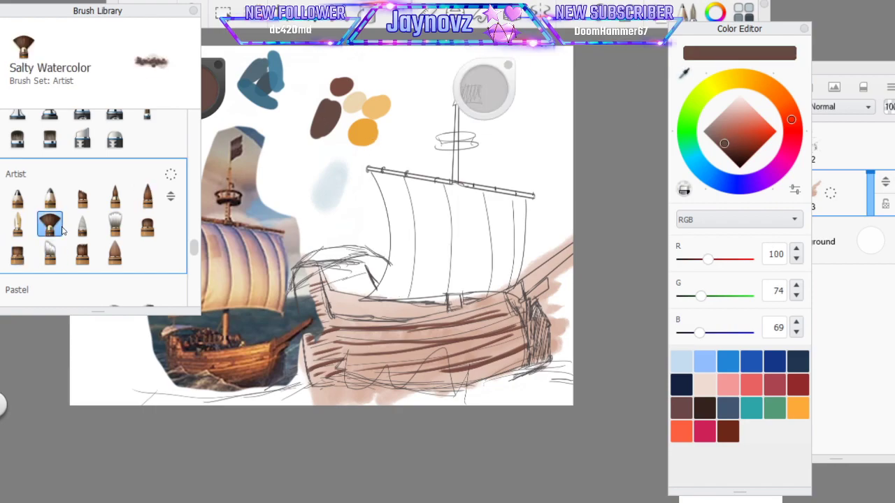
pyautogui.moveTo(313, 386)
pyautogui.mouseDown()
pyautogui.moveTo(462, 388)
pyautogui.moveTo(552, 349)
pyautogui.moveTo(489, 384)
pyautogui.moveTo(315, 395)
pyautogui.moveTo(559, 361)
pyautogui.moveTo(563, 330)
pyautogui.moveTo(539, 313)
pyautogui.moveTo(563, 342)
pyautogui.moveTo(546, 389)
pyautogui.mouseUp()
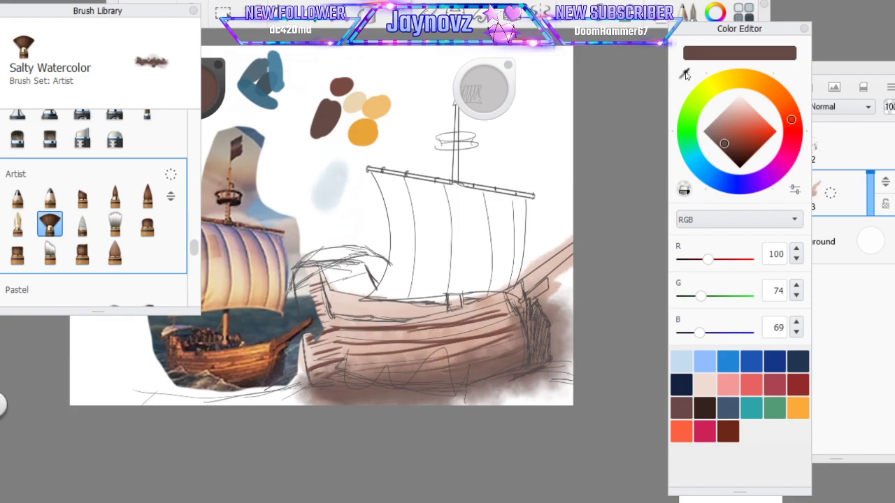
pyautogui.click(341, 86)
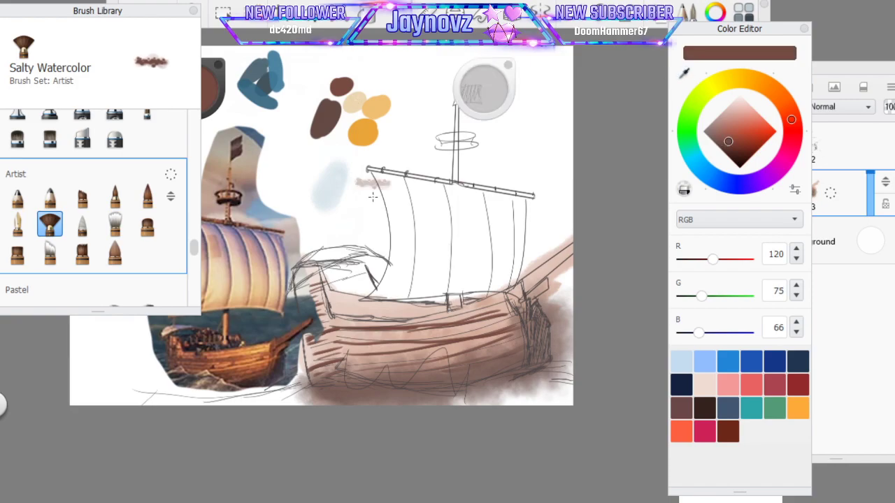
pyautogui.moveTo(304, 344)
pyautogui.mouseDown()
pyautogui.moveTo(339, 360)
pyautogui.moveTo(353, 339)
pyautogui.moveTo(391, 350)
pyautogui.moveTo(411, 335)
pyautogui.mouseUp()
# Adjust the colour to a warm orange-brown and paint the hull planks, bowsprit, deck and raised stern with Salty Watercolor
pyautogui.moveTo(219, 91)
pyautogui.mouseDown()
pyautogui.moveTo(215, 38)
pyautogui.moveTo(257, 112)
pyautogui.moveTo(233, 99)
pyautogui.mouseUp()
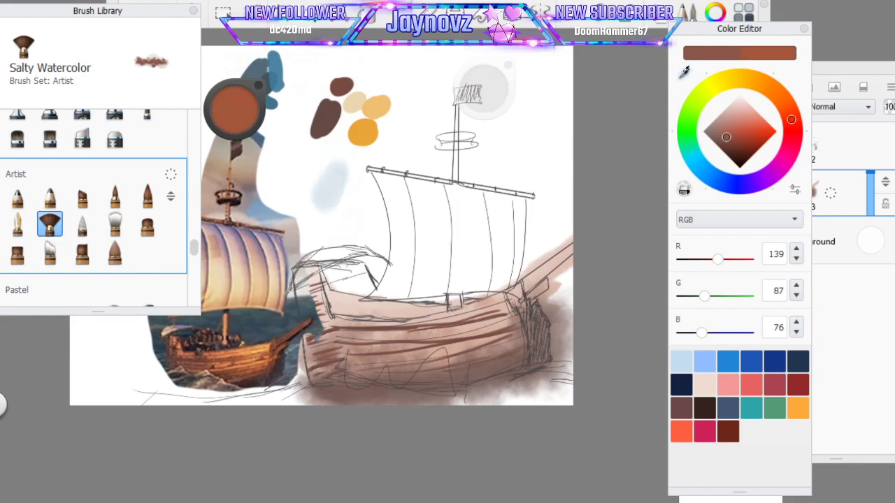
pyautogui.moveTo(335, 334)
pyautogui.mouseDown()
pyautogui.moveTo(308, 358)
pyautogui.moveTo(346, 349)
pyautogui.moveTo(371, 358)
pyautogui.moveTo(422, 340)
pyautogui.mouseUp()
pyautogui.click(844, 74)
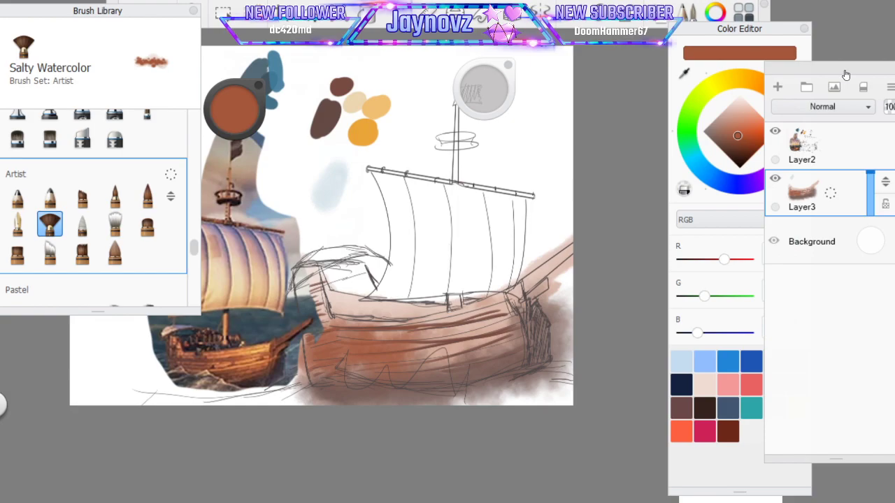
pyautogui.moveTo(415, 346)
pyautogui.mouseDown()
pyautogui.moveTo(427, 353)
pyautogui.moveTo(468, 328)
pyautogui.moveTo(494, 330)
pyautogui.moveTo(568, 255)
pyautogui.moveTo(555, 263)
pyautogui.mouseUp()
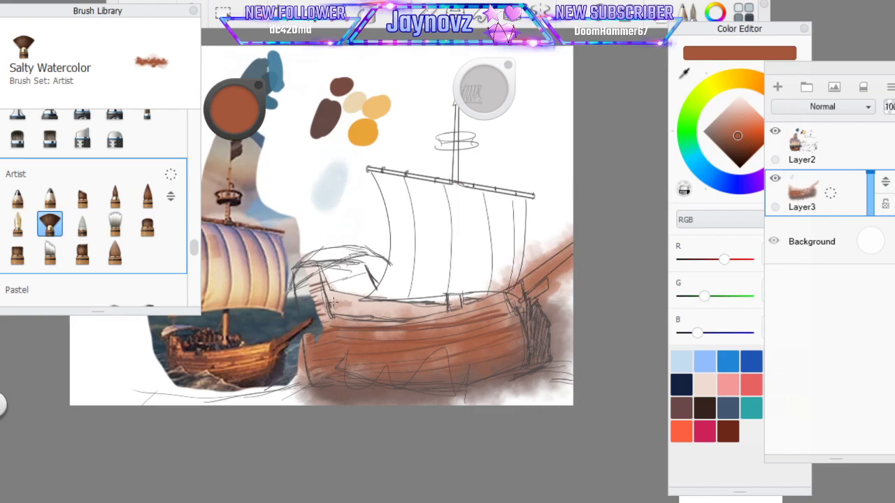
pyautogui.moveTo(334, 303)
pyautogui.mouseDown()
pyautogui.moveTo(426, 302)
pyautogui.moveTo(323, 294)
pyautogui.moveTo(315, 308)
pyautogui.moveTo(302, 274)
pyautogui.moveTo(334, 251)
pyautogui.moveTo(318, 305)
pyautogui.mouseUp()
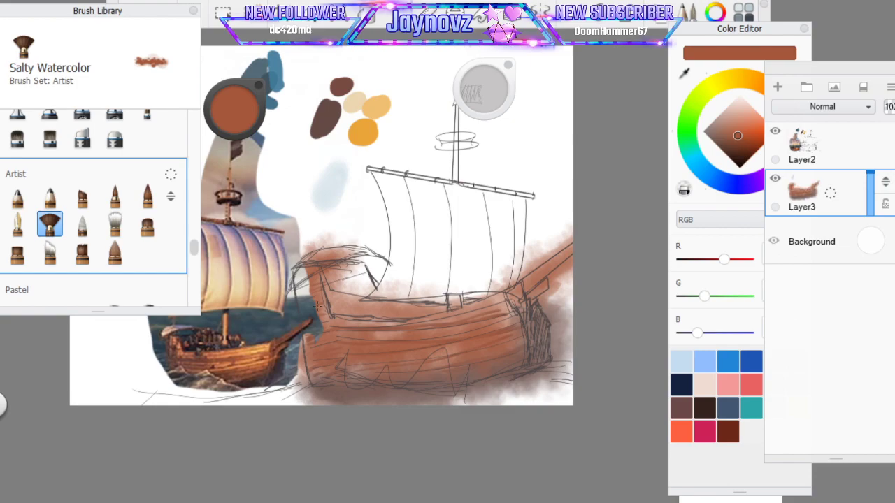
# Sample the light orange swatch and brush soft golden highlights on the hull and mast with Wet Frayed Bristles
pyautogui.moveTo(239, 112); pyautogui.dragTo(252, 64)
pyautogui.click(671, 75)
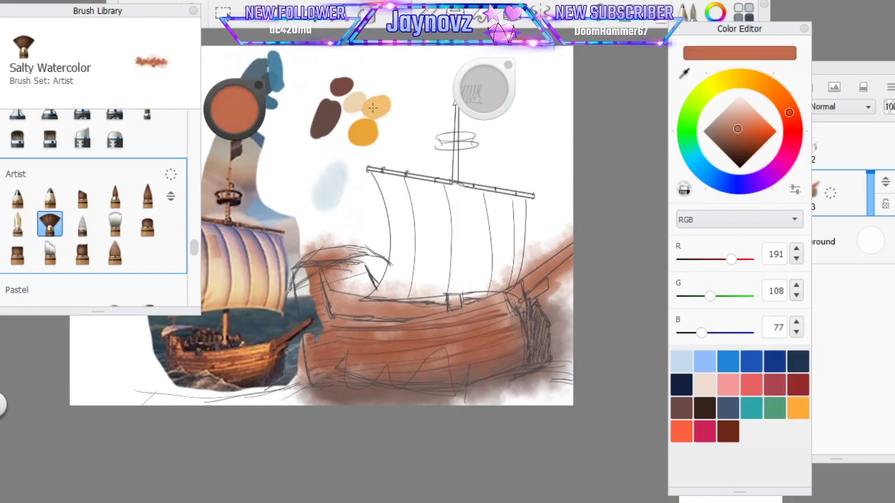
pyautogui.click(683, 70)
pyautogui.click(380, 103)
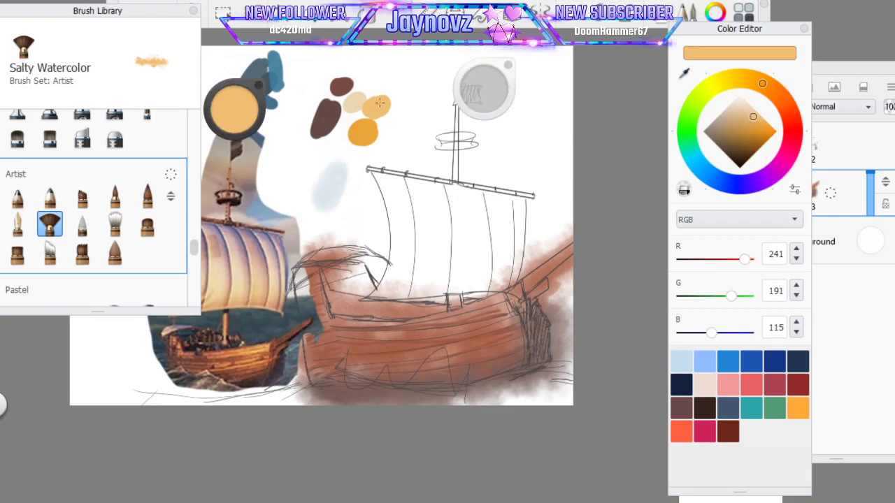
pyautogui.click(146, 196)
pyautogui.click(114, 252)
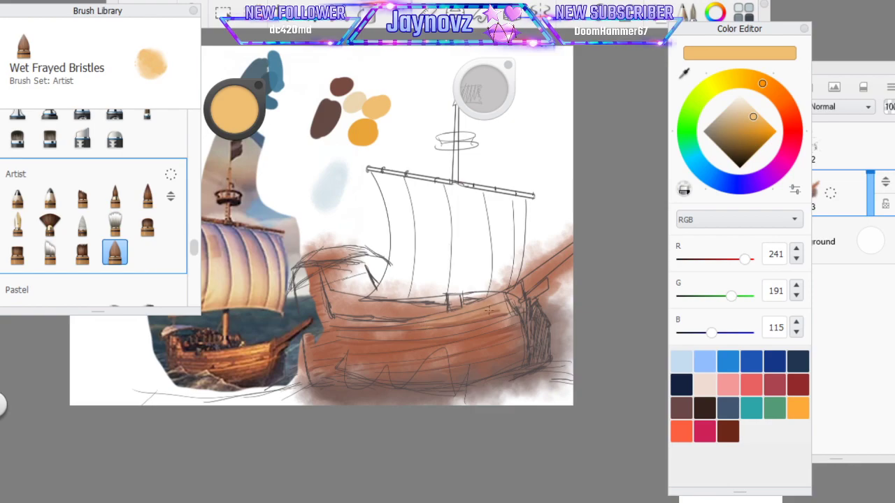
pyautogui.moveTo(511, 338)
pyautogui.mouseDown()
pyautogui.moveTo(463, 356)
pyautogui.moveTo(491, 347)
pyautogui.mouseUp()
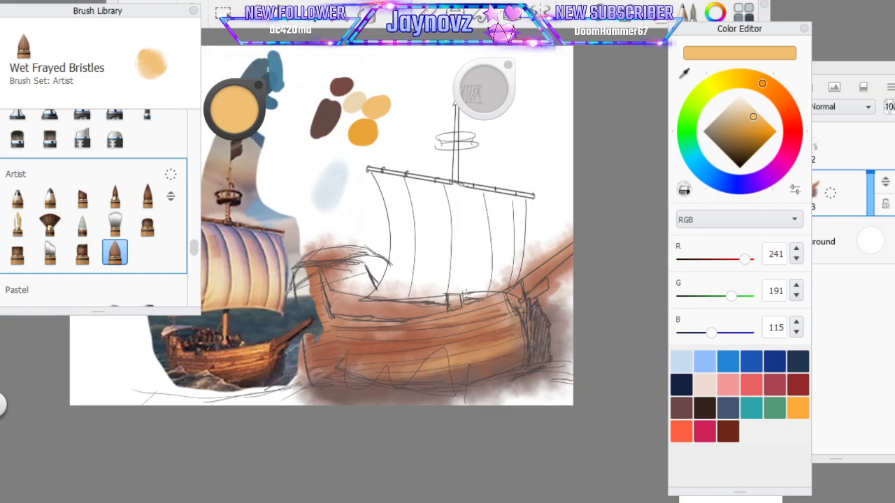
pyautogui.moveTo(508, 65)
pyautogui.mouseDown()
pyautogui.moveTo(510, 130)
pyautogui.moveTo(554, 60)
pyautogui.mouseUp()
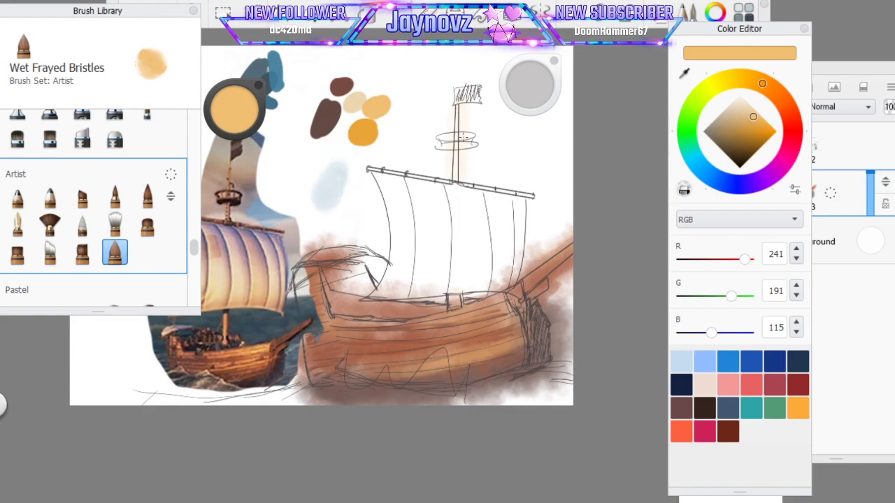
# Paint crisp golden highlight lines along the upper and lower hull planks with the Ink Brush, redoing the first attempt
pyautogui.click(147, 196)
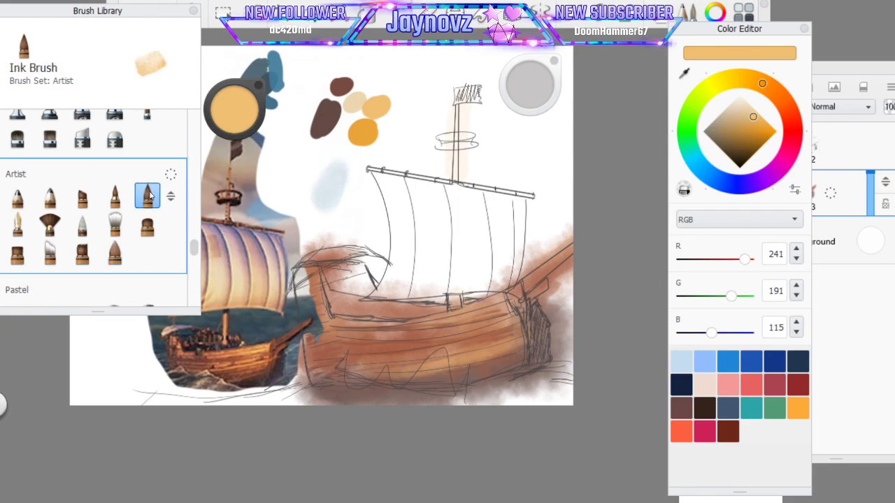
pyautogui.moveTo(403, 329); pyautogui.dragTo(510, 308)
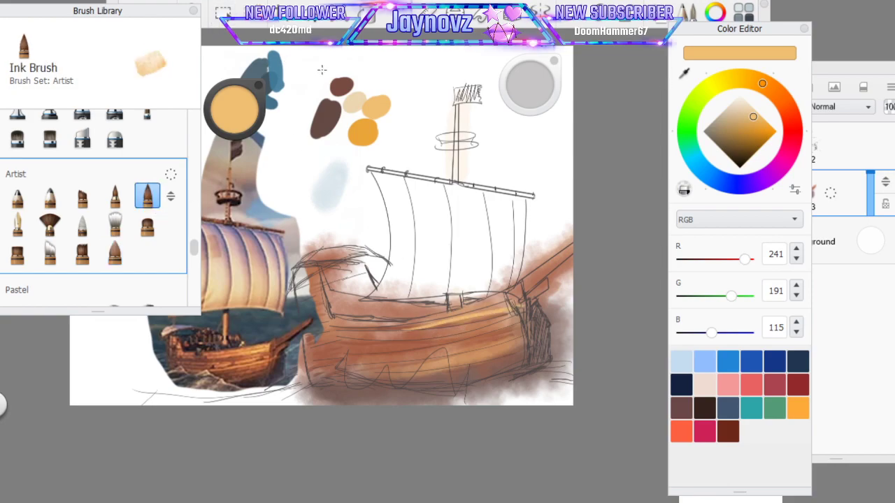
pyautogui.moveTo(139, 10); pyautogui.dragTo(136, 38)
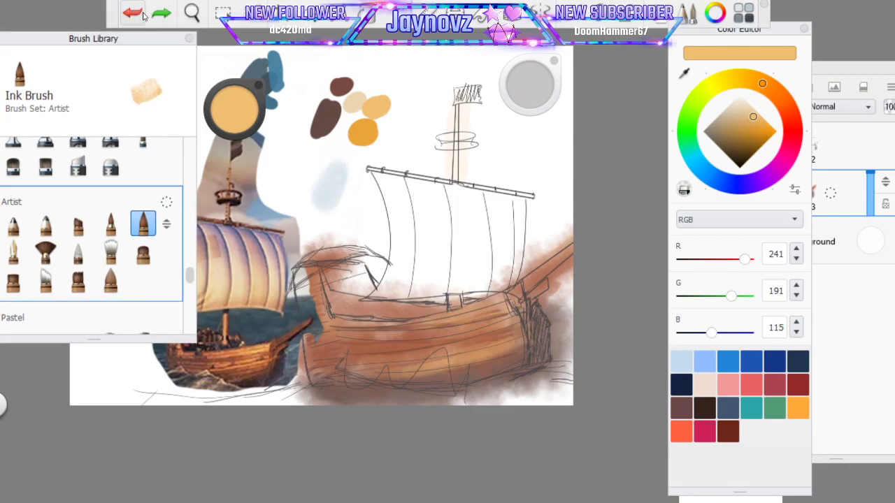
pyautogui.click(571, 13)
pyautogui.moveTo(428, 318); pyautogui.dragTo(520, 288)
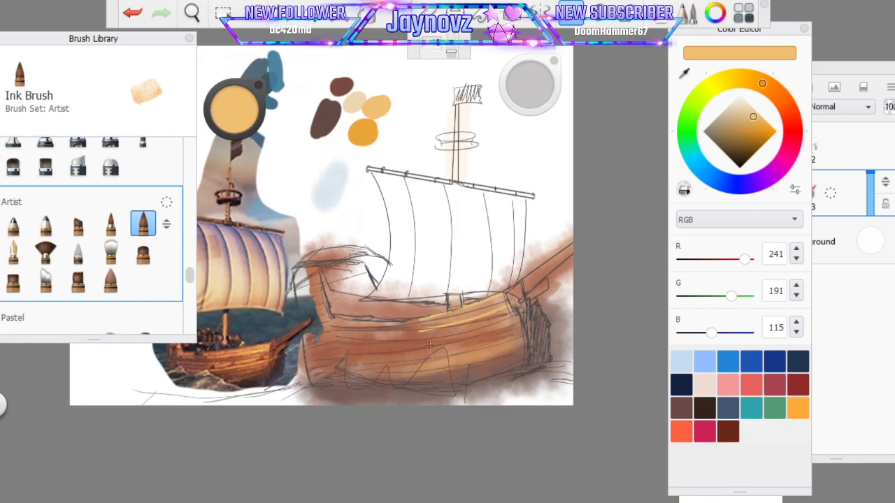
pyautogui.moveTo(489, 348); pyautogui.dragTo(518, 335)
pyautogui.moveTo(402, 370); pyautogui.dragTo(503, 355)
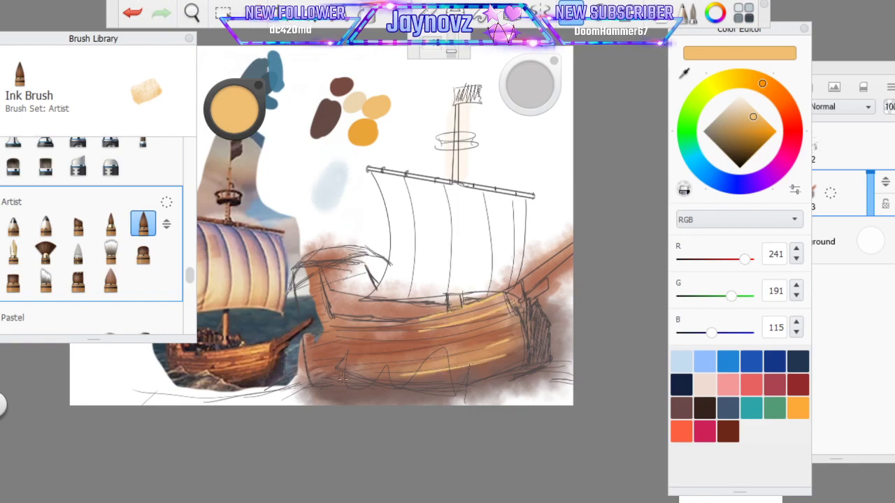
# Smooth the golden highlight lines into the upper and lower hull planks with the Blending brush
pyautogui.click(110, 279)
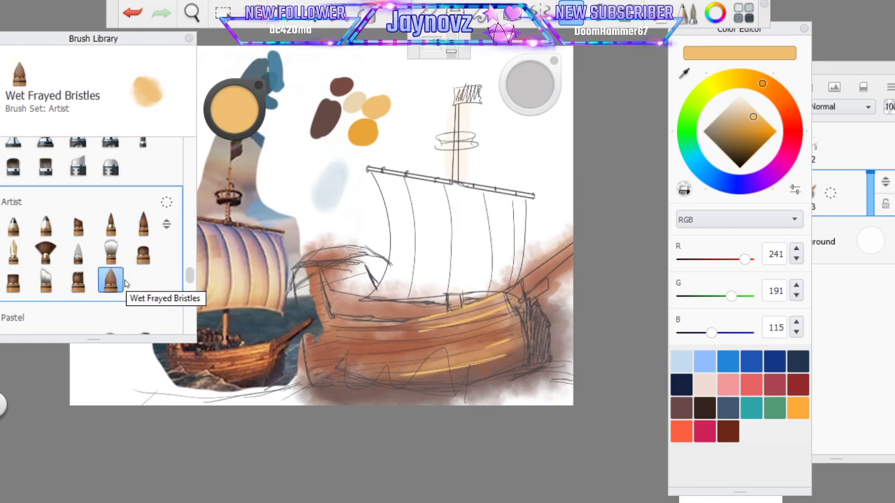
pyautogui.click(77, 251)
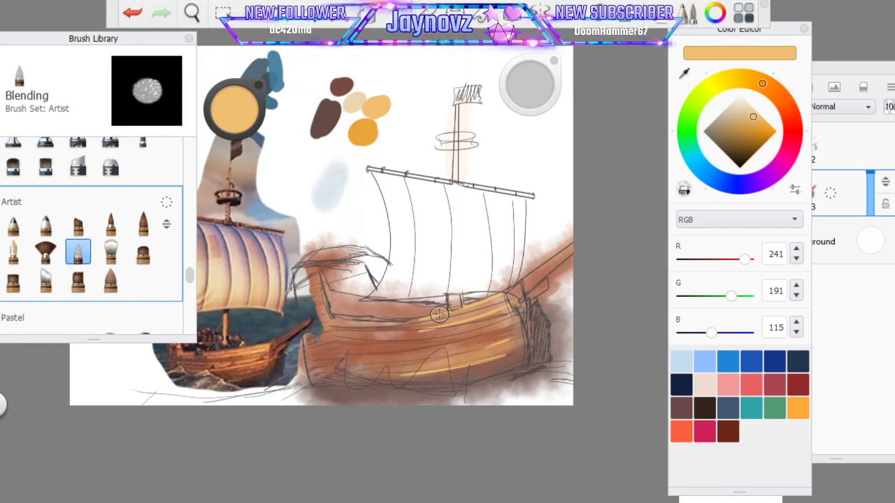
pyautogui.moveTo(494, 312); pyautogui.dragTo(425, 330)
pyautogui.moveTo(501, 342)
pyautogui.mouseDown()
pyautogui.moveTo(409, 377)
pyautogui.moveTo(436, 371)
pyautogui.mouseUp()
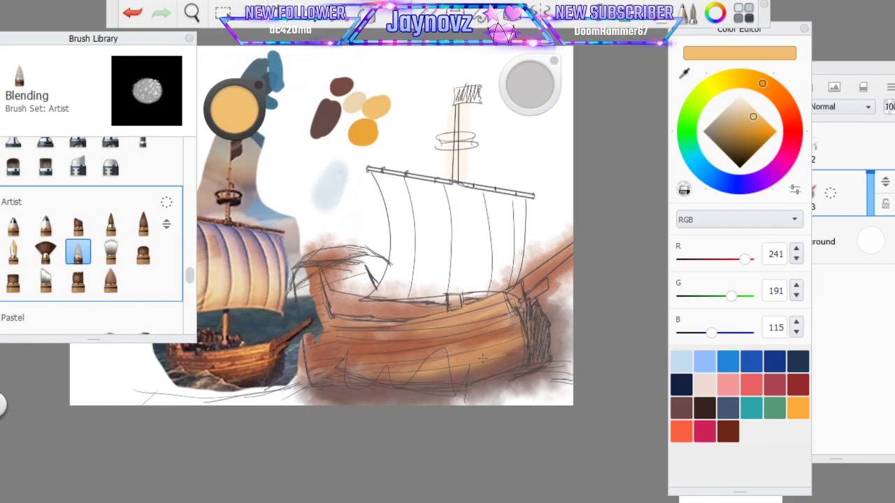
# Sample the pale beige swatch, try several Artist brushes and lay a first light tint over the sail
pyautogui.click(688, 72)
pyautogui.click(355, 105)
pyautogui.click(110, 253)
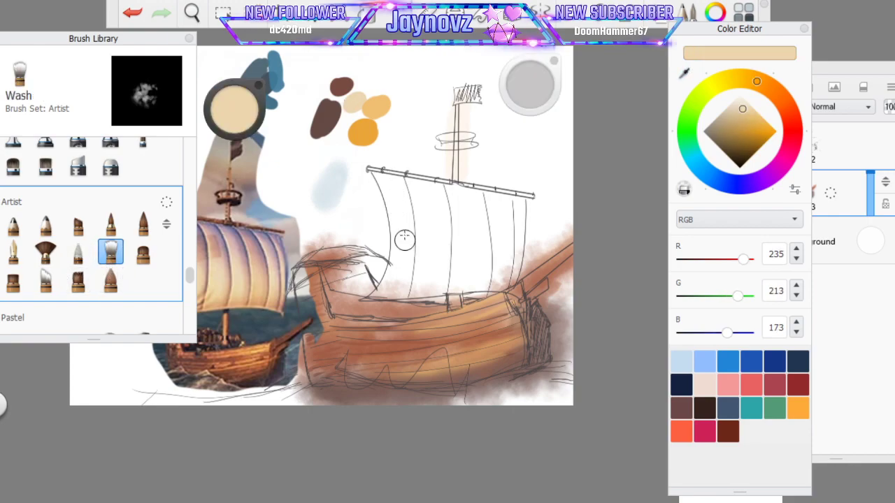
pyautogui.moveTo(421, 282); pyautogui.dragTo(402, 290)
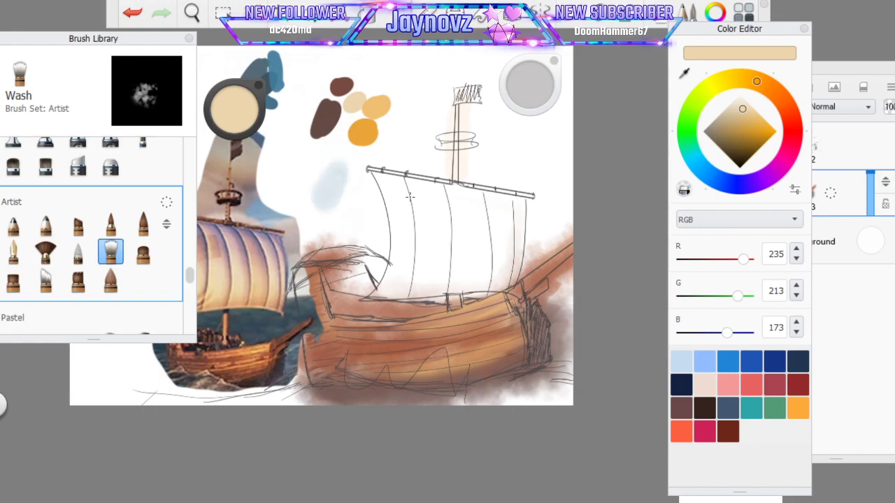
pyautogui.click(46, 280)
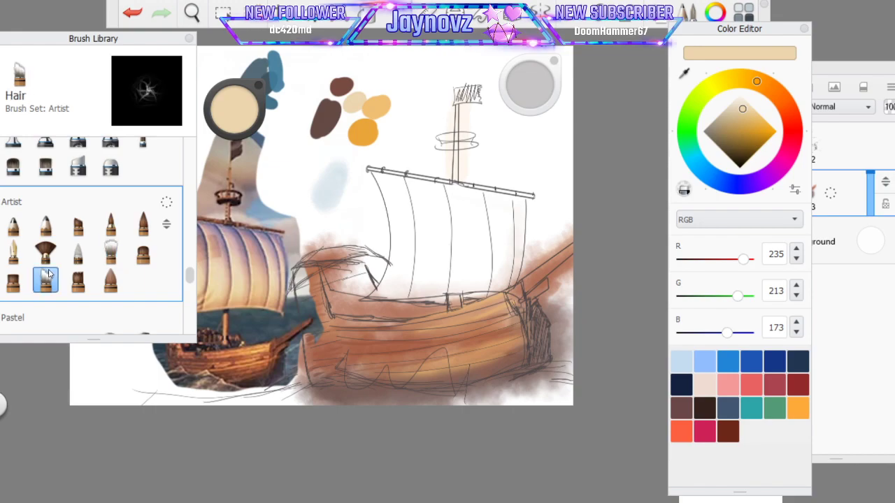
pyautogui.click(109, 287)
pyautogui.moveTo(397, 199); pyautogui.dragTo(396, 244)
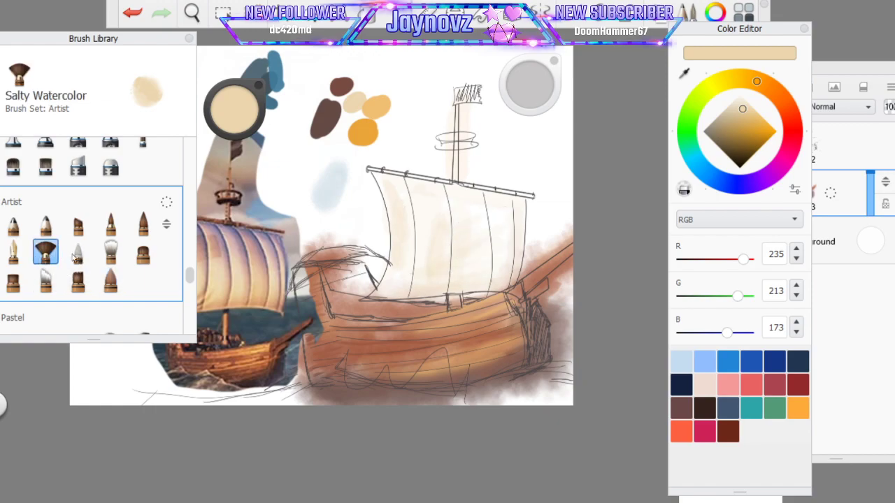
# Fill the whole sail with pale beige using the Conceptual 2 and Salty Watercolor brushes
pyautogui.click(77, 251)
pyautogui.click(110, 252)
pyautogui.click(12, 280)
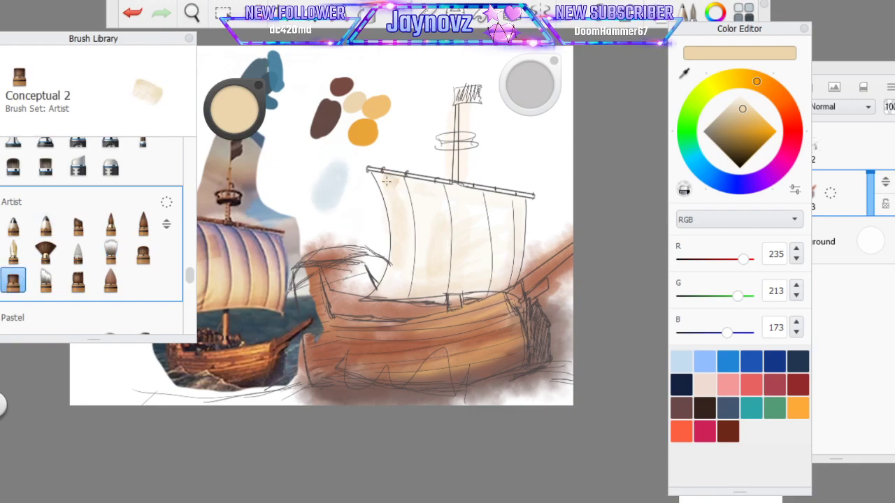
pyautogui.moveTo(400, 225)
pyautogui.mouseDown()
pyautogui.moveTo(395, 271)
pyautogui.moveTo(381, 292)
pyautogui.moveTo(510, 288)
pyautogui.moveTo(518, 209)
pyautogui.moveTo(502, 238)
pyautogui.moveTo(388, 176)
pyautogui.moveTo(517, 202)
pyautogui.mouseUp()
pyautogui.click(46, 252)
pyautogui.moveTo(412, 194)
pyautogui.mouseDown()
pyautogui.moveTo(423, 259)
pyautogui.moveTo(408, 284)
pyautogui.moveTo(465, 269)
pyautogui.moveTo(486, 274)
pyautogui.moveTo(507, 231)
pyautogui.moveTo(482, 209)
pyautogui.moveTo(455, 238)
pyautogui.moveTo(450, 205)
pyautogui.moveTo(514, 209)
pyautogui.mouseUp()
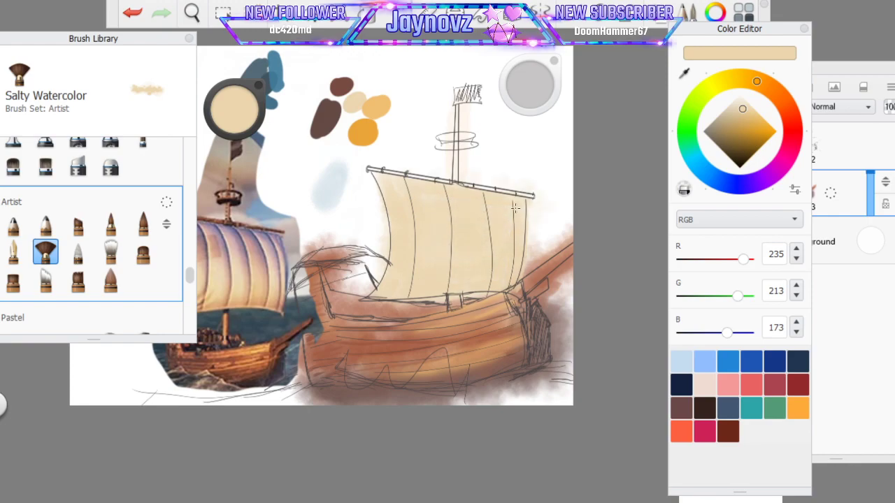
# Sample the light orange swatch and tint the sail's vertical folds softly with the Bleeding Watercolor brush
pyautogui.click(683, 73)
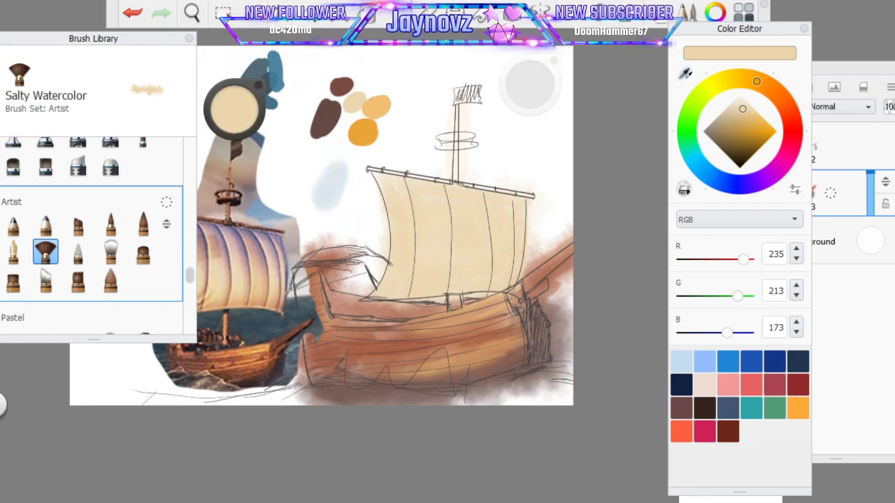
pyautogui.click(382, 112)
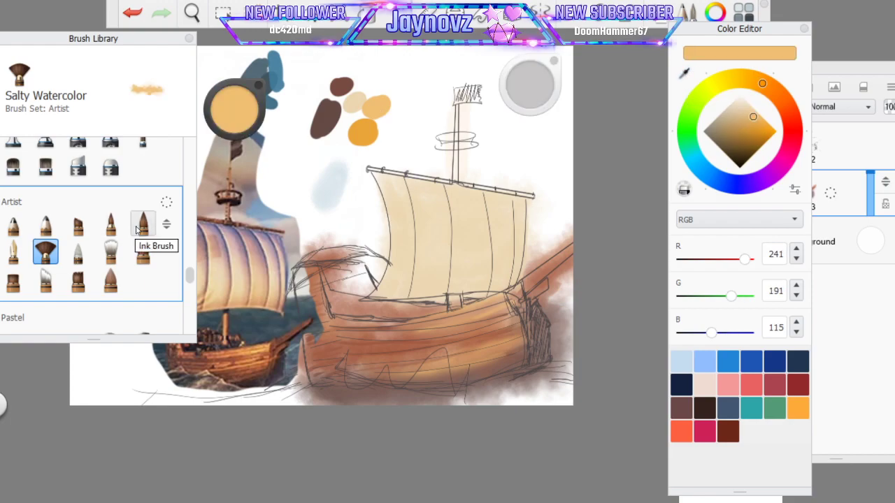
pyautogui.click(114, 225)
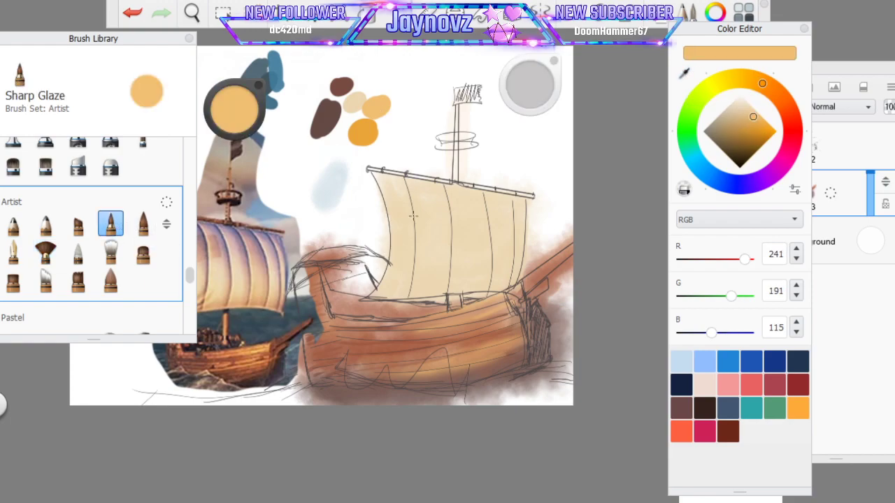
pyautogui.click(78, 280)
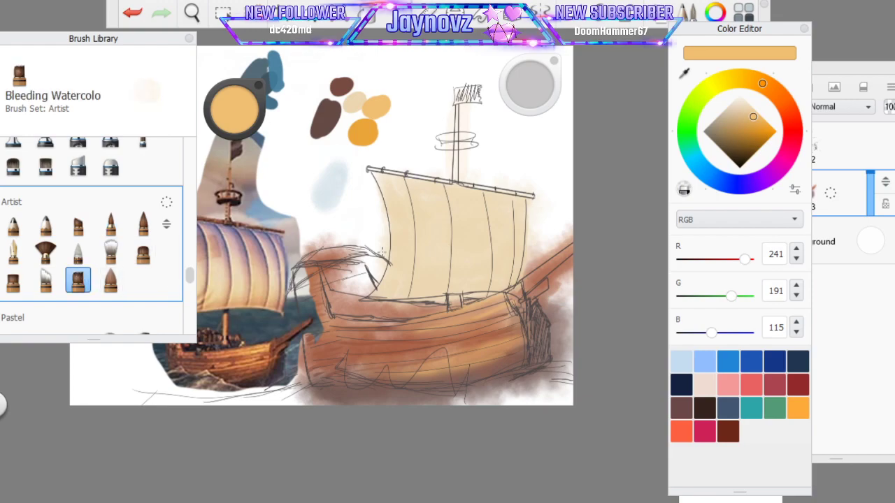
pyautogui.moveTo(407, 180)
pyautogui.mouseDown()
pyautogui.moveTo(430, 240)
pyautogui.moveTo(413, 300)
pyautogui.mouseUp()
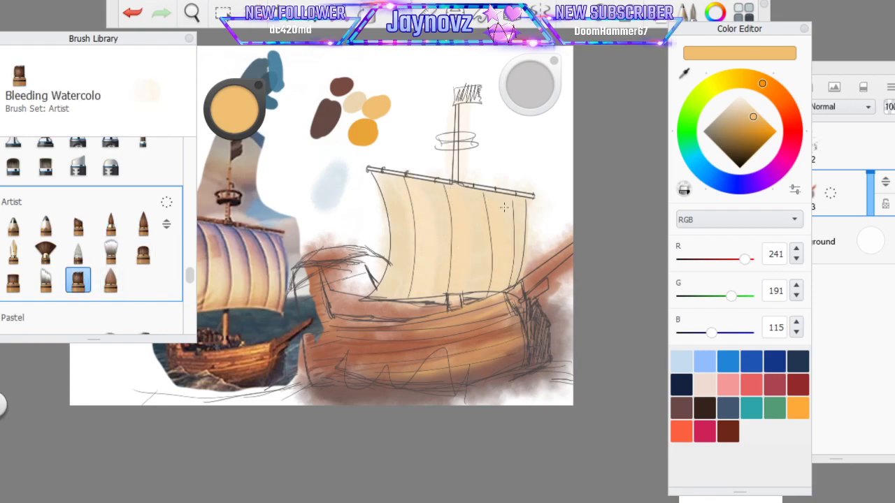
pyautogui.moveTo(534, 89); pyautogui.dragTo(529, 84)
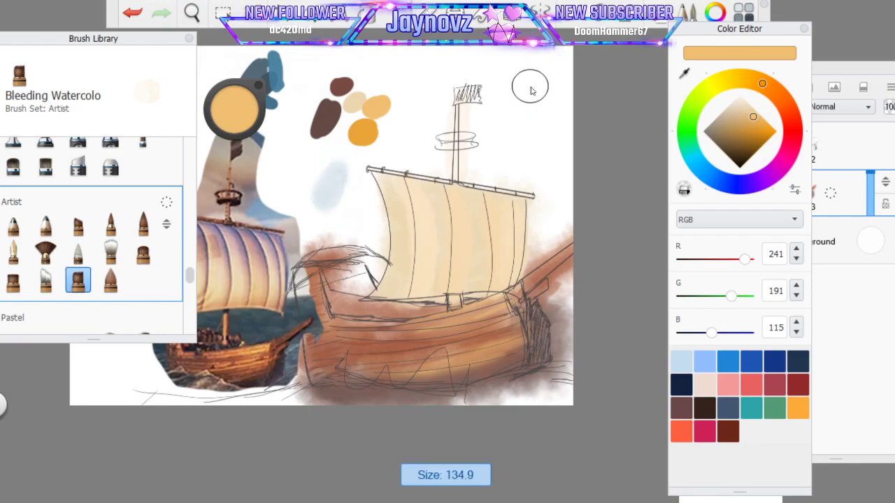
# Paint narrow light orange fold lines down the sail seams with the Ink Brush
pyautogui.click(143, 223)
pyautogui.click(685, 74)
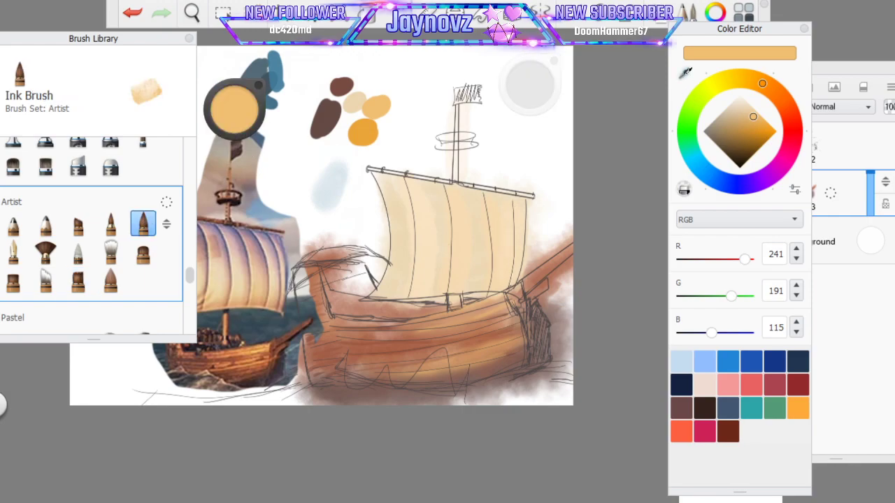
pyautogui.moveTo(401, 176)
pyautogui.mouseDown()
pyautogui.moveTo(411, 297)
pyautogui.moveTo(404, 197)
pyautogui.moveTo(451, 295)
pyautogui.mouseUp()
pyautogui.moveTo(493, 208)
pyautogui.mouseDown()
pyautogui.moveTo(494, 292)
pyautogui.moveTo(507, 290)
pyautogui.mouseUp()
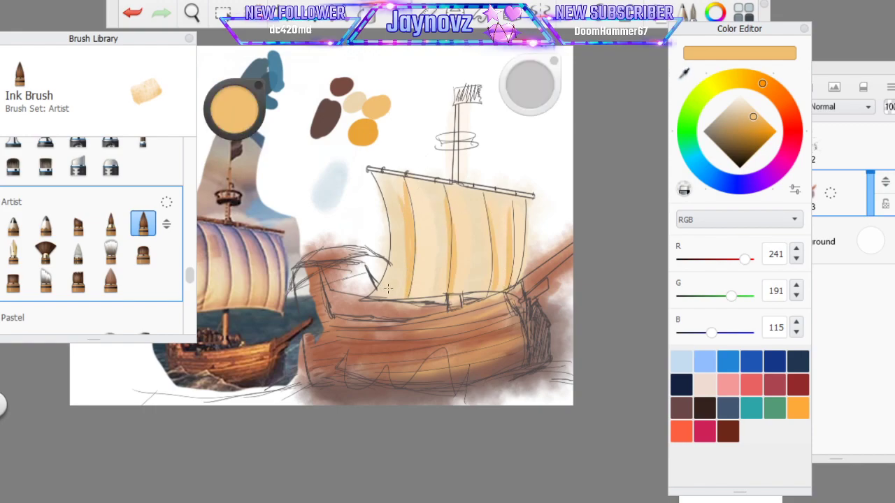
# Sample the pale beige swatch, undo the first Ink Brush strokes and soften the orange sail folds with Salty Watercolor
pyautogui.click(682, 73)
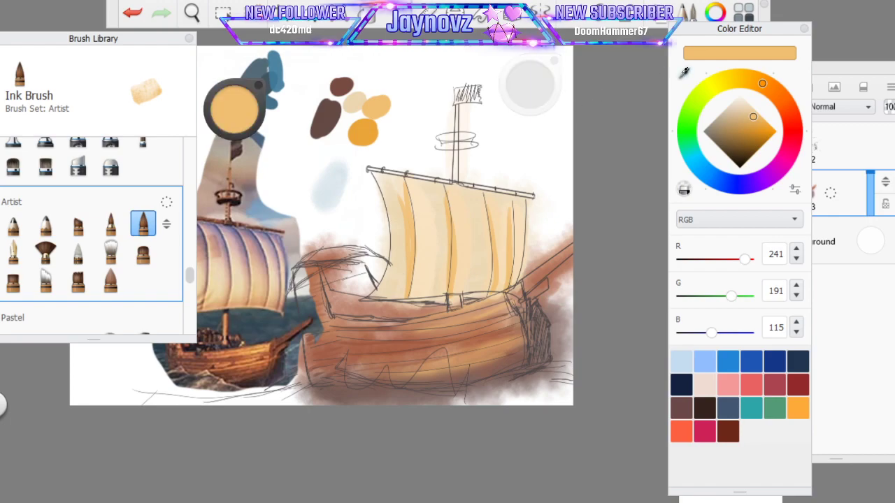
pyautogui.click(355, 103)
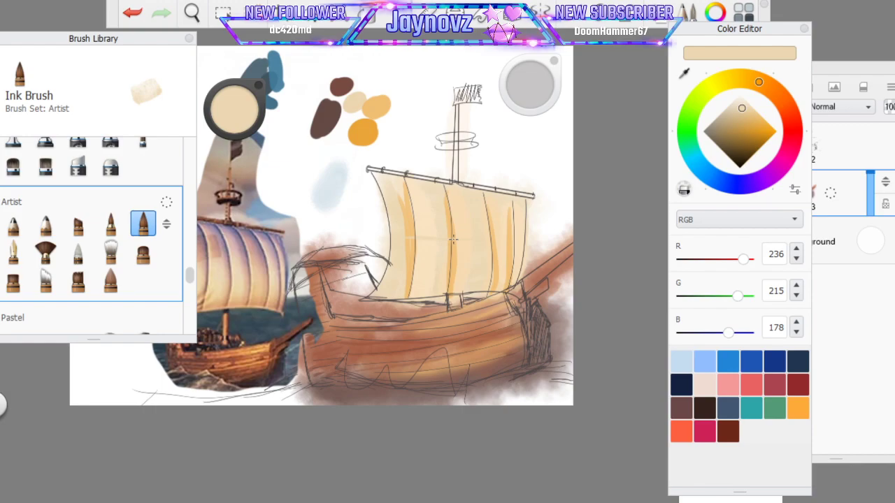
pyautogui.click(132, 13)
pyautogui.click(140, 13)
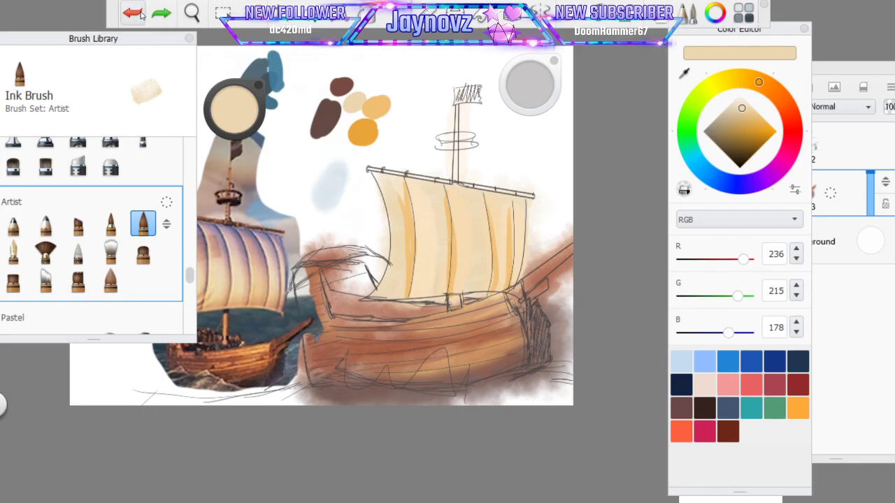
pyautogui.click(46, 251)
pyautogui.moveTo(493, 244); pyautogui.dragTo(519, 234)
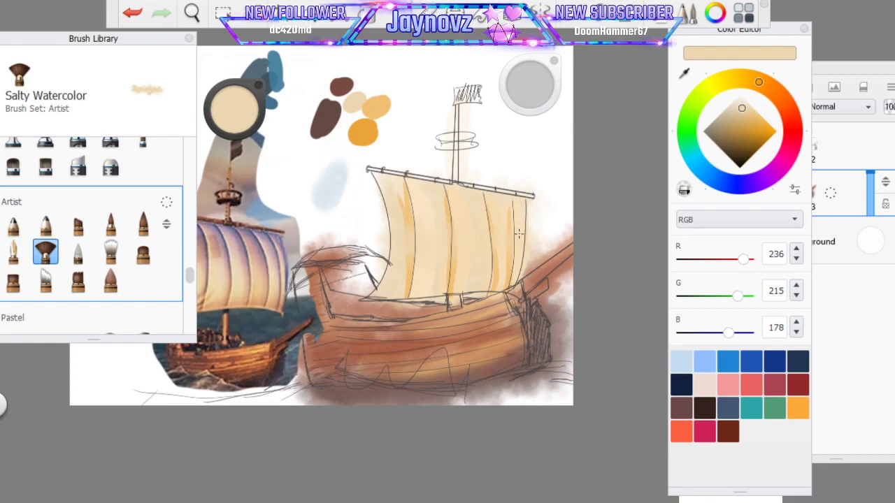
# Clear the brown haze around the bow and beneath the hull with the Wash brush to give the hull a clean edge
pyautogui.click(110, 252)
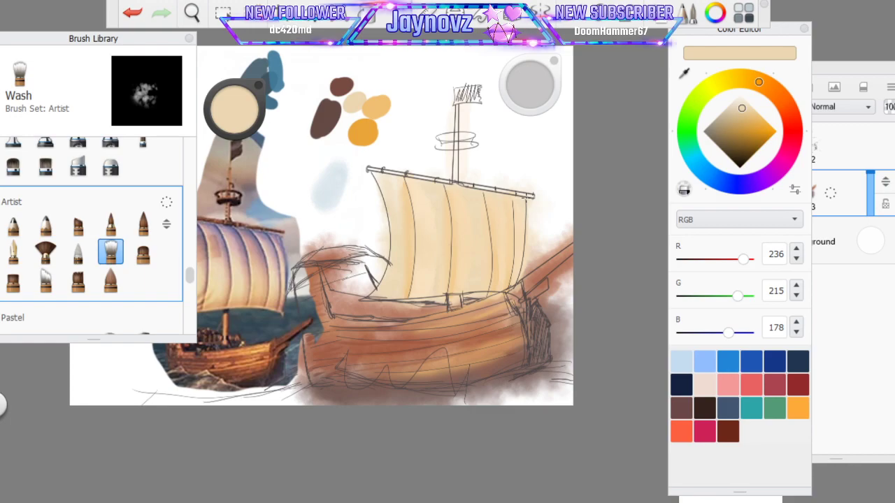
pyautogui.moveTo(574, 265)
pyautogui.mouseDown()
pyautogui.moveTo(548, 306)
pyautogui.moveTo(560, 351)
pyautogui.moveTo(555, 393)
pyautogui.mouseUp()
pyautogui.moveTo(569, 289); pyautogui.dragTo(565, 340)
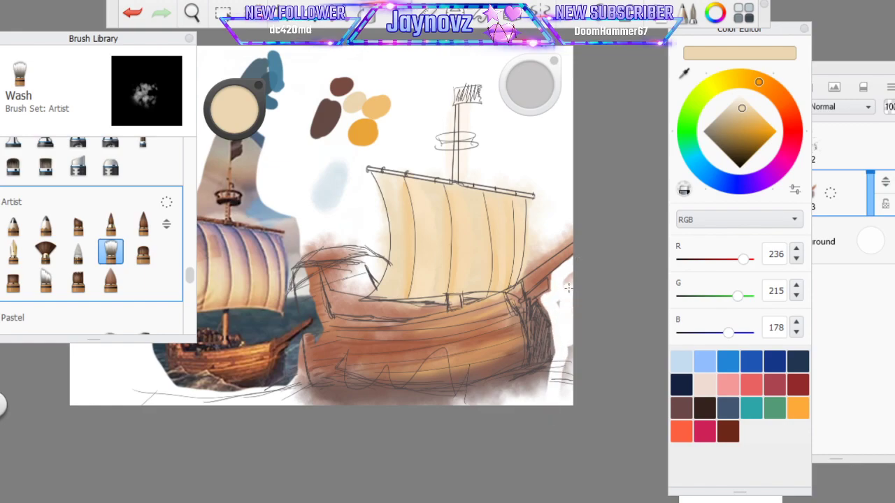
pyautogui.moveTo(568, 279)
pyautogui.mouseDown()
pyautogui.moveTo(561, 391)
pyautogui.moveTo(557, 363)
pyautogui.mouseUp()
pyautogui.moveTo(312, 392)
pyautogui.mouseDown()
pyautogui.moveTo(303, 393)
pyautogui.moveTo(462, 395)
pyautogui.moveTo(447, 397)
pyautogui.moveTo(544, 379)
pyautogui.mouseUp()
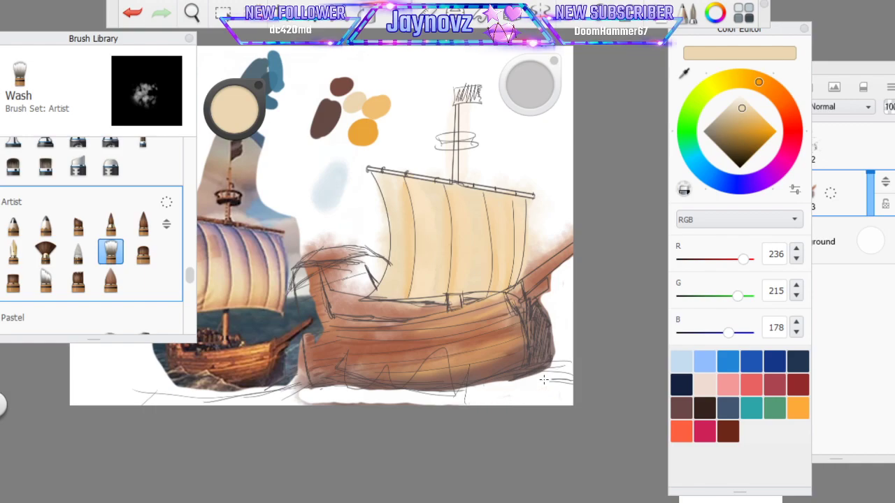
pyautogui.hotkey('ctrl', 'z')
pyautogui.hotkey('ctrl', 'z')
pyautogui.hotkey('ctrl', 'z')
pyautogui.hotkey('ctrl', 'z')
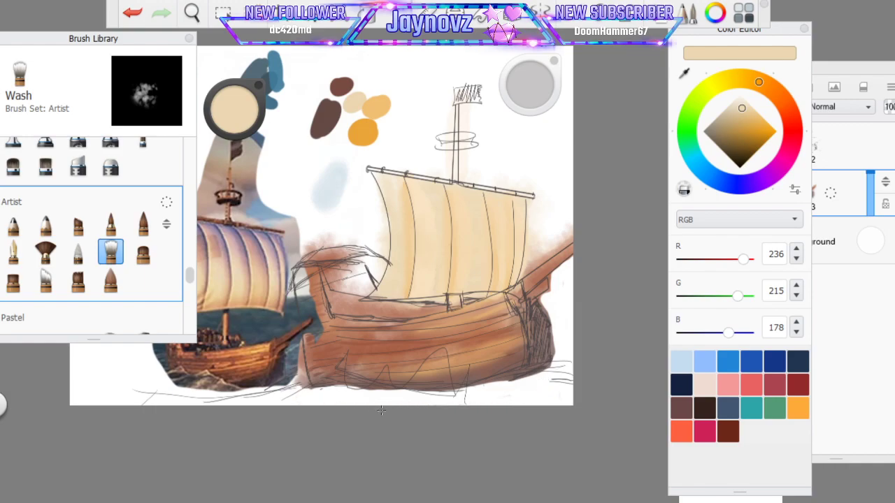
# Clear the reddish haze above the raised stern and along the hull's rear edge with the Wash brush
pyautogui.moveTo(304, 252); pyautogui.dragTo(349, 243)
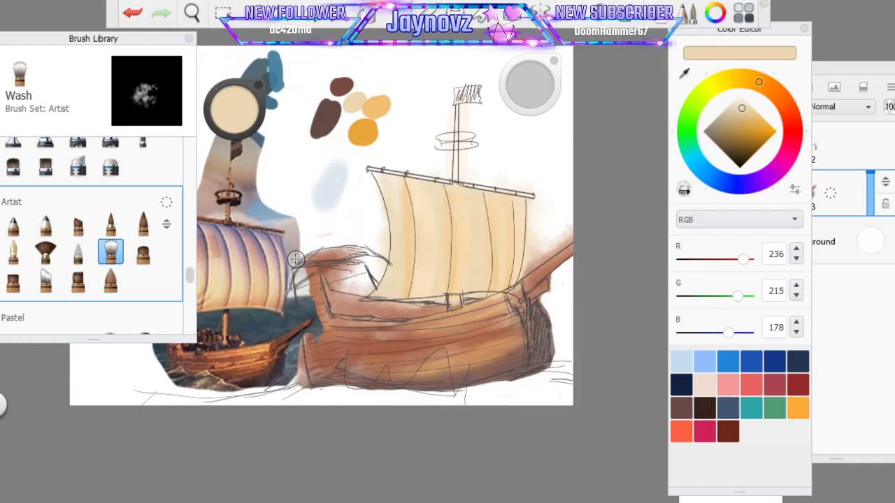
pyautogui.moveTo(297, 259); pyautogui.dragTo(355, 253)
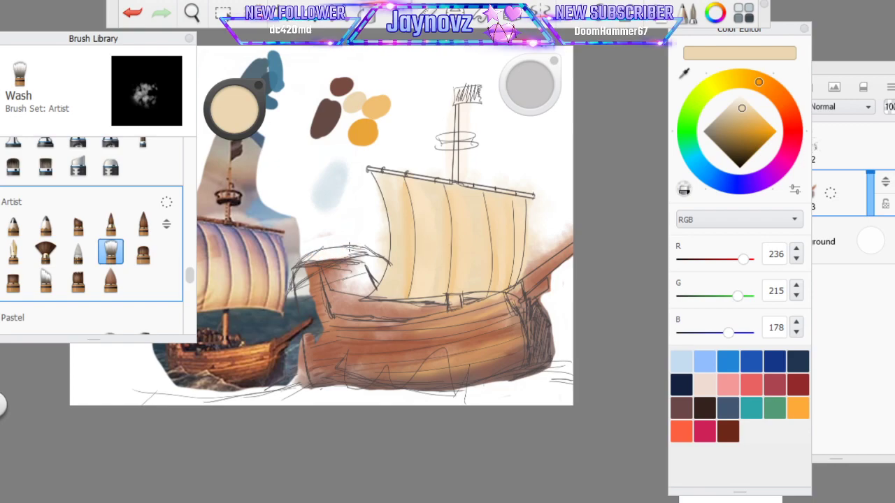
pyautogui.moveTo(294, 342); pyautogui.dragTo(301, 383)
# Return to Layer3 and clear the colour haze between the sail and bowsprit with the Wash brush, redoing the first stroke
pyautogui.click(816, 147)
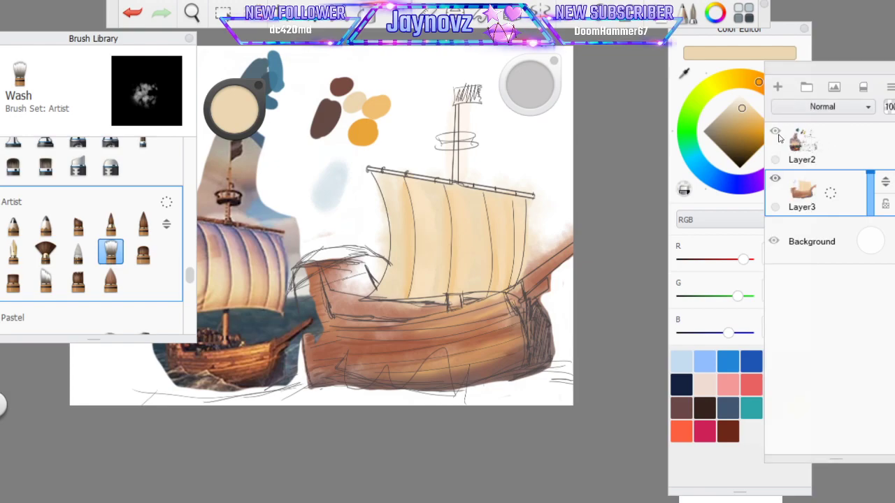
pyautogui.click(814, 146)
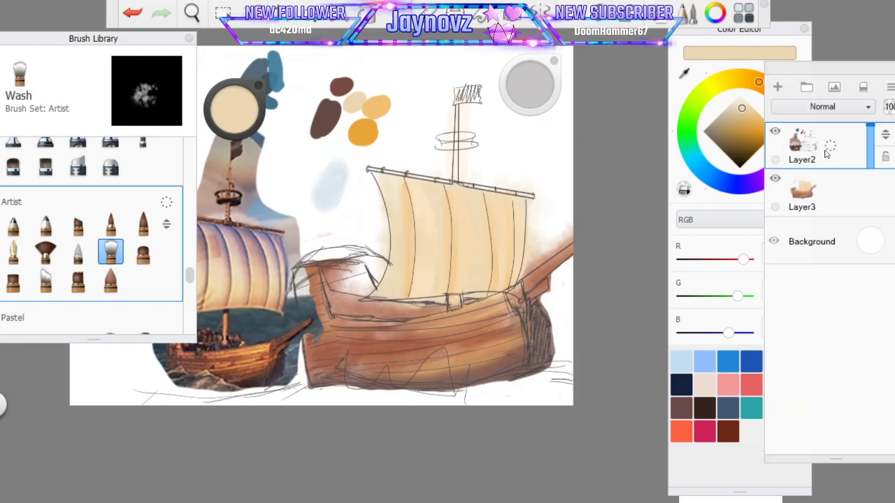
pyautogui.moveTo(171, 42)
pyautogui.mouseDown()
pyautogui.moveTo(156, 43)
pyautogui.moveTo(188, 38)
pyautogui.mouseUp()
pyautogui.click(845, 202)
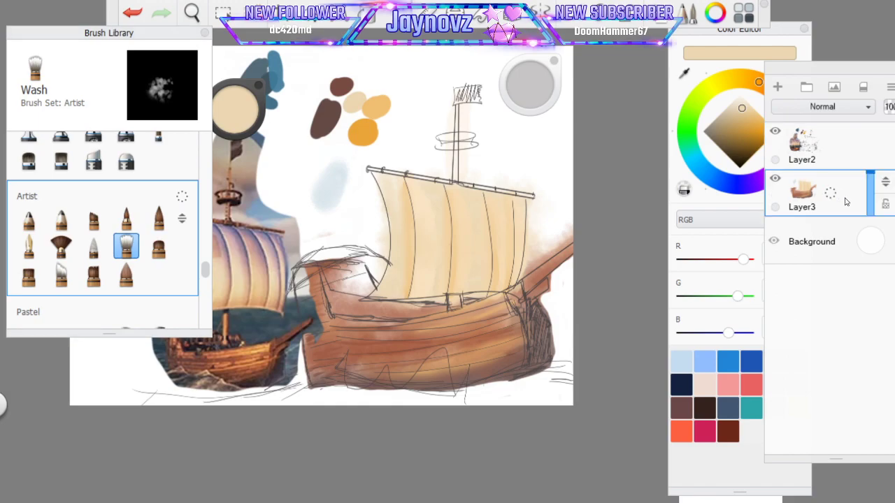
pyautogui.moveTo(541, 249)
pyautogui.mouseDown()
pyautogui.moveTo(525, 267)
pyautogui.moveTo(565, 232)
pyautogui.moveTo(533, 250)
pyautogui.moveTo(529, 270)
pyautogui.moveTo(565, 229)
pyautogui.mouseUp()
pyautogui.click(140, 17)
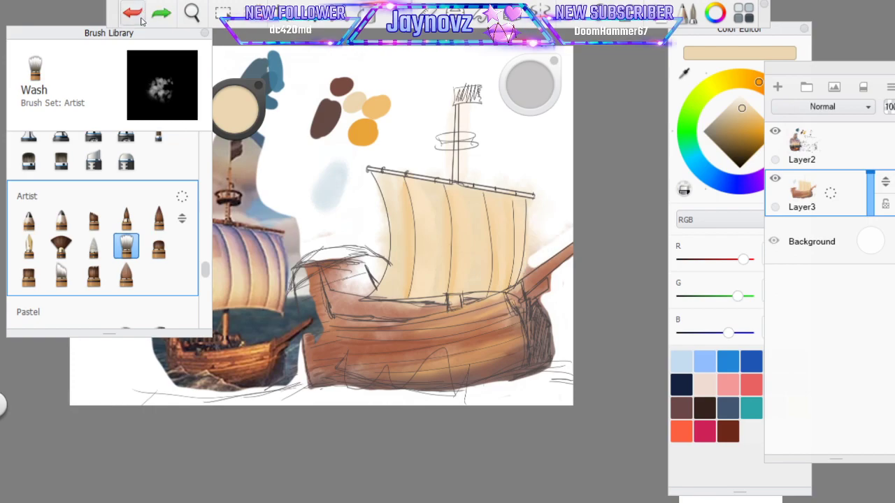
pyautogui.moveTo(531, 263)
pyautogui.mouseDown()
pyautogui.moveTo(566, 228)
pyautogui.moveTo(532, 251)
pyautogui.mouseUp()
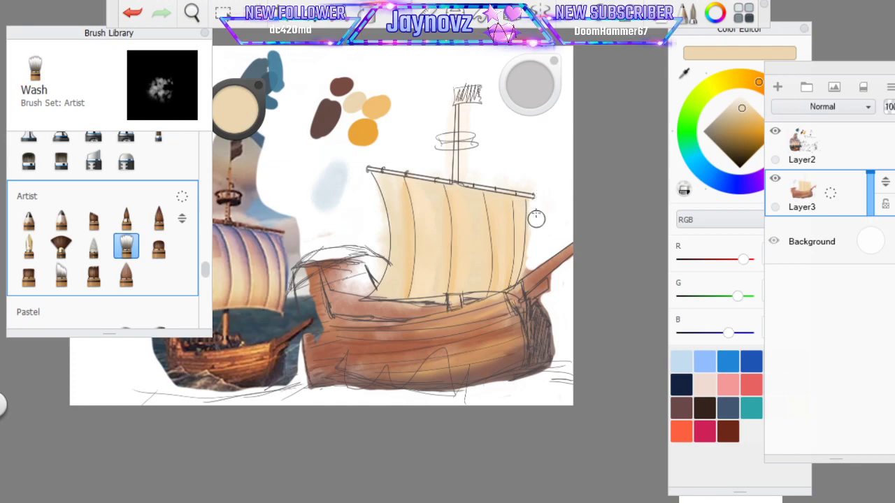
pyautogui.moveTo(322, 169)
pyautogui.mouseDown()
pyautogui.moveTo(330, 206)
pyautogui.moveTo(341, 168)
pyautogui.mouseUp()
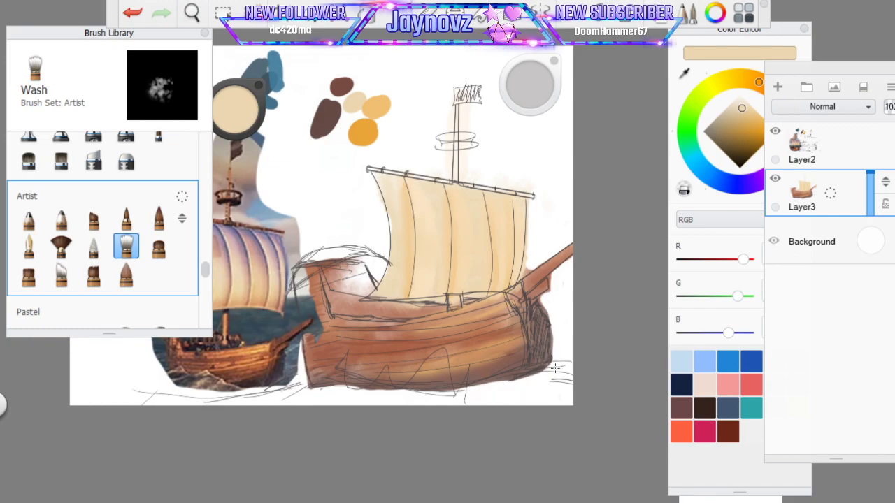
# Toggle the visibility of the linework layer, Layer2, to check the painted ship on its own, leaving it shown
pyautogui.click(774, 130)
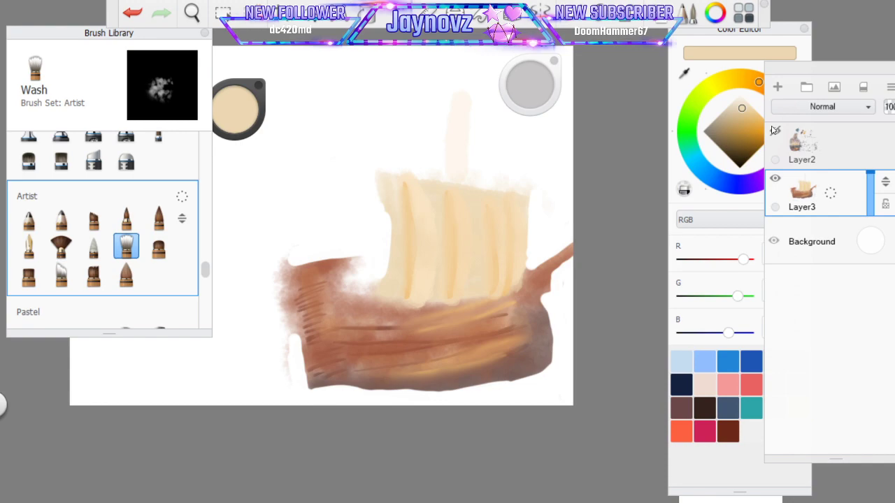
pyautogui.click(775, 131)
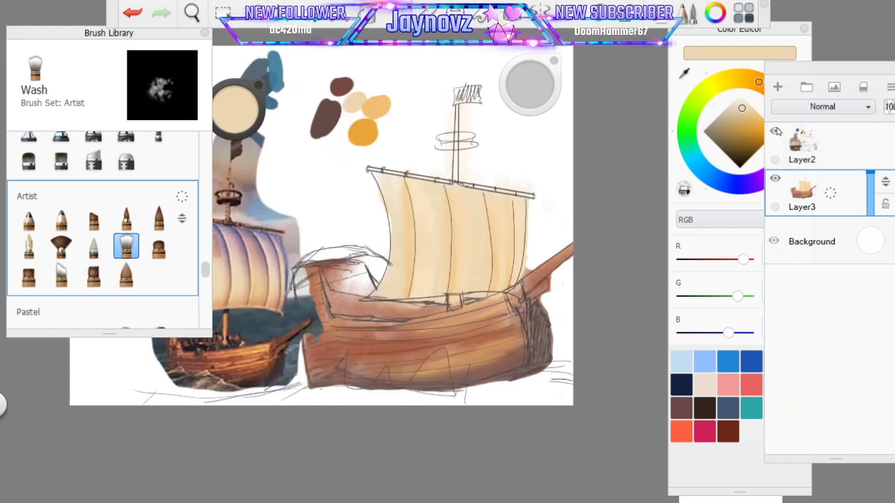
pyautogui.click(775, 131)
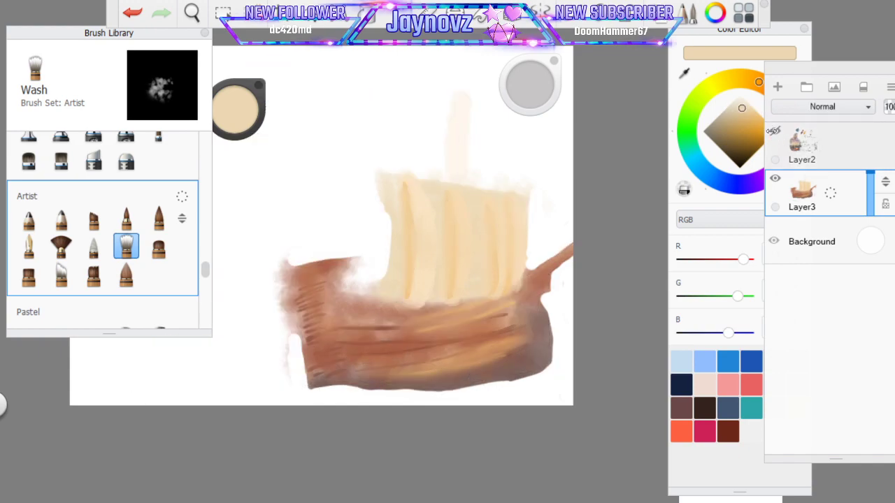
pyautogui.click(776, 131)
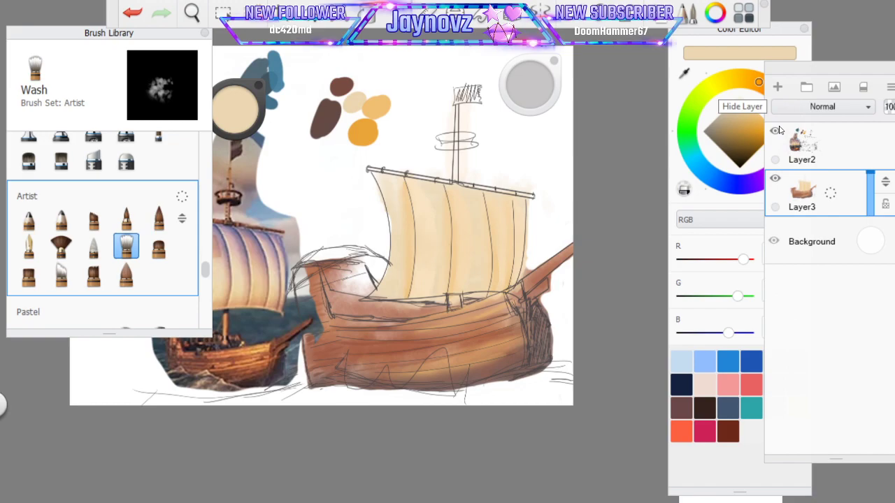
# Sample the large dark brown swatch and darken the colour to RGB 81, 60, 56
pyautogui.click(682, 73)
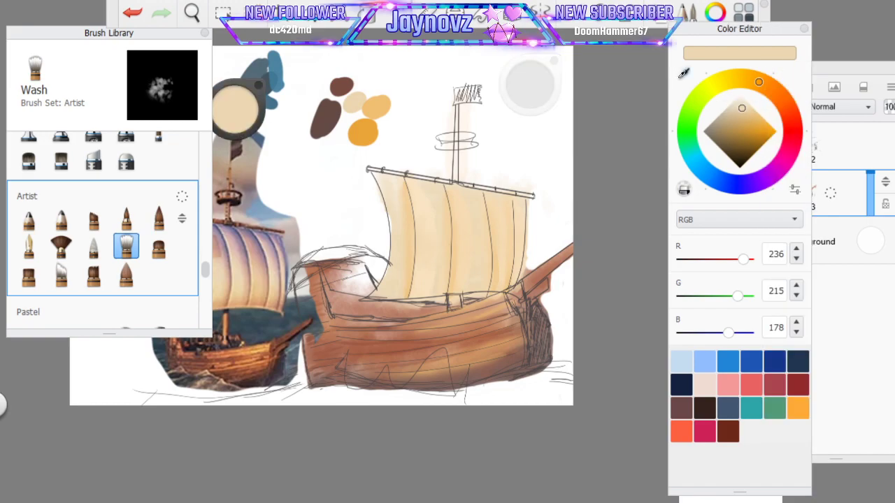
pyautogui.click(321, 125)
pyautogui.moveTo(240, 105); pyautogui.dragTo(241, 109)
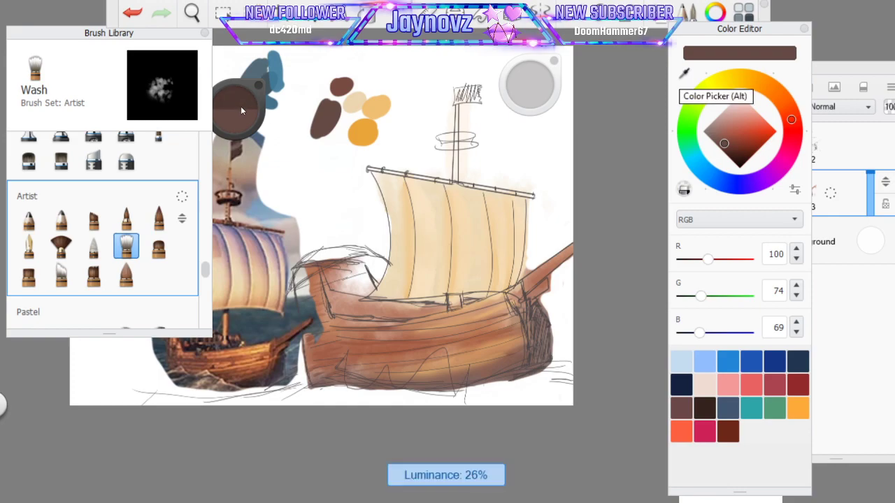
pyautogui.click(240, 106)
# Lock Layer3's transparency and try a dark Salty Watercolor stroke on the hull near the bow, undoing the stroke
pyautogui.click(61, 246)
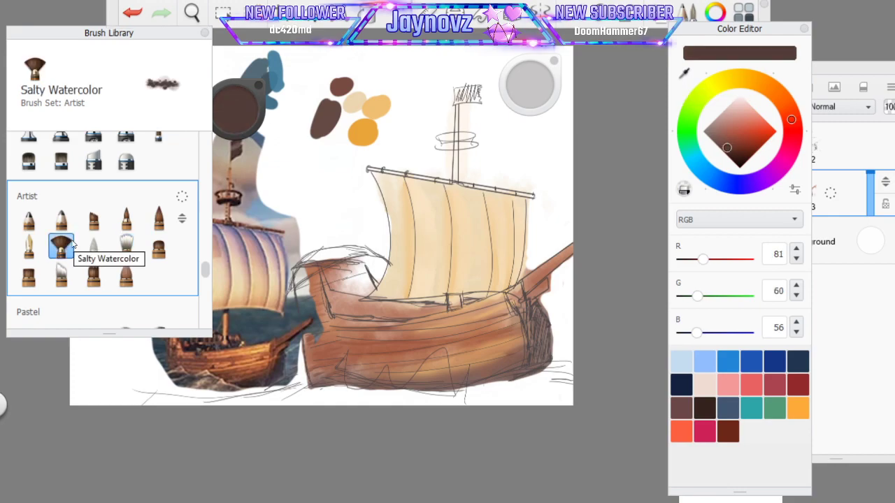
pyautogui.click(885, 204)
pyautogui.moveTo(505, 347); pyautogui.dragTo(532, 318)
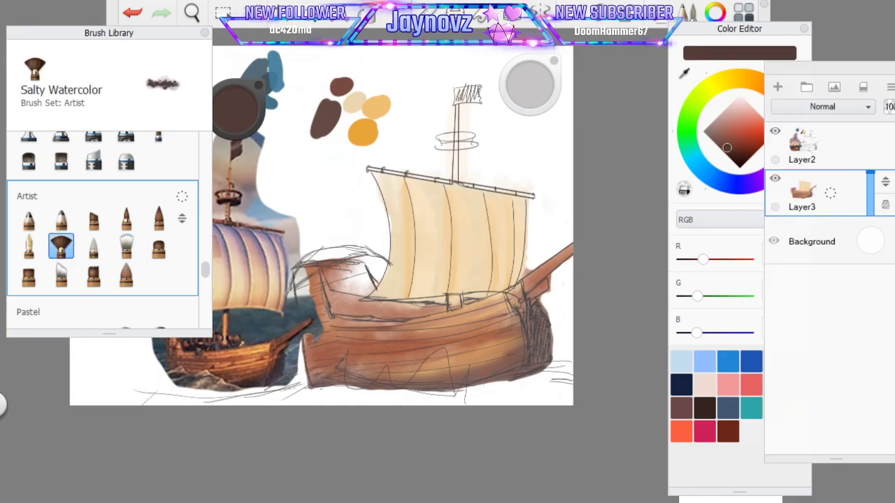
pyautogui.hotkey('ctrl', 'z')
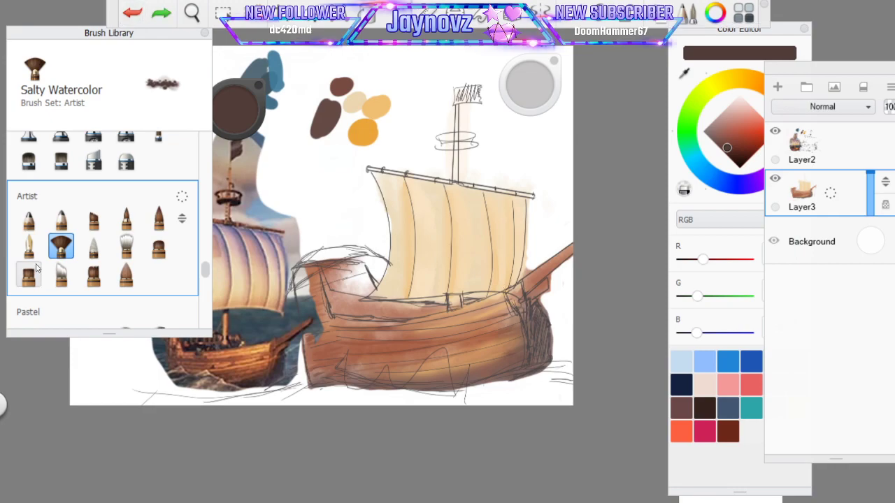
# Shade the bow and the hull's lower front edge dark brown with the Conceptual 2 brush
pyautogui.click(28, 275)
pyautogui.moveTo(536, 320); pyautogui.dragTo(535, 315)
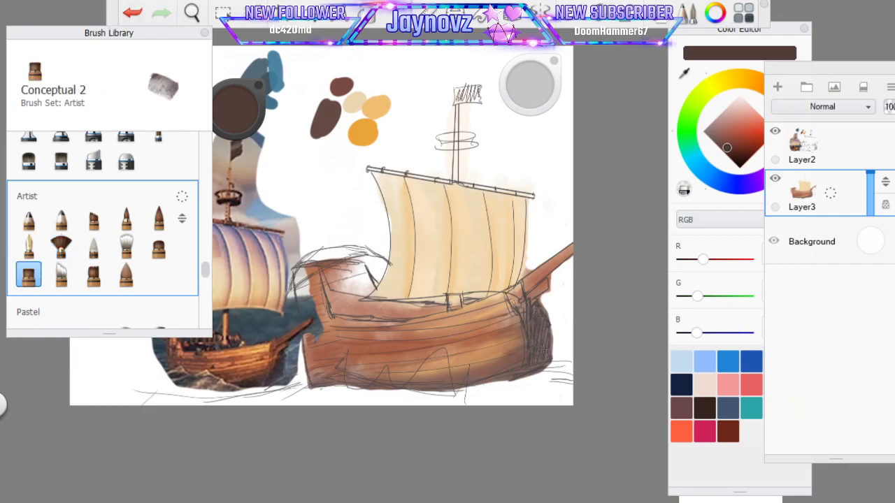
pyautogui.moveTo(507, 366); pyautogui.dragTo(478, 374)
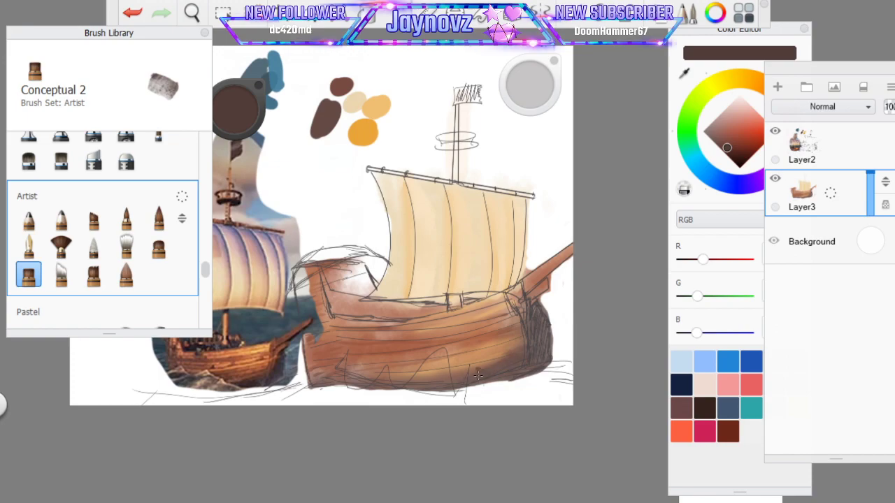
# Paint dark brown plank lines along the rear half of the hull with the Ink Brush
pyautogui.click(191, 13)
pyautogui.moveTo(333, 205); pyautogui.dragTo(428, 250)
pyautogui.click(160, 218)
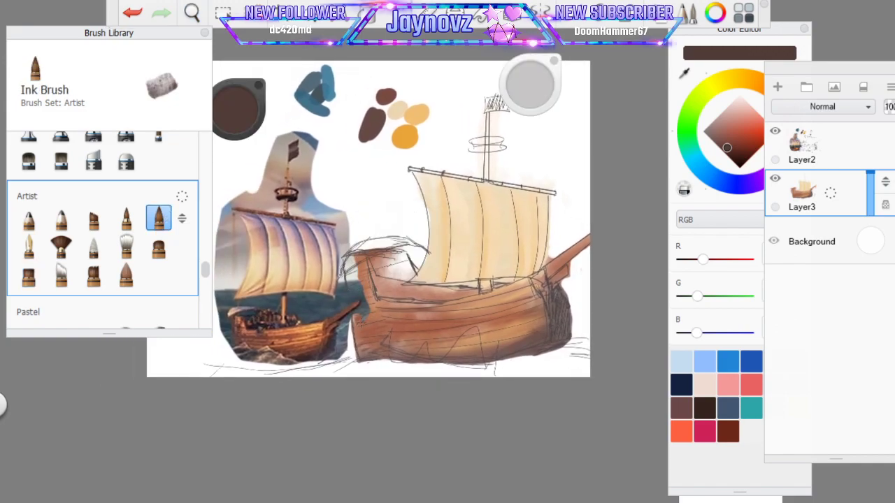
pyautogui.moveTo(357, 321); pyautogui.dragTo(452, 324)
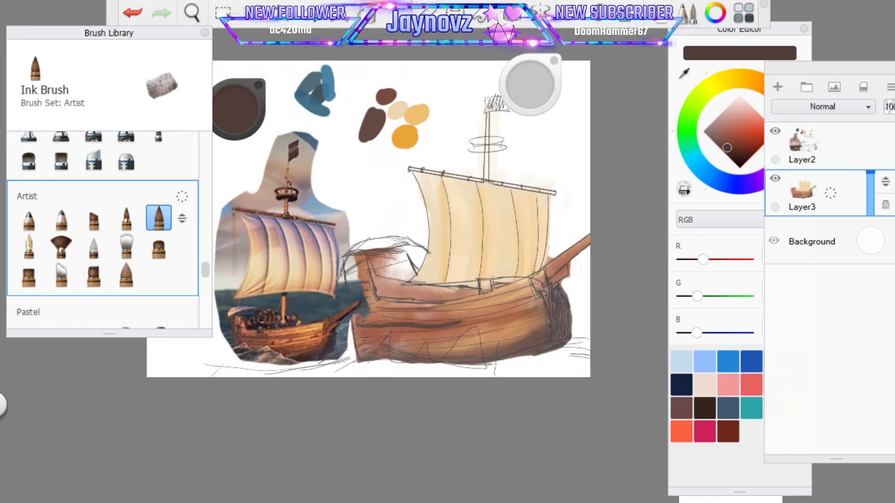
pyautogui.click(29, 275)
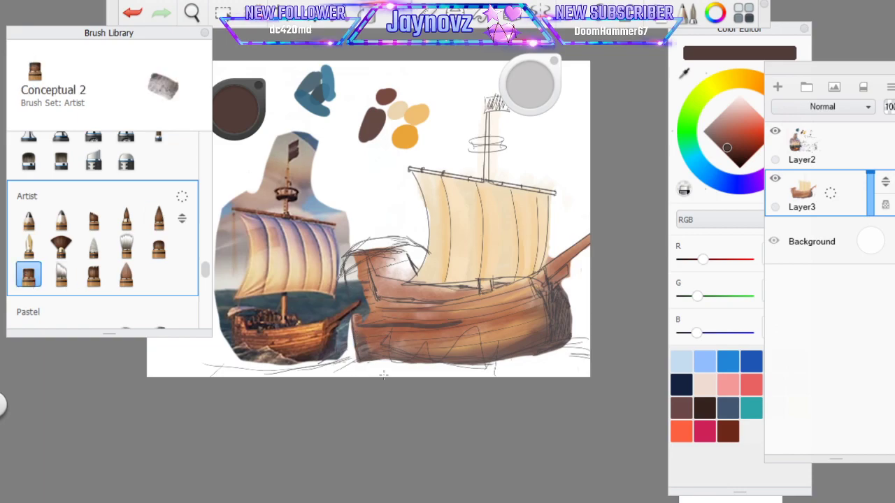
pyautogui.click(159, 218)
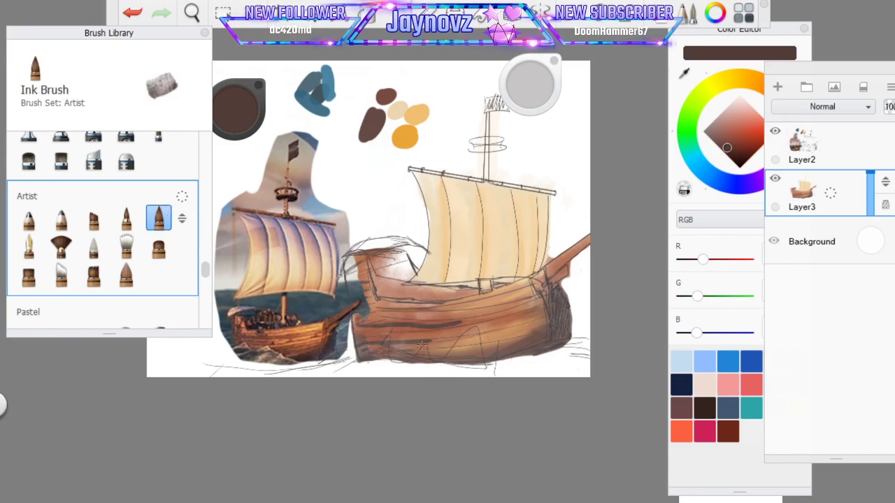
# Soften the dark hull lines with the Wash brush, redoing the first smear, and smooth the lower hull with the Blending brush
pyautogui.click(130, 247)
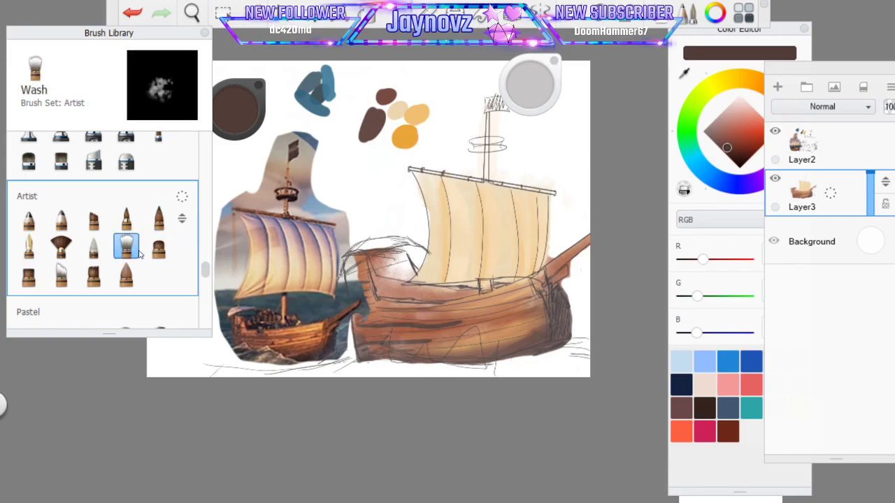
pyautogui.moveTo(362, 341)
pyautogui.mouseDown()
pyautogui.moveTo(371, 366)
pyautogui.moveTo(368, 354)
pyautogui.mouseUp()
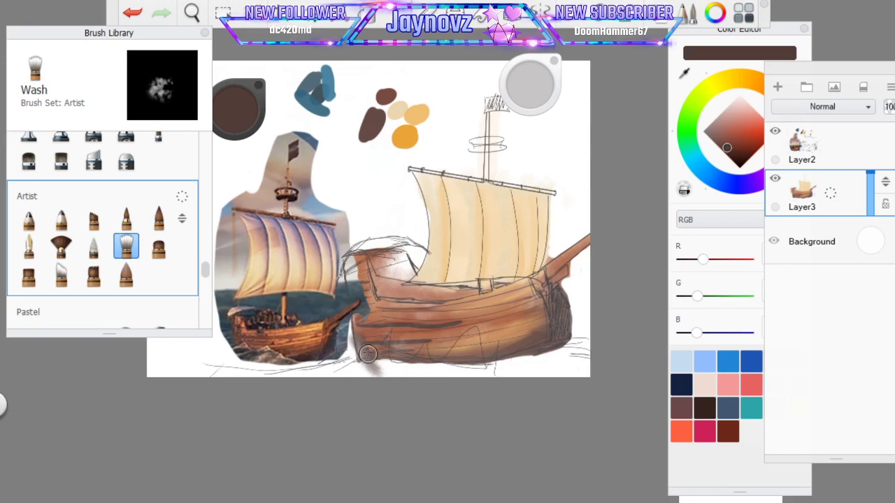
pyautogui.click(133, 14)
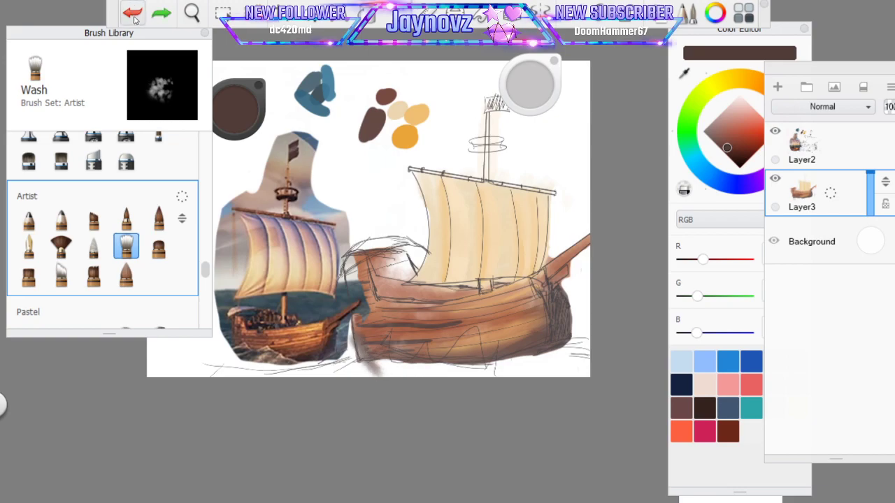
pyautogui.click(135, 15)
pyautogui.moveTo(350, 355)
pyautogui.mouseDown()
pyautogui.moveTo(356, 328)
pyautogui.moveTo(379, 354)
pyautogui.moveTo(358, 326)
pyautogui.moveTo(389, 354)
pyautogui.moveTo(378, 356)
pyautogui.moveTo(449, 343)
pyautogui.mouseUp()
pyautogui.moveTo(362, 303)
pyautogui.mouseDown()
pyautogui.moveTo(377, 290)
pyautogui.moveTo(366, 279)
pyautogui.moveTo(378, 276)
pyautogui.mouseUp()
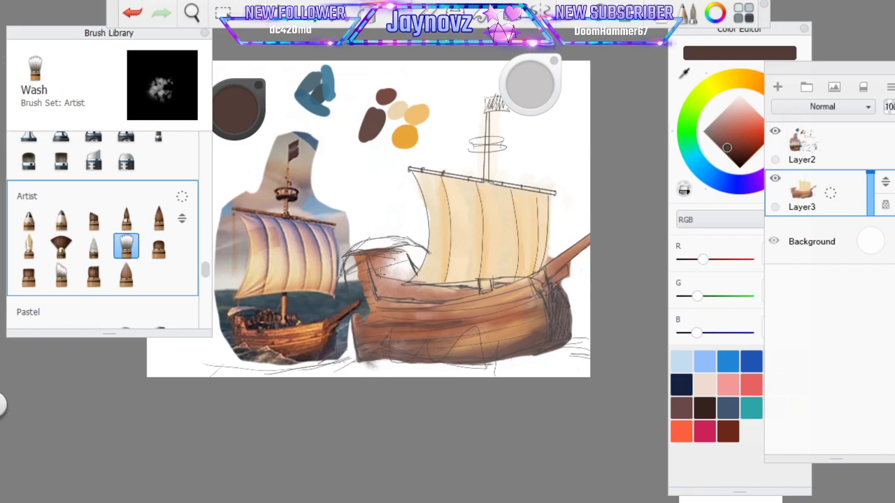
pyautogui.click(94, 246)
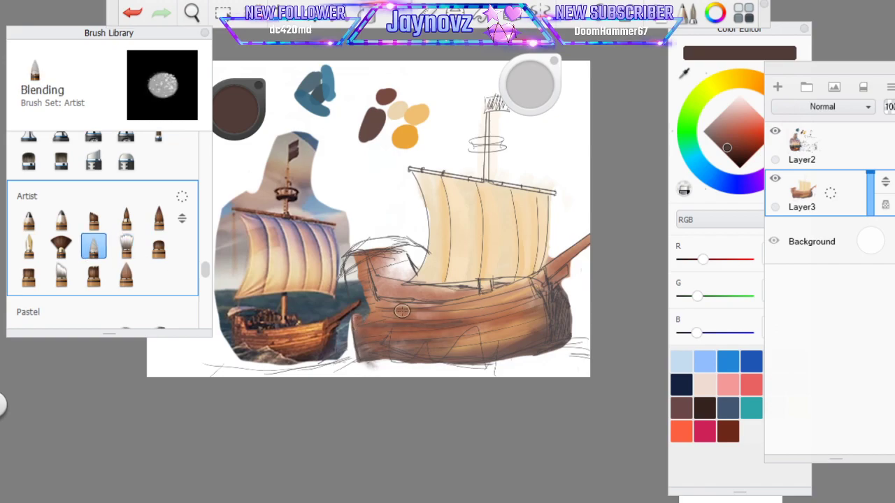
pyautogui.moveTo(385, 353)
pyautogui.mouseDown()
pyautogui.moveTo(461, 363)
pyautogui.moveTo(427, 366)
pyautogui.moveTo(569, 340)
pyautogui.mouseUp()
# Try a rope line down from the yard's rear end with the Sharp Glaze and Ink Brush, undoing each stroke
pyautogui.click(39, 222)
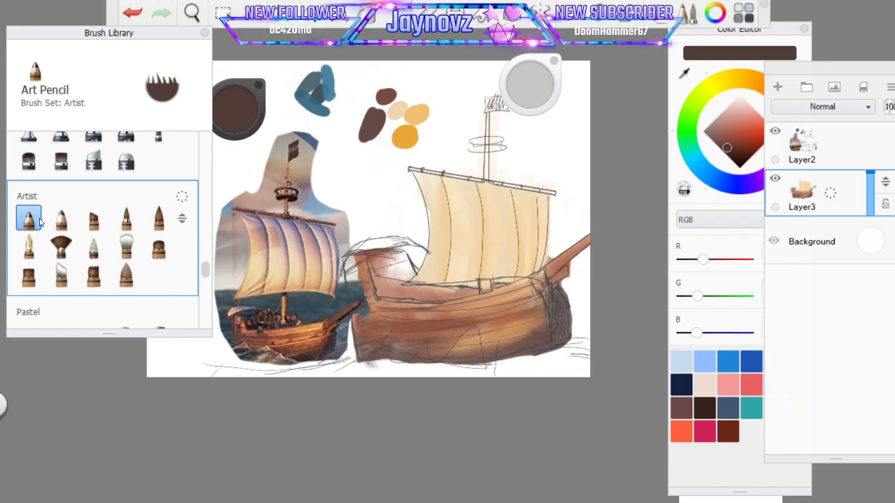
pyautogui.click(126, 218)
pyautogui.moveTo(406, 172); pyautogui.dragTo(412, 250)
pyautogui.click(133, 12)
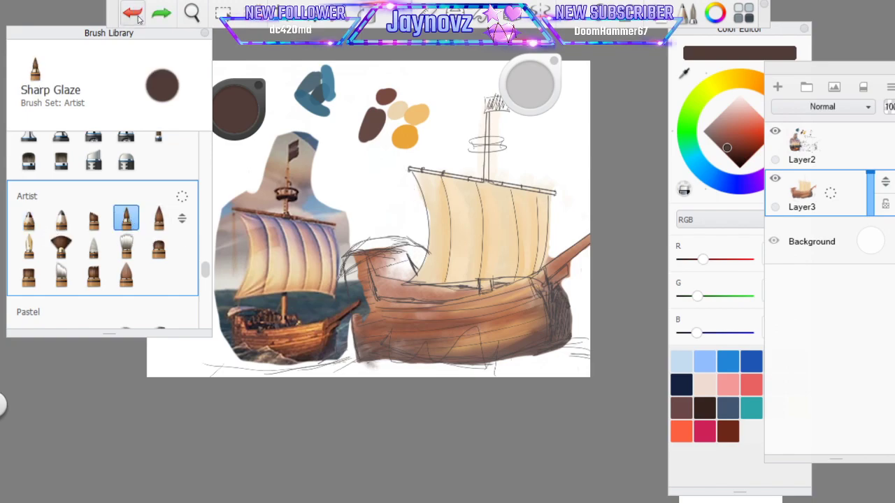
pyautogui.click(159, 218)
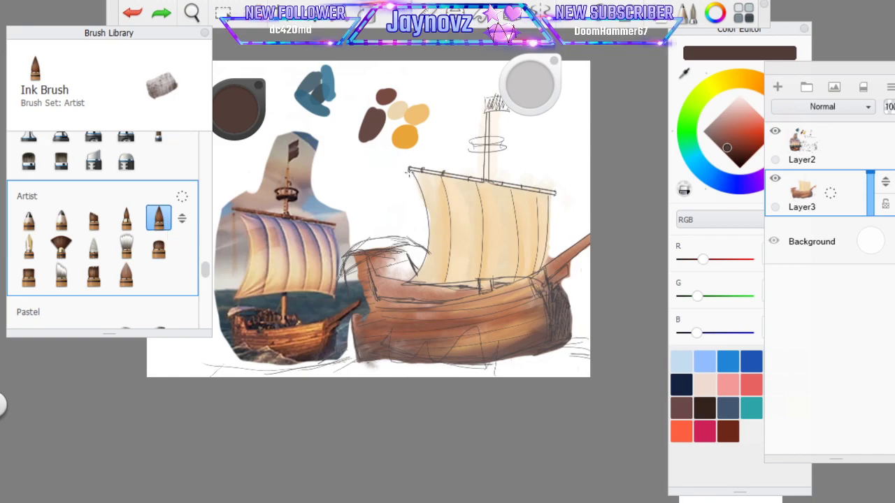
pyautogui.moveTo(410, 170); pyautogui.dragTo(415, 285)
pyautogui.click(133, 12)
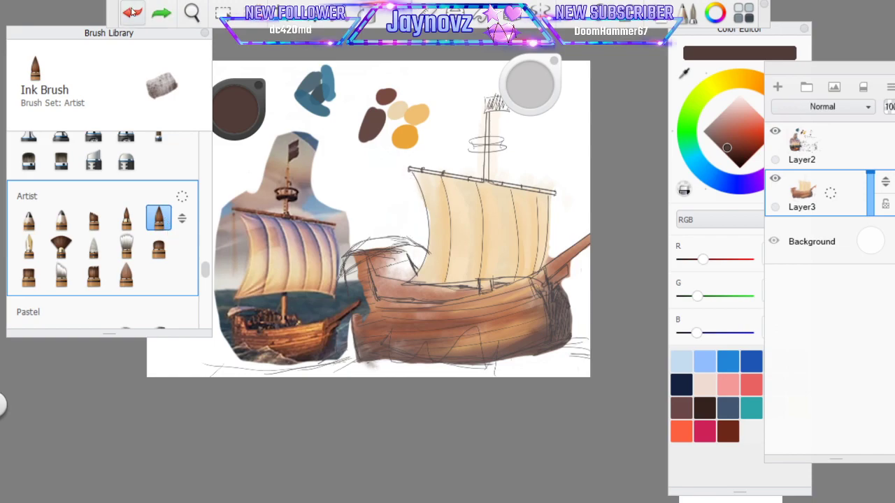
# Draw a straight vertical rope from the yard's rear end down to the deck with the Basic Pencil and the Line tool
pyautogui.moveTo(206, 270)
pyautogui.mouseDown()
pyautogui.moveTo(200, 155)
pyautogui.moveTo(179, 147)
pyautogui.mouseUp()
pyautogui.click(29, 169)
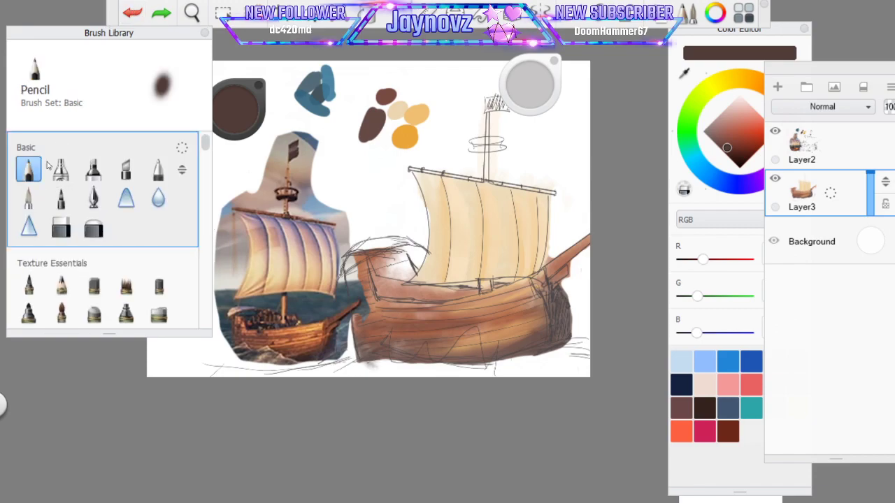
pyautogui.click(628, 17)
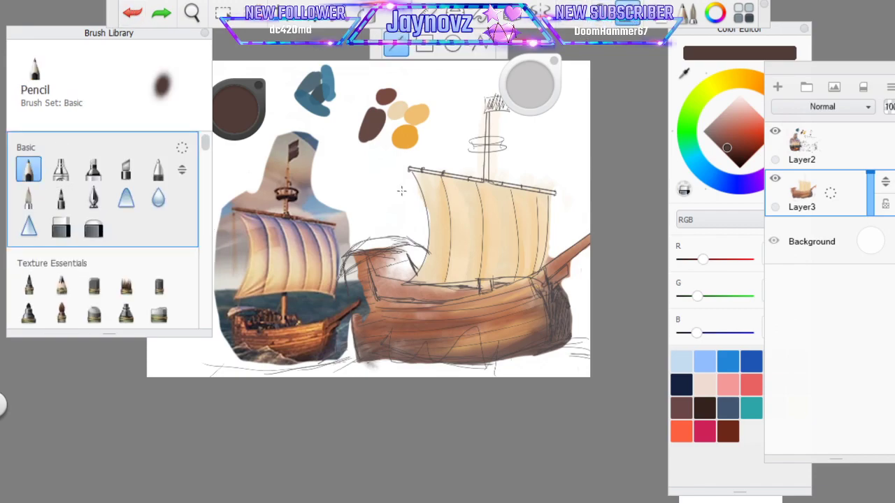
pyautogui.moveTo(412, 273); pyautogui.dragTo(410, 285)
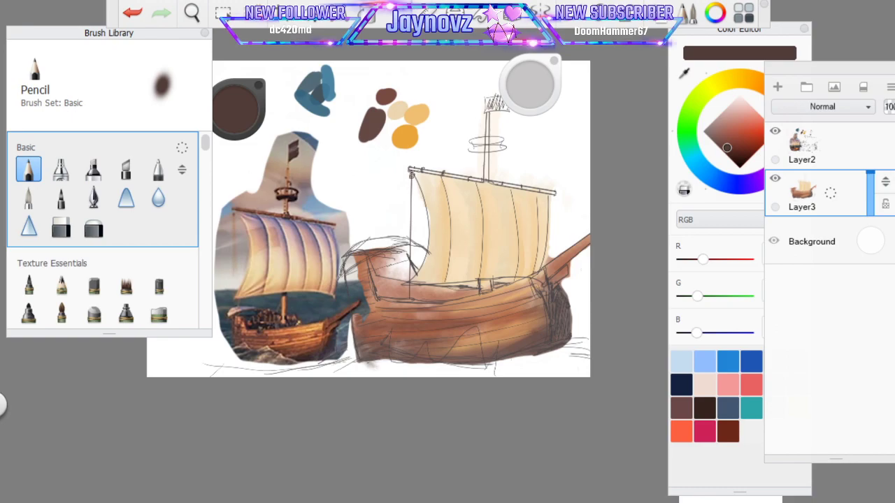
# Test the Conceptual 1, Ink Brush and Sharp Glaze brushes on the blank area behind the sail, undoing each stroke
pyautogui.moveTo(202, 146)
pyautogui.mouseDown()
pyautogui.moveTo(200, 282)
pyautogui.moveTo(201, 274)
pyautogui.mouseUp()
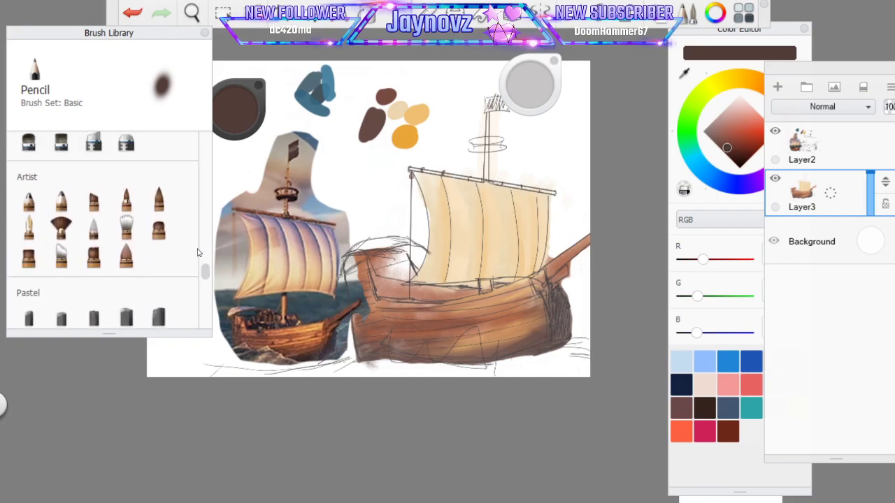
pyautogui.click(94, 199)
pyautogui.moveTo(372, 182); pyautogui.dragTo(379, 201)
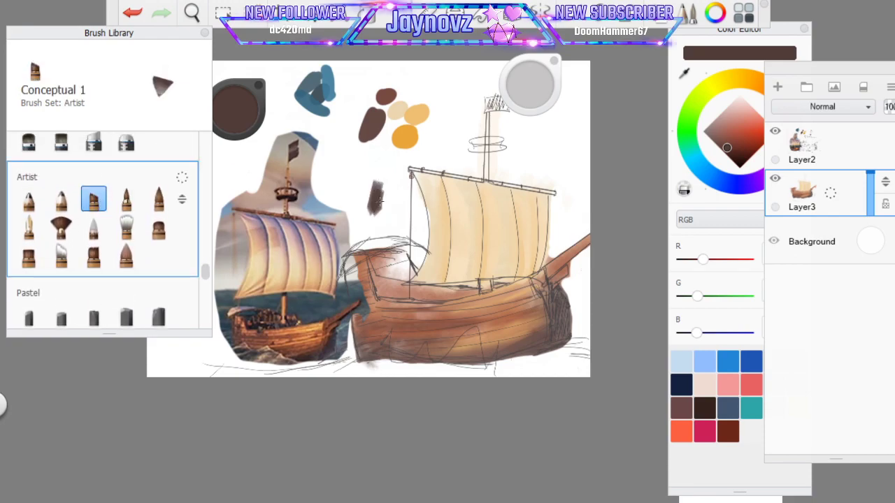
pyautogui.hotkey('ctrl', 'z')
pyautogui.click(158, 199)
pyautogui.moveTo(393, 183); pyautogui.dragTo(379, 211)
pyautogui.hotkey('ctrl', 'z')
pyautogui.hotkey('ctrl', 'z')
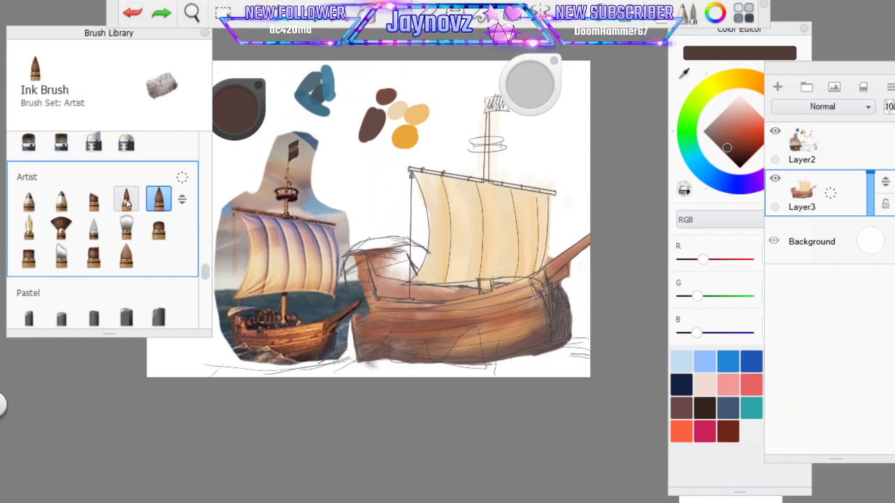
pyautogui.click(126, 199)
pyautogui.moveTo(381, 187); pyautogui.dragTo(369, 212)
pyautogui.click(133, 11)
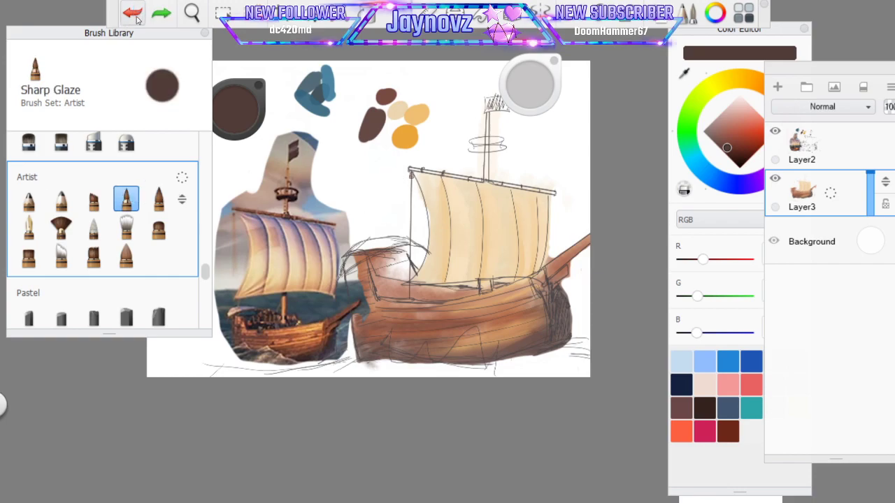
# Test the Conceptual 2, Wet Frayed Bristles and Art Pencil brushes on the blank area behind the sail, undoing each stroke
pyautogui.click(28, 256)
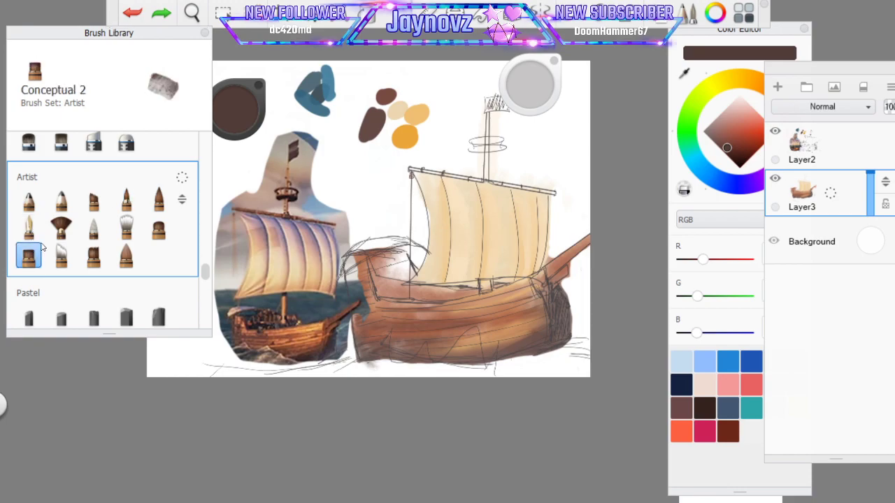
pyautogui.moveTo(361, 193); pyautogui.dragTo(370, 183)
pyautogui.click(132, 11)
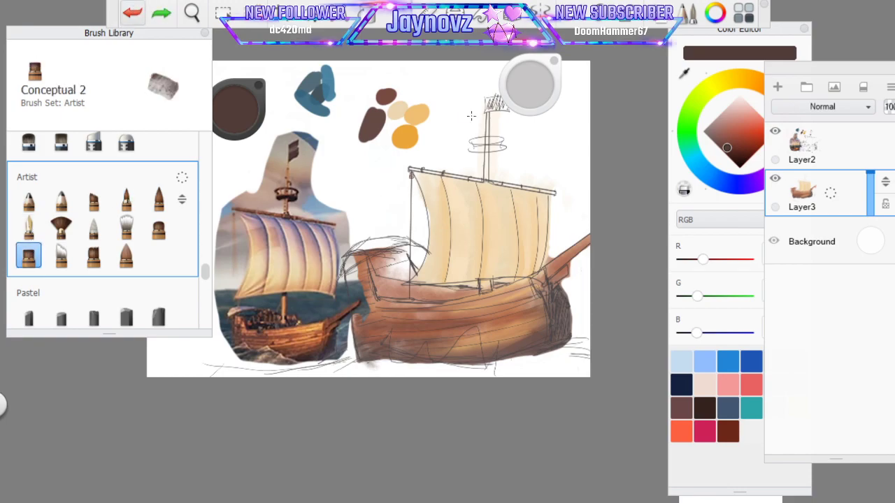
pyautogui.click(126, 255)
pyautogui.moveTo(385, 167)
pyautogui.mouseDown()
pyautogui.moveTo(375, 213)
pyautogui.moveTo(361, 210)
pyautogui.mouseUp()
pyautogui.click(133, 13)
pyautogui.click(28, 200)
pyautogui.moveTo(382, 184); pyautogui.dragTo(374, 204)
pyautogui.click(132, 13)
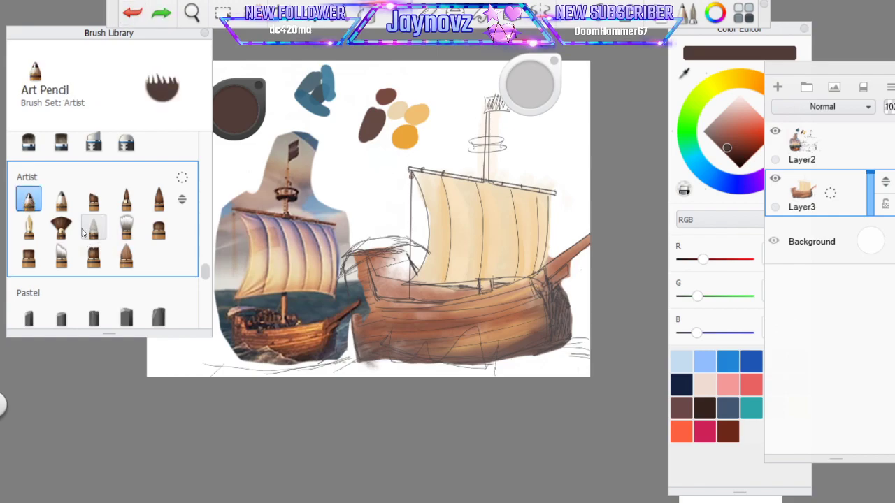
# Paint the yard and mast with the Conceptual 2 brush in a reddish brown (RGB 190, 119, 92) sampled from the ship
pyautogui.click(96, 260)
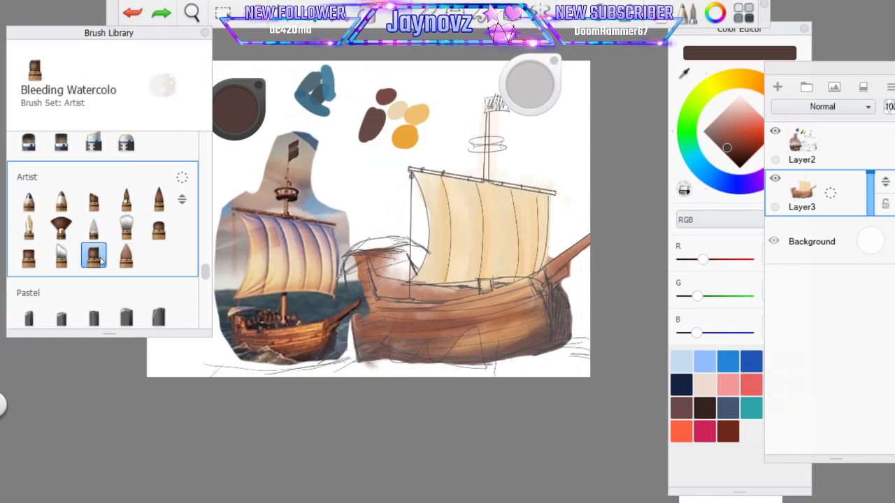
pyautogui.click(127, 259)
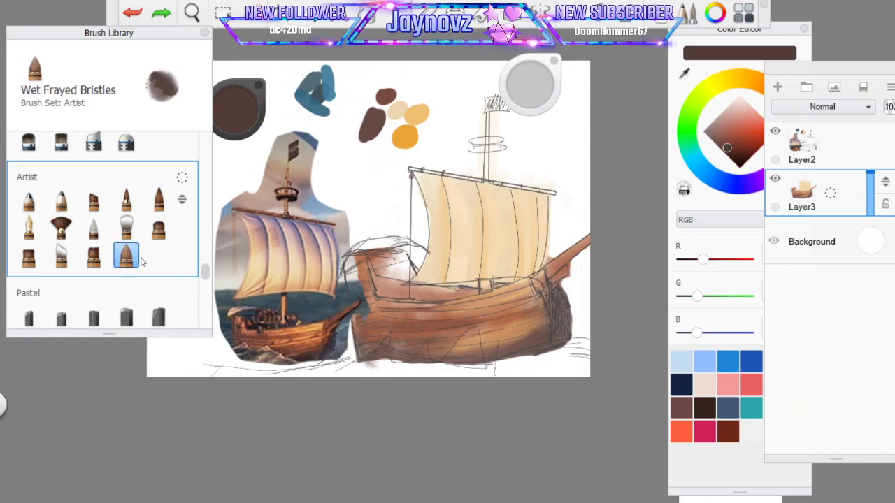
pyautogui.press('[')
pyautogui.click(685, 73)
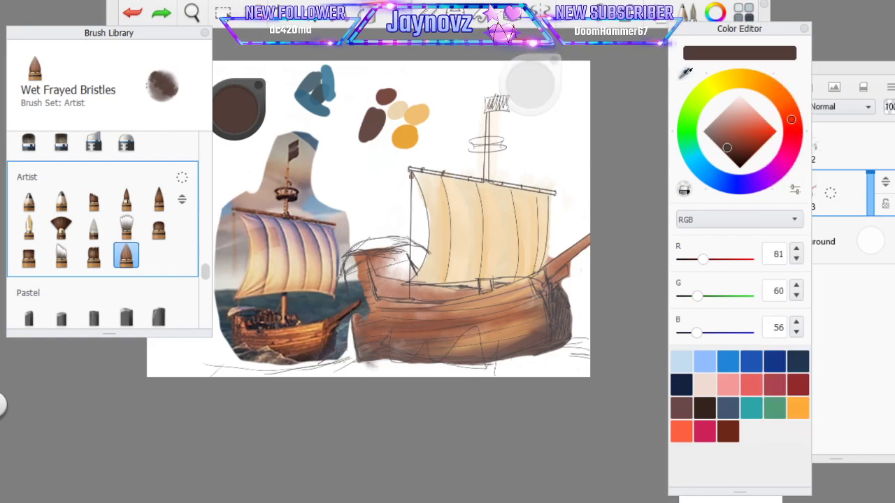
pyautogui.click(415, 267)
pyautogui.moveTo(241, 108); pyautogui.dragTo(271, 112)
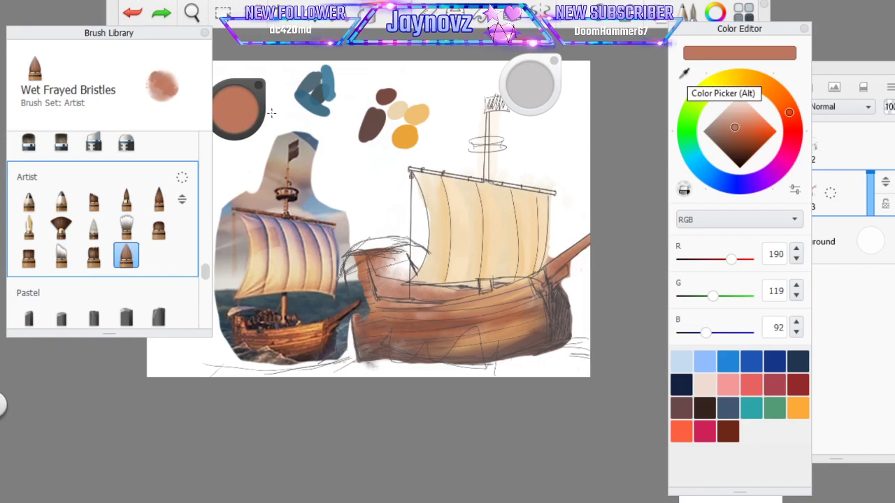
pyautogui.click(842, 74)
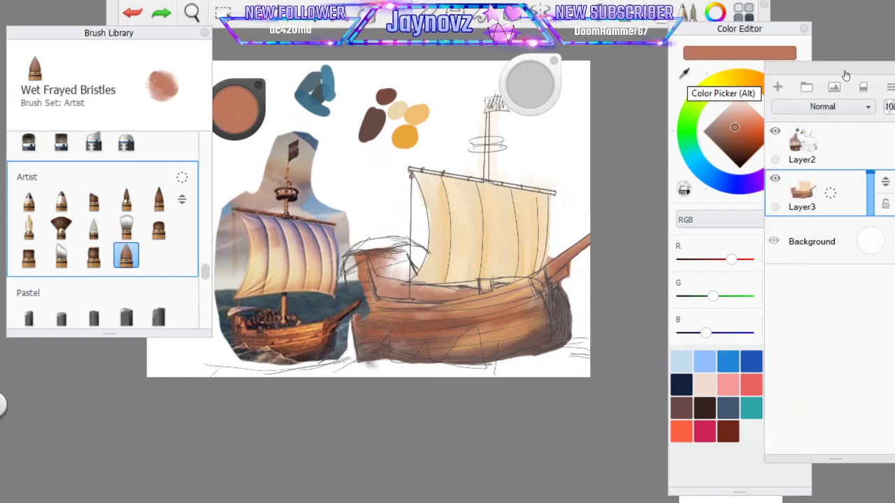
pyautogui.click(410, 168)
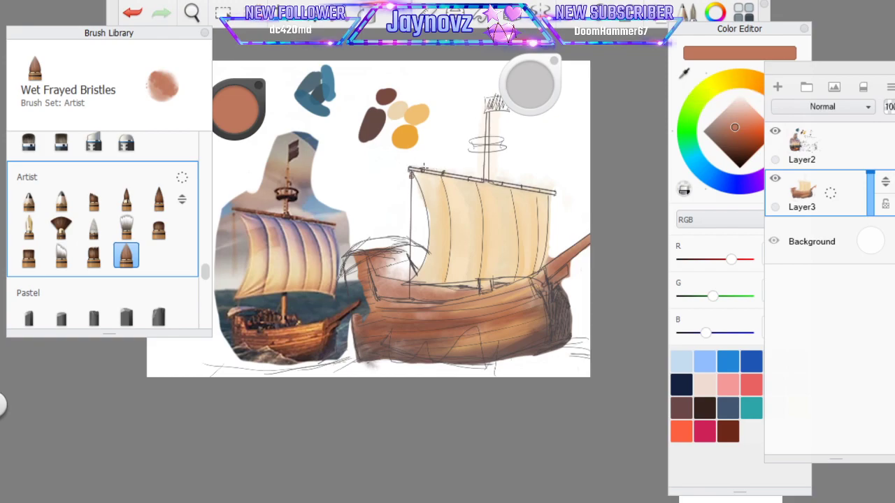
pyautogui.click(28, 255)
pyautogui.moveTo(411, 176)
pyautogui.mouseDown()
pyautogui.moveTo(412, 166)
pyautogui.moveTo(573, 199)
pyautogui.mouseUp()
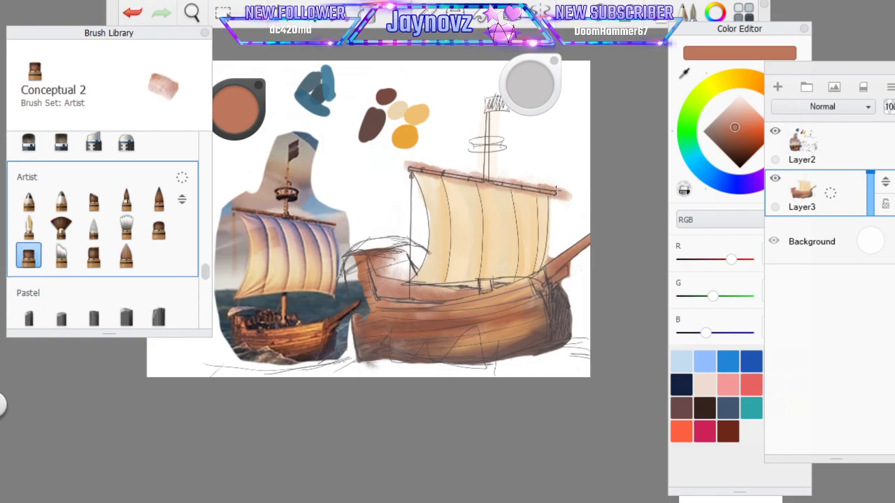
pyautogui.moveTo(489, 120)
pyautogui.mouseDown()
pyautogui.moveTo(490, 143)
pyautogui.moveTo(478, 143)
pyautogui.moveTo(503, 144)
pyautogui.mouseUp()
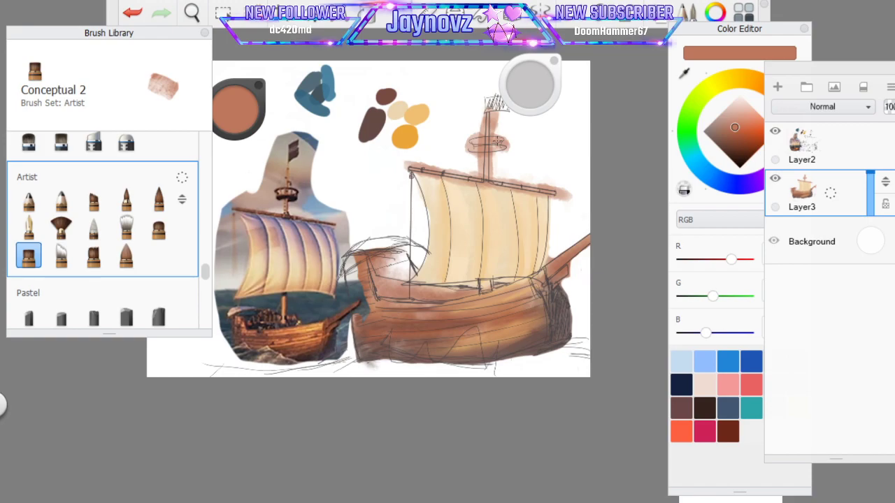
# Paint the crow's nest rings in dark brown (RGB 100, 74, 69) sampled from the palette swatch
pyautogui.click(683, 74)
pyautogui.click(372, 126)
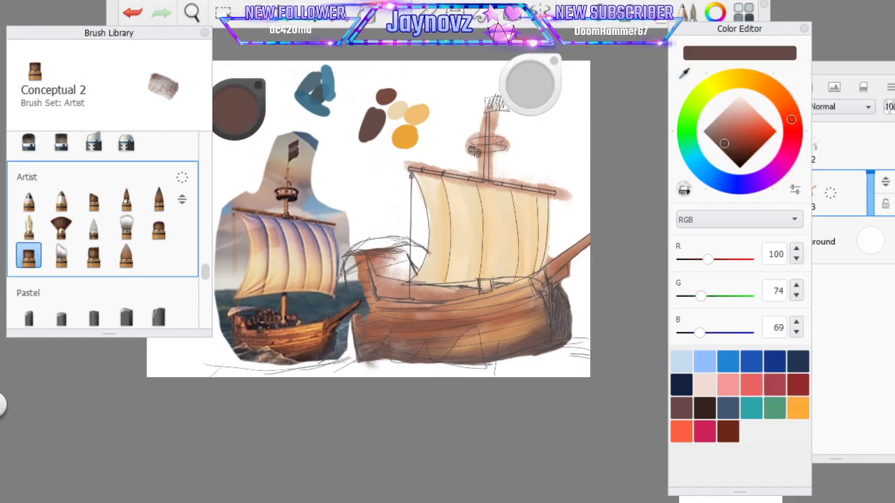
pyautogui.moveTo(475, 152)
pyautogui.mouseDown()
pyautogui.moveTo(505, 149)
pyautogui.moveTo(485, 136)
pyautogui.moveTo(506, 144)
pyautogui.moveTo(490, 135)
pyautogui.moveTo(477, 142)
pyautogui.moveTo(499, 137)
pyautogui.moveTo(499, 151)
pyautogui.moveTo(510, 149)
pyautogui.mouseUp()
# Fill the flag at the masthead with purple (RGB 103, 63, 120) using the Ink Brush
pyautogui.click(158, 199)
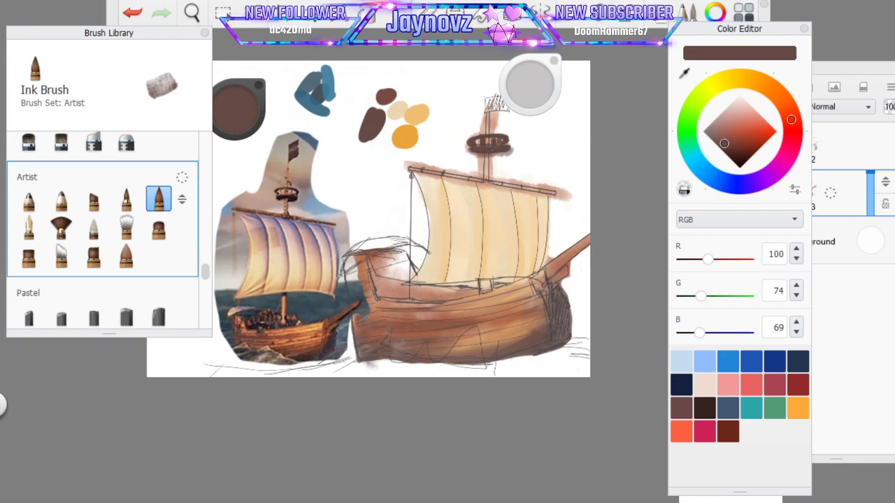
pyautogui.moveTo(538, 60); pyautogui.dragTo(631, 66)
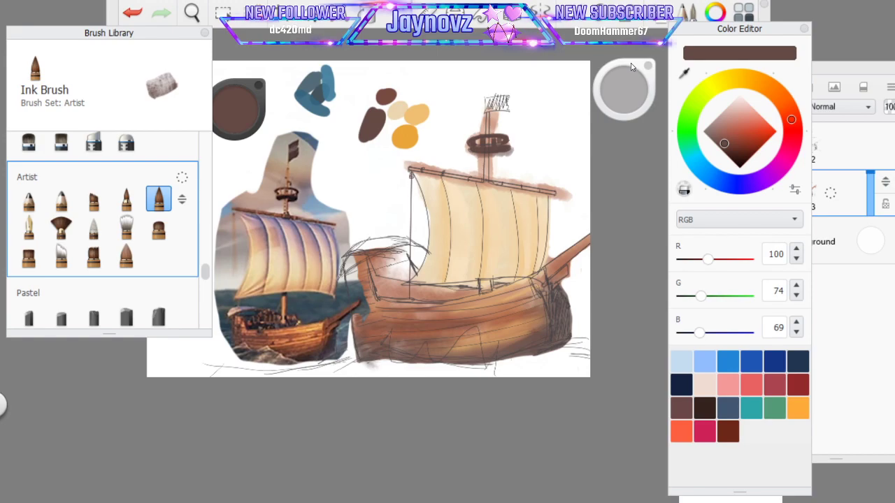
pyautogui.click(767, 173)
pyautogui.moveTo(743, 128)
pyautogui.mouseDown()
pyautogui.moveTo(714, 130)
pyautogui.moveTo(730, 154)
pyautogui.moveTo(728, 141)
pyautogui.mouseUp()
pyautogui.moveTo(480, 102)
pyautogui.mouseDown()
pyautogui.moveTo(507, 107)
pyautogui.moveTo(509, 94)
pyautogui.moveTo(485, 95)
pyautogui.mouseUp()
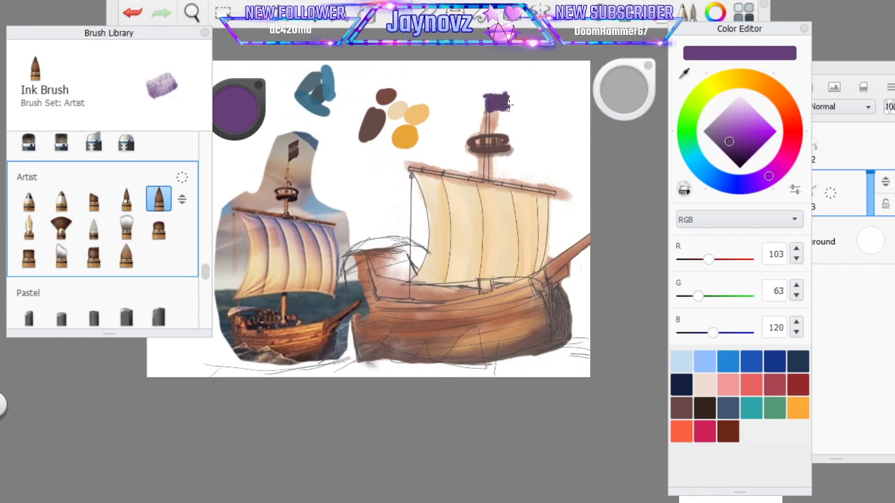
pyautogui.moveTo(505, 96); pyautogui.dragTo(512, 107)
# Shade the flag with dark purple (RGB 30, 12, 38) strokes using the Sharp Glaze brush
pyautogui.moveTo(729, 143); pyautogui.dragTo(739, 160)
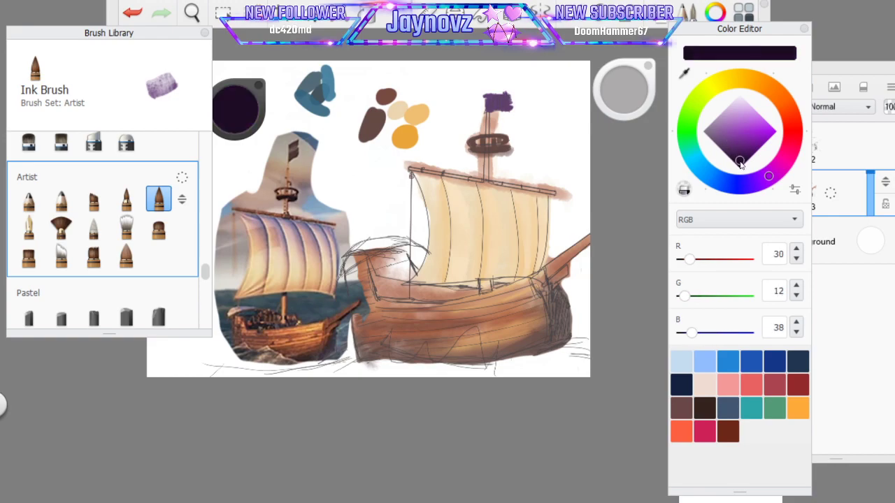
pyautogui.click(126, 199)
pyautogui.moveTo(492, 101); pyautogui.dragTo(508, 105)
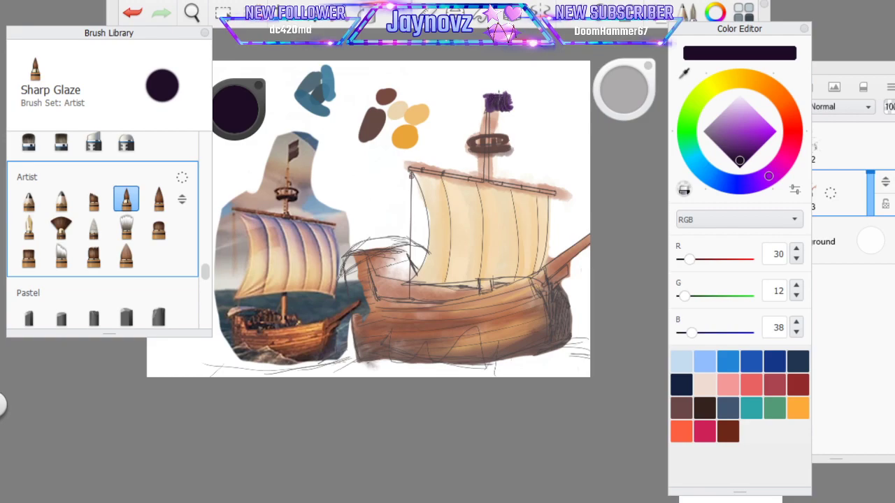
pyautogui.click(127, 227)
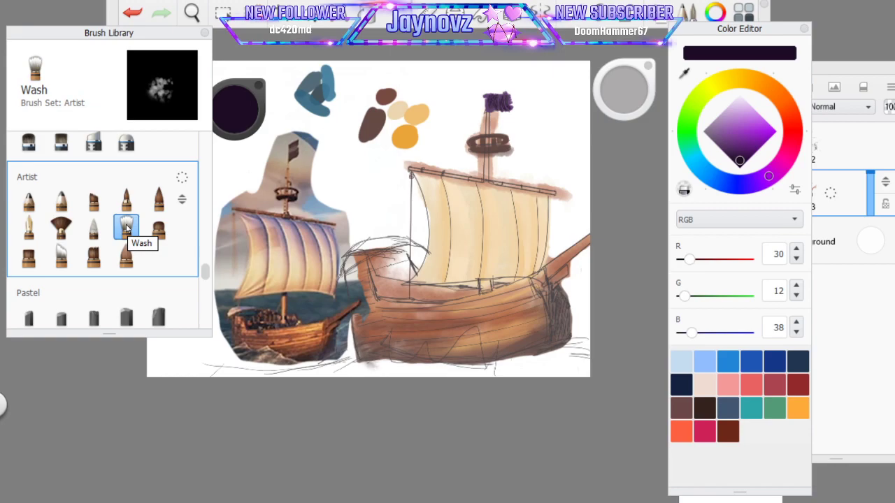
pyautogui.click(94, 226)
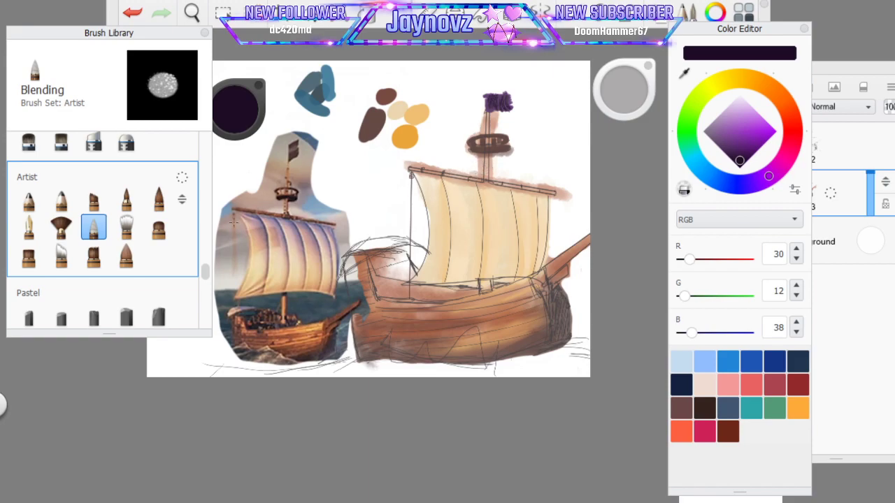
# Define the yard with the Sharp Glaze brush in brown (RGB 120, 75, 66) sampled from the palette swatch
pyautogui.click(126, 200)
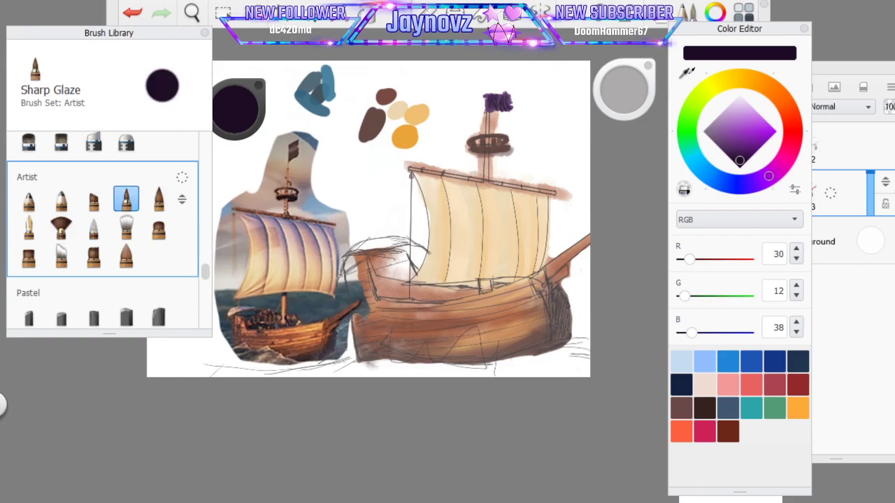
pyautogui.click(687, 74)
pyautogui.click(390, 97)
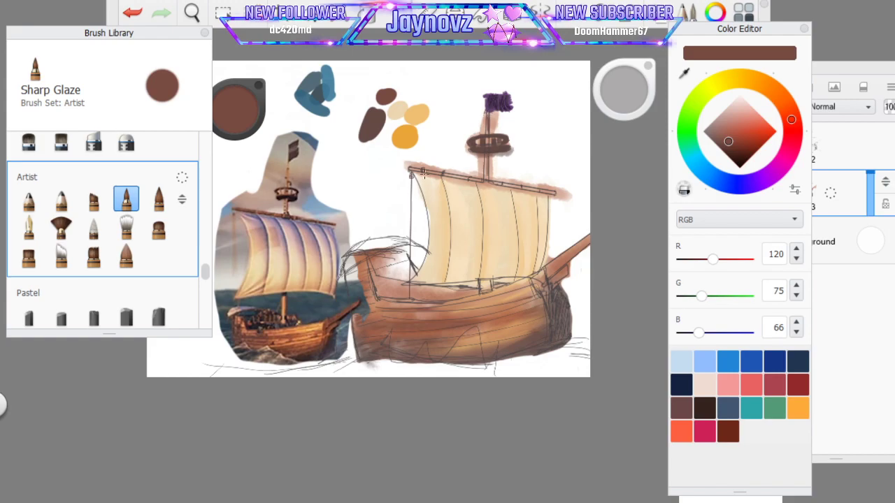
pyautogui.moveTo(410, 169); pyautogui.dragTo(549, 192)
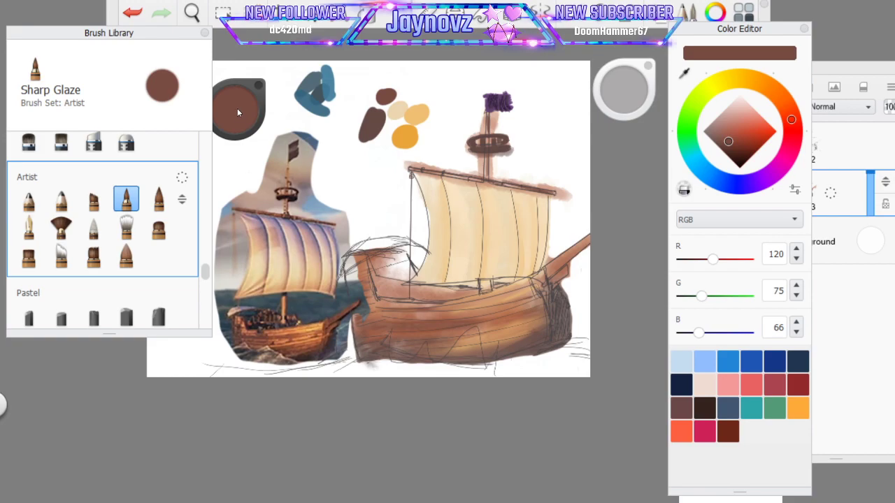
# Paint the mast foot at the deck in dark brown (RGB 90, 56, 49) and add light strokes sampled from the mast
pyautogui.moveTo(238, 112); pyautogui.dragTo(251, 145)
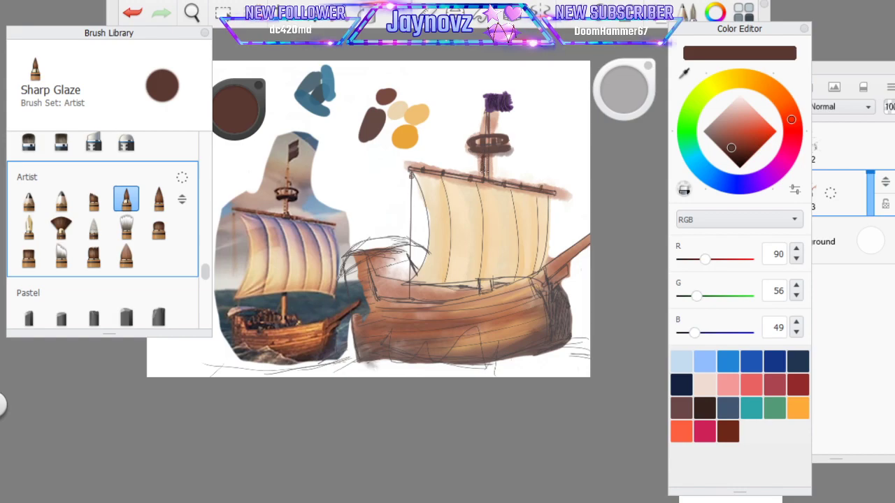
pyautogui.moveTo(484, 283); pyautogui.dragTo(483, 279)
pyautogui.click(684, 73)
pyautogui.click(493, 120)
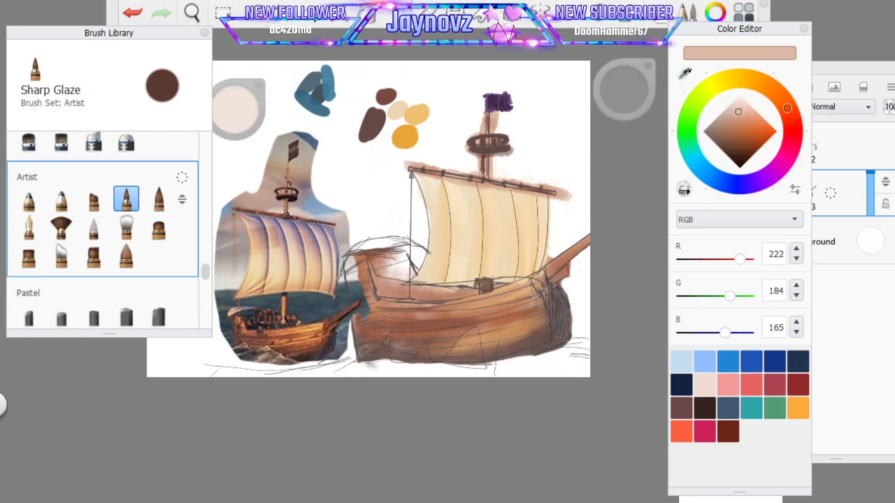
pyautogui.moveTo(489, 279); pyautogui.dragTo(488, 293)
pyautogui.moveTo(491, 278); pyautogui.dragTo(491, 291)
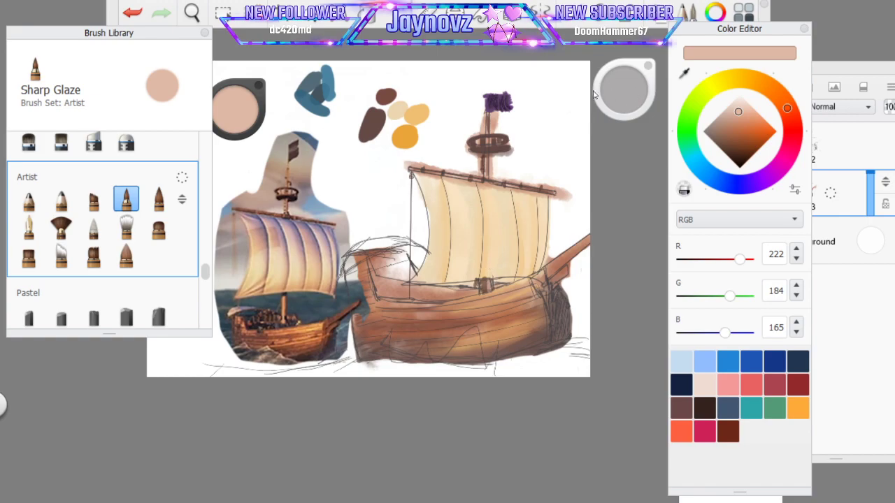
# Repaint the mast foot in the palette's brown (RGB 120, 75, 66) and lighten the brush color to RGB 148, 93, 81
pyautogui.click(488, 264)
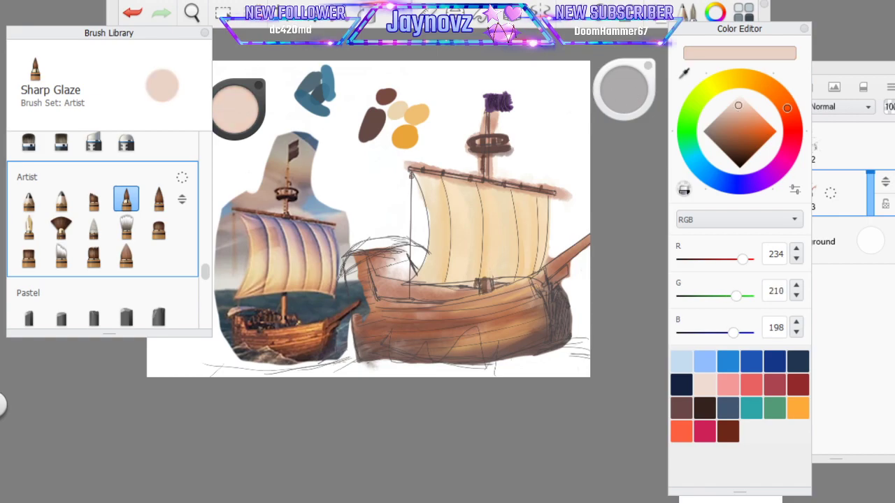
pyautogui.click(393, 97)
pyautogui.moveTo(488, 277); pyautogui.dragTo(490, 288)
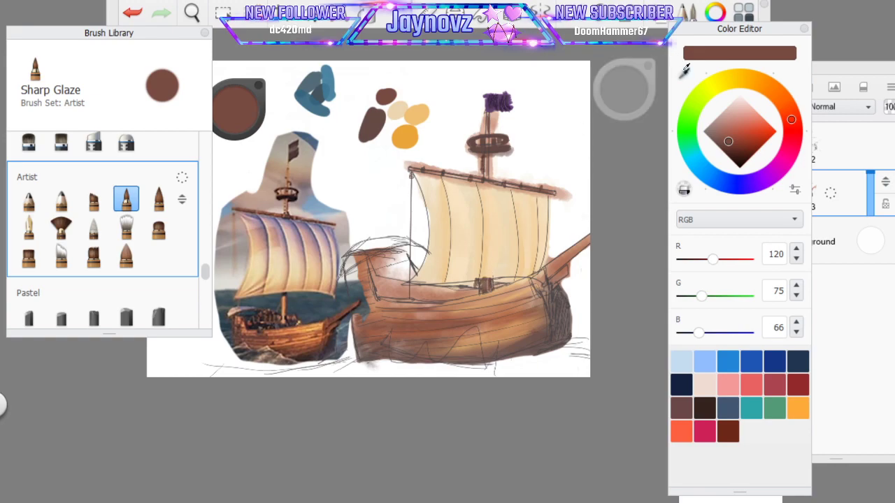
pyautogui.moveTo(236, 114); pyautogui.dragTo(243, 100)
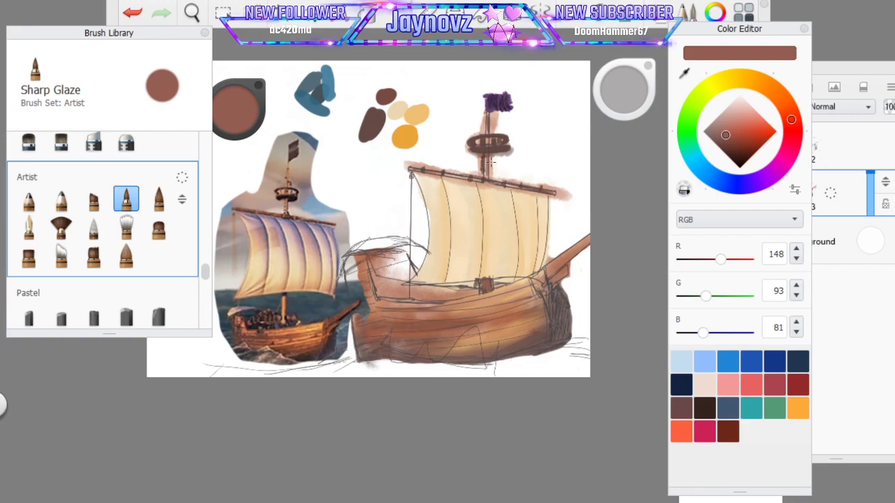
# Try dark ochre (RGB 116, 76, 14) seam lines down the sail with the Sharp Glaze brush, undoing both strokes
pyautogui.click(686, 73)
pyautogui.click(488, 239)
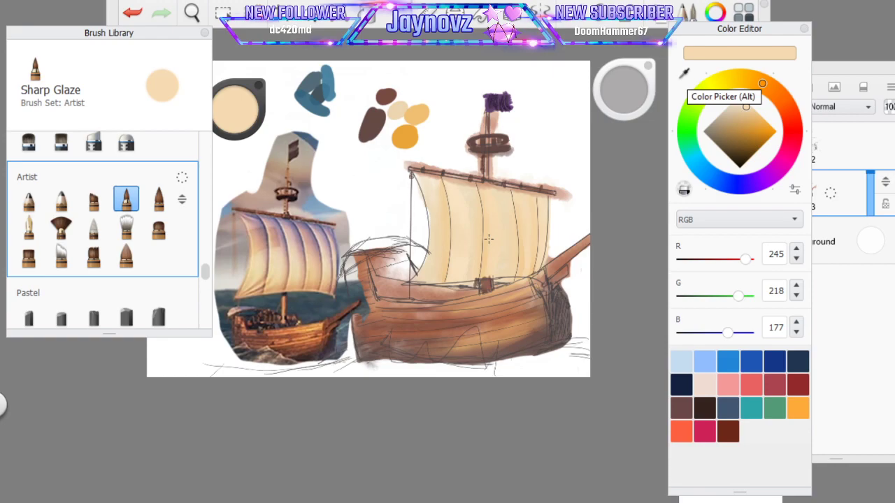
pyautogui.click(571, 13)
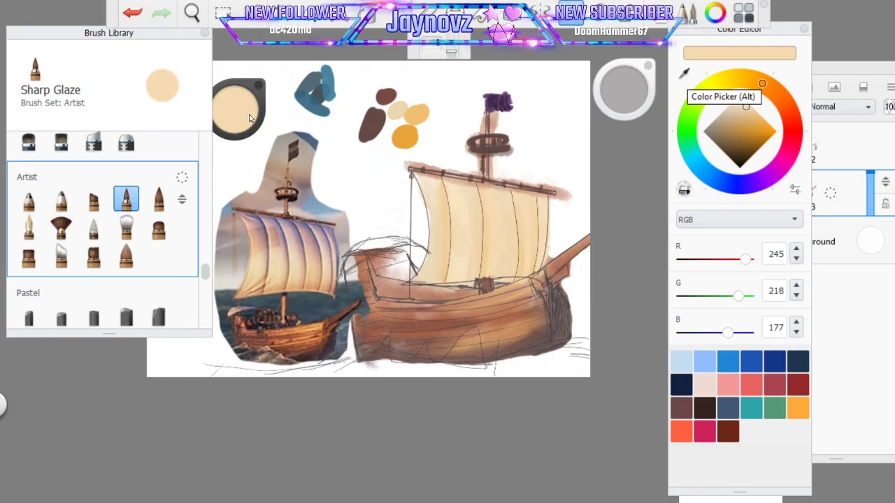
pyautogui.moveTo(246, 108); pyautogui.dragTo(246, 114)
pyautogui.moveTo(442, 181); pyautogui.dragTo(447, 285)
pyautogui.moveTo(477, 183); pyautogui.dragTo(480, 283)
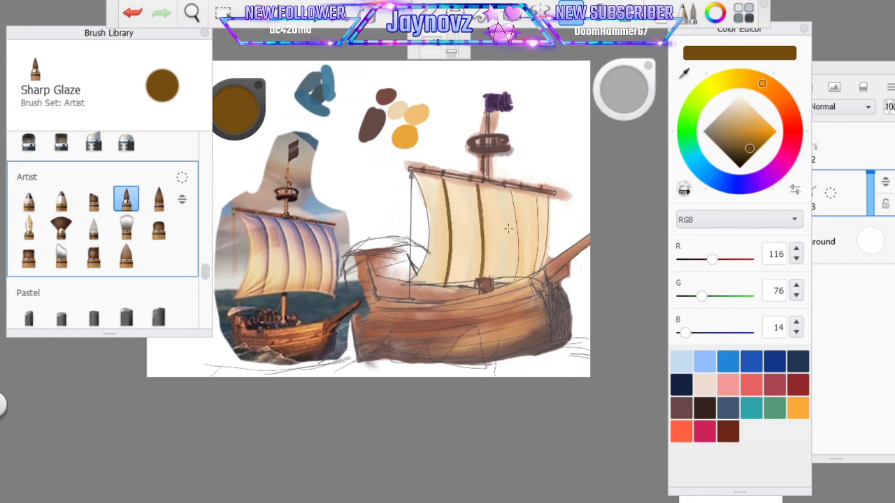
pyautogui.click(144, 9)
pyautogui.click(144, 9)
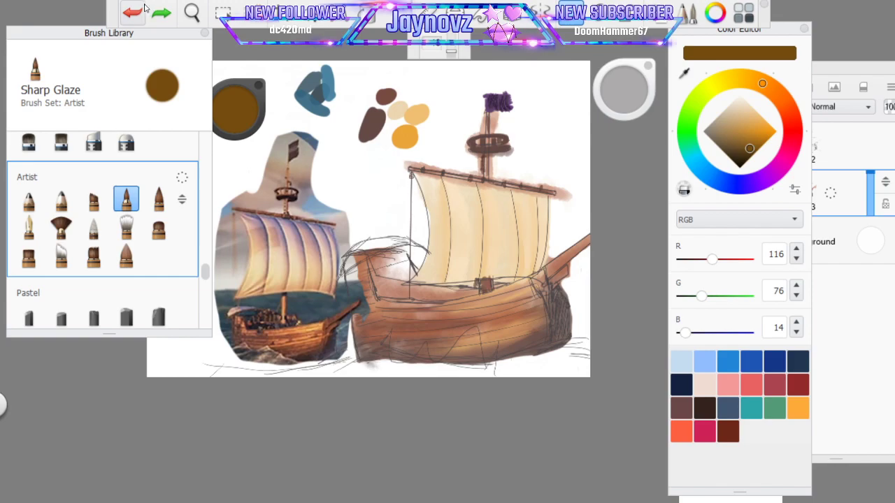
# Sample a grey-brown (RGB 118, 100, 97) from the reference sail and test the Ink Pen on a sail seam, undoing the stroke
pyautogui.click(688, 71)
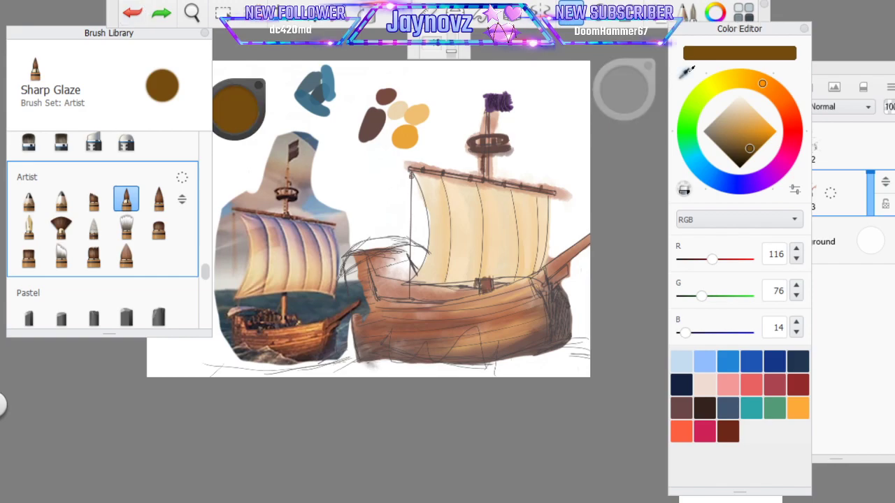
pyautogui.click(273, 236)
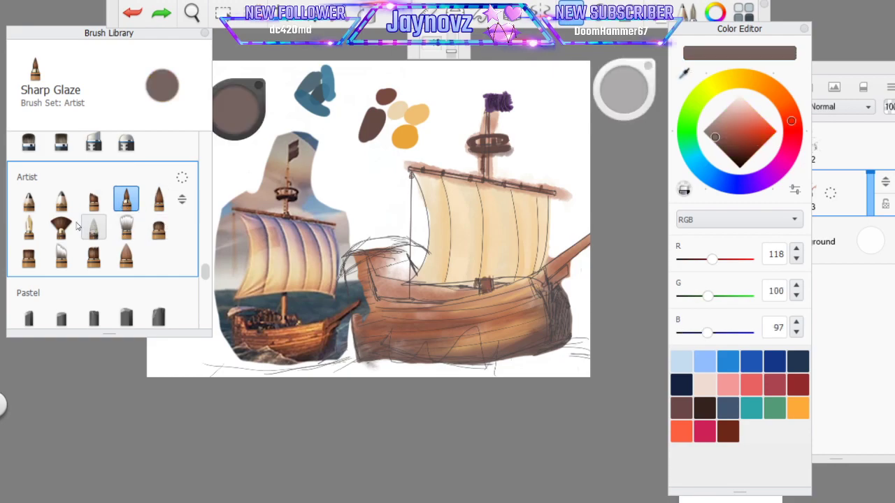
pyautogui.click(29, 227)
pyautogui.moveTo(441, 176)
pyautogui.mouseDown()
pyautogui.moveTo(452, 228)
pyautogui.moveTo(443, 292)
pyautogui.mouseUp()
pyautogui.hotkey('ctrl', 'z')
pyautogui.moveTo(620, 101); pyautogui.dragTo(616, 95)
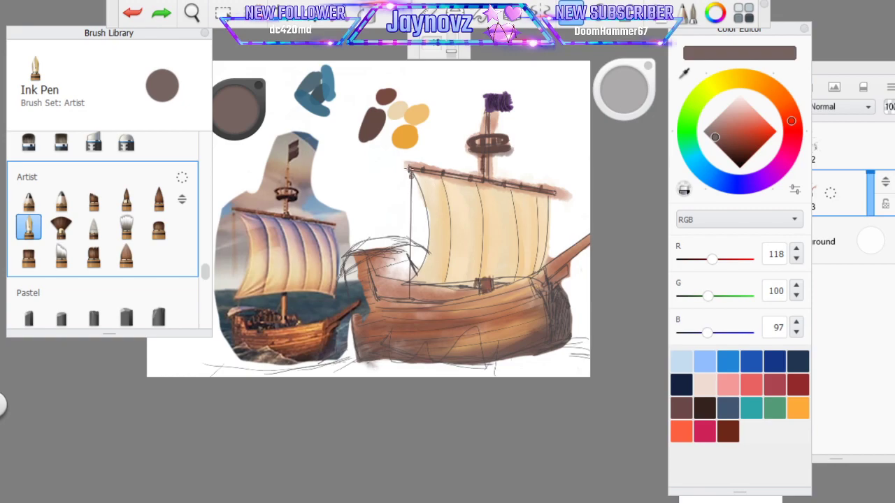
# Draw grey-brown seam lines along the sail's rear edge and down its panels with the Ink Pen, undoing and redrawing unsatisfactory strokes
pyautogui.moveTo(411, 170)
pyautogui.mouseDown()
pyautogui.moveTo(432, 258)
pyautogui.moveTo(382, 311)
pyautogui.mouseUp()
pyautogui.moveTo(443, 181)
pyautogui.mouseDown()
pyautogui.moveTo(453, 220)
pyautogui.moveTo(434, 313)
pyautogui.mouseUp()
pyautogui.click(132, 14)
pyautogui.click(133, 22)
pyautogui.moveTo(404, 283)
pyautogui.mouseDown()
pyautogui.moveTo(426, 245)
pyautogui.moveTo(411, 177)
pyautogui.moveTo(451, 231)
pyautogui.moveTo(436, 307)
pyautogui.mouseUp()
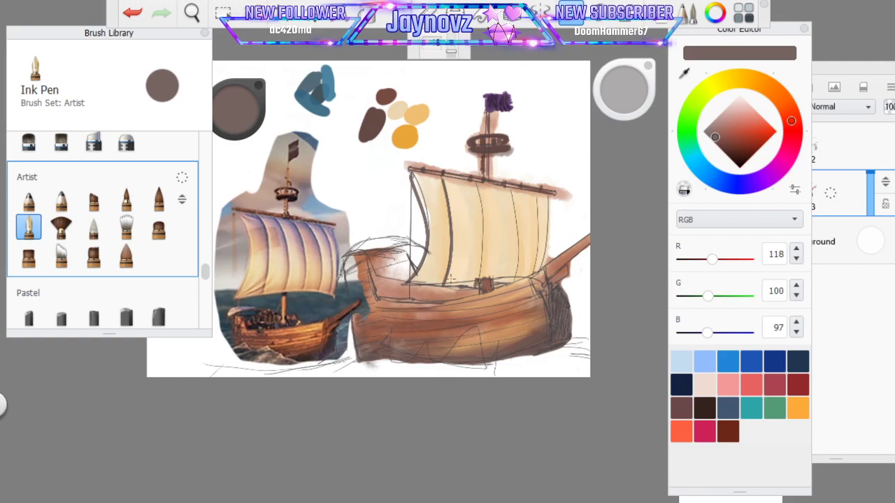
pyautogui.moveTo(477, 182)
pyautogui.mouseDown()
pyautogui.moveTo(485, 244)
pyautogui.moveTo(467, 307)
pyautogui.mouseUp()
pyautogui.moveTo(512, 192)
pyautogui.mouseDown()
pyautogui.moveTo(519, 257)
pyautogui.moveTo(511, 279)
pyautogui.mouseUp()
pyautogui.moveTo(536, 196)
pyautogui.mouseDown()
pyautogui.moveTo(539, 236)
pyautogui.moveTo(527, 292)
pyautogui.mouseUp()
# Soften the sail's seam lines with the Wash brush and clean up the brown spill around the crow's nest, mast and yard
pyautogui.click(125, 227)
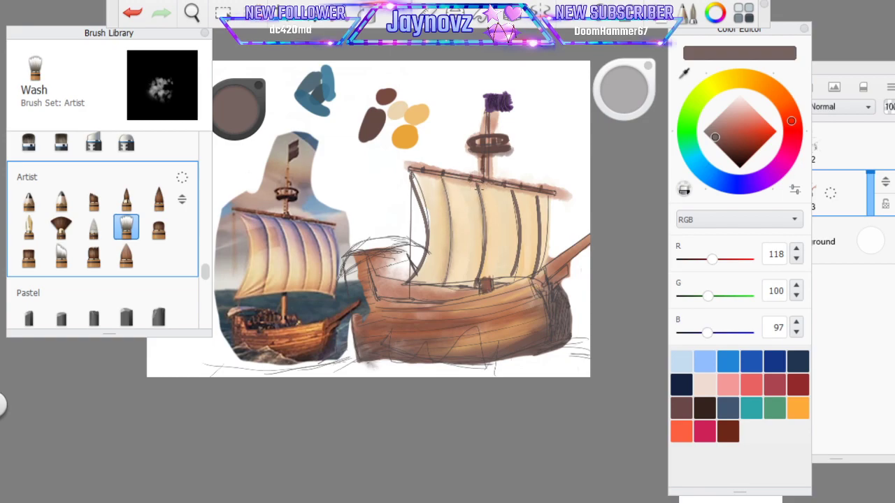
pyautogui.moveTo(513, 200); pyautogui.dragTo(512, 270)
pyautogui.moveTo(536, 200); pyautogui.dragTo(538, 230)
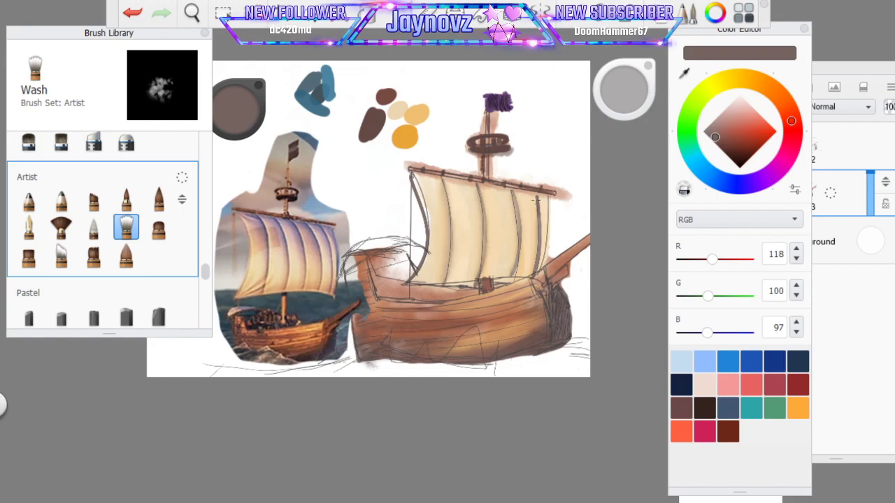
pyautogui.moveTo(412, 180)
pyautogui.mouseDown()
pyautogui.moveTo(425, 250)
pyautogui.moveTo(411, 276)
pyautogui.mouseUp()
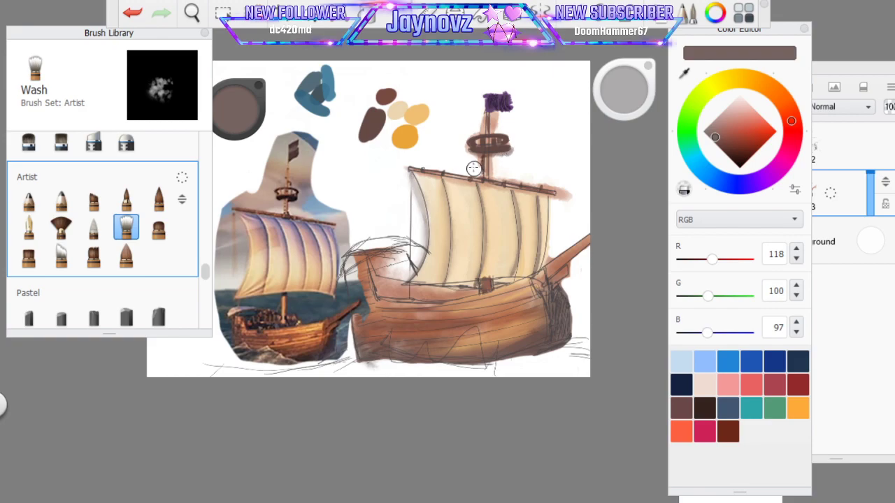
pyautogui.moveTo(462, 137)
pyautogui.mouseDown()
pyautogui.moveTo(476, 120)
pyautogui.moveTo(495, 117)
pyautogui.mouseUp()
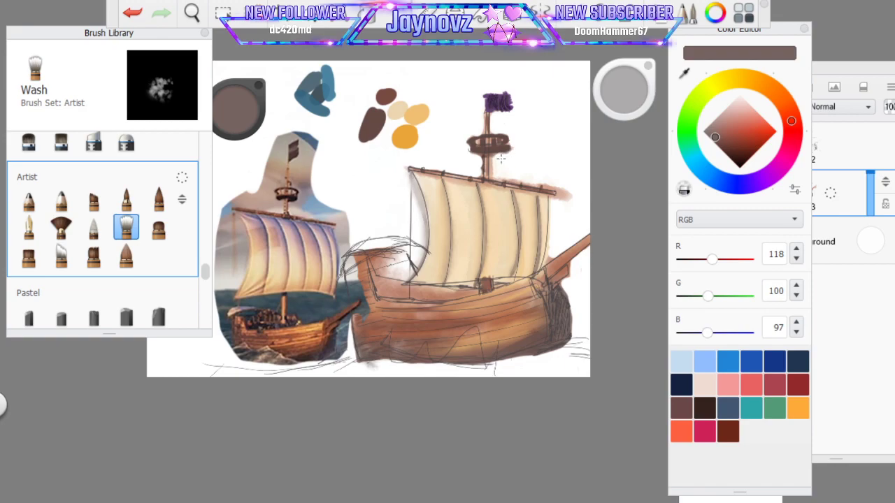
pyautogui.moveTo(508, 178)
pyautogui.mouseDown()
pyautogui.moveTo(566, 187)
pyautogui.moveTo(562, 197)
pyautogui.mouseUp()
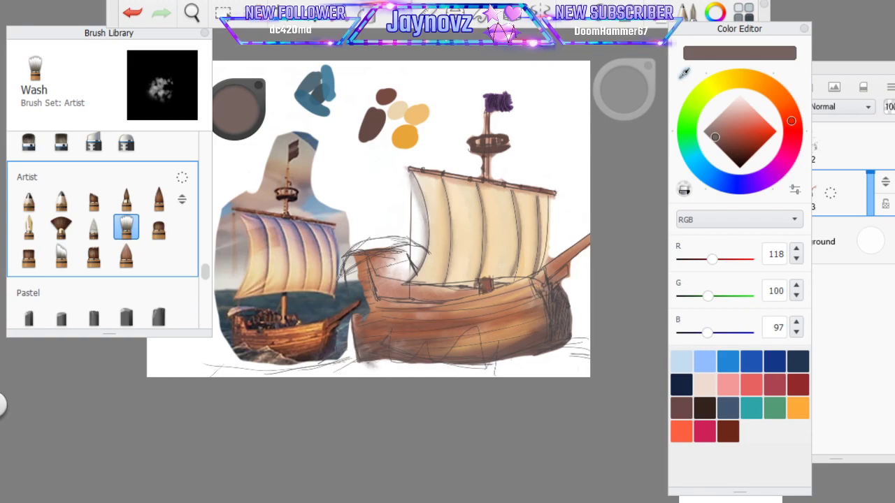
# Sample a light orange (RGB 244, 176, 105) from the upper planks of the reference ship's hull
pyautogui.click(684, 73)
pyautogui.click(309, 328)
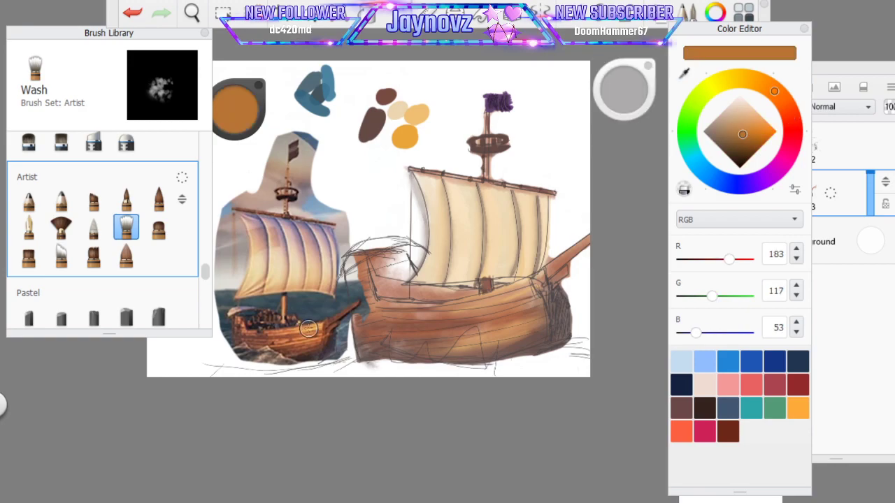
pyautogui.press('space')
pyautogui.moveTo(305, 339); pyautogui.dragTo(500, 76)
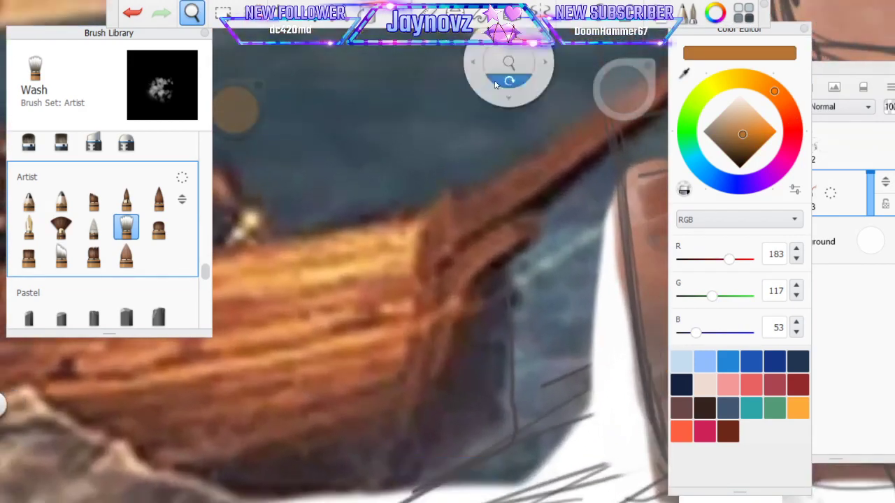
pyautogui.click(685, 72)
pyautogui.click(382, 251)
pyautogui.moveTo(246, 105); pyautogui.dragTo(249, 105)
# Paint light orange highlights along the hull planks and stern on Layer3 with the Sharp Glaze brush, and blend them in
pyautogui.click(193, 12)
pyautogui.moveTo(303, 121)
pyautogui.mouseDown()
pyautogui.moveTo(314, 112)
pyautogui.moveTo(379, 327)
pyautogui.mouseUp()
pyautogui.moveTo(414, 301); pyautogui.dragTo(390, 377)
pyautogui.moveTo(517, 339); pyautogui.dragTo(420, 400)
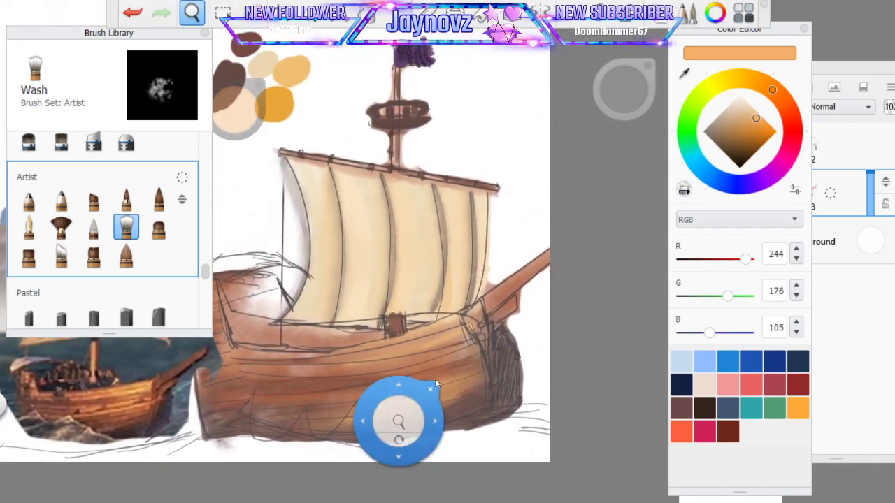
pyautogui.click(448, 363)
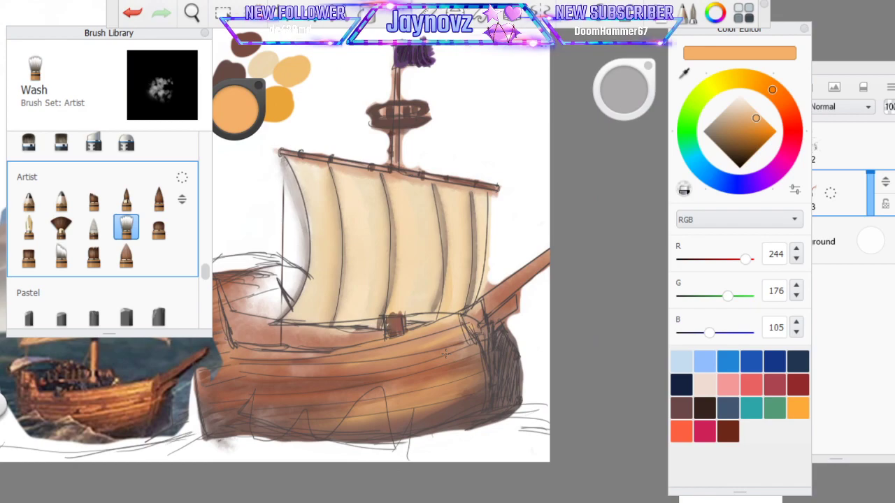
pyautogui.press('space')
pyautogui.moveTo(352, 210); pyautogui.dragTo(384, 242)
pyautogui.moveTo(350, 320); pyautogui.dragTo(461, 320)
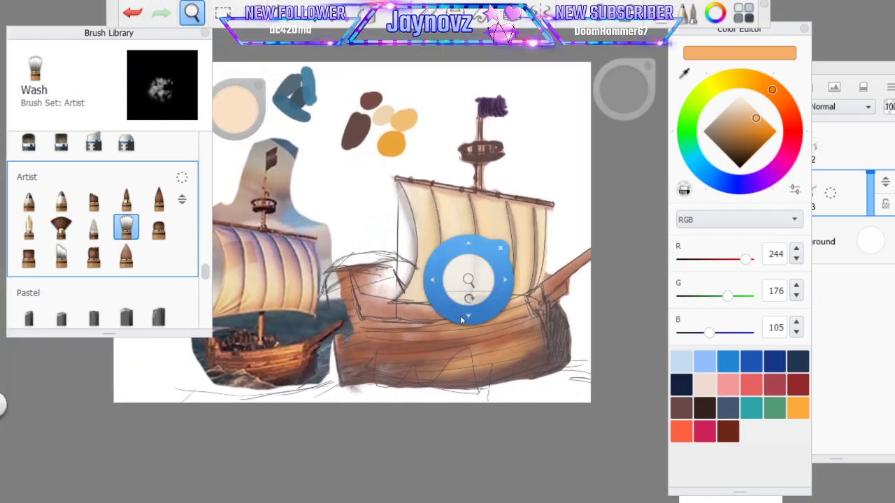
pyautogui.moveTo(487, 246); pyautogui.dragTo(485, 245)
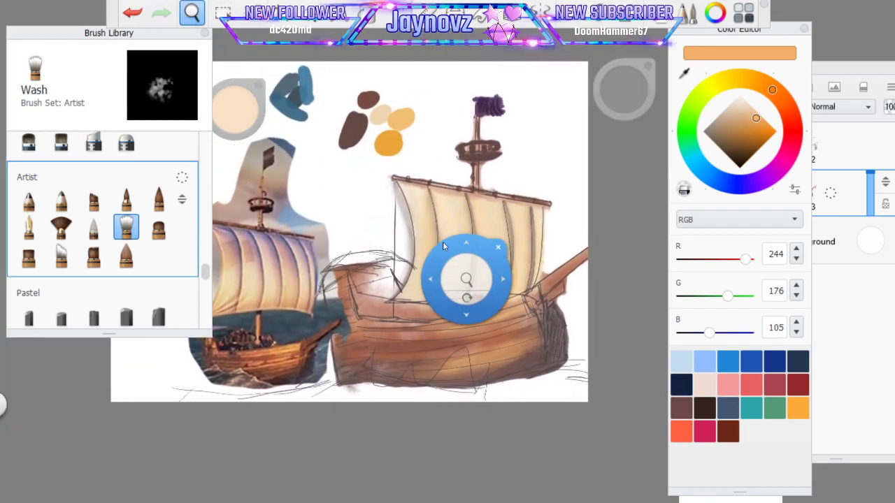
pyautogui.click(127, 200)
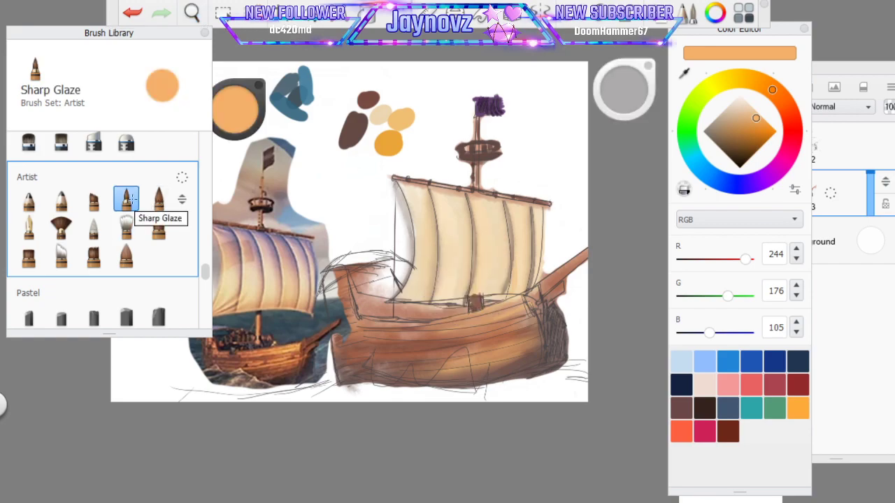
pyautogui.click(884, 204)
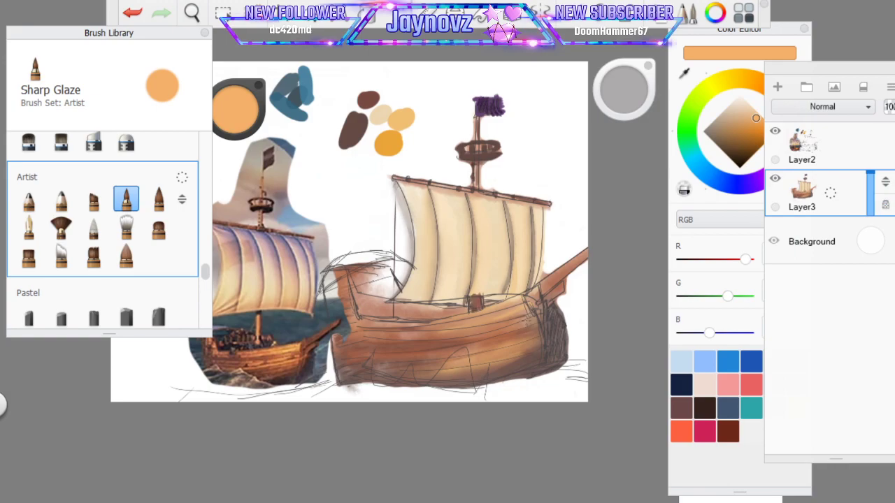
pyautogui.moveTo(534, 296); pyautogui.dragTo(541, 290)
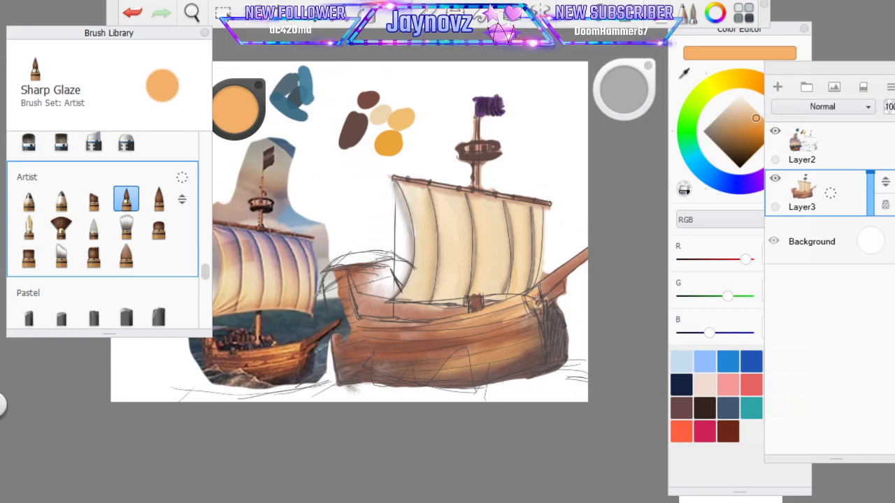
pyautogui.moveTo(414, 353)
pyautogui.mouseDown()
pyautogui.moveTo(536, 325)
pyautogui.moveTo(399, 364)
pyautogui.mouseUp()
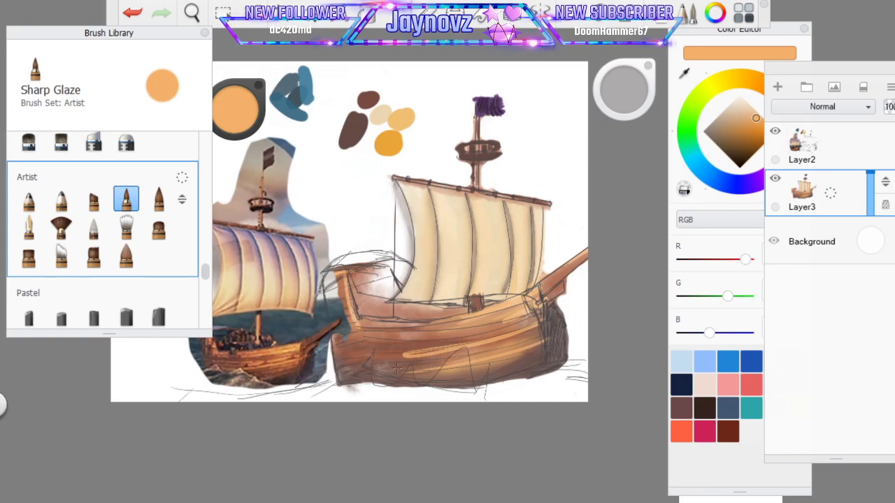
pyautogui.click(126, 227)
pyautogui.click(94, 227)
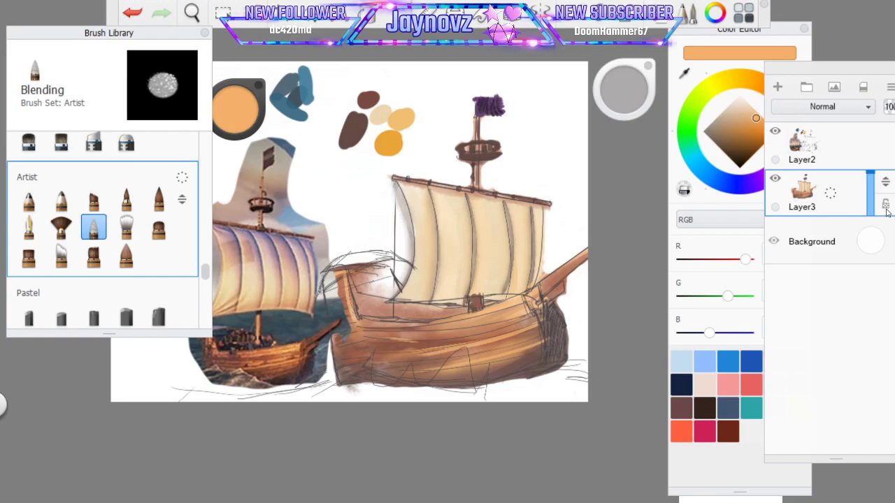
# Sample the mast foot's brown, and replace it with an orange (RGB 230, 161, 105) from the reference ship's mast
pyautogui.click(687, 72)
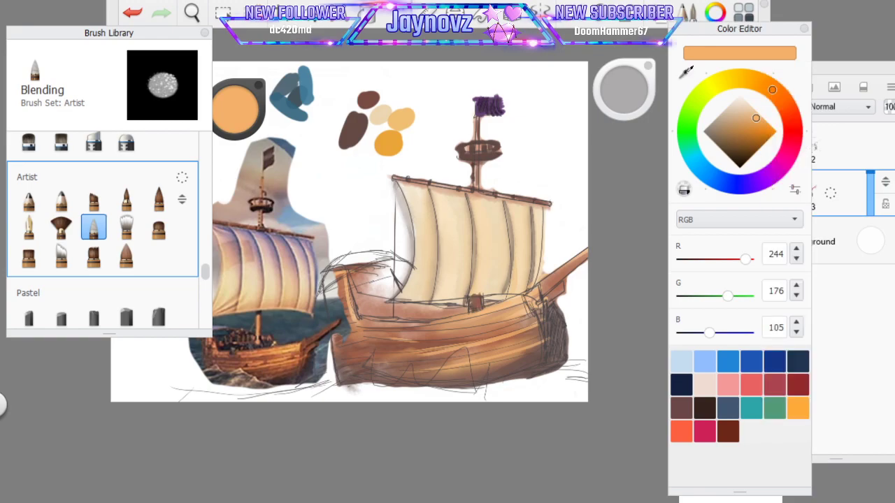
pyautogui.click(479, 299)
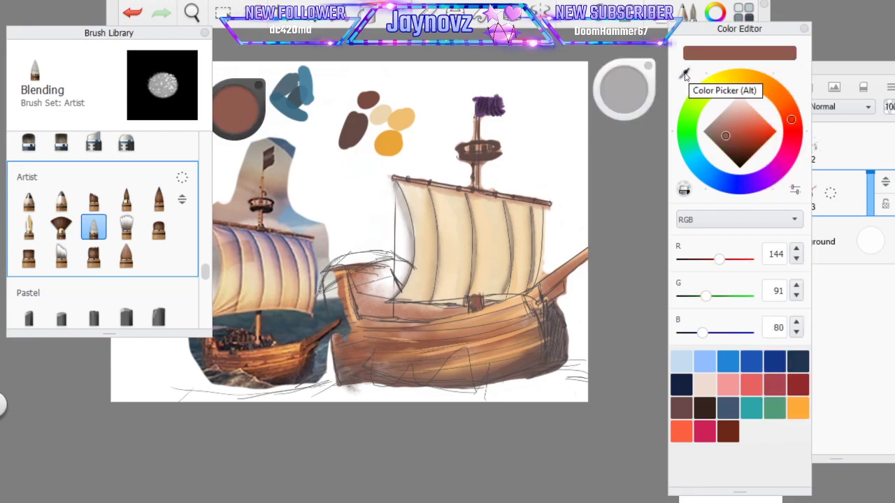
pyautogui.click(685, 74)
pyautogui.click(263, 327)
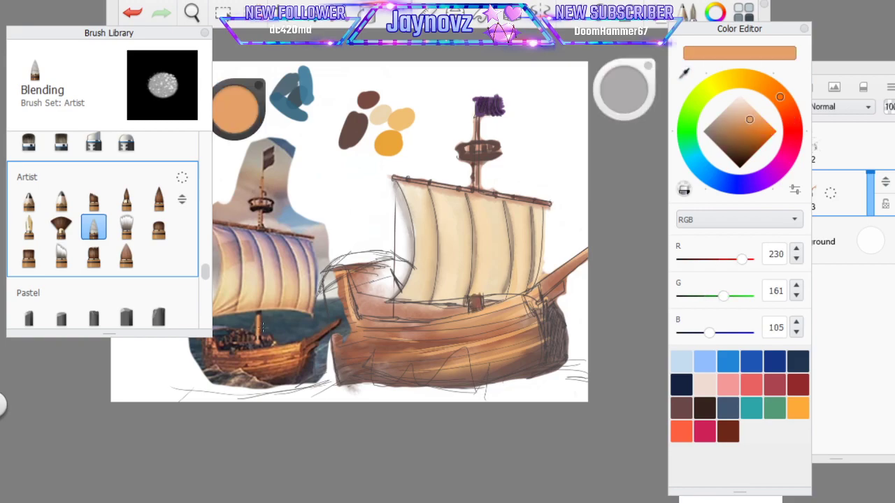
# Paint orange highlights on the mast foot with the Sharp Glaze brush and smooth them with the Blending brush
pyautogui.click(126, 199)
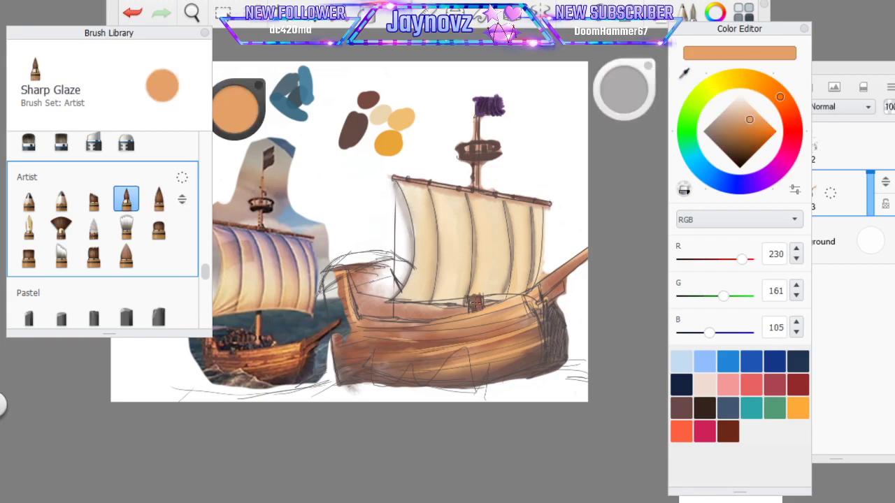
pyautogui.moveTo(474, 300); pyautogui.dragTo(478, 297)
pyautogui.click(94, 228)
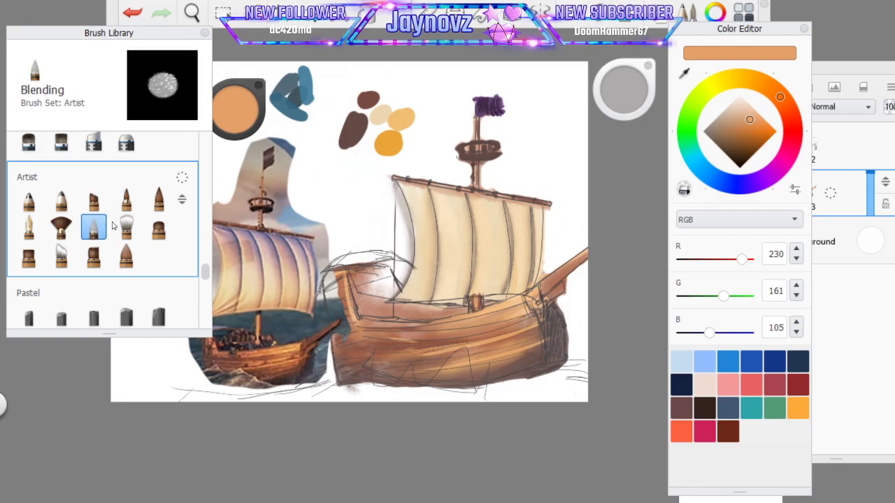
pyautogui.moveTo(476, 305); pyautogui.dragTo(479, 301)
# Try clearing Layer3, erasing the reference ship picture from Layer2 and merging Layer2 down
pyautogui.press('space')
pyautogui.moveTo(381, 196); pyautogui.dragTo(400, 283)
pyautogui.moveTo(317, 302)
pyautogui.mouseDown()
pyautogui.moveTo(403, 314)
pyautogui.moveTo(377, 323)
pyautogui.mouseUp()
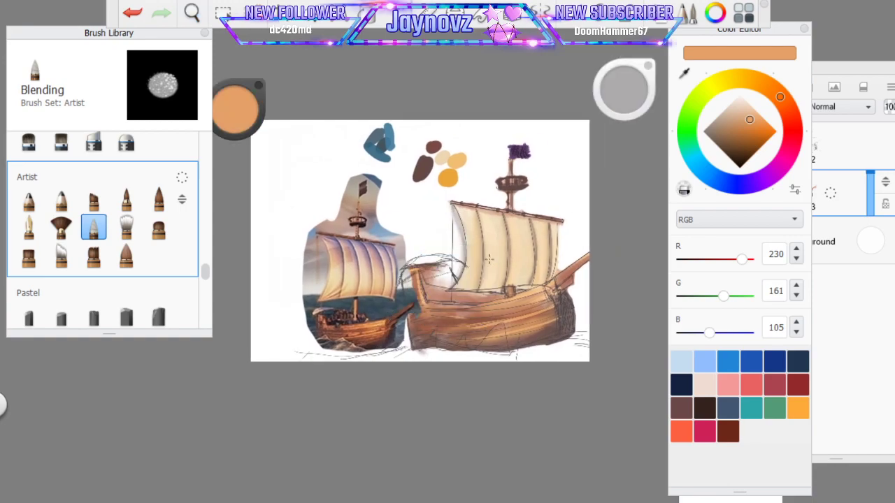
pyautogui.click(862, 87)
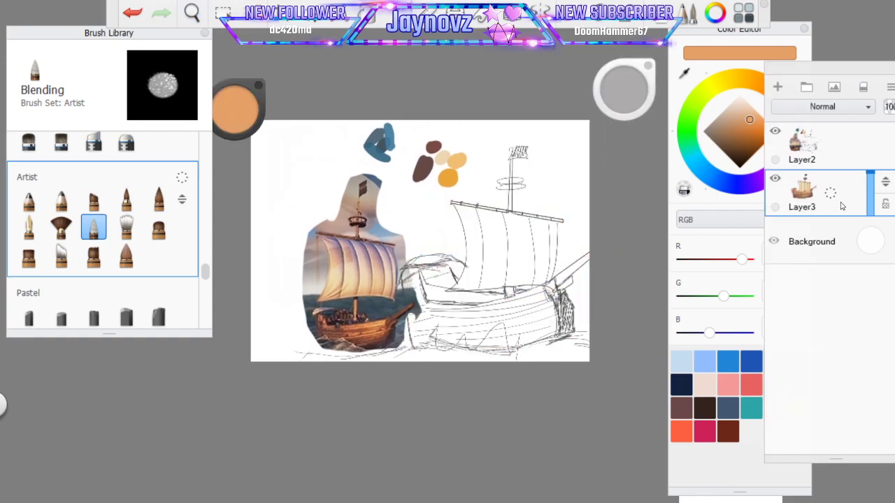
pyautogui.click(847, 154)
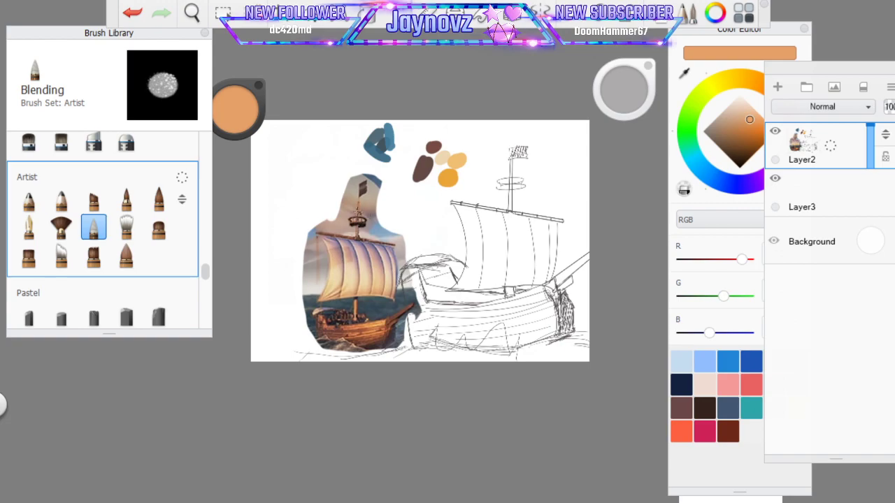
pyautogui.moveTo(398, 260)
pyautogui.mouseDown()
pyautogui.moveTo(382, 312)
pyautogui.moveTo(400, 292)
pyautogui.moveTo(400, 335)
pyautogui.moveTo(395, 345)
pyautogui.moveTo(393, 307)
pyautogui.moveTo(383, 349)
pyautogui.moveTo(397, 320)
pyautogui.moveTo(377, 251)
pyautogui.moveTo(396, 241)
pyautogui.moveTo(398, 265)
pyautogui.moveTo(336, 301)
pyautogui.moveTo(364, 224)
pyautogui.moveTo(342, 209)
pyautogui.moveTo(367, 183)
pyautogui.moveTo(353, 179)
pyautogui.mouseUp()
pyautogui.moveTo(336, 219)
pyautogui.mouseDown()
pyautogui.moveTo(307, 272)
pyautogui.moveTo(314, 329)
pyautogui.moveTo(325, 294)
pyautogui.moveTo(346, 350)
pyautogui.moveTo(366, 294)
pyautogui.mouseUp()
pyautogui.moveTo(361, 343); pyautogui.dragTo(376, 332)
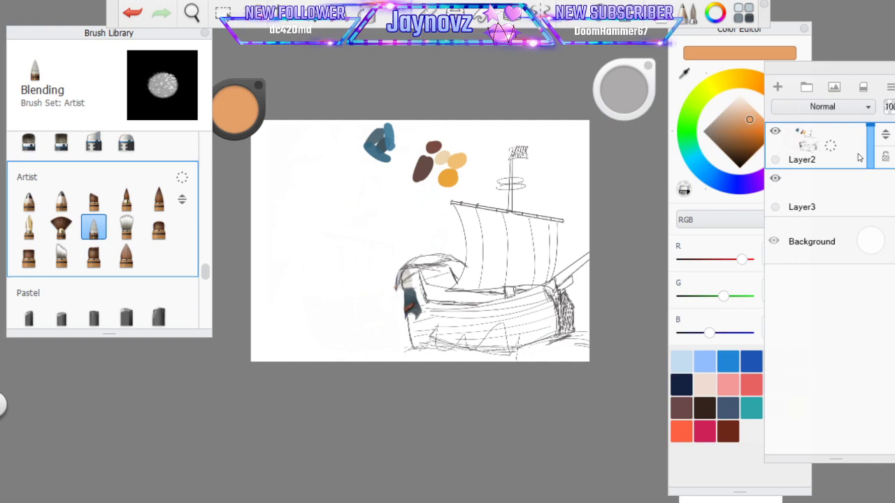
pyautogui.moveTo(844, 149); pyautogui.dragTo(846, 189)
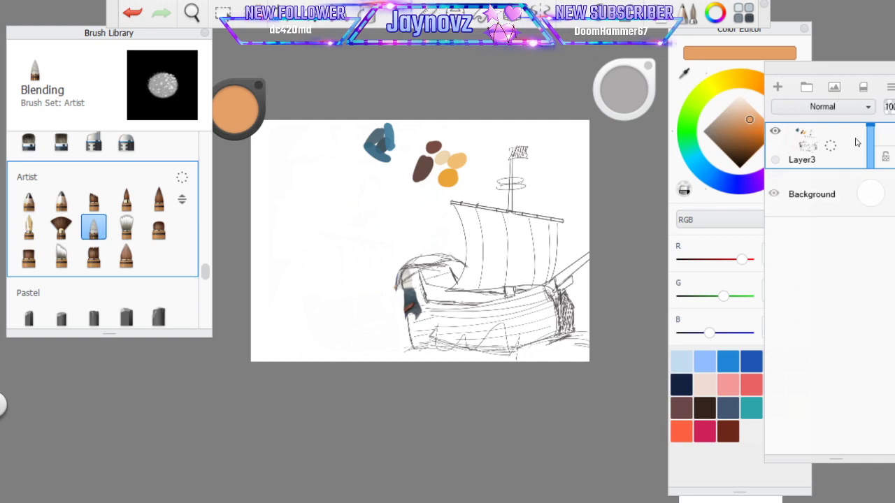
# Undo the layer merge, the erasing of the reference picture and the clearing of Layer3
pyautogui.click(130, 13)
pyautogui.click(131, 14)
pyautogui.click(131, 13)
pyautogui.click(132, 12)
pyautogui.click(134, 13)
pyautogui.click(133, 12)
pyautogui.click(137, 15)
pyautogui.click(133, 14)
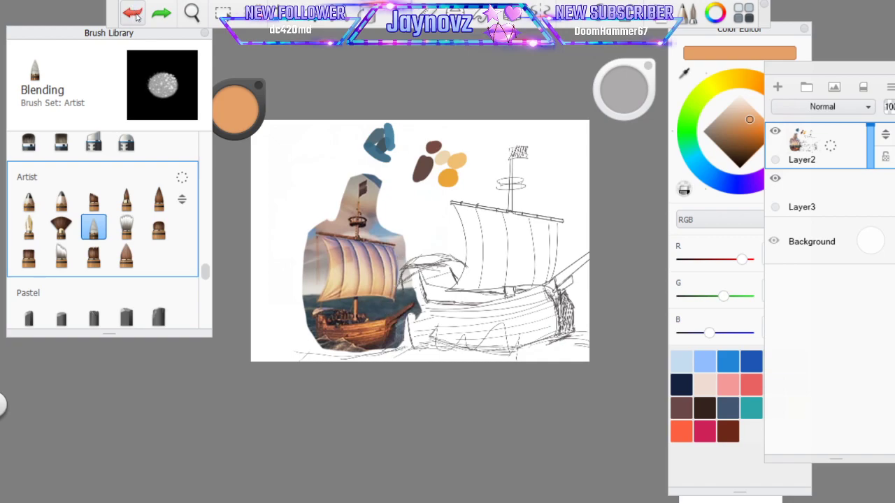
pyautogui.click(131, 14)
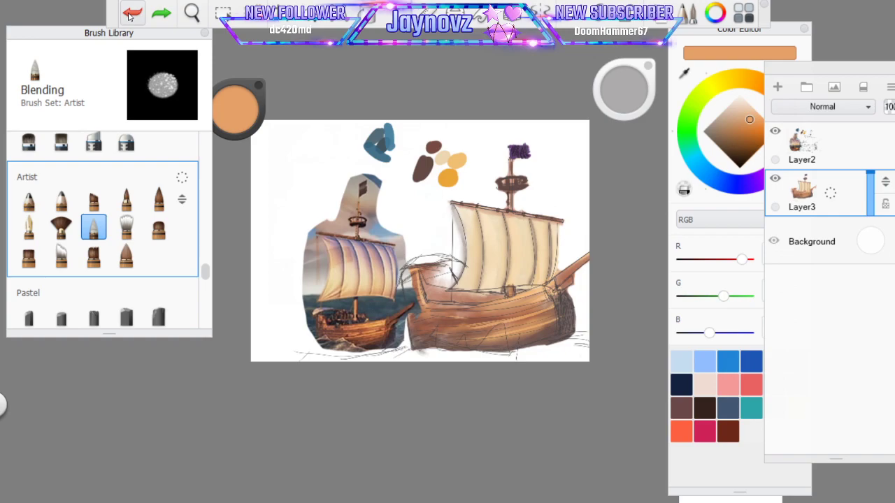
# Select Layer2 and switch Layer3's visibility off and on, undoing these layer changes
pyautogui.click(856, 148)
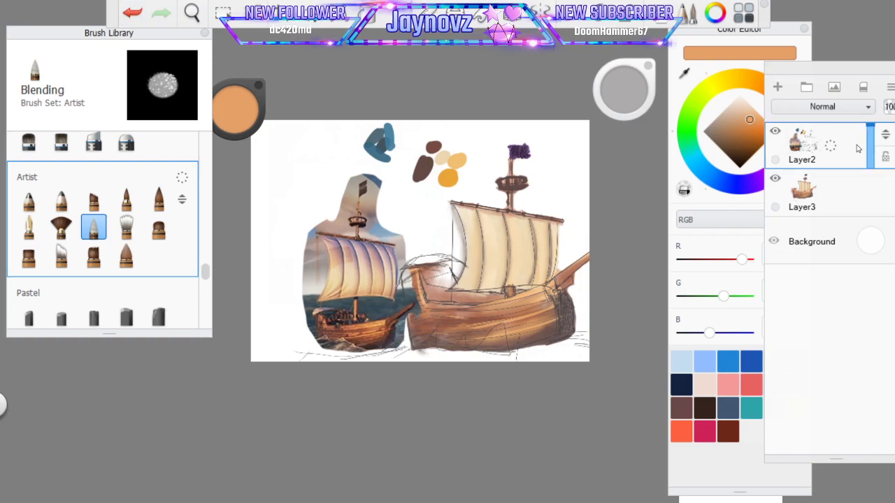
pyautogui.click(776, 179)
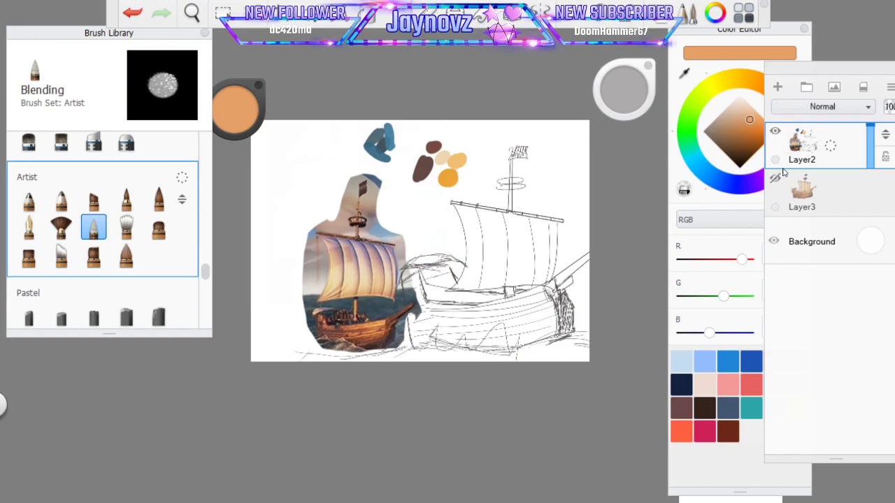
pyautogui.click(776, 179)
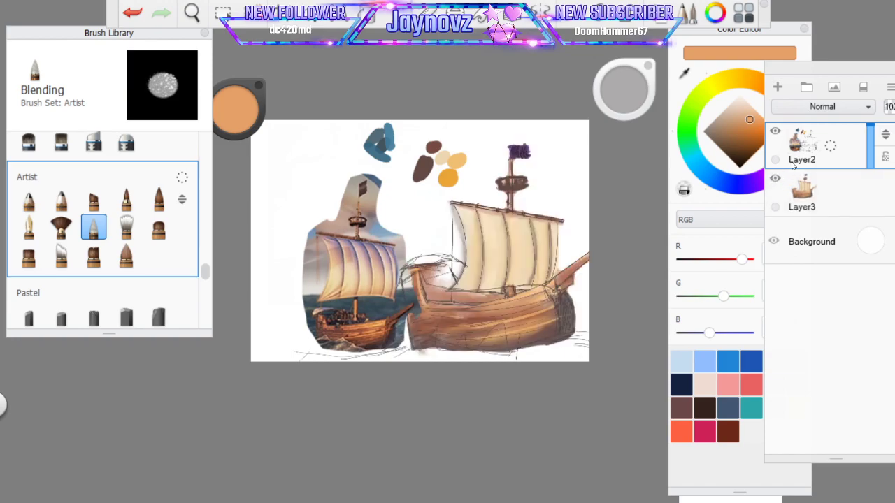
pyautogui.click(131, 10)
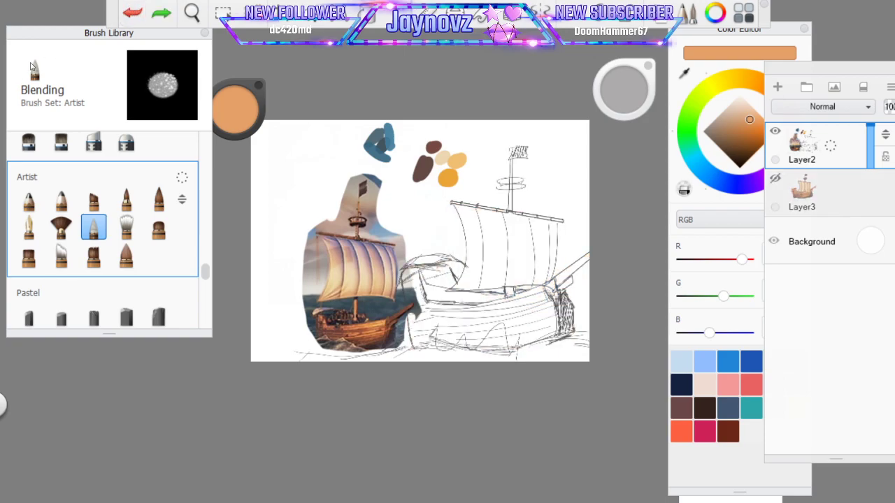
pyautogui.click(131, 10)
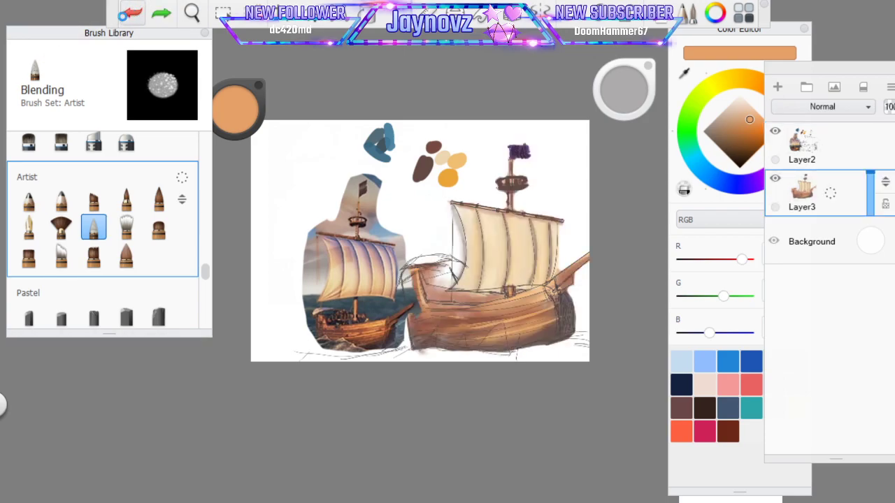
# Erase the reference ship picture from Layer2 and the stray paint beside the stern on Layer3
pyautogui.click(160, 14)
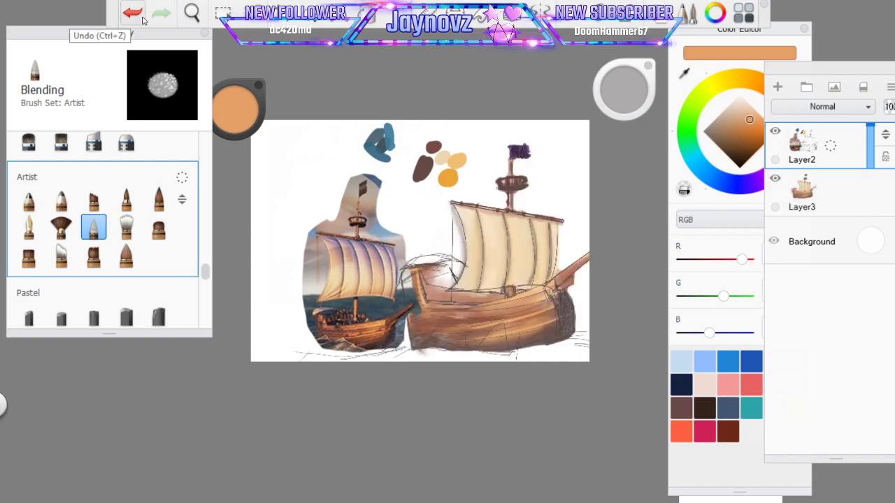
pyautogui.moveTo(409, 249)
pyautogui.mouseDown()
pyautogui.moveTo(387, 308)
pyautogui.moveTo(399, 300)
pyautogui.moveTo(395, 292)
pyautogui.moveTo(404, 364)
pyautogui.mouseUp()
pyautogui.moveTo(397, 302)
pyautogui.mouseDown()
pyautogui.moveTo(385, 349)
pyautogui.moveTo(375, 294)
pyautogui.moveTo(394, 298)
pyautogui.moveTo(349, 329)
pyautogui.moveTo(311, 322)
pyautogui.moveTo(304, 279)
pyautogui.moveTo(325, 224)
pyautogui.moveTo(381, 238)
pyautogui.moveTo(388, 276)
pyautogui.moveTo(398, 252)
pyautogui.moveTo(357, 209)
pyautogui.moveTo(370, 185)
pyautogui.moveTo(353, 196)
pyautogui.moveTo(330, 237)
pyautogui.mouseUp()
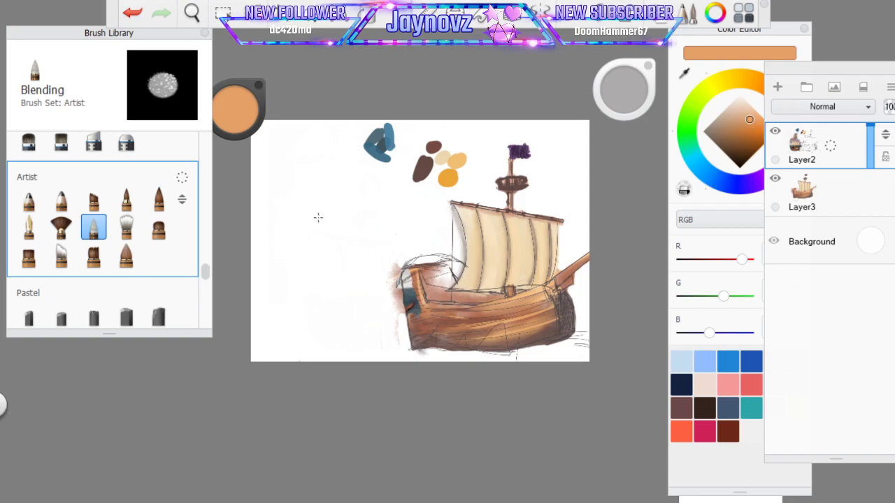
pyautogui.click(803, 190)
pyautogui.moveTo(395, 262)
pyautogui.mouseDown()
pyautogui.moveTo(399, 311)
pyautogui.moveTo(399, 302)
pyautogui.mouseUp()
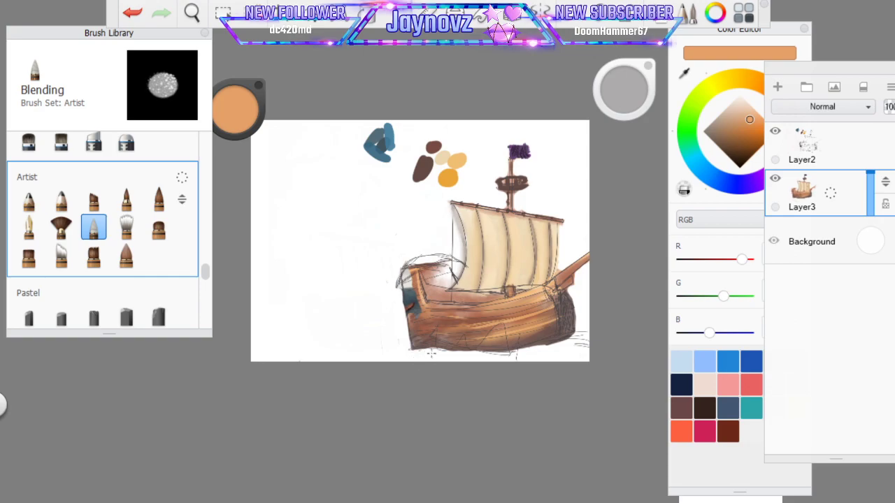
# Hide and reshow Layer2 to check the paint on Layer3 without the linework
pyautogui.click(850, 155)
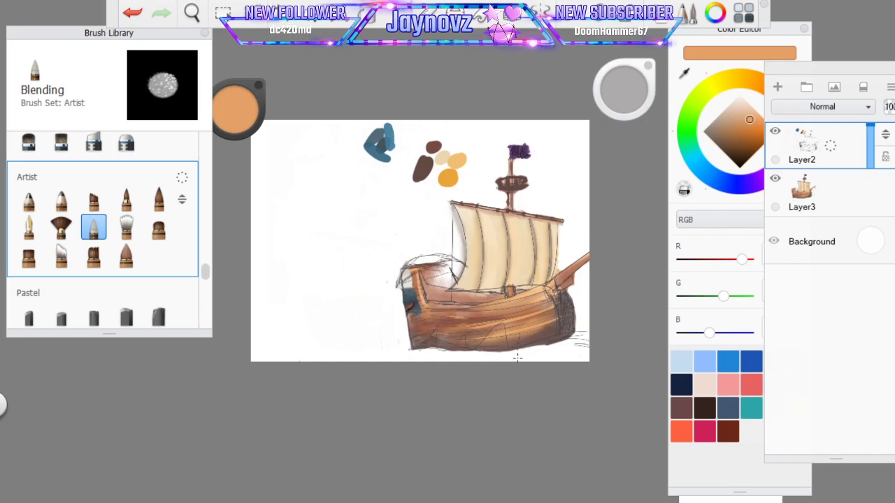
pyautogui.click(774, 131)
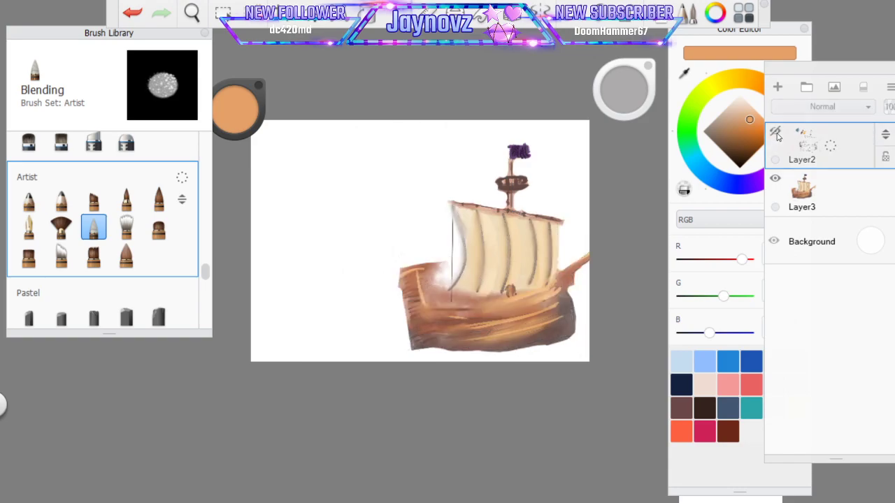
pyautogui.click(776, 132)
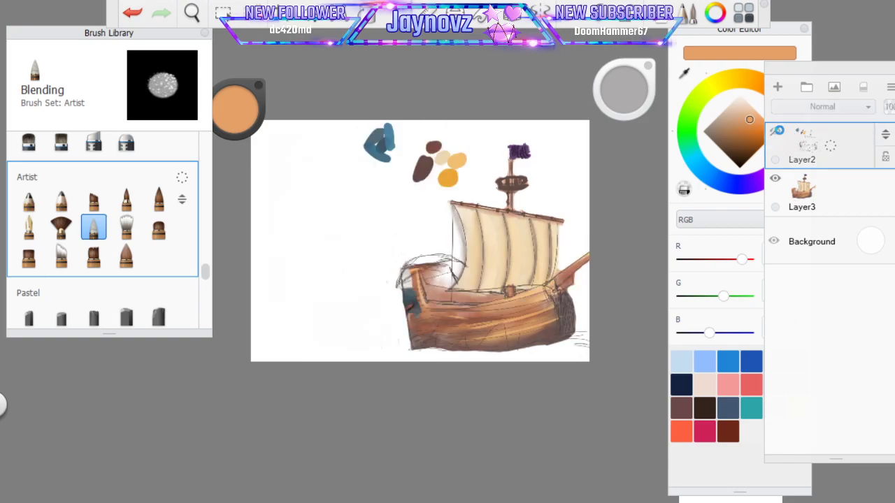
# Try Layer3 above Layer2 in the layer order and move it back beneath
pyautogui.moveTo(838, 199)
pyautogui.mouseDown()
pyautogui.moveTo(886, 185)
pyautogui.moveTo(885, 139)
pyautogui.mouseUp()
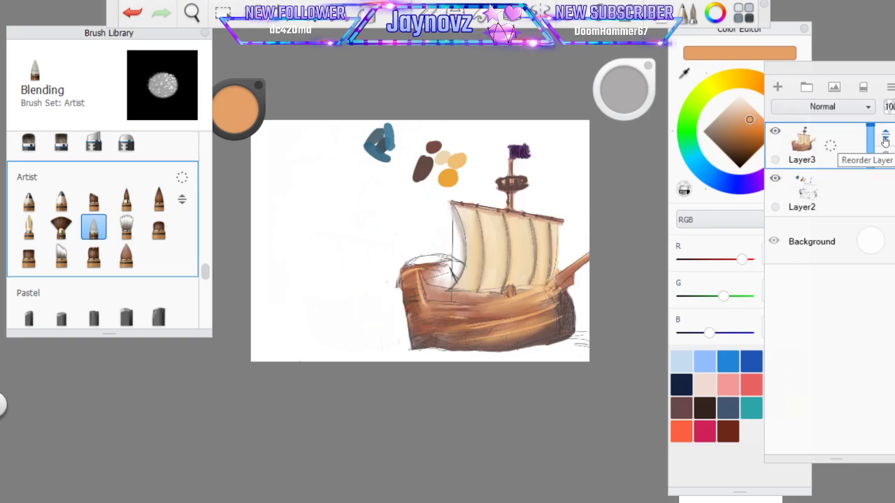
pyautogui.moveTo(870, 137)
pyautogui.mouseDown()
pyautogui.moveTo(869, 148)
pyautogui.moveTo(869, 122)
pyautogui.mouseUp()
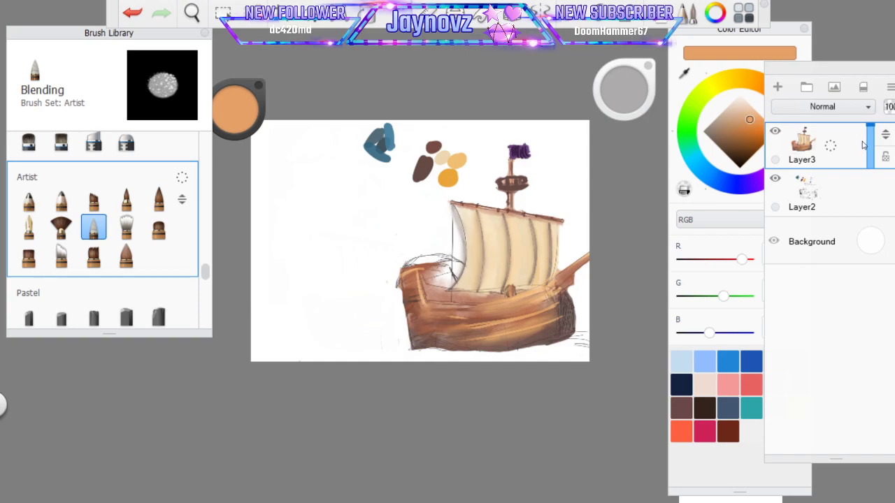
pyautogui.moveTo(885, 145); pyautogui.dragTo(844, 208)
# Erase the leftover bits of the reference picture over the stern on Layer2 with the Soft Eraser
pyautogui.click(847, 151)
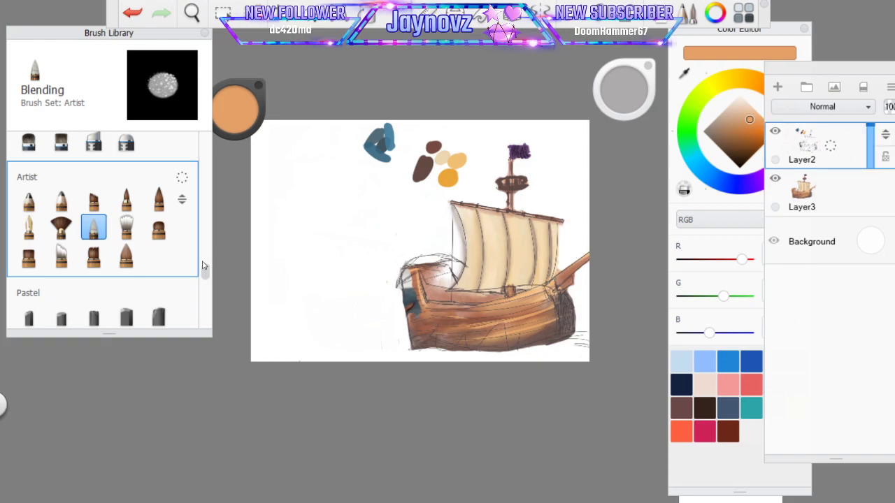
pyautogui.scroll(10, 180, 147)
pyautogui.click(95, 222)
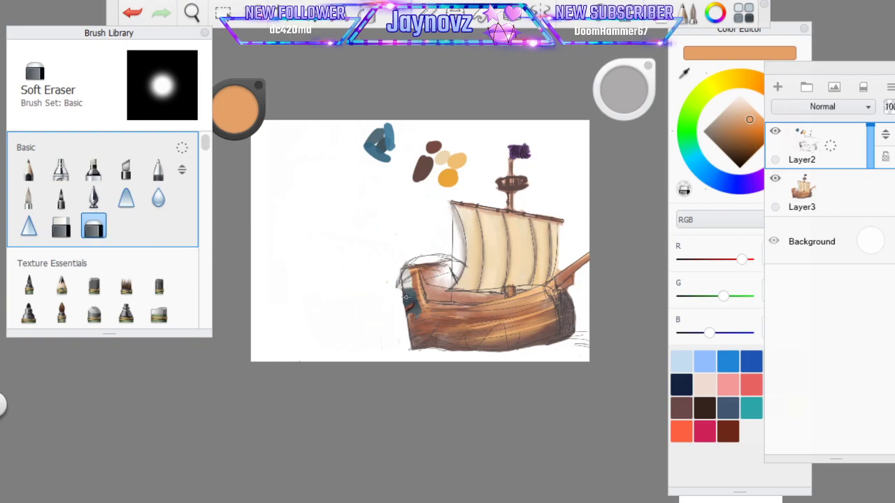
pyautogui.moveTo(636, 91)
pyautogui.mouseDown()
pyautogui.moveTo(614, 94)
pyautogui.moveTo(638, 102)
pyautogui.mouseUp()
pyautogui.moveTo(417, 313)
pyautogui.mouseDown()
pyautogui.moveTo(409, 294)
pyautogui.moveTo(413, 304)
pyautogui.mouseUp()
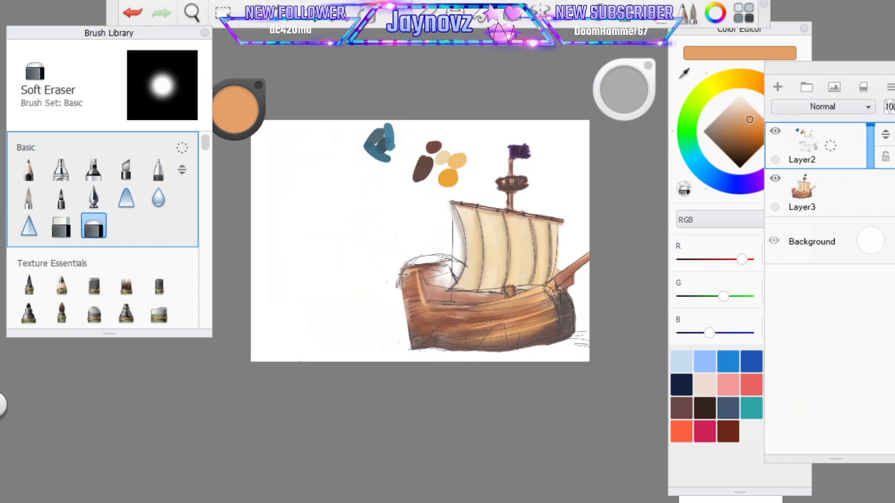
# Sample the dark grey of the linework and draw a straight Pencil line down the stern's outer edge on Layer2
pyautogui.press('space')
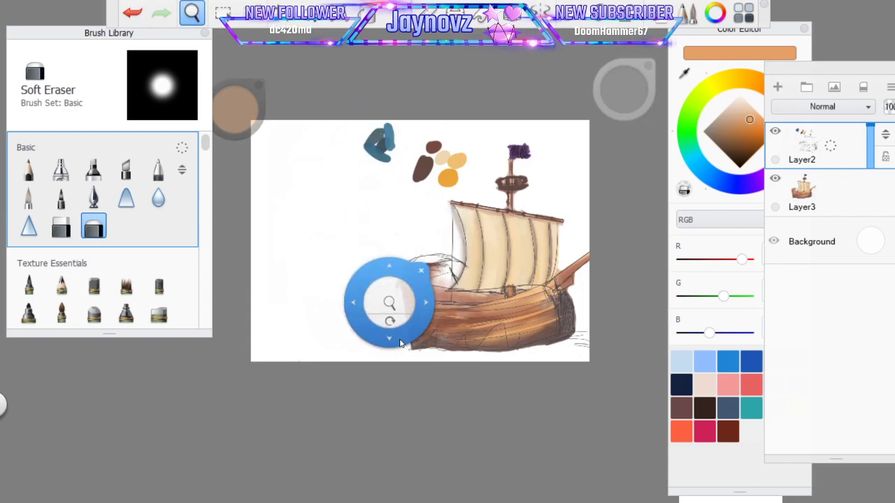
pyautogui.moveTo(390, 304)
pyautogui.mouseDown()
pyautogui.moveTo(379, 312)
pyautogui.moveTo(570, 181)
pyautogui.mouseUp()
pyautogui.moveTo(452, 392); pyautogui.dragTo(399, 394)
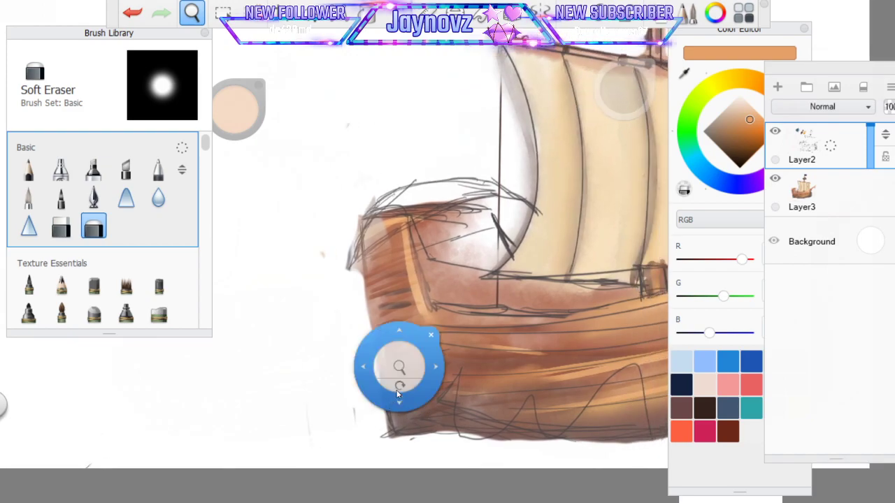
pyautogui.click(444, 334)
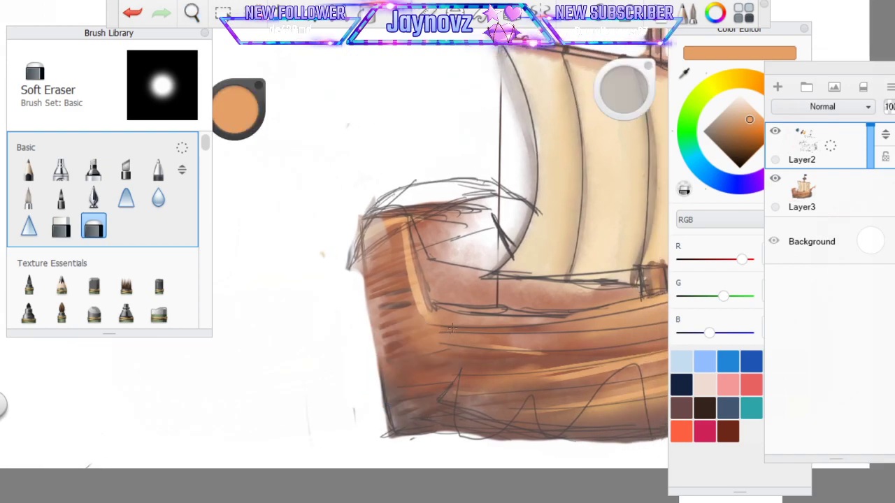
pyautogui.click(673, 82)
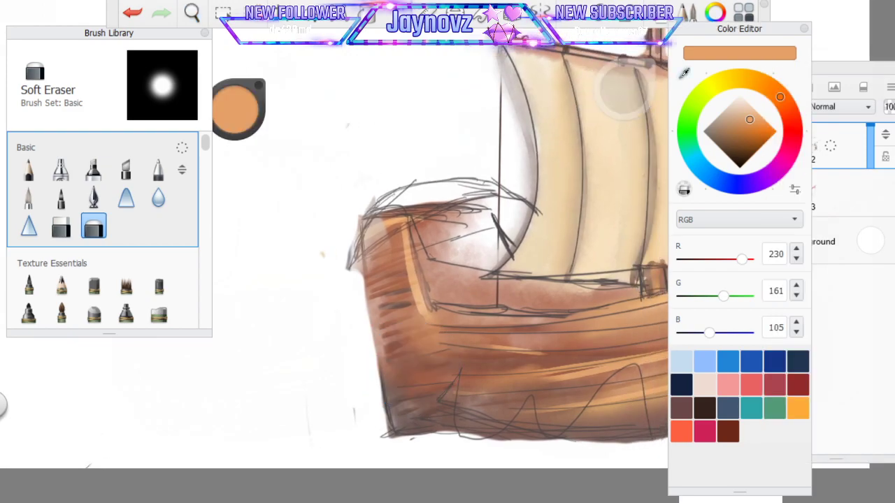
pyautogui.click(503, 234)
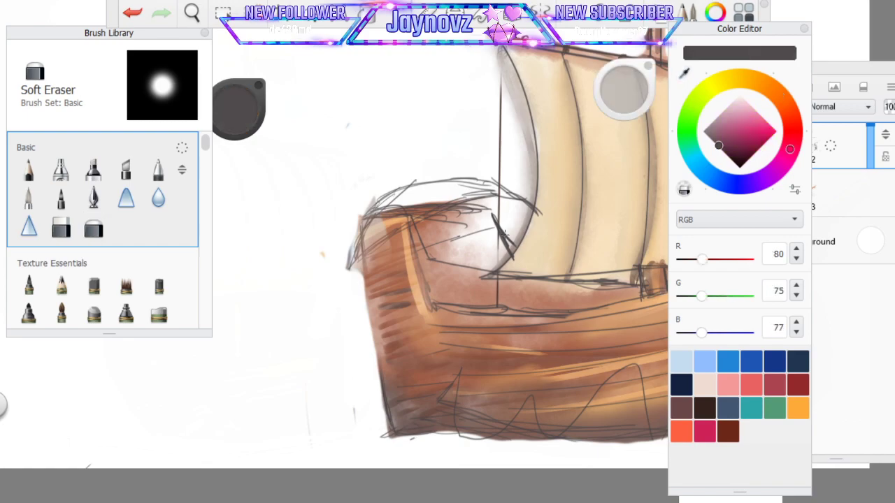
pyautogui.click(28, 170)
pyautogui.click(627, 14)
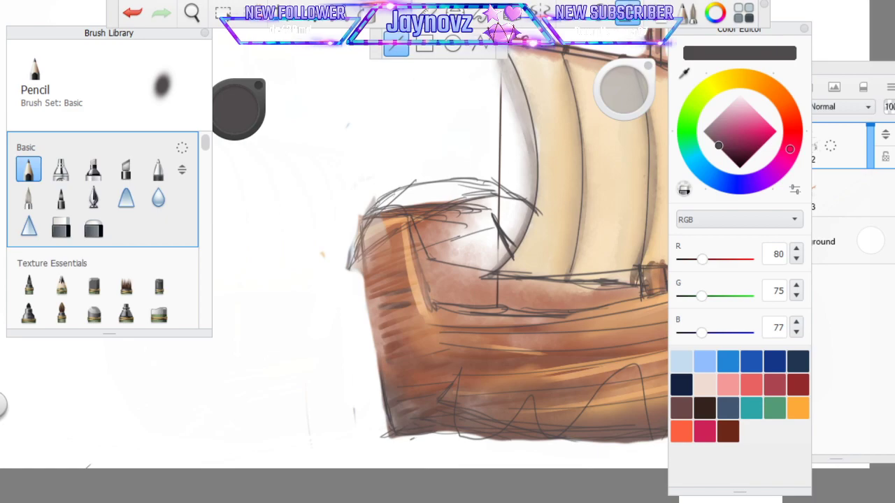
pyautogui.moveTo(366, 250)
pyautogui.mouseDown()
pyautogui.moveTo(381, 380)
pyautogui.moveTo(373, 304)
pyautogui.mouseUp()
pyautogui.moveTo(360, 228); pyautogui.dragTo(384, 394)
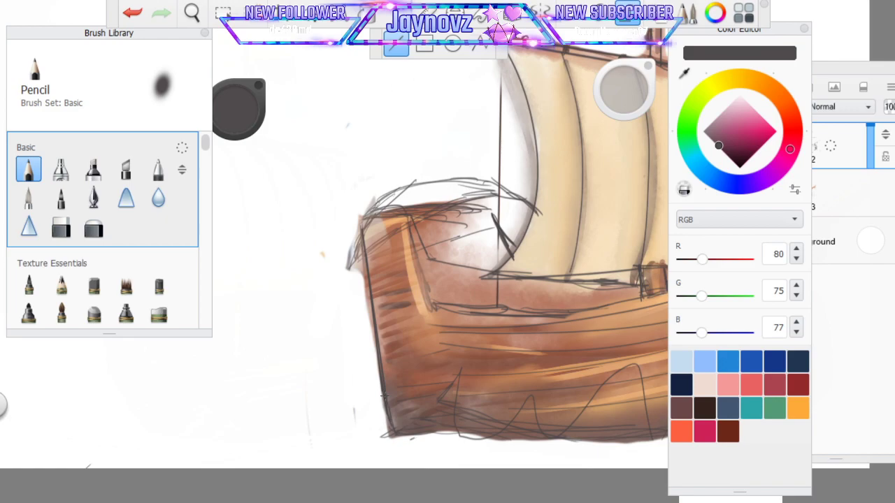
# Fill the stern's interior with sampled light brown using Salty Watercolor, and shade it with darker brown, RGB 115, 70, 53
pyautogui.click(195, 12)
pyautogui.moveTo(445, 242)
pyautogui.mouseDown()
pyautogui.moveTo(453, 368)
pyautogui.moveTo(422, 362)
pyautogui.moveTo(415, 370)
pyautogui.mouseUp()
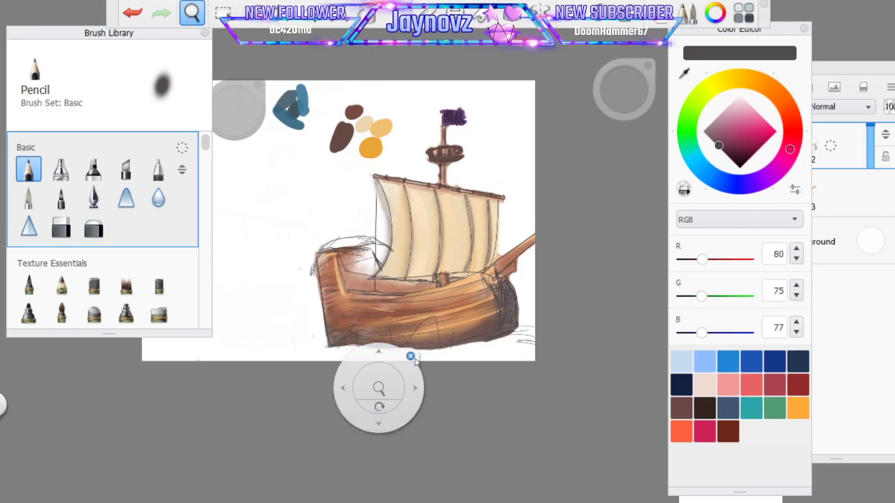
pyautogui.click(410, 357)
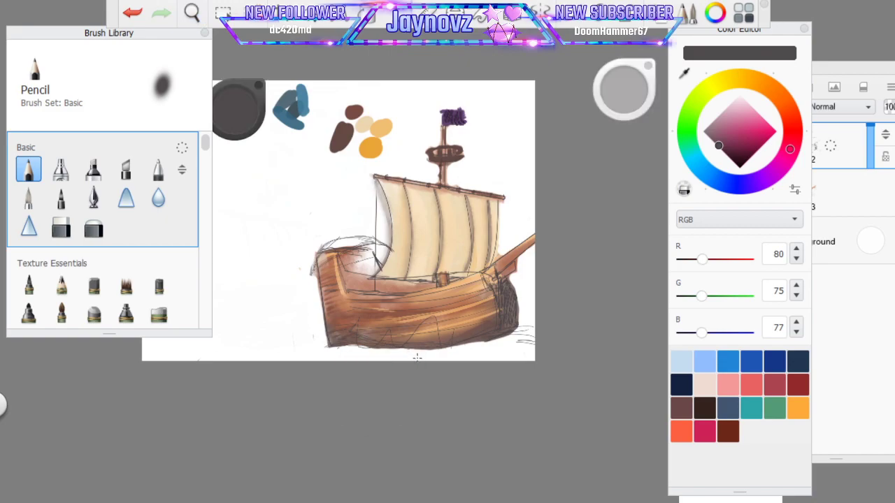
pyautogui.click(684, 73)
pyautogui.click(357, 269)
pyautogui.moveTo(207, 148); pyautogui.dragTo(210, 283)
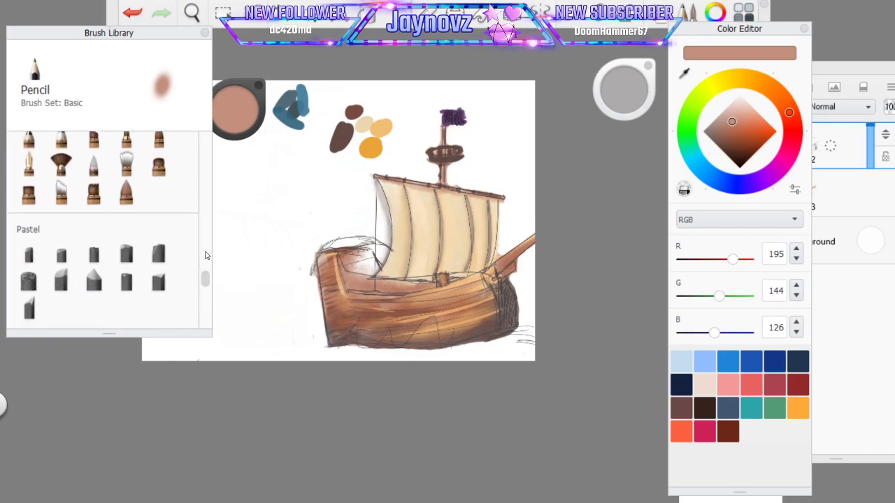
pyautogui.click(61, 163)
pyautogui.moveTo(620, 97)
pyautogui.mouseDown()
pyautogui.moveTo(591, 103)
pyautogui.moveTo(617, 98)
pyautogui.moveTo(612, 103)
pyautogui.mouseUp()
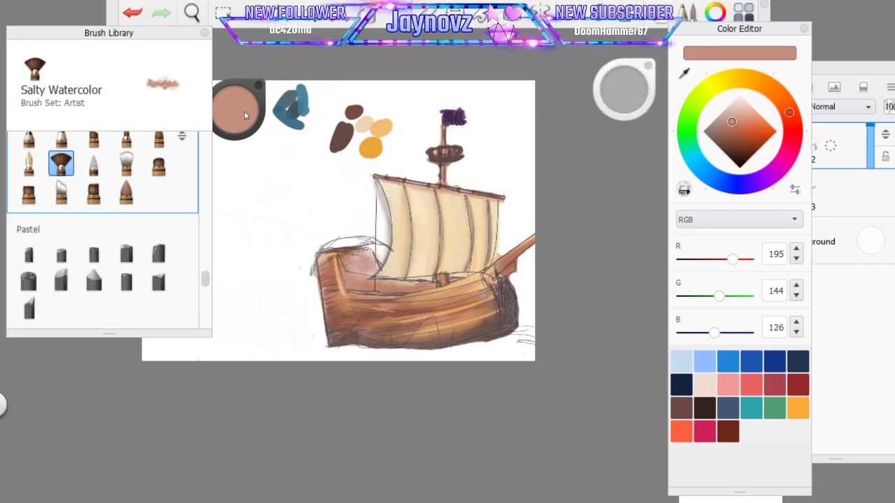
pyautogui.moveTo(251, 106); pyautogui.dragTo(253, 139)
pyautogui.moveTo(352, 258); pyautogui.dragTo(365, 260)
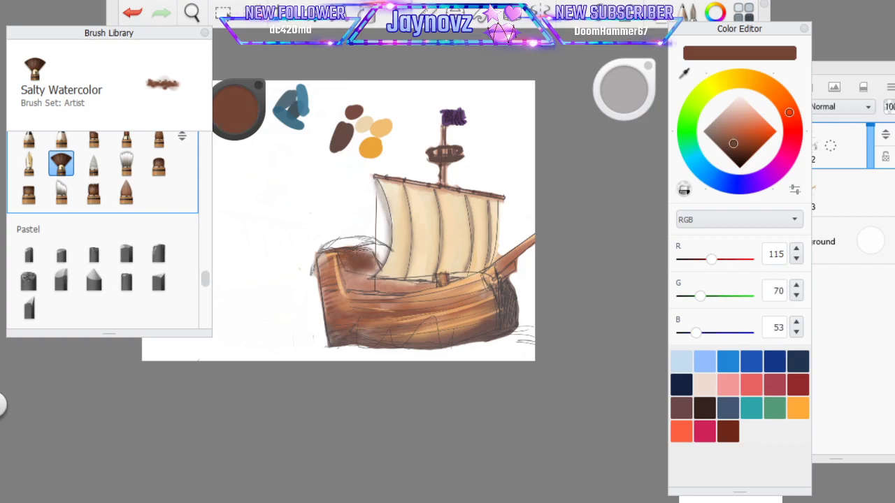
# Paint the arch above the stern on Layer3 with the Conceptual 2 brush in near-black, RGB 24, 11, 6
pyautogui.moveTo(733, 143); pyautogui.dragTo(739, 163)
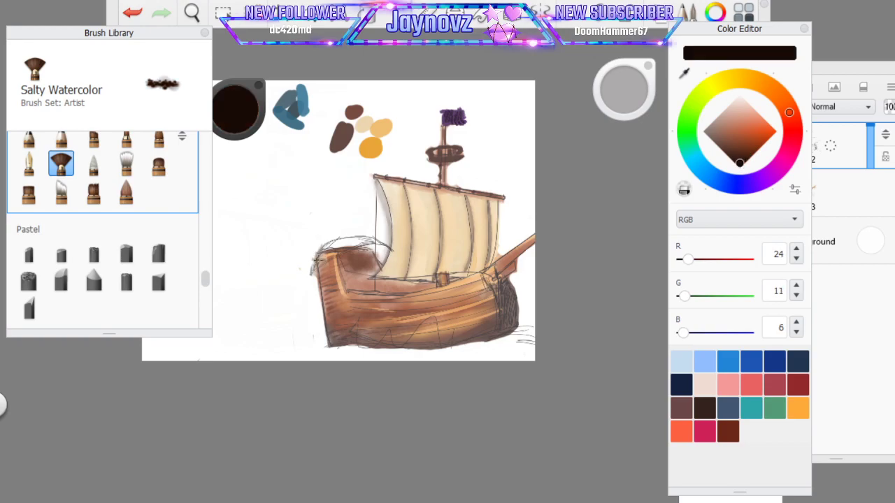
pyautogui.click(132, 194)
pyautogui.click(93, 192)
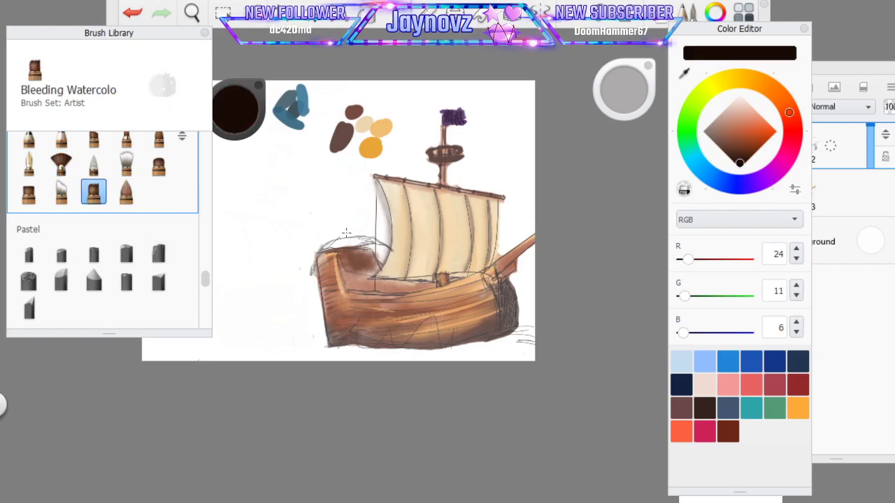
pyautogui.click(61, 191)
pyautogui.click(29, 191)
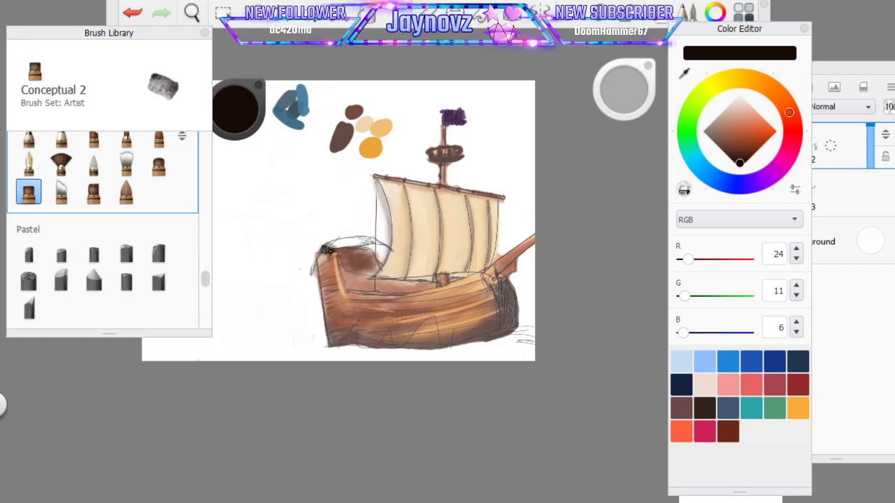
pyautogui.click(830, 76)
pyautogui.click(817, 202)
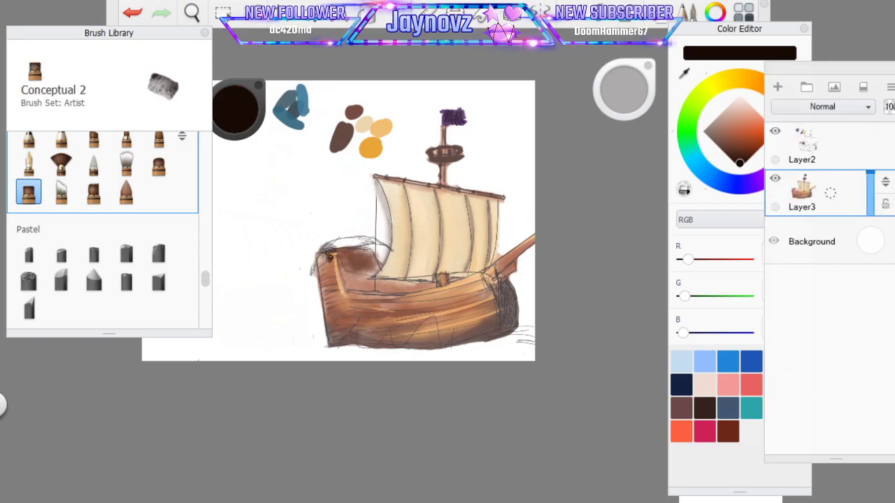
pyautogui.moveTo(322, 259)
pyautogui.mouseDown()
pyautogui.moveTo(359, 240)
pyautogui.moveTo(325, 253)
pyautogui.mouseUp()
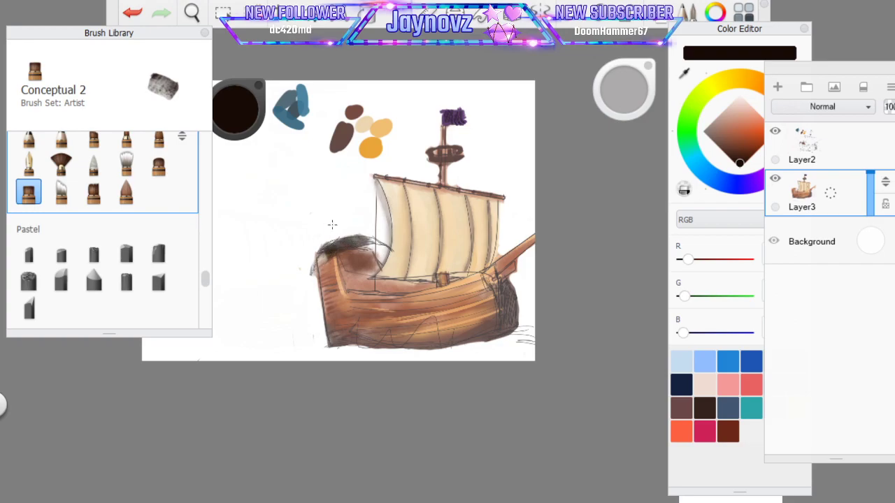
# Darken the arch above the stern with the Conceptual 1 brush on Layer3
pyautogui.click(159, 140)
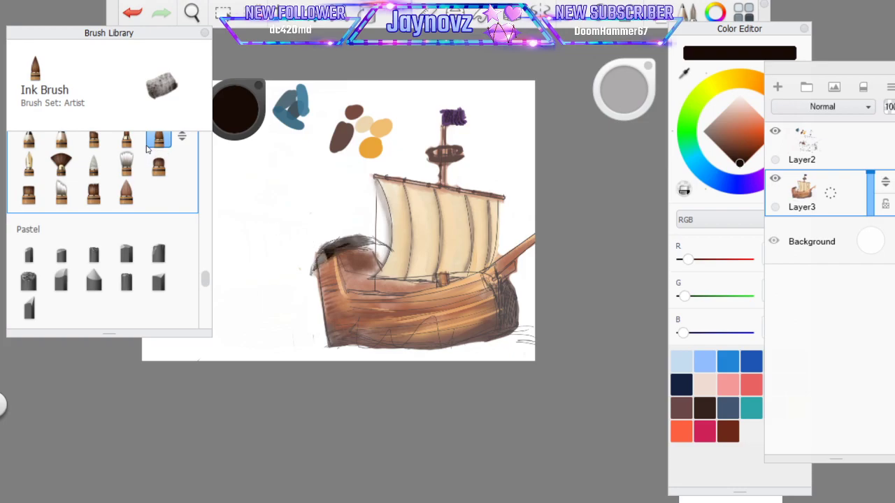
pyautogui.click(125, 140)
pyautogui.click(94, 140)
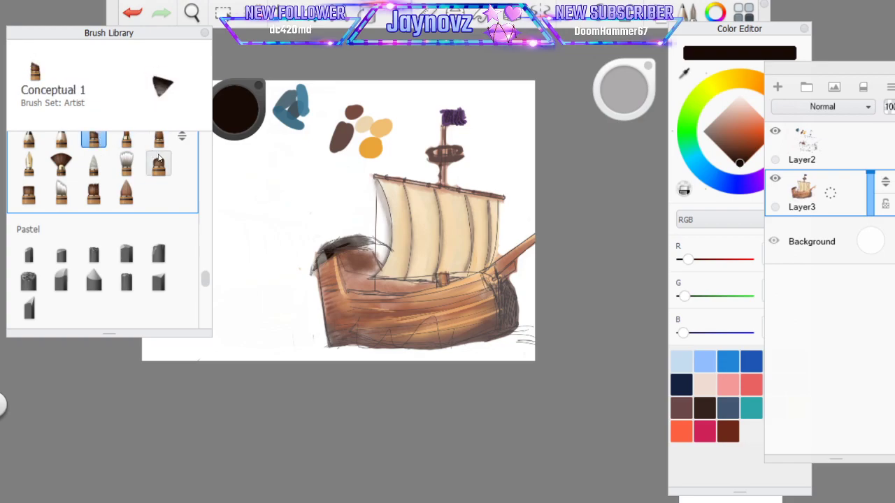
pyautogui.moveTo(328, 254)
pyautogui.mouseDown()
pyautogui.moveTo(348, 243)
pyautogui.moveTo(322, 253)
pyautogui.moveTo(367, 239)
pyautogui.moveTo(369, 243)
pyautogui.mouseUp()
# Select Layer2 and ready the Art Pencil in dark brown, RGB 67, 31, 18
pyautogui.click(831, 143)
pyautogui.moveTo(237, 137); pyautogui.dragTo(255, 62)
pyautogui.click(29, 139)
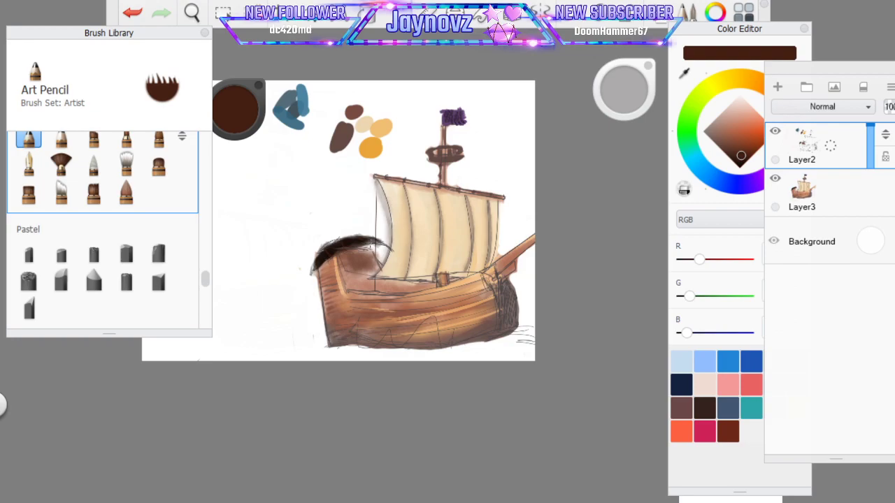
# On a new layer, paint water along the hull's waterline with Salty Watercolor in grey-blue sampled from the palette, RGB 83, 107, 119
pyautogui.hotkey('ctrl', 'shift', 'n')
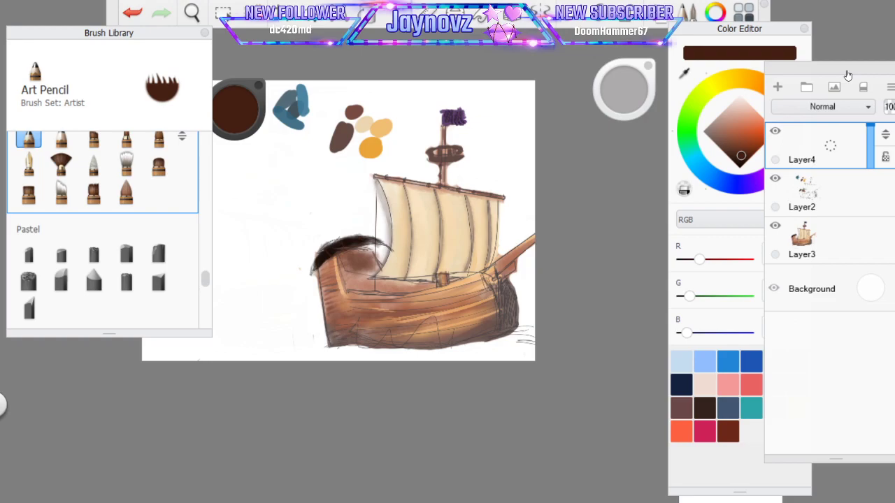
pyautogui.click(682, 78)
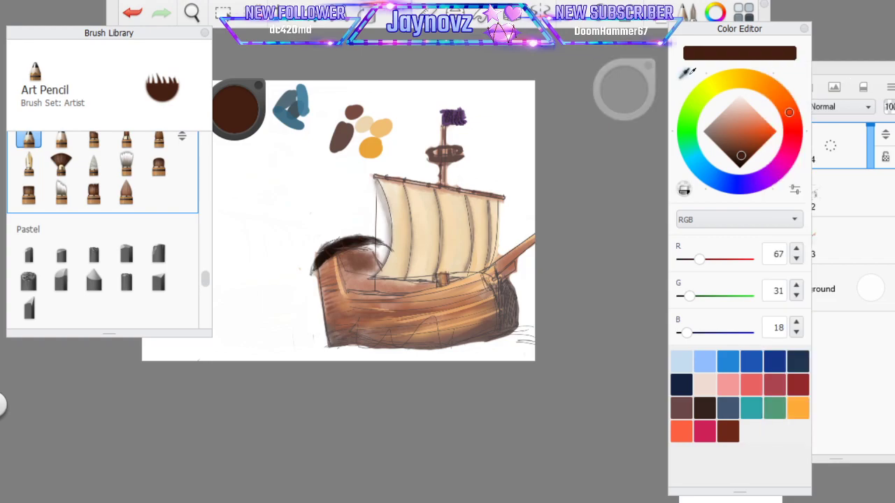
pyautogui.click(686, 72)
pyautogui.click(291, 105)
pyautogui.click(61, 163)
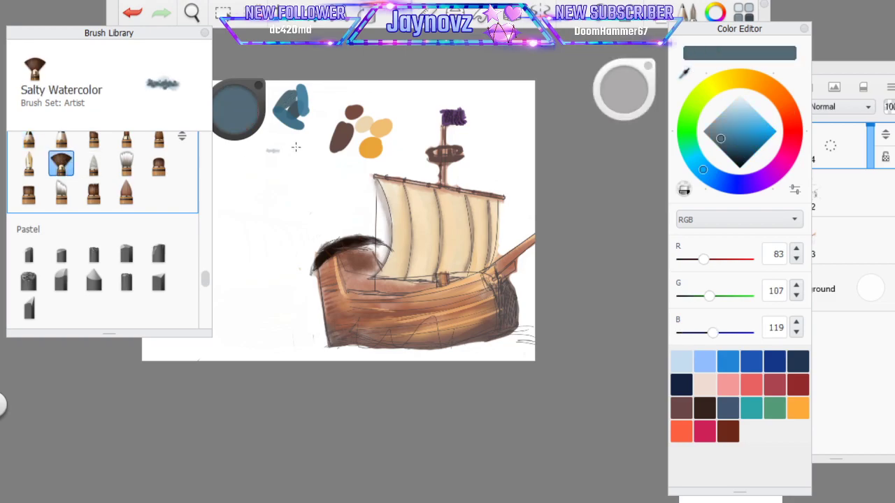
pyautogui.moveTo(619, 97); pyautogui.dragTo(624, 98)
pyautogui.moveTo(176, 39); pyautogui.dragTo(130, 48)
pyautogui.click(192, 12)
pyautogui.moveTo(355, 206); pyautogui.dragTo(433, 435)
pyautogui.click(499, 313)
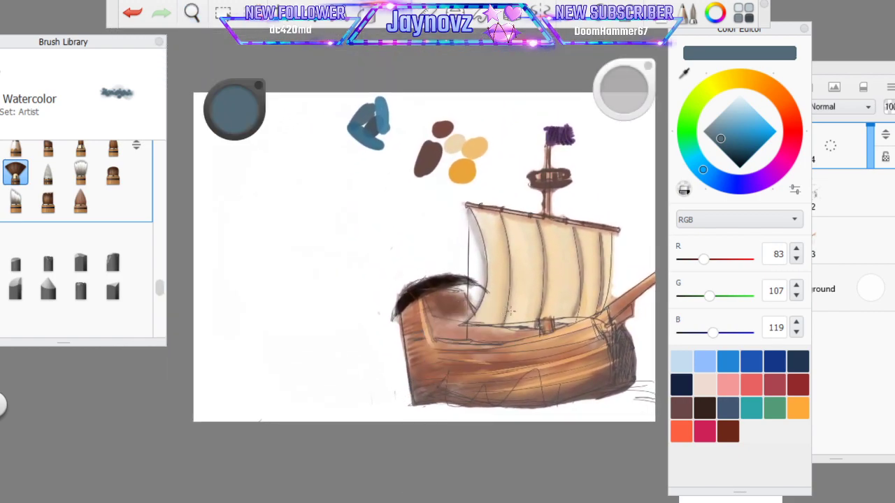
pyautogui.moveTo(431, 397)
pyautogui.mouseDown()
pyautogui.moveTo(442, 418)
pyautogui.moveTo(495, 415)
pyautogui.moveTo(535, 377)
pyautogui.moveTo(523, 392)
pyautogui.moveTo(527, 386)
pyautogui.moveTo(542, 399)
pyautogui.moveTo(570, 401)
pyautogui.moveTo(546, 419)
pyautogui.moveTo(570, 417)
pyautogui.moveTo(643, 381)
pyautogui.moveTo(564, 420)
pyautogui.moveTo(420, 418)
pyautogui.mouseUp()
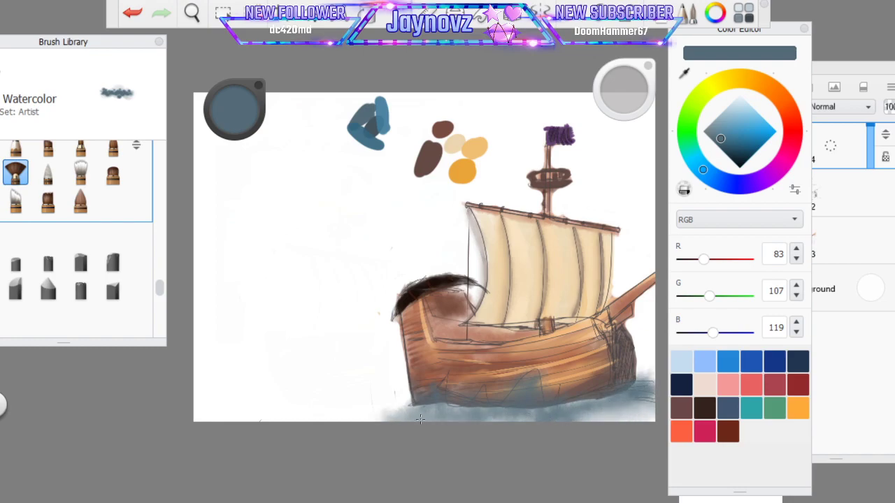
# Paint the sea across the lower canvas with Salty Watercolor in blue sampled from the palette, RGB 66, 112, 137
pyautogui.click(858, 147)
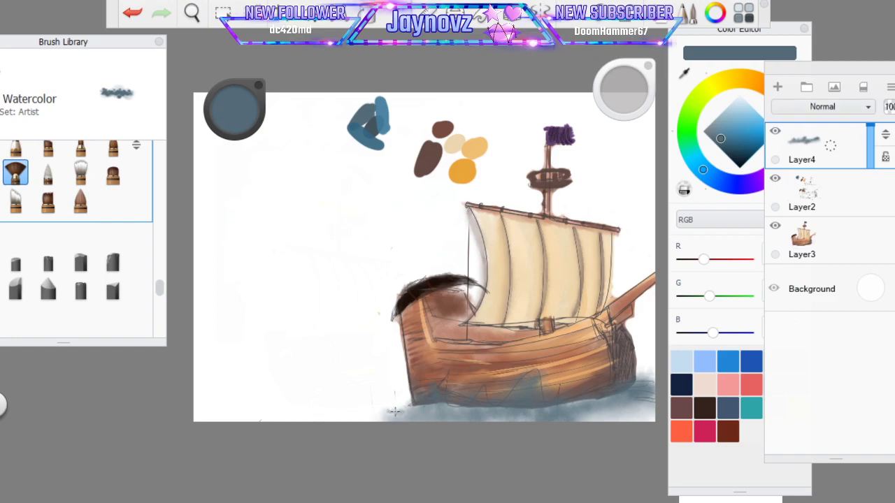
pyautogui.click(683, 72)
pyautogui.click(370, 139)
pyautogui.moveTo(412, 414)
pyautogui.mouseDown()
pyautogui.moveTo(398, 417)
pyautogui.moveTo(424, 409)
pyautogui.mouseUp()
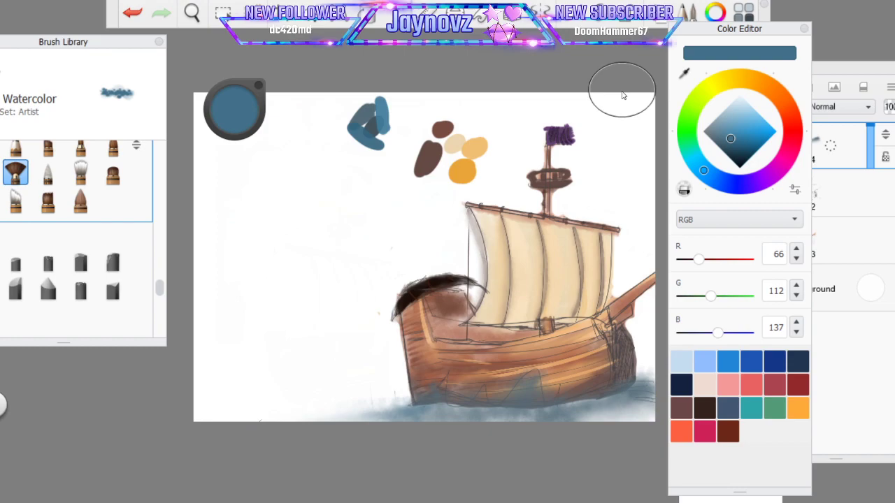
pyautogui.moveTo(216, 360)
pyautogui.mouseDown()
pyautogui.moveTo(404, 358)
pyautogui.moveTo(380, 355)
pyautogui.moveTo(383, 413)
pyautogui.mouseUp()
pyautogui.moveTo(217, 353)
pyautogui.mouseDown()
pyautogui.moveTo(246, 366)
pyautogui.moveTo(281, 356)
pyautogui.moveTo(360, 360)
pyautogui.moveTo(366, 399)
pyautogui.moveTo(387, 392)
pyautogui.moveTo(392, 376)
pyautogui.moveTo(397, 414)
pyautogui.moveTo(472, 416)
pyautogui.mouseUp()
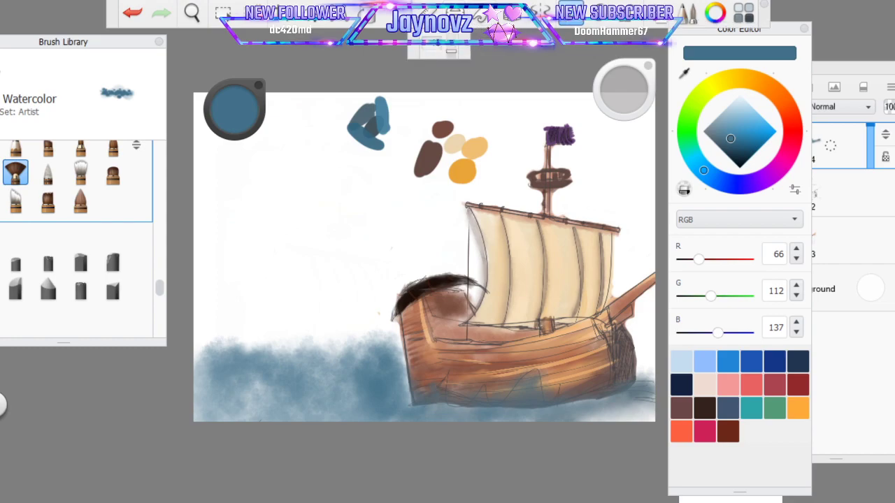
# Draw a slightly tilted horizon line behind the ship across the canvas with the medium pencil brush, in RGB 66, 112, 137
pyautogui.scroll(-3, 75, 241)
pyautogui.click(16, 229)
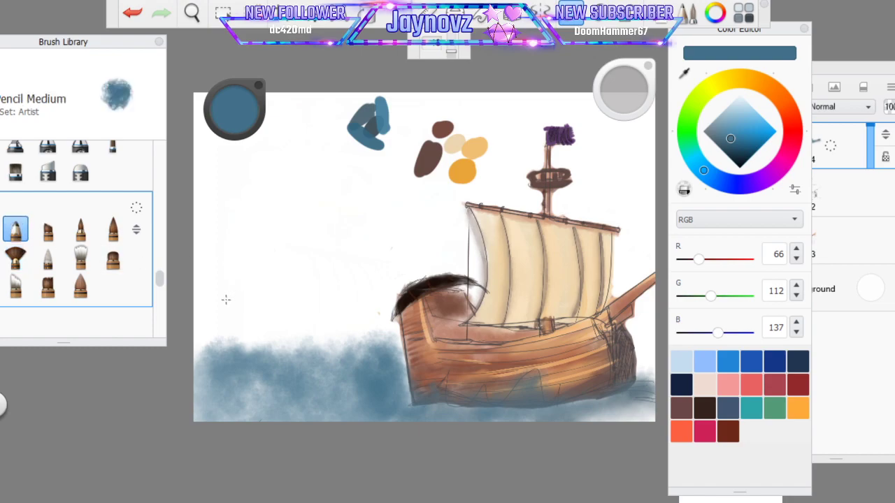
pyautogui.moveTo(199, 315); pyautogui.dragTo(732, 258)
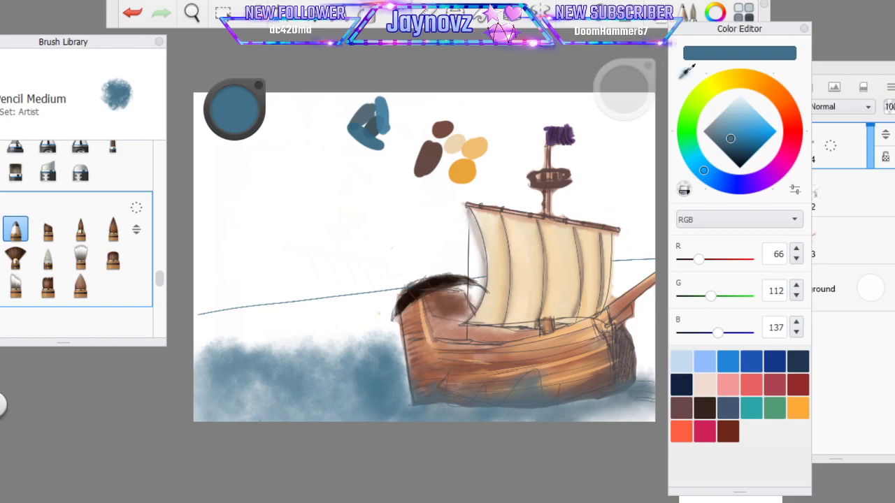
# Fill the sea up to the horizon on both sides of the ship with Salty Watercolor in sampled lighter blue, RGB 77, 133, 161
pyautogui.click(381, 113)
pyautogui.click(20, 255)
pyautogui.moveTo(197, 332)
pyautogui.mouseDown()
pyautogui.moveTo(252, 314)
pyautogui.moveTo(298, 317)
pyautogui.moveTo(394, 297)
pyautogui.moveTo(388, 341)
pyautogui.moveTo(367, 317)
pyautogui.moveTo(276, 358)
pyautogui.moveTo(217, 350)
pyautogui.moveTo(294, 320)
pyautogui.moveTo(227, 343)
pyautogui.moveTo(206, 395)
pyautogui.moveTo(251, 409)
pyautogui.moveTo(307, 405)
pyautogui.moveTo(341, 323)
pyautogui.moveTo(475, 285)
pyautogui.moveTo(472, 297)
pyautogui.moveTo(478, 287)
pyautogui.moveTo(488, 301)
pyautogui.mouseUp()
pyautogui.moveTo(618, 273)
pyautogui.mouseDown()
pyautogui.moveTo(632, 280)
pyautogui.moveTo(650, 265)
pyautogui.moveTo(637, 283)
pyautogui.moveTo(615, 273)
pyautogui.moveTo(646, 270)
pyautogui.moveTo(636, 328)
pyautogui.moveTo(641, 301)
pyautogui.moveTo(646, 364)
pyautogui.moveTo(639, 329)
pyautogui.moveTo(643, 350)
pyautogui.moveTo(610, 389)
pyautogui.moveTo(644, 377)
pyautogui.moveTo(647, 292)
pyautogui.moveTo(642, 350)
pyautogui.moveTo(601, 404)
pyautogui.mouseUp()
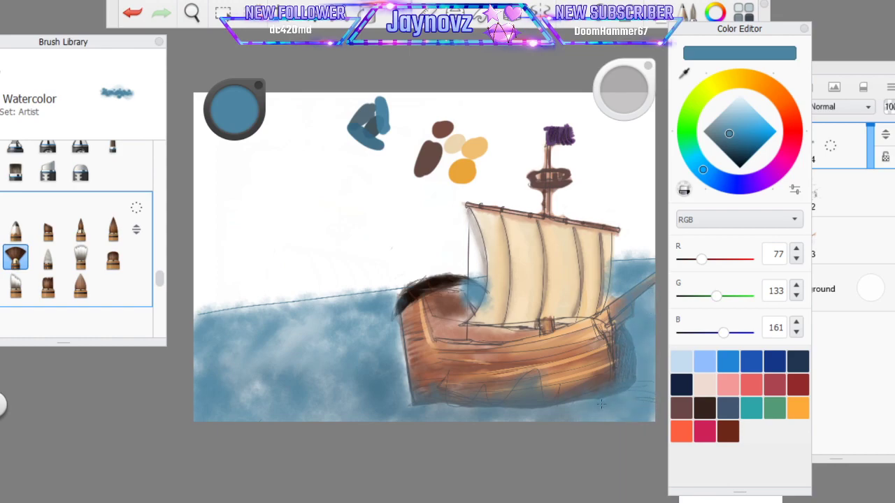
# Shade the sea with sampled grey-blue, RGB 83, 107, 119, and soften the horizon line
pyautogui.click(363, 115)
pyautogui.moveTo(245, 341)
pyautogui.mouseDown()
pyautogui.moveTo(215, 356)
pyautogui.moveTo(368, 330)
pyautogui.moveTo(337, 363)
pyautogui.moveTo(280, 391)
pyautogui.moveTo(279, 408)
pyautogui.moveTo(442, 417)
pyautogui.moveTo(553, 411)
pyautogui.moveTo(639, 376)
pyautogui.moveTo(629, 353)
pyautogui.moveTo(650, 337)
pyautogui.mouseUp()
pyautogui.moveTo(623, 270); pyautogui.dragTo(649, 254)
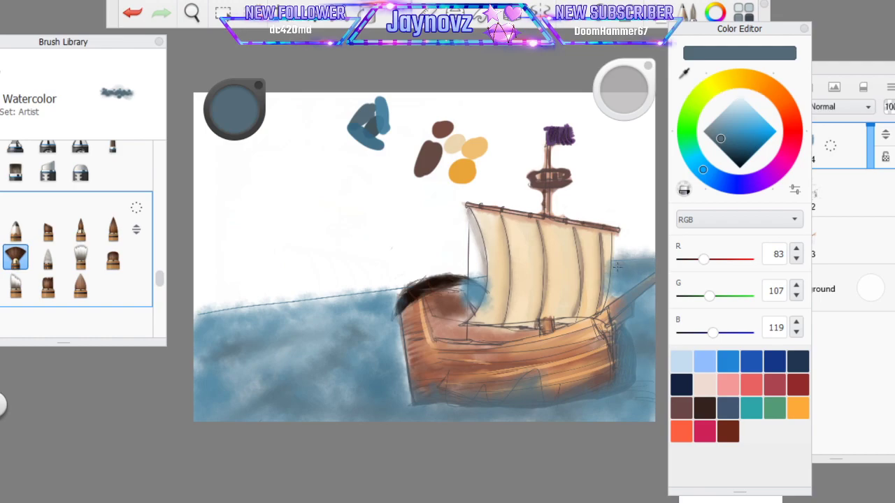
pyautogui.moveTo(467, 279)
pyautogui.mouseDown()
pyautogui.moveTo(489, 278)
pyautogui.moveTo(201, 315)
pyautogui.mouseUp()
pyautogui.click(48, 258)
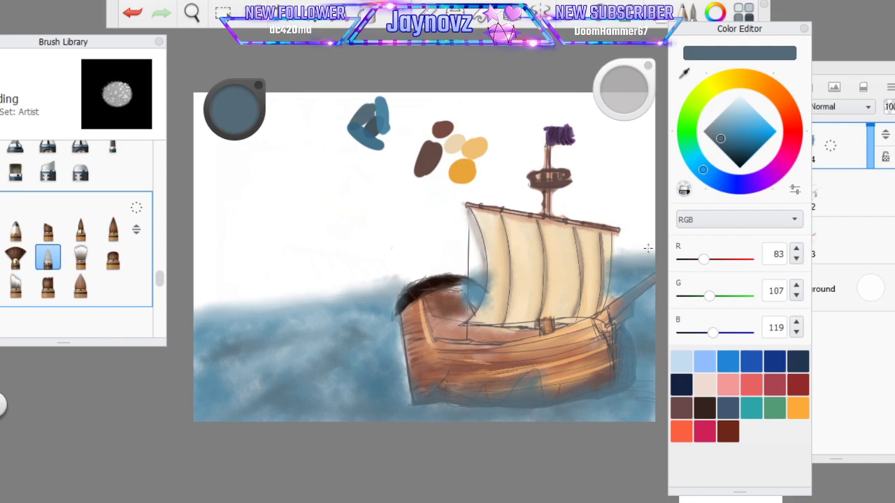
# Add light wave streaks across the sea and below the hull with Bleeding Watercolor, using sampled blue, RGB 77, 133, 161
pyautogui.click(193, 12)
pyautogui.moveTo(449, 253); pyautogui.dragTo(443, 246)
pyautogui.moveTo(527, 349)
pyautogui.mouseDown()
pyautogui.moveTo(472, 316)
pyautogui.moveTo(472, 348)
pyautogui.moveTo(520, 354)
pyautogui.mouseUp()
pyautogui.click(505, 258)
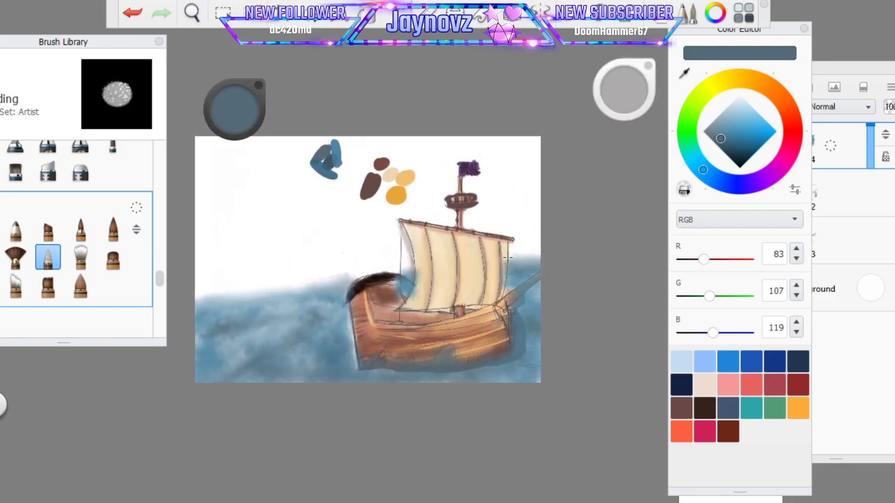
pyautogui.click(685, 75)
pyautogui.click(692, 71)
pyautogui.click(333, 151)
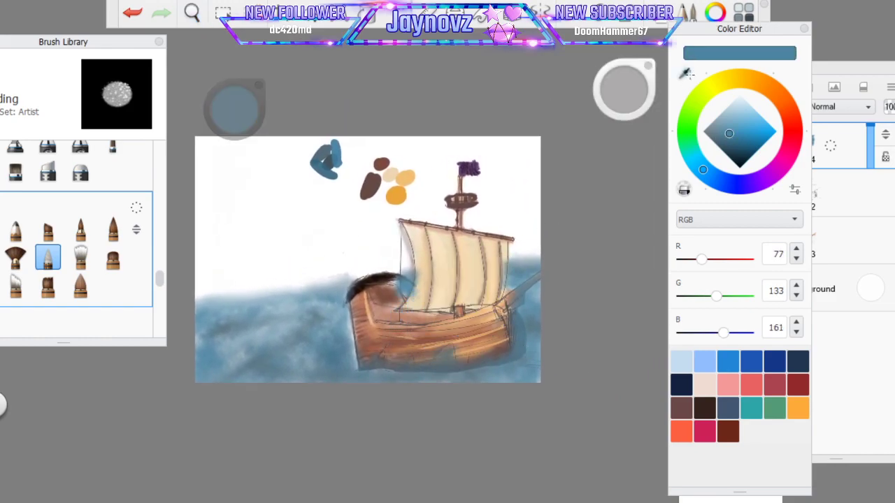
pyautogui.click(21, 257)
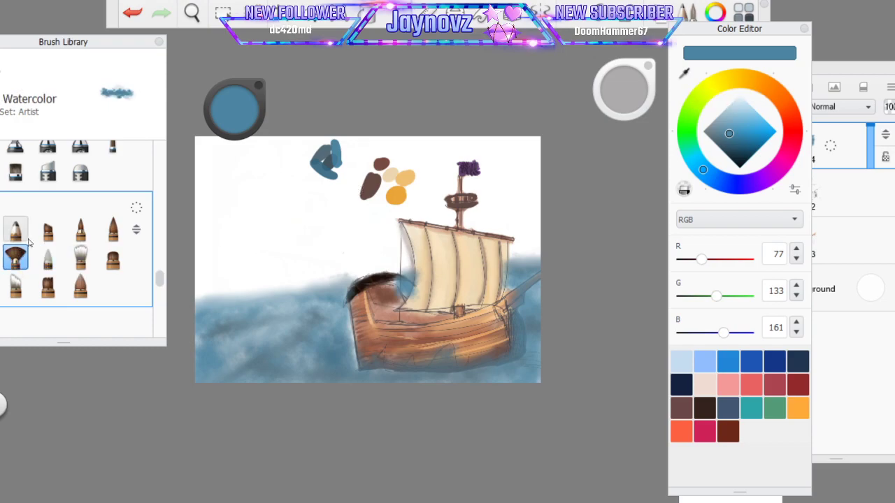
pyautogui.moveTo(137, 46)
pyautogui.mouseDown()
pyautogui.moveTo(186, 59)
pyautogui.moveTo(253, 45)
pyautogui.mouseUp()
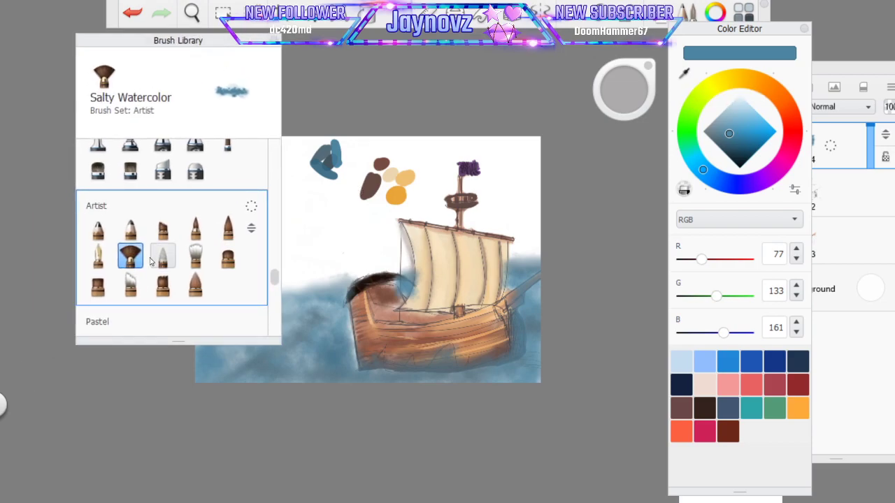
pyautogui.click(163, 283)
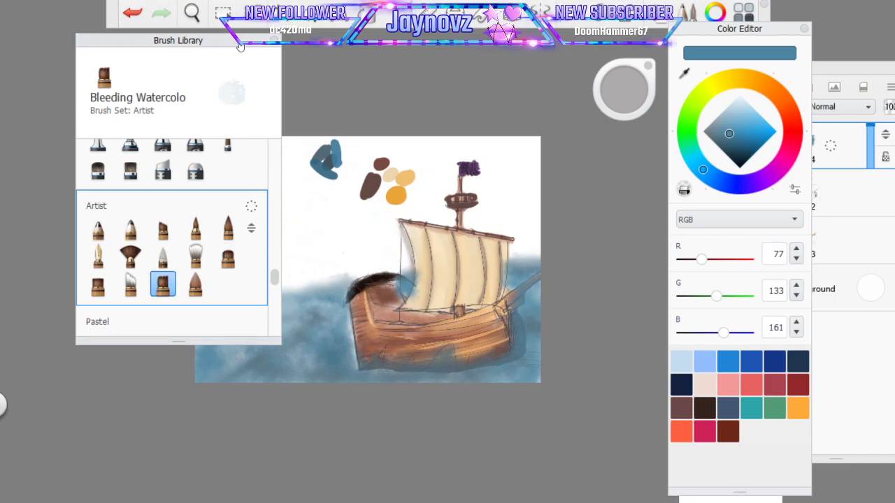
pyautogui.moveTo(236, 42); pyautogui.dragTo(153, 64)
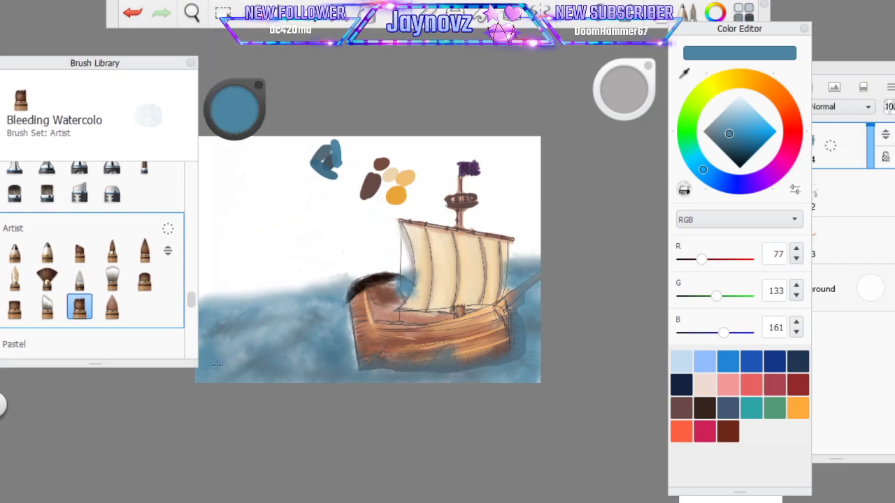
pyautogui.moveTo(604, 76)
pyautogui.mouseDown()
pyautogui.moveTo(622, 83)
pyautogui.moveTo(606, 92)
pyautogui.mouseUp()
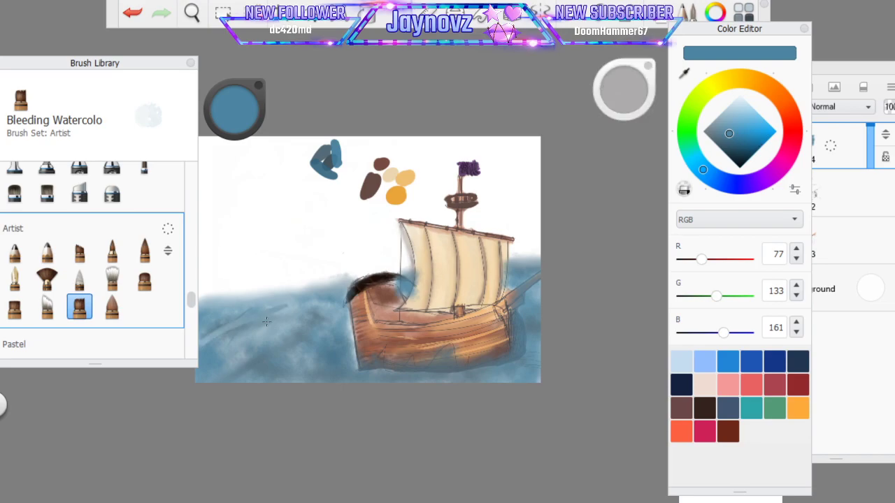
pyautogui.moveTo(265, 375); pyautogui.dragTo(336, 323)
pyautogui.moveTo(339, 383)
pyautogui.mouseDown()
pyautogui.moveTo(389, 346)
pyautogui.moveTo(385, 379)
pyautogui.moveTo(416, 358)
pyautogui.moveTo(414, 377)
pyautogui.moveTo(440, 350)
pyautogui.moveTo(436, 358)
pyautogui.moveTo(464, 358)
pyautogui.moveTo(458, 368)
pyautogui.moveTo(493, 333)
pyautogui.mouseUp()
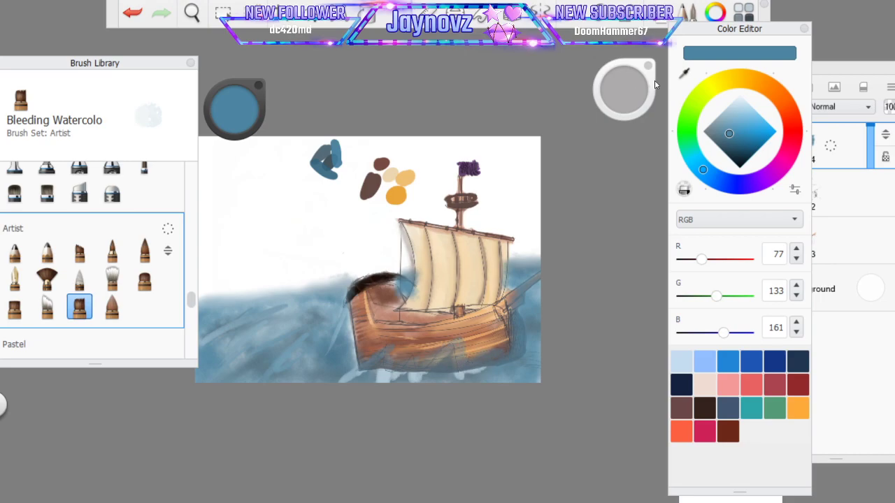
# Paint blue wave strokes over the hull's lower edge with Conceptual 1 and behind the stern with Sharp Glaze
pyautogui.click(79, 250)
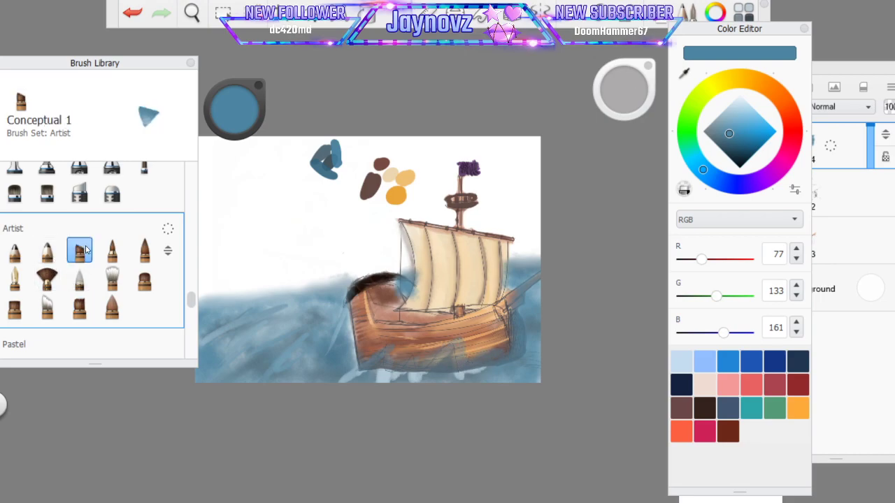
pyautogui.moveTo(249, 338)
pyautogui.mouseDown()
pyautogui.moveTo(329, 367)
pyautogui.moveTo(341, 384)
pyautogui.moveTo(386, 367)
pyautogui.moveTo(383, 382)
pyautogui.moveTo(412, 359)
pyautogui.moveTo(343, 376)
pyautogui.moveTo(393, 373)
pyautogui.mouseUp()
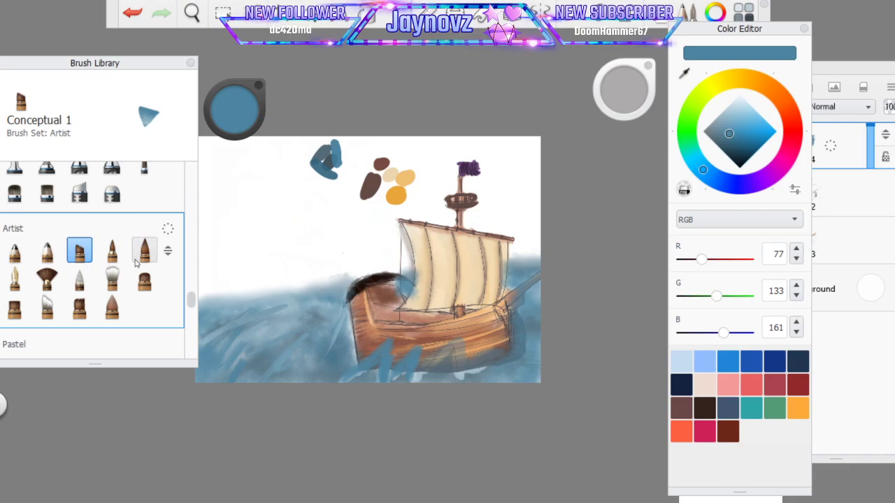
pyautogui.click(112, 250)
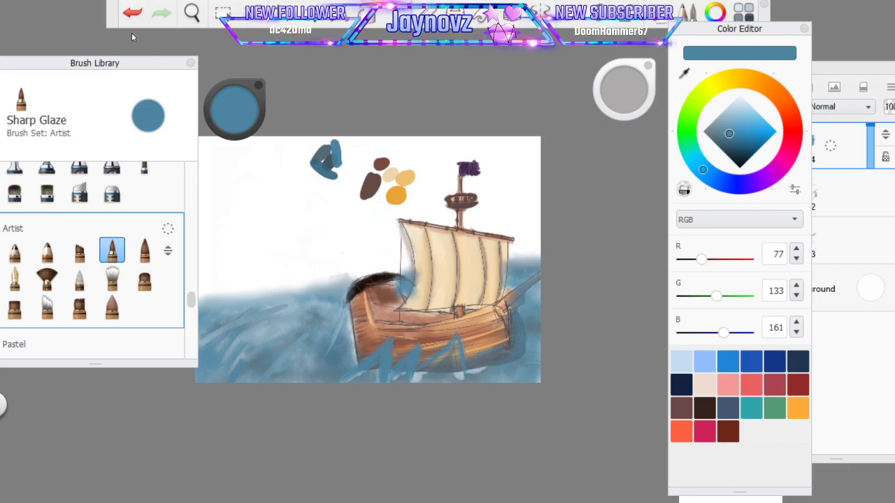
pyautogui.moveTo(156, 65); pyautogui.dragTo(155, 7)
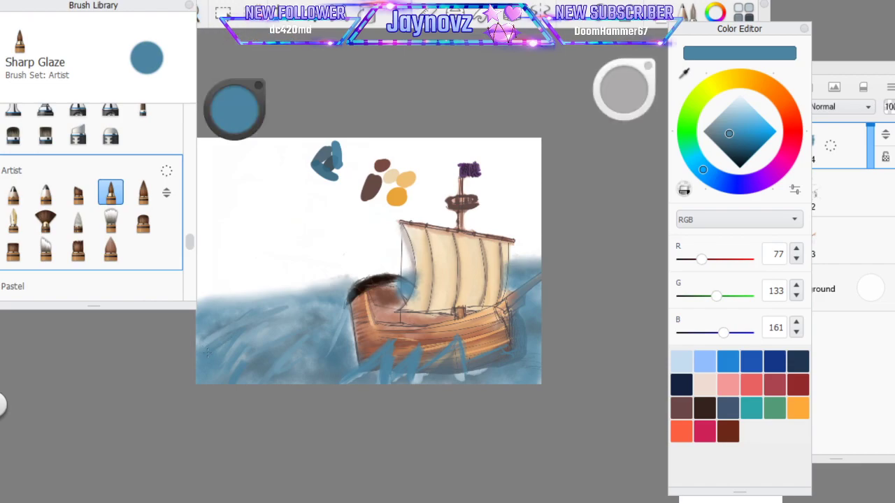
pyautogui.moveTo(239, 343); pyautogui.dragTo(281, 337)
pyautogui.click(331, 175)
pyautogui.moveTo(272, 343); pyautogui.dragTo(344, 329)
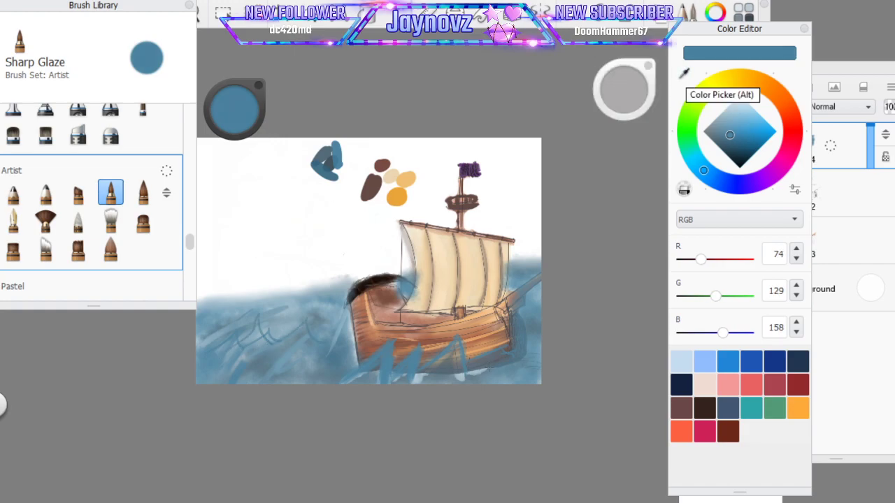
# Sample a lighter blue from the sea, adjust it to RGB 108, 154, 177, and fill the waves against the stern with Salty Watercolor
pyautogui.click(684, 72)
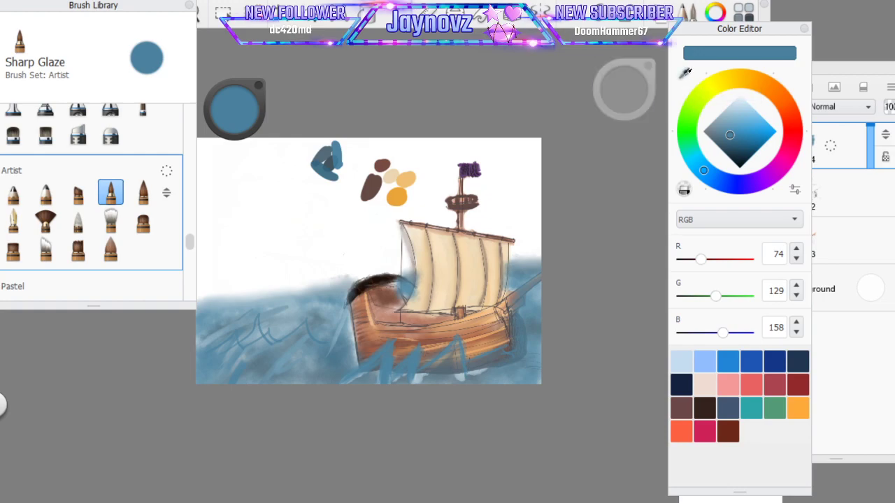
pyautogui.click(308, 302)
pyautogui.click(46, 220)
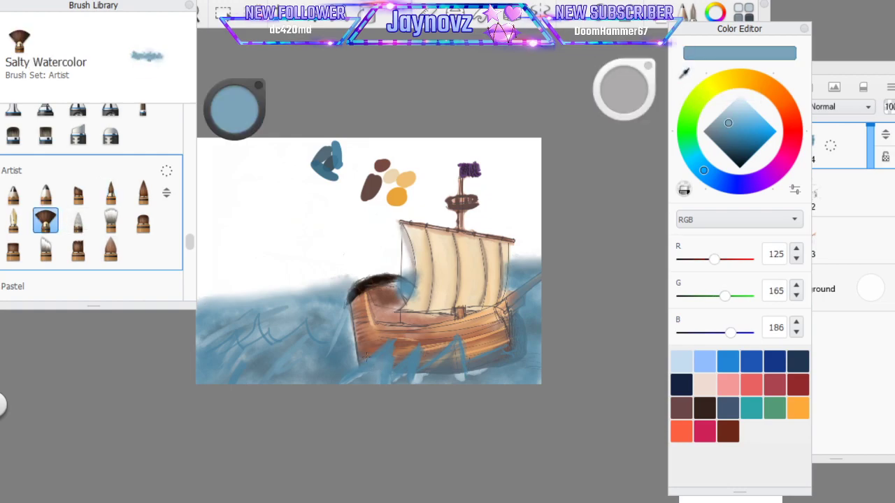
pyautogui.moveTo(233, 104); pyautogui.dragTo(244, 143)
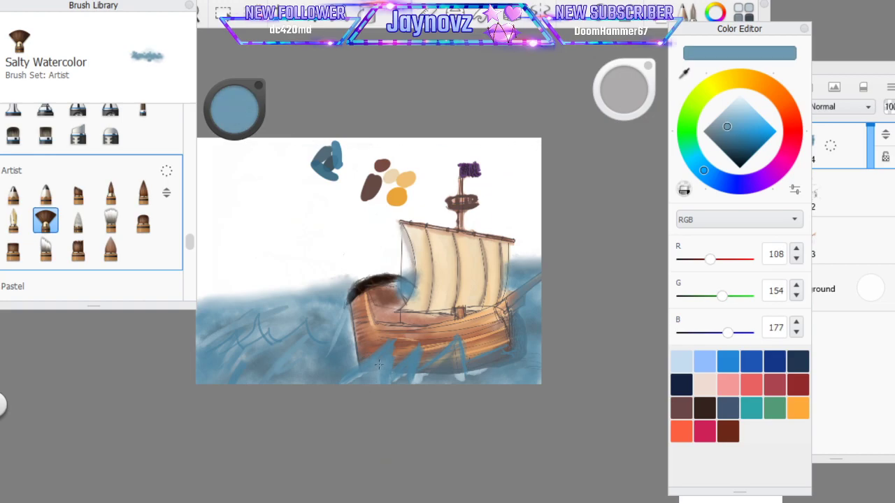
pyautogui.moveTo(619, 90); pyautogui.dragTo(606, 91)
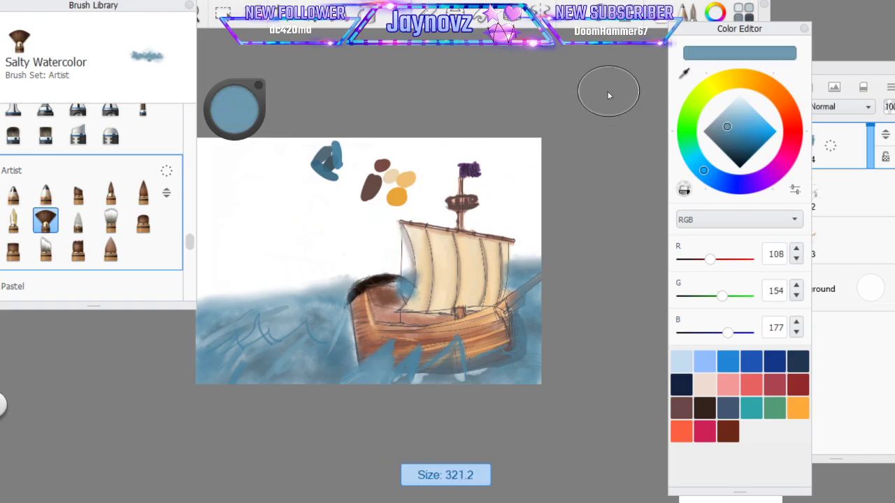
# Fill the waves over the hull's lower edge with Conceptual 1 in light blue, RGB 108, 154, 177
pyautogui.click(78, 249)
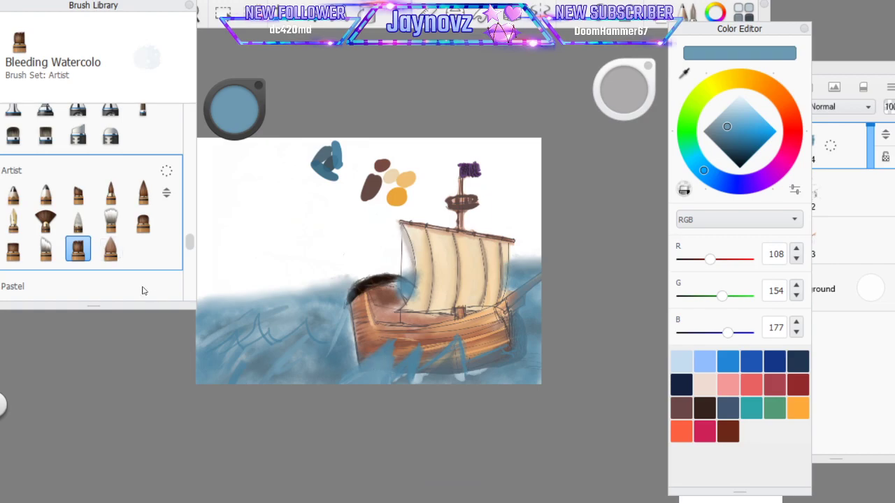
pyautogui.click(112, 249)
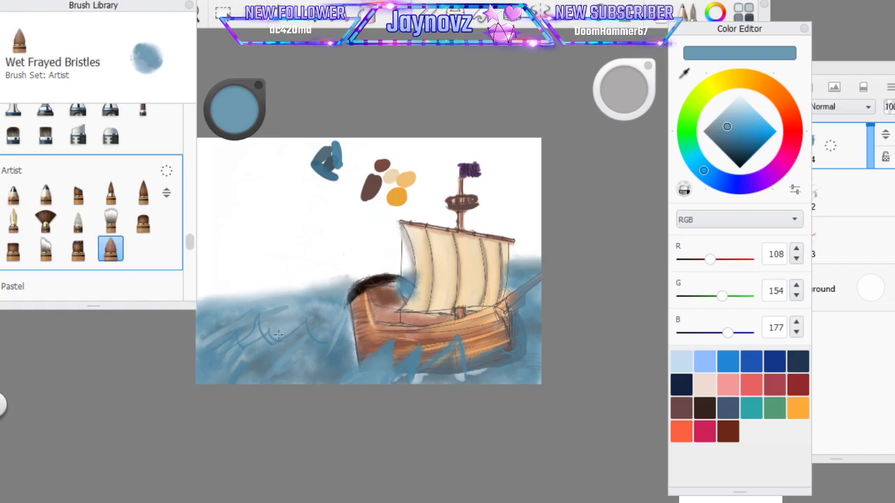
pyautogui.click(77, 249)
pyautogui.click(112, 250)
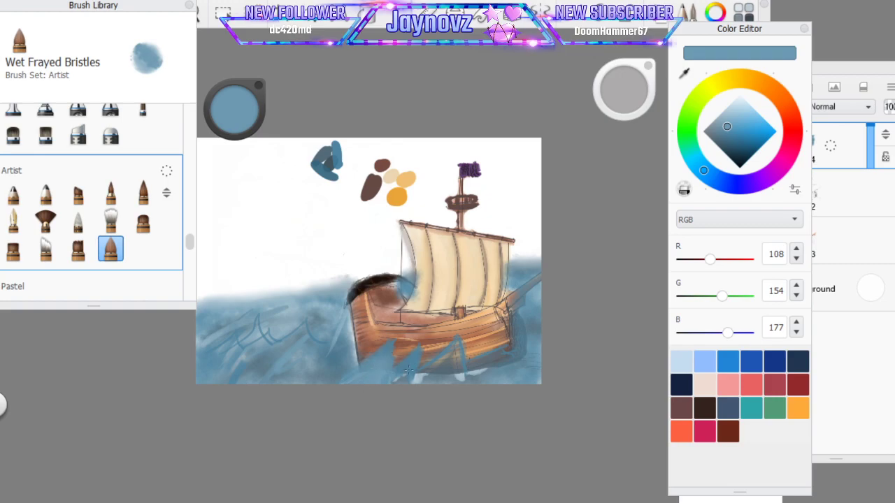
pyautogui.click(851, 79)
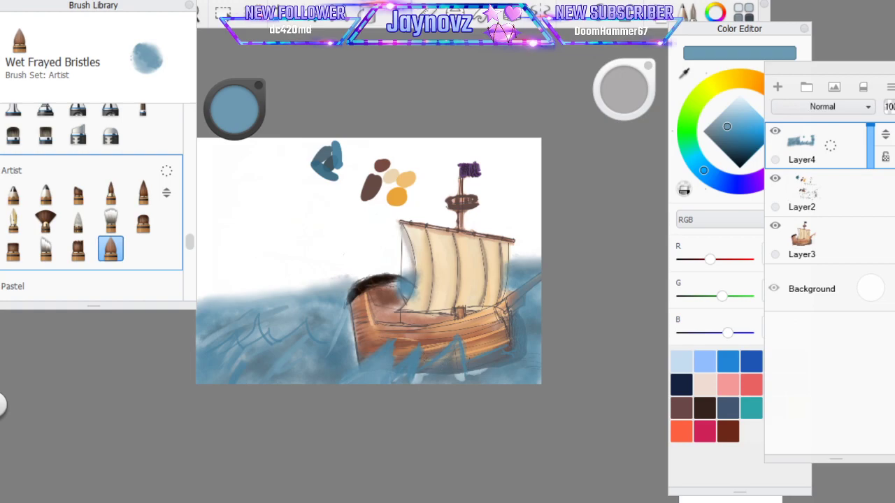
pyautogui.moveTo(622, 94); pyautogui.dragTo(617, 89)
pyautogui.click(78, 193)
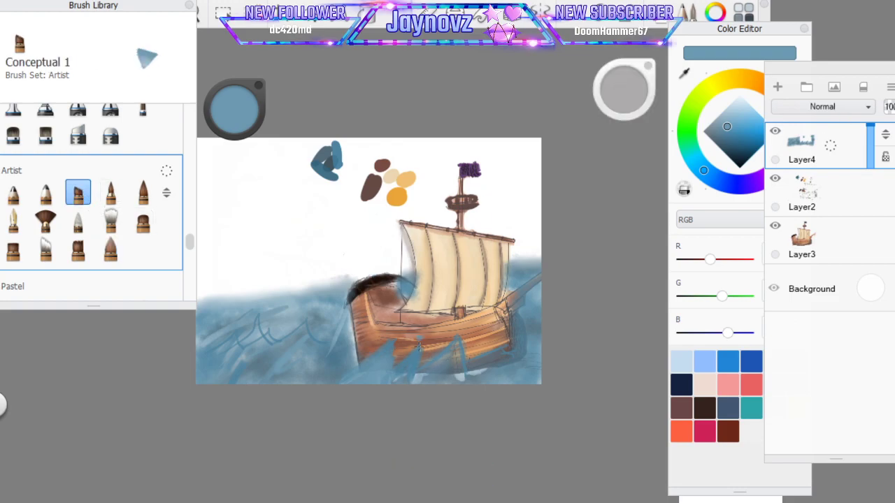
pyautogui.moveTo(453, 353)
pyautogui.mouseDown()
pyautogui.moveTo(418, 380)
pyautogui.moveTo(438, 363)
pyautogui.moveTo(457, 378)
pyautogui.moveTo(458, 363)
pyautogui.moveTo(386, 382)
pyautogui.moveTo(416, 349)
pyautogui.moveTo(403, 370)
pyautogui.moveTo(393, 341)
pyautogui.moveTo(413, 370)
pyautogui.mouseUp()
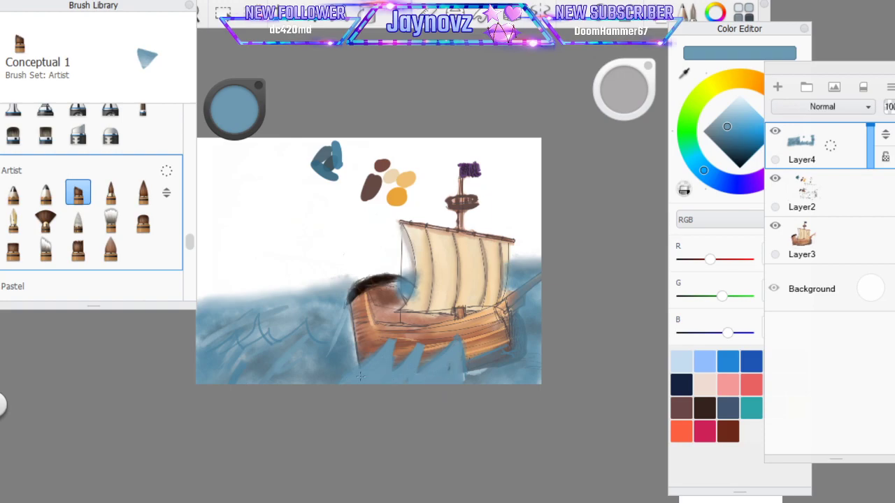
# Shade the waves below the hull with Salty Watercolor, using sampled grey-blue, RGB 67, 84, 93, and sampled blue, RGB 77, 133, 161
pyautogui.click(45, 220)
pyautogui.click(686, 72)
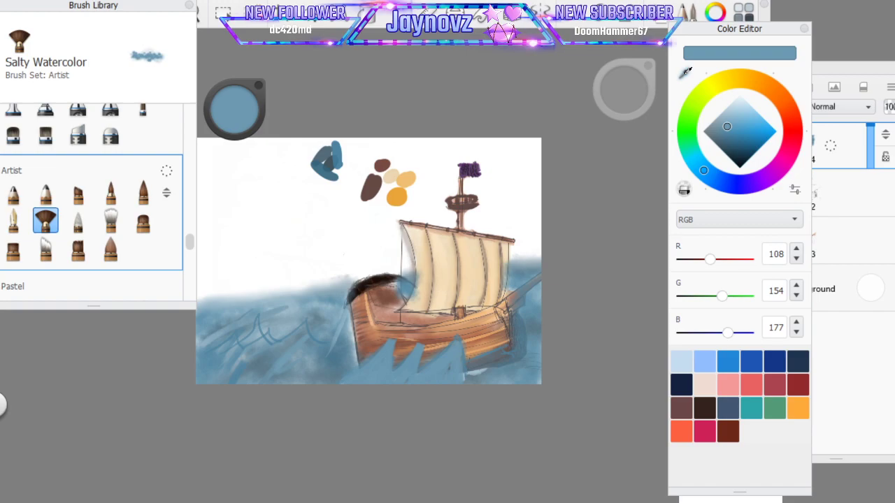
pyautogui.click(327, 161)
pyautogui.moveTo(383, 357)
pyautogui.mouseDown()
pyautogui.moveTo(368, 378)
pyautogui.moveTo(386, 353)
pyautogui.moveTo(405, 374)
pyautogui.moveTo(443, 358)
pyautogui.moveTo(453, 370)
pyautogui.mouseUp()
pyautogui.click(685, 72)
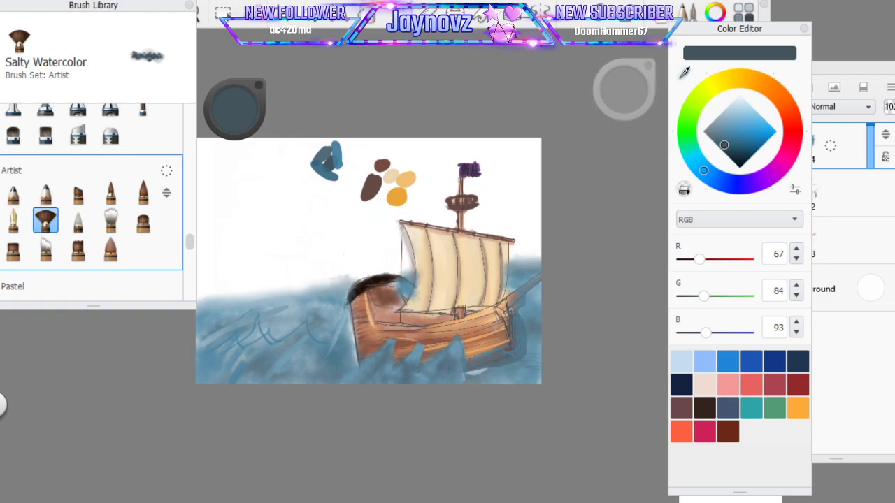
pyautogui.click(383, 358)
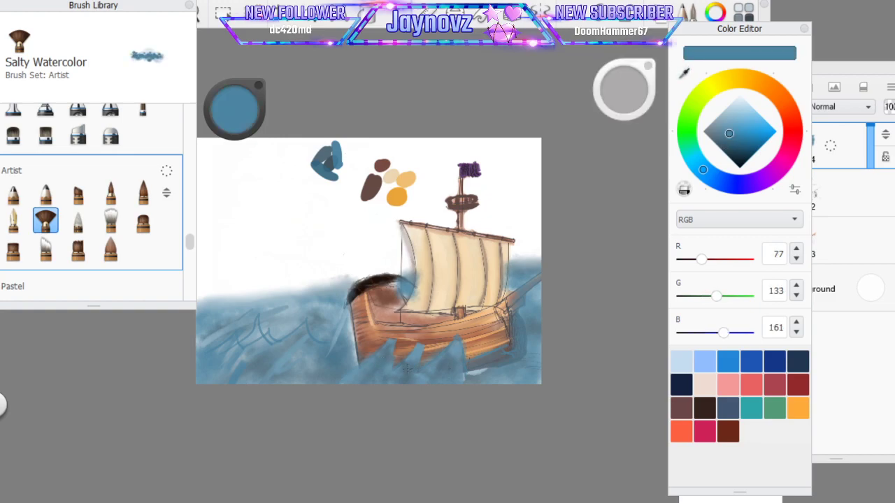
pyautogui.moveTo(464, 376); pyautogui.dragTo(482, 373)
# Smooth the wave streaks in the sea behind the stern with the Wash brush
pyautogui.click(78, 221)
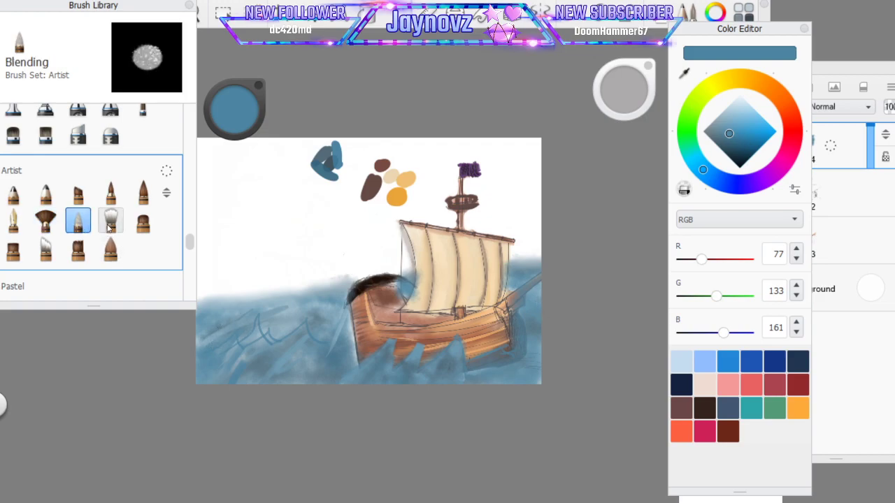
pyautogui.click(110, 221)
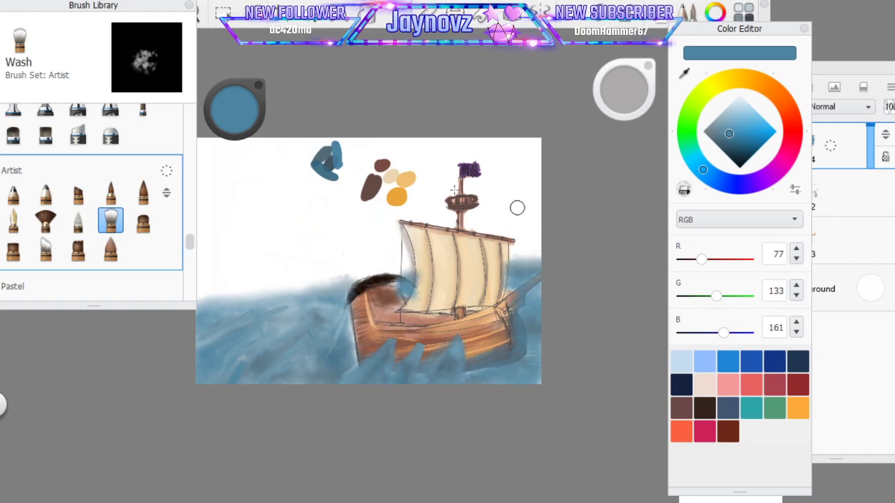
pyautogui.scroll(3, 349, 274)
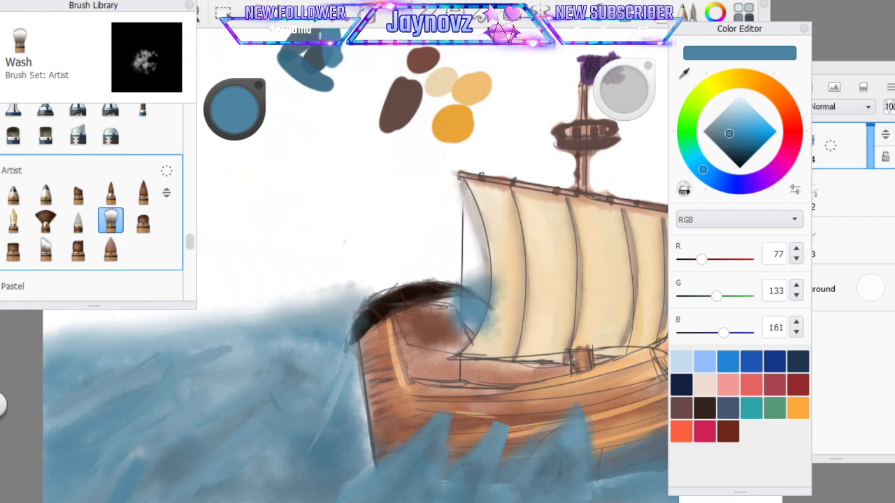
pyautogui.scroll(-3, 380, 205)
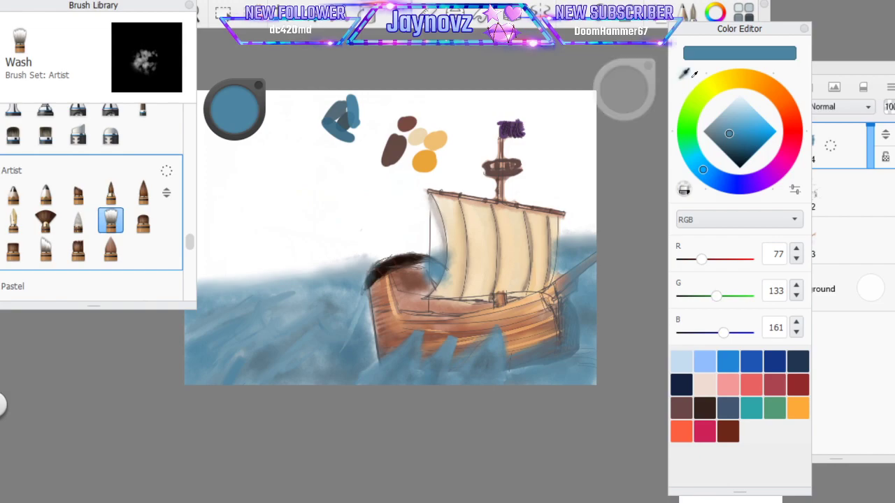
# Lock Layer4's transparency and line the wave crests behind the stern and along the hull with Sharp Glaze in lighter blue, RGB 141, 181, 201
pyautogui.moveTo(234, 112); pyautogui.dragTo(232, 103)
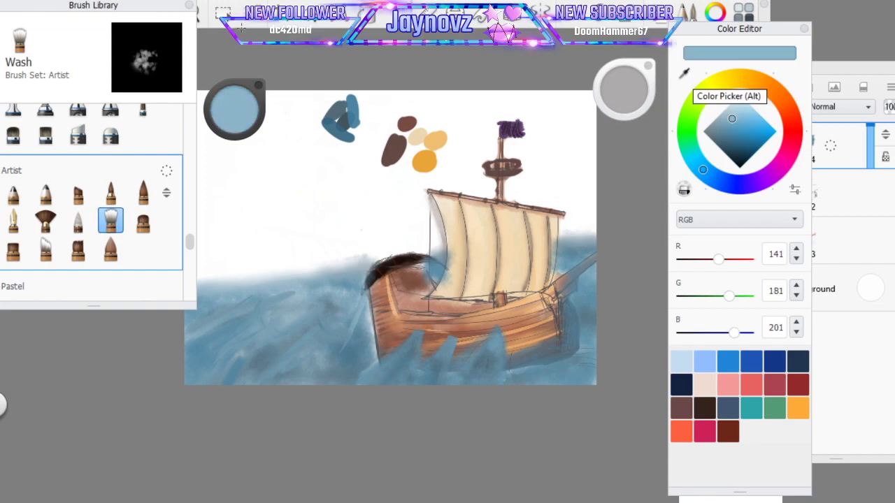
pyautogui.click(882, 160)
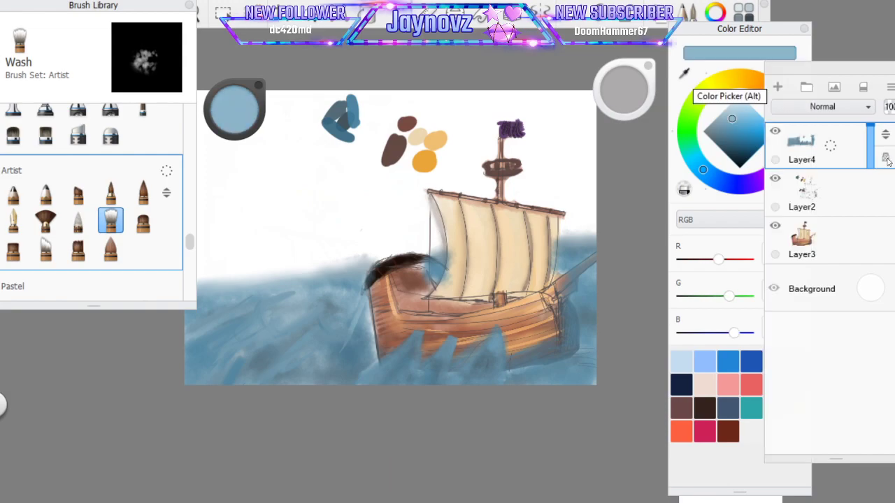
pyautogui.click(111, 192)
pyautogui.moveTo(218, 336)
pyautogui.mouseDown()
pyautogui.moveTo(260, 300)
pyautogui.moveTo(263, 317)
pyautogui.moveTo(292, 325)
pyautogui.moveTo(274, 319)
pyautogui.moveTo(359, 302)
pyautogui.mouseUp()
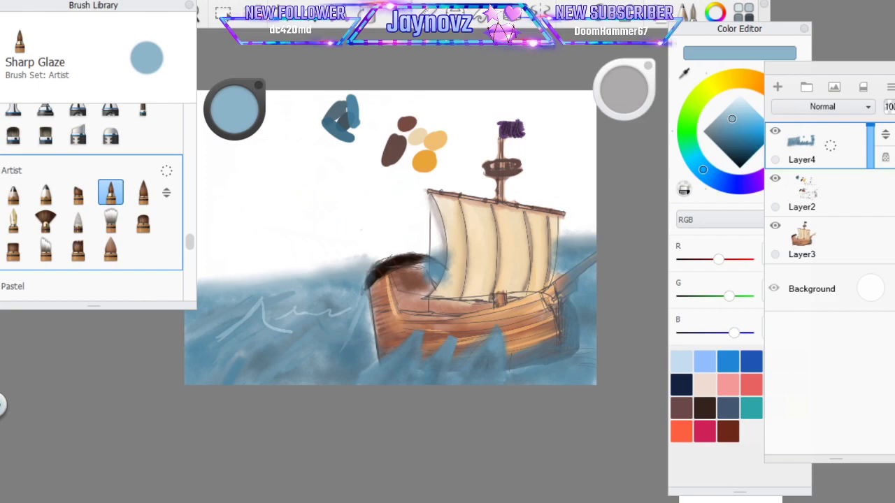
pyautogui.moveTo(360, 374)
pyautogui.mouseDown()
pyautogui.moveTo(415, 336)
pyautogui.moveTo(401, 347)
pyautogui.mouseUp()
pyautogui.moveTo(464, 358)
pyautogui.mouseDown()
pyautogui.moveTo(502, 341)
pyautogui.moveTo(508, 367)
pyautogui.moveTo(513, 351)
pyautogui.moveTo(512, 364)
pyautogui.moveTo(500, 362)
pyautogui.moveTo(551, 350)
pyautogui.mouseUp()
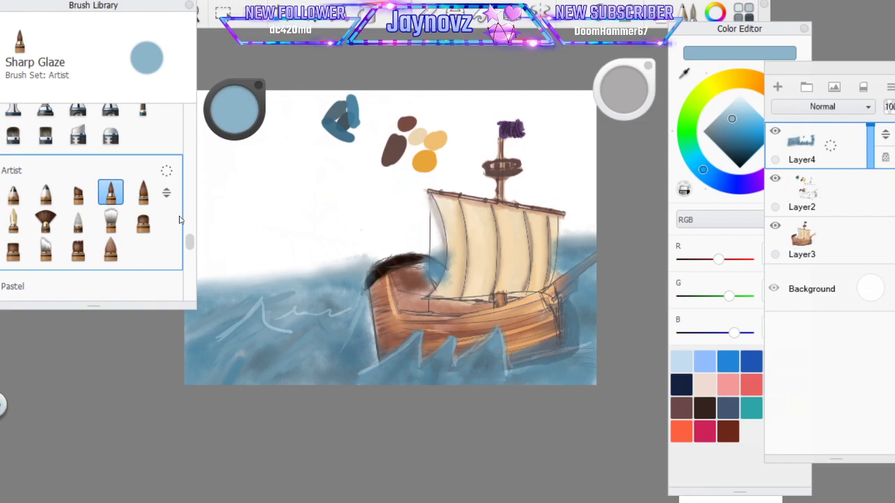
# Airbrush the light blue softly over the sea beside the bow
pyautogui.scroll(10, 178, 216)
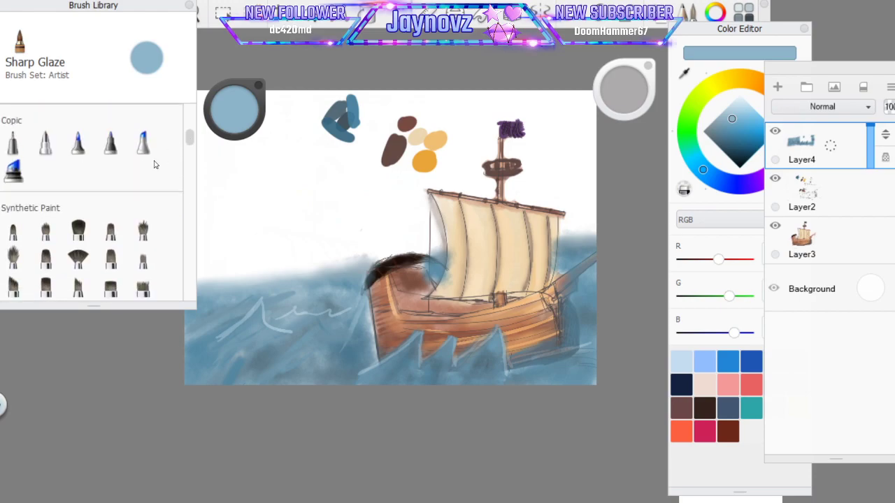
pyautogui.scroll(5, 166, 185)
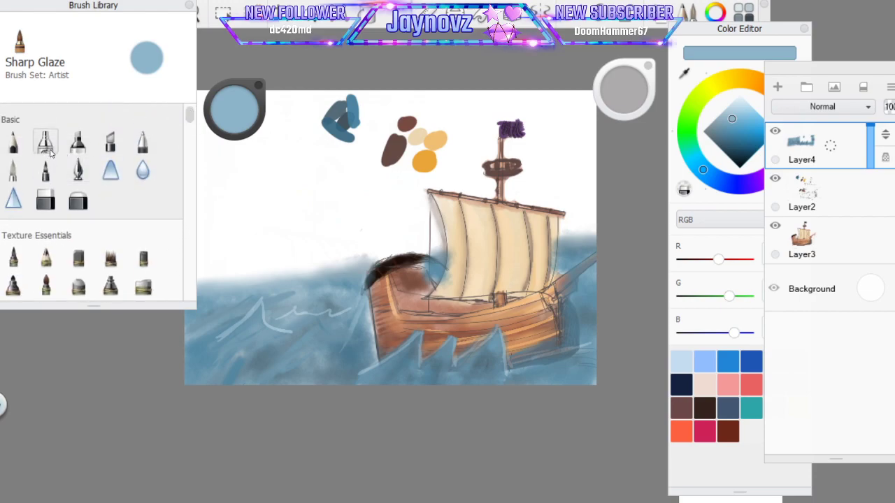
pyautogui.click(46, 144)
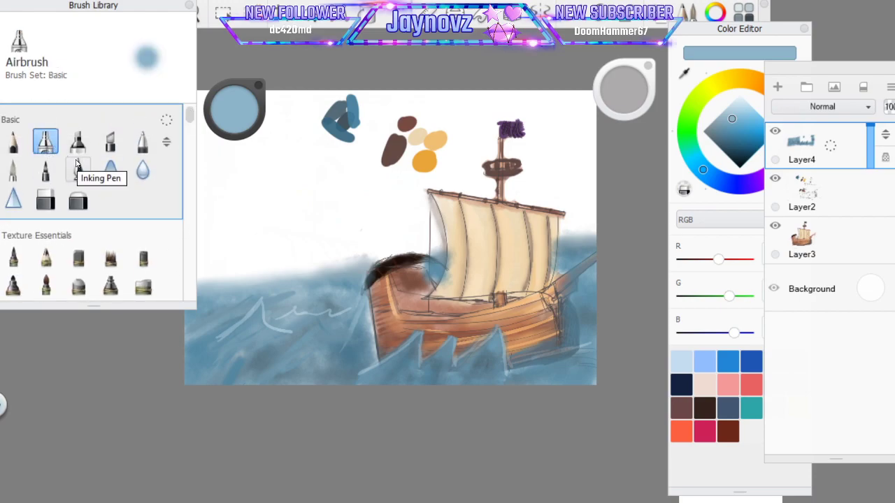
pyautogui.moveTo(589, 304)
pyautogui.mouseDown()
pyautogui.moveTo(574, 327)
pyautogui.moveTo(573, 319)
pyautogui.mouseUp()
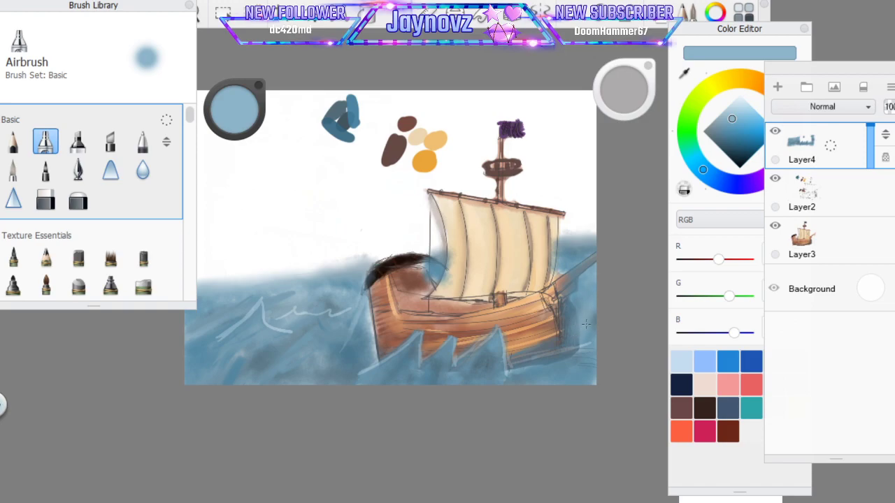
# Darken the sea's lower edge with Salty Watercolor in sampled blue adjusted to RGB 62, 107, 129, and unlock Layer4's transparency
pyautogui.moveTo(191, 119)
pyautogui.mouseDown()
pyautogui.moveTo(190, 295)
pyautogui.moveTo(187, 233)
pyautogui.mouseUp()
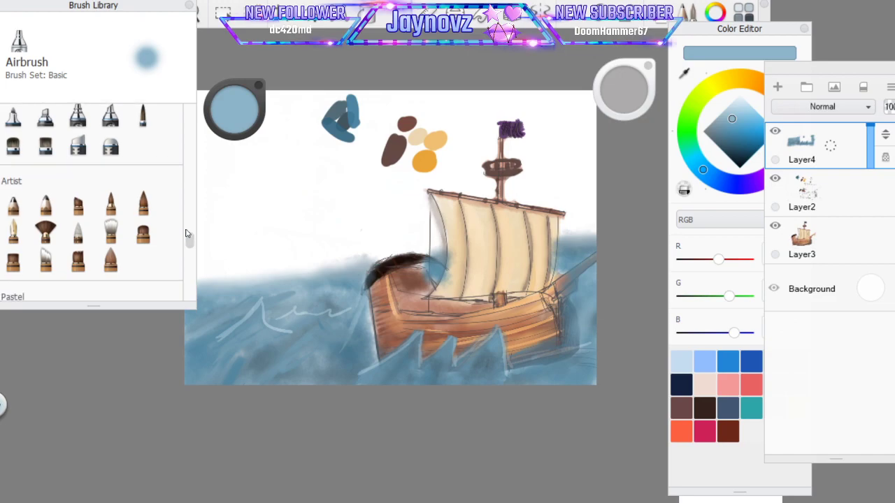
pyautogui.click(685, 84)
pyautogui.click(685, 74)
pyautogui.click(352, 110)
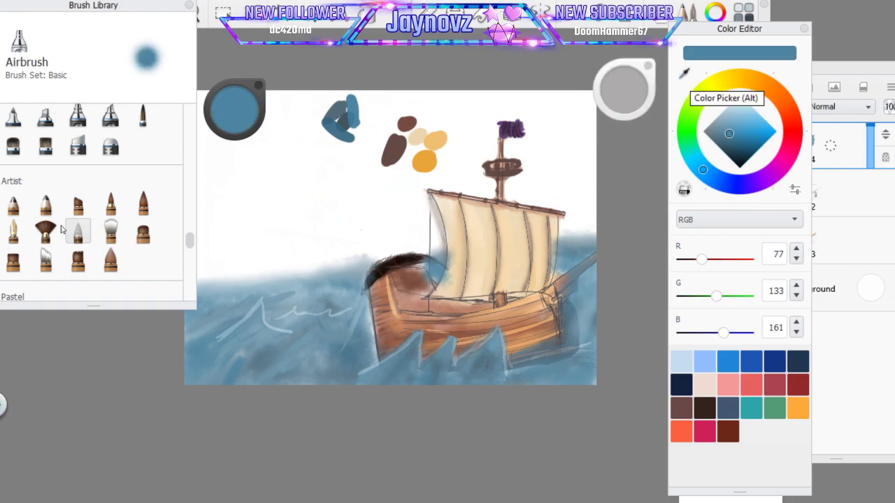
pyautogui.click(45, 230)
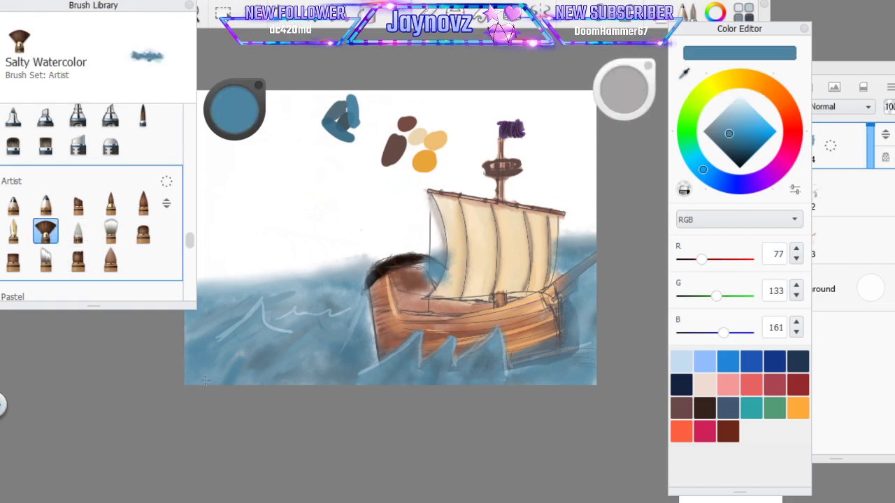
pyautogui.moveTo(245, 125); pyautogui.dragTo(242, 172)
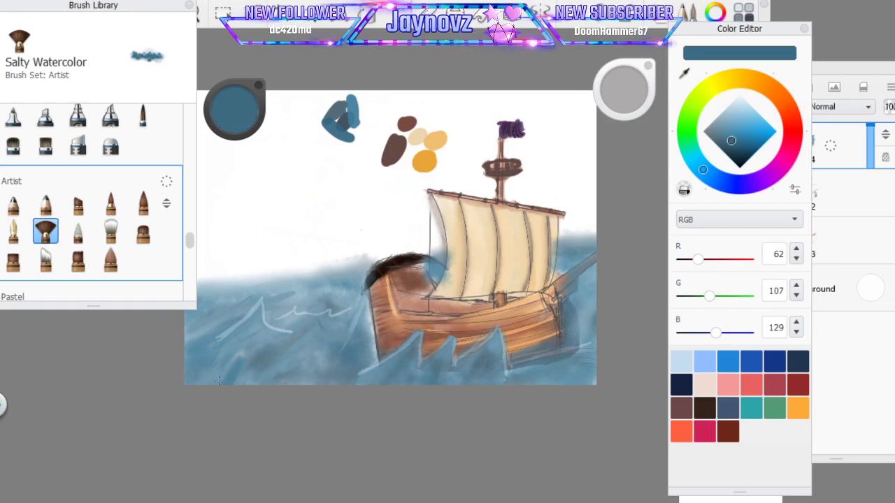
pyautogui.moveTo(359, 381)
pyautogui.mouseDown()
pyautogui.moveTo(374, 372)
pyautogui.moveTo(598, 378)
pyautogui.mouseUp()
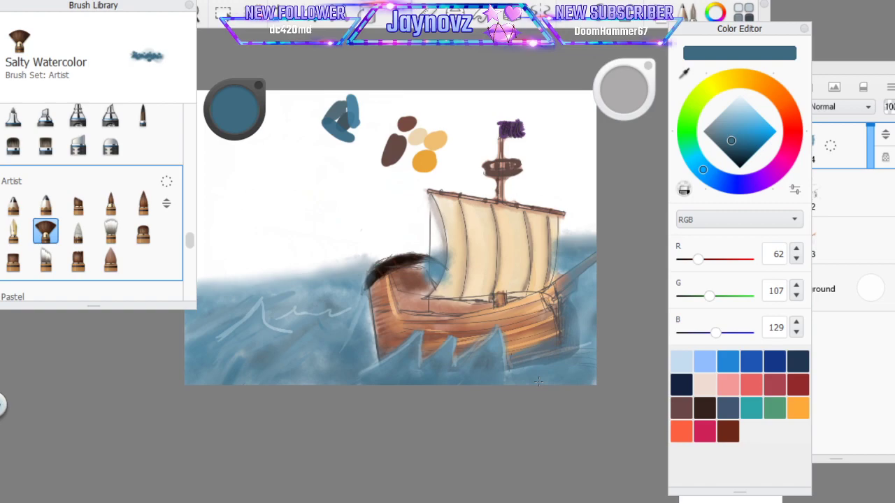
pyautogui.click(882, 159)
pyautogui.moveTo(323, 382)
pyautogui.mouseDown()
pyautogui.moveTo(367, 383)
pyautogui.moveTo(241, 385)
pyautogui.moveTo(291, 383)
pyautogui.moveTo(187, 376)
pyautogui.mouseUp()
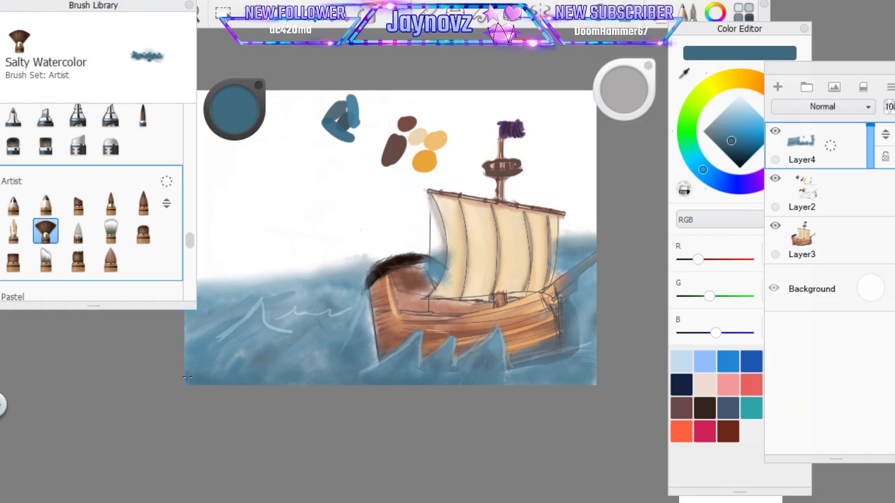
pyautogui.moveTo(429, 385); pyautogui.dragTo(594, 376)
# Raise the horizon on both sides of the ship with dark blue Salty Watercolor strokes
pyautogui.moveTo(176, 6)
pyautogui.mouseDown()
pyautogui.moveTo(140, 18)
pyautogui.moveTo(128, 36)
pyautogui.mouseUp()
pyautogui.moveTo(186, 294)
pyautogui.mouseDown()
pyautogui.moveTo(244, 269)
pyautogui.moveTo(265, 276)
pyautogui.moveTo(234, 282)
pyautogui.moveTo(433, 248)
pyautogui.mouseUp()
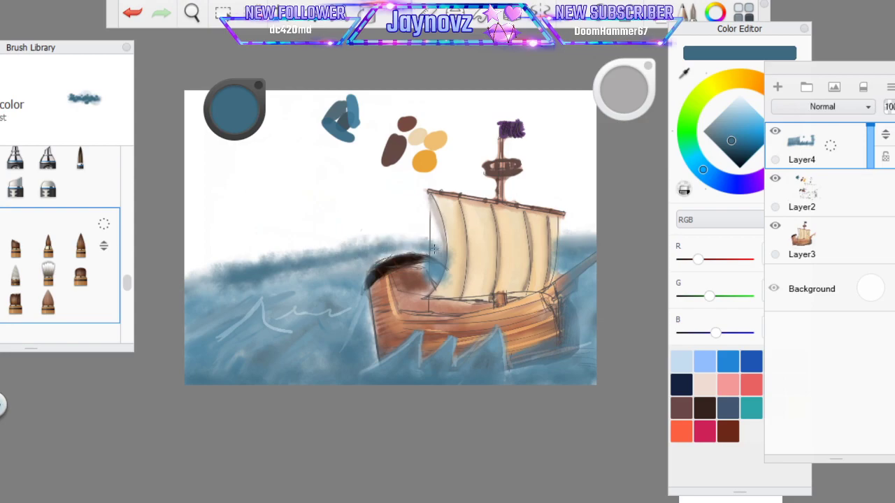
pyautogui.moveTo(555, 235)
pyautogui.mouseDown()
pyautogui.moveTo(593, 225)
pyautogui.moveTo(619, 236)
pyautogui.mouseUp()
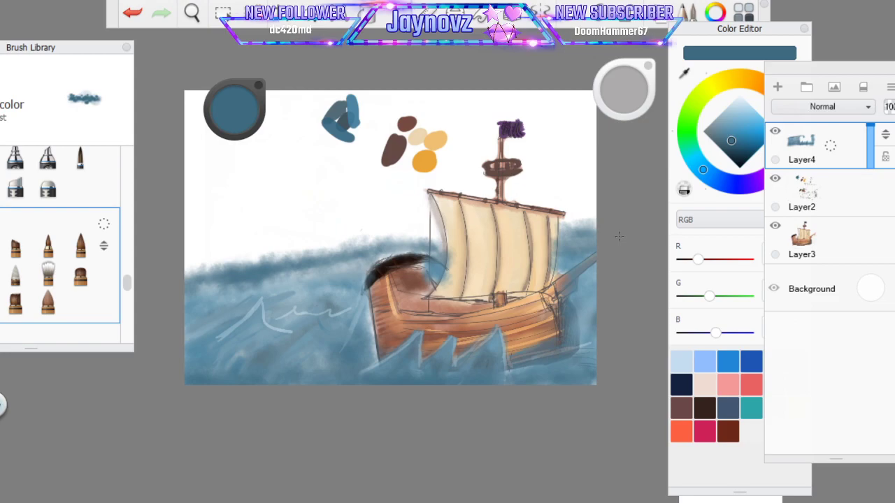
# Lock Layer4's transparency and thicken the wave crests and foam with Conceptual 1 in sampled pale blue, RGB 158, 190, 206
pyautogui.moveTo(99, 50); pyautogui.dragTo(231, 42)
pyautogui.click(685, 74)
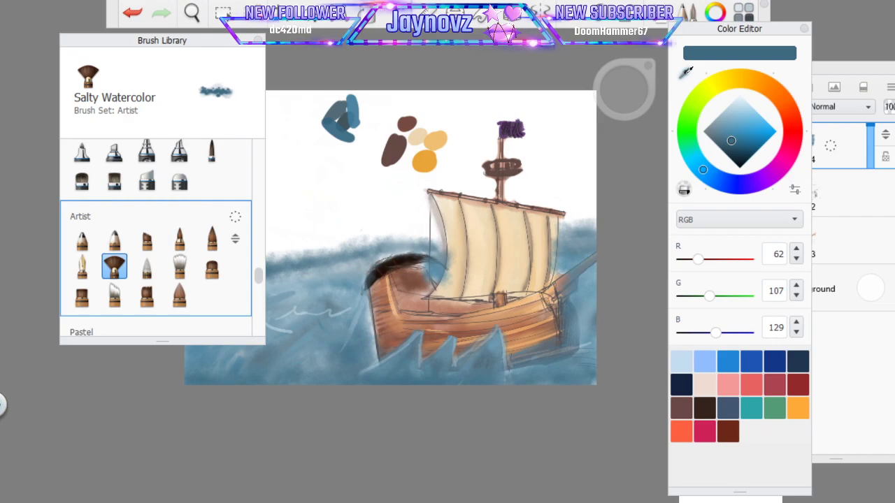
pyautogui.click(212, 238)
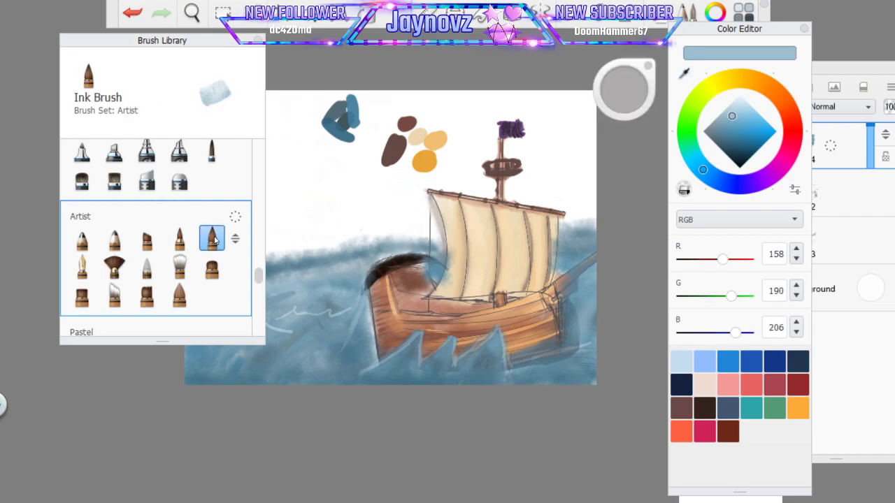
pyautogui.click(179, 238)
pyautogui.moveTo(231, 40); pyautogui.dragTo(148, 54)
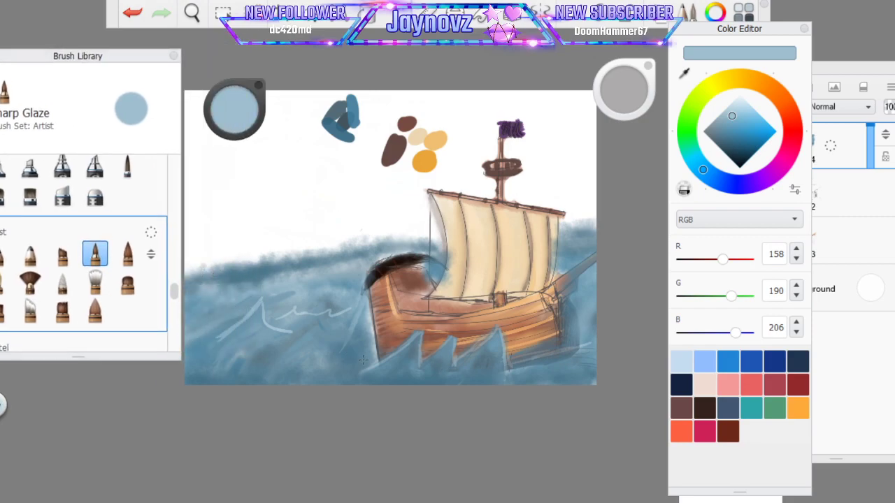
pyautogui.click(62, 253)
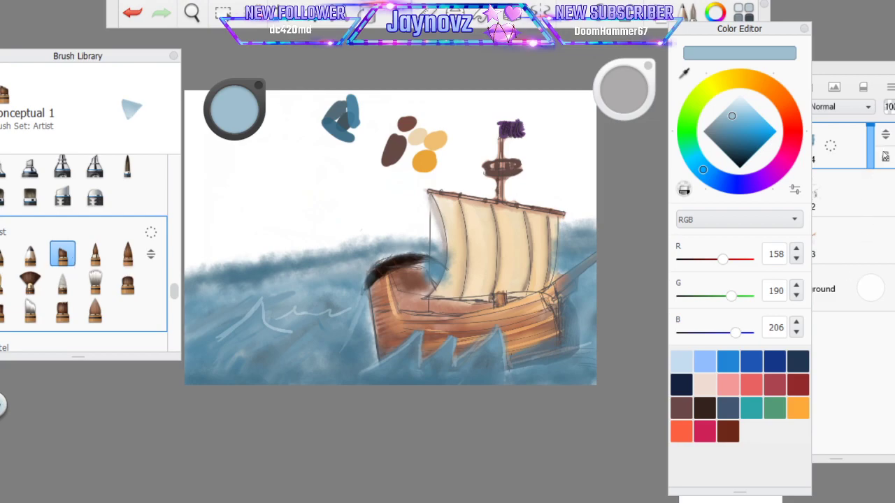
pyautogui.click(882, 161)
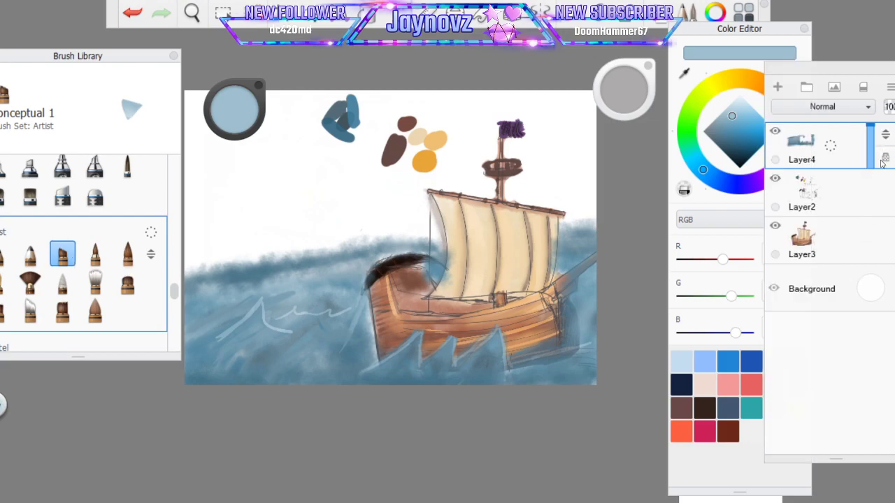
pyautogui.moveTo(257, 312)
pyautogui.mouseDown()
pyautogui.moveTo(218, 339)
pyautogui.moveTo(267, 313)
pyautogui.moveTo(276, 320)
pyautogui.moveTo(340, 312)
pyautogui.mouseUp()
pyautogui.moveTo(364, 369)
pyautogui.mouseDown()
pyautogui.moveTo(418, 337)
pyautogui.moveTo(424, 351)
pyautogui.moveTo(455, 356)
pyautogui.mouseUp()
pyautogui.moveTo(239, 374)
pyautogui.mouseDown()
pyautogui.moveTo(268, 374)
pyautogui.moveTo(246, 376)
pyautogui.moveTo(264, 362)
pyautogui.moveTo(293, 369)
pyautogui.mouseUp()
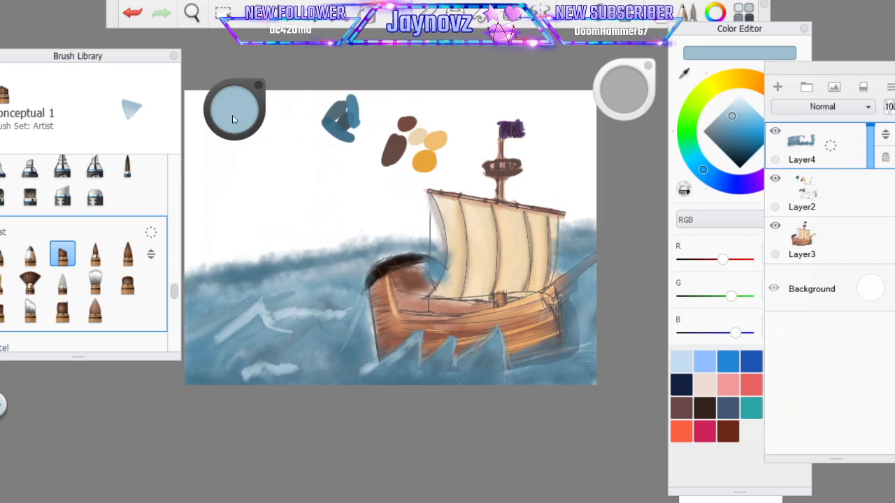
# Add more pale blue Conceptual 1 highlights to the waves beside the ship, and soften them and the foam with the Blending brush
pyautogui.moveTo(235, 306)
pyautogui.mouseDown()
pyautogui.moveTo(210, 306)
pyautogui.moveTo(309, 293)
pyautogui.mouseUp()
pyautogui.moveTo(593, 308)
pyautogui.mouseDown()
pyautogui.moveTo(584, 303)
pyautogui.moveTo(594, 287)
pyautogui.mouseUp()
pyautogui.moveTo(569, 240); pyautogui.dragTo(606, 225)
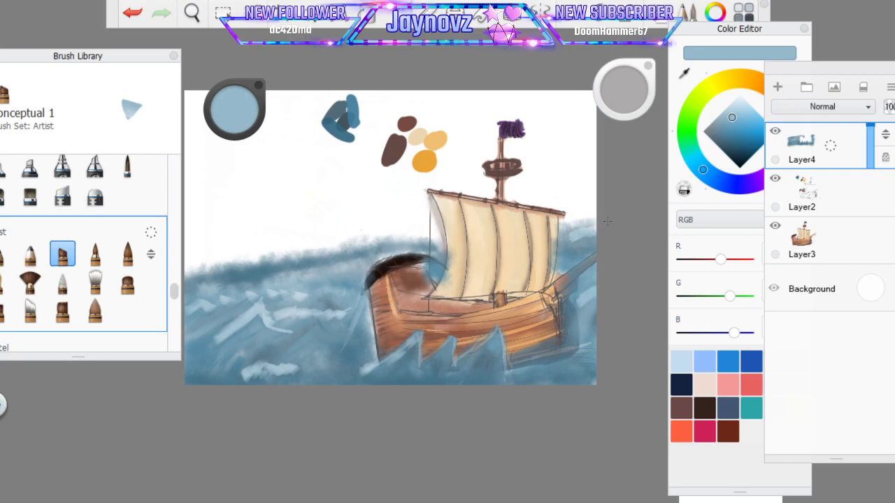
pyautogui.click(62, 281)
pyautogui.moveTo(235, 325)
pyautogui.mouseDown()
pyautogui.moveTo(267, 306)
pyautogui.moveTo(273, 324)
pyautogui.moveTo(279, 303)
pyautogui.moveTo(197, 304)
pyautogui.moveTo(303, 291)
pyautogui.mouseUp()
pyautogui.moveTo(248, 371)
pyautogui.mouseDown()
pyautogui.moveTo(232, 378)
pyautogui.moveTo(259, 369)
pyautogui.moveTo(469, 373)
pyautogui.moveTo(367, 370)
pyautogui.moveTo(416, 349)
pyautogui.moveTo(428, 363)
pyautogui.moveTo(460, 364)
pyautogui.moveTo(500, 325)
pyautogui.moveTo(513, 371)
pyautogui.moveTo(570, 356)
pyautogui.mouseUp()
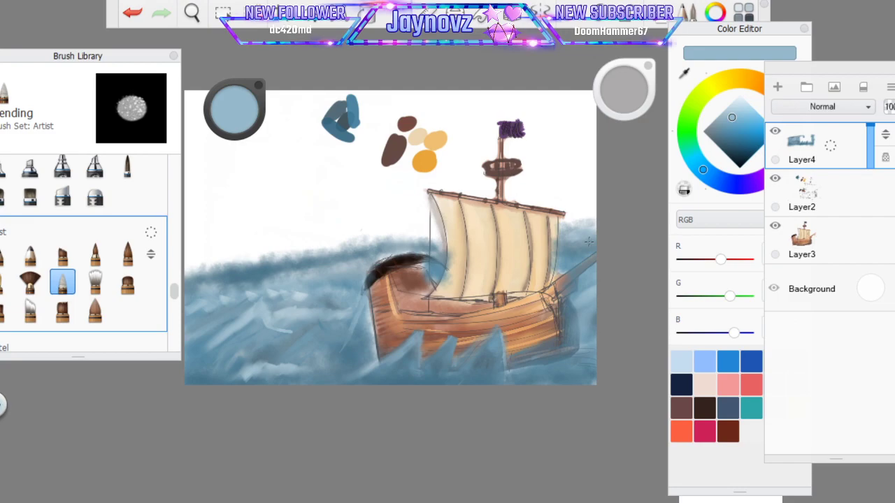
# Unlock Layer4's transparency and erase the sea paint covering the bow, the bowsprit and the gap between the stern rail and sail
pyautogui.click(570, 283)
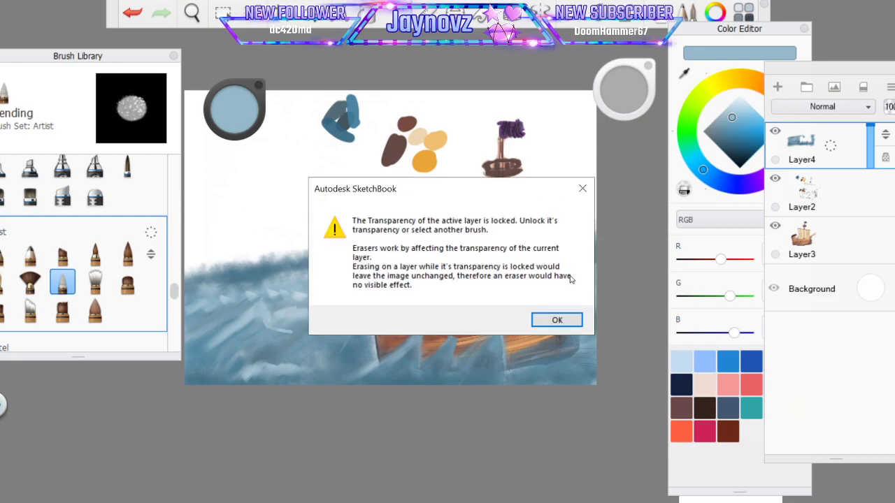
pyautogui.click(556, 320)
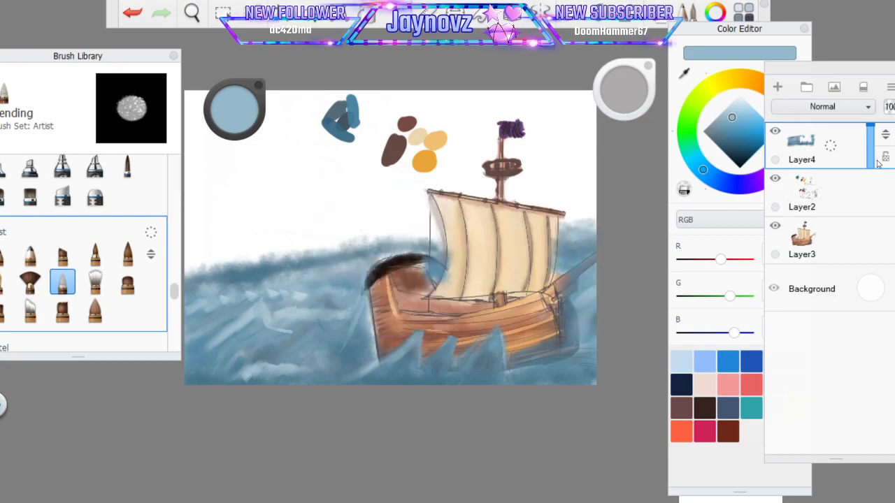
pyautogui.moveTo(563, 285); pyautogui.dragTo(595, 256)
pyautogui.moveTo(564, 296)
pyautogui.mouseDown()
pyautogui.moveTo(571, 348)
pyautogui.moveTo(514, 362)
pyautogui.mouseUp()
pyautogui.moveTo(567, 329); pyautogui.dragTo(562, 344)
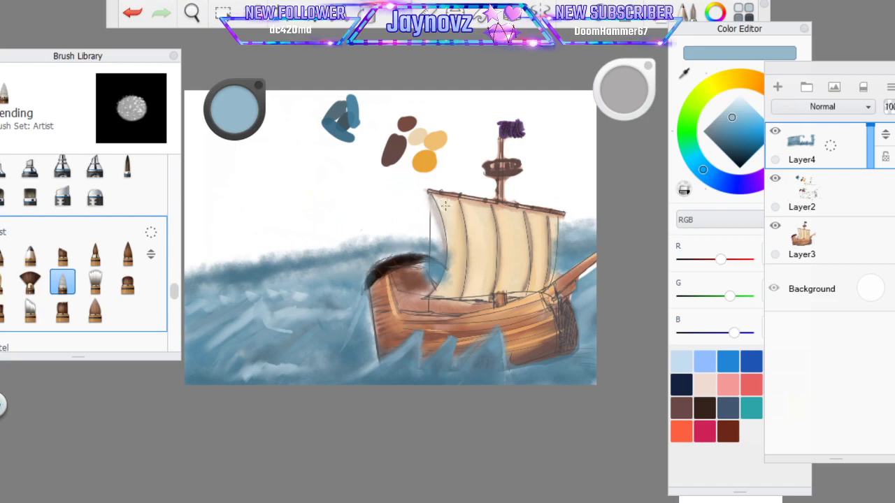
pyautogui.moveTo(425, 267); pyautogui.dragTo(441, 267)
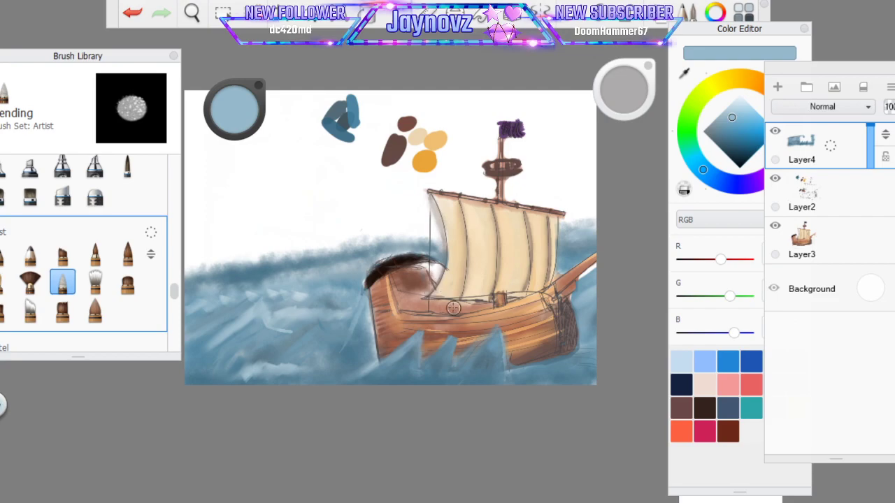
pyautogui.click(373, 362)
pyautogui.hotkey('ctrl', 'z')
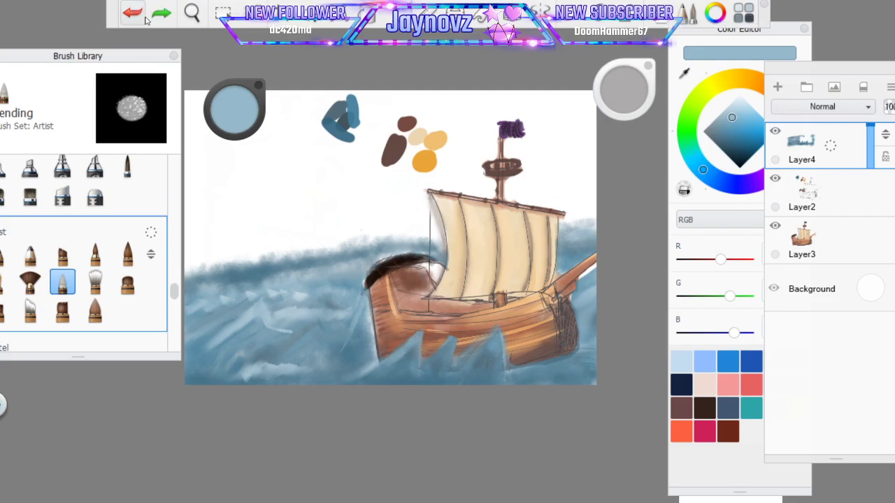
pyautogui.moveTo(385, 355); pyautogui.dragTo(403, 345)
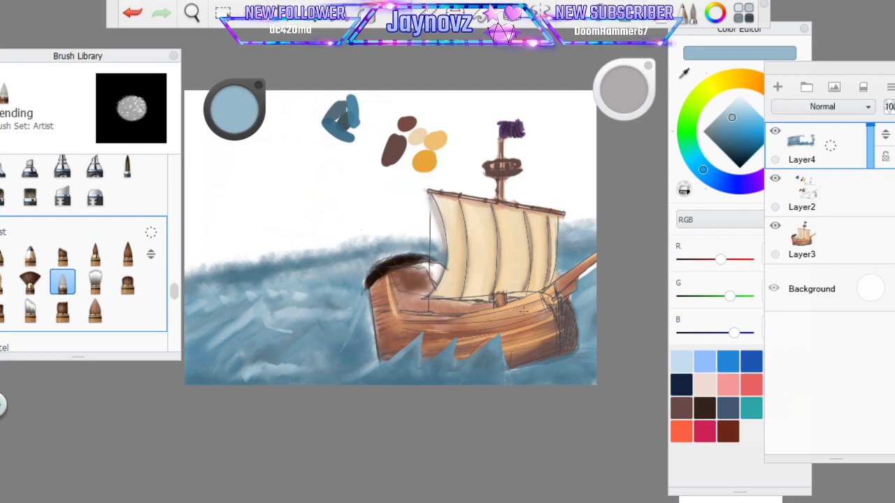
pyautogui.click(133, 12)
pyautogui.click(133, 13)
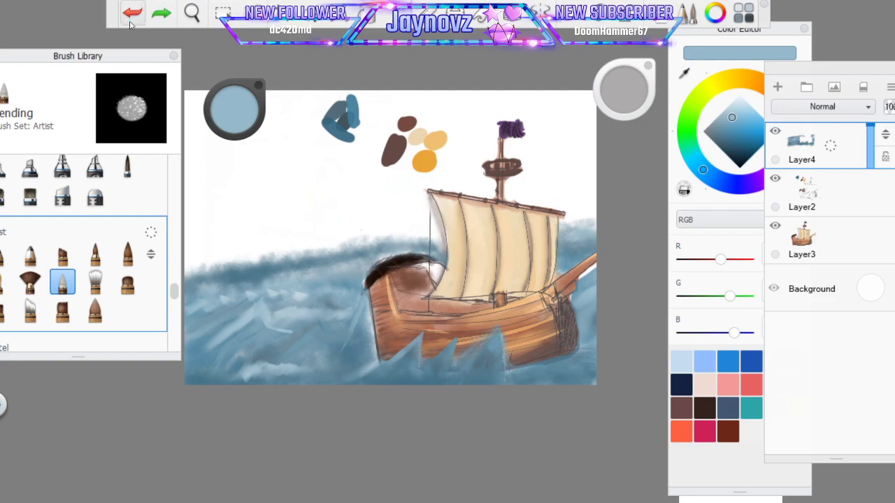
pyautogui.click(133, 12)
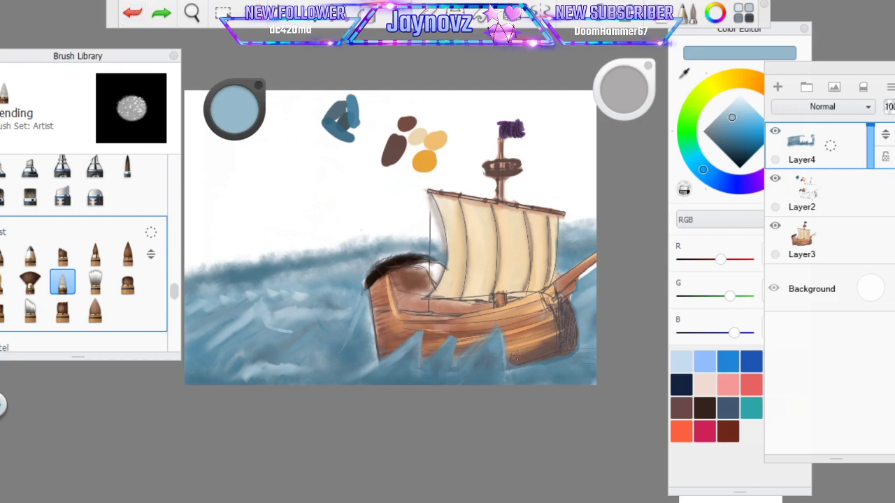
pyautogui.moveTo(516, 355)
pyautogui.mouseDown()
pyautogui.moveTo(579, 344)
pyautogui.moveTo(525, 358)
pyautogui.mouseUp()
pyautogui.click(140, 20)
# Switch to the Sharp Glaze brush in blue, RGB 54, 135, 176, and try out a wave line across the sea beside the ship
pyautogui.click(688, 75)
pyautogui.click(747, 132)
pyautogui.click(740, 134)
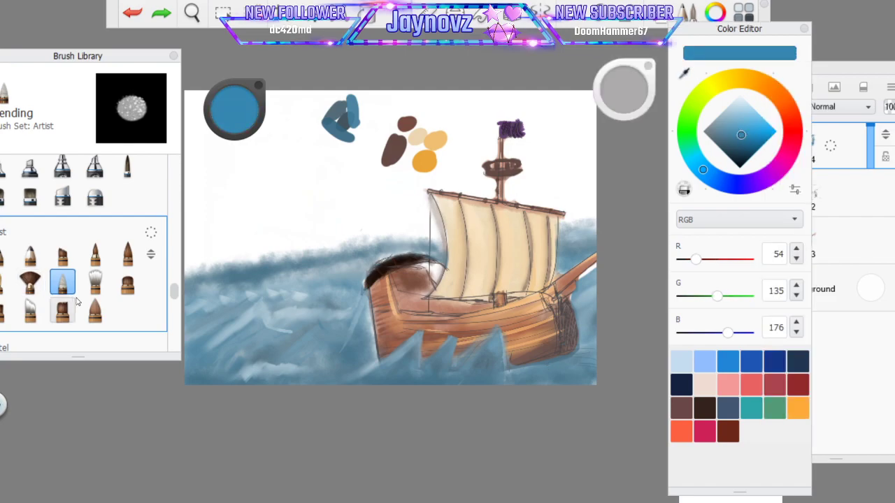
pyautogui.click(100, 258)
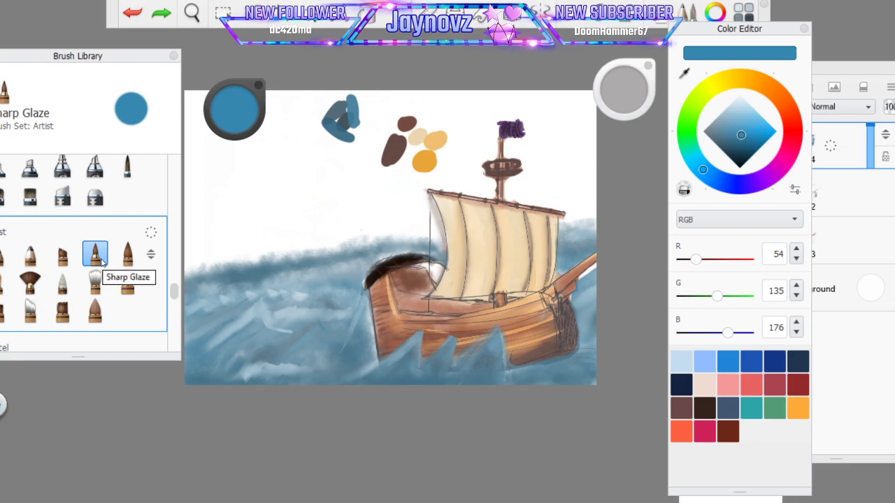
pyautogui.click(281, 285)
pyautogui.moveTo(623, 91); pyautogui.dragTo(619, 100)
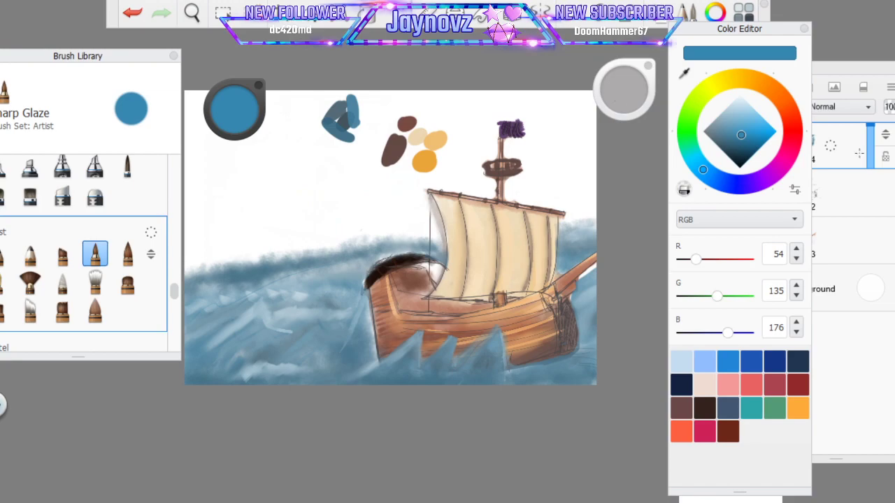
pyautogui.moveTo(207, 309); pyautogui.dragTo(381, 277)
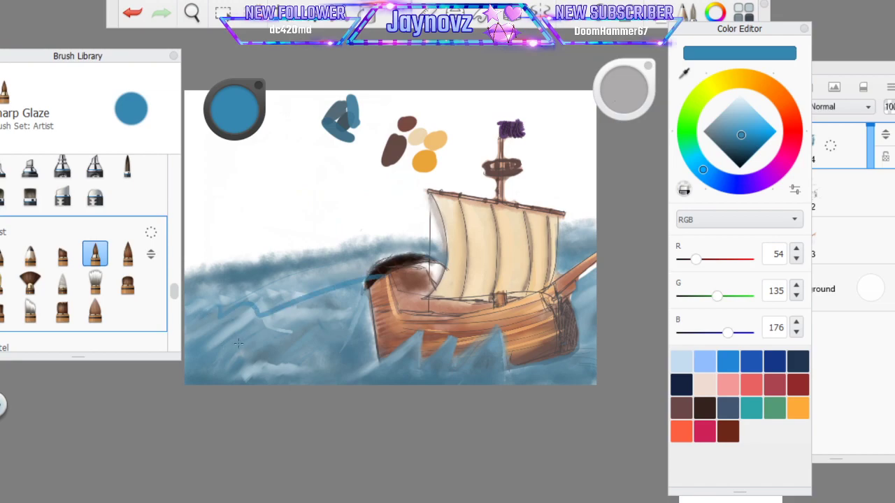
pyautogui.hotkey('ctrl', 'z')
pyautogui.click(849, 101)
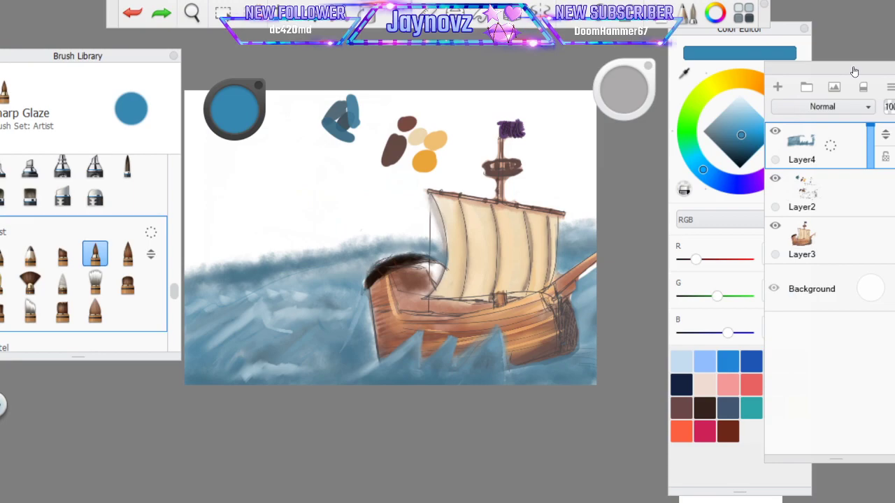
# Draw wavy blue Sharp Glaze lines over the open sea, below the horizon, along the hull's wave crests and beside the bow
pyautogui.moveTo(199, 334); pyautogui.dragTo(350, 279)
pyautogui.moveTo(293, 365)
pyautogui.mouseDown()
pyautogui.moveTo(262, 368)
pyautogui.moveTo(328, 372)
pyautogui.mouseUp()
pyautogui.moveTo(415, 382); pyautogui.dragTo(509, 372)
pyautogui.moveTo(500, 337); pyautogui.dragTo(490, 349)
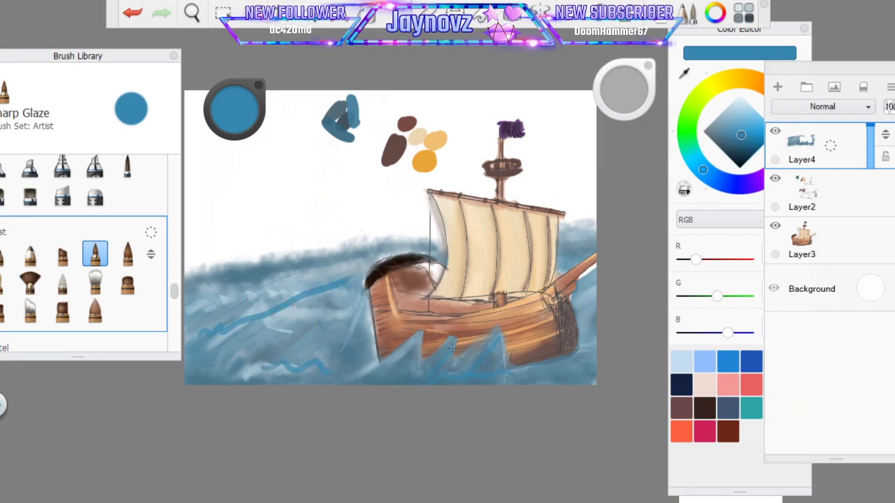
pyautogui.moveTo(232, 281); pyautogui.dragTo(404, 252)
pyautogui.moveTo(572, 243); pyautogui.dragTo(594, 229)
pyautogui.moveTo(588, 334); pyautogui.dragTo(586, 306)
# Brush blue Salty Watercolor texture over the sea and smooth the wave lines into the water with the Blending brush
pyautogui.click(30, 281)
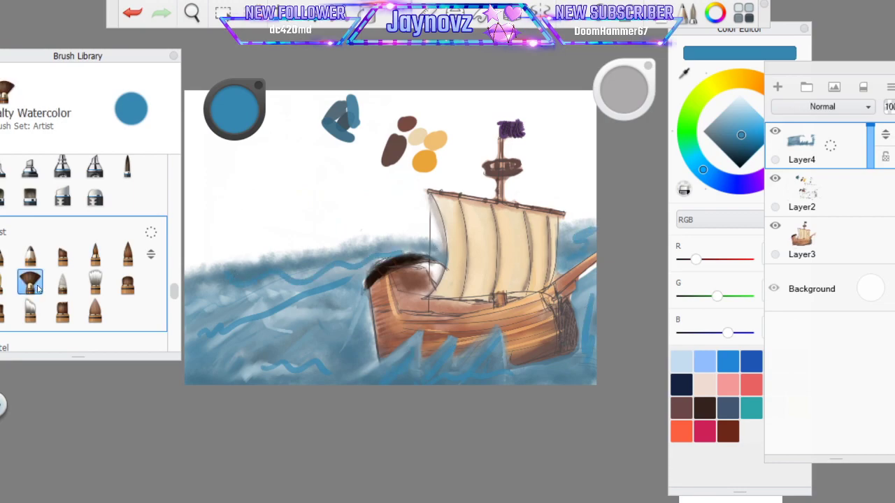
pyautogui.moveTo(294, 280)
pyautogui.mouseDown()
pyautogui.moveTo(330, 272)
pyautogui.moveTo(239, 357)
pyautogui.moveTo(300, 376)
pyautogui.moveTo(326, 353)
pyautogui.moveTo(427, 383)
pyautogui.moveTo(458, 374)
pyautogui.mouseUp()
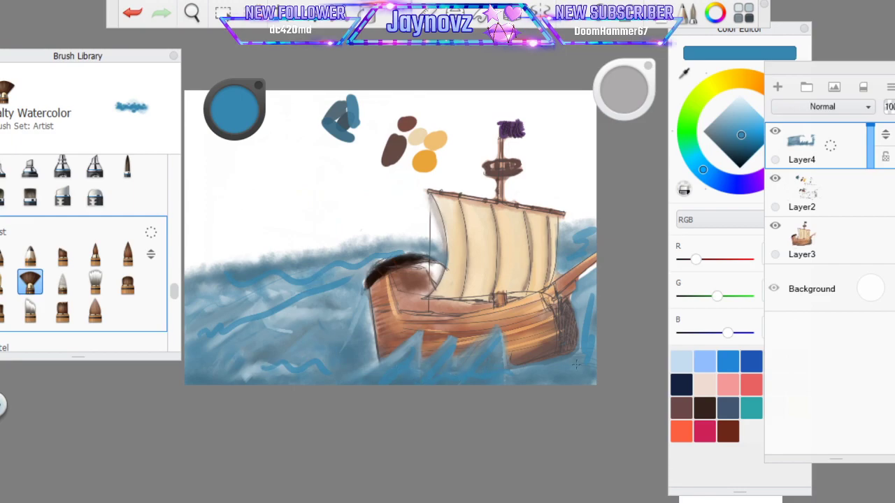
pyautogui.click(93, 283)
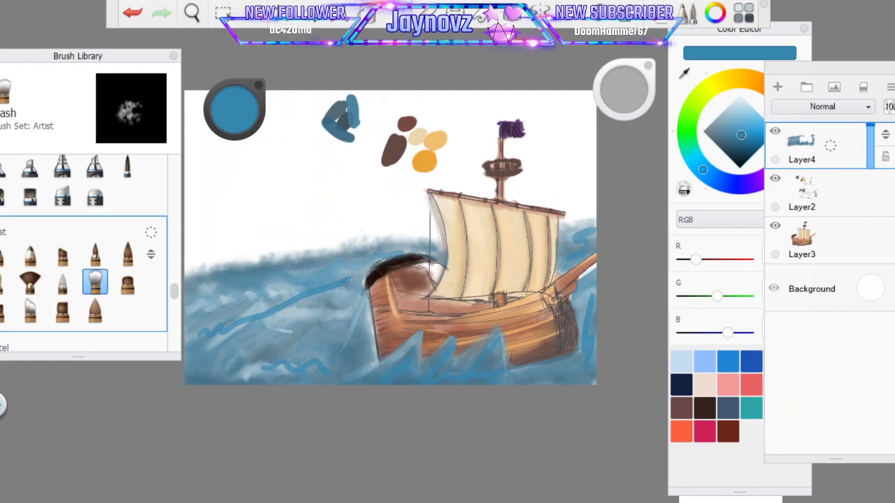
pyautogui.click(62, 281)
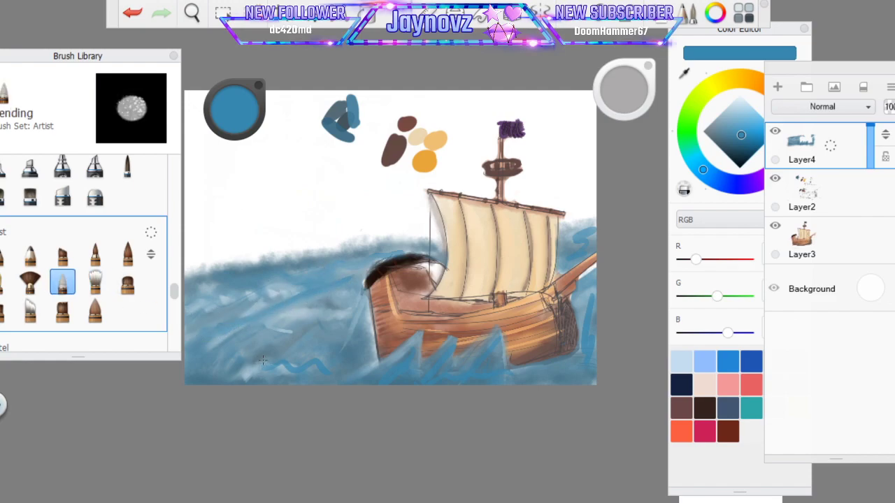
pyautogui.moveTo(271, 363); pyautogui.dragTo(355, 363)
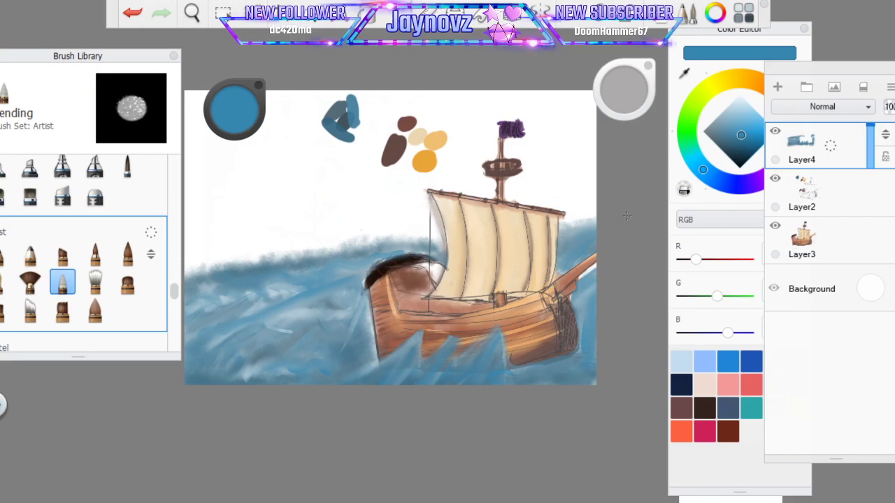
# Cover the whole sky on Layer4 with light blue, RGB 147, 206, 236, using the Airbrush Tapered brush
pyautogui.moveTo(741, 136); pyautogui.dragTo(743, 98)
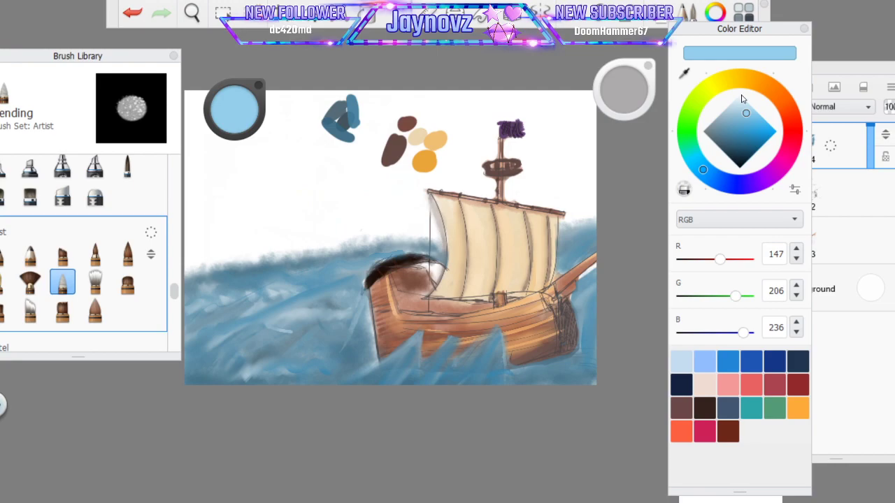
pyautogui.click(30, 282)
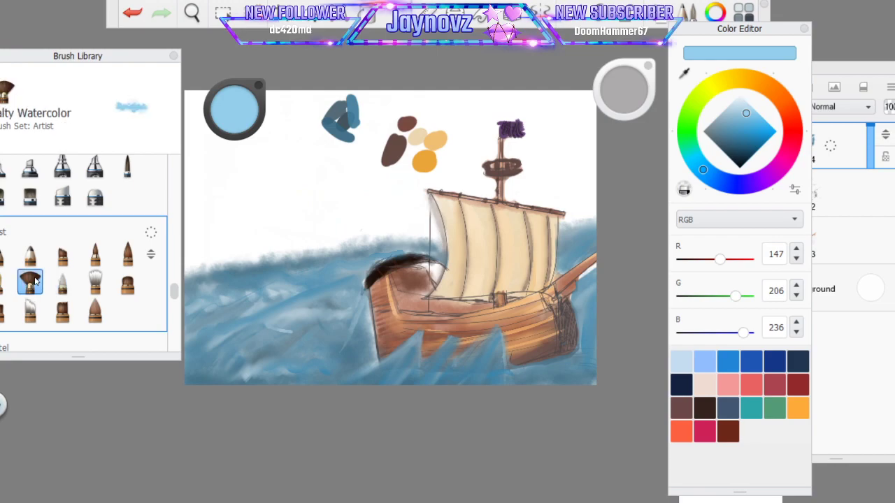
pyautogui.click(62, 166)
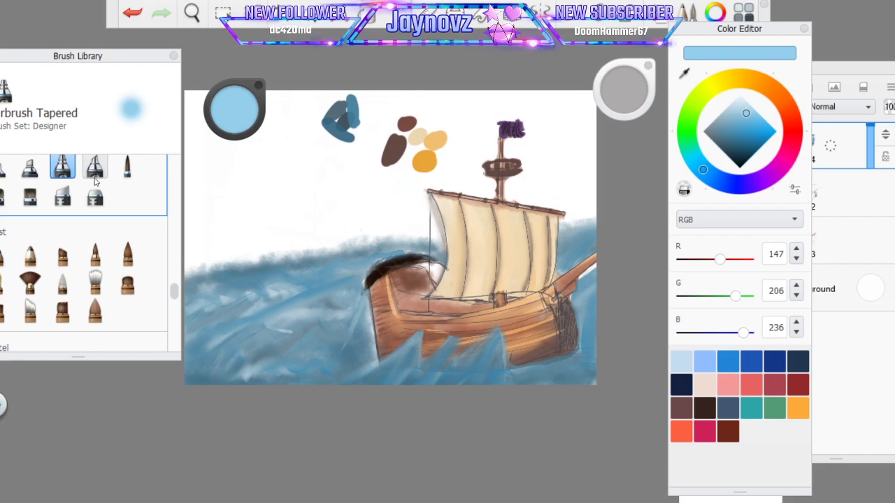
pyautogui.click(95, 166)
pyautogui.click(62, 166)
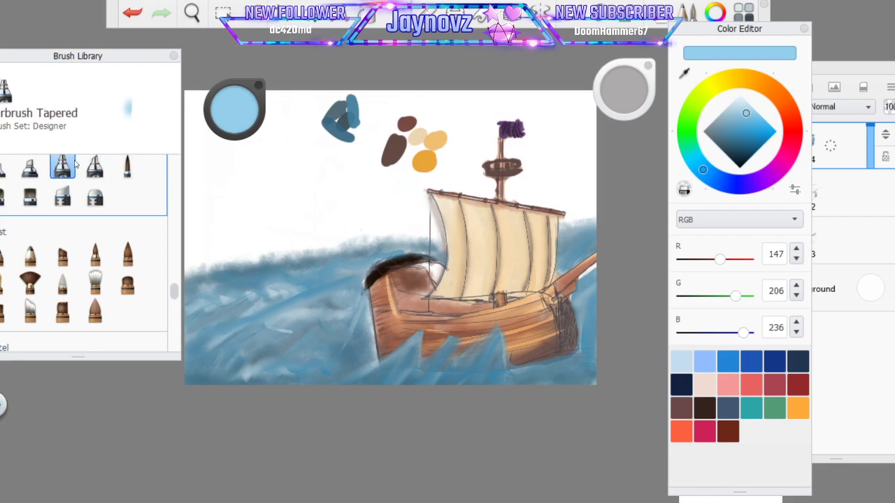
pyautogui.moveTo(628, 88); pyautogui.dragTo(628, 86)
pyautogui.press('space')
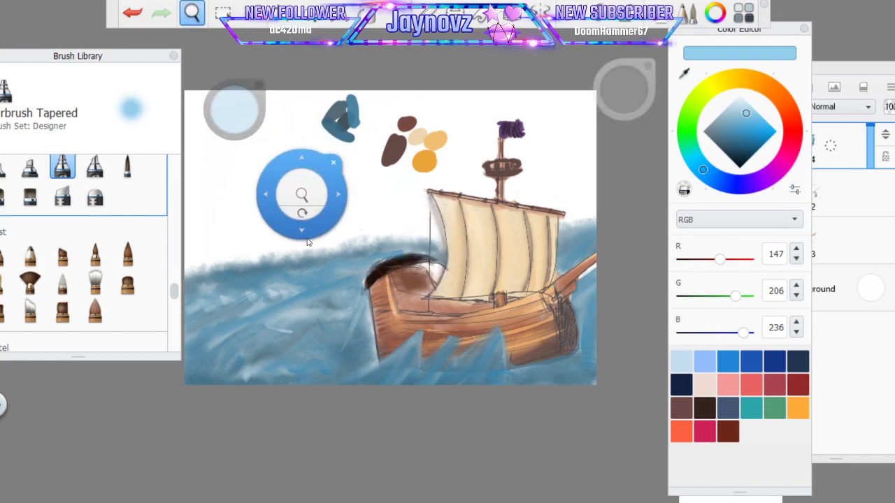
pyautogui.moveTo(299, 197); pyautogui.dragTo(303, 188)
pyautogui.moveTo(258, 240); pyautogui.dragTo(292, 314)
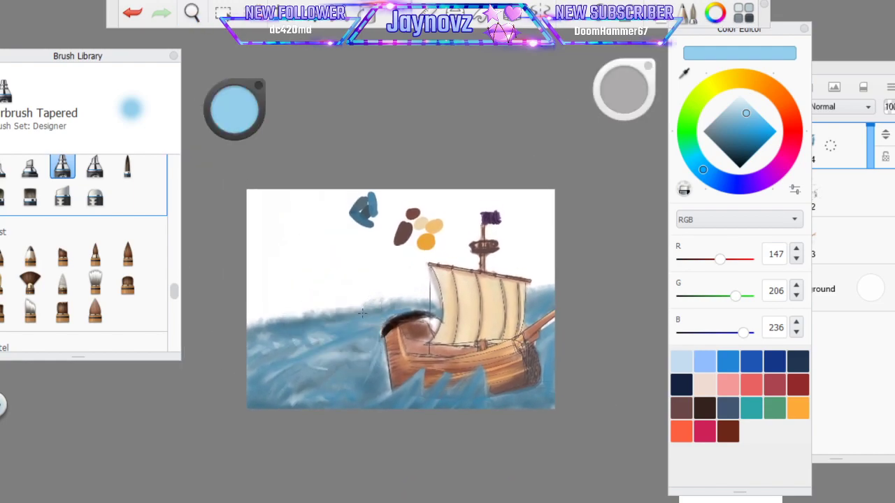
pyautogui.click(855, 79)
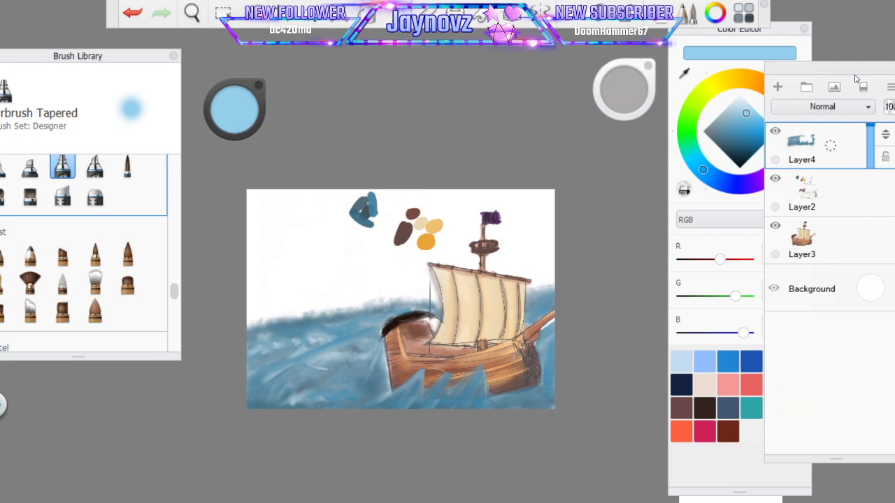
pyautogui.moveTo(243, 251)
pyautogui.mouseDown()
pyautogui.moveTo(305, 192)
pyautogui.moveTo(248, 236)
pyautogui.mouseUp()
pyautogui.moveTo(641, 104)
pyautogui.mouseDown()
pyautogui.moveTo(695, 151)
pyautogui.moveTo(459, 124)
pyautogui.moveTo(442, 109)
pyautogui.moveTo(451, 106)
pyautogui.mouseUp()
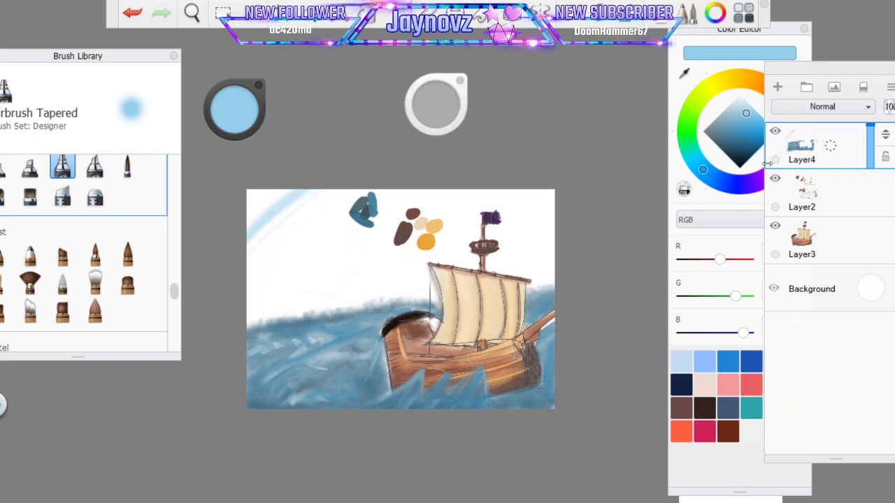
pyautogui.moveTo(249, 190)
pyautogui.mouseDown()
pyautogui.moveTo(322, 210)
pyautogui.moveTo(454, 222)
pyautogui.moveTo(567, 192)
pyautogui.mouseUp()
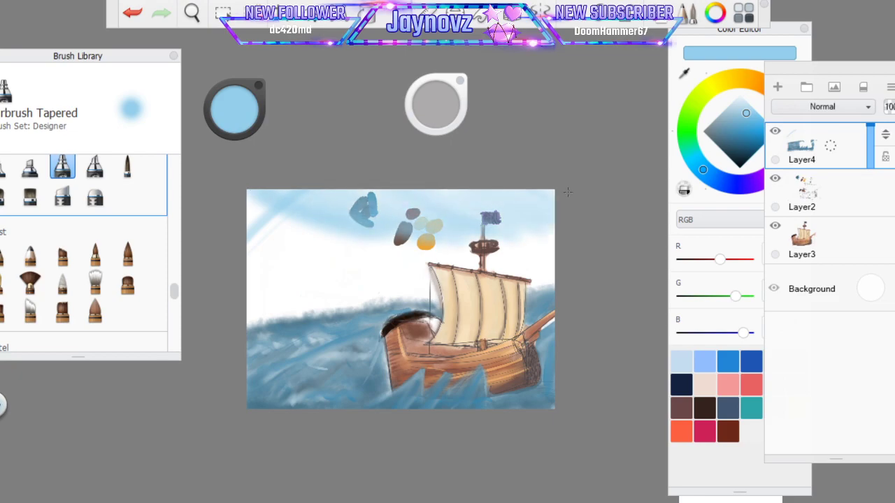
pyautogui.moveTo(246, 318)
pyautogui.mouseDown()
pyautogui.moveTo(318, 259)
pyautogui.moveTo(346, 205)
pyautogui.moveTo(390, 209)
pyautogui.moveTo(251, 322)
pyautogui.moveTo(336, 293)
pyautogui.moveTo(254, 304)
pyautogui.moveTo(493, 234)
pyautogui.moveTo(552, 192)
pyautogui.mouseUp()
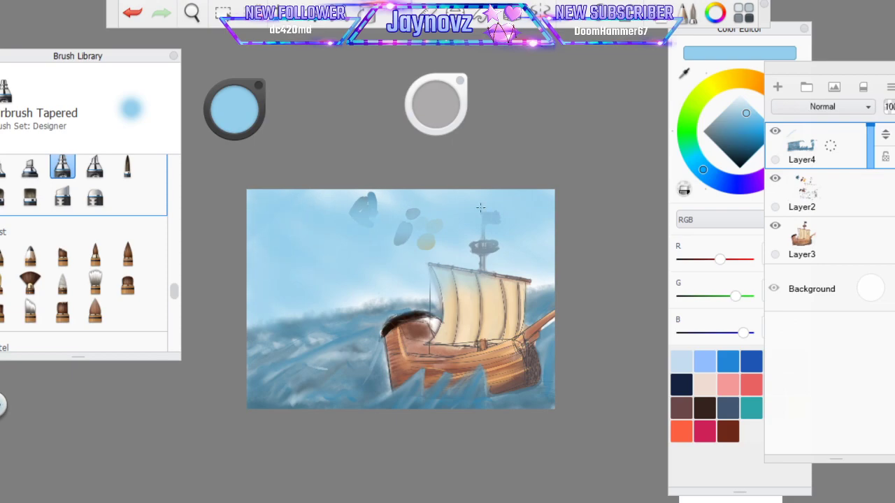
# Lighten the brush colour to a very pale blue and airbrush soft horizontal cloud streaks across the sky
pyautogui.moveTo(235, 117); pyautogui.dragTo(244, 36)
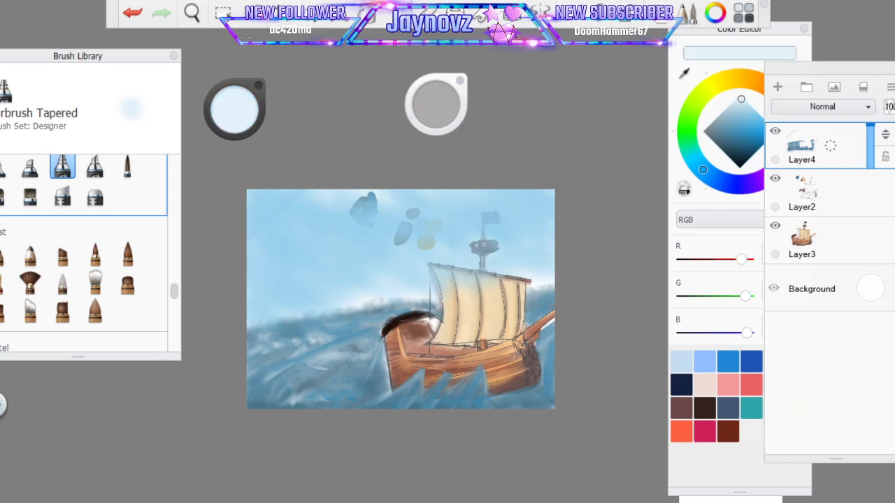
pyautogui.moveTo(313, 230); pyautogui.dragTo(545, 248)
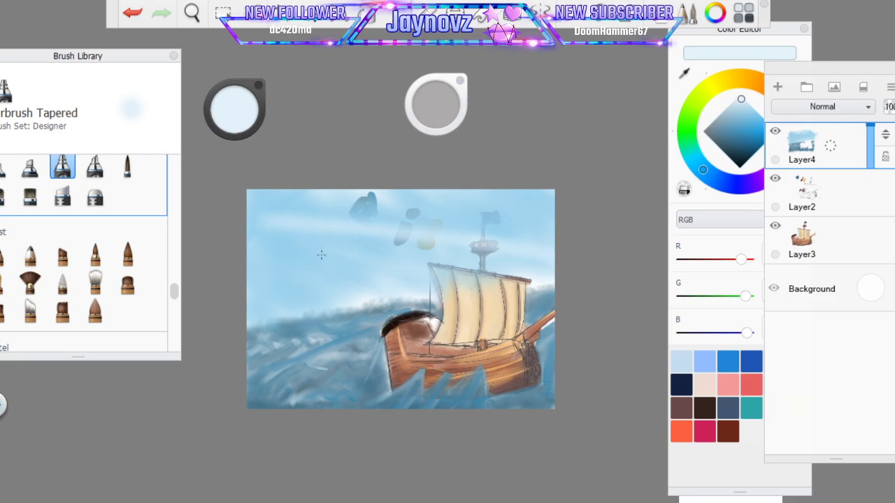
pyautogui.click(132, 12)
pyautogui.click(155, 13)
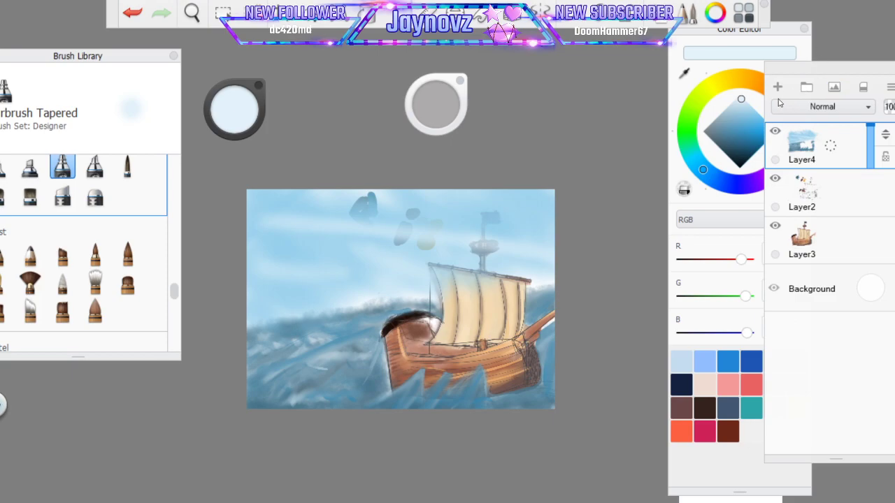
pyautogui.moveTo(849, 69); pyautogui.dragTo(791, 41)
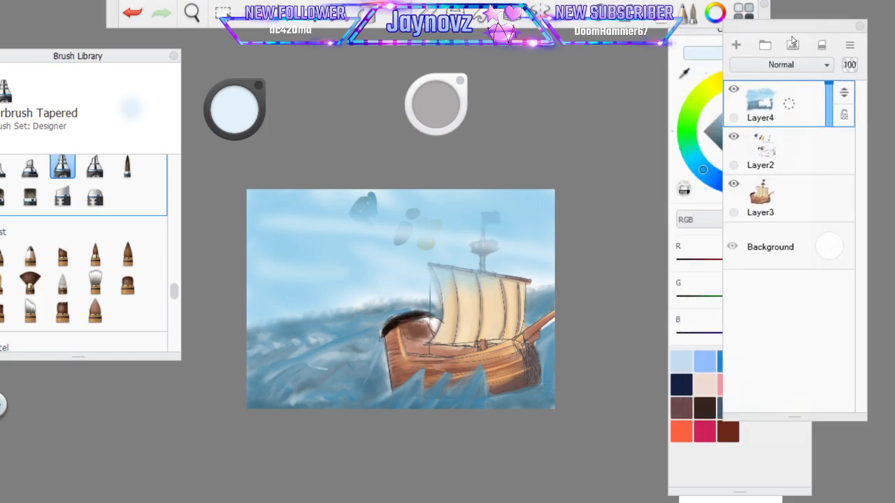
# Airbrush soft grey clouds across the sky on Layer4 with Copic C3 Cool Gray No.3, darkening the grey for extra shading
pyautogui.click(701, 493)
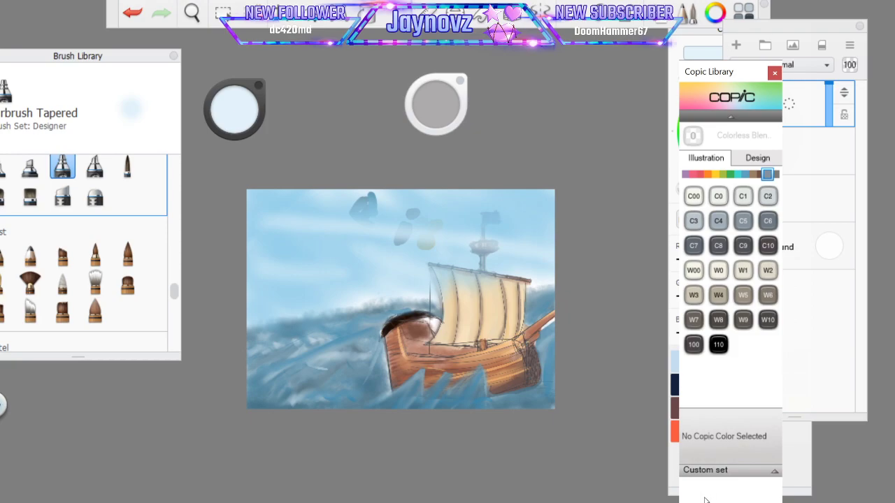
pyautogui.click(696, 219)
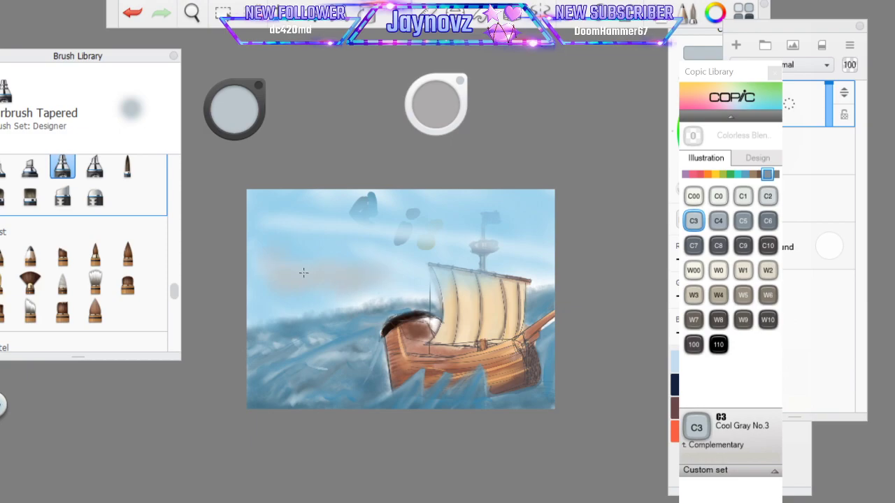
pyautogui.moveTo(238, 112); pyautogui.dragTo(241, 137)
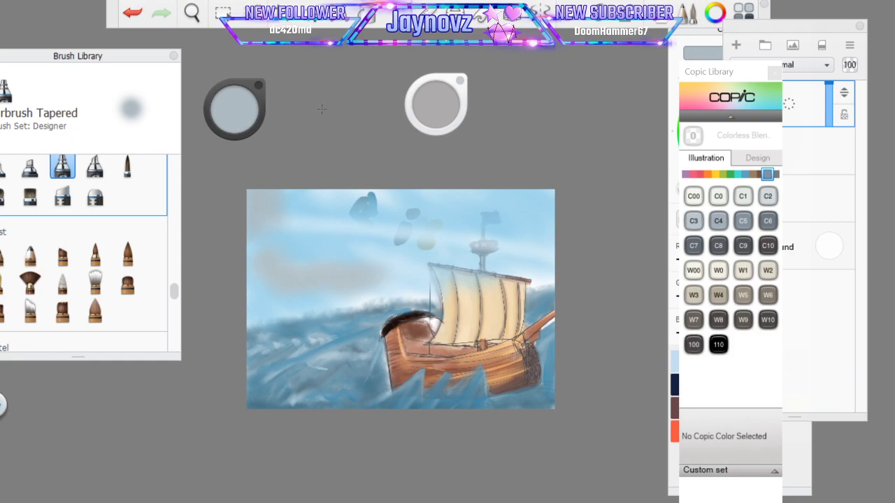
pyautogui.moveTo(227, 109); pyautogui.dragTo(230, 116)
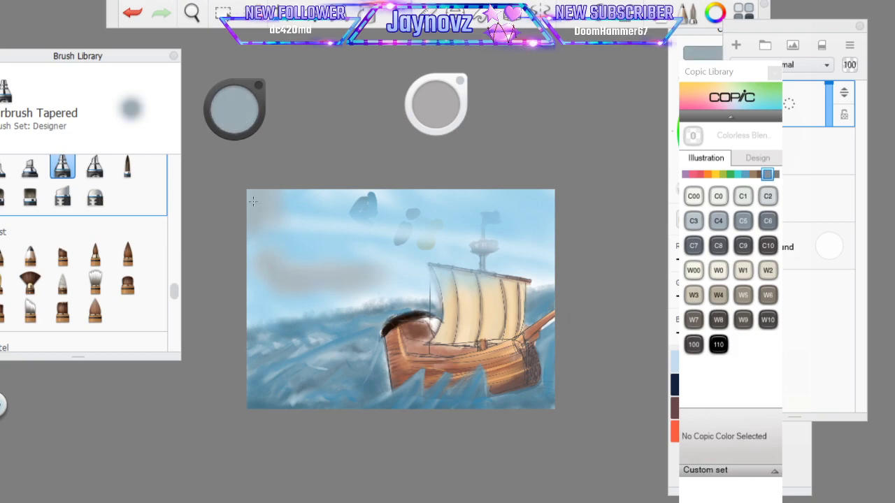
pyautogui.moveTo(454, 198); pyautogui.dragTo(552, 197)
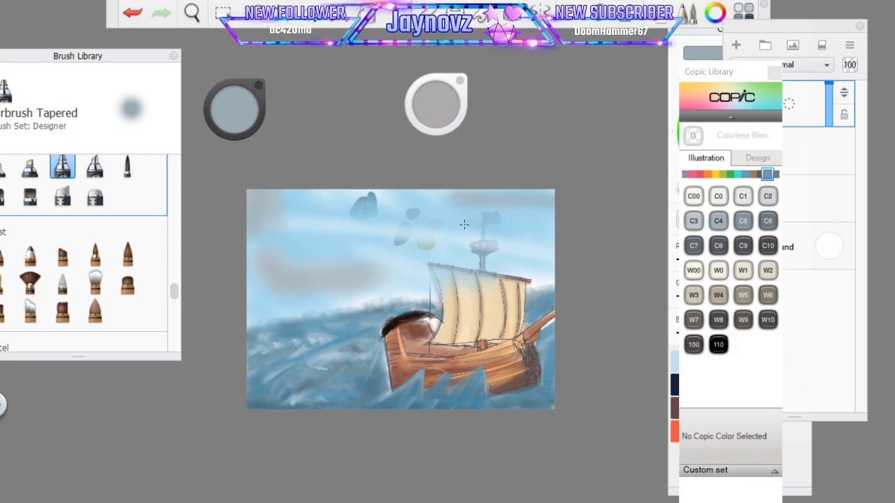
pyautogui.moveTo(468, 230); pyautogui.dragTo(551, 241)
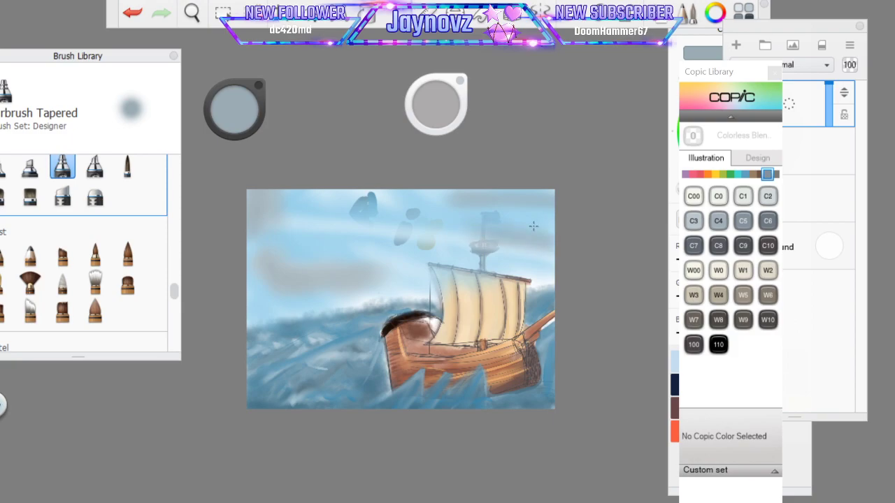
# Paint distant rocky land along the horizon and beyond the sail with the Broad Tip Marker in Copic W3 Warm Gray
pyautogui.click(32, 166)
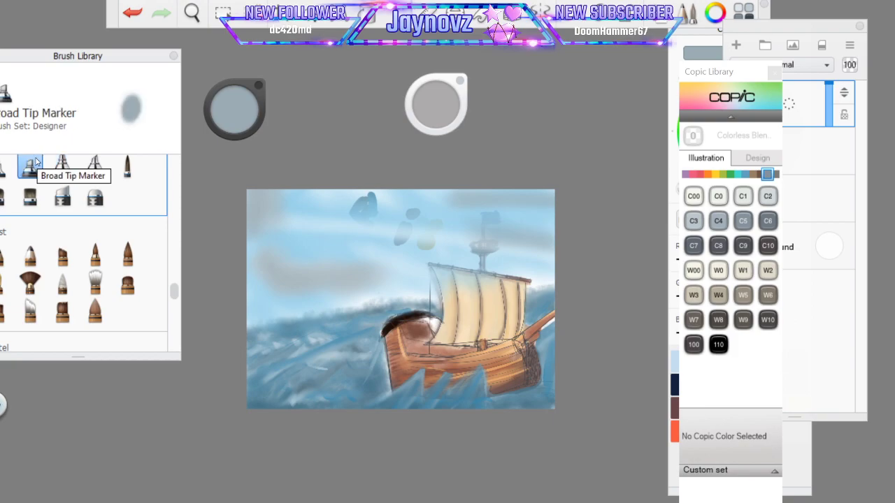
pyautogui.click(693, 294)
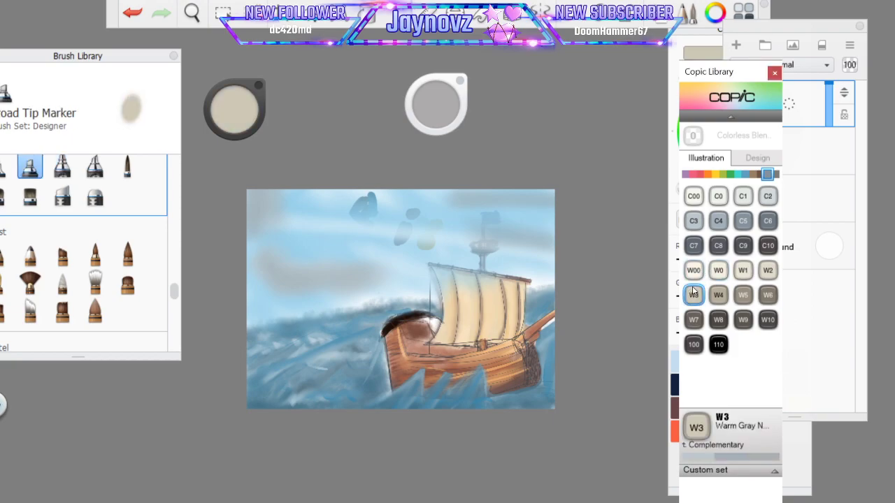
pyautogui.moveTo(300, 306); pyautogui.dragTo(363, 297)
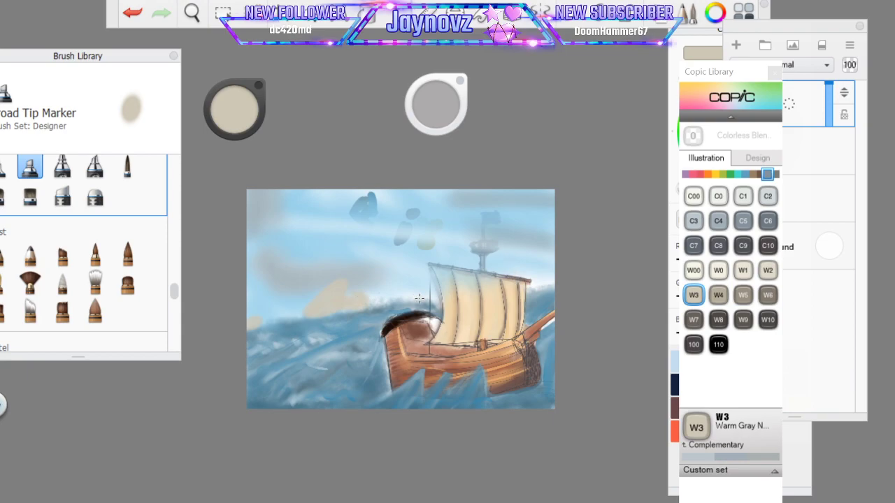
pyautogui.moveTo(537, 280); pyautogui.dragTo(541, 283)
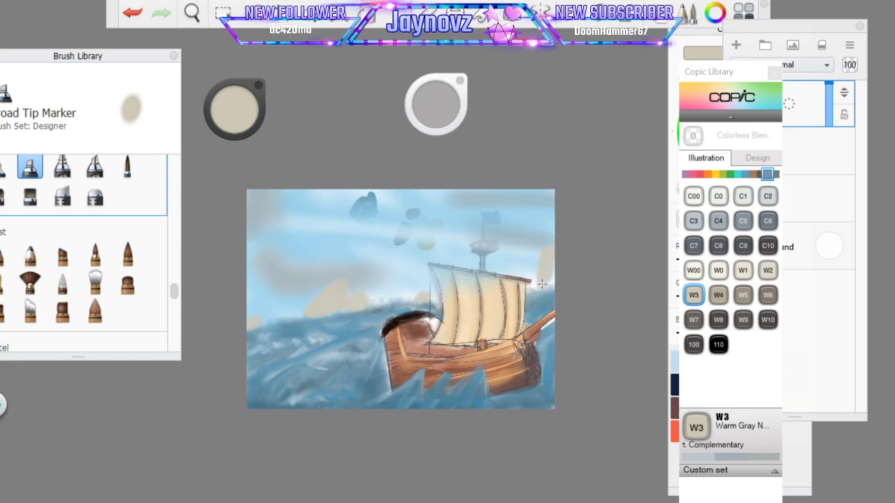
# Add Copic G94 Grayish Olive vegetation patches to the distant land along the horizon and beyond the sail
pyautogui.click(730, 175)
pyautogui.click(718, 221)
pyautogui.click(718, 269)
pyautogui.moveTo(545, 276); pyautogui.dragTo(549, 264)
pyautogui.moveTo(416, 296); pyautogui.dragTo(422, 299)
pyautogui.click(356, 299)
pyautogui.moveTo(338, 285)
pyautogui.mouseDown()
pyautogui.moveTo(312, 312)
pyautogui.moveTo(325, 311)
pyautogui.mouseUp()
pyautogui.click(247, 317)
pyautogui.moveTo(243, 318); pyautogui.dragTo(259, 317)
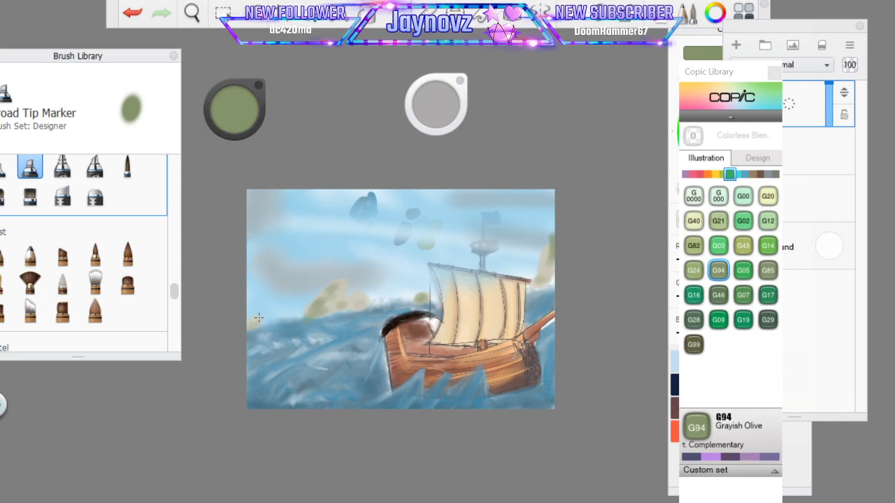
# Soften the distant land along the horizon with the Blending brush
pyautogui.click(62, 281)
pyautogui.moveTo(309, 308); pyautogui.dragTo(305, 313)
pyautogui.moveTo(407, 292); pyautogui.dragTo(416, 299)
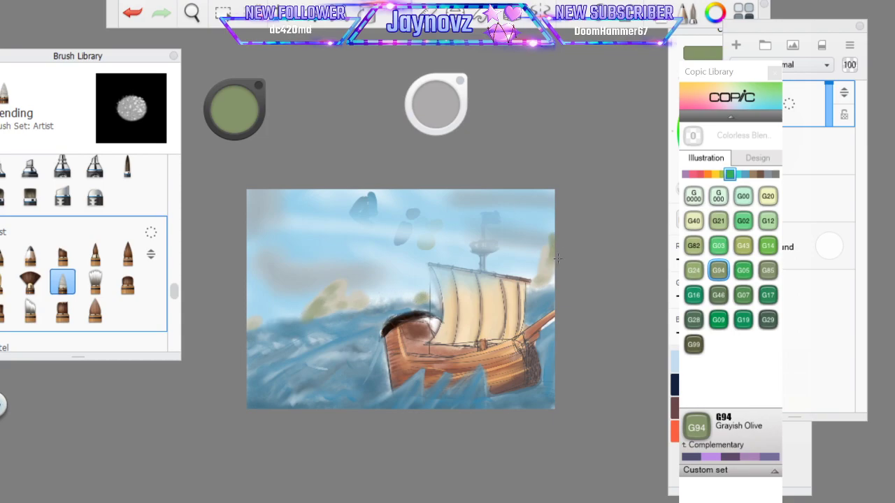
pyautogui.click(819, 33)
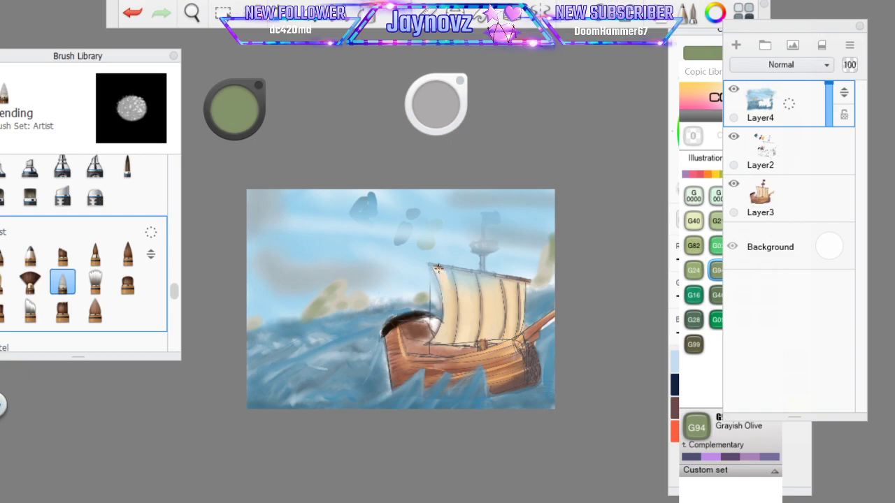
pyautogui.moveTo(435, 268); pyautogui.dragTo(520, 278)
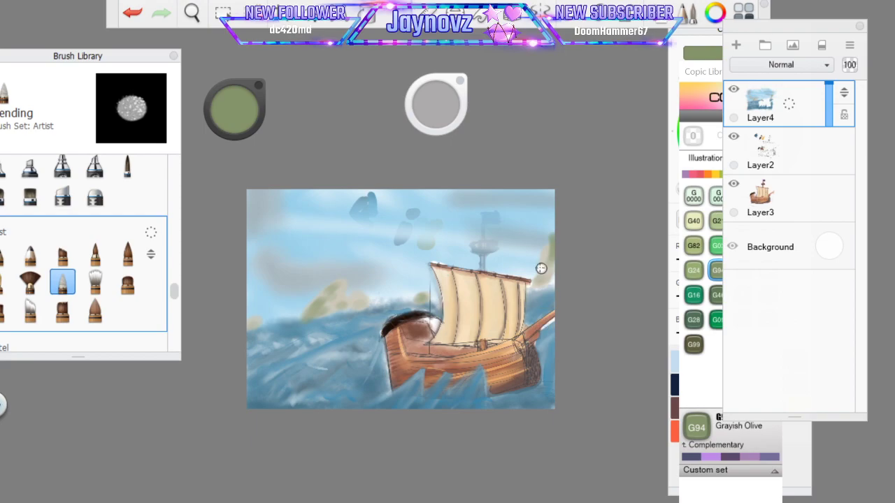
pyautogui.moveTo(481, 245)
pyautogui.mouseDown()
pyautogui.moveTo(475, 250)
pyautogui.moveTo(492, 248)
pyautogui.moveTo(484, 242)
pyautogui.moveTo(483, 253)
pyautogui.moveTo(485, 214)
pyautogui.moveTo(501, 220)
pyautogui.mouseUp()
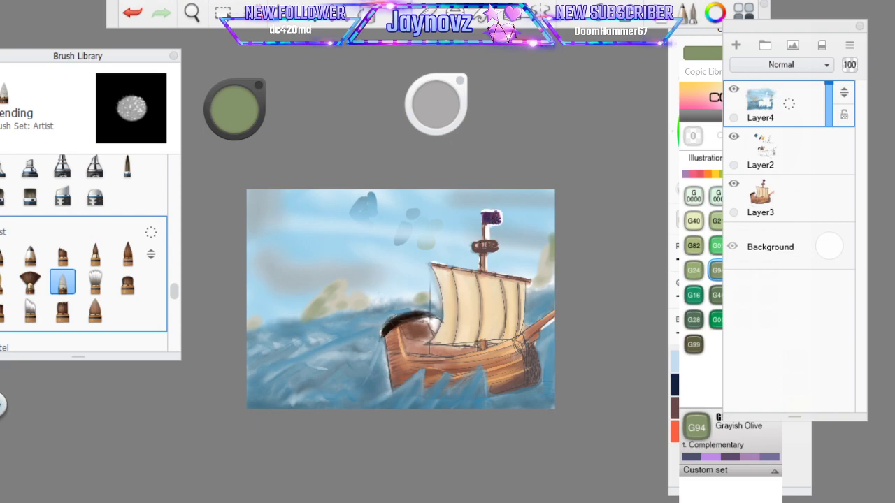
pyautogui.click(134, 13)
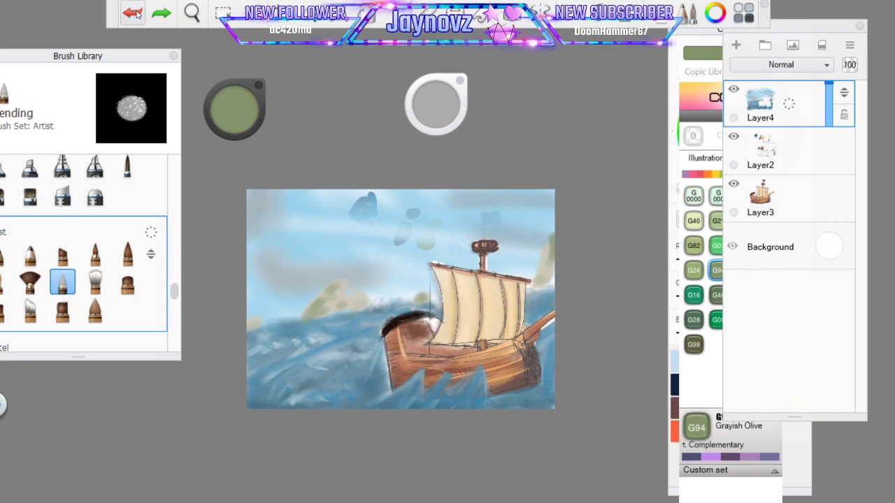
pyautogui.click(191, 13)
pyautogui.moveTo(445, 282); pyautogui.dragTo(501, 126)
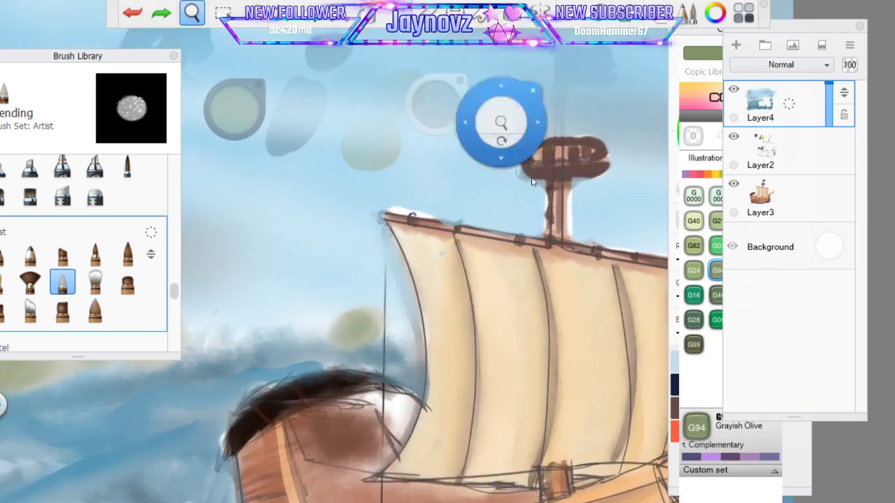
pyautogui.moveTo(546, 262); pyautogui.dragTo(395, 377)
pyautogui.click(138, 14)
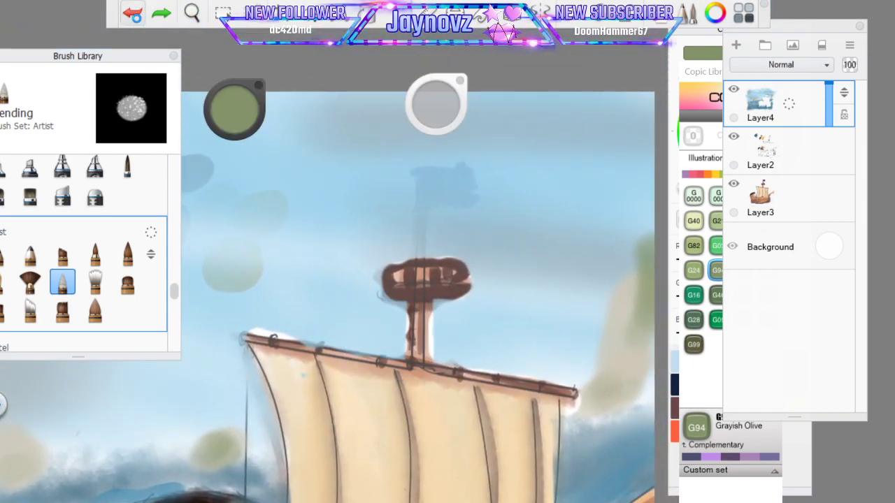
pyautogui.click(138, 14)
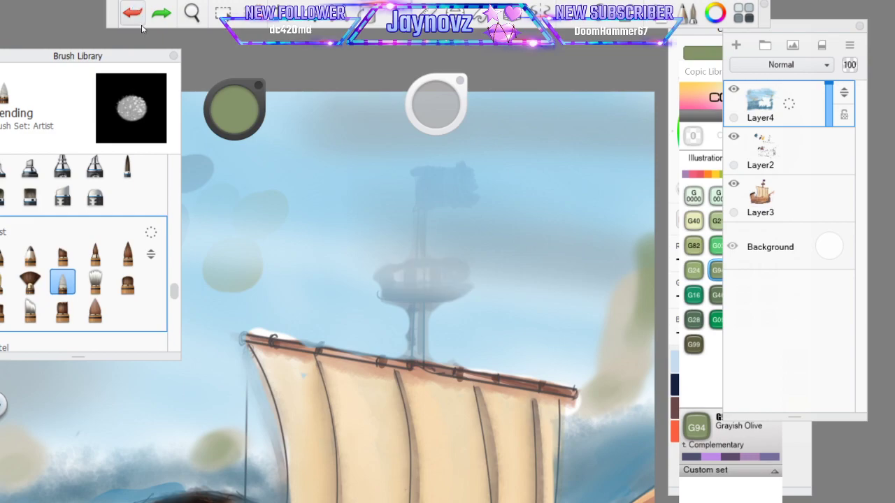
pyautogui.click(142, 14)
pyautogui.click(144, 14)
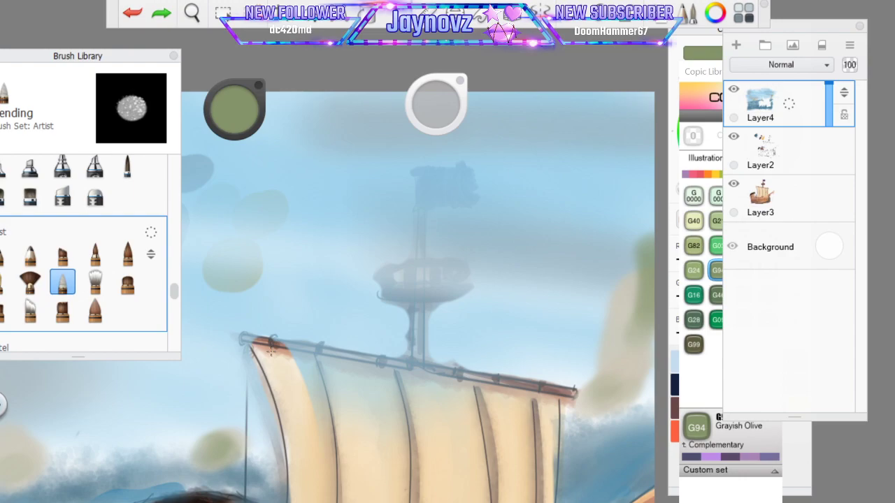
# Erase the sky paint covering the flag, mast and crow's nest on Layer4 with the Soft Eraser
pyautogui.moveTo(143, 56); pyautogui.dragTo(216, 56)
pyautogui.moveTo(243, 291)
pyautogui.mouseDown()
pyautogui.moveTo(243, 181)
pyautogui.moveTo(234, 163)
pyautogui.mouseUp()
pyautogui.click(135, 252)
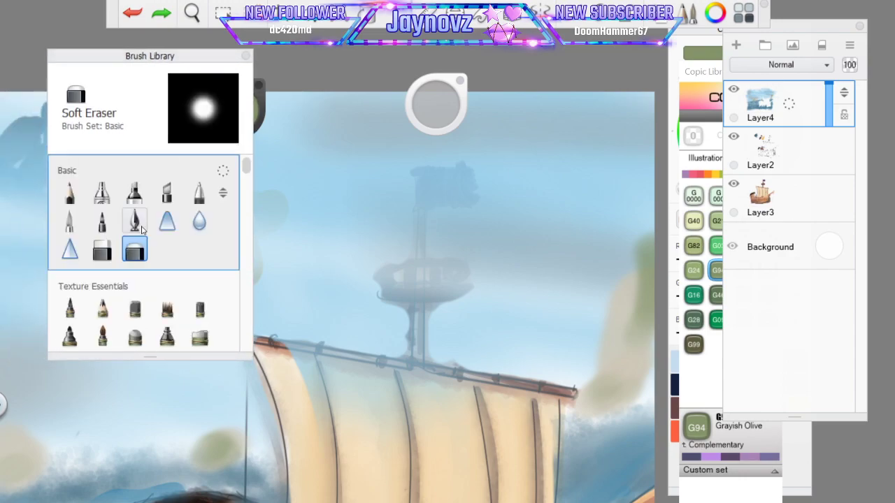
pyautogui.moveTo(439, 108); pyautogui.dragTo(439, 108)
pyautogui.moveTo(420, 184)
pyautogui.mouseDown()
pyautogui.moveTo(424, 175)
pyautogui.moveTo(422, 190)
pyautogui.moveTo(458, 174)
pyautogui.moveTo(467, 180)
pyautogui.moveTo(447, 195)
pyautogui.moveTo(464, 200)
pyautogui.mouseUp()
pyautogui.moveTo(418, 202)
pyautogui.mouseDown()
pyautogui.moveTo(419, 238)
pyautogui.moveTo(399, 286)
pyautogui.moveTo(442, 297)
pyautogui.moveTo(467, 281)
pyautogui.moveTo(426, 299)
pyautogui.moveTo(409, 269)
pyautogui.moveTo(448, 290)
pyautogui.moveTo(416, 335)
pyautogui.moveTo(420, 327)
pyautogui.mouseUp()
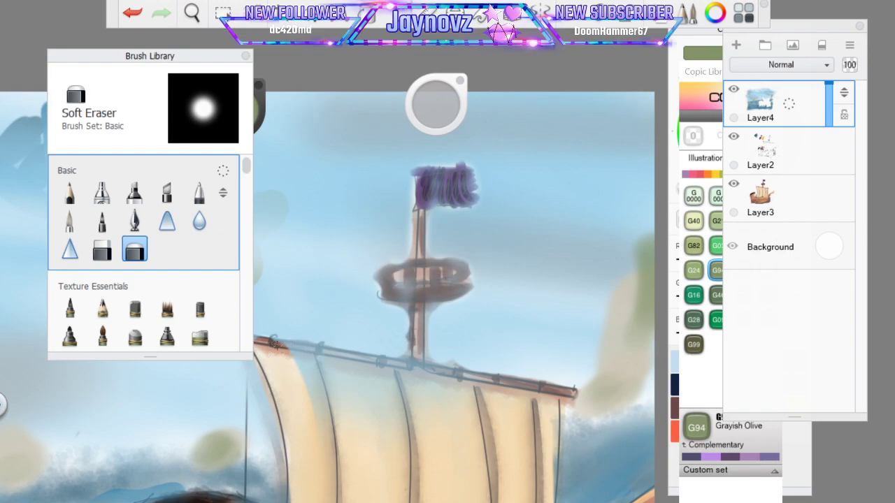
# Erase the blue sky haze over the yard and the upper sail on Layer4 with the Soft Eraser
pyautogui.moveTo(209, 58); pyautogui.dragTo(141, 33)
pyautogui.moveTo(252, 347); pyautogui.dragTo(244, 341)
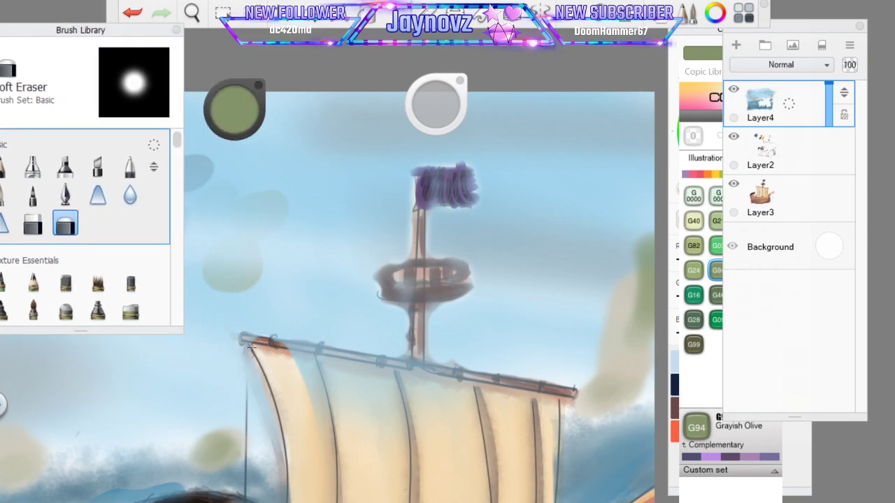
pyautogui.click(192, 18)
pyautogui.moveTo(396, 309); pyautogui.dragTo(385, 326)
pyautogui.moveTo(457, 442); pyautogui.dragTo(432, 371)
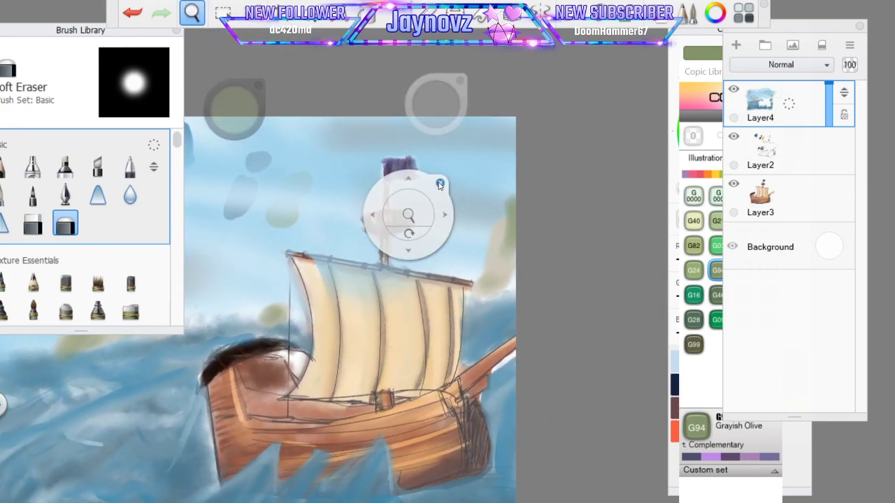
pyautogui.click(440, 185)
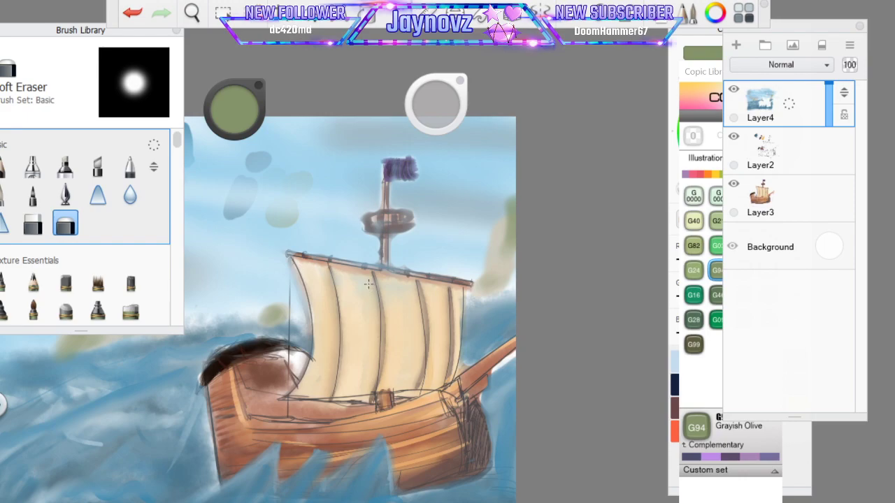
# Erase the leftover colour test blobs in the sky on Layer2 with the Hard Eraser
pyautogui.press('space')
pyautogui.scroll(-3, 363, 178)
pyautogui.moveTo(241, 268); pyautogui.dragTo(353, 276)
pyautogui.press('space')
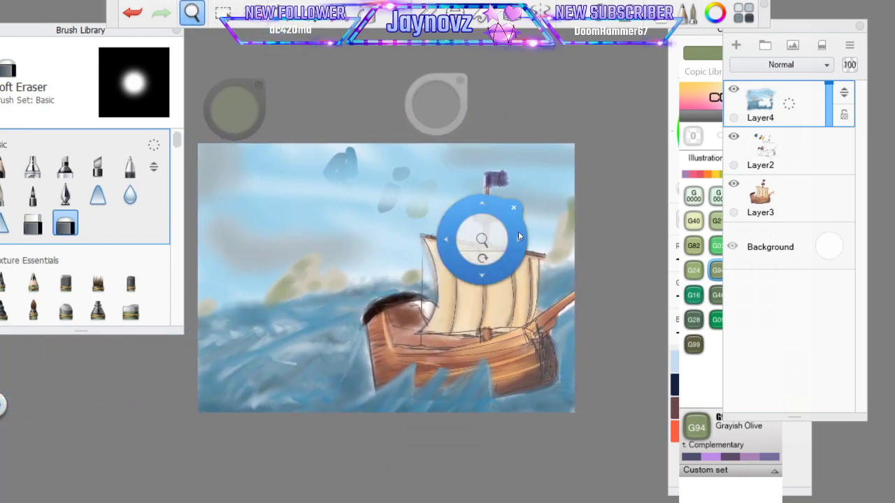
pyautogui.click(747, 144)
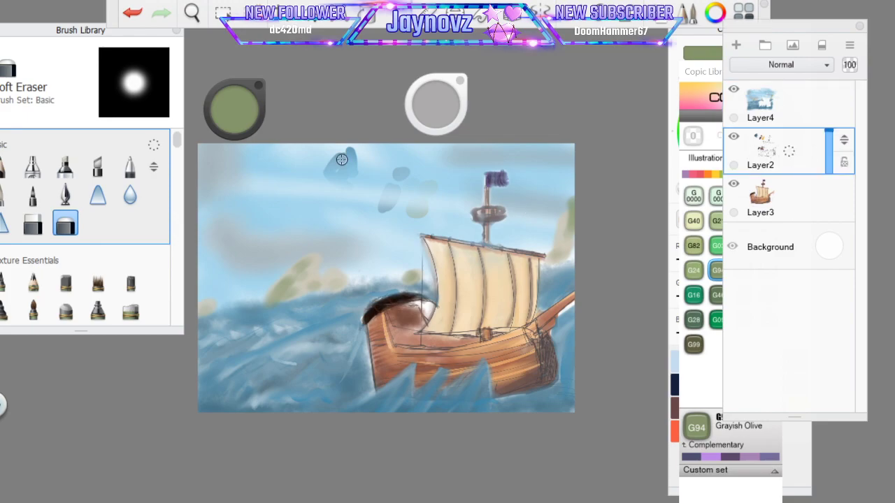
pyautogui.click(33, 223)
pyautogui.moveTo(348, 170)
pyautogui.mouseDown()
pyautogui.moveTo(337, 160)
pyautogui.moveTo(346, 153)
pyautogui.mouseUp()
pyautogui.moveTo(399, 175)
pyautogui.mouseDown()
pyautogui.moveTo(384, 206)
pyautogui.moveTo(424, 212)
pyautogui.mouseUp()
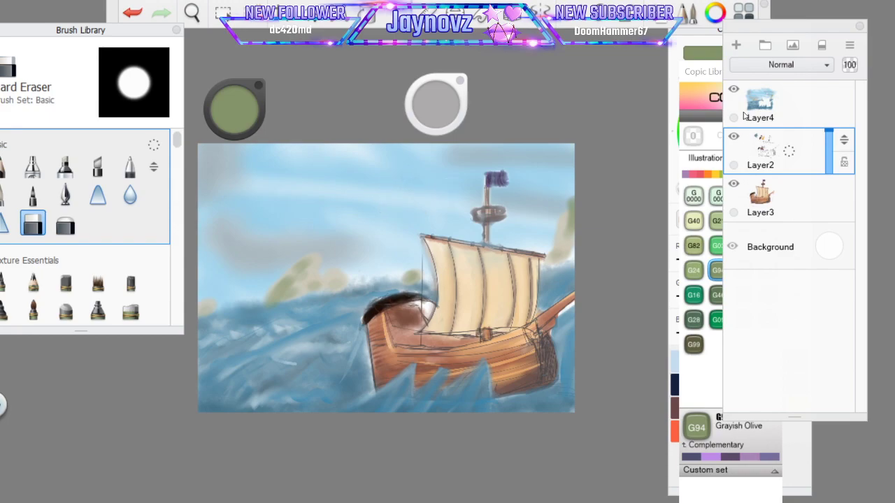
# Hide and reshow Layer4 and Layer2 to examine what each layer contains
pyautogui.click(734, 88)
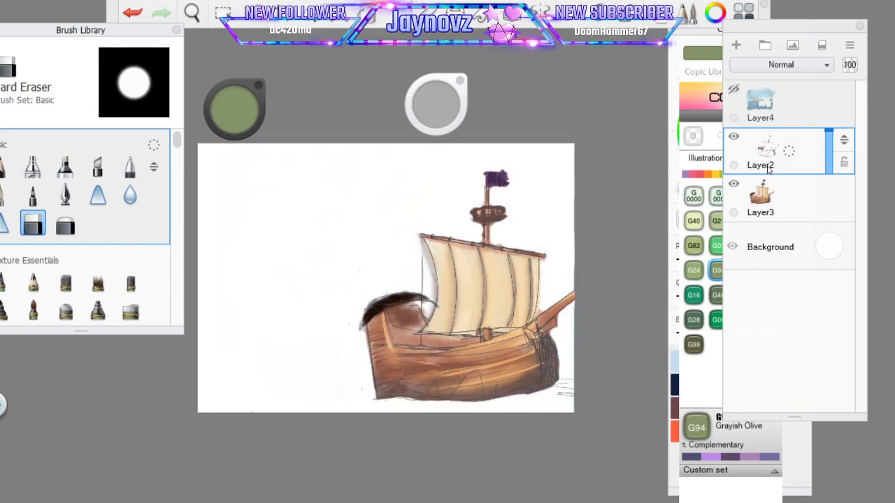
pyautogui.click(733, 136)
pyautogui.click(733, 89)
pyautogui.click(733, 136)
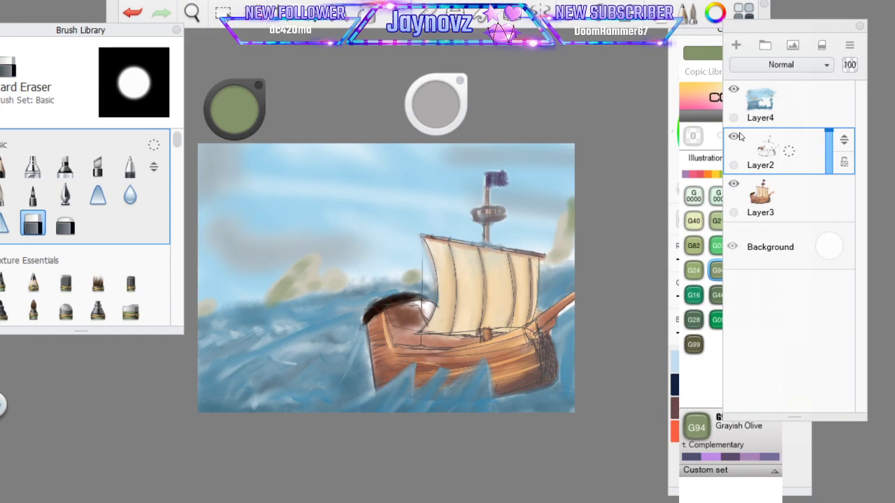
# Sample a muted sea blue from the painting and choose the Wet Frayed Bristles brush from the Artist set
pyautogui.click(714, 13)
pyautogui.click(683, 106)
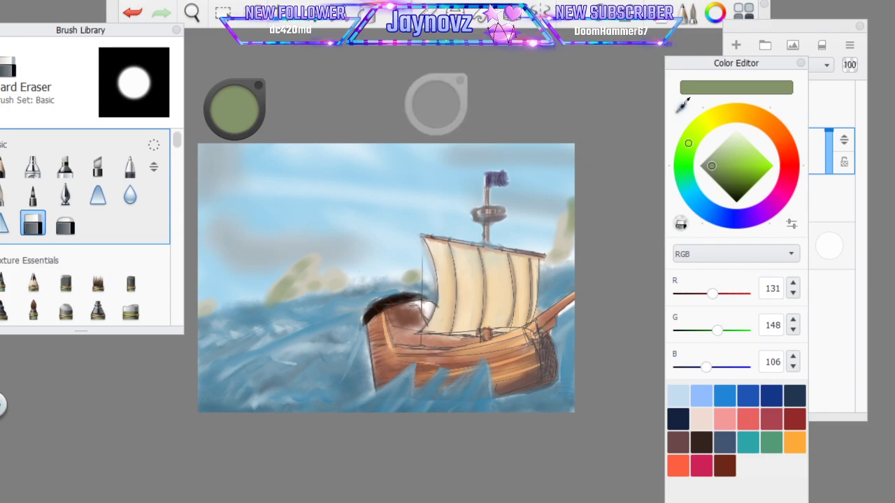
pyautogui.click(279, 308)
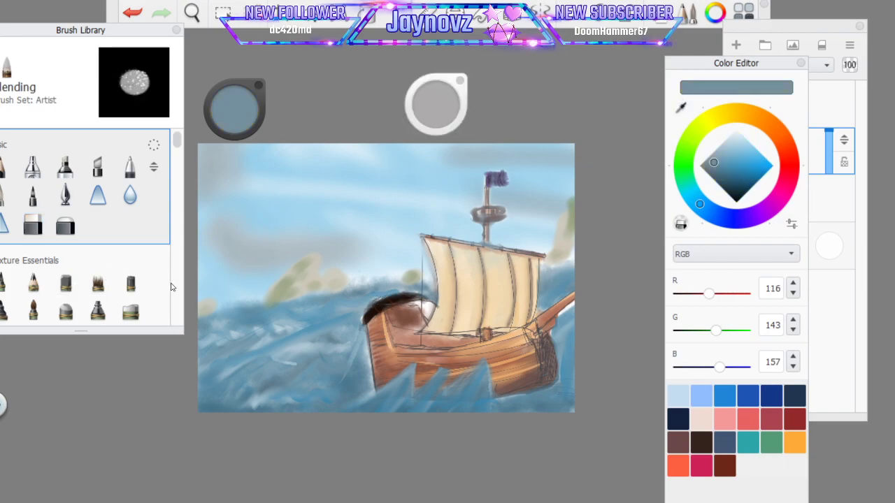
pyautogui.moveTo(140, 30); pyautogui.dragTo(202, 21)
pyautogui.moveTo(237, 136)
pyautogui.mouseDown()
pyautogui.moveTo(237, 305)
pyautogui.moveTo(234, 258)
pyautogui.mouseUp()
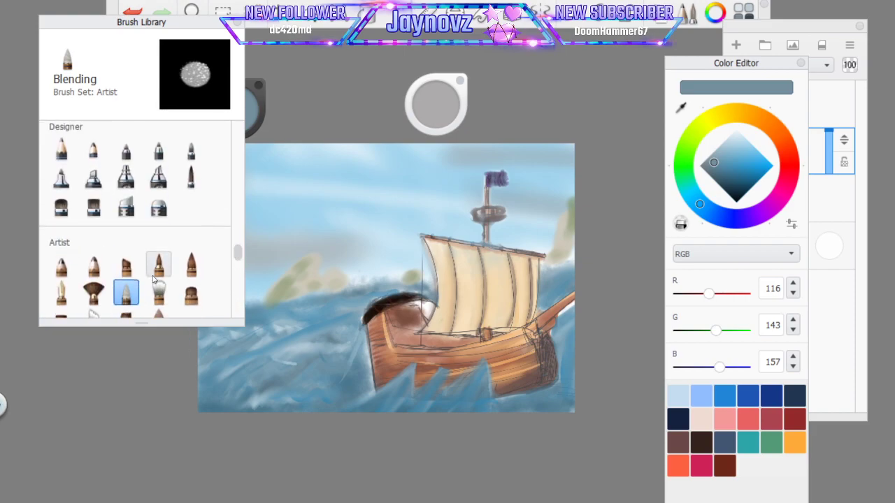
pyautogui.click(128, 268)
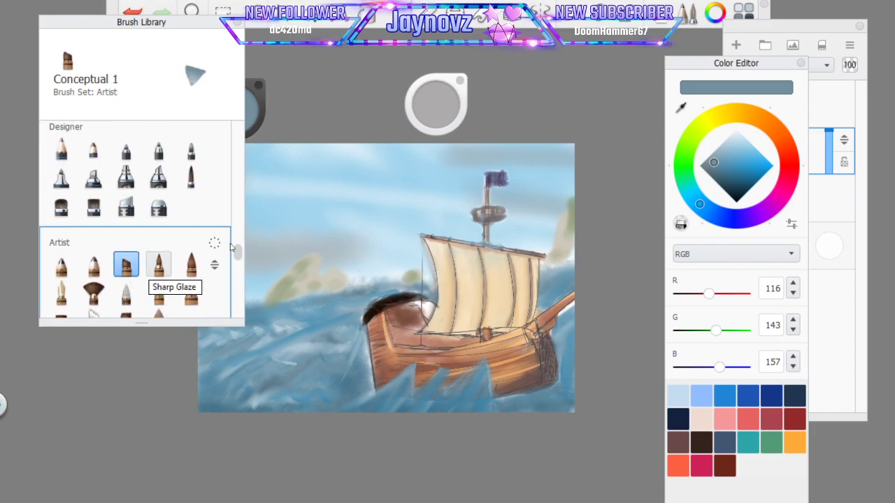
pyautogui.scroll(-3, 148, 272)
pyautogui.scroll(1, 143, 238)
pyautogui.click(125, 202)
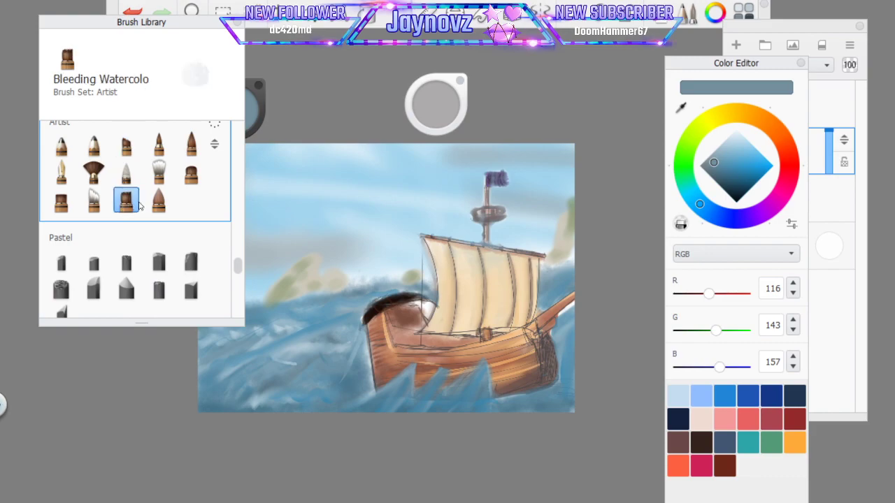
pyautogui.click(159, 202)
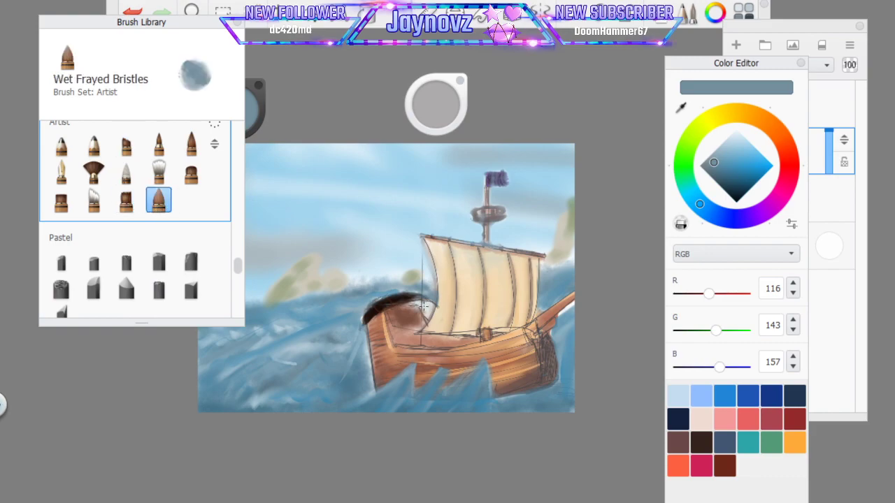
# Fill the white gap between the dark railing and the sail's lower edge with sampled sea blue on Layer4
pyautogui.click(682, 106)
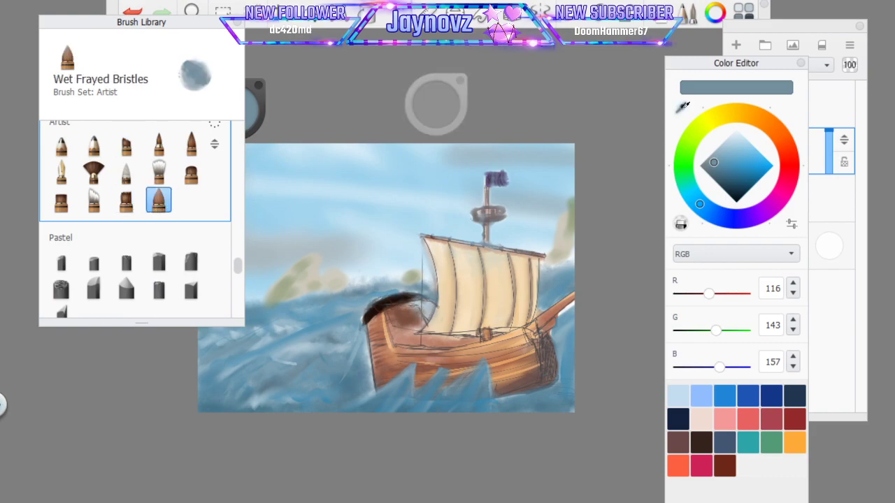
pyautogui.click(424, 304)
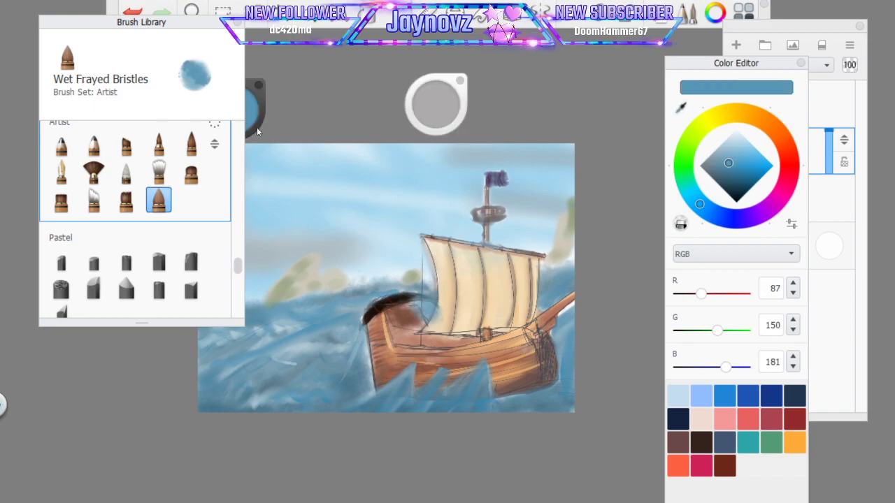
pyautogui.moveTo(247, 79)
pyautogui.mouseDown()
pyautogui.moveTo(252, 119)
pyautogui.moveTo(281, 108)
pyautogui.mouseUp()
pyautogui.moveTo(271, 146); pyautogui.dragTo(277, 162)
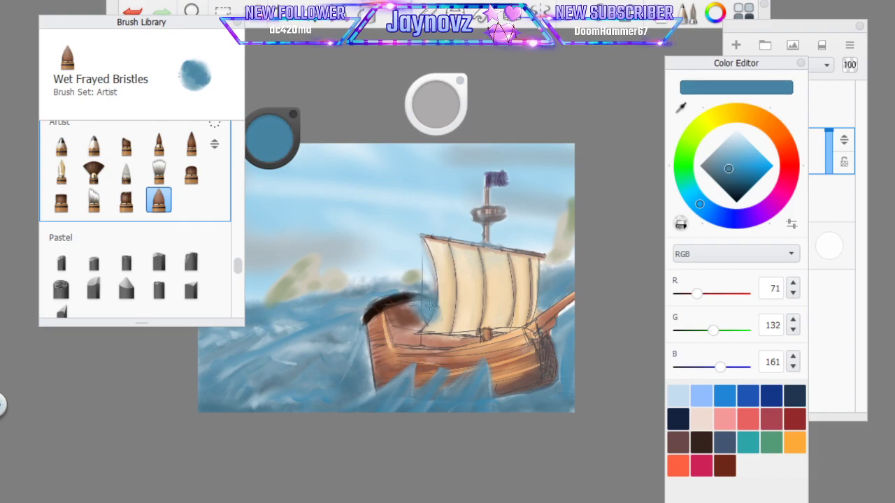
pyautogui.click(838, 28)
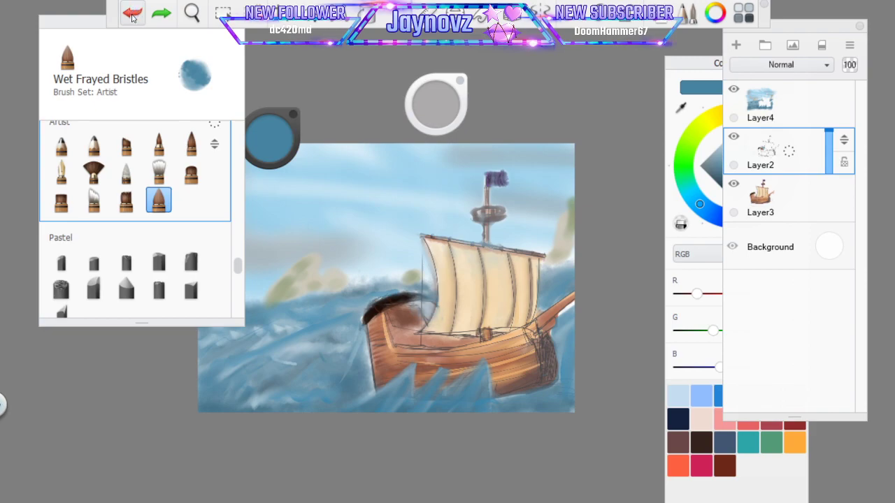
pyautogui.click(781, 96)
pyautogui.moveTo(421, 305)
pyautogui.mouseDown()
pyautogui.moveTo(434, 318)
pyautogui.moveTo(425, 305)
pyautogui.mouseUp()
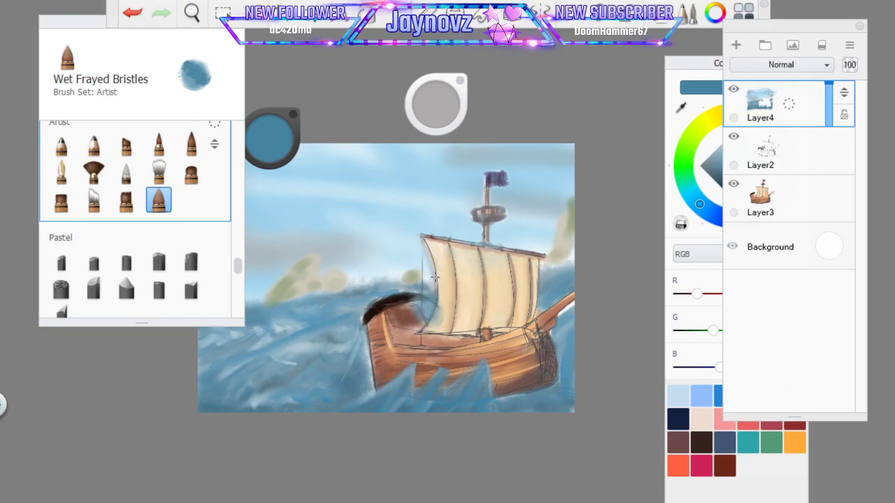
# Try to rework the pointed waves over the hull's lower edge on Layer4 with Wet Frayed Bristles, and undo the strokes
pyautogui.moveTo(271, 151); pyautogui.dragTo(275, 120)
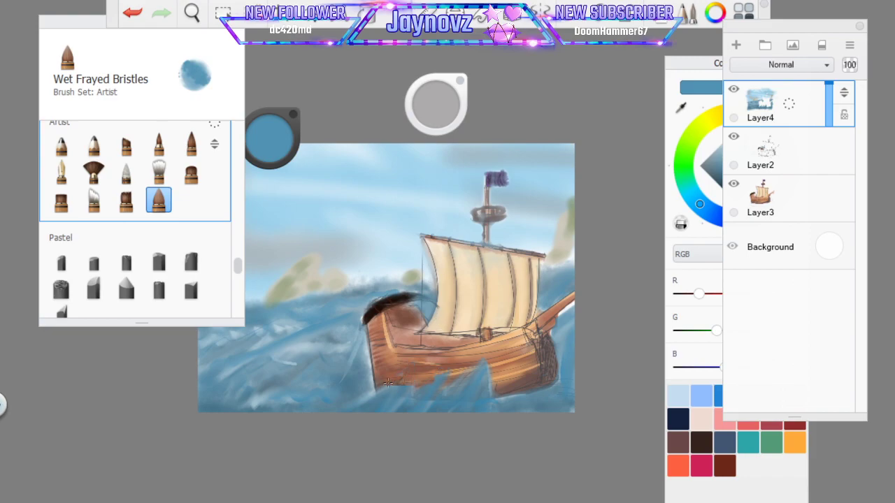
pyautogui.moveTo(468, 384); pyautogui.dragTo(489, 370)
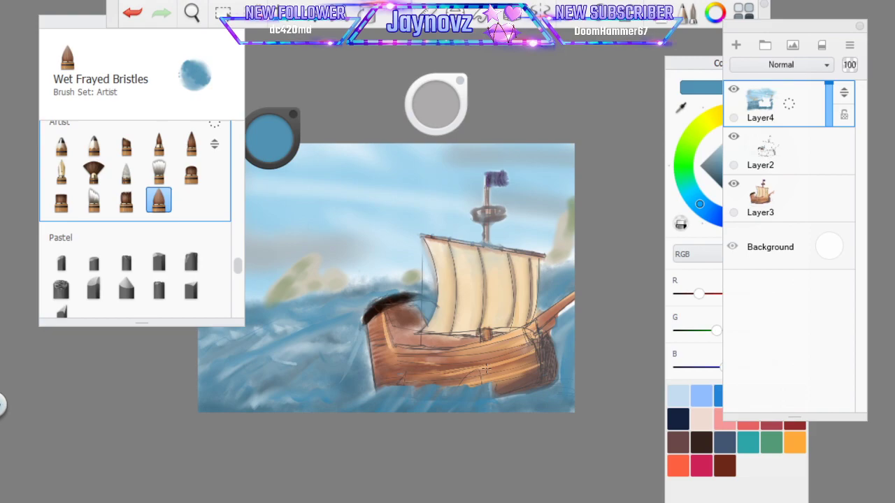
pyautogui.click(136, 15)
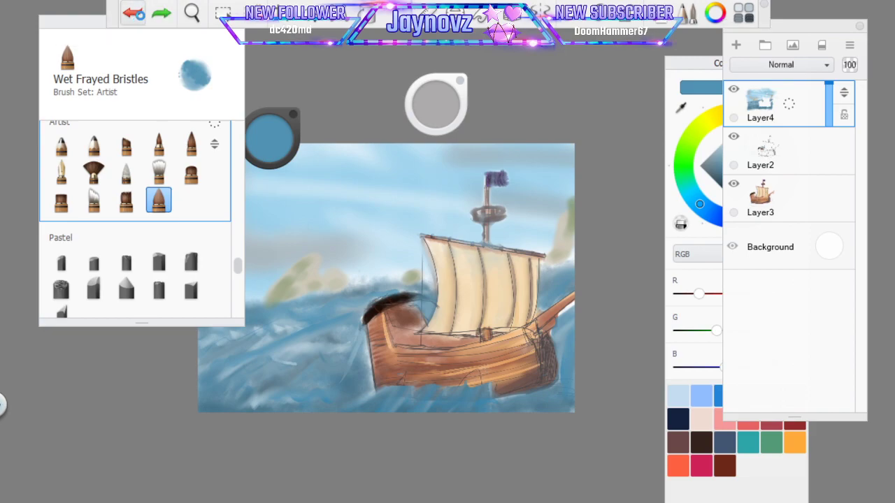
pyautogui.click(133, 14)
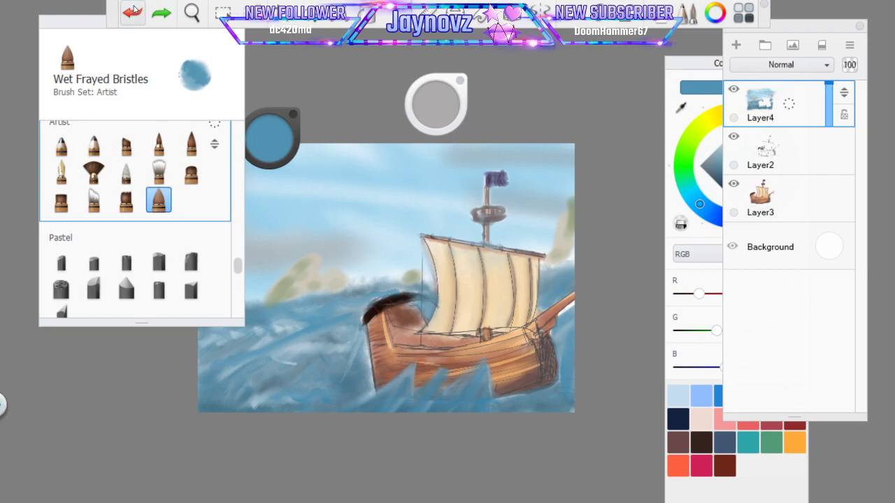
pyautogui.click(136, 9)
pyautogui.click(165, 12)
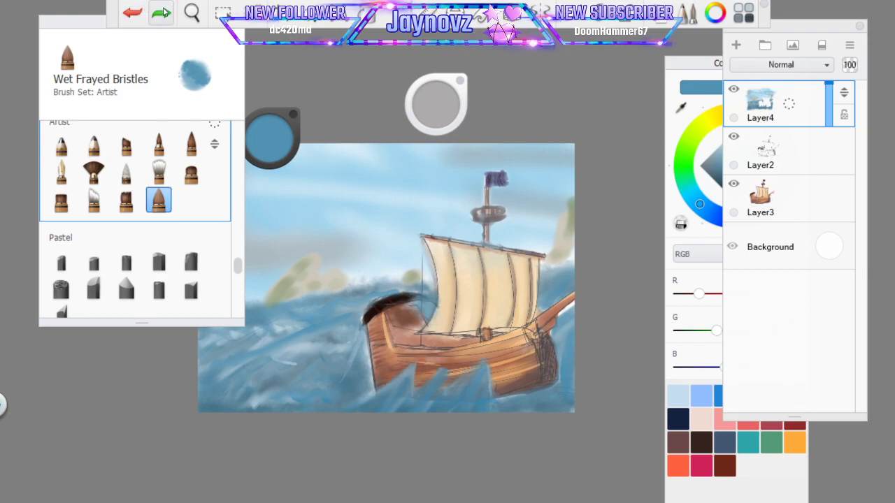
pyautogui.click(162, 13)
pyautogui.click(162, 13)
# Erase the pointed waves overlapping the lower hull on Layer4 with the Soft Eraser
pyautogui.scroll(10, 225, 246)
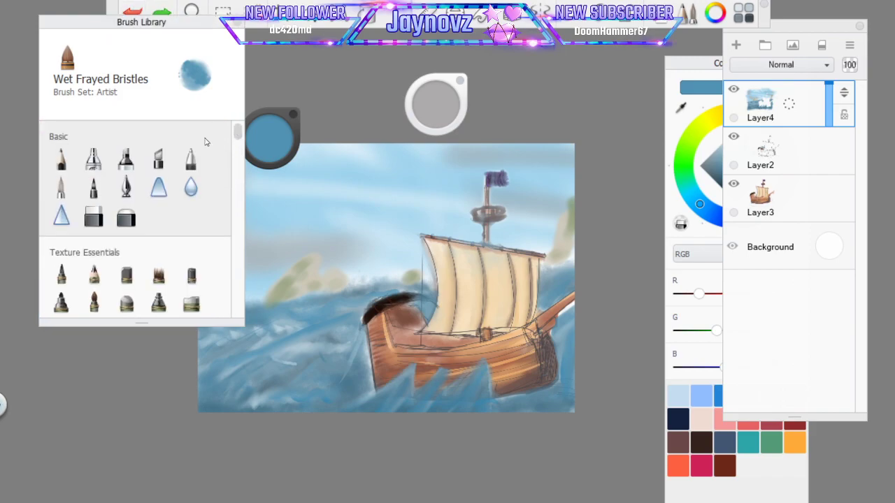
pyautogui.click(136, 218)
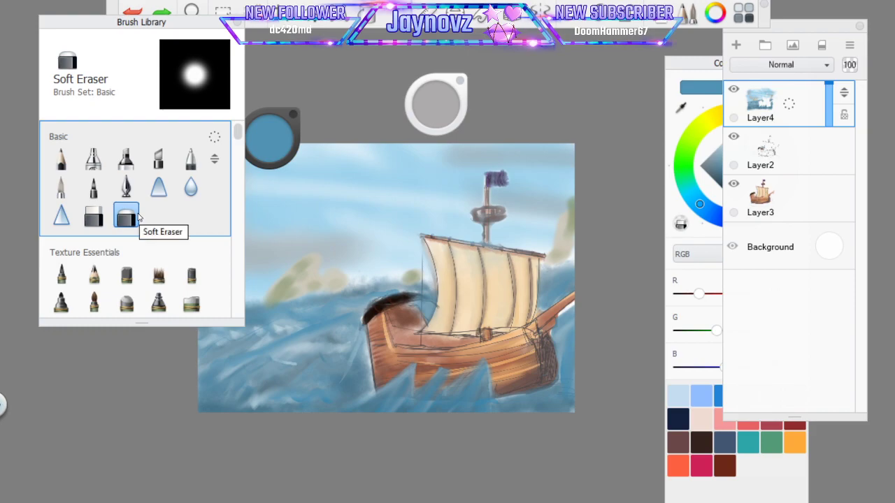
pyautogui.moveTo(409, 369); pyautogui.dragTo(418, 357)
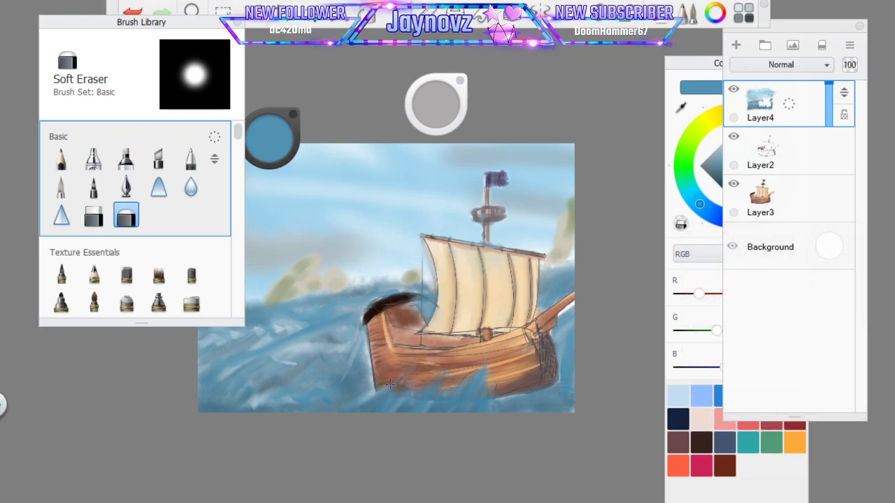
pyautogui.click(784, 158)
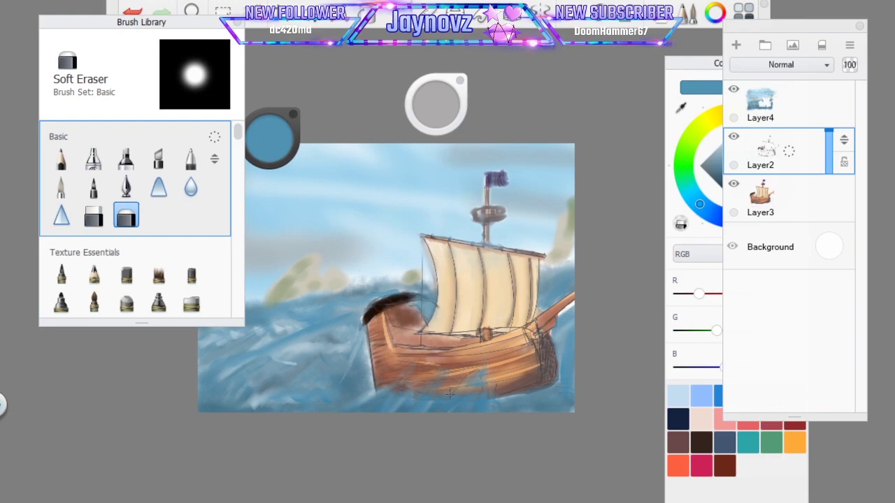
pyautogui.click(776, 118)
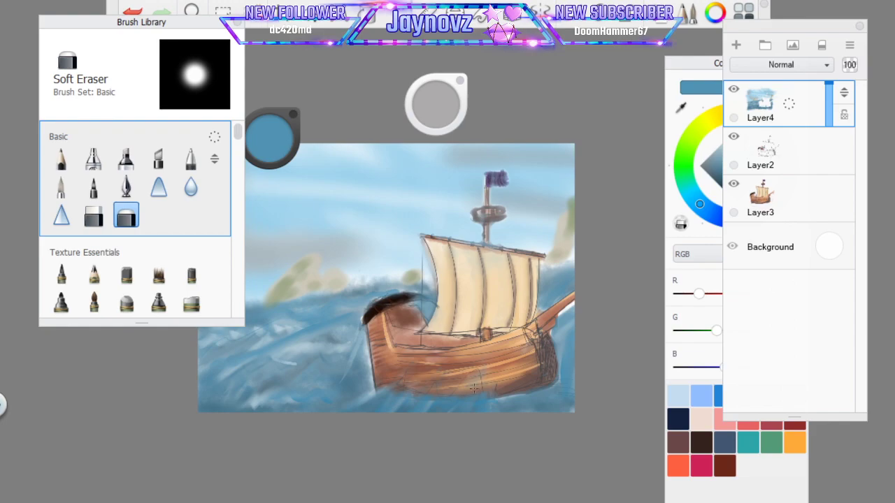
# Draw new wave outlines over the hull's lower edge on Layer4 with Sharp Glaze in a sampled sea blue, RGB 91, 150, 180
pyautogui.moveTo(238, 136)
pyautogui.mouseDown()
pyautogui.moveTo(237, 286)
pyautogui.moveTo(235, 263)
pyautogui.mouseUp()
pyautogui.click(159, 218)
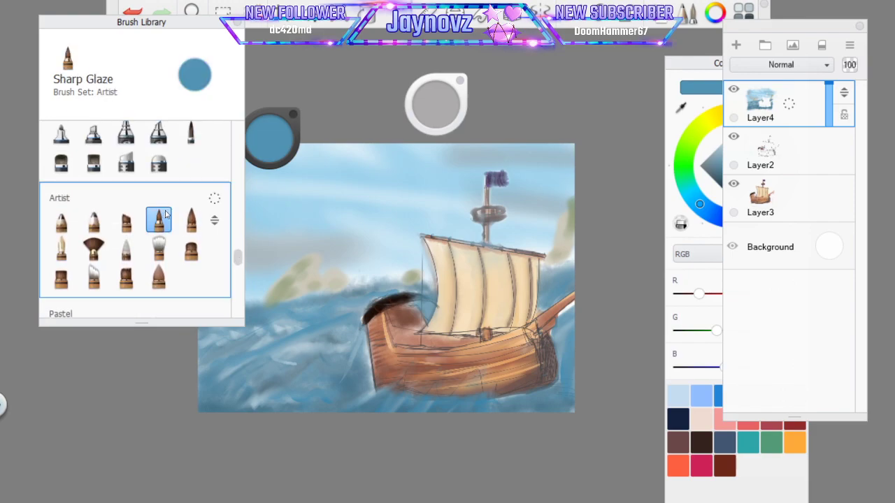
pyautogui.click(688, 107)
pyautogui.click(335, 316)
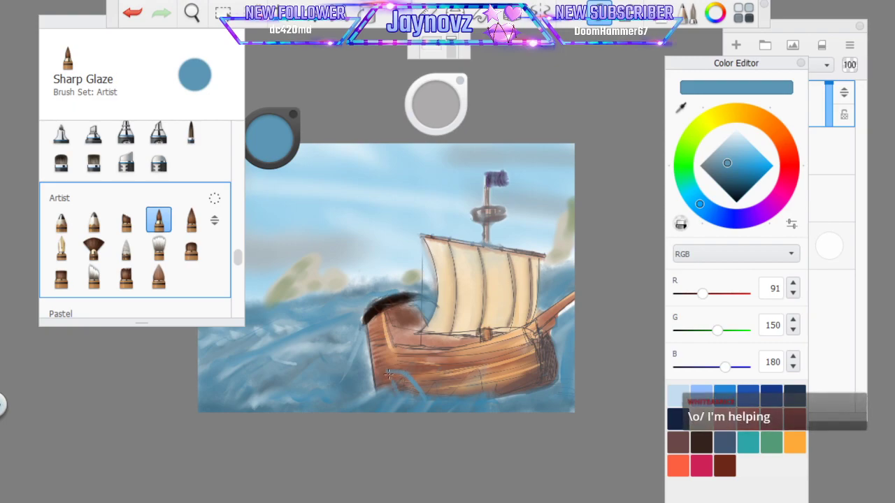
pyautogui.moveTo(377, 369)
pyautogui.mouseDown()
pyautogui.moveTo(403, 375)
pyautogui.moveTo(394, 395)
pyautogui.mouseUp()
pyautogui.moveTo(437, 366); pyautogui.dragTo(474, 409)
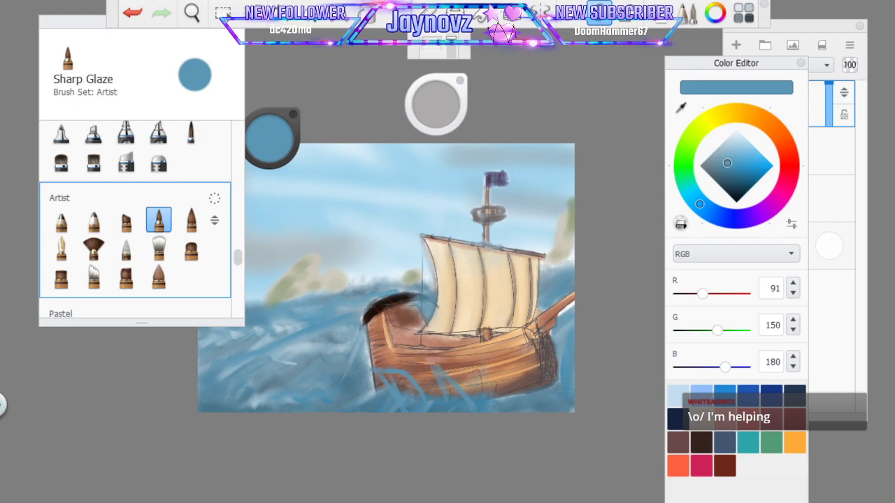
pyautogui.moveTo(428, 393)
pyautogui.mouseDown()
pyautogui.moveTo(495, 395)
pyautogui.moveTo(479, 403)
pyautogui.moveTo(483, 385)
pyautogui.moveTo(510, 397)
pyautogui.mouseUp()
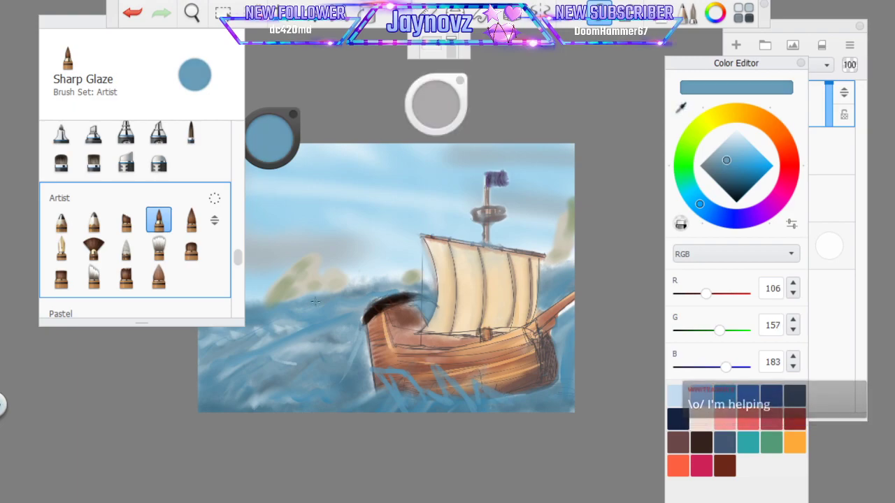
# Fill the new waves along the hull with the Conceptual 1 brush in a darker blue, RGB 79, 135, 164
pyautogui.click(128, 223)
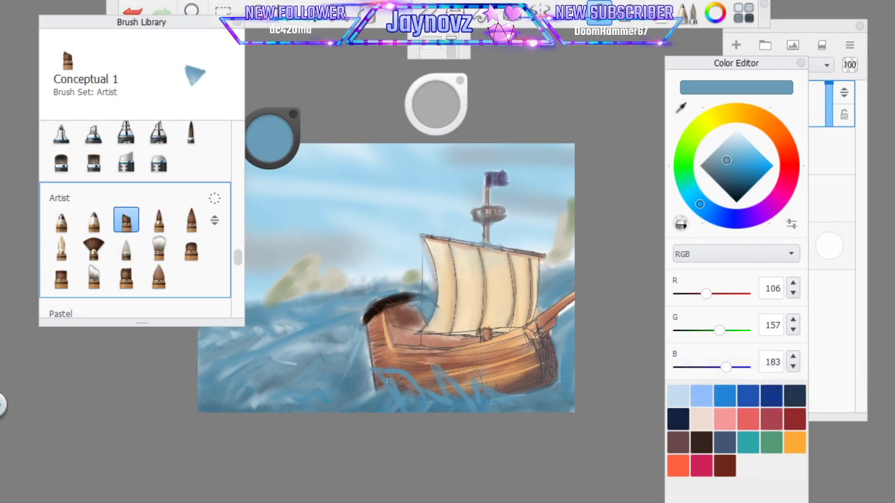
pyautogui.moveTo(277, 139); pyautogui.dragTo(275, 145)
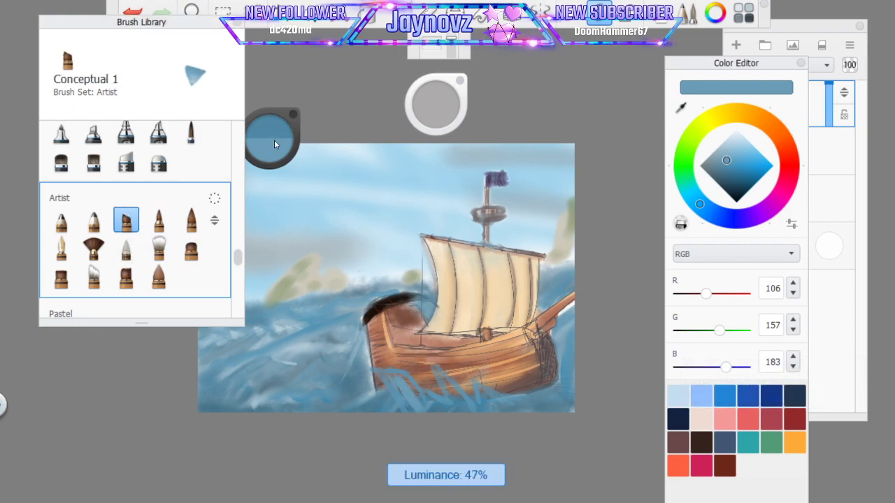
pyautogui.moveTo(394, 381); pyautogui.dragTo(426, 396)
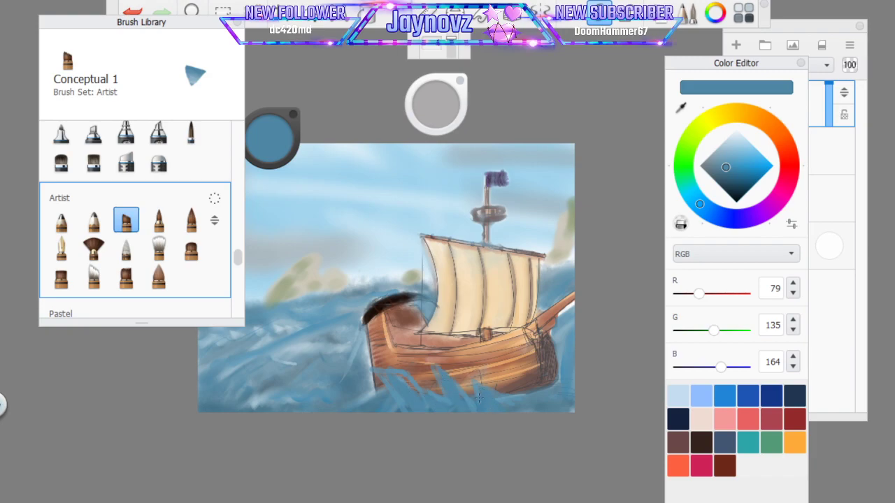
# Add splashy texture and lighter blue accents to the waves along the hull on Layer4 with the Salty Watercolor brush
pyautogui.click(94, 248)
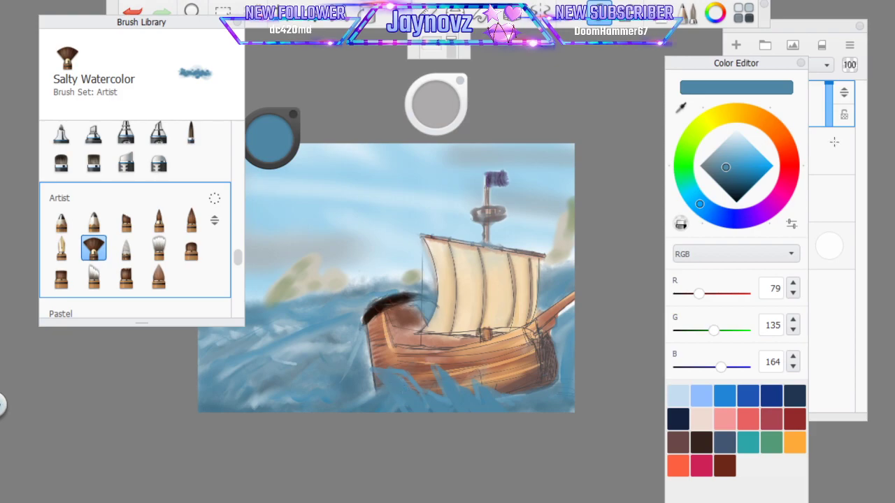
pyautogui.click(844, 115)
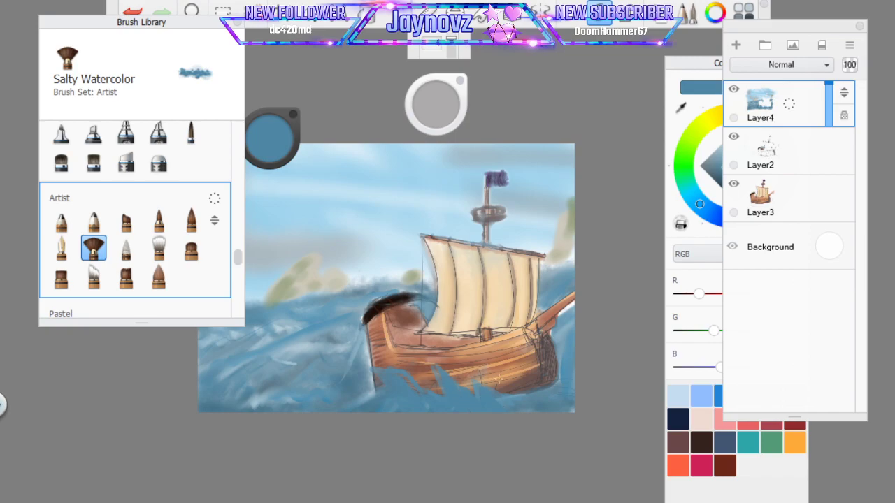
pyautogui.moveTo(274, 150); pyautogui.dragTo(273, 142)
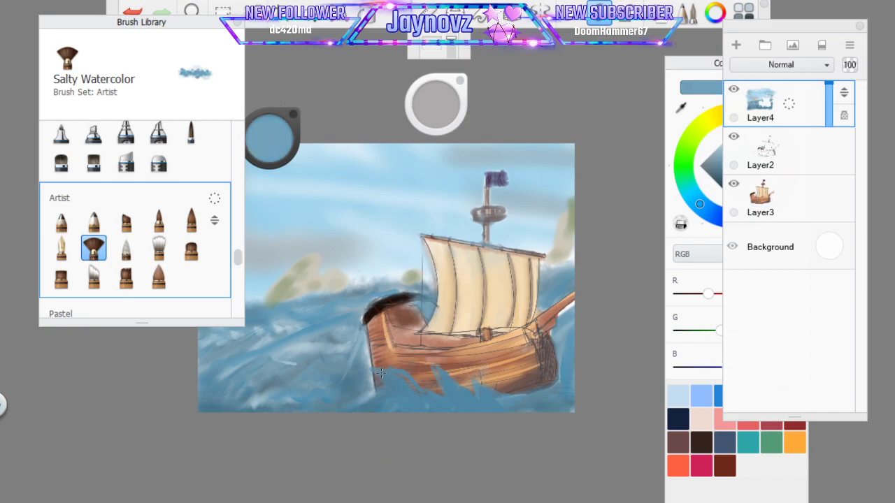
pyautogui.moveTo(478, 397)
pyautogui.mouseDown()
pyautogui.moveTo(486, 384)
pyautogui.moveTo(517, 408)
pyautogui.mouseUp()
pyautogui.moveTo(446, 391); pyautogui.dragTo(453, 384)
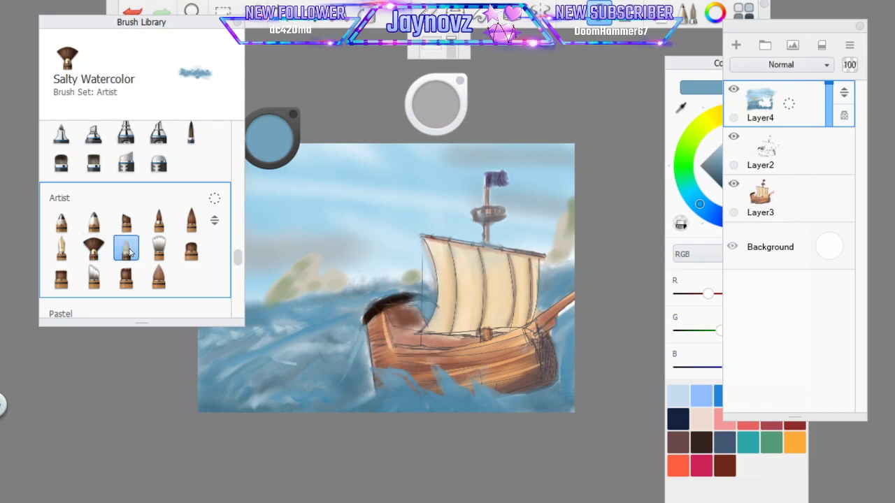
# Soften the waves into the hull and the surrounding sea on Layer4 with the Blending brush
pyautogui.click(125, 248)
pyautogui.moveTo(388, 377); pyautogui.dragTo(404, 376)
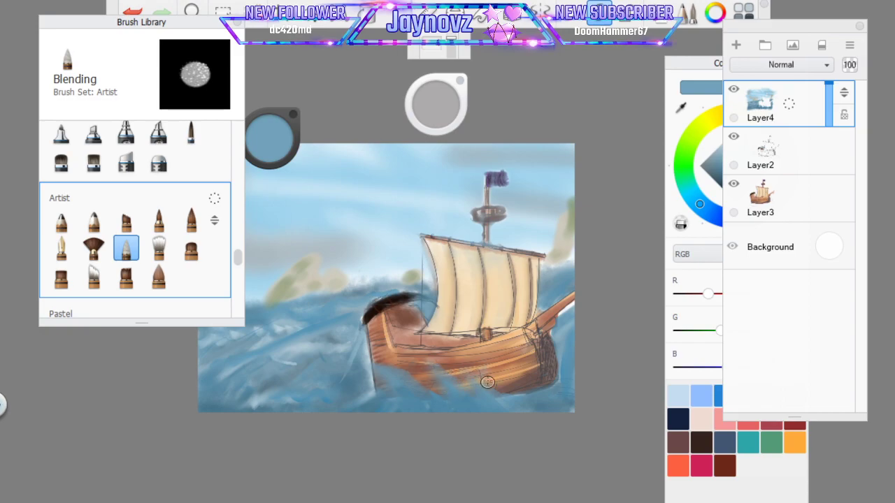
pyautogui.moveTo(505, 397); pyautogui.dragTo(530, 396)
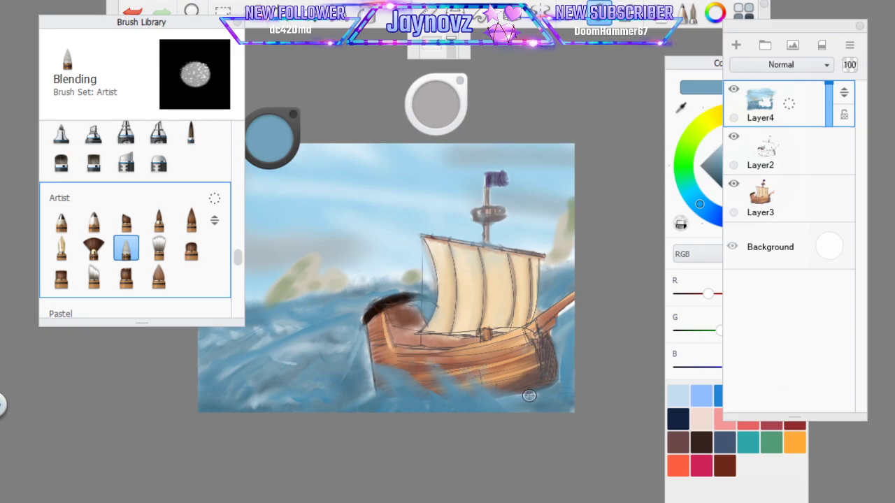
# Paint darker and lighter strokes into the waves below the hull with Conceptual 2, using sampled RGB 84, 126, 148 and lighter 145, 177, 193
pyautogui.click(681, 106)
pyautogui.click(357, 372)
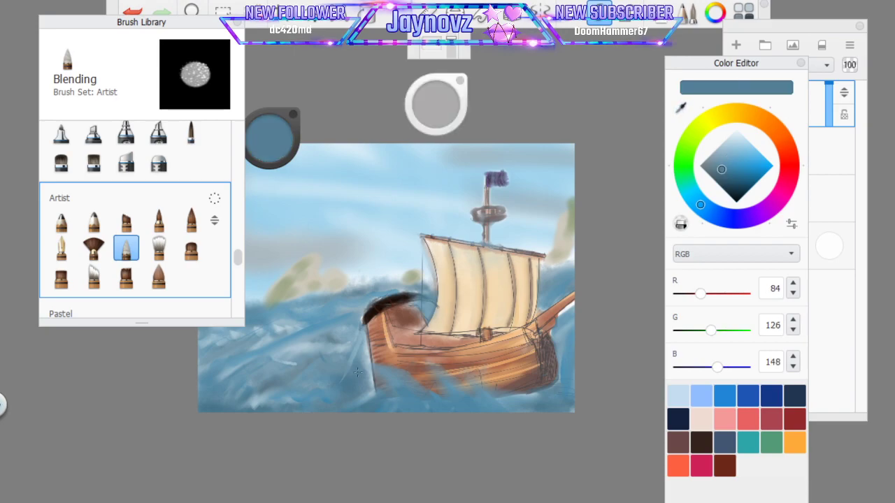
pyautogui.click(94, 248)
pyautogui.click(94, 277)
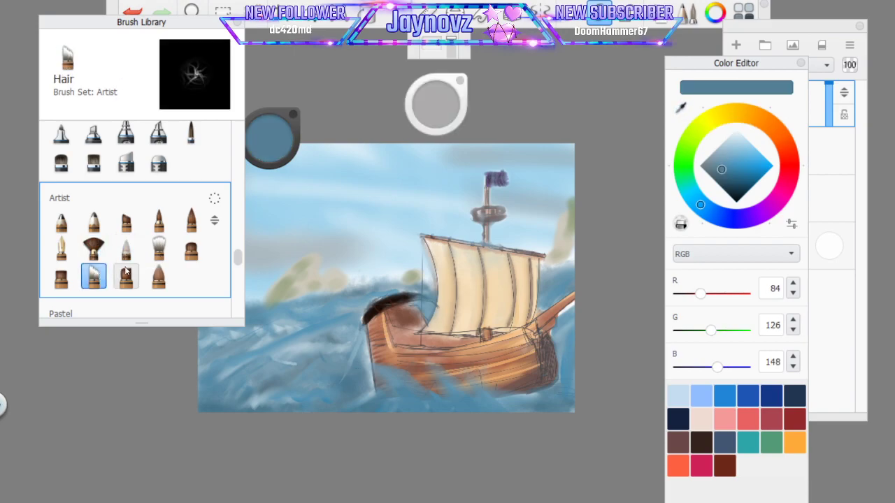
pyautogui.click(61, 277)
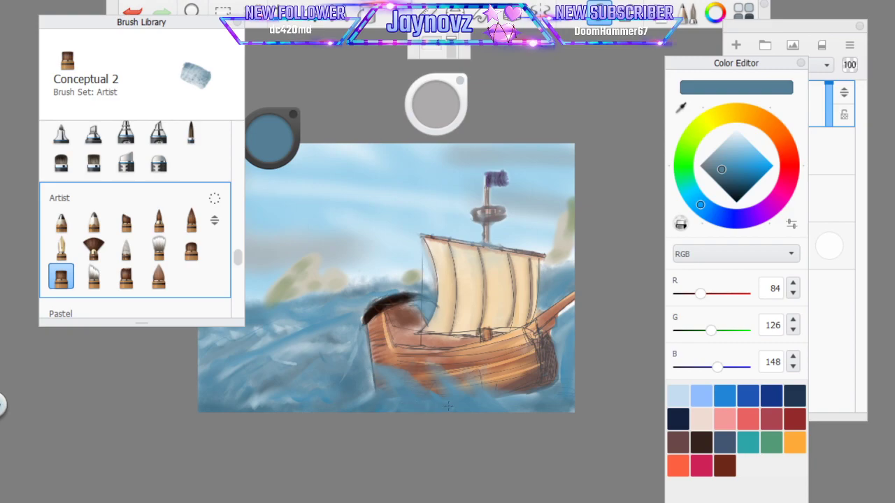
pyautogui.moveTo(270, 137); pyautogui.dragTo(269, 112)
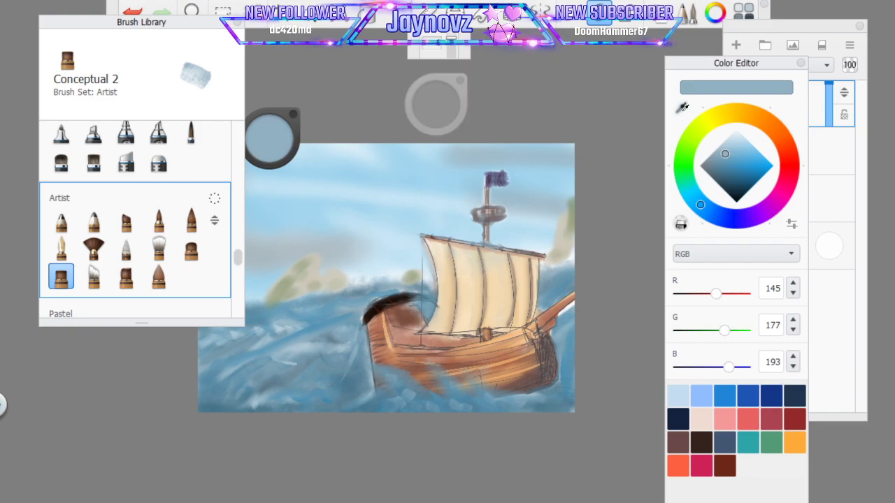
# Rework the waves along the hull on Layer4 in sampled blue RGB 101, 157, 185 with Salty Watercolor, softening them with Wash and Blending
pyautogui.click(294, 321)
pyautogui.click(94, 248)
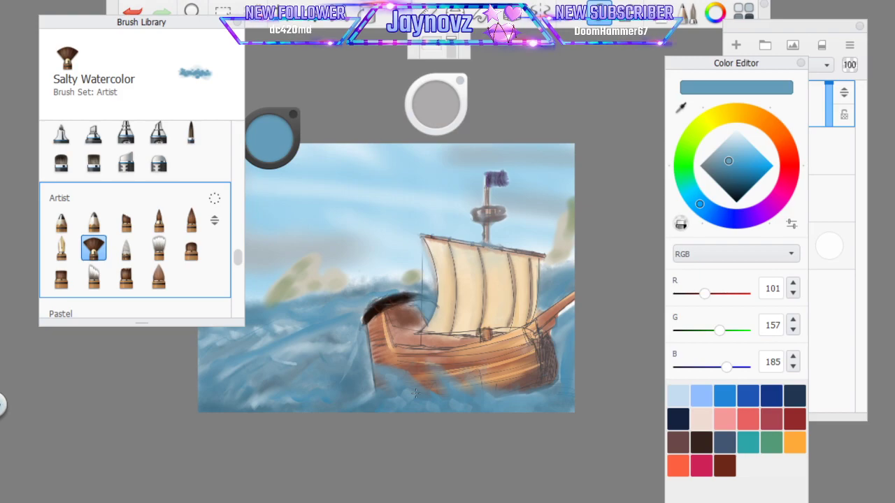
pyautogui.click(127, 248)
pyautogui.click(158, 248)
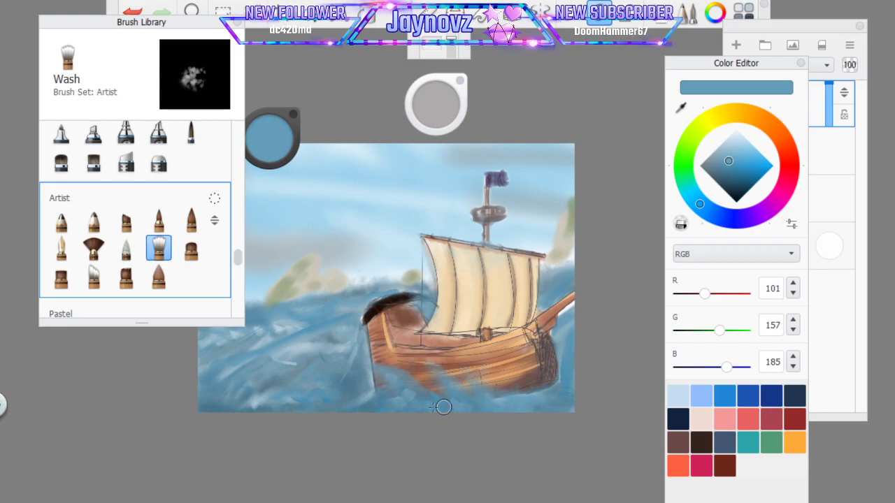
pyautogui.click(127, 248)
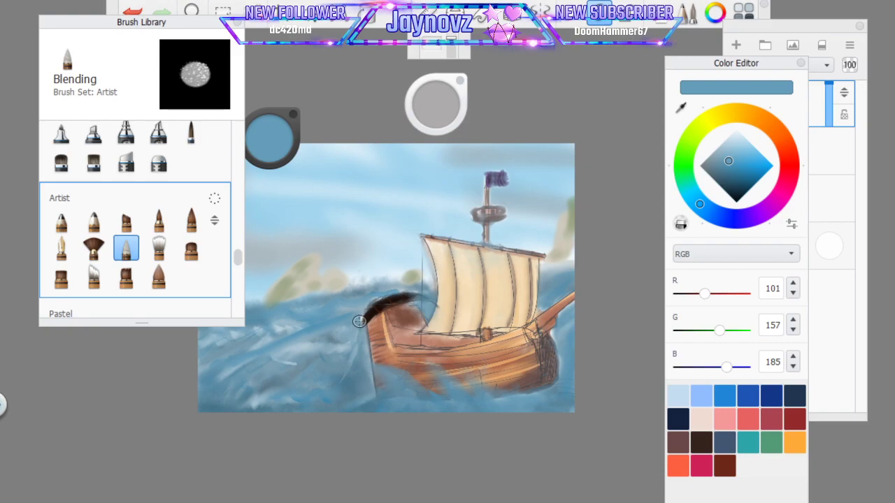
# Soften the flag and the sky around its edges on Layer4 with the Blending brush
pyautogui.click(191, 12)
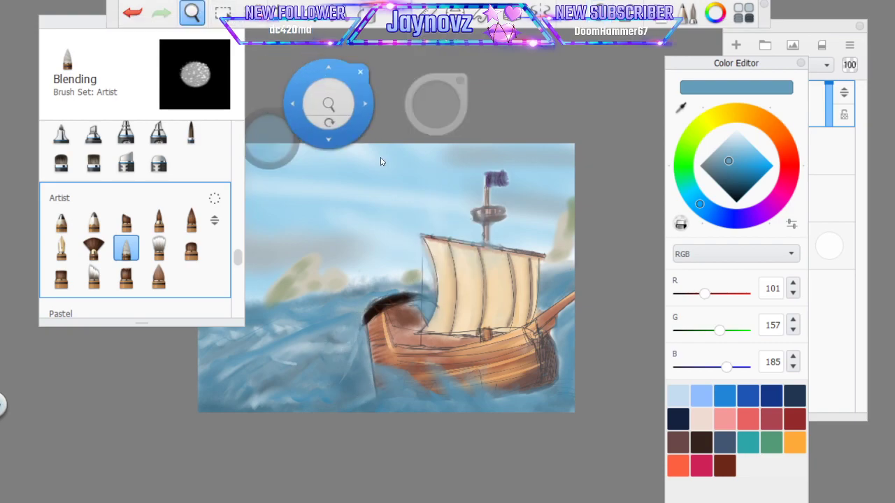
pyautogui.moveTo(425, 267); pyautogui.dragTo(428, 389)
pyautogui.moveTo(458, 353)
pyautogui.mouseDown()
pyautogui.moveTo(477, 381)
pyautogui.moveTo(451, 400)
pyautogui.moveTo(600, 253)
pyautogui.moveTo(569, 312)
pyautogui.moveTo(561, 355)
pyautogui.mouseUp()
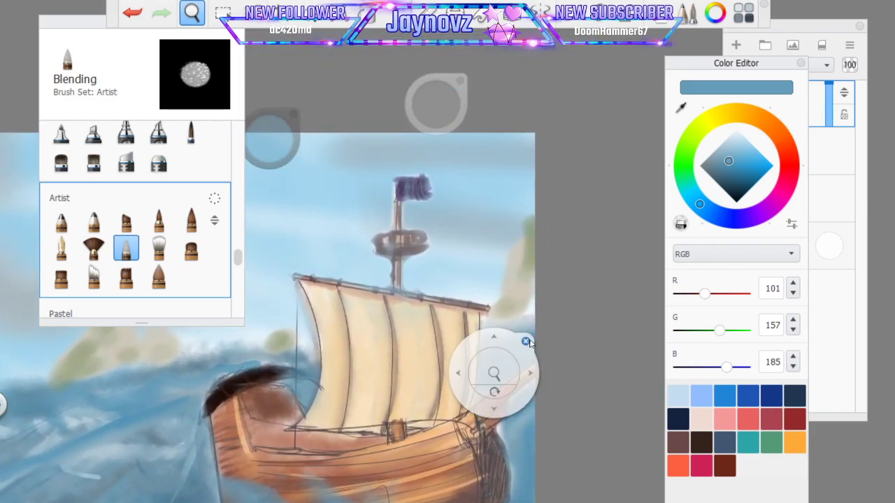
pyautogui.click(527, 342)
pyautogui.moveTo(395, 189)
pyautogui.mouseDown()
pyautogui.moveTo(429, 172)
pyautogui.moveTo(408, 170)
pyautogui.moveTo(435, 187)
pyautogui.mouseUp()
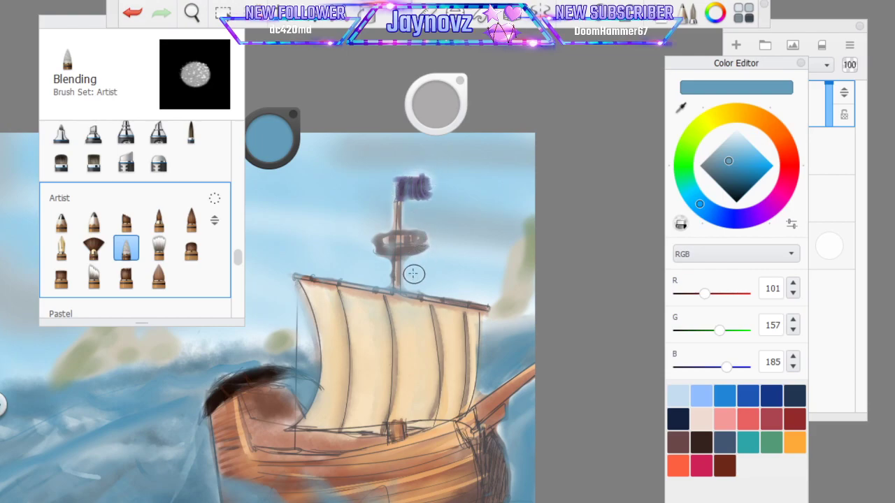
pyautogui.click(197, 18)
pyautogui.moveTo(392, 186); pyautogui.dragTo(471, 196)
pyautogui.click(503, 164)
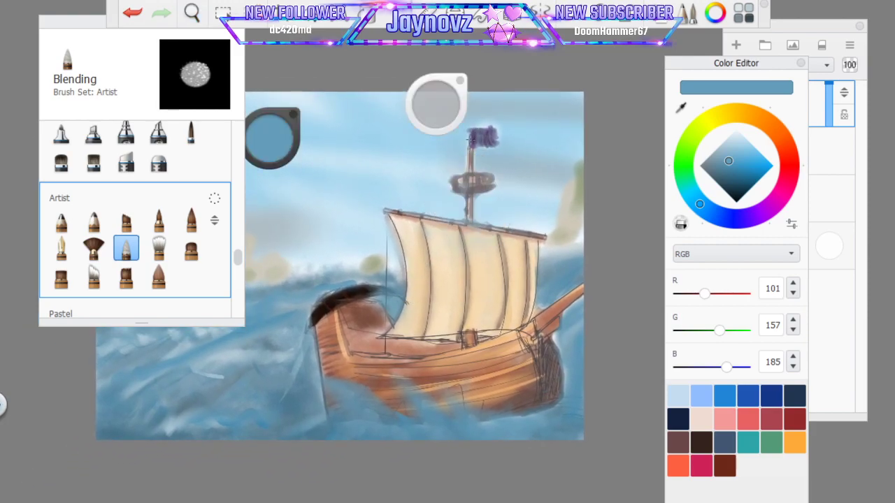
# Close the brush, color, layer and Copic panels, and move the brush and color pucks clear of the painting
pyautogui.moveTo(70, 26); pyautogui.dragTo(73, 111)
pyautogui.click(240, 110)
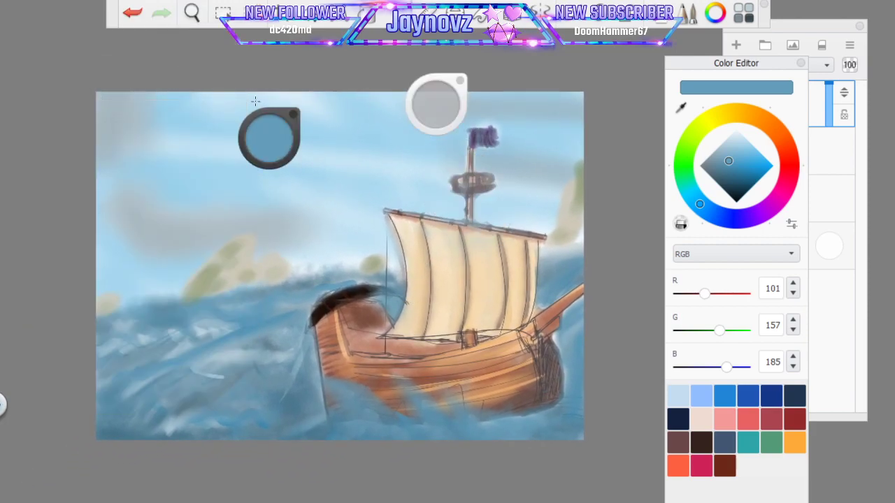
pyautogui.click(801, 63)
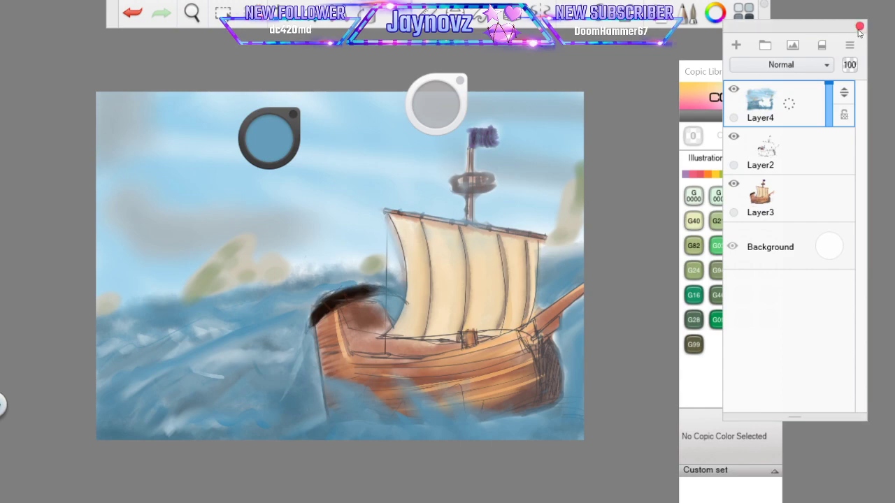
pyautogui.click(860, 27)
pyautogui.click(775, 72)
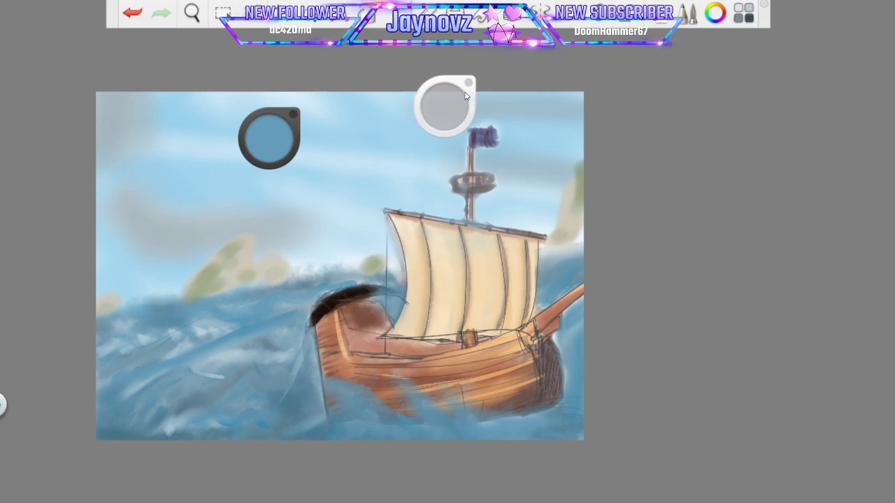
pyautogui.moveTo(436, 105); pyautogui.dragTo(759, 133)
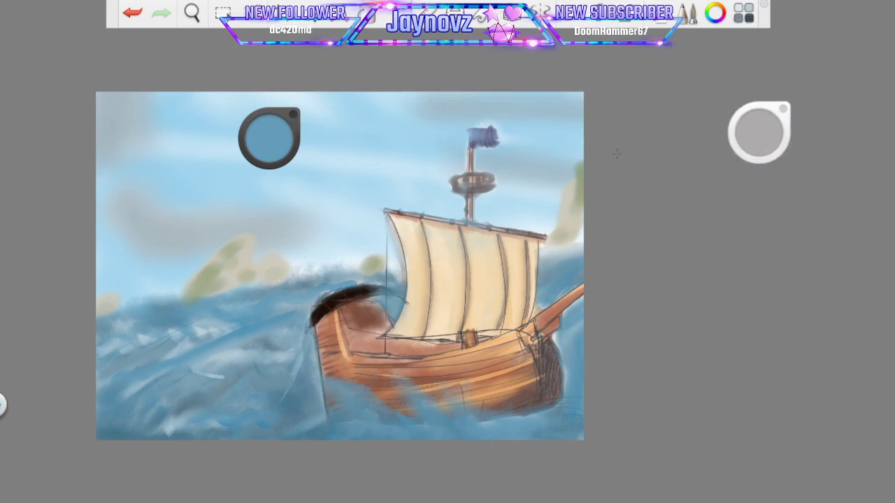
pyautogui.moveTo(299, 129)
pyautogui.mouseDown()
pyautogui.moveTo(600, 152)
pyautogui.moveTo(754, 175)
pyautogui.mouseUp()
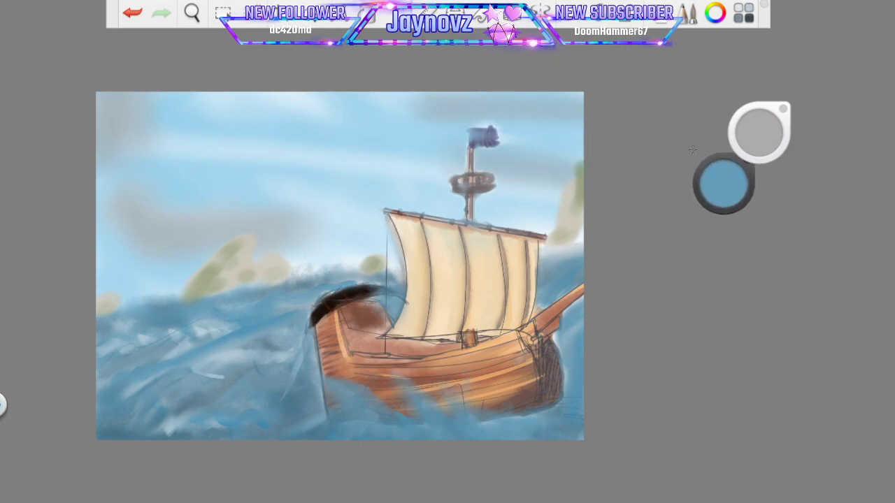
# Examine the painting up close, comparing the last change and checking the flag, sail, stern and waves
pyautogui.click(138, 20)
pyautogui.click(165, 21)
pyautogui.scroll(2, 403, 330)
pyautogui.click(191, 13)
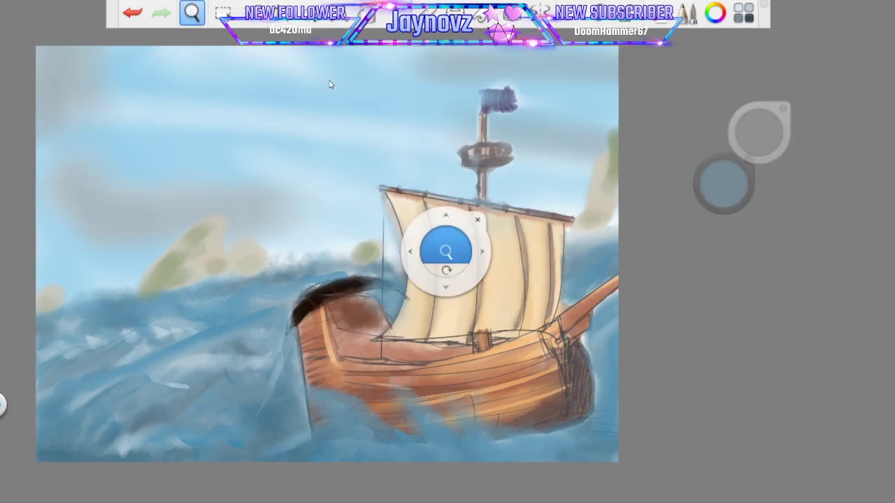
pyautogui.click(257, 78)
pyautogui.moveTo(273, 88); pyautogui.dragTo(380, 96)
pyautogui.scroll(2, 297, 253)
pyautogui.moveTo(450, 298); pyautogui.dragTo(370, 287)
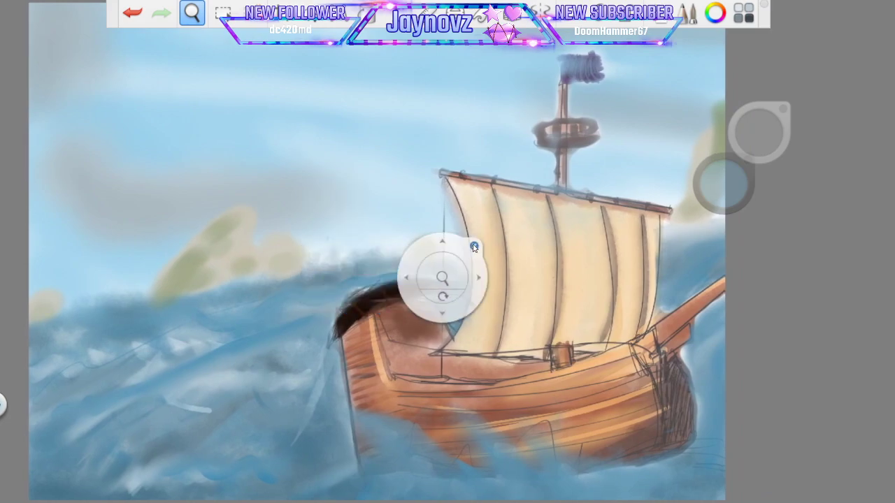
pyautogui.click(472, 246)
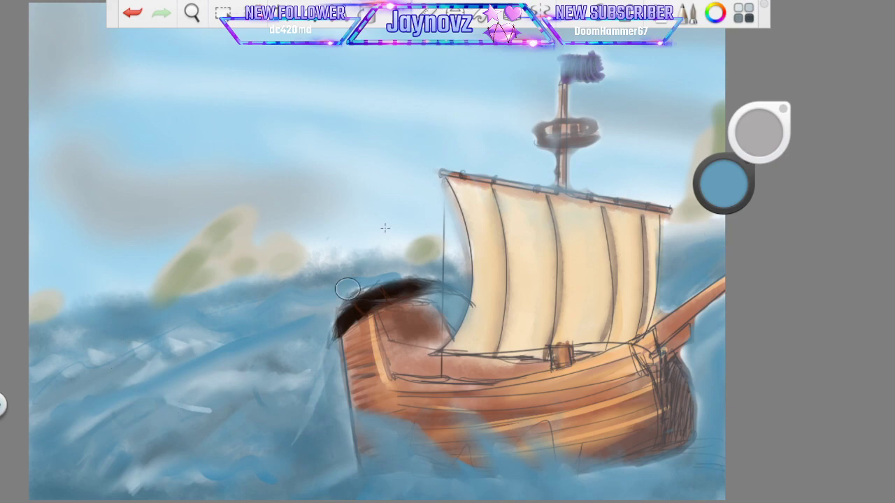
pyautogui.scroll(-2, 301, 180)
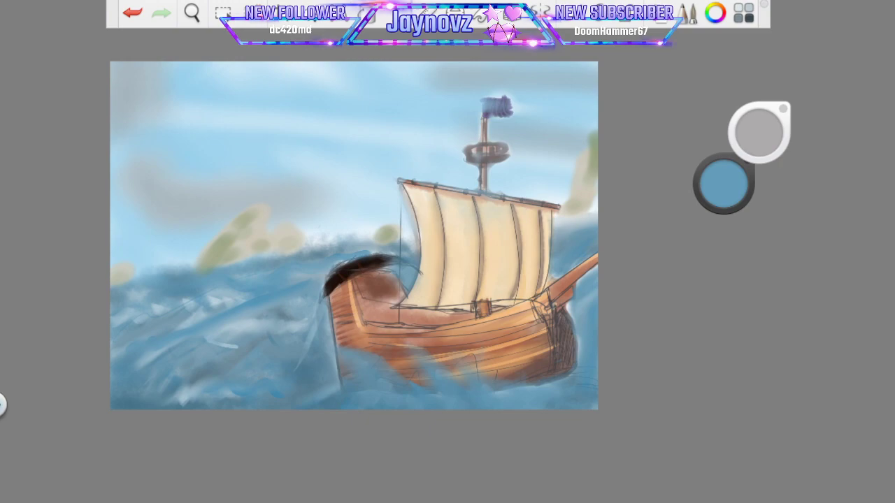
# Switch to the Sloop reference image in Chrome and arrange the browser side by side with the Sketchbook painting
pyautogui.hotkey('alt', 'Tab')
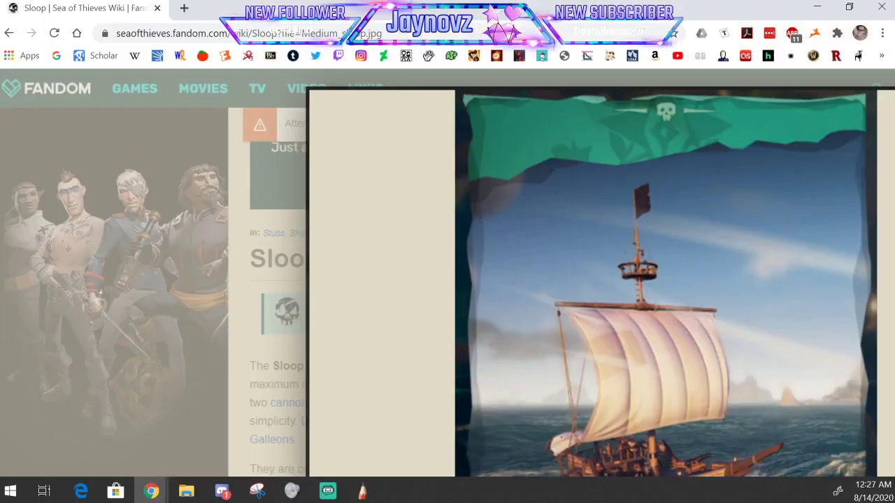
pyautogui.moveTo(771, 9)
pyautogui.mouseDown()
pyautogui.moveTo(98, 12)
pyautogui.moveTo(2, 21)
pyautogui.mouseUp()
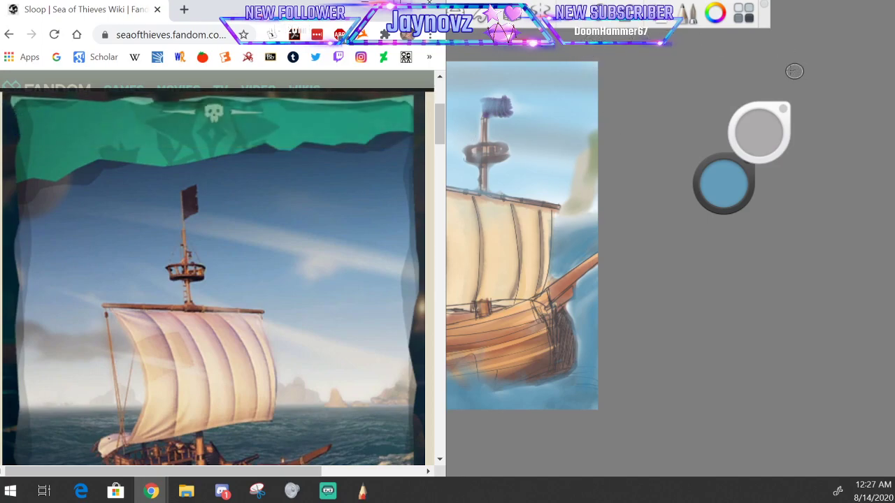
pyautogui.click(677, 77)
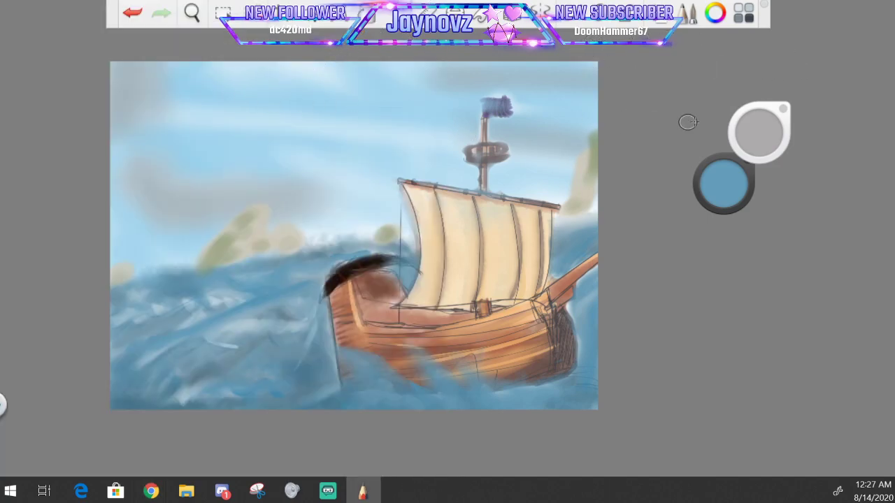
pyautogui.scroll(-1, 803, 76)
pyautogui.scroll(1, 810, 72)
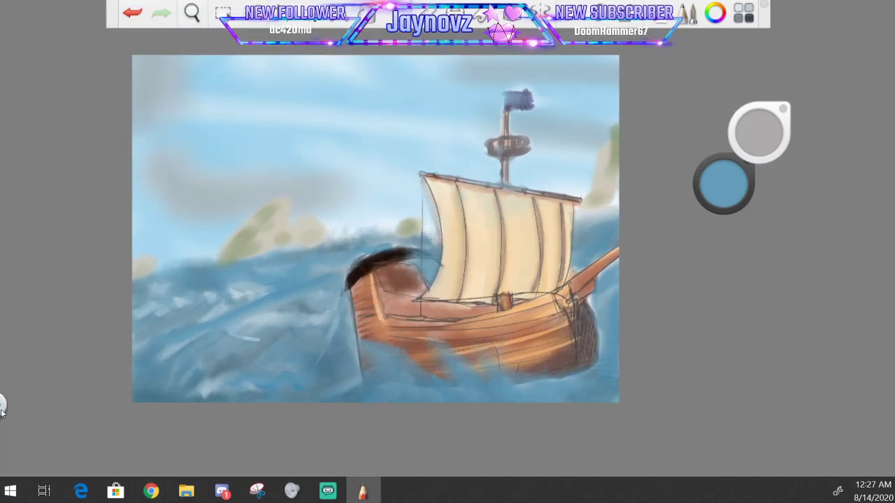
pyautogui.moveTo(16, 428)
pyautogui.moveTo(16, 429); pyautogui.dragTo(7, 369)
pyautogui.moveTo(794, 11)
pyautogui.mouseDown()
pyautogui.moveTo(820, 43)
pyautogui.moveTo(894, 46)
pyautogui.mouseUp()
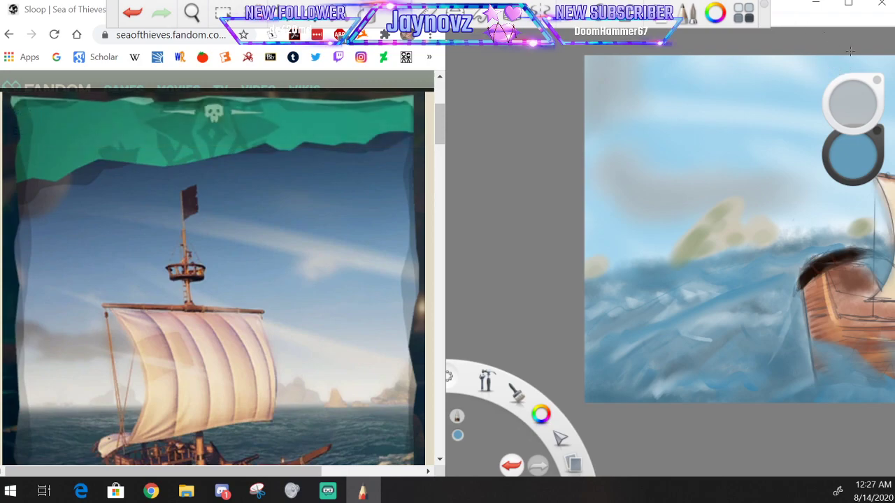
# Fit the painting into its half of the split view and bring the whole reference ship into view for comparison
pyautogui.scroll(-2, 622, 179)
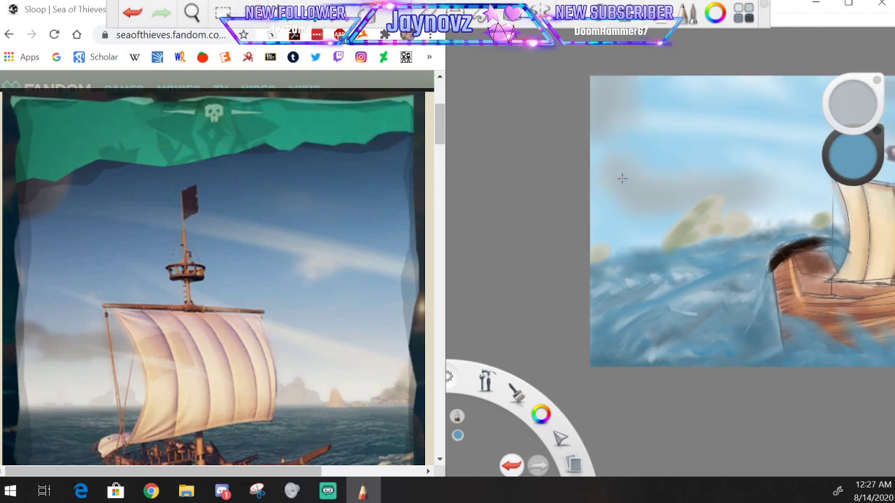
pyautogui.click(193, 10)
pyautogui.moveTo(539, 285); pyautogui.dragTo(389, 315)
pyautogui.moveTo(439, 139)
pyautogui.mouseDown()
pyautogui.moveTo(439, 163)
pyautogui.moveTo(438, 154)
pyautogui.mouseUp()
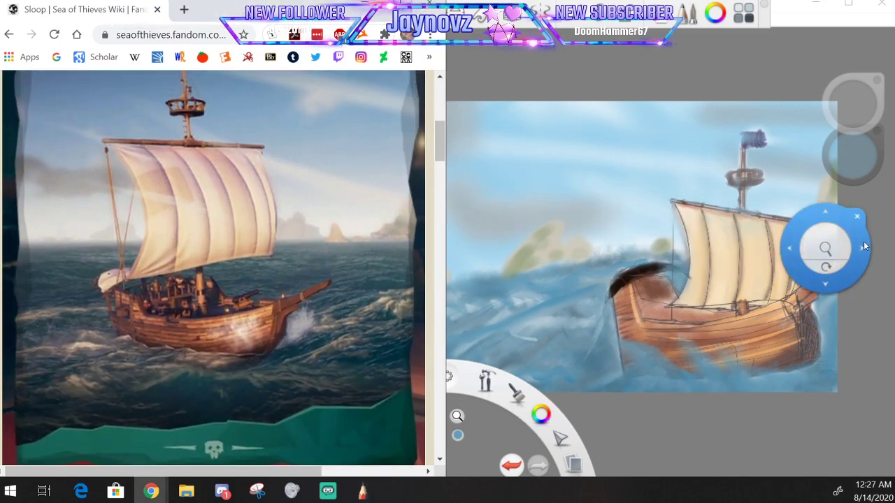
pyautogui.moveTo(839, 279); pyautogui.dragTo(757, 440)
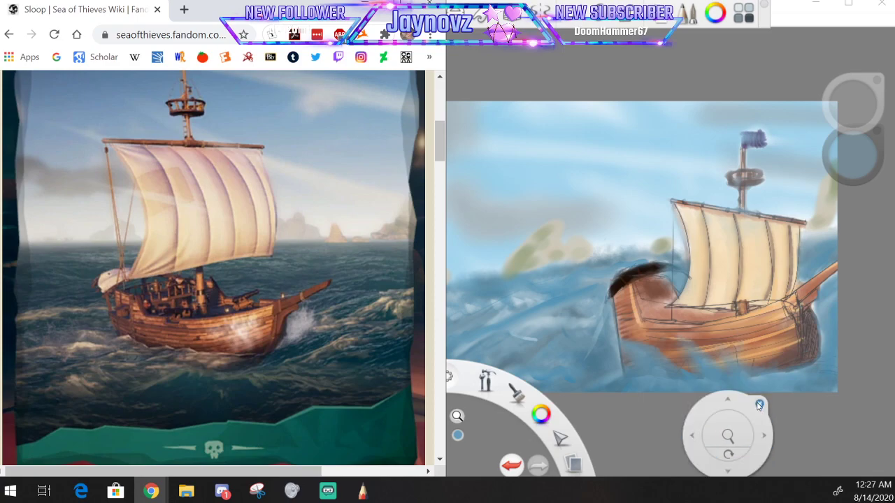